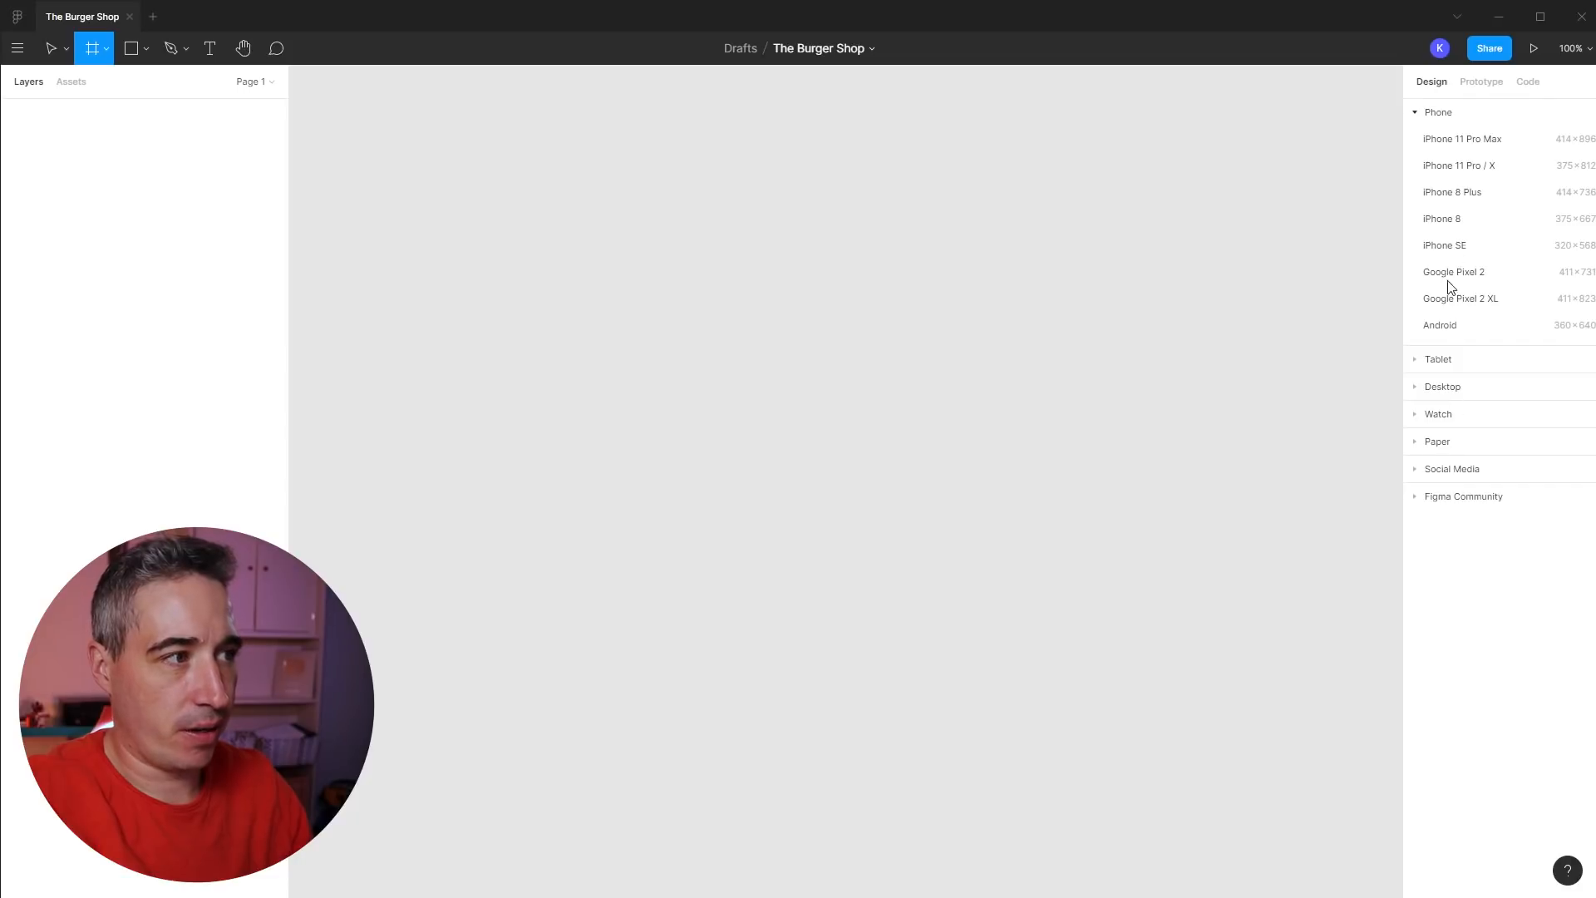
- Create a frame from the iMac desktop preset and stretch its height to about 808
{"action": "left_click", "coordinate": [1453, 393]}
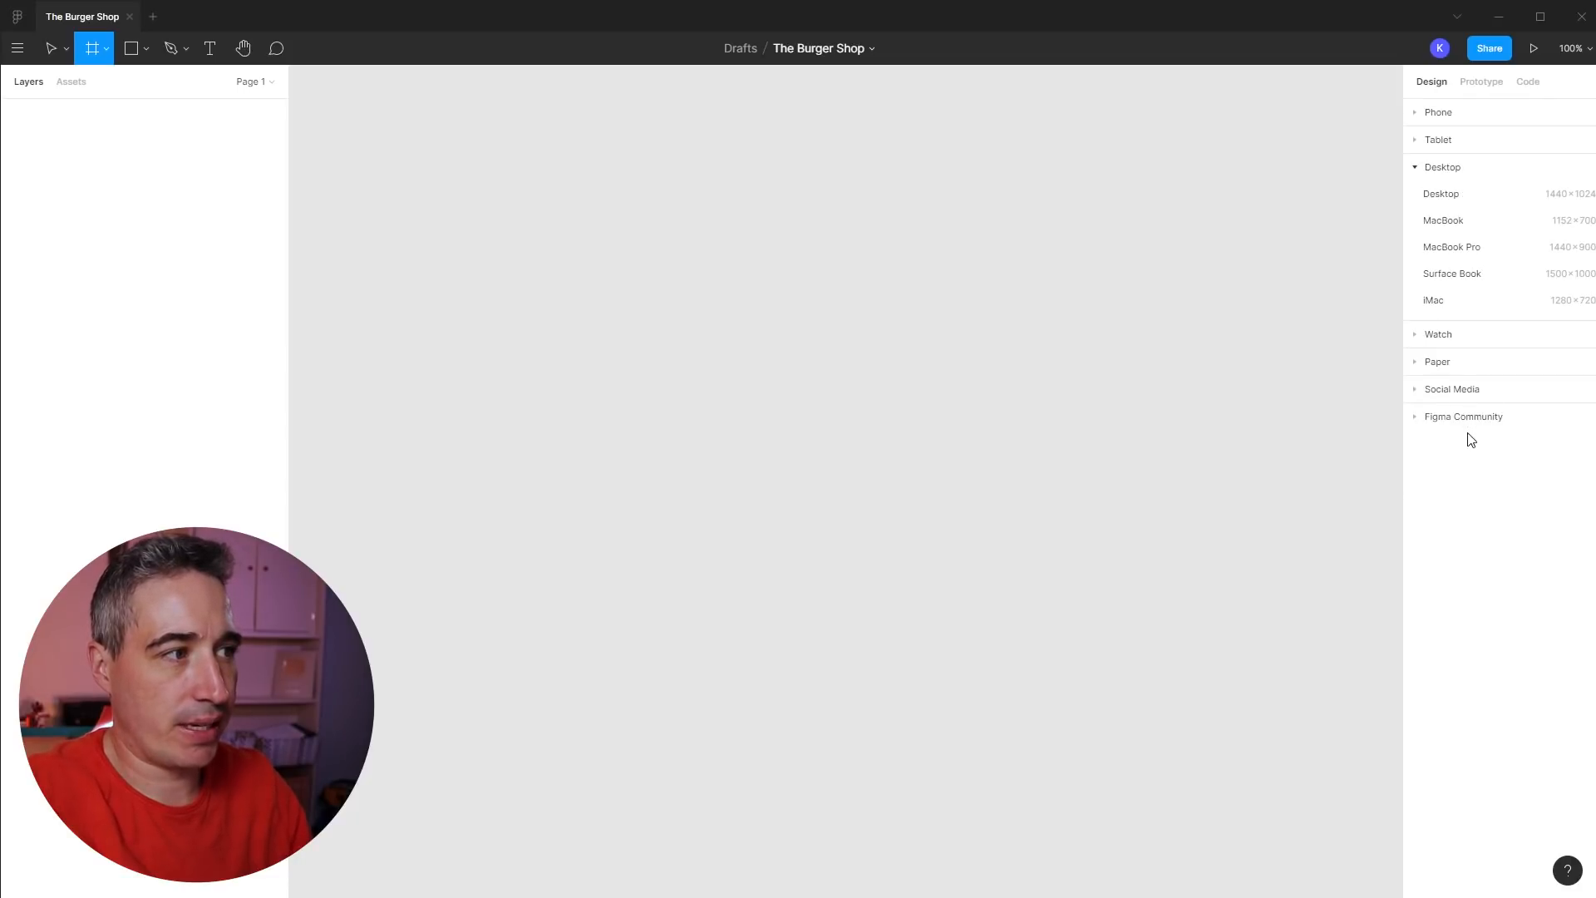
{"action": "left_click", "coordinate": [1440, 305]}
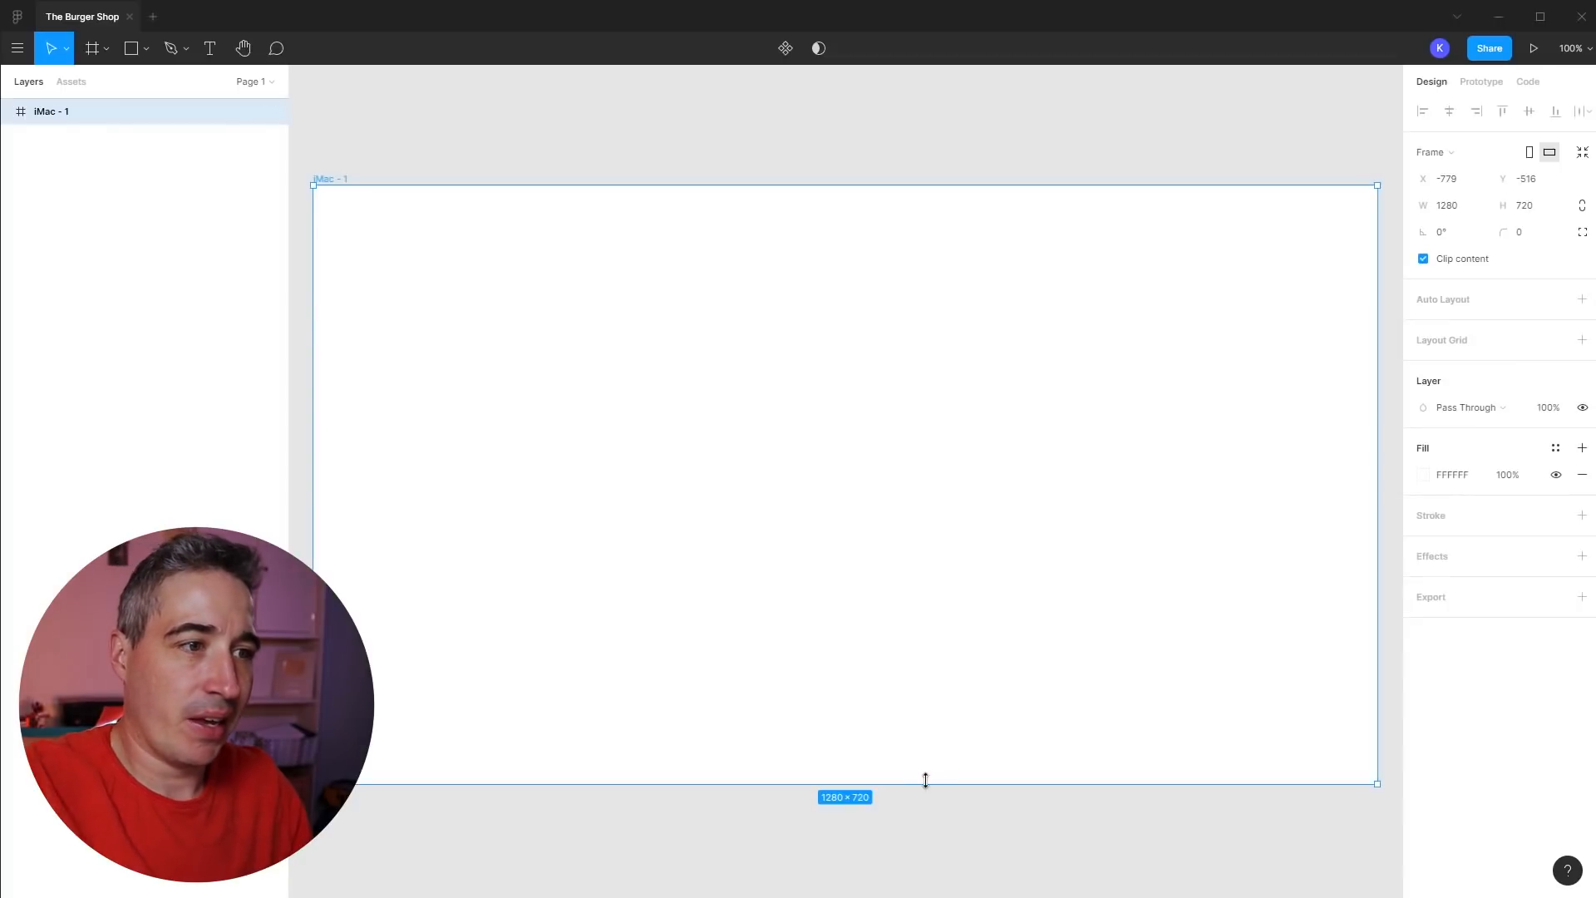
{"action": "left_click_drag", "start_coordinate": [925, 780], "coordinate": [934, 857]}
{"action": "left_click_drag", "start_coordinate": [962, 780], "coordinate": [964, 725]}
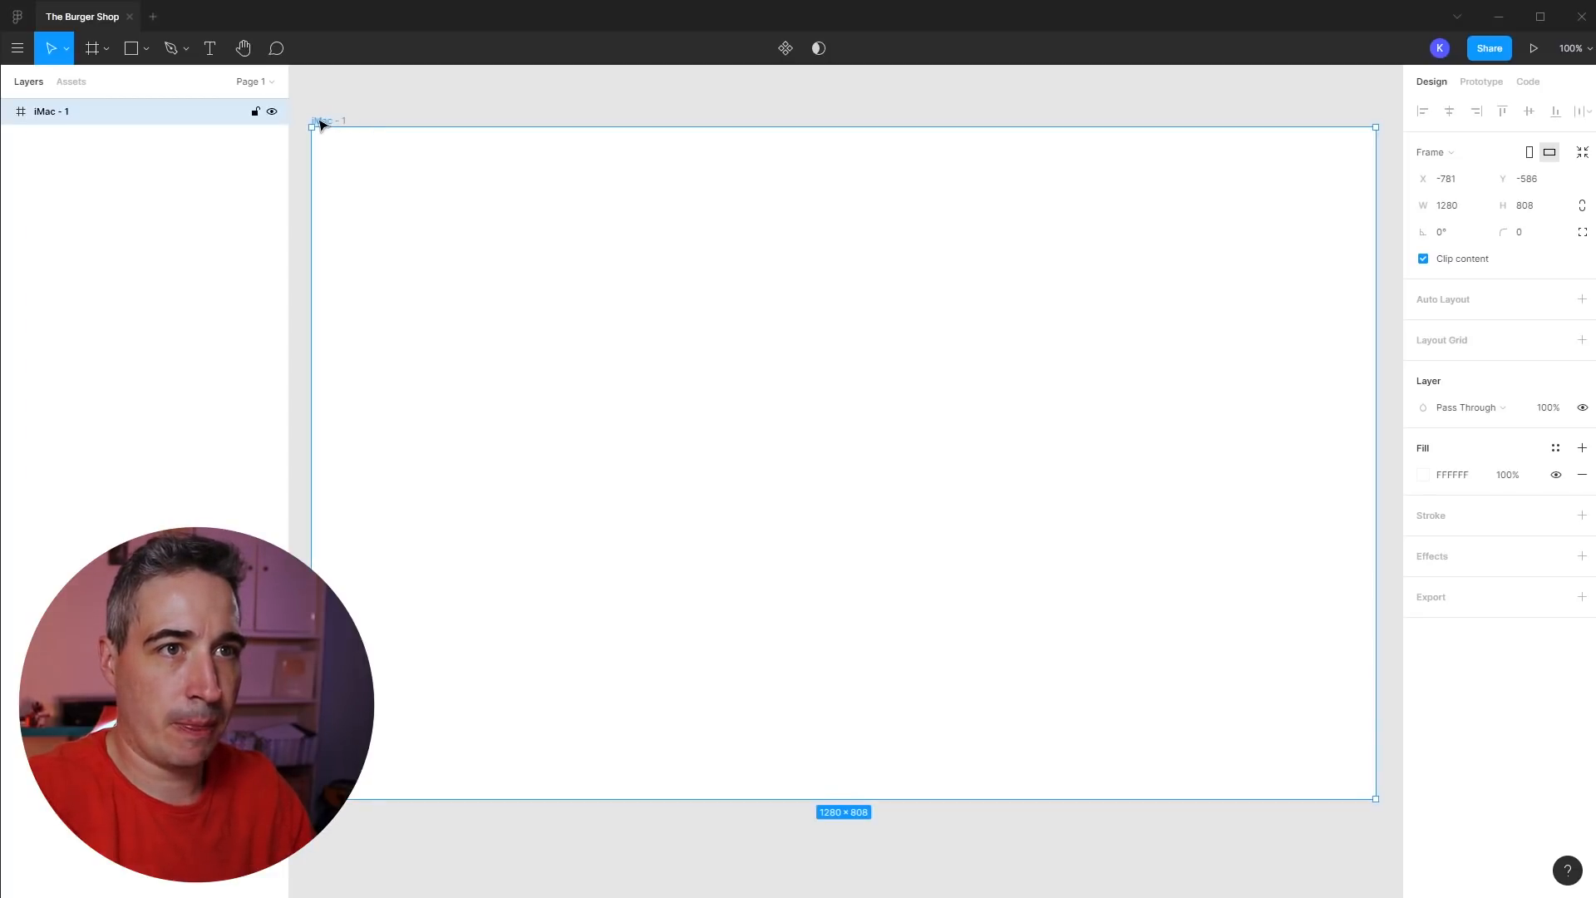
- Rename the new frame as "Desktop"
{"action": "key", "text": "ctrl+r"}
{"action": "type", "text": "Des"}
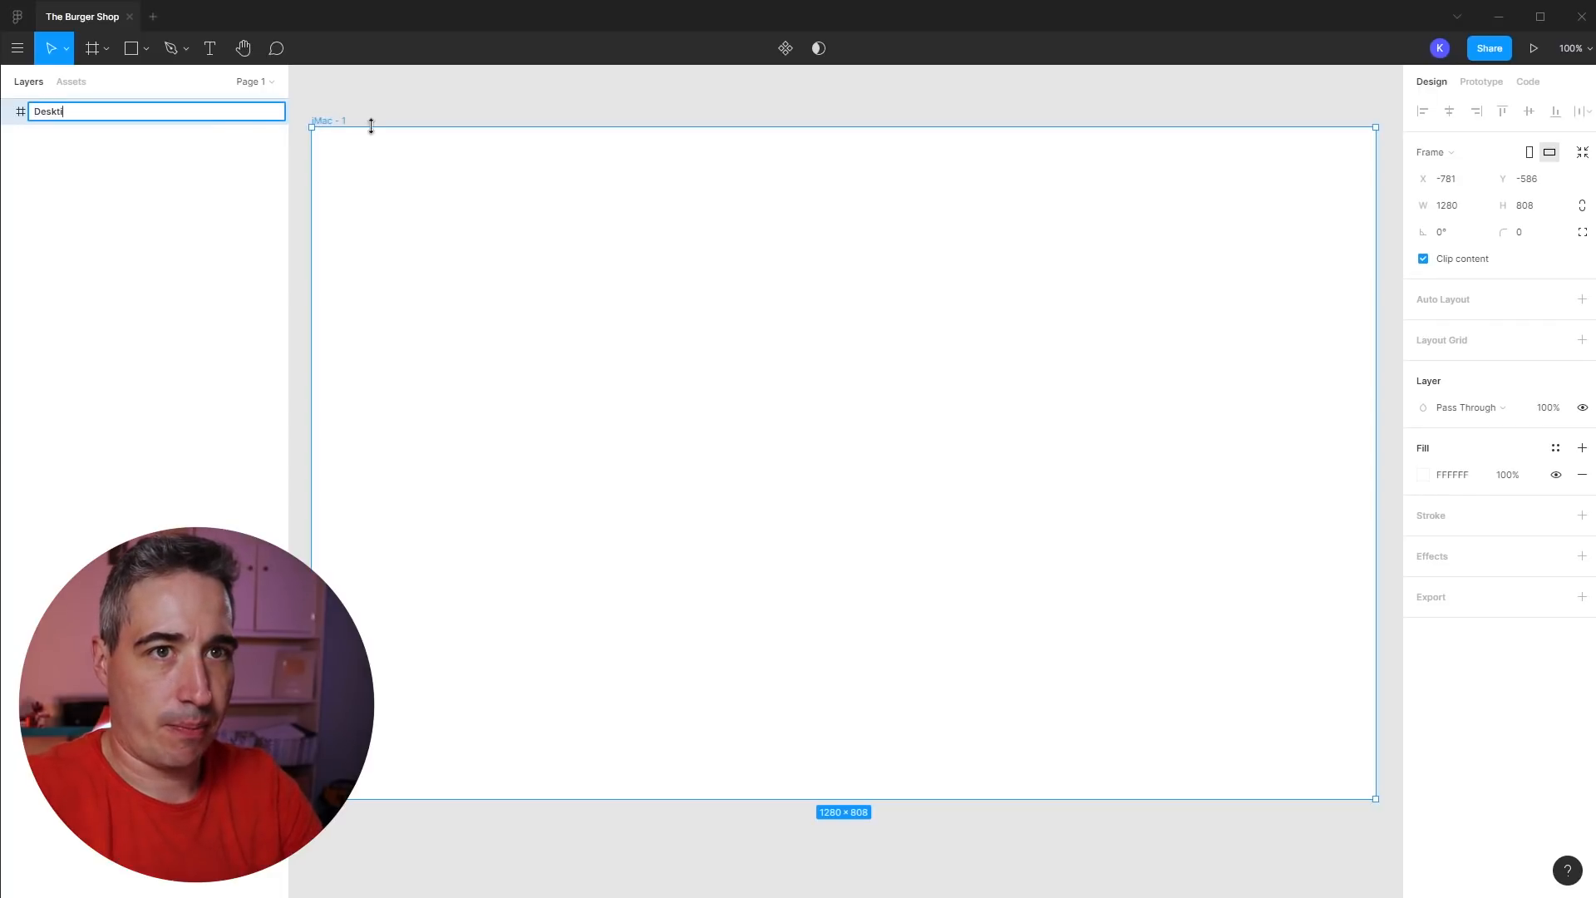
{"action": "type", "text": "ktop"}
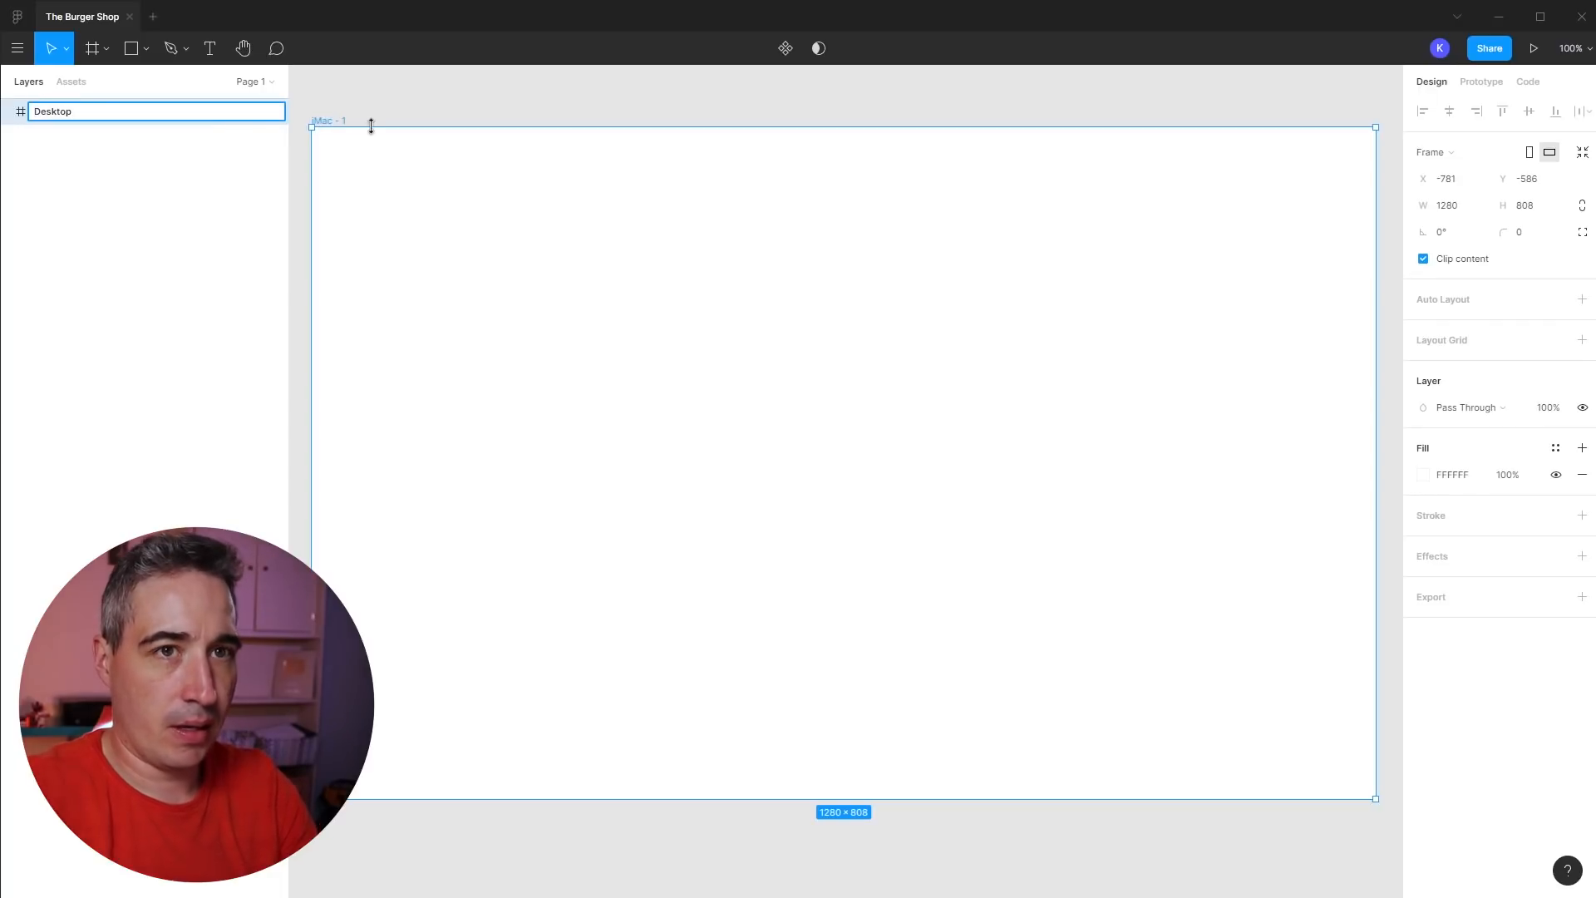
{"action": "key", "text": "Return"}
- Add a text layer in the frame's upper-left area reading "Delicously", "Mouthwatering" and "Burgers" on three lines
{"action": "key", "text": "t"}
{"action": "left_click", "coordinate": [491, 328]}
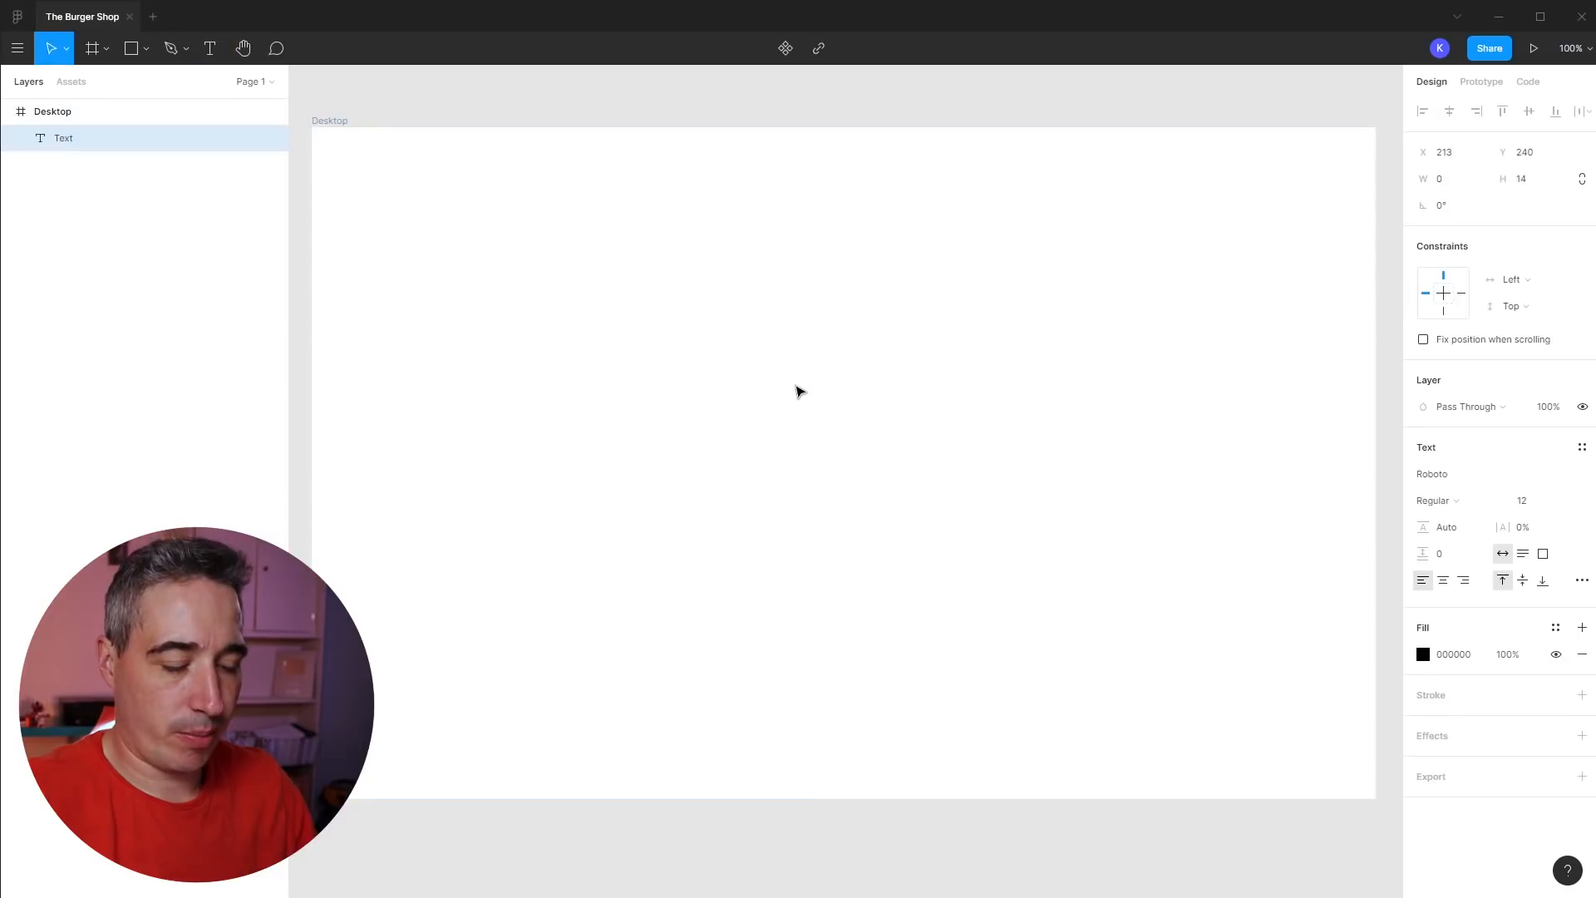
{"action": "type", "text": "Delicously"}
{"action": "key", "text": "Return"}
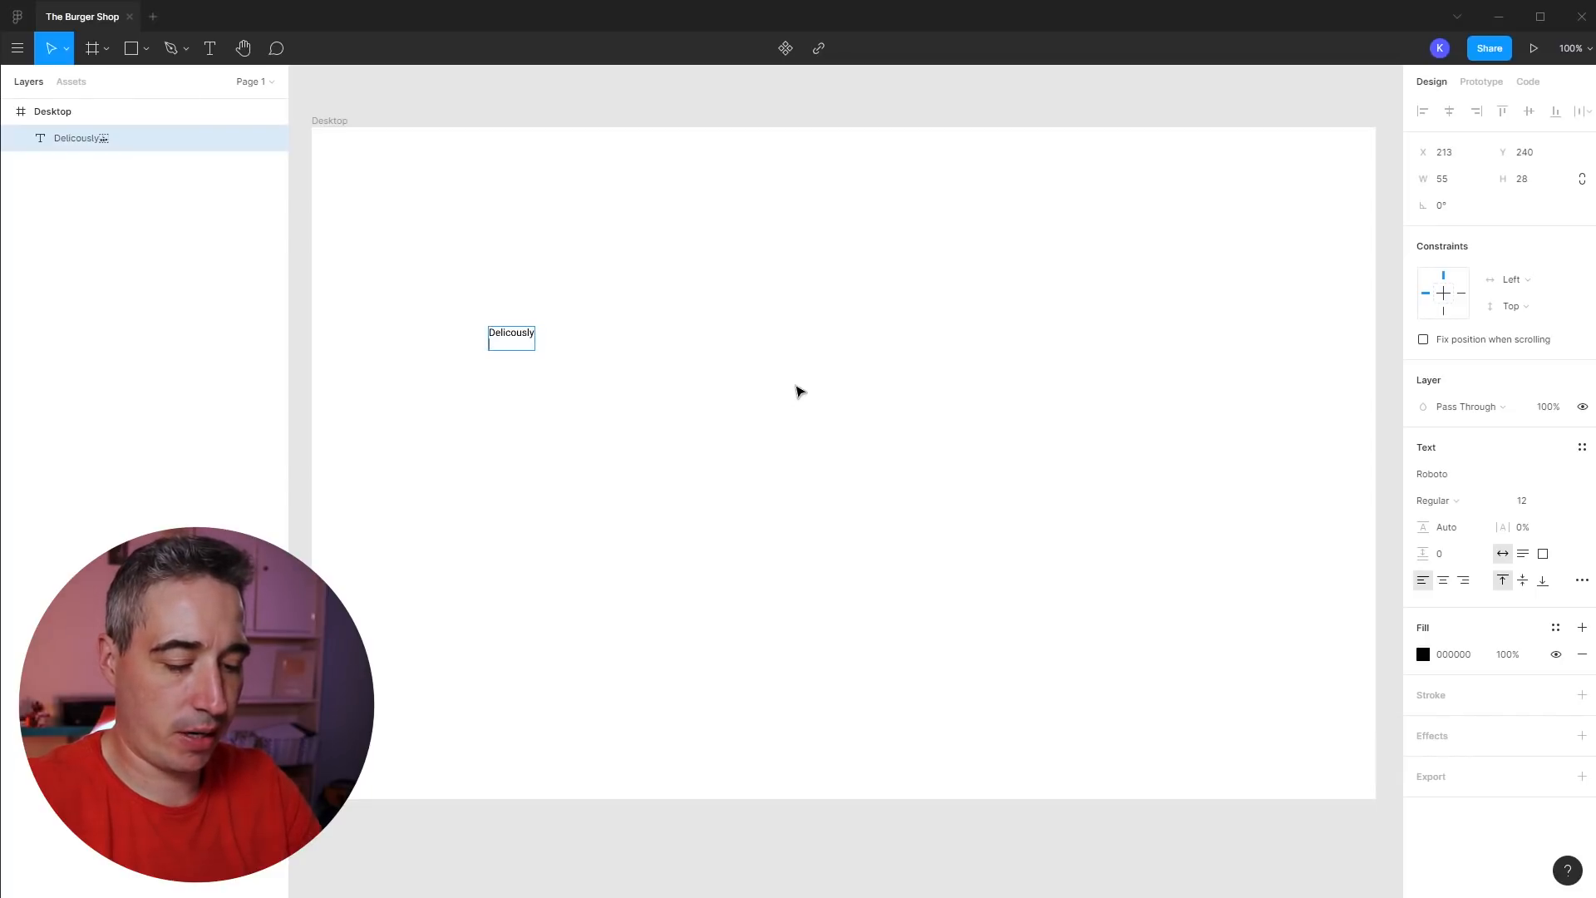
{"action": "type", "text": "Mouthwatering"}
{"action": "key", "text": "Return"}
{"action": "type", "text": "Burgers"}
{"action": "key", "text": "Escape"}
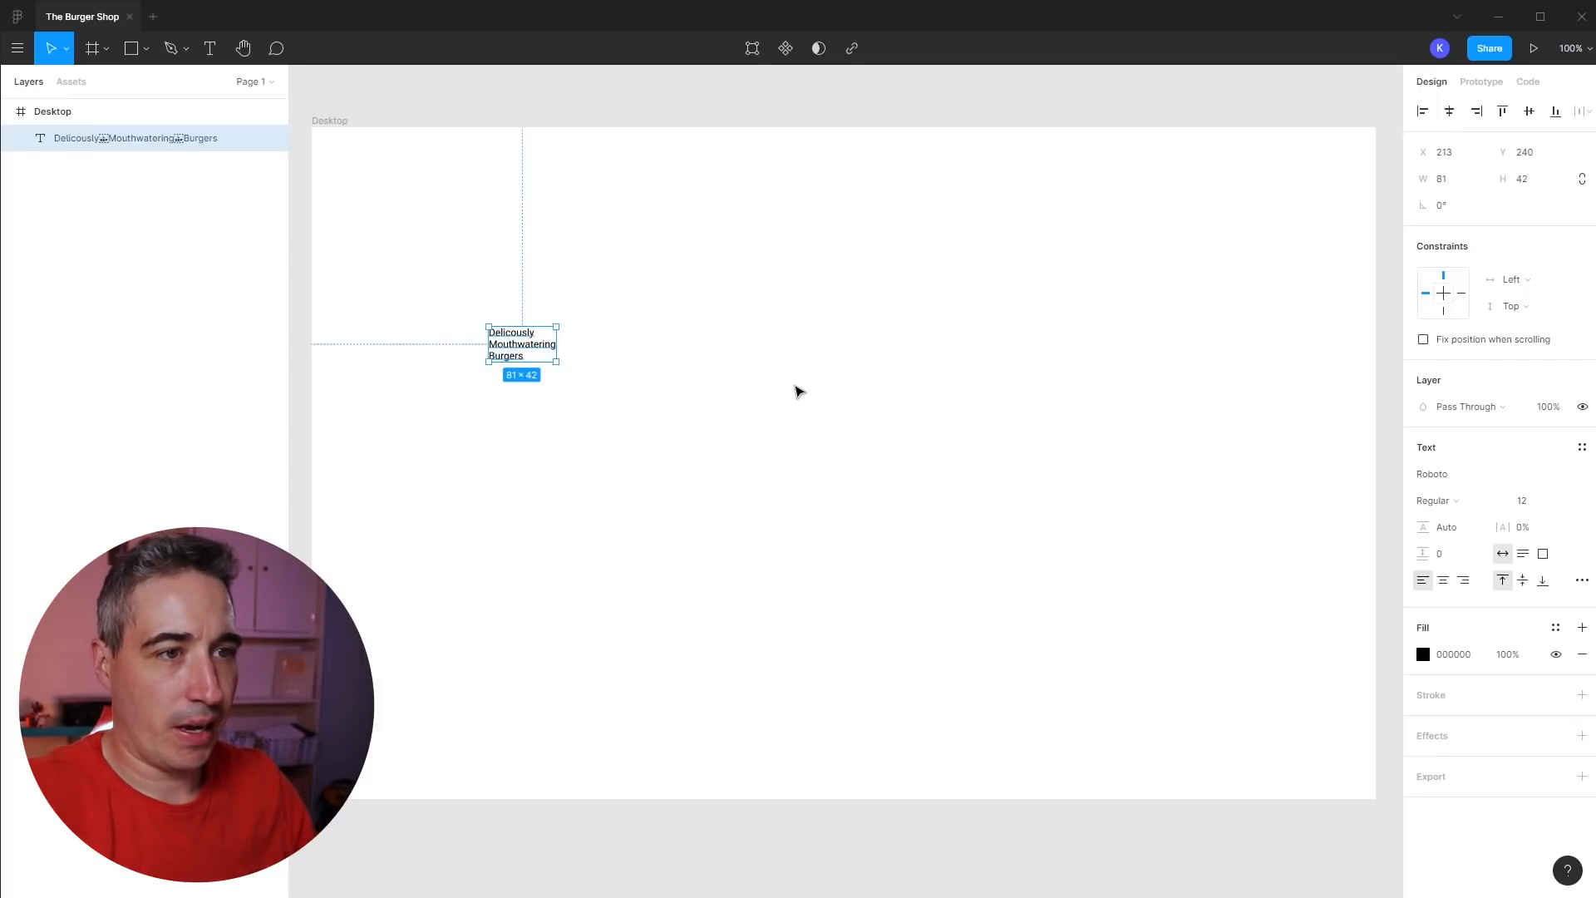
- Scale the three-line headline up proportionally to about 379 × 197 with the Scale tool
{"action": "key", "text": "k"}
{"action": "left_click_drag", "start_coordinate": [557, 361], "coordinate": [774, 474]}
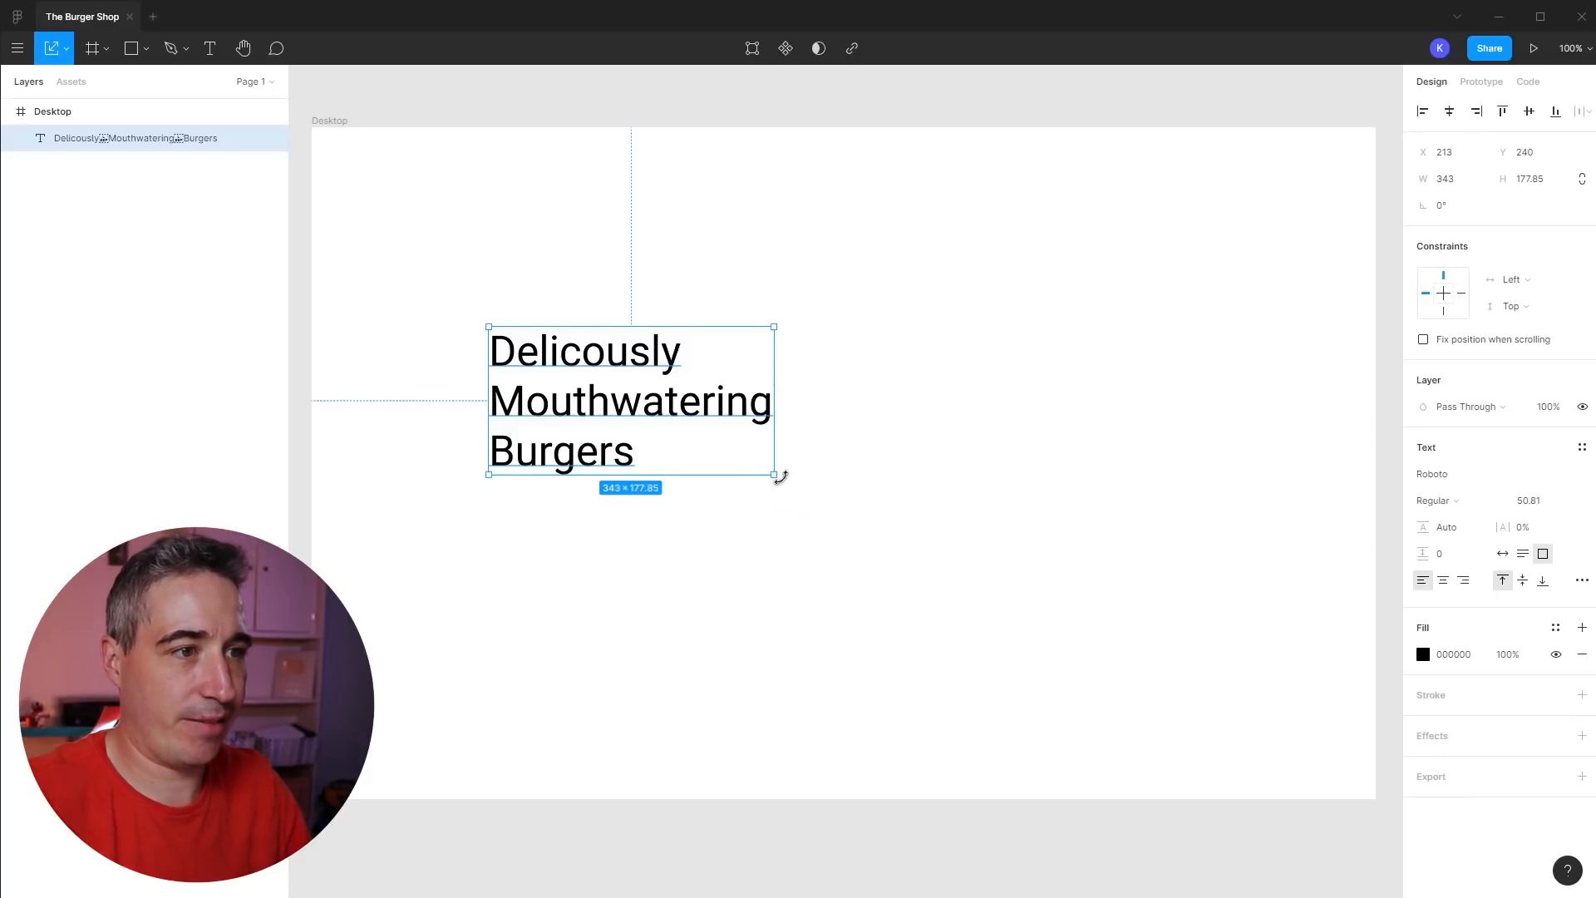
{"action": "left_click_drag", "start_coordinate": [773, 473], "coordinate": [803, 490]}
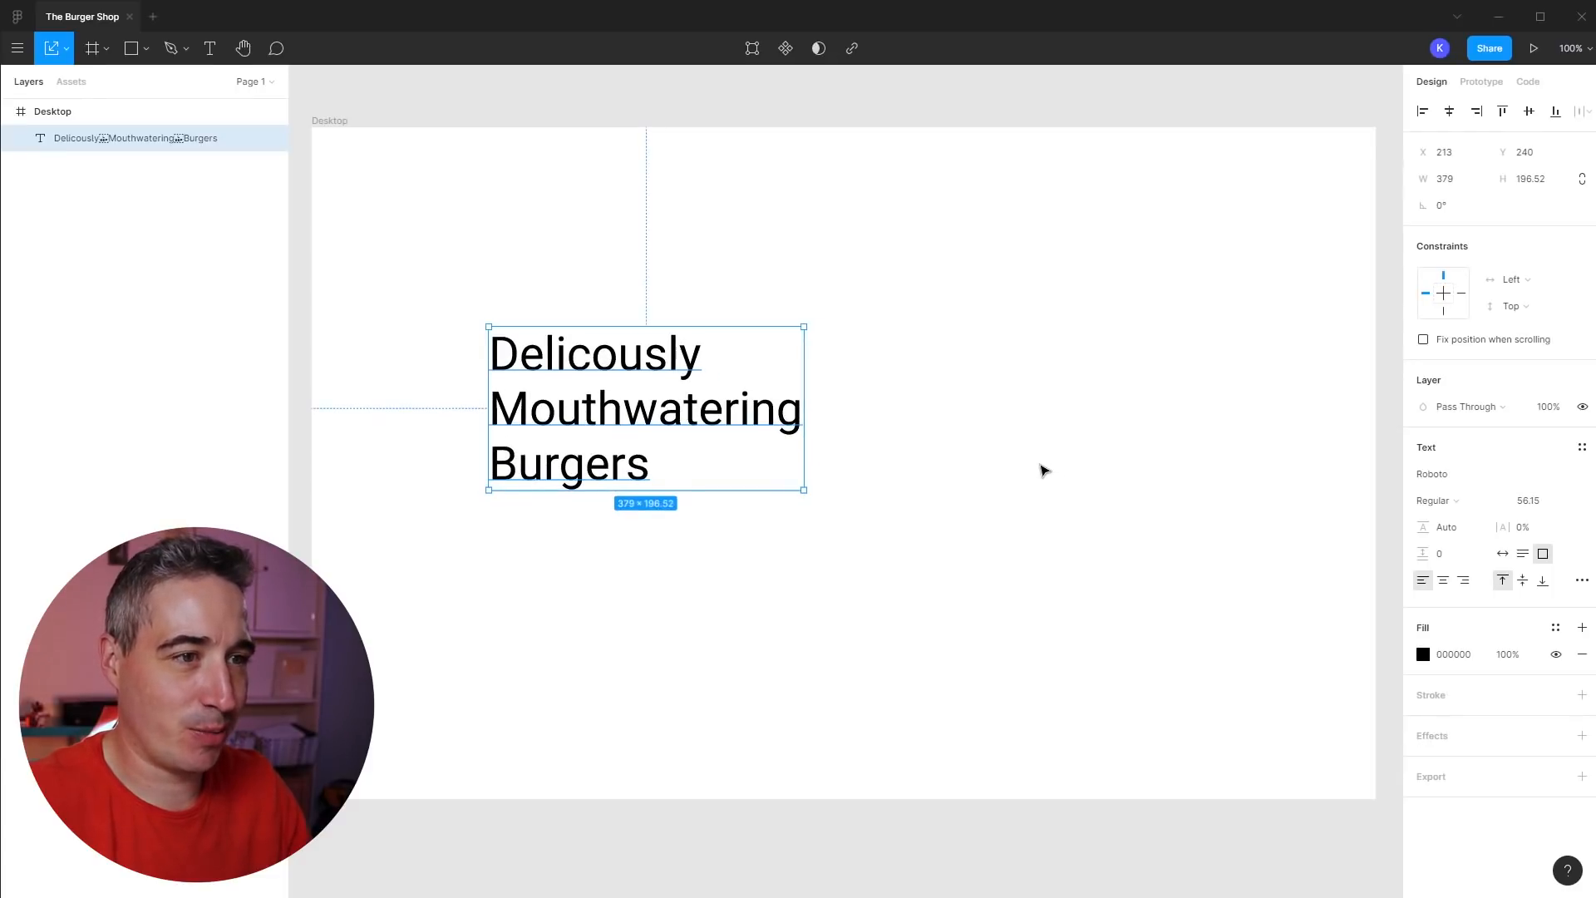
{"action": "left_click", "coordinate": [1112, 557]}
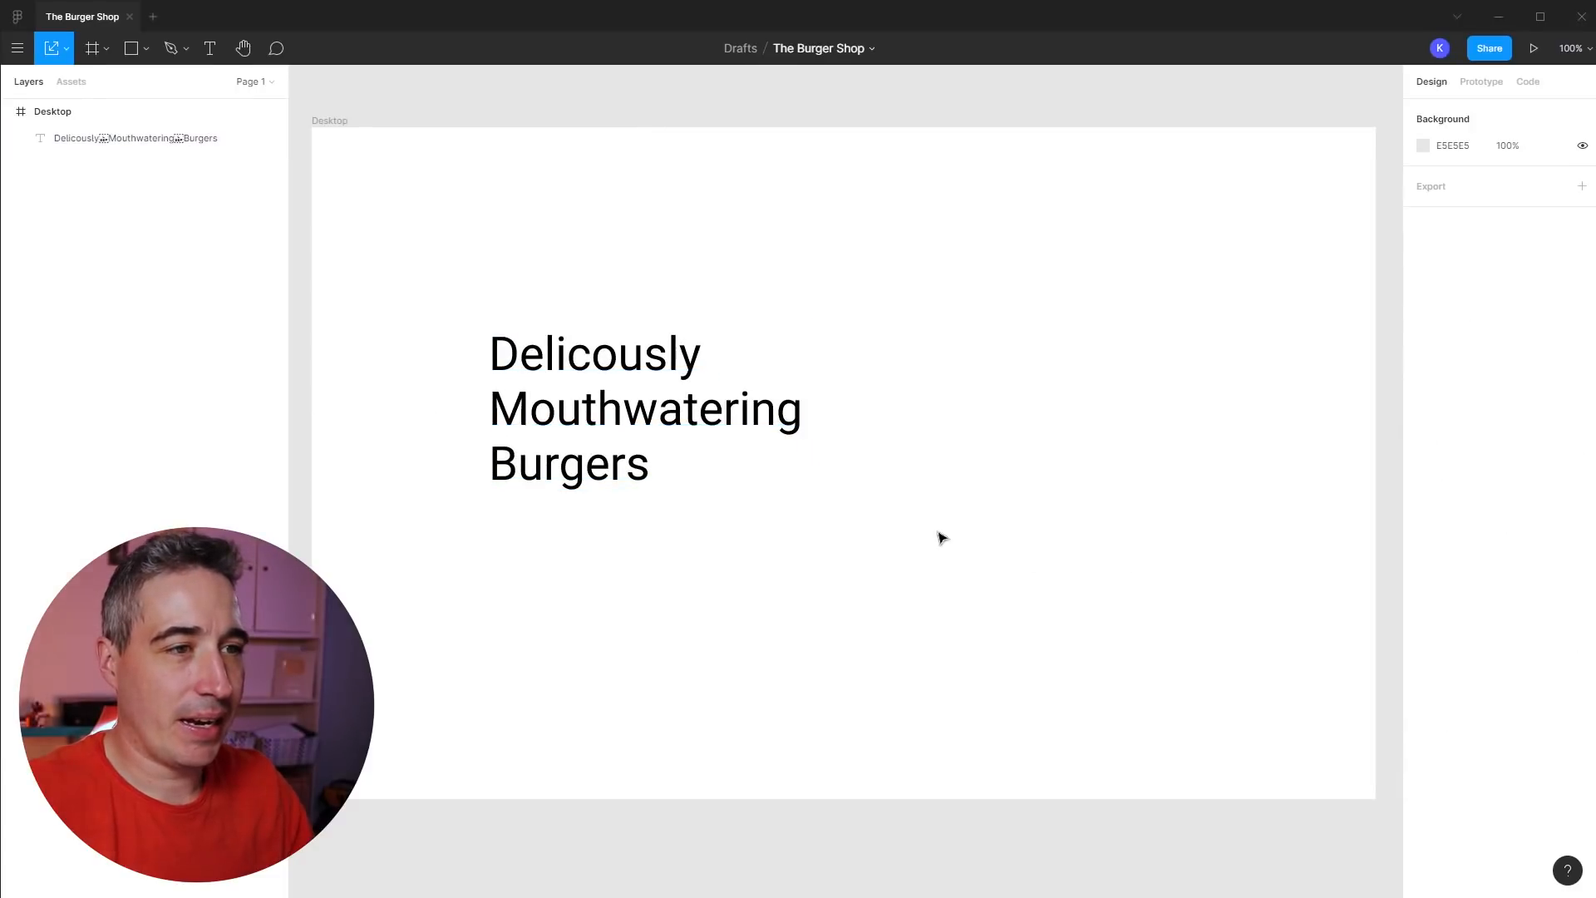
- Set the headline's font to Exo 2 and scale its text box to about 530 × 239
{"action": "left_click", "coordinate": [725, 425]}
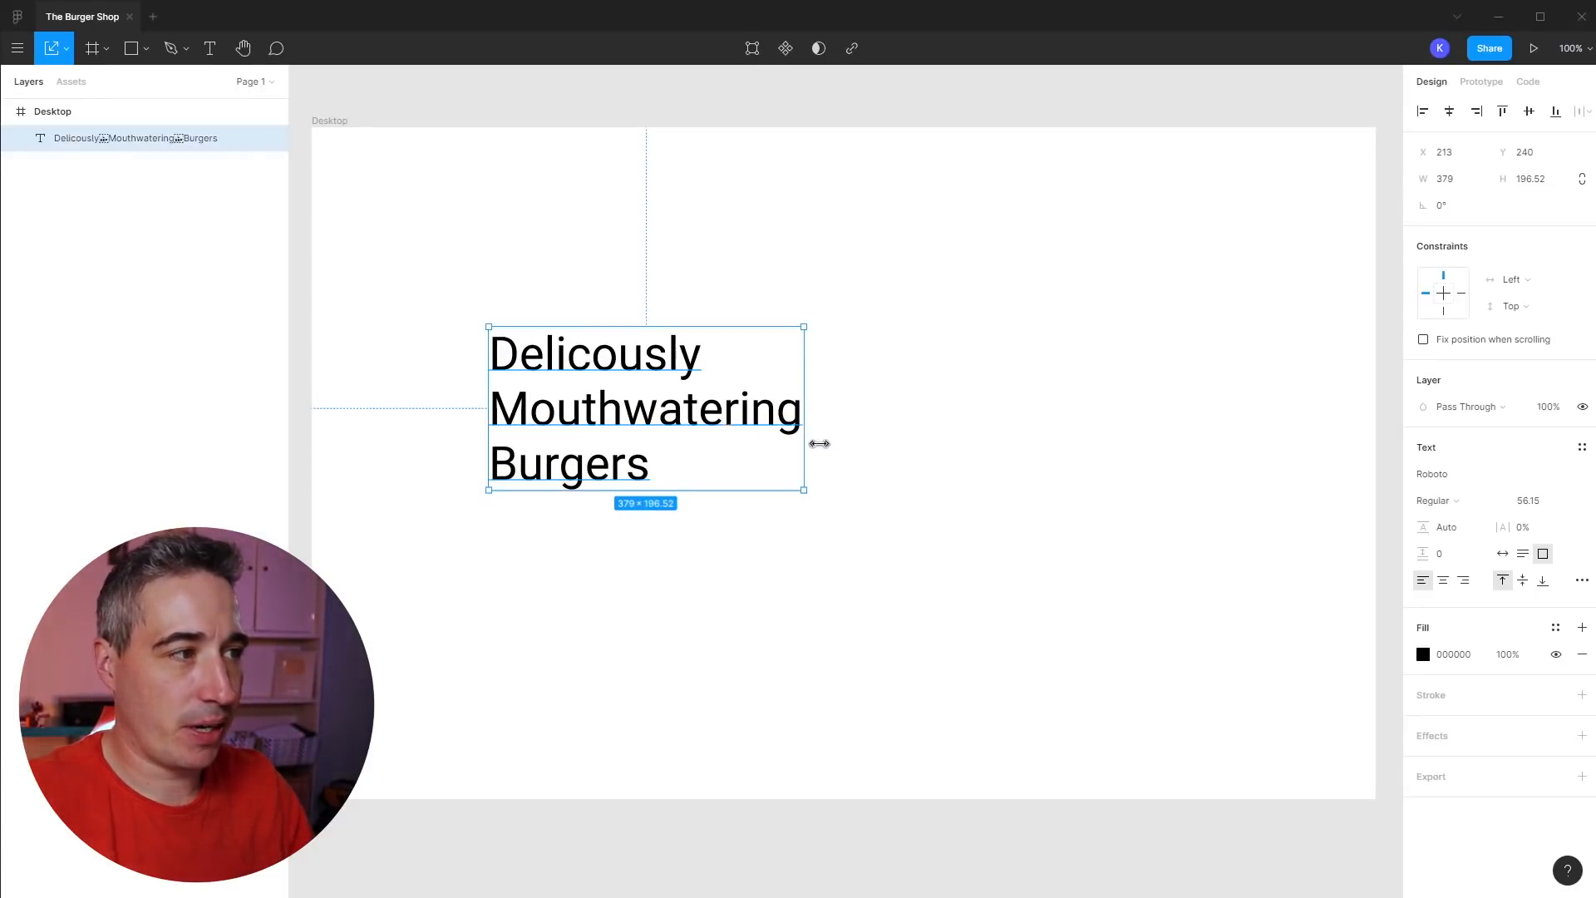
{"action": "left_click", "coordinate": [1463, 480]}
{"action": "type", "text": "Exo 2"}
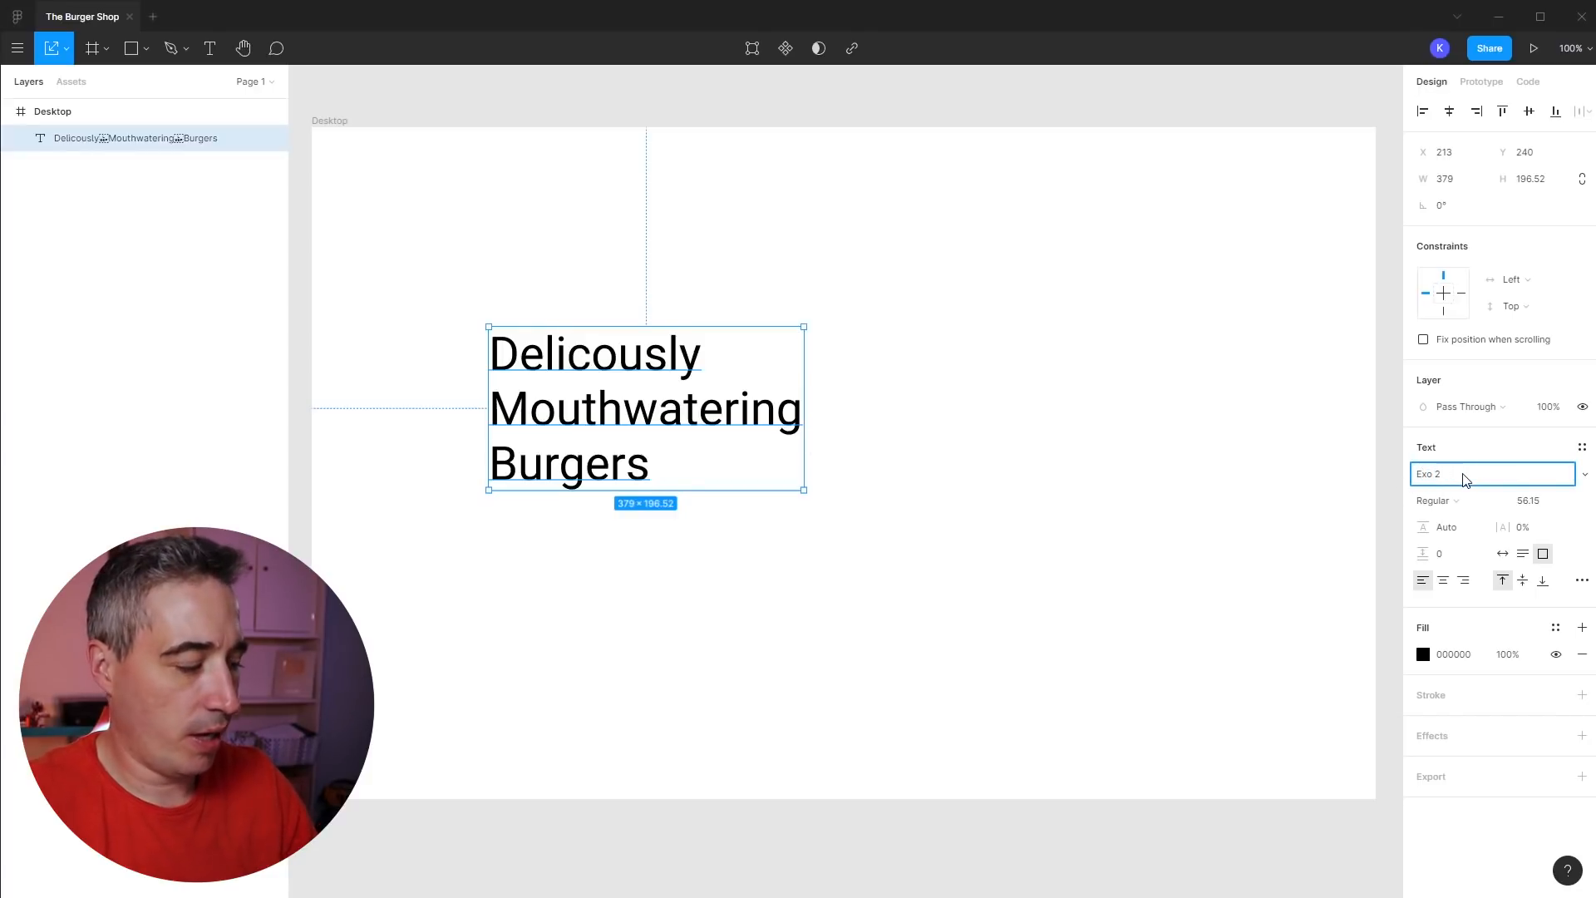
{"action": "key", "text": "Return"}
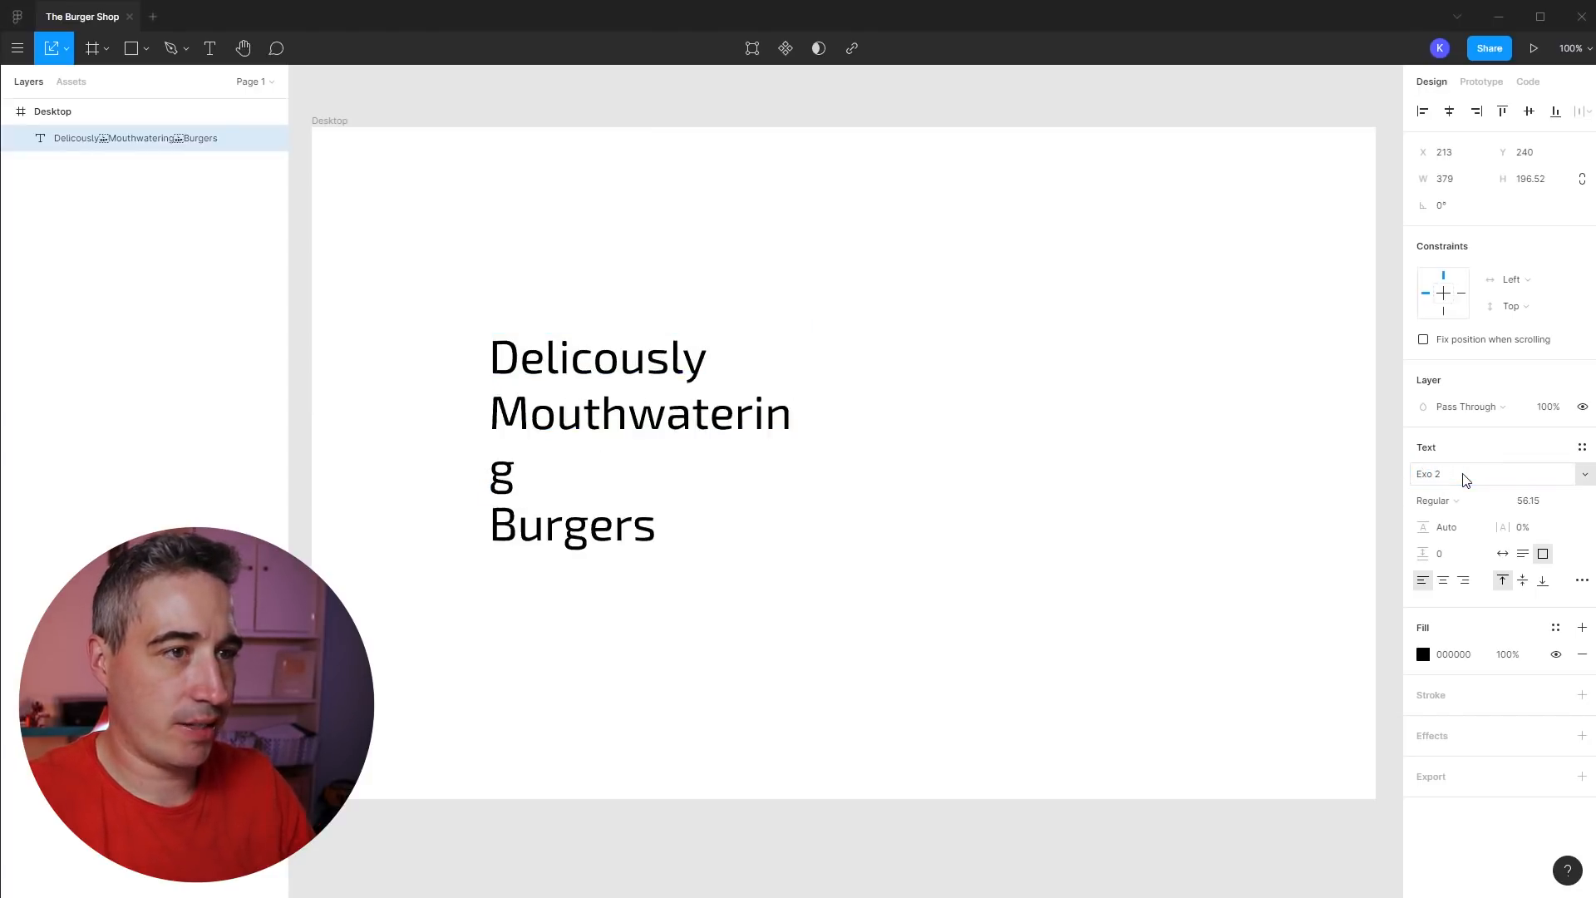
{"action": "left_click_drag", "start_coordinate": [810, 489], "coordinate": [930, 524]}
{"action": "left_click", "coordinate": [967, 513]}
{"action": "key", "text": "v"}
{"action": "left_click", "coordinate": [803, 434]}
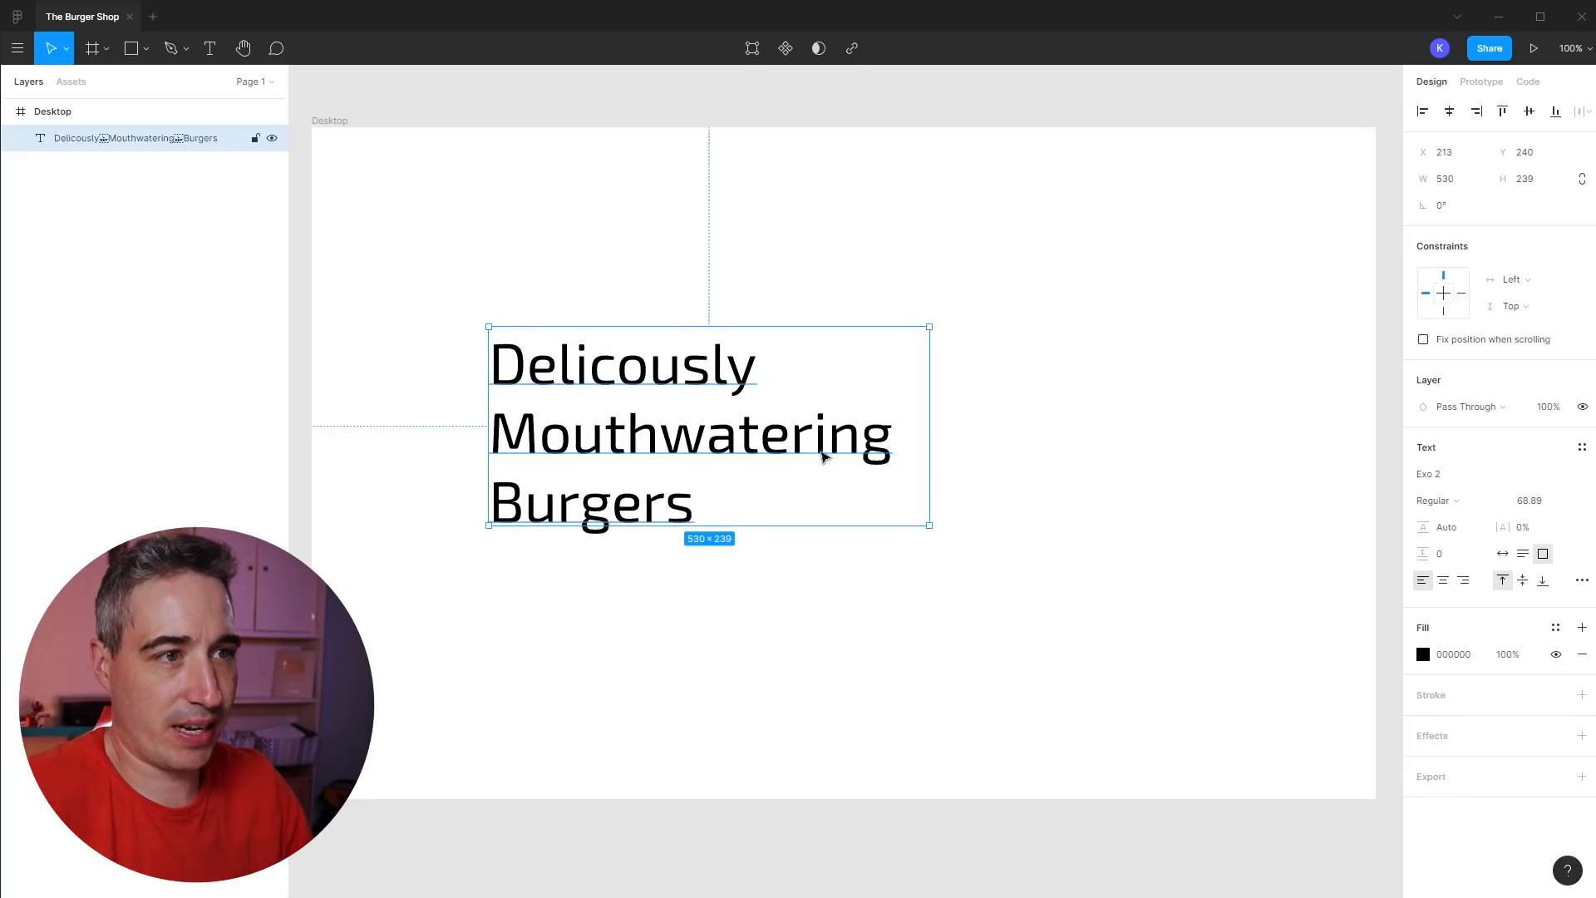
- Set the headline's font weight to Black and widen its text box to about 598 so Mouthwatering fits on one line
{"action": "left_click", "coordinate": [1471, 511]}
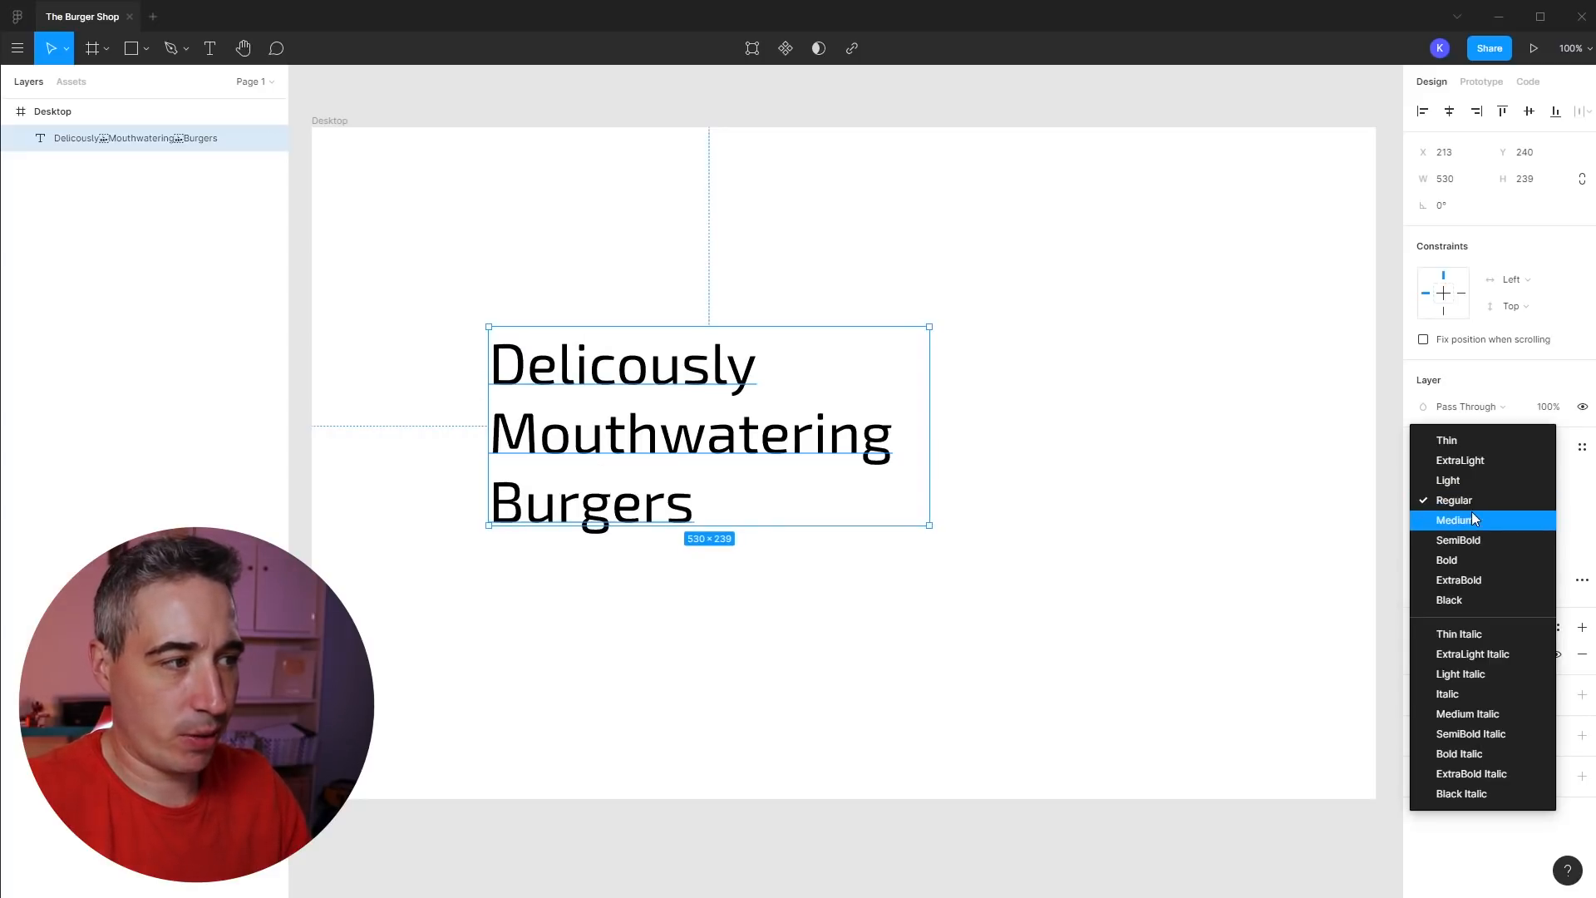
{"action": "left_click", "coordinate": [1471, 599]}
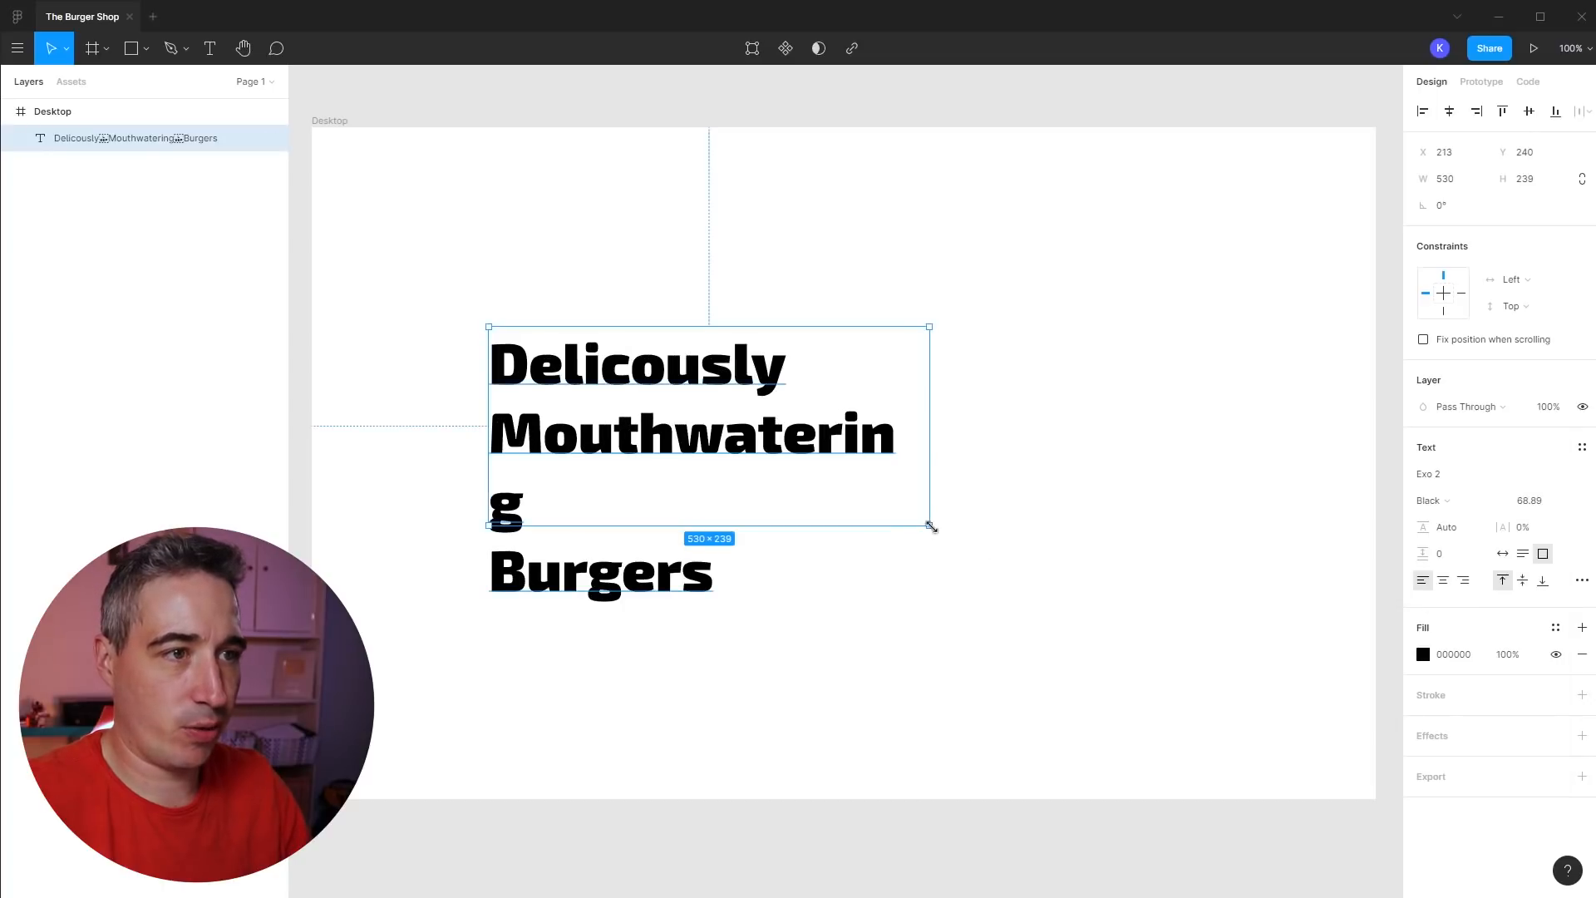
{"action": "left_click_drag", "start_coordinate": [930, 526], "coordinate": [985, 527]}
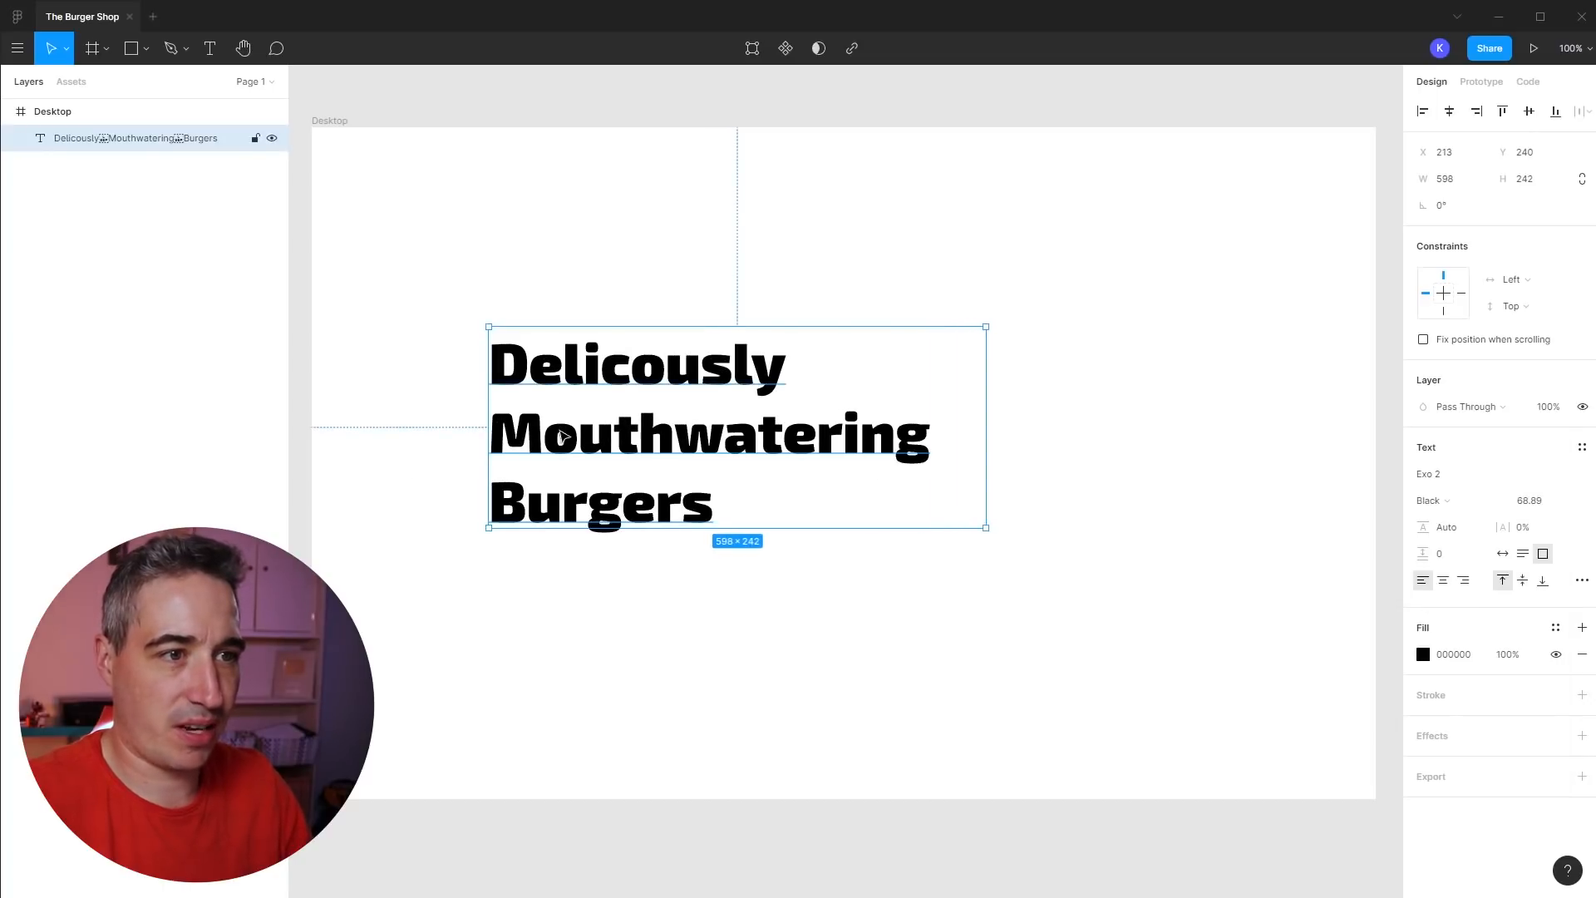
- Set the headline's letter case to uppercase and enlarge its text box to about 661 × 258
{"action": "left_click", "coordinate": [1581, 580]}
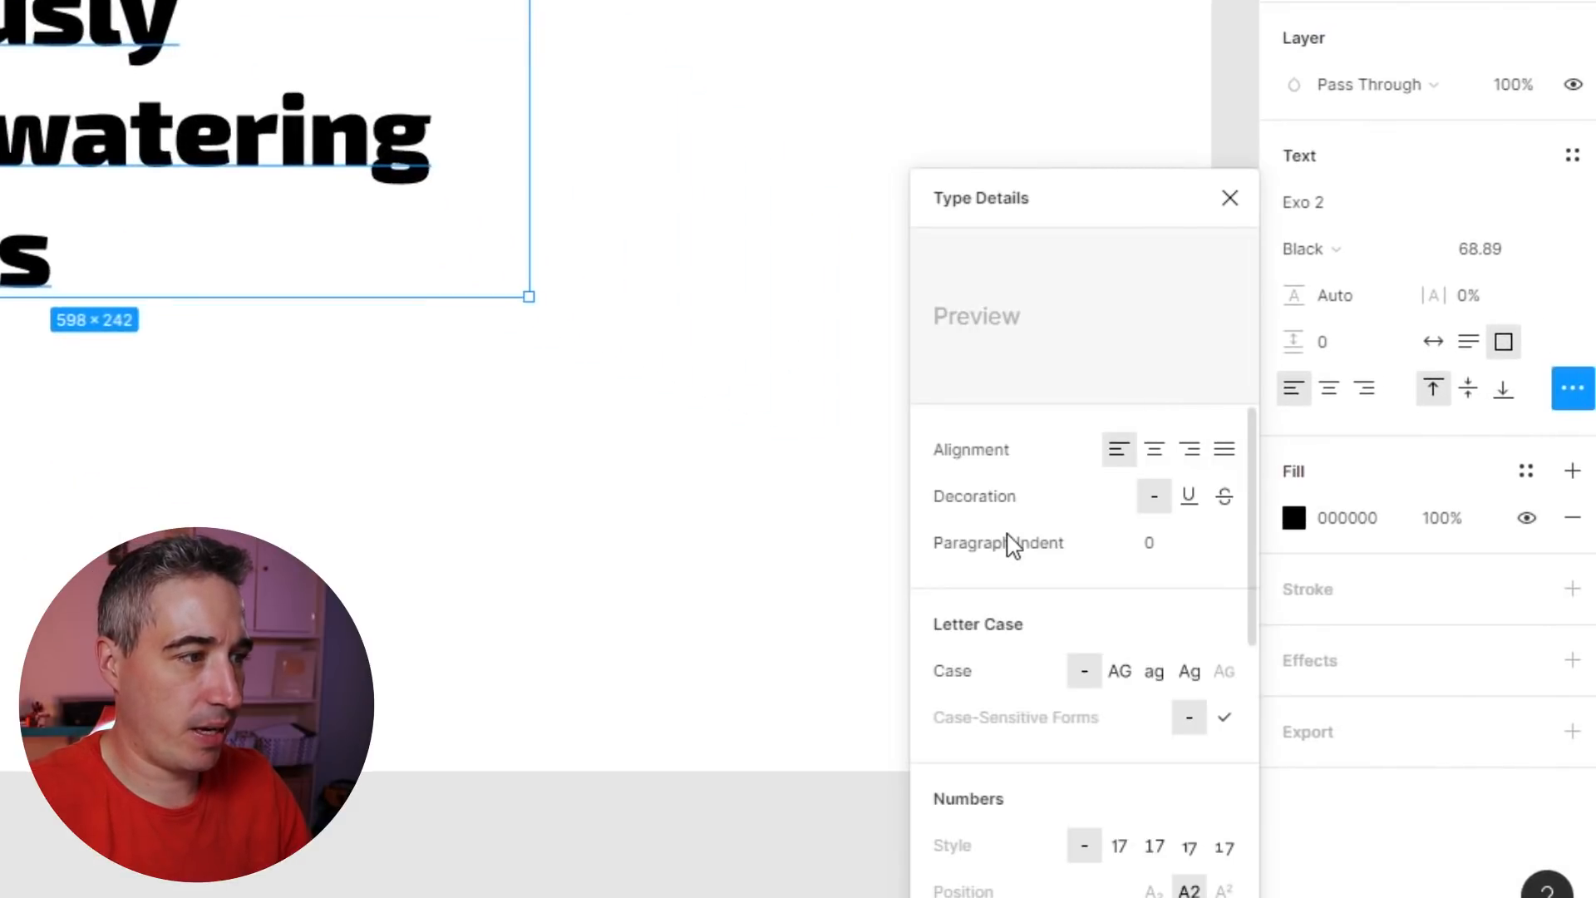
{"action": "left_click", "coordinate": [1120, 674]}
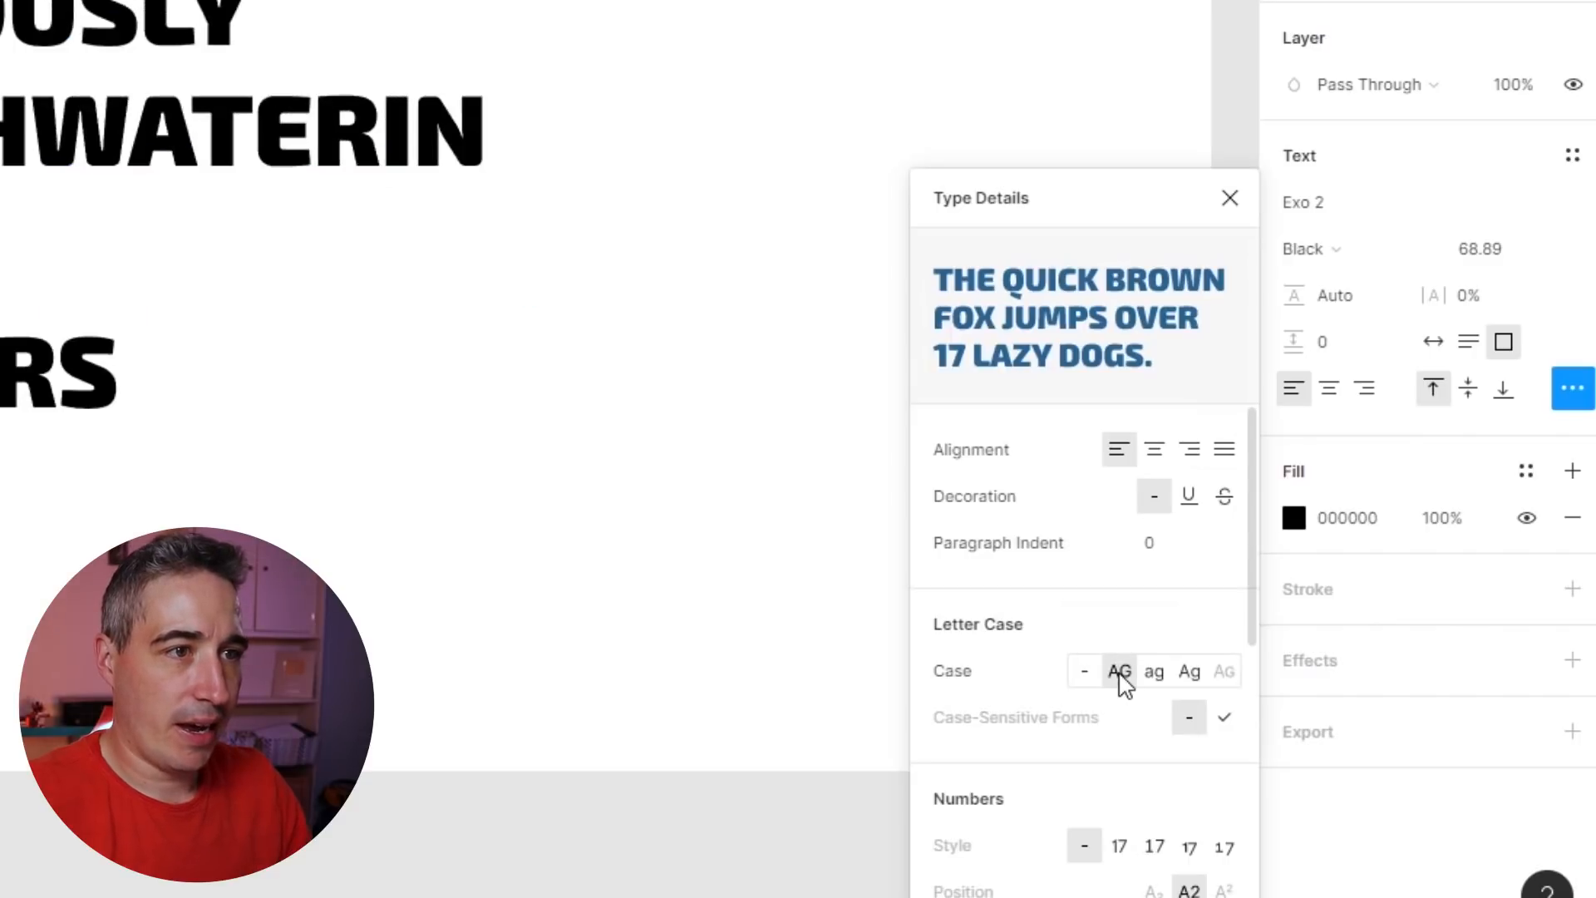
{"action": "left_click_drag", "start_coordinate": [531, 297], "coordinate": [603, 318]}
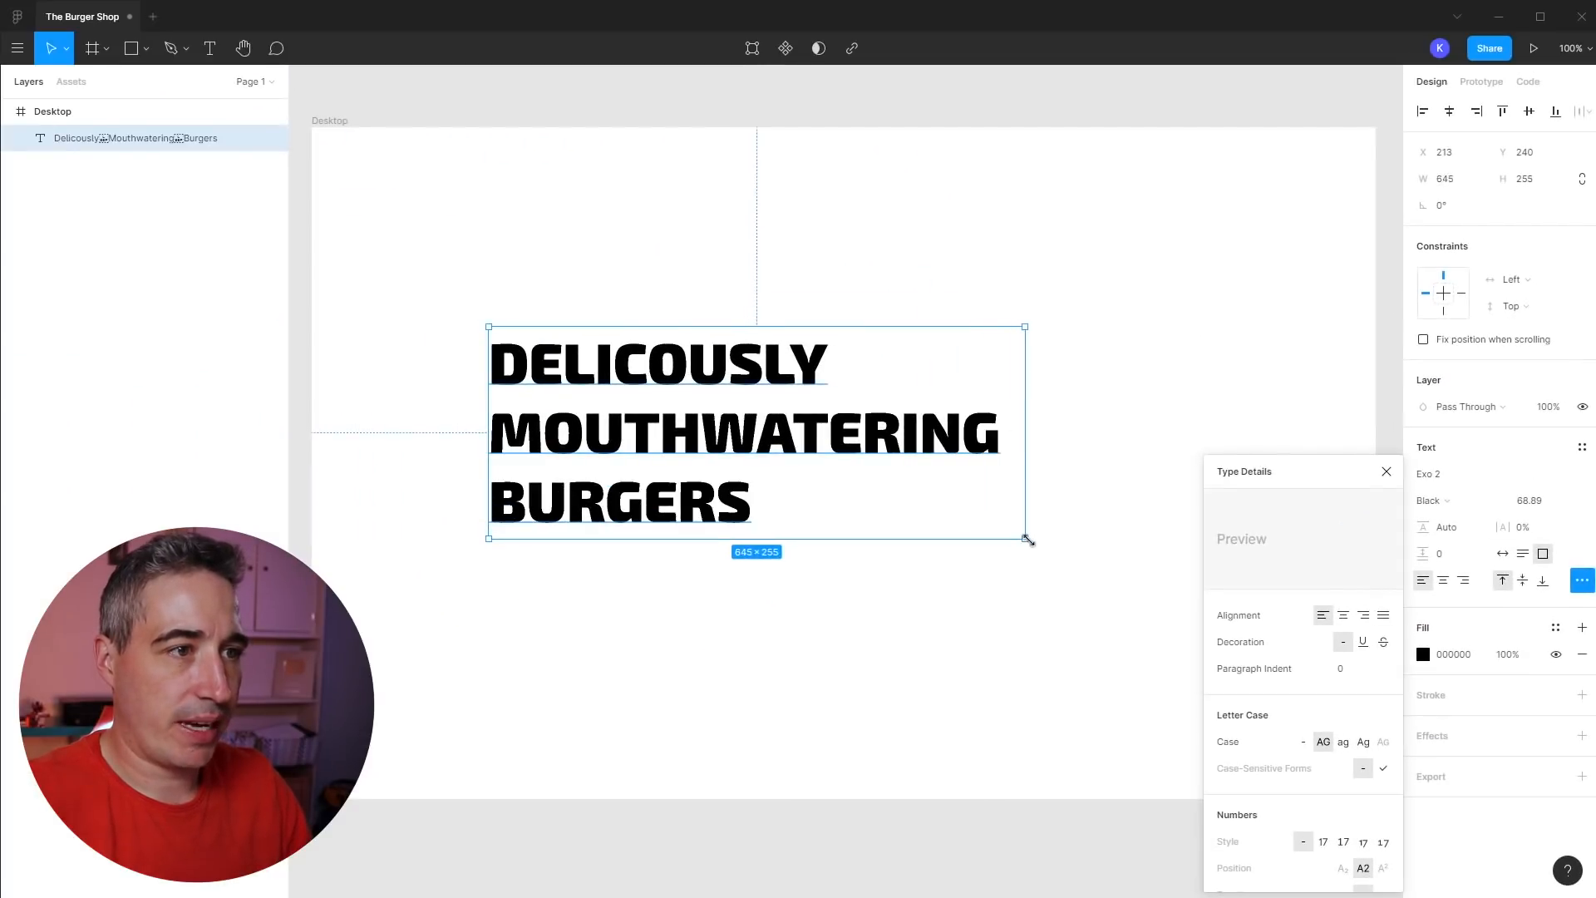
{"action": "left_click_drag", "start_coordinate": [1029, 540], "coordinate": [1038, 542]}
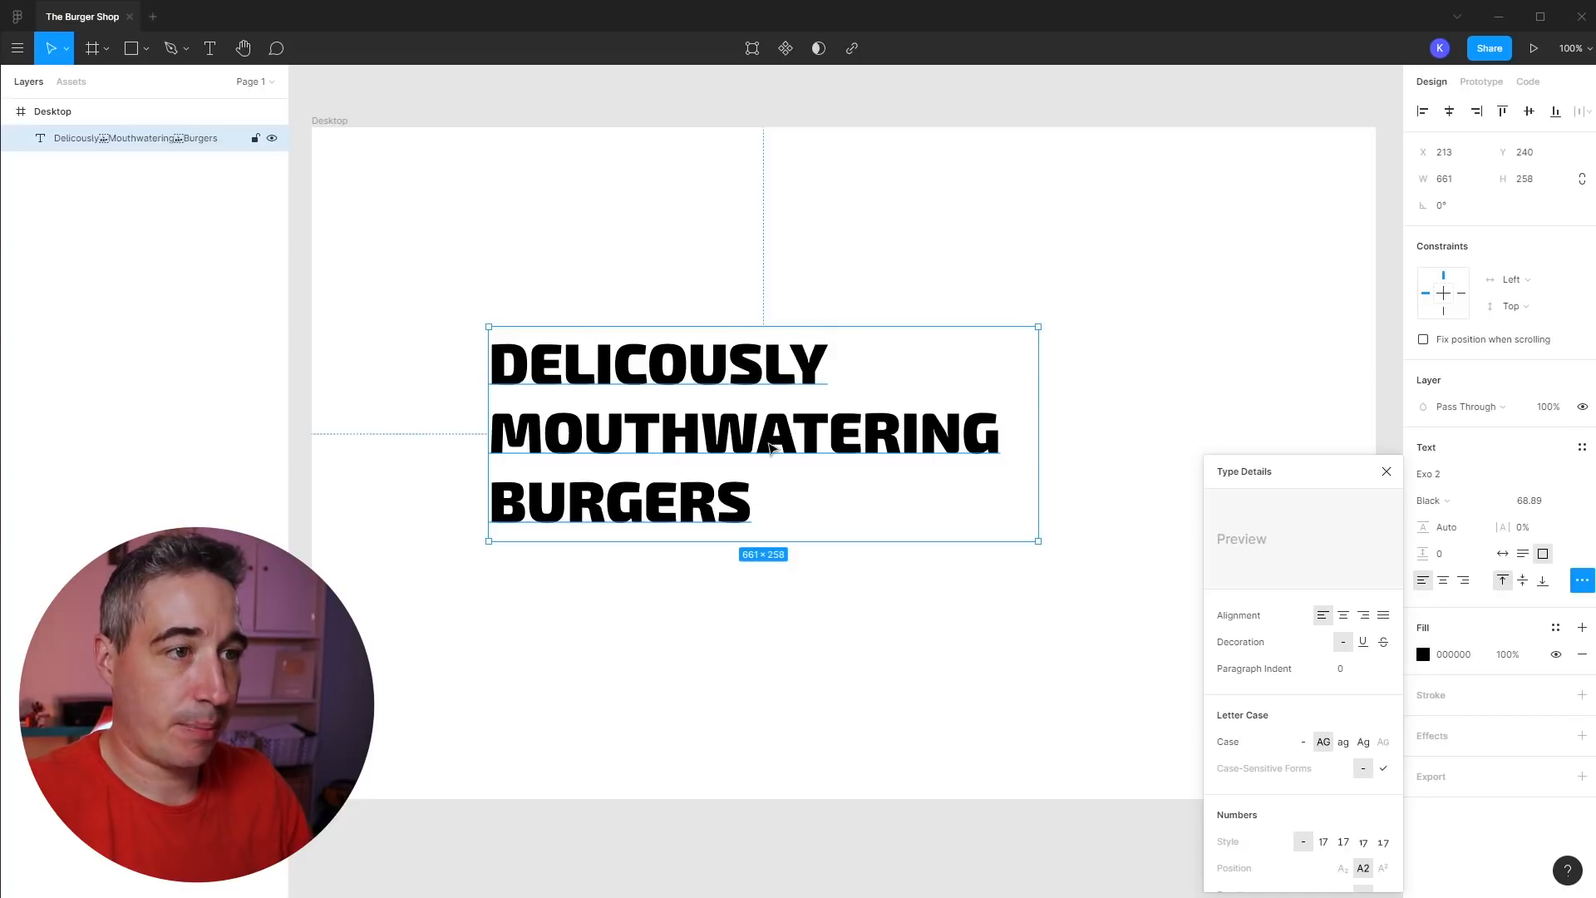
- Tighten the headline's line height to 99.5% and reposition the text at about X 196, Y 223
{"action": "left_click_drag", "start_coordinate": [773, 450], "coordinate": [759, 405]}
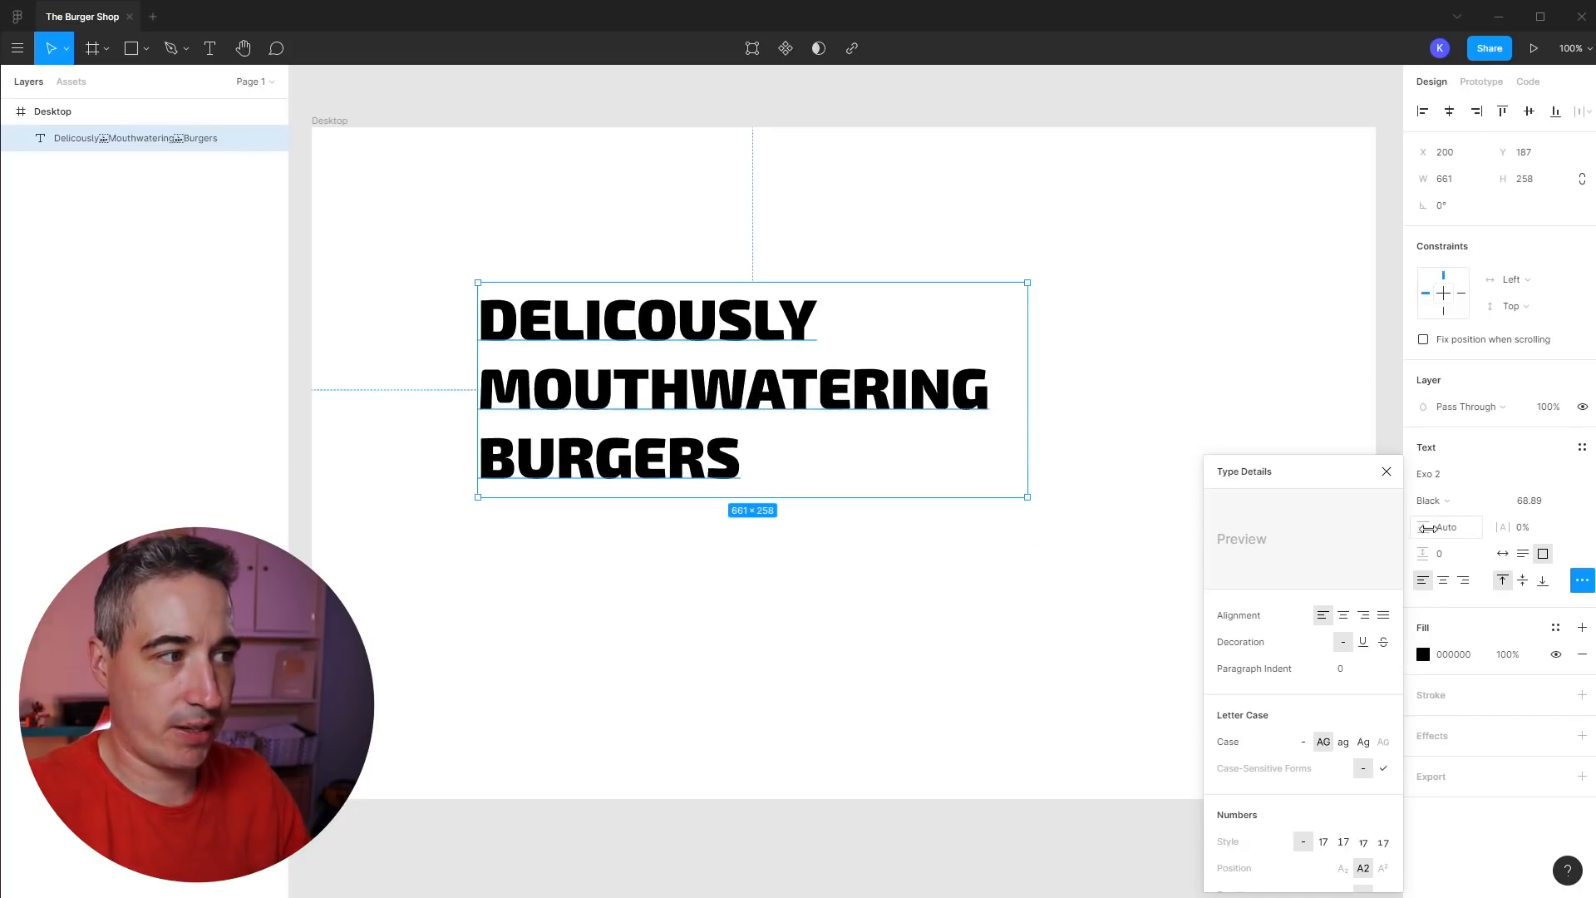
{"action": "left_click_drag", "start_coordinate": [1427, 533], "coordinate": [1388, 536]}
{"action": "key", "text": "Escape"}
{"action": "mouse_move", "coordinate": [649, 399]}
{"action": "left_mouse_down"}
{"action": "mouse_move", "coordinate": [613, 413]}
{"action": "mouse_move", "coordinate": [670, 426]}
{"action": "mouse_move", "coordinate": [646, 429]}
{"action": "left_mouse_up"}
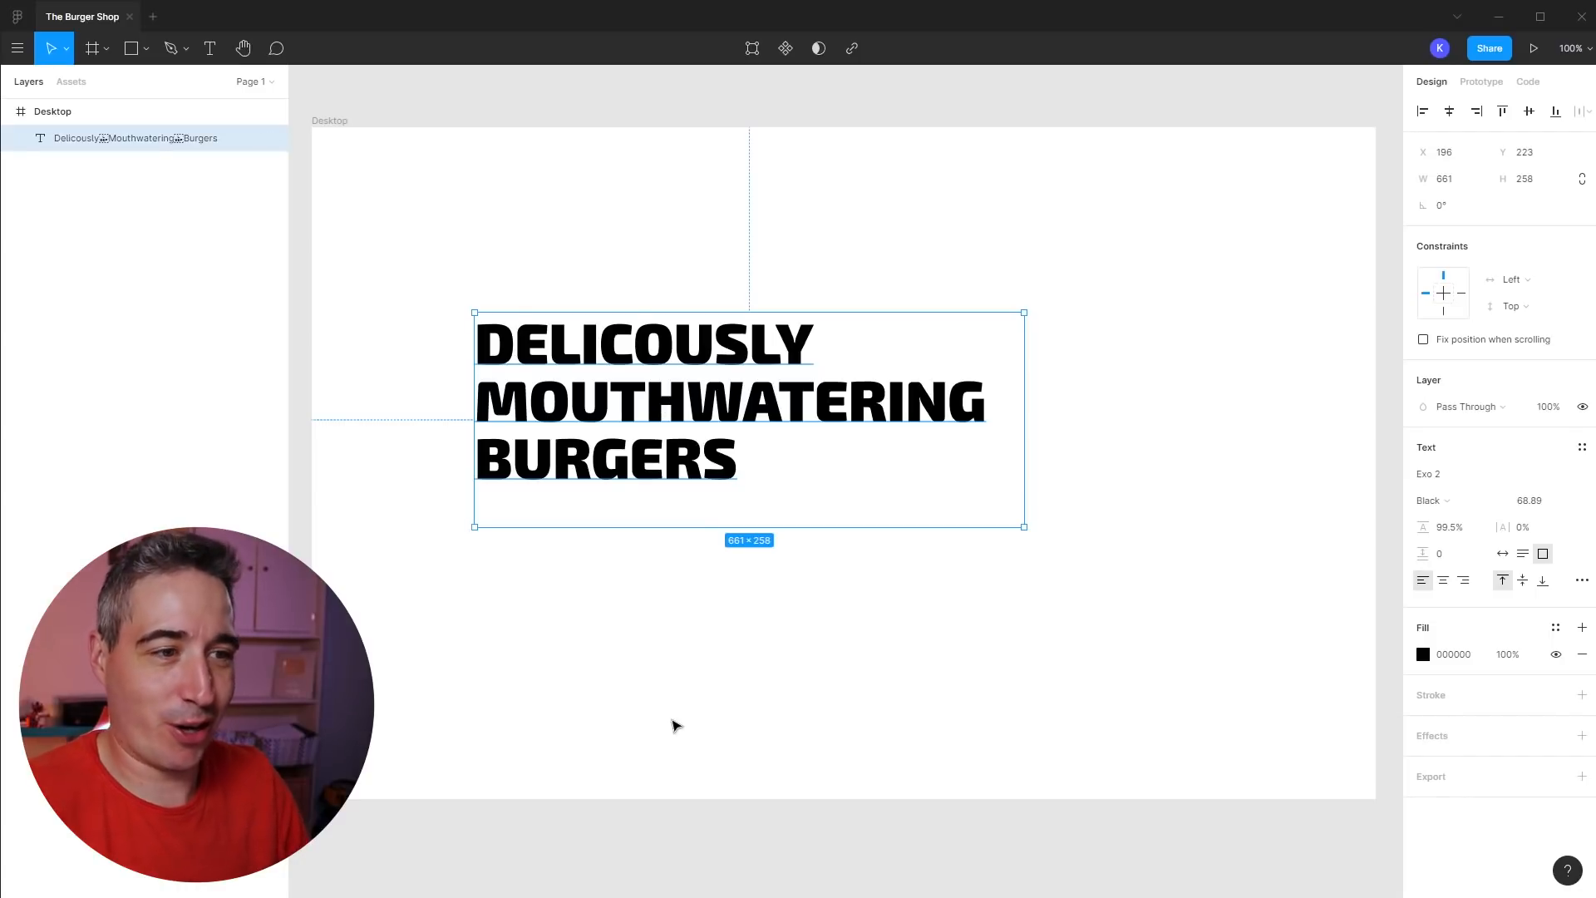
{"action": "left_click", "coordinate": [673, 730]}
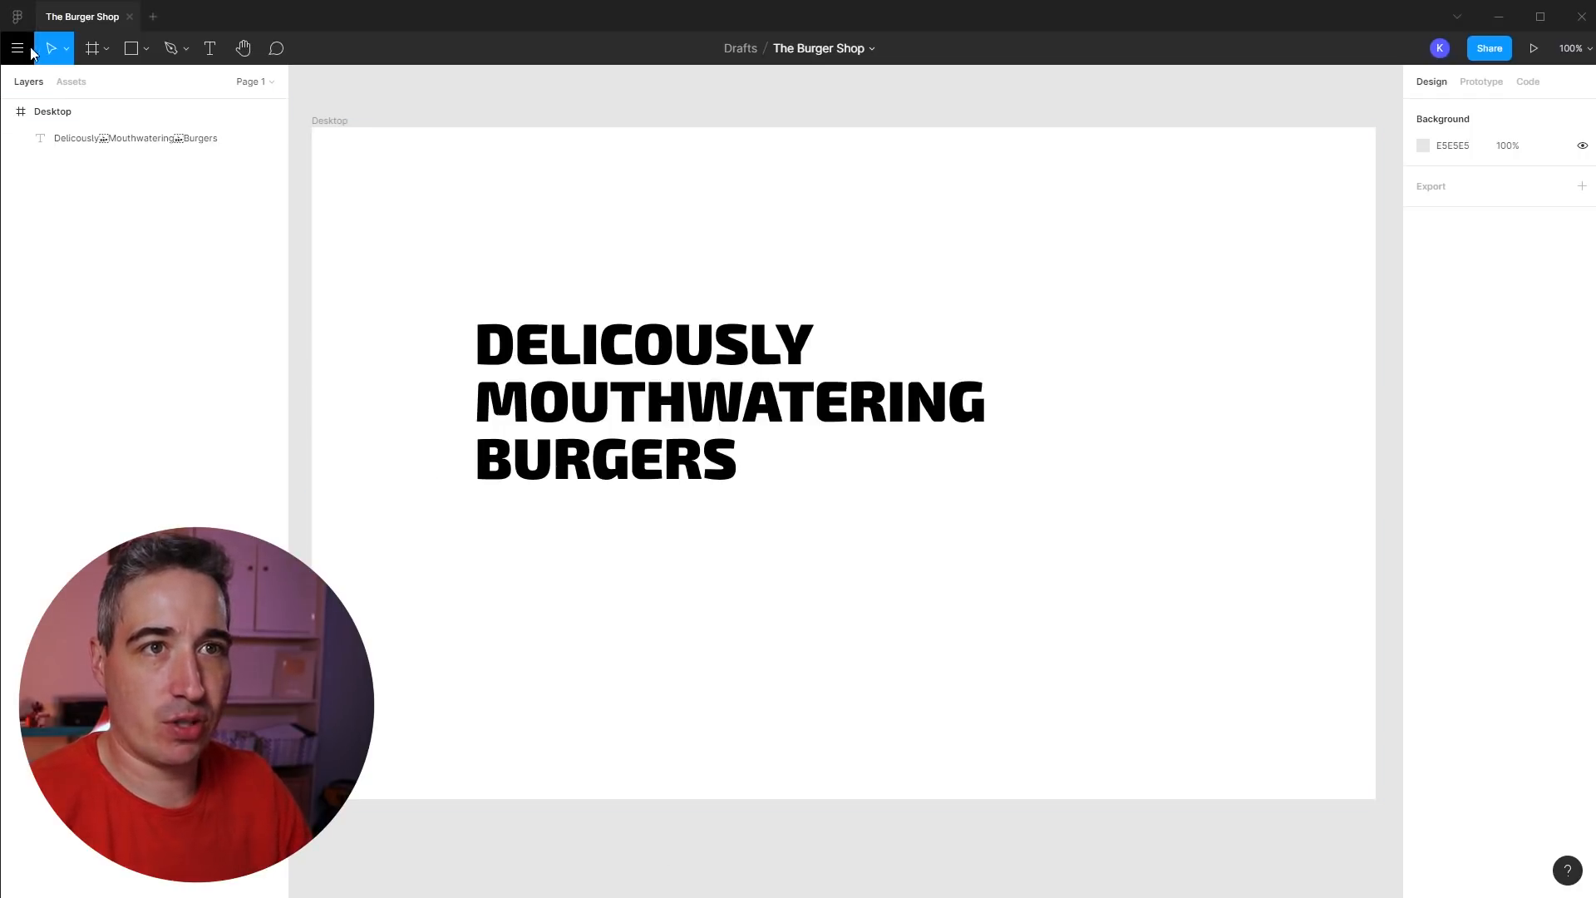
- Place the image burger.png over the right part of the Desktop frame at about 495 × 622
{"action": "left_click", "coordinate": [104, 52]}
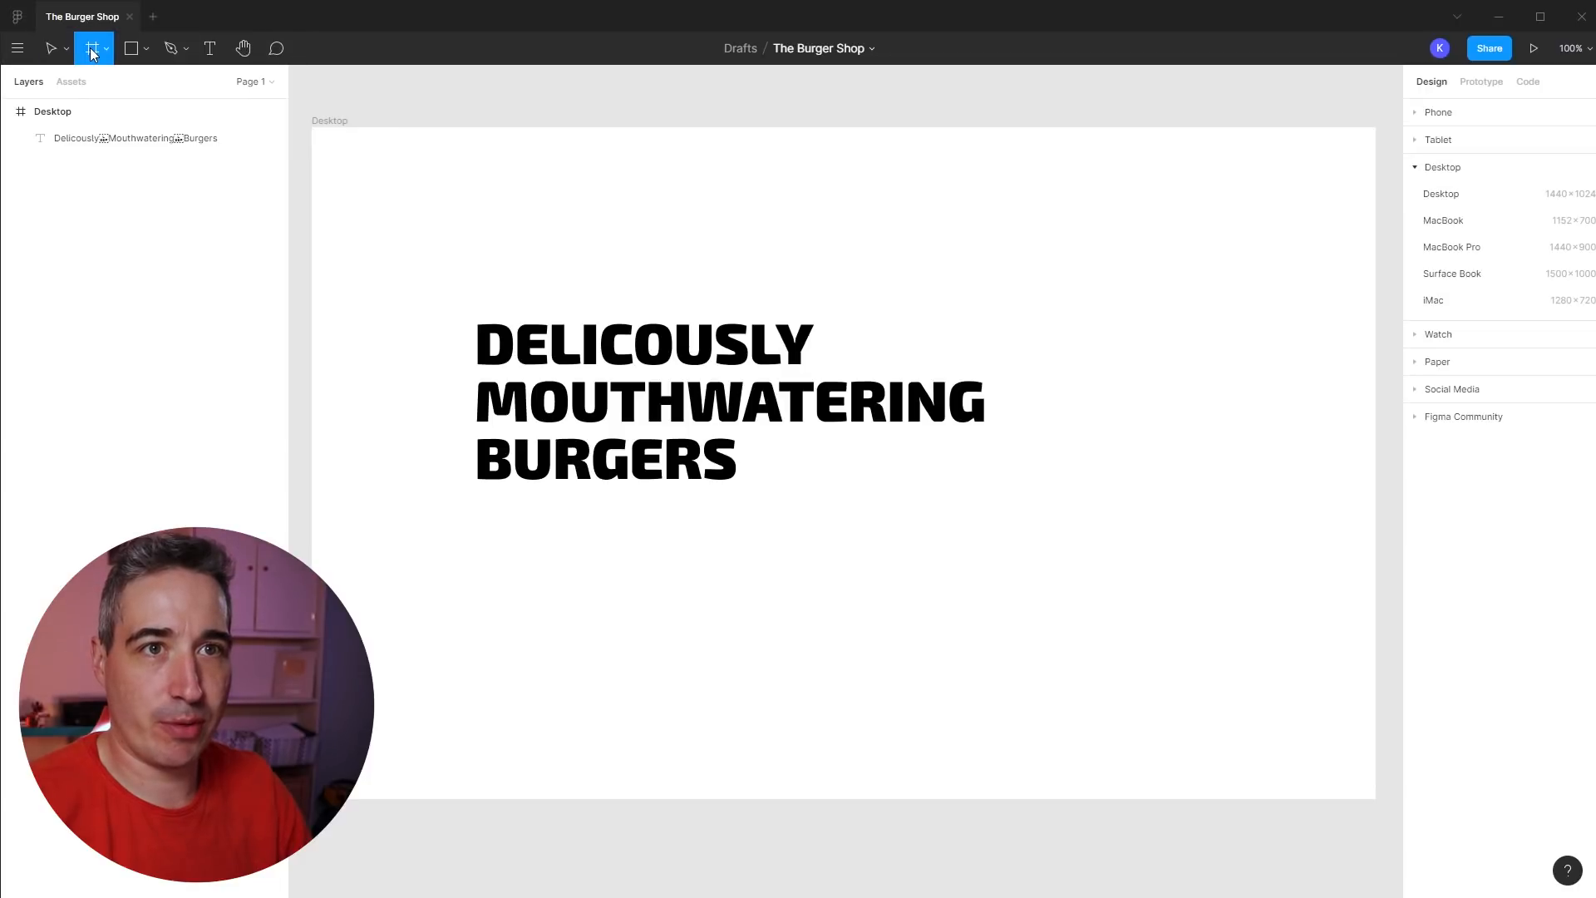
{"action": "left_click", "coordinate": [139, 48]}
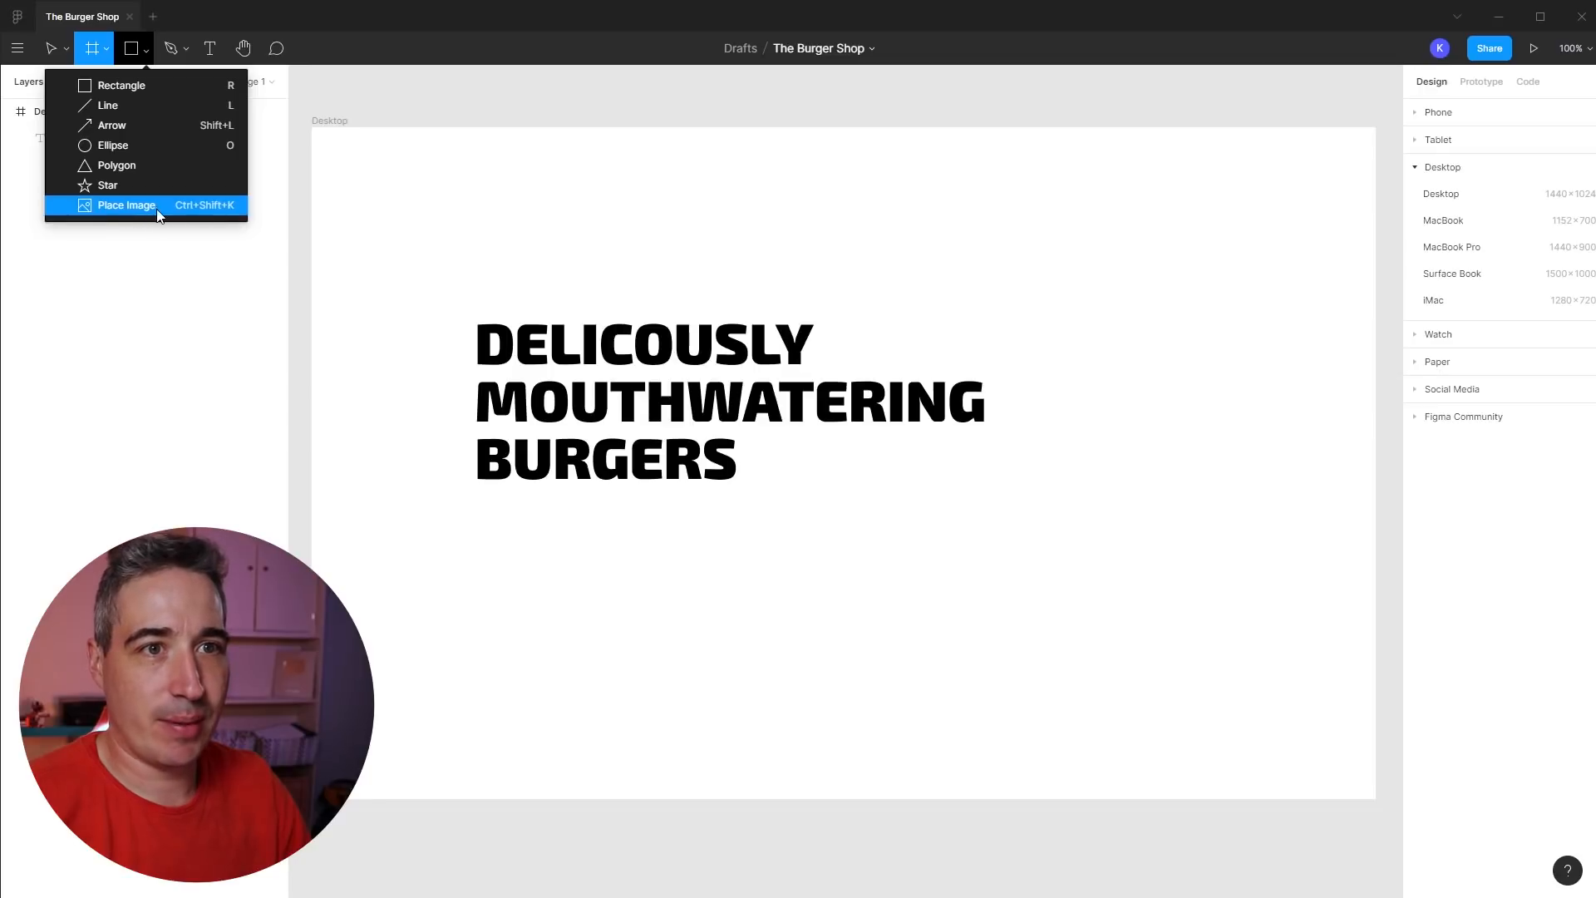
{"action": "left_click", "coordinate": [237, 205]}
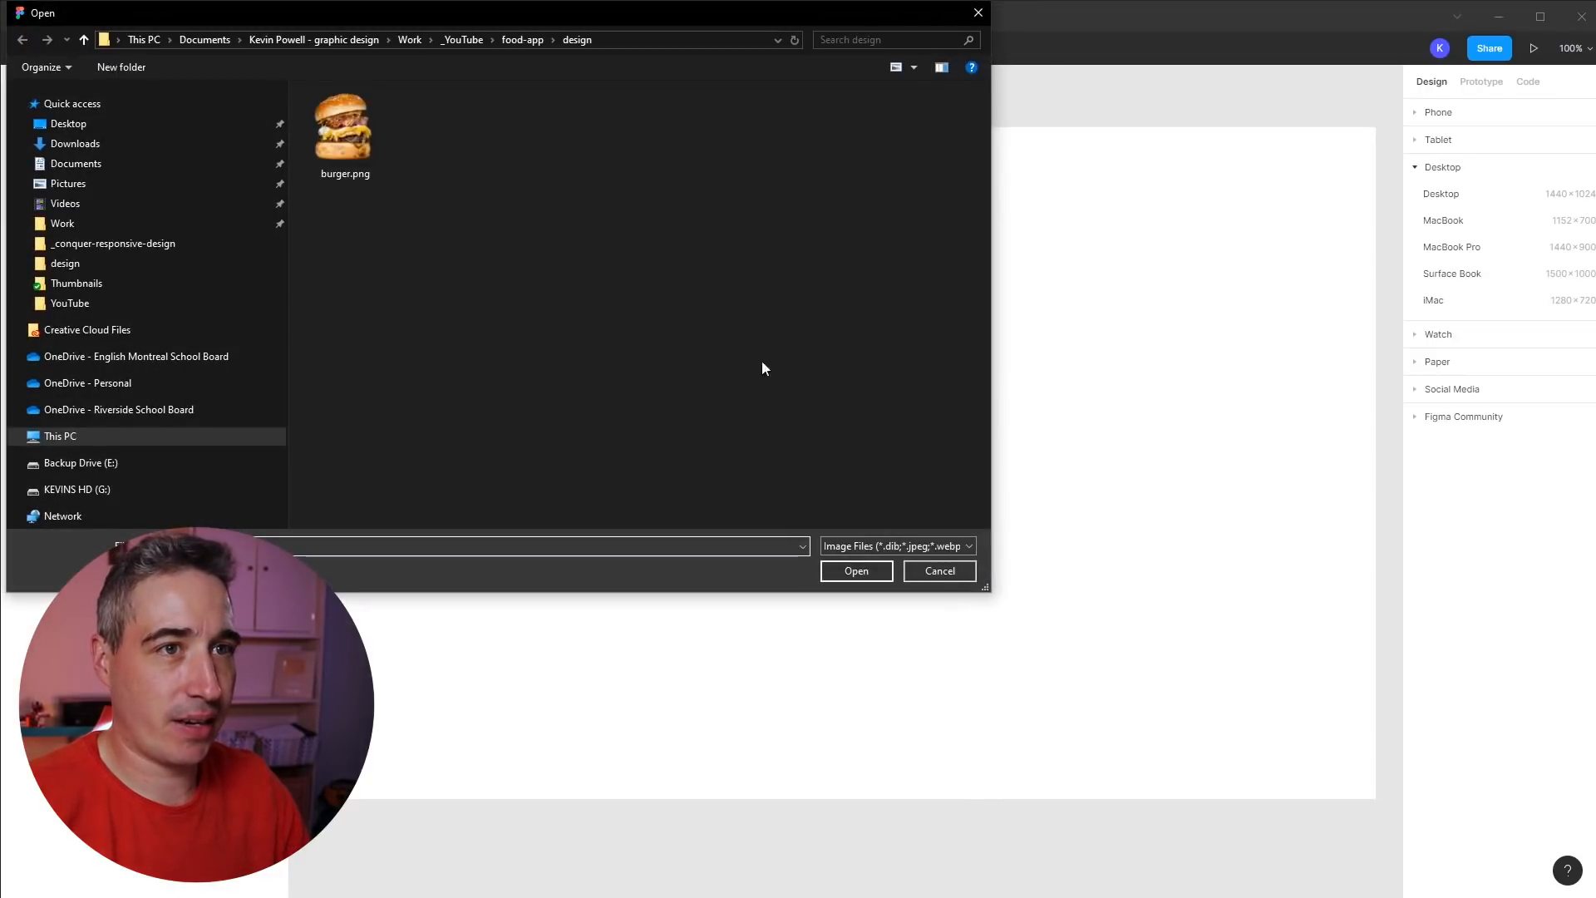
{"action": "left_click", "coordinate": [328, 162]}
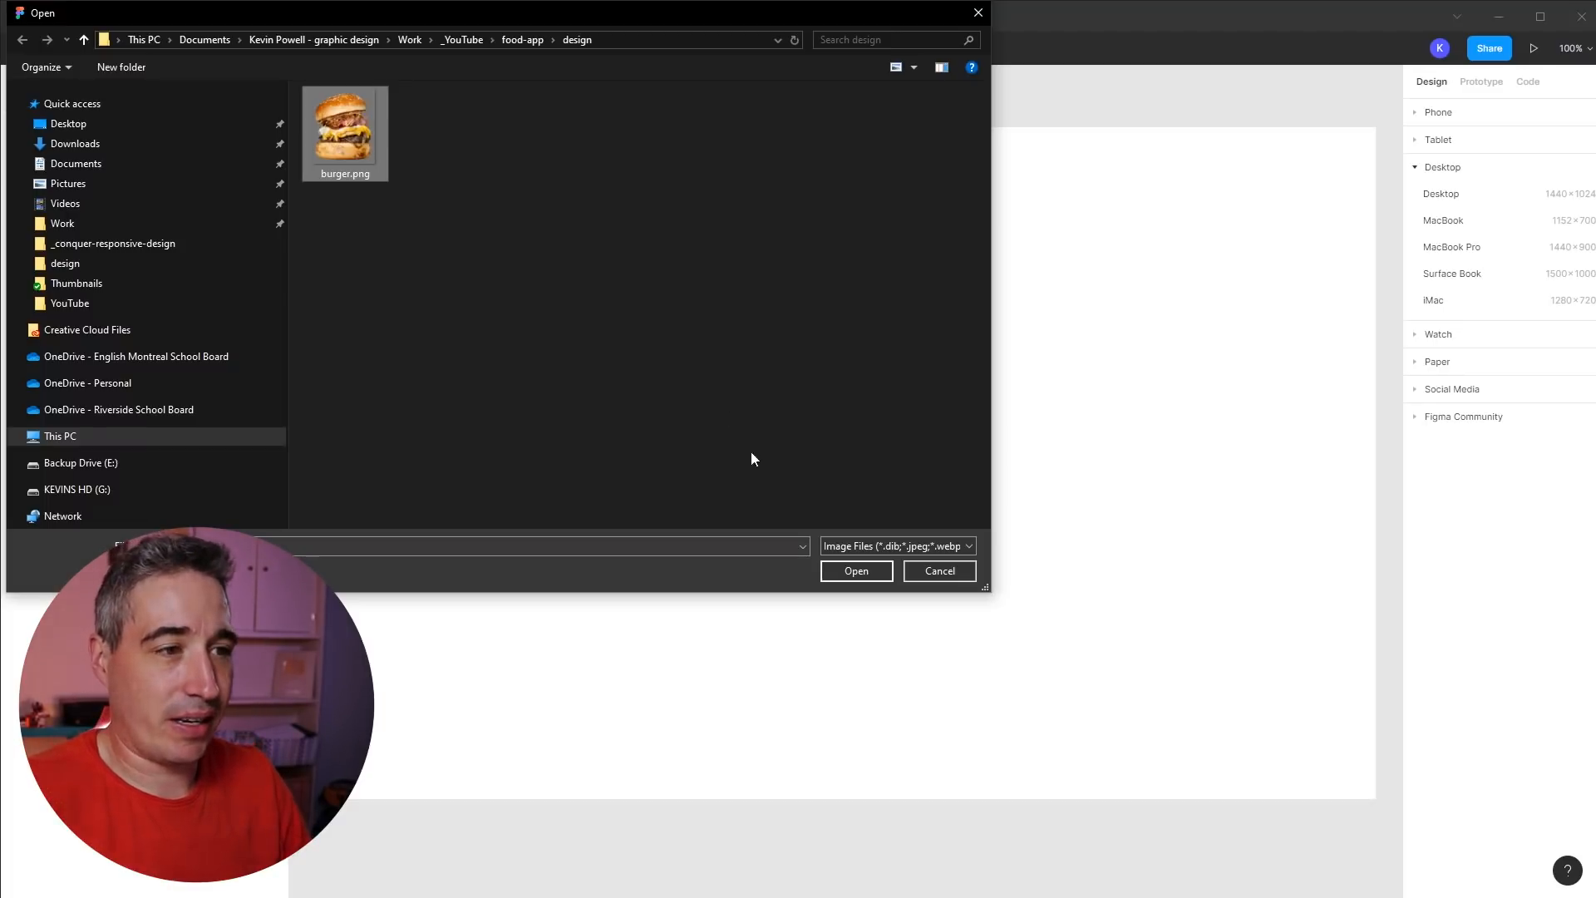
{"action": "left_click", "coordinate": [855, 572]}
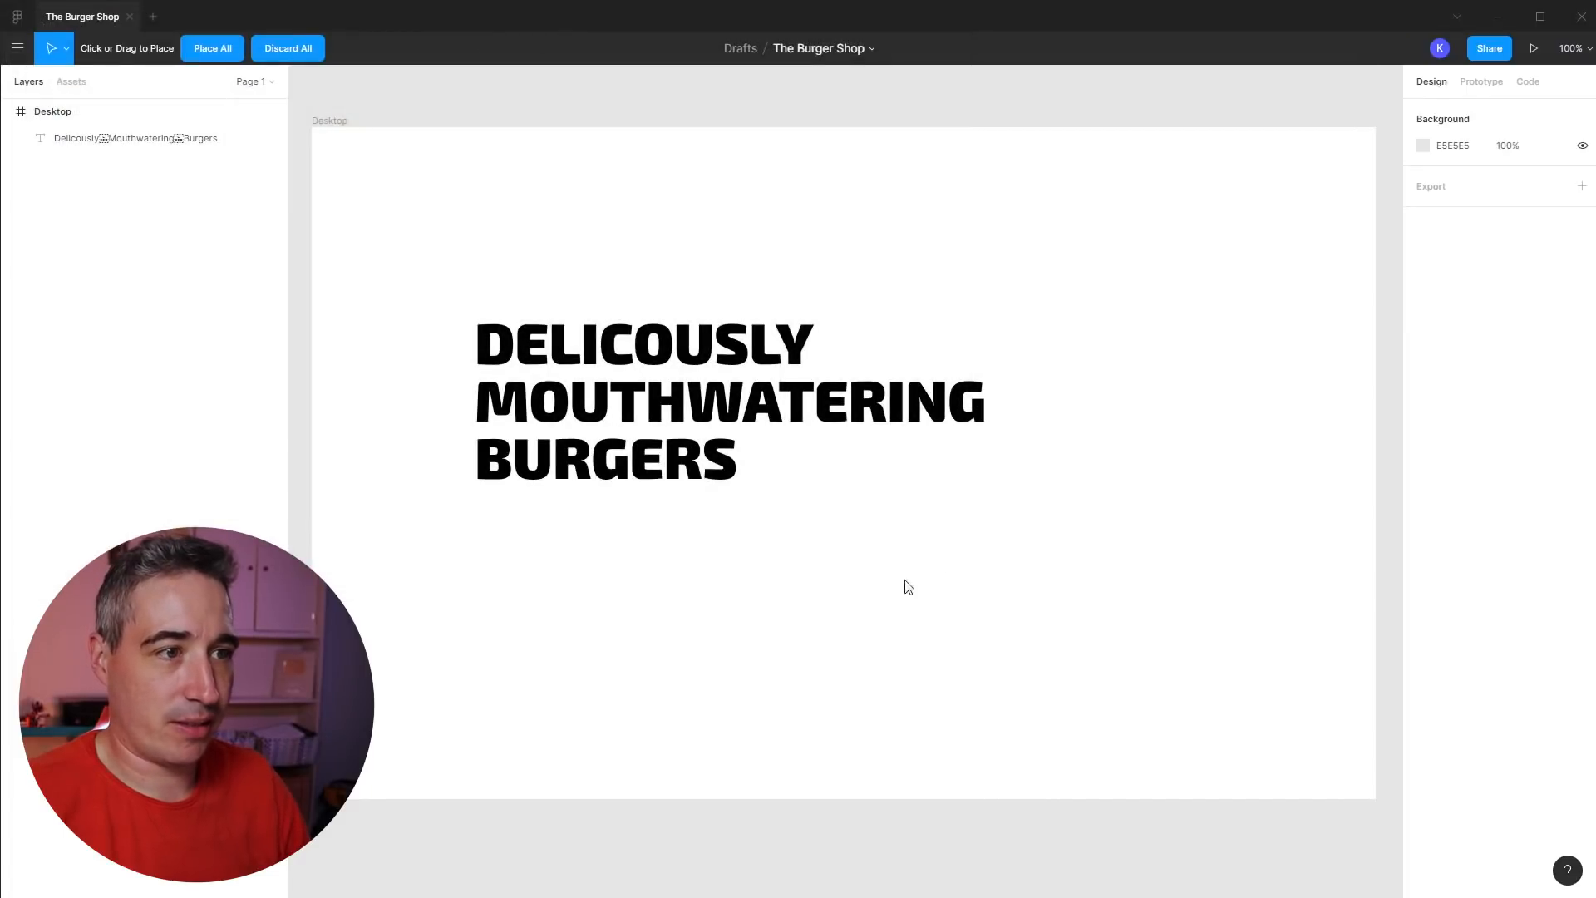
{"action": "left_click_drag", "start_coordinate": [849, 236], "coordinate": [1261, 753]}
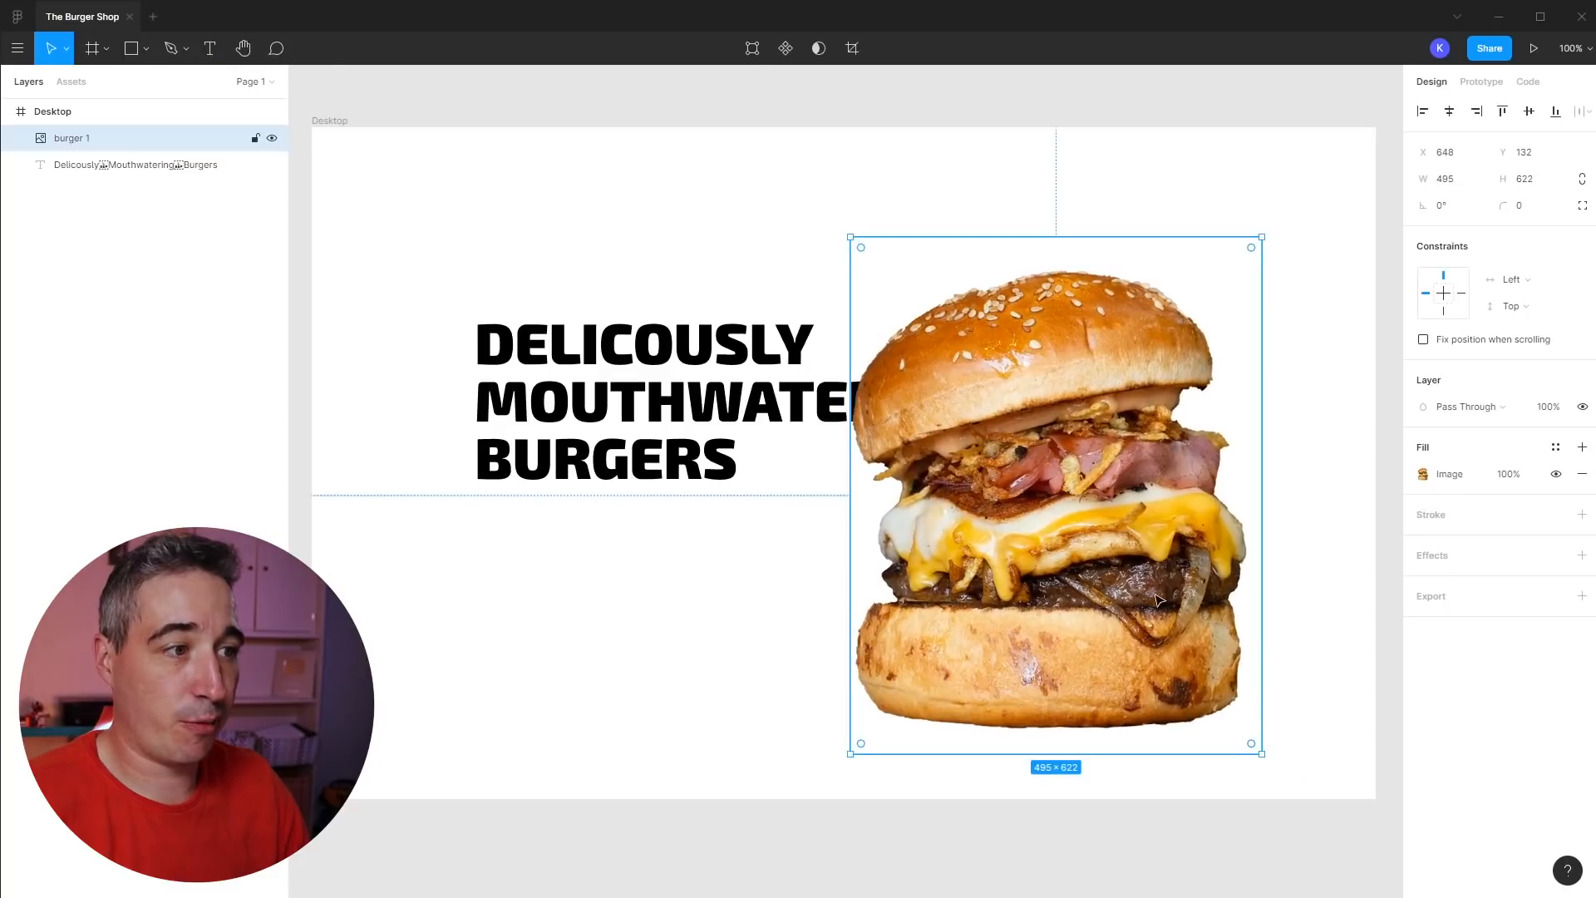
- Move the burger image up and right so it sits flush with the frame's right edge at about Y 50
{"action": "left_click_drag", "start_coordinate": [1051, 530], "coordinate": [1147, 451]}
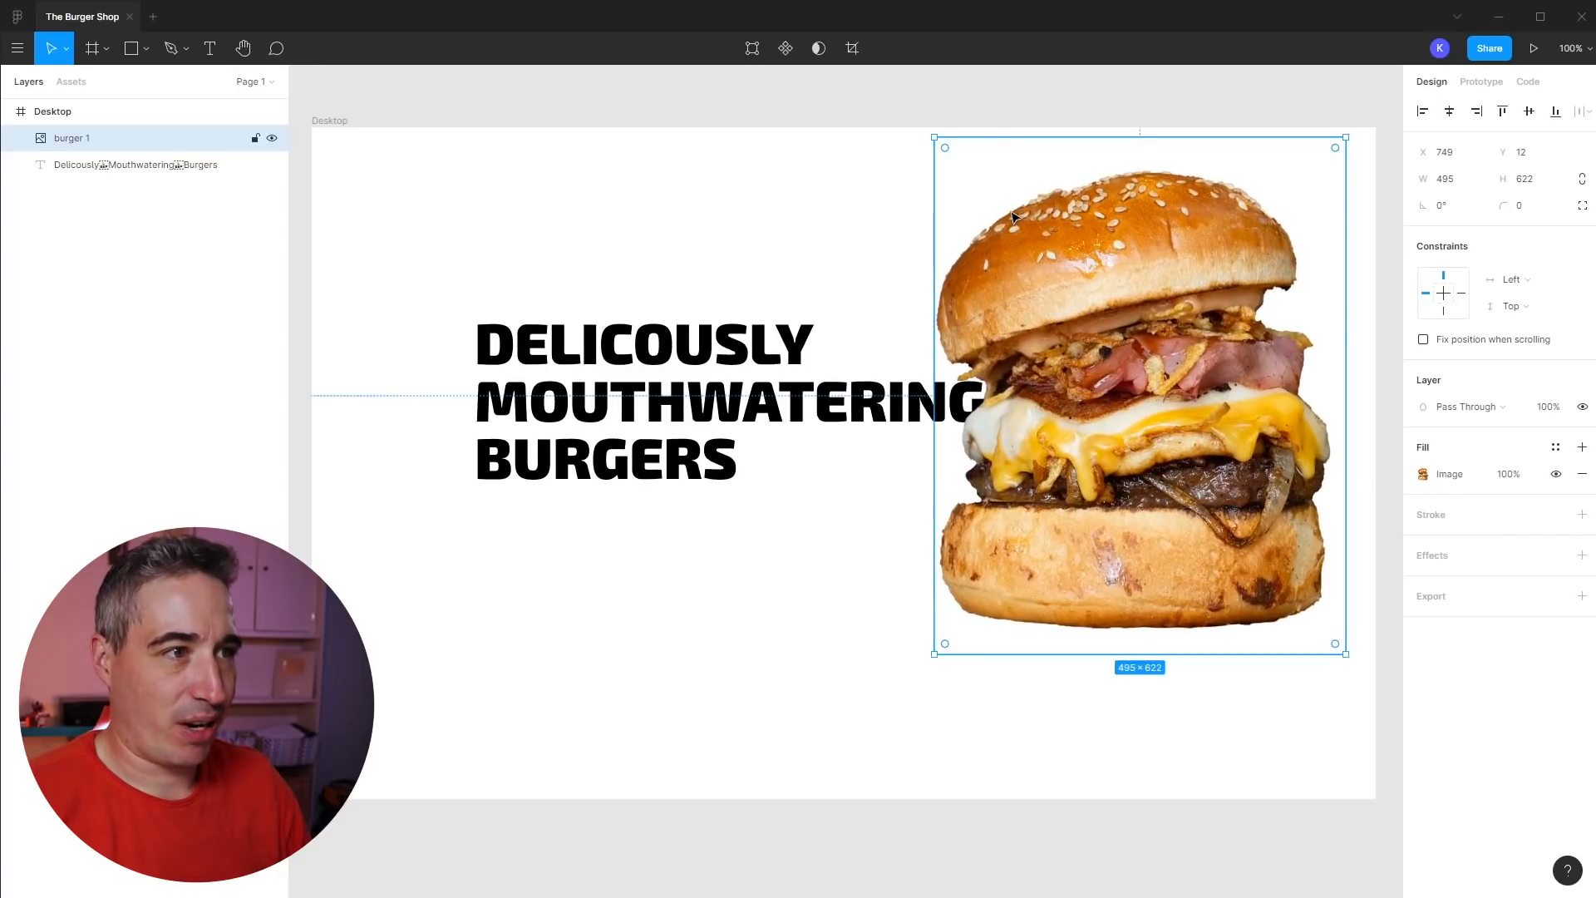
{"action": "left_click_drag", "start_coordinate": [977, 289], "coordinate": [1007, 321]}
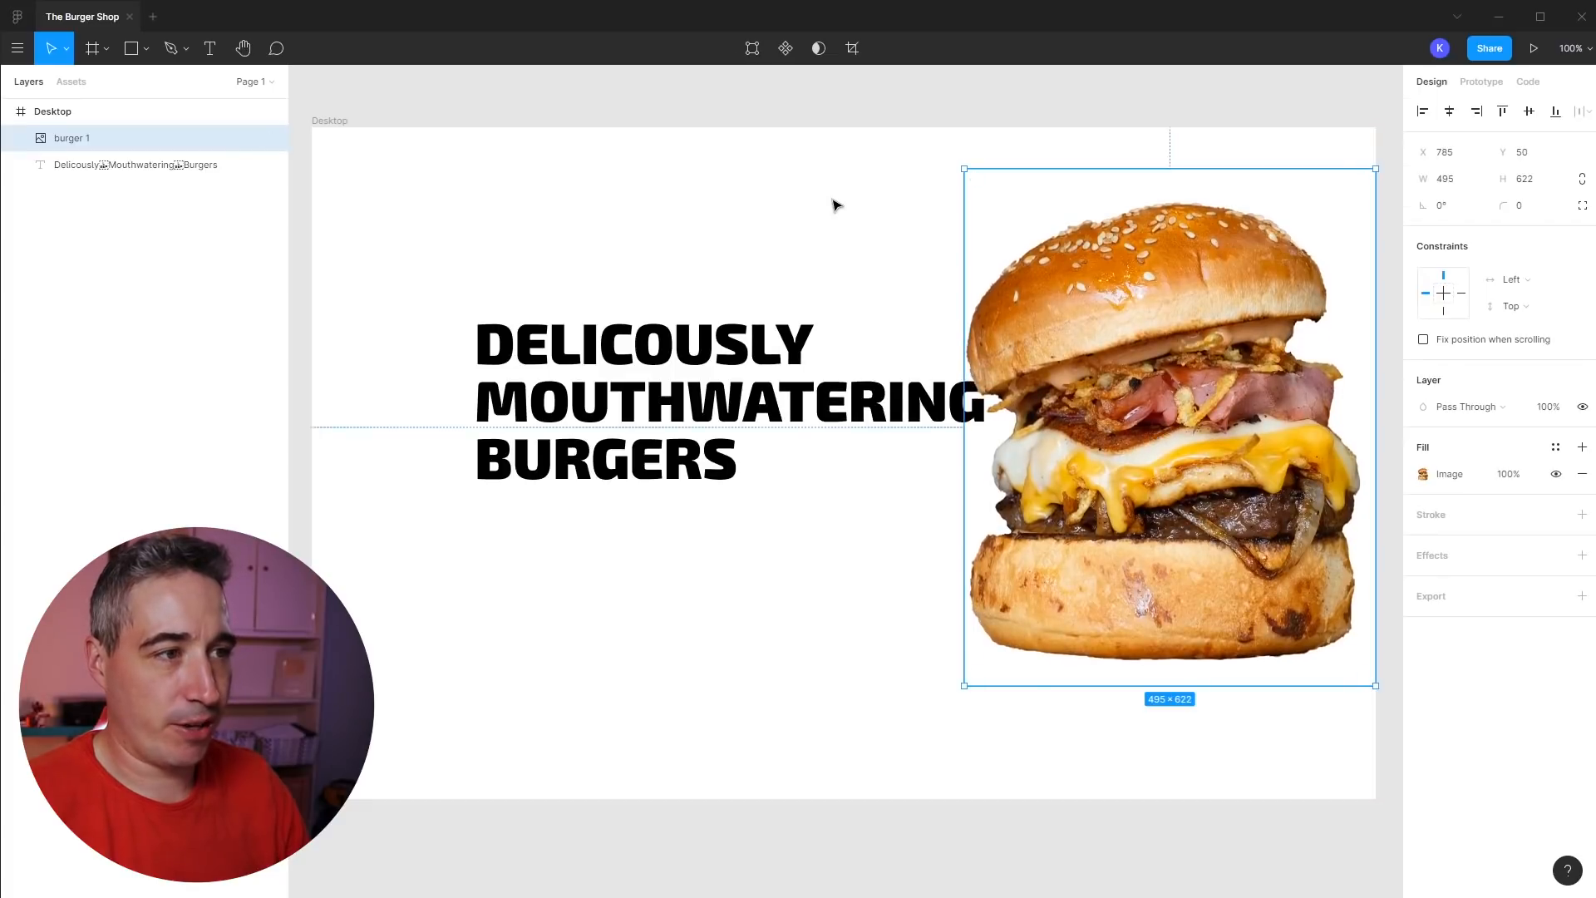
{"action": "left_click", "coordinate": [836, 206]}
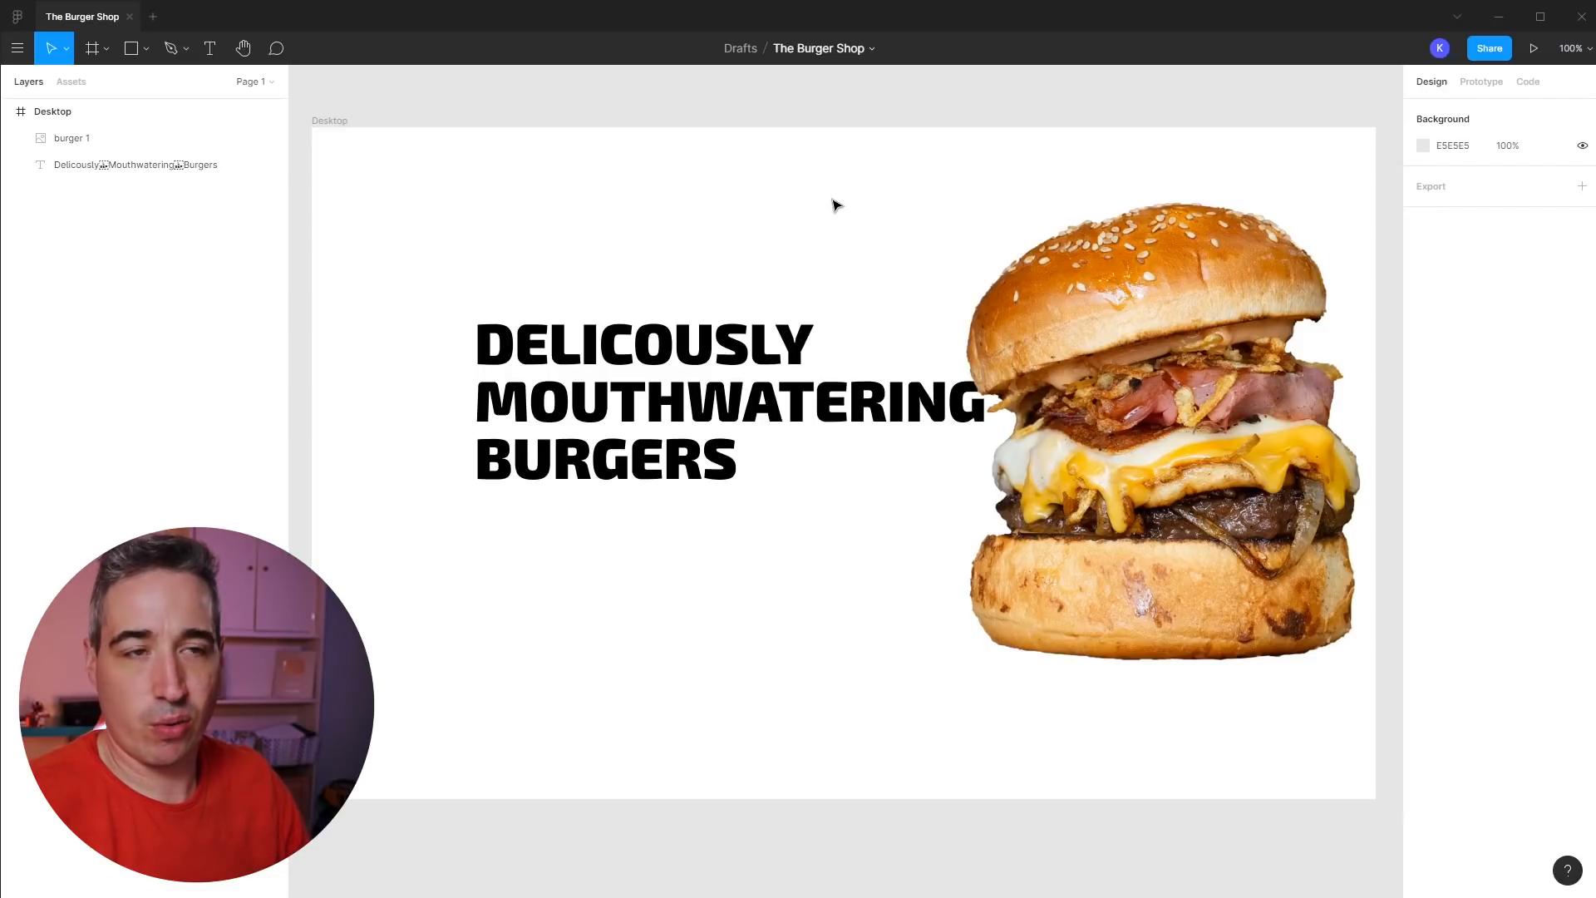
- Shift the headline up and left and the burger image partly past the frame's right edge to separate them
{"action": "mouse_move", "coordinate": [1036, 322]}
{"action": "left_mouse_down"}
{"action": "mouse_move", "coordinate": [1076, 336]}
{"action": "mouse_move", "coordinate": [1023, 328]}
{"action": "left_mouse_up"}
{"action": "left_click_drag", "start_coordinate": [644, 383], "coordinate": [579, 376]}
{"action": "left_click_drag", "start_coordinate": [1151, 412], "coordinate": [1208, 411]}
{"action": "left_click_drag", "start_coordinate": [681, 391], "coordinate": [712, 381]}
{"action": "left_click", "coordinate": [603, 573]}
- Add an empty text box of about 538 × 155 below the headline and set its font size to 21
{"action": "key", "text": "t"}
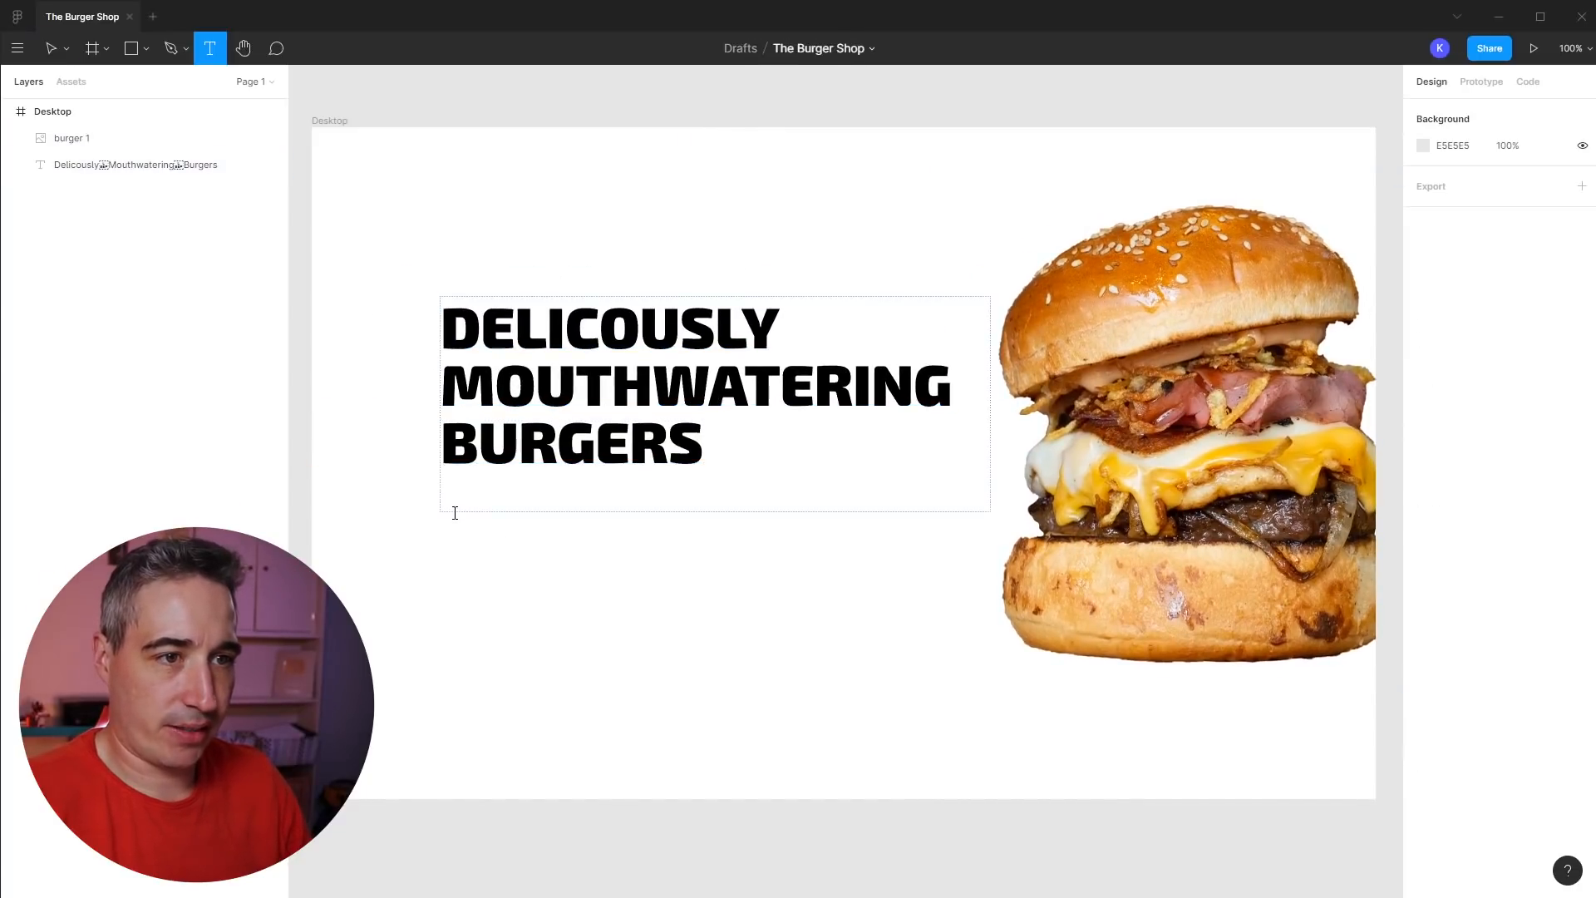
{"action": "left_click_drag", "start_coordinate": [444, 532], "coordinate": [892, 661]}
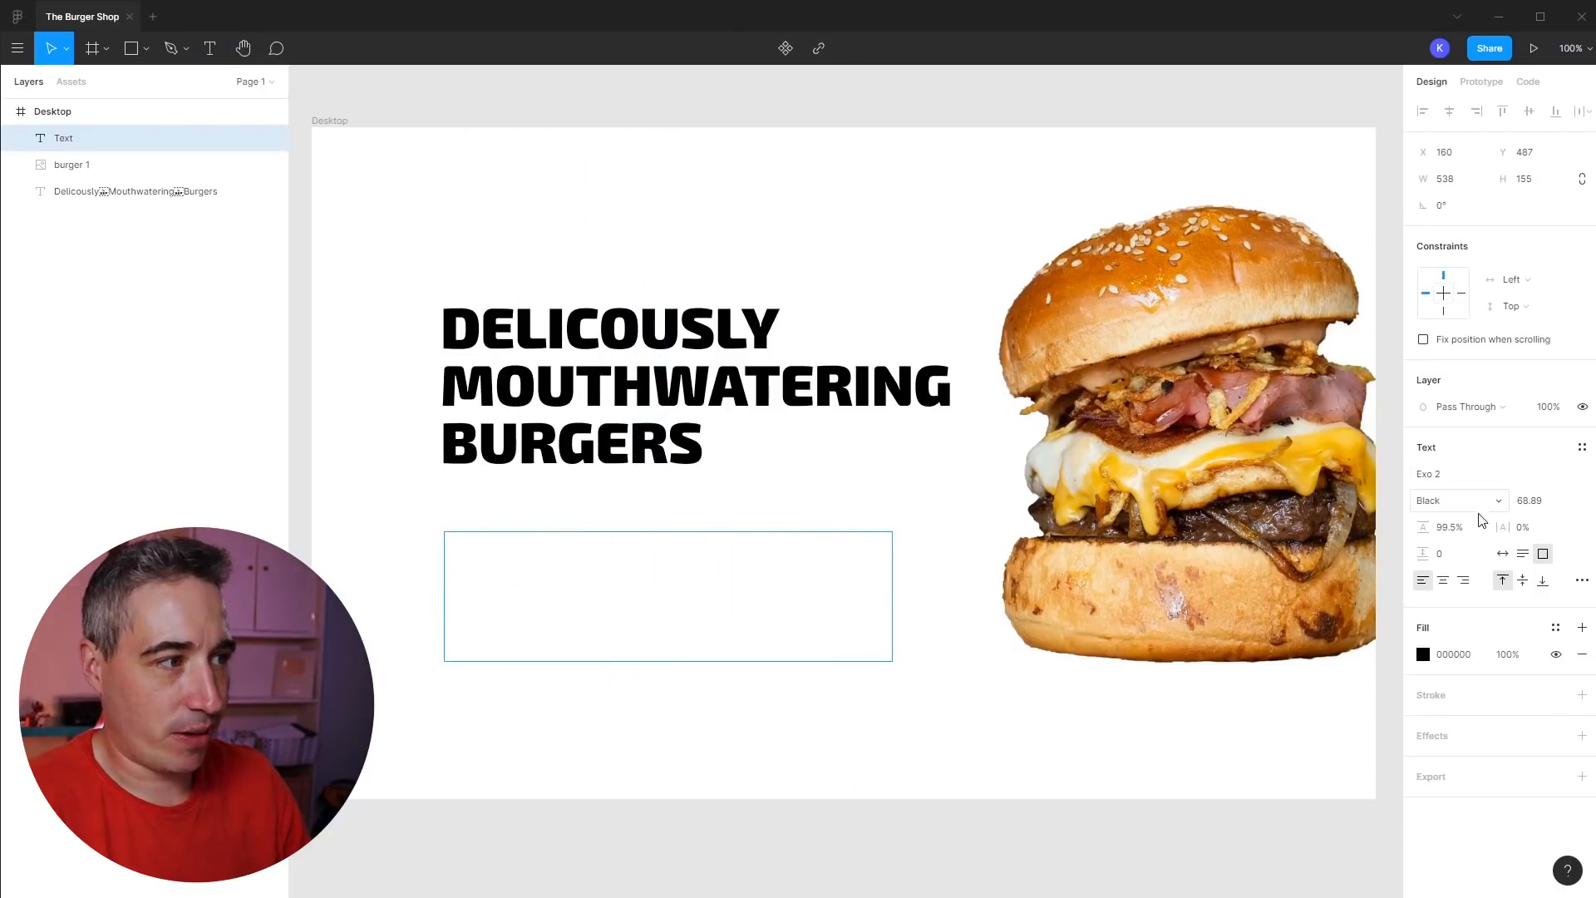
{"action": "left_click", "coordinate": [1542, 502]}
{"action": "left_click", "coordinate": [1542, 502]}
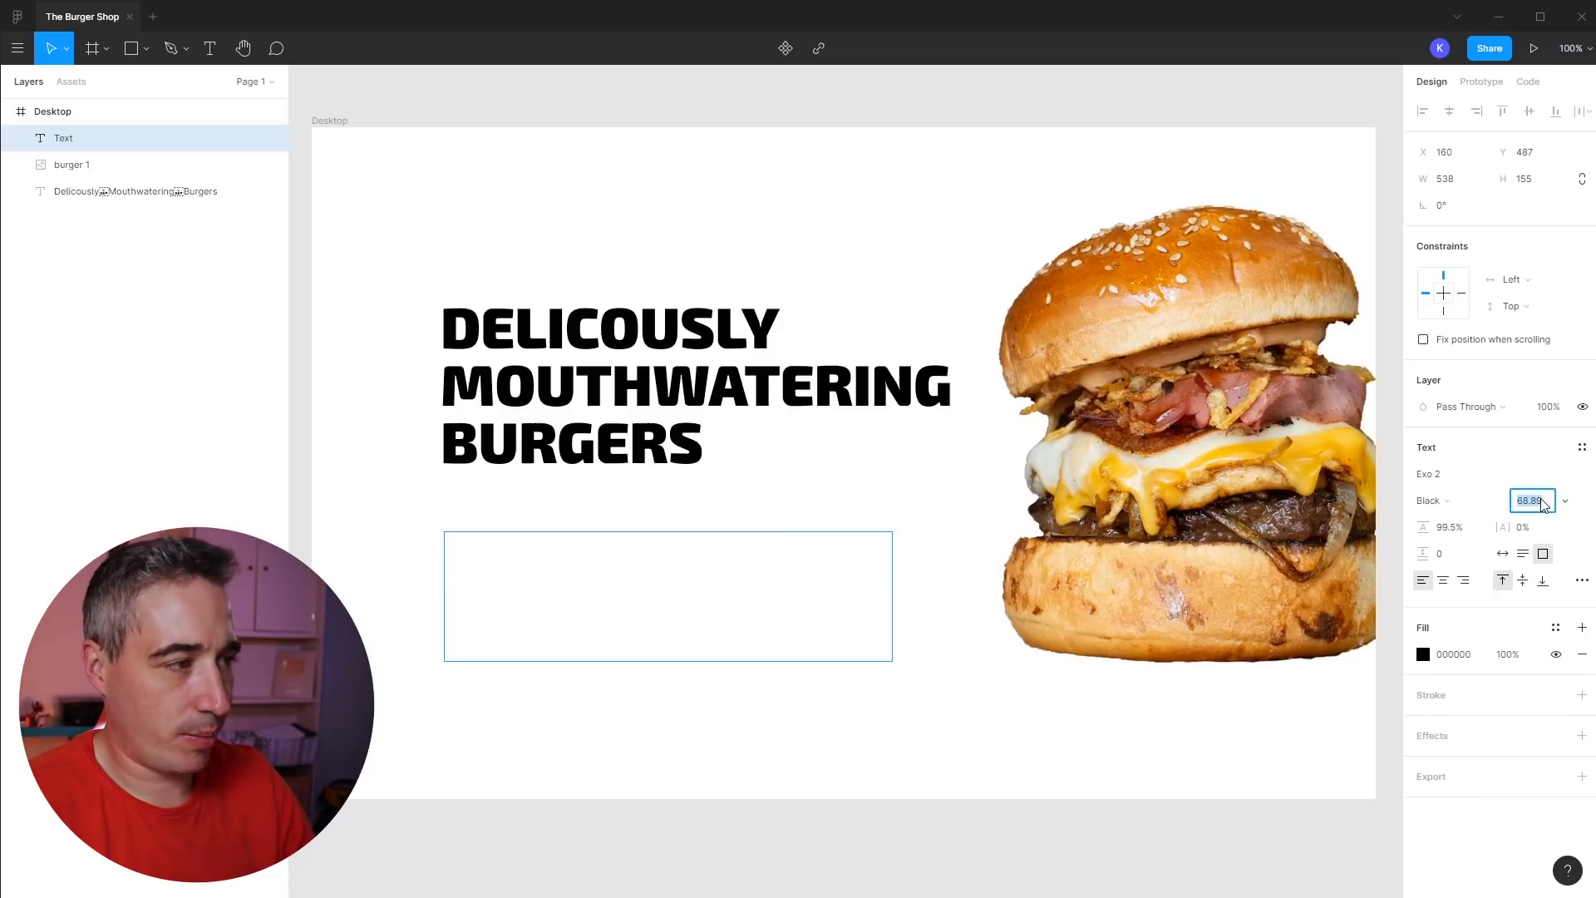
{"action": "type", "text": "21"}
{"action": "key", "text": "Return"}
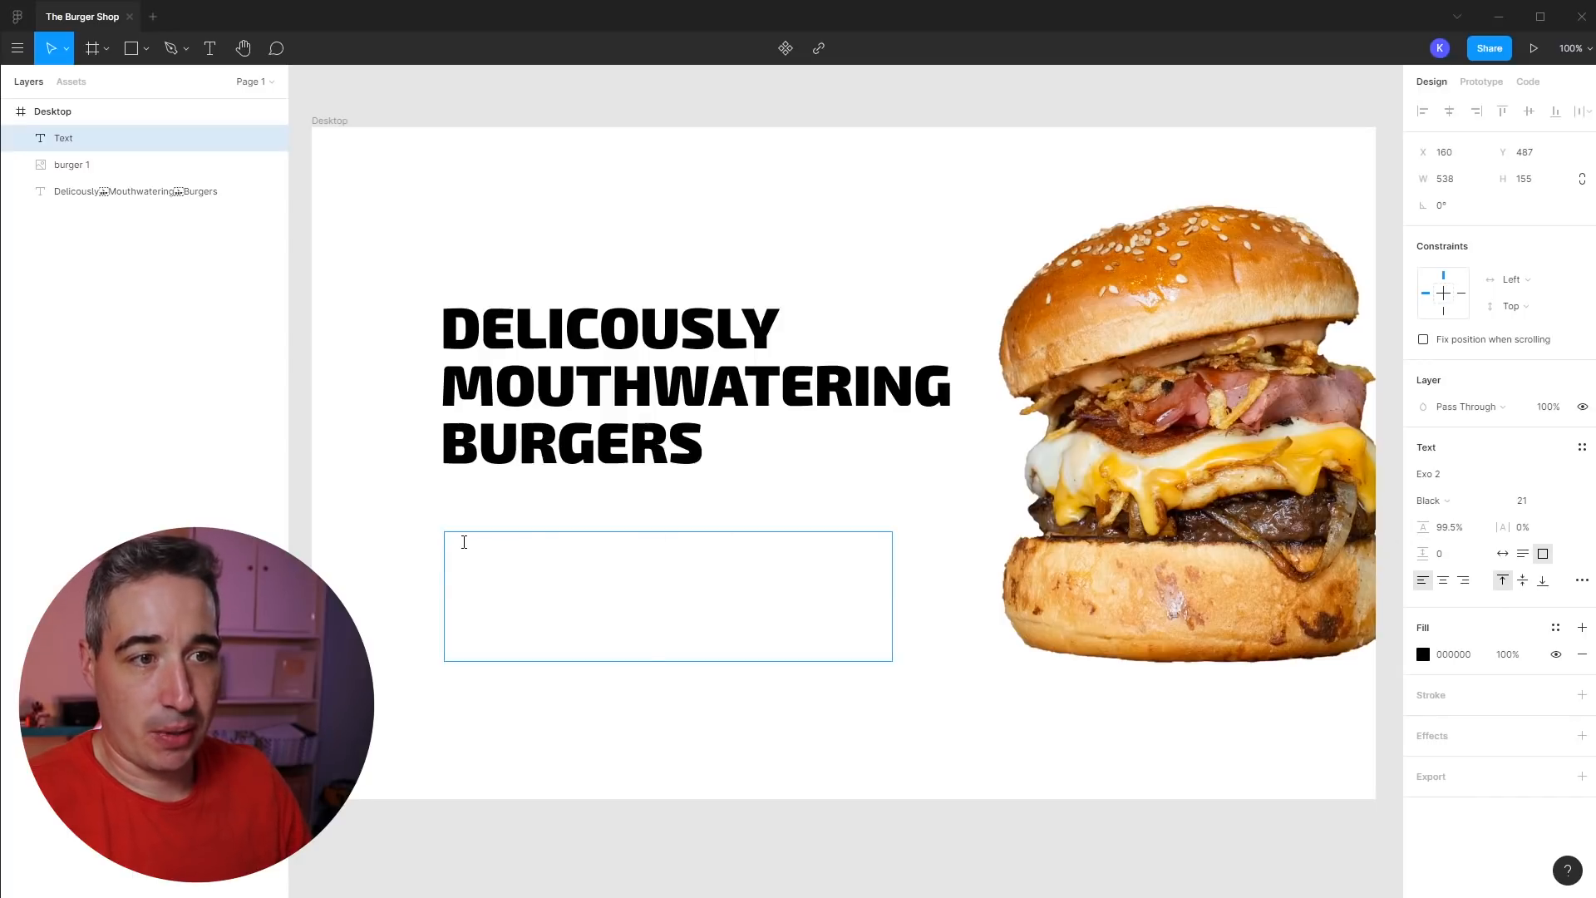
- Check the installed plugins on the plugin management page and return to The Burger Shop file
{"action": "right_click", "coordinate": [464, 542]}
{"action": "mouse_move", "coordinate": [581, 608]}
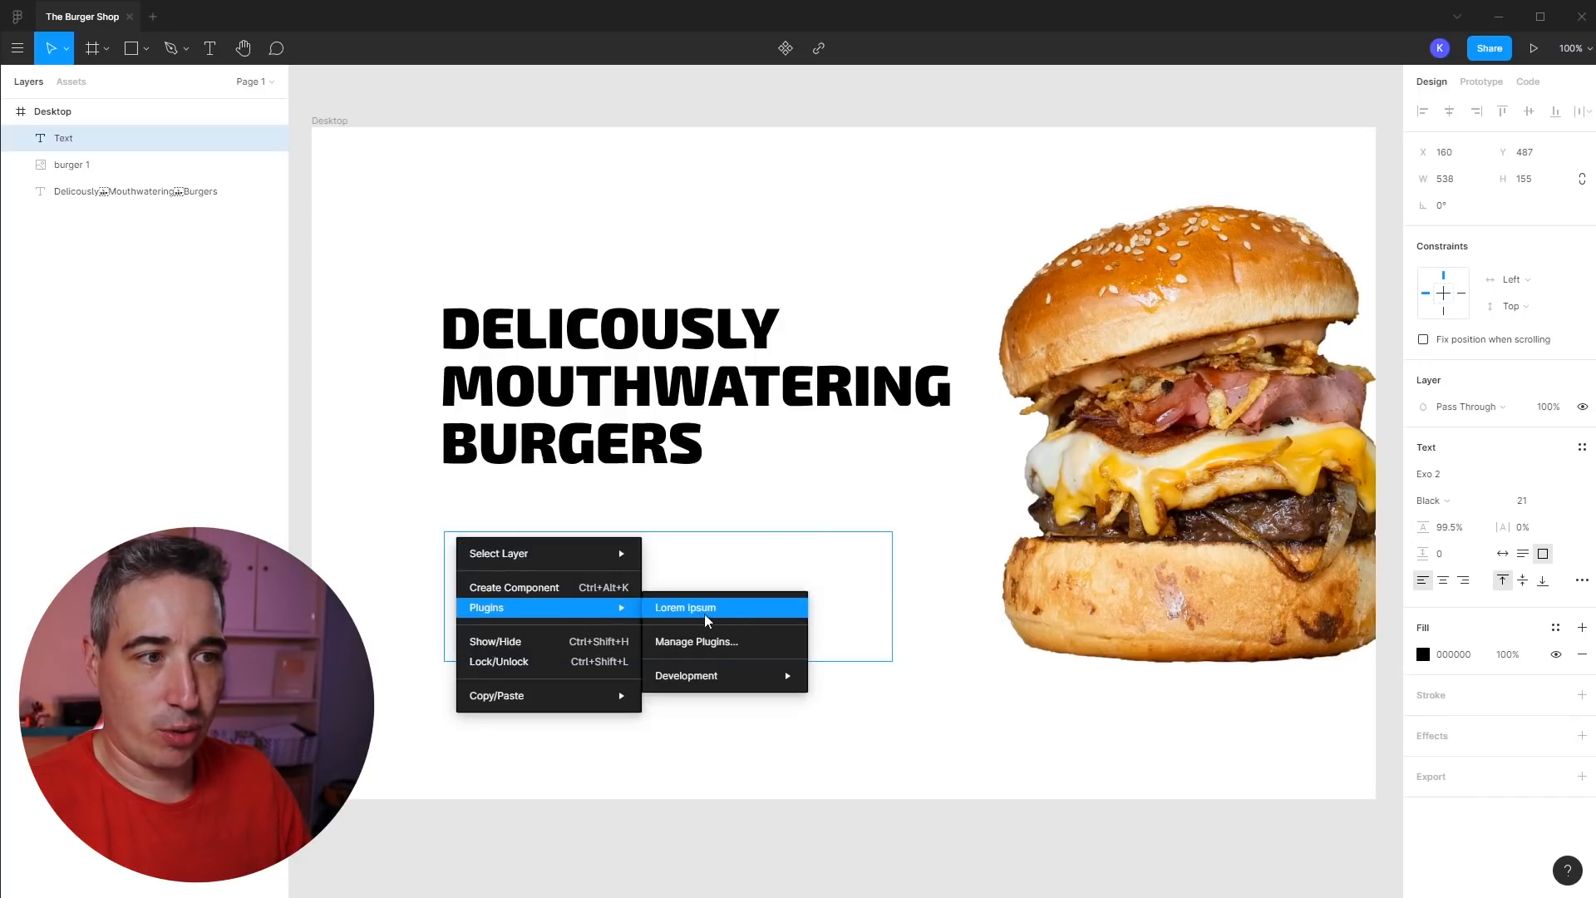
{"action": "left_click", "coordinate": [695, 644]}
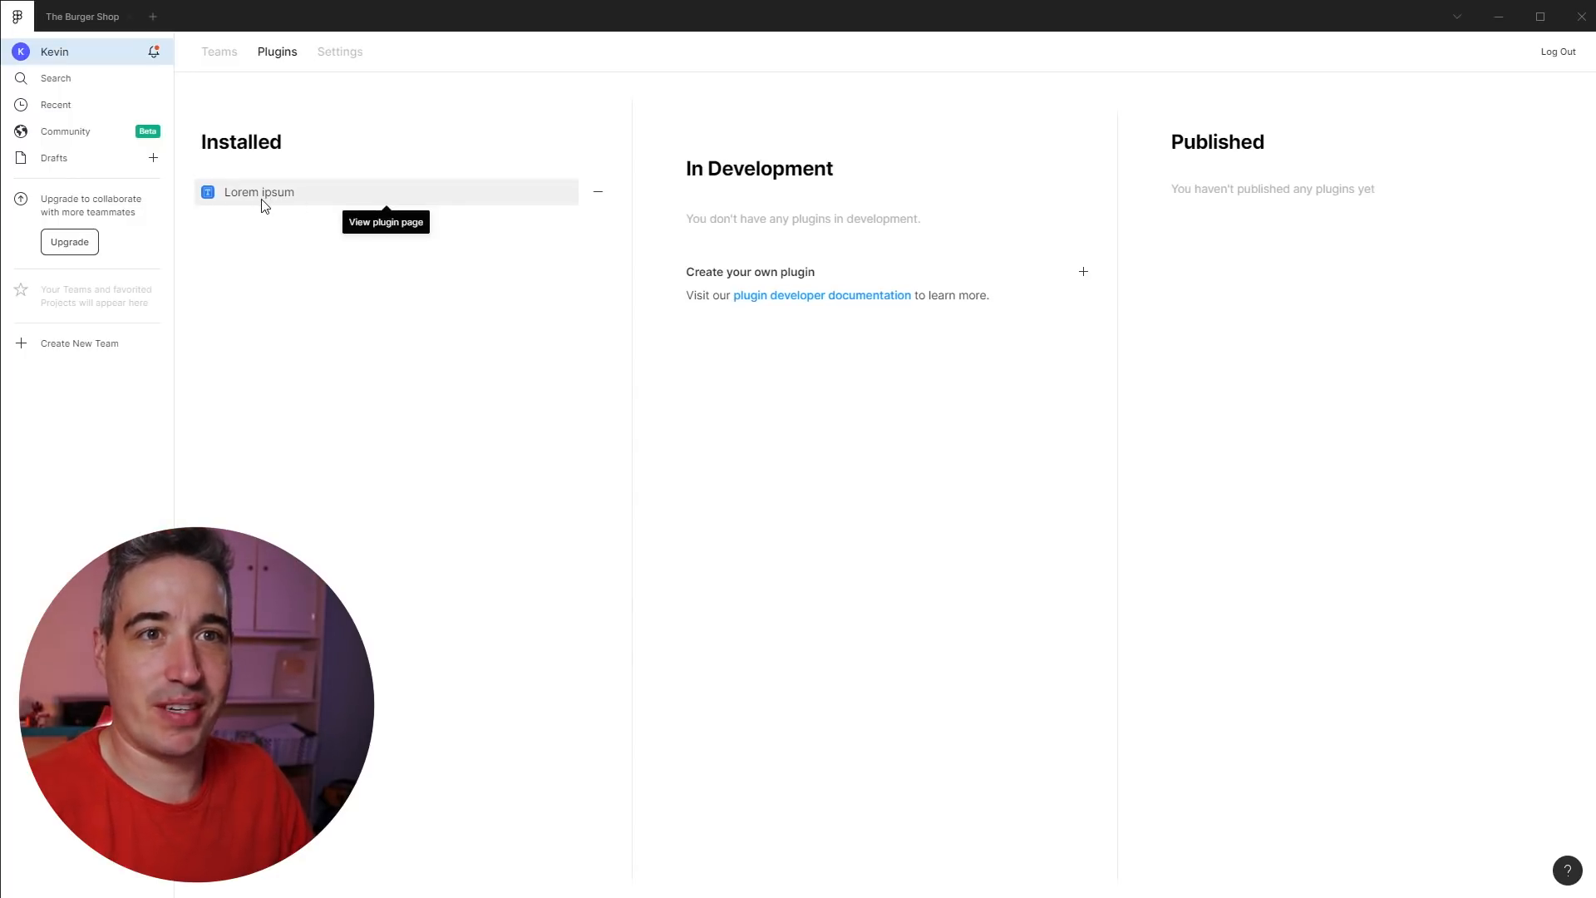
{"action": "left_click", "coordinate": [219, 53]}
{"action": "left_click", "coordinate": [271, 50]}
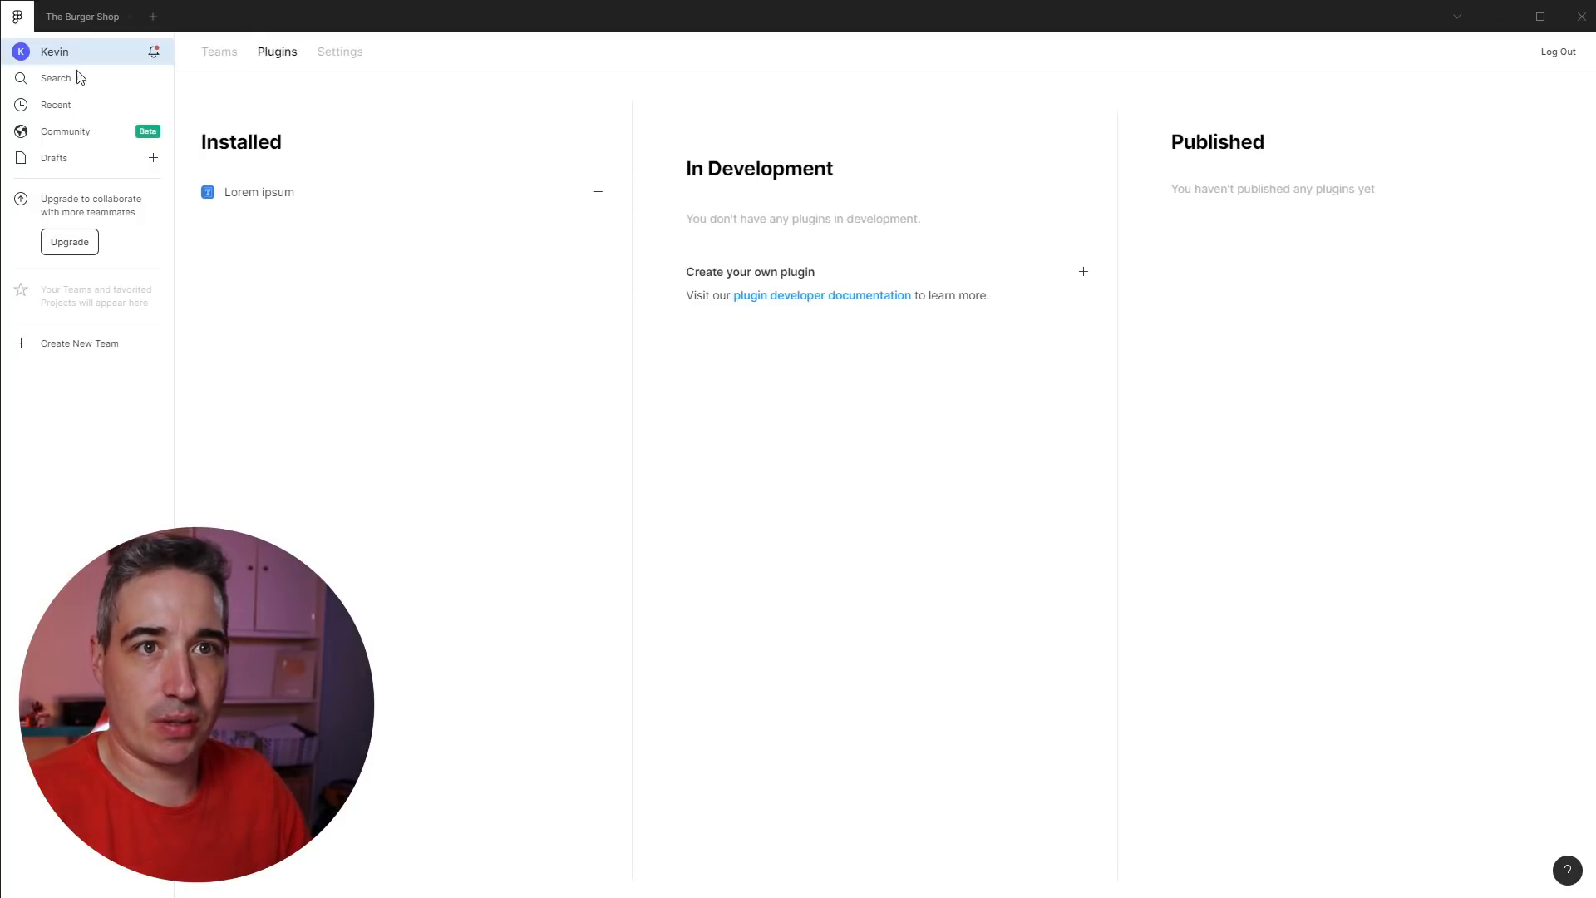
{"action": "left_click", "coordinate": [73, 20]}
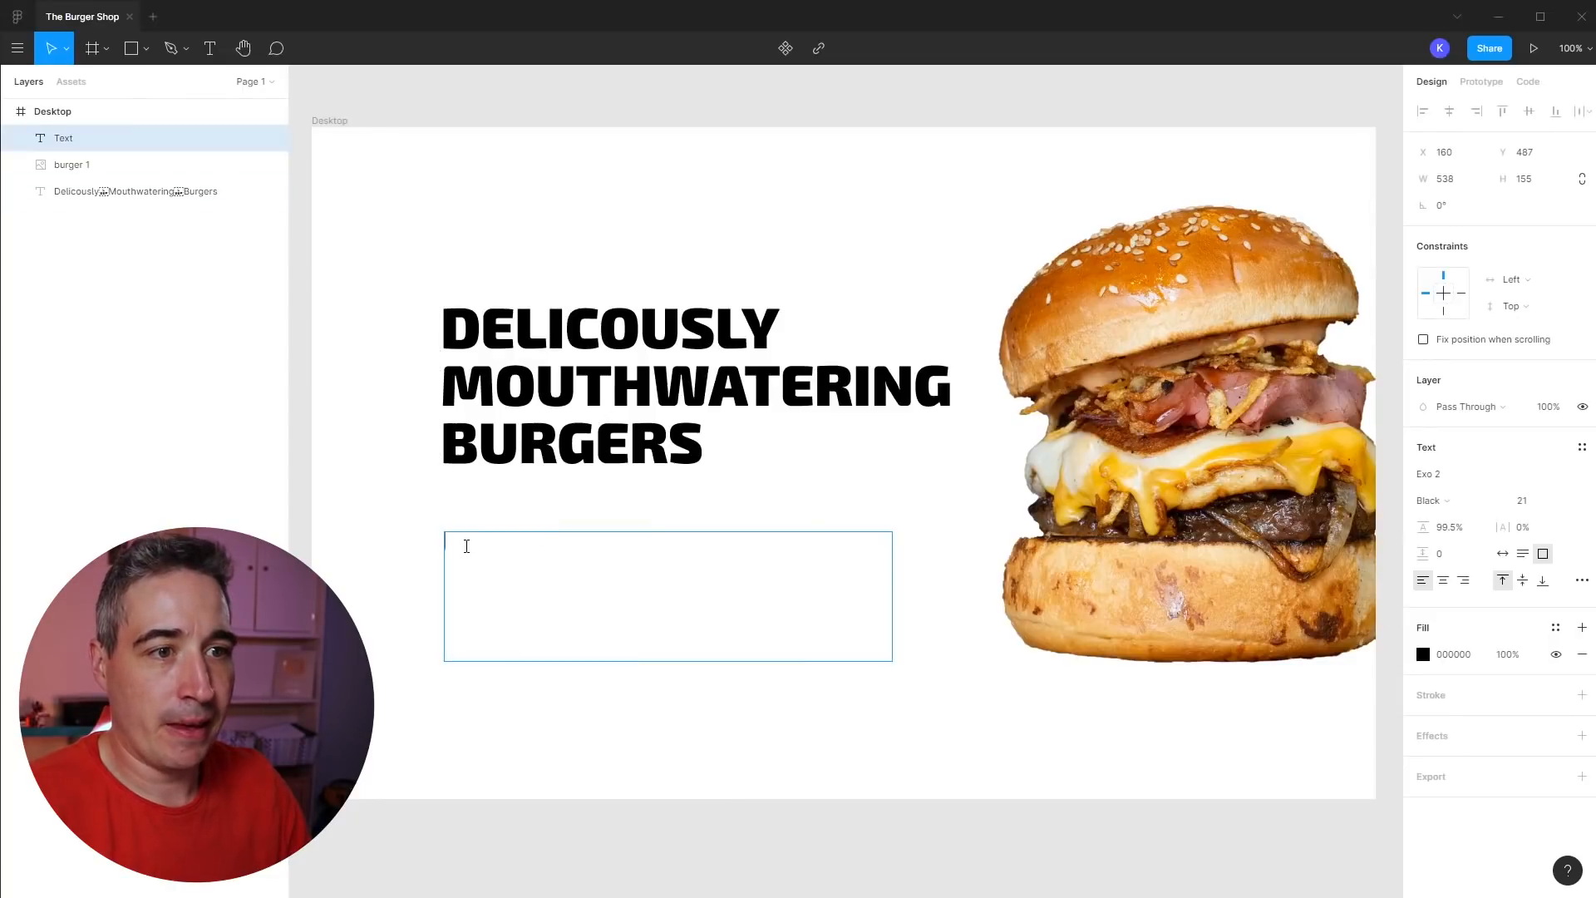
- Fill the empty text box with 25 words of placeholder text using the Lorem ipsum plugin
{"action": "right_click", "coordinate": [459, 539]}
{"action": "mouse_move", "coordinate": [528, 614]}
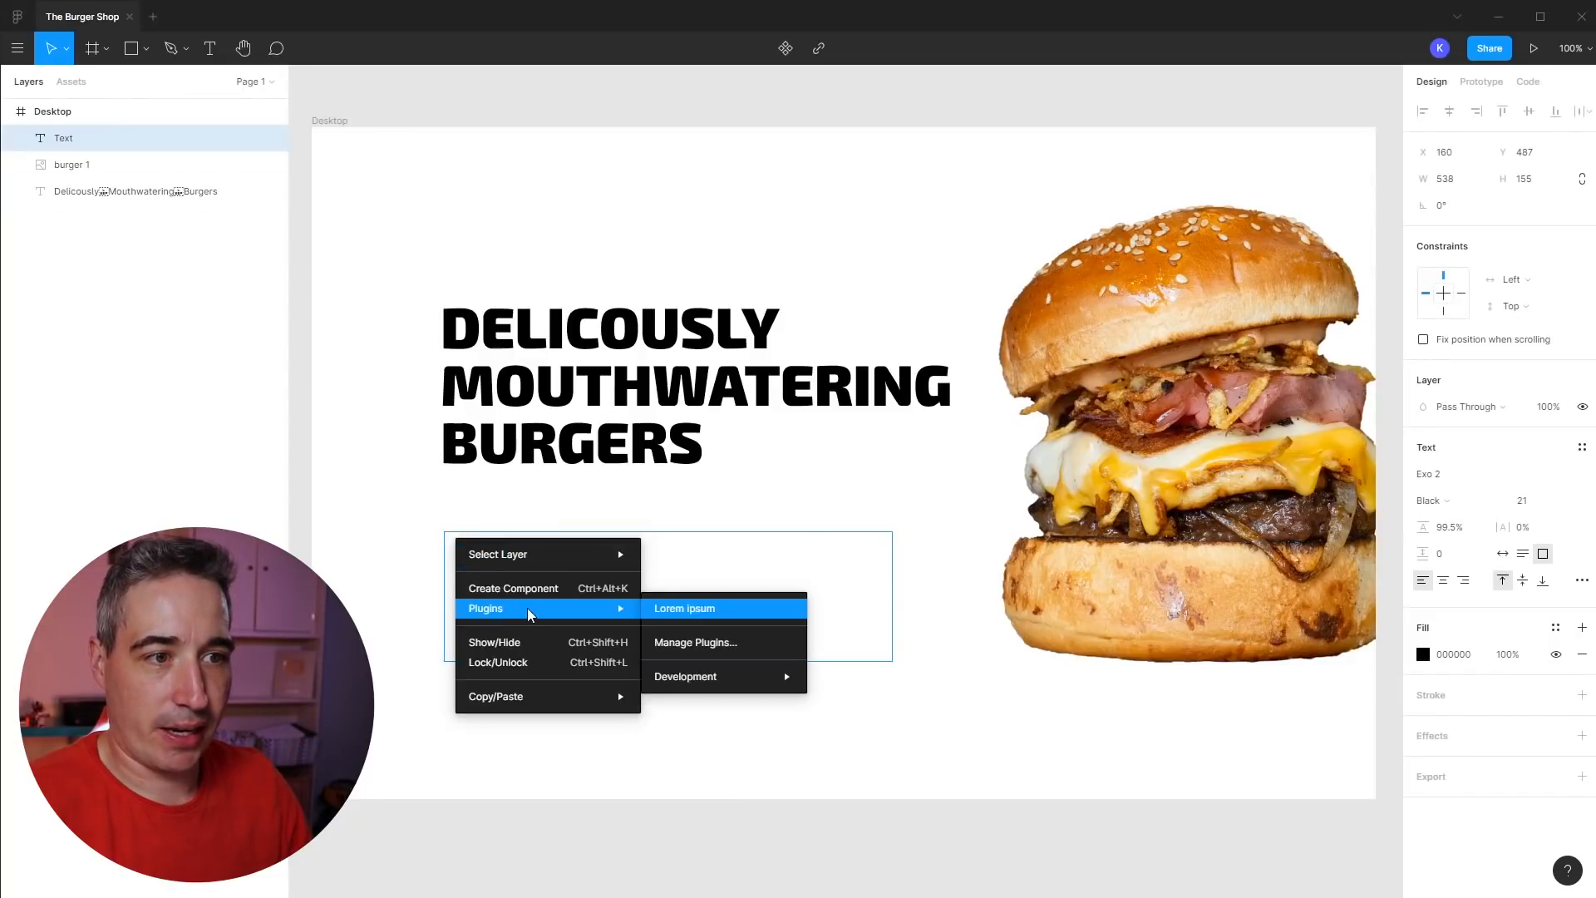
{"action": "left_click", "coordinate": [734, 611]}
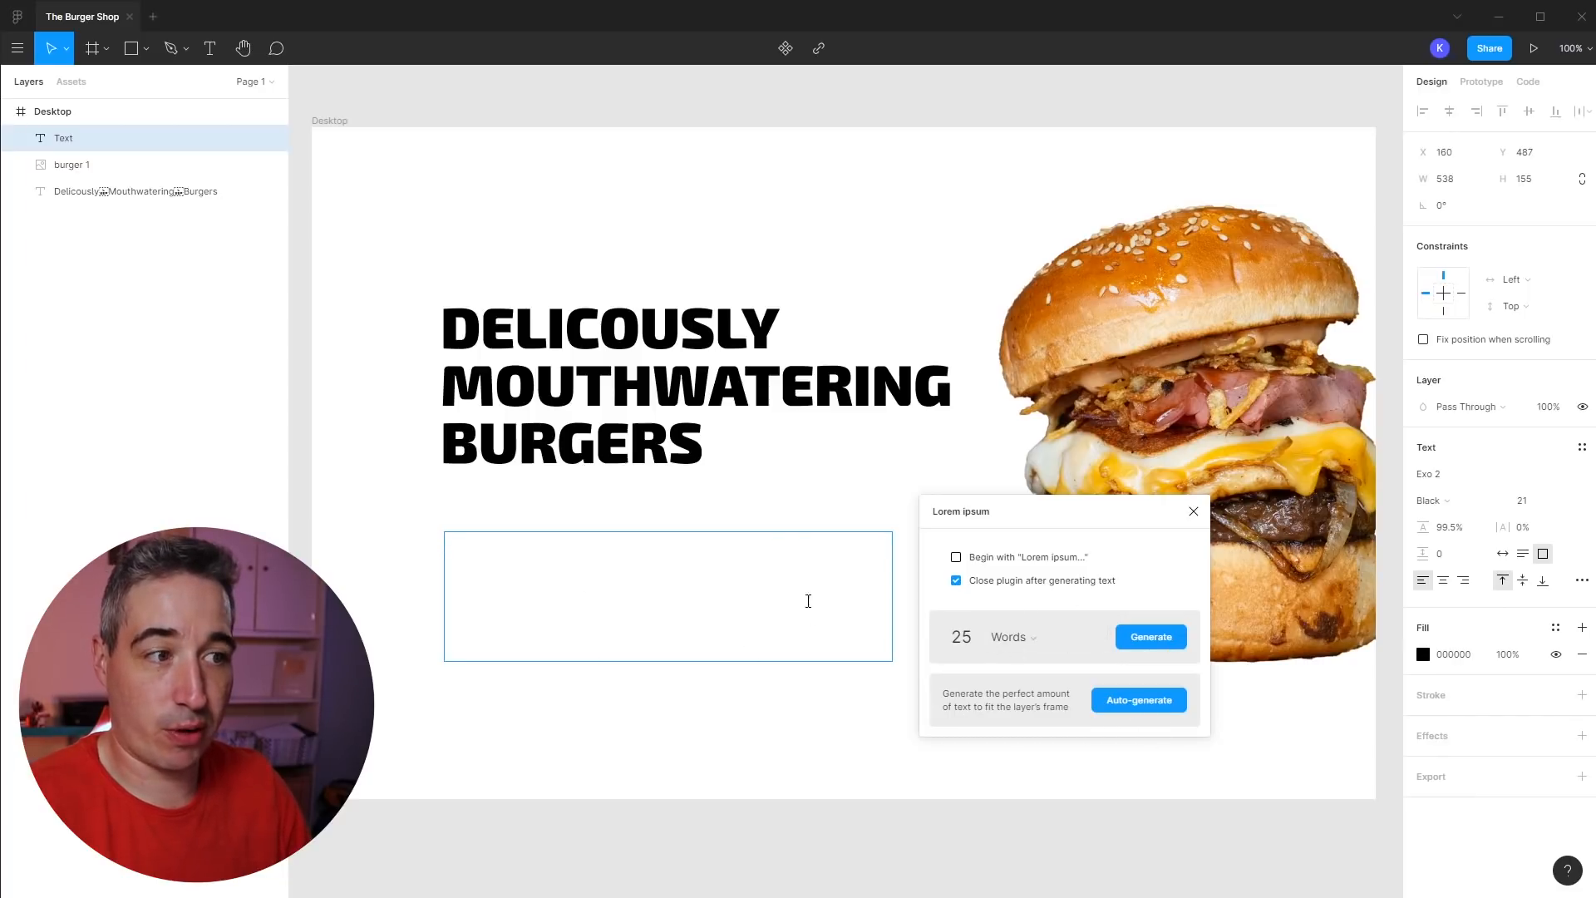
{"action": "left_click", "coordinate": [1140, 640]}
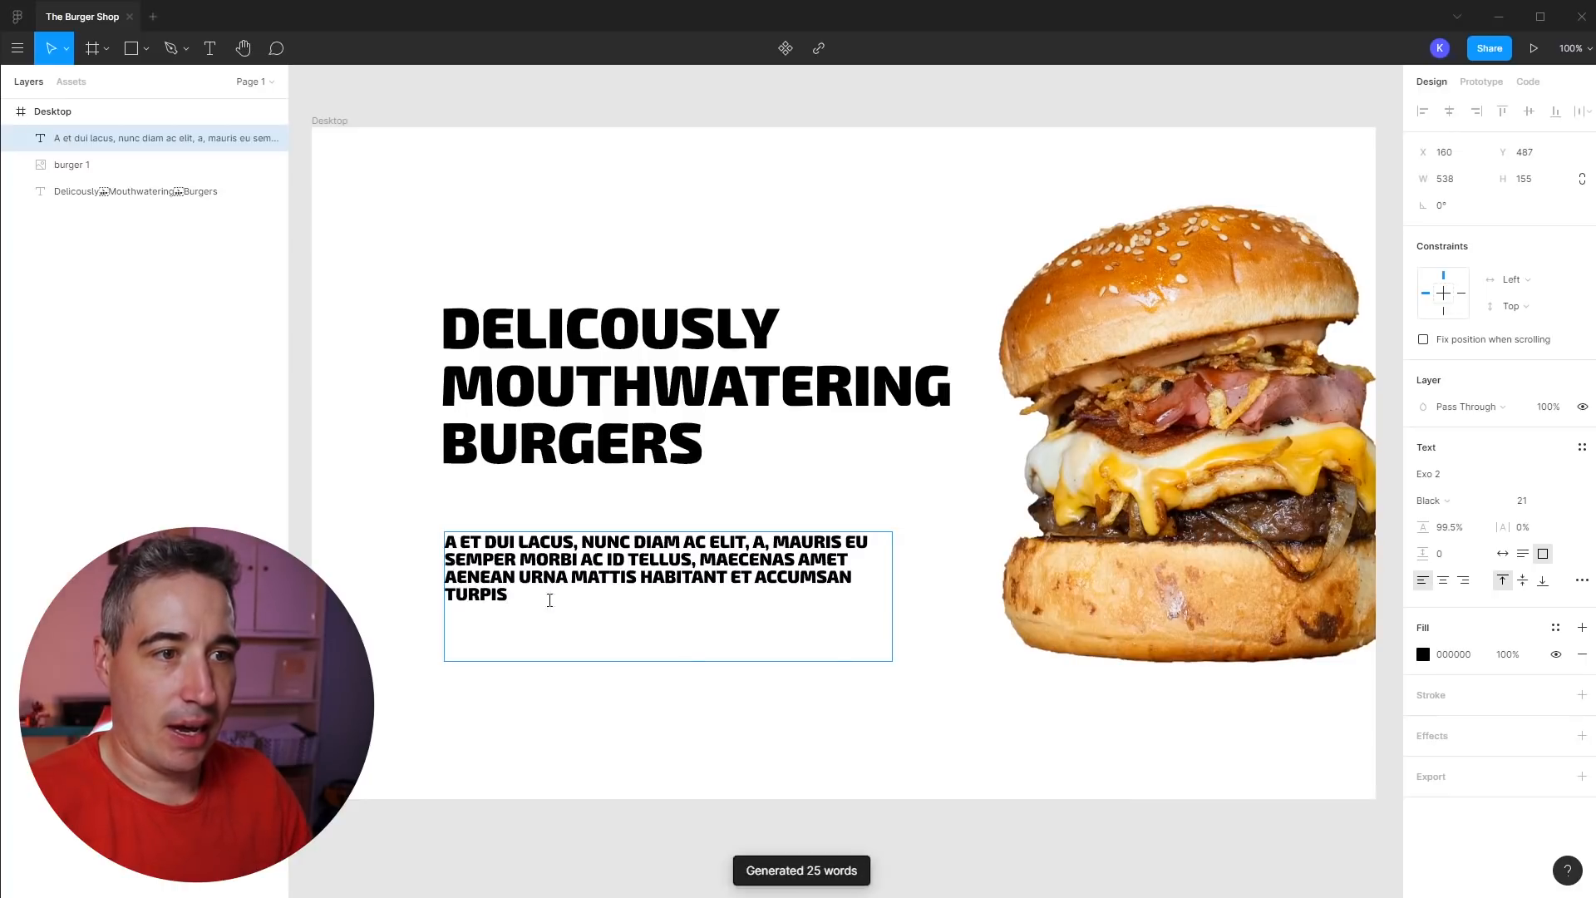
- Change the placeholder paragraph's font weight to Regular
{"action": "left_click_drag", "start_coordinate": [581, 601], "coordinate": [396, 520]}
{"action": "left_click", "coordinate": [1455, 502]}
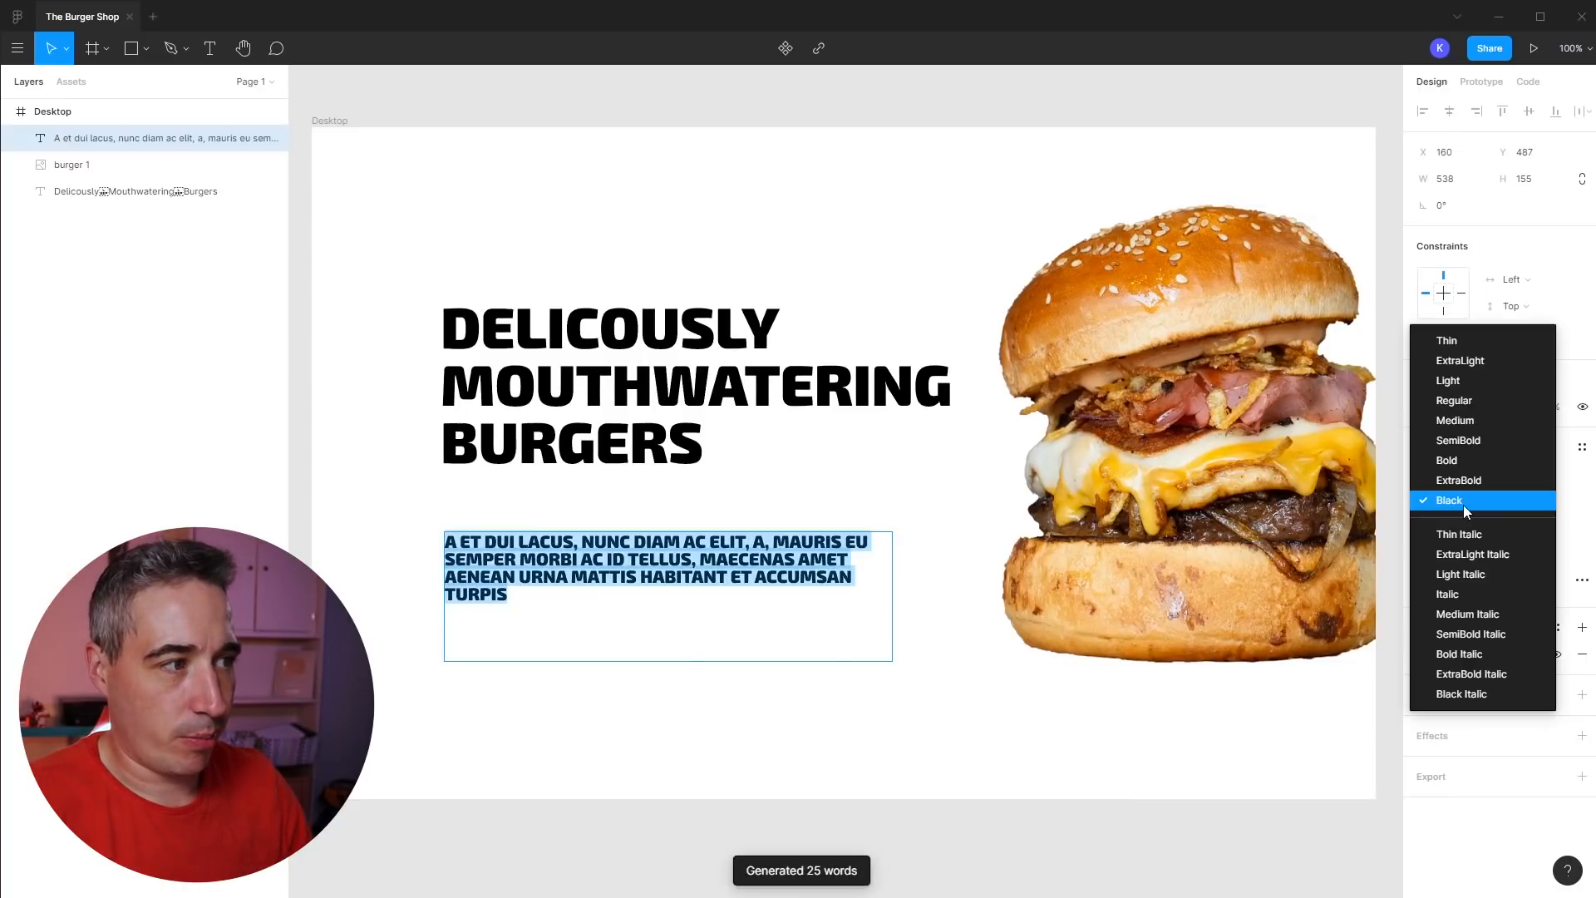
{"action": "left_click", "coordinate": [1468, 401]}
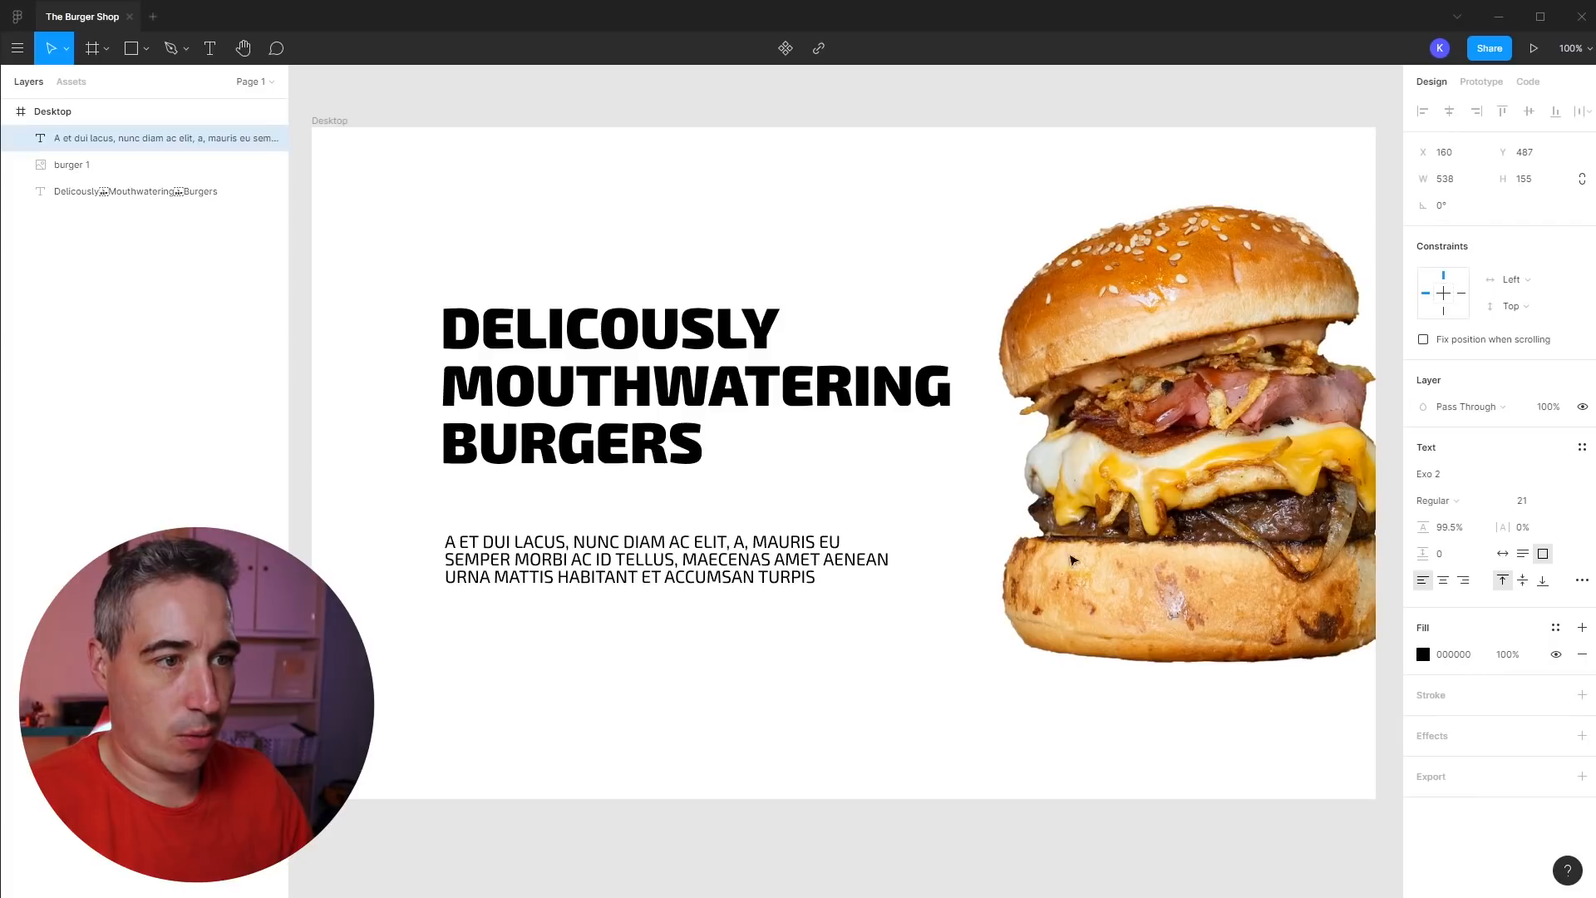
- Set the placeholder paragraph's letter case to As Typed and its line height to 150%
{"action": "left_click", "coordinate": [713, 566]}
{"action": "key", "text": "ctrl+a"}
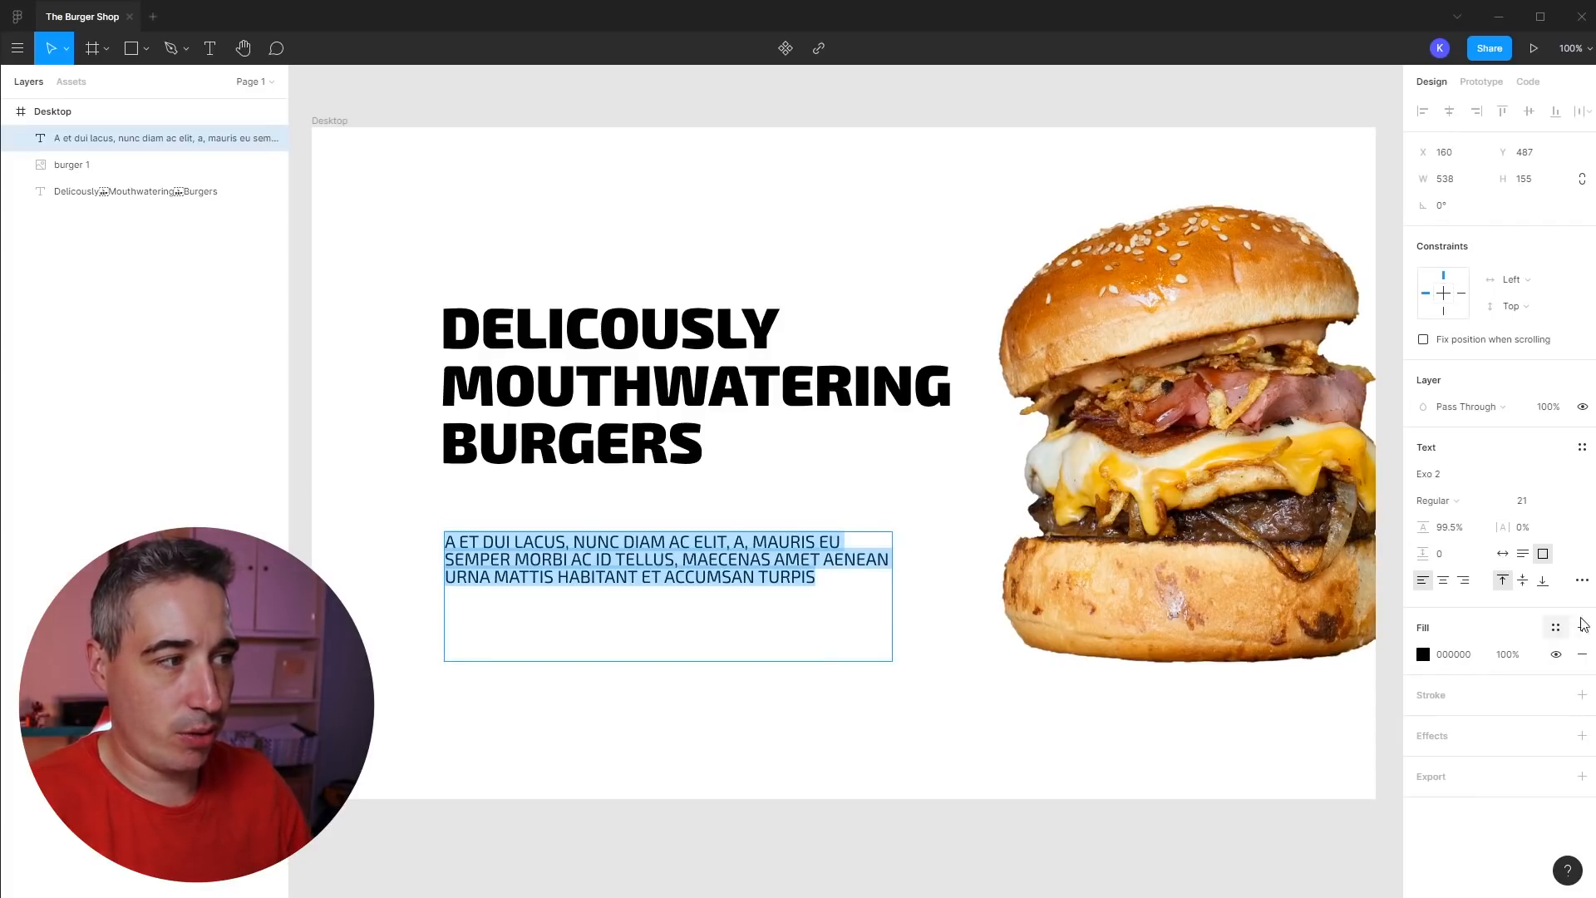
{"action": "left_click", "coordinate": [1582, 580]}
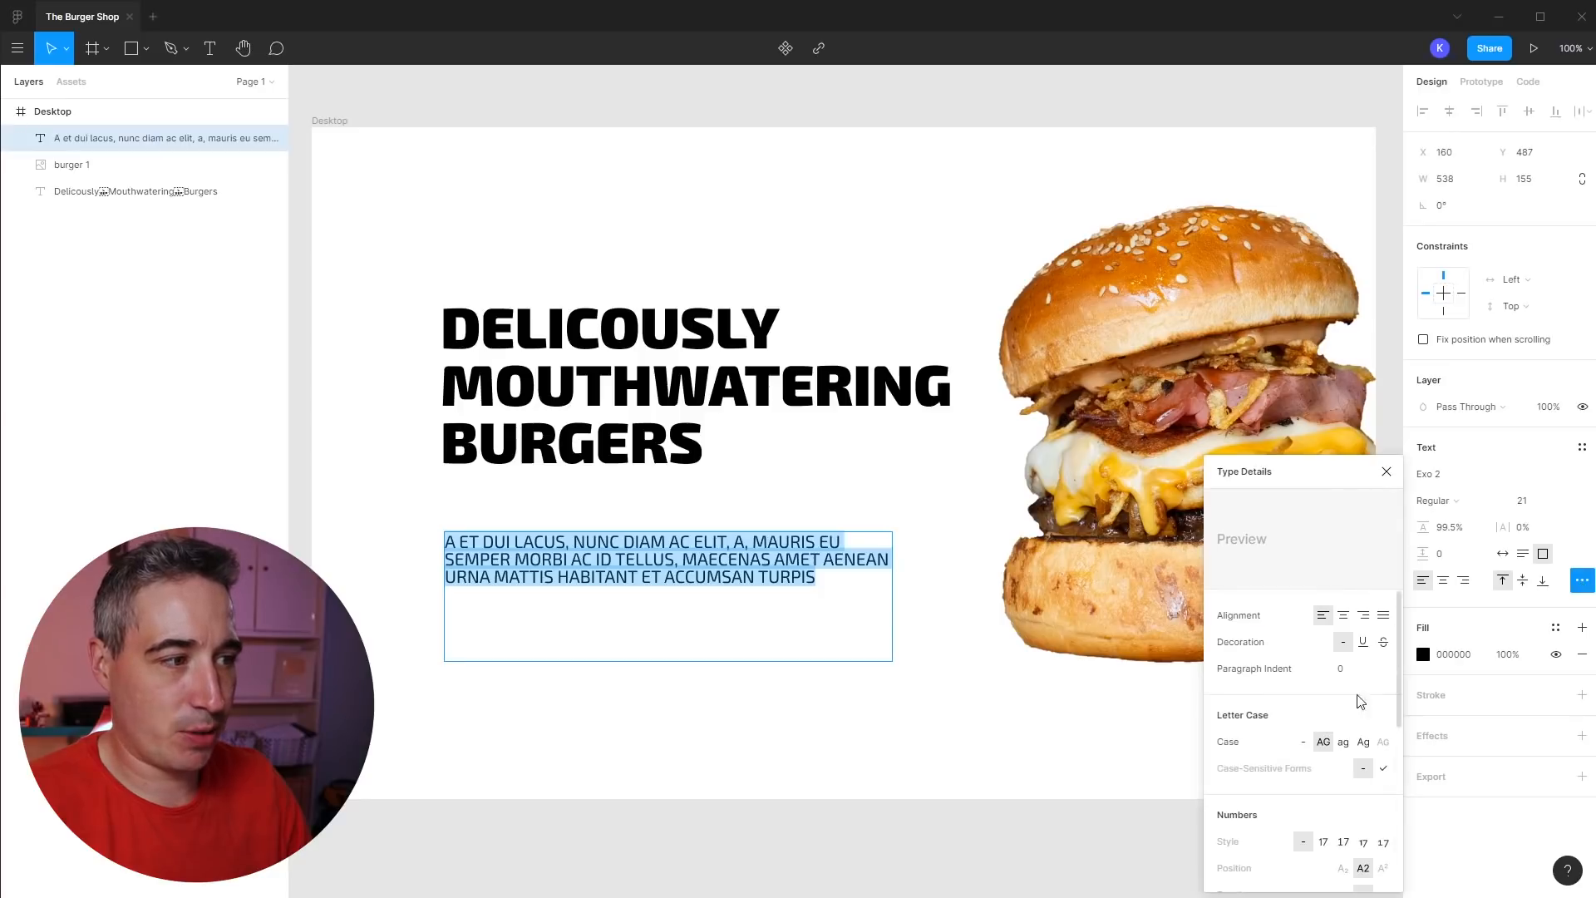
{"action": "left_click", "coordinate": [1303, 741]}
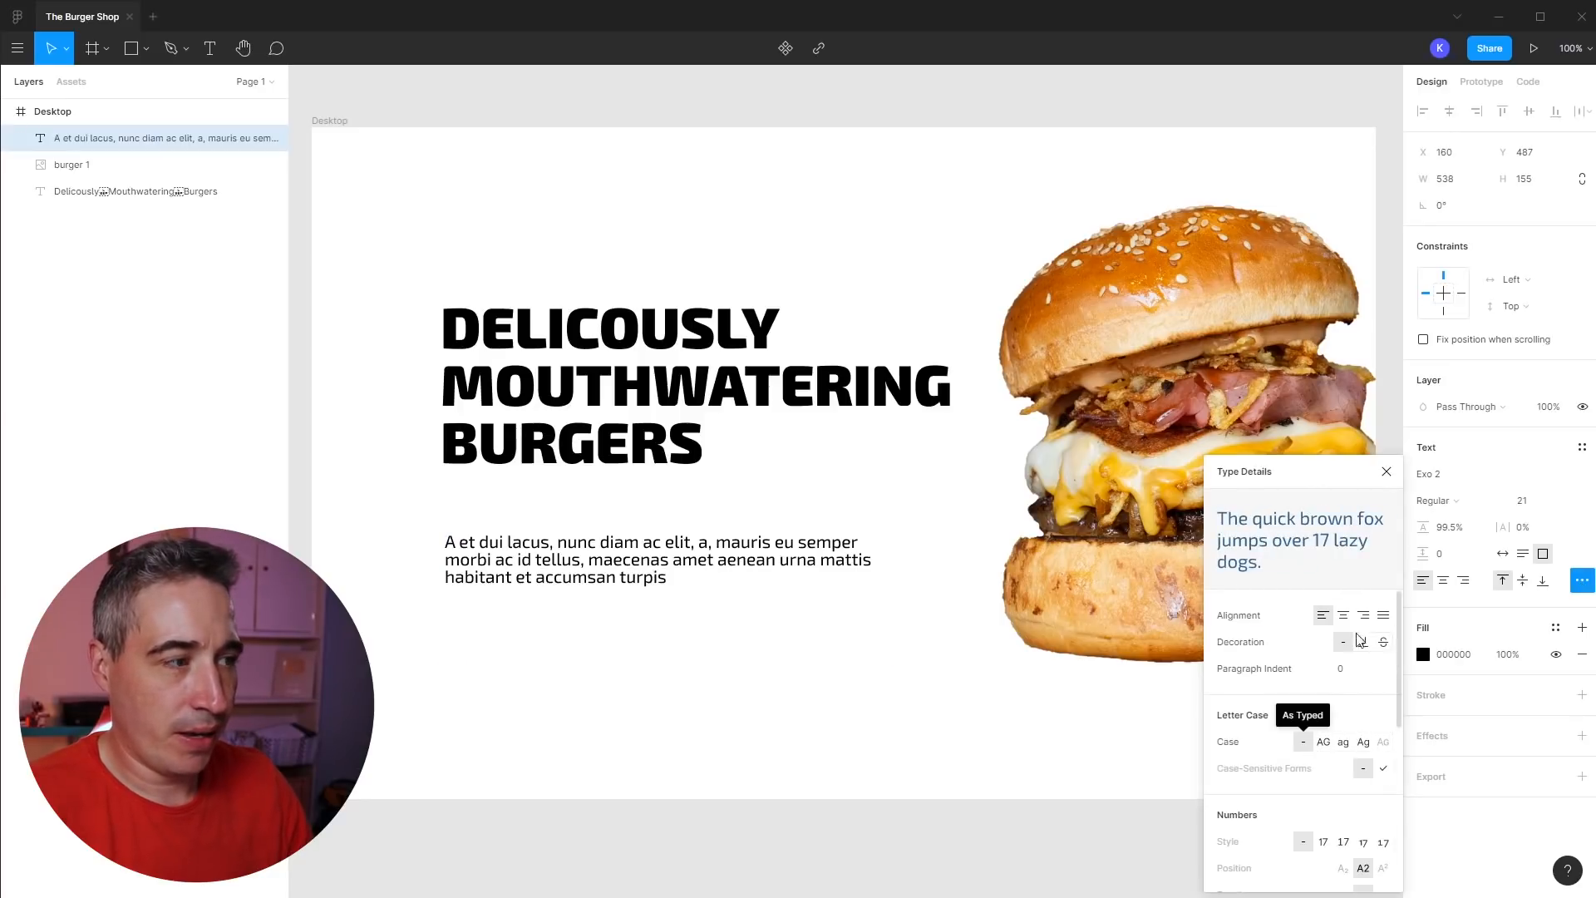
{"action": "left_click_drag", "start_coordinate": [1423, 527], "coordinate": [1503, 528]}
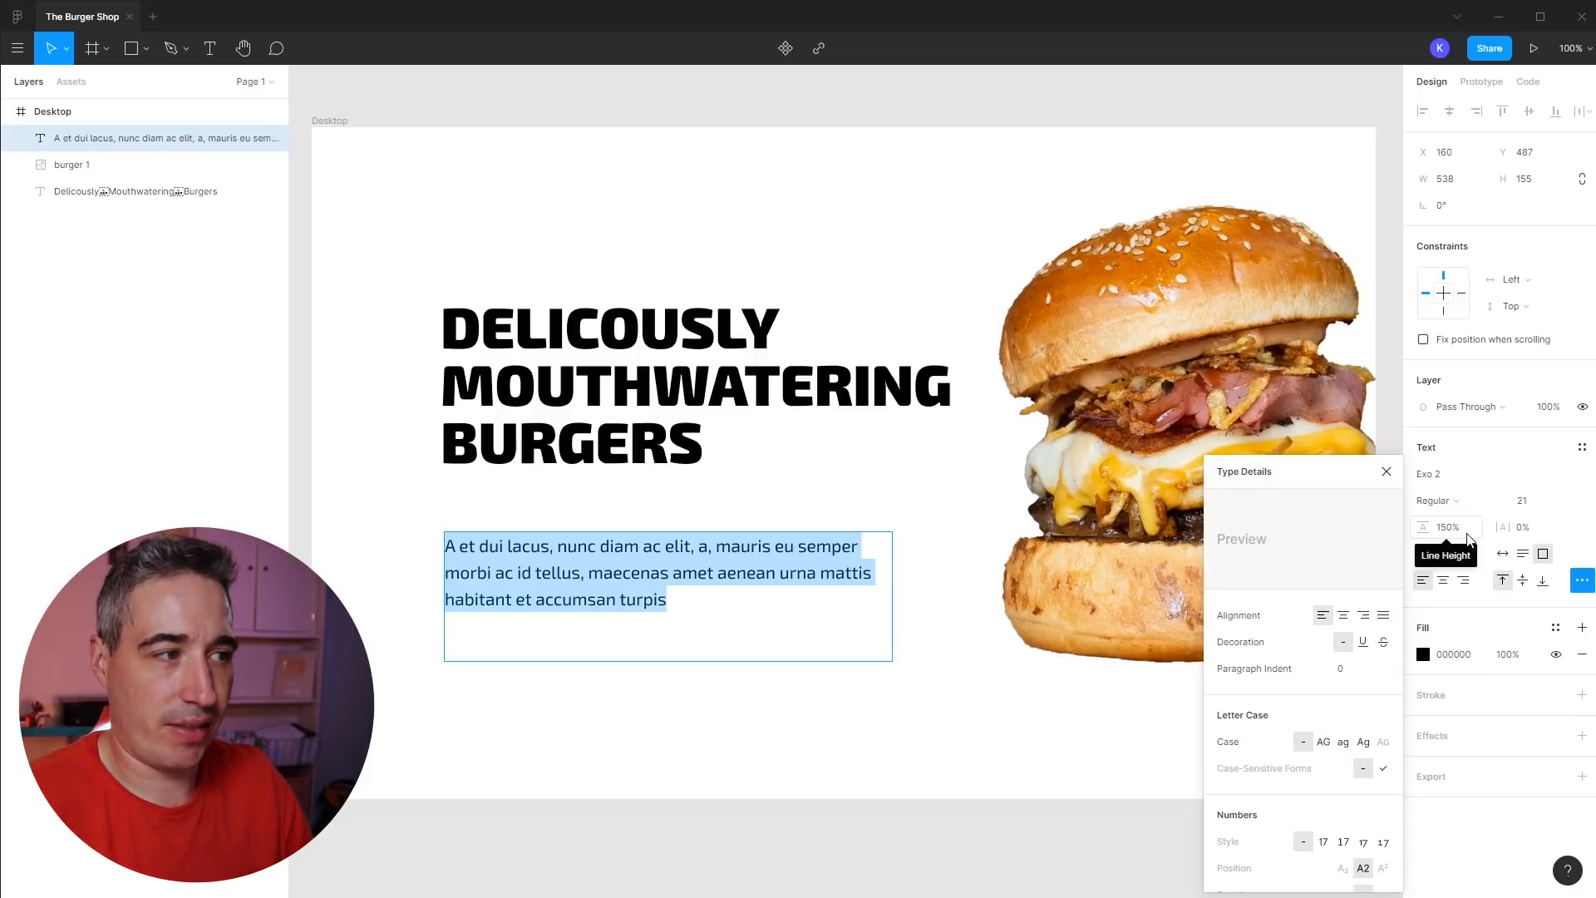
- Tighten the line height of the whole headline to 90.5%
{"action": "left_click", "coordinate": [652, 384]}
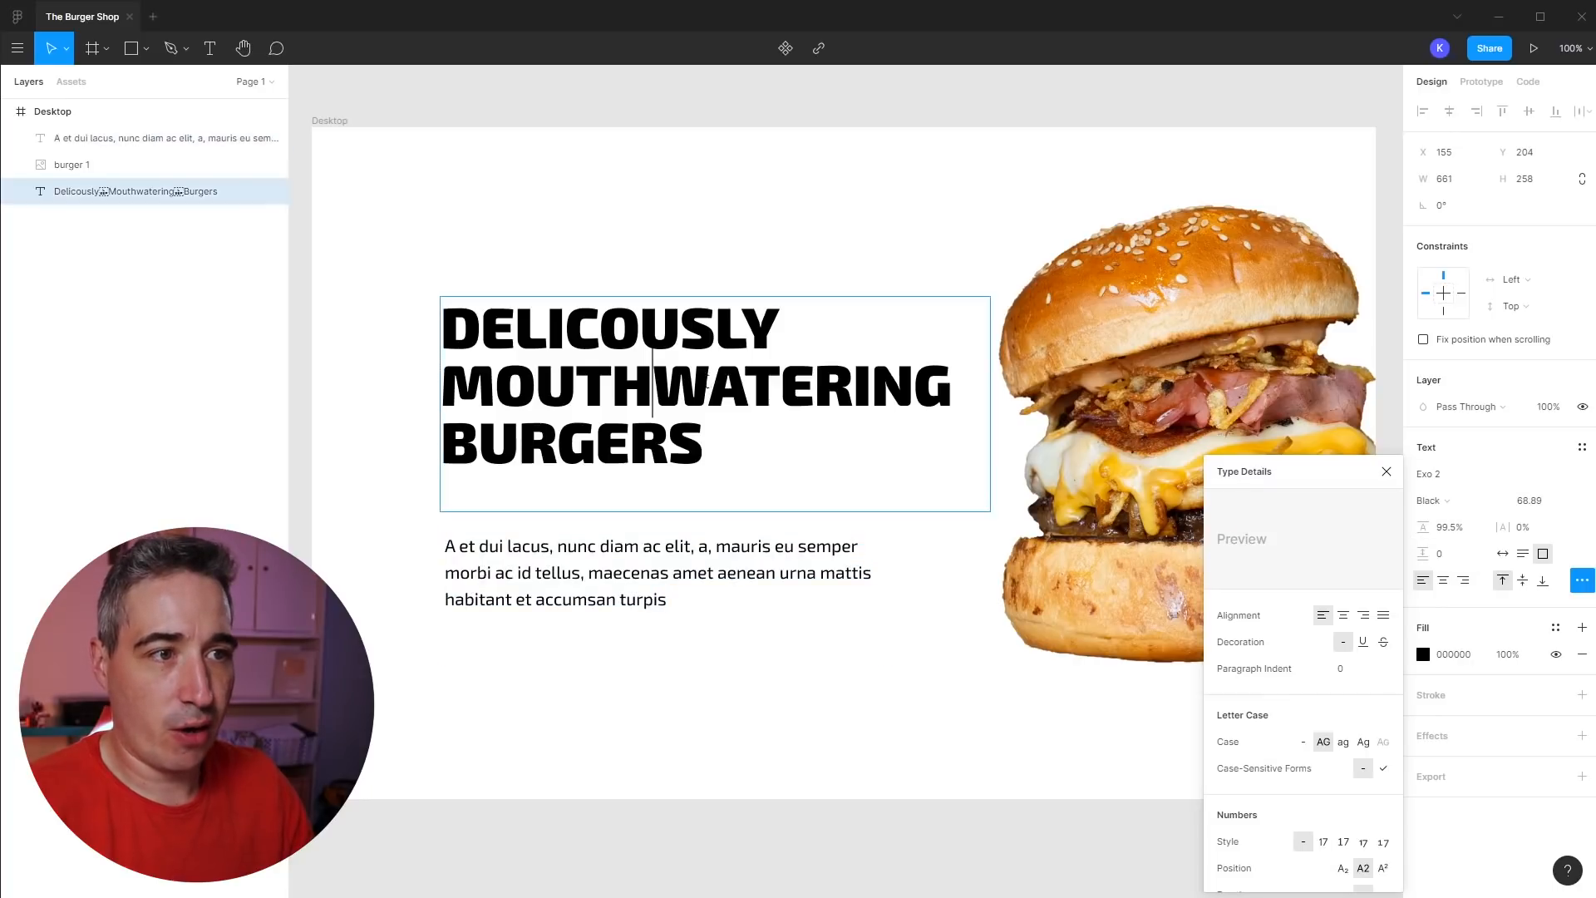
{"action": "left_click_drag", "start_coordinate": [703, 442], "coordinate": [360, 285]}
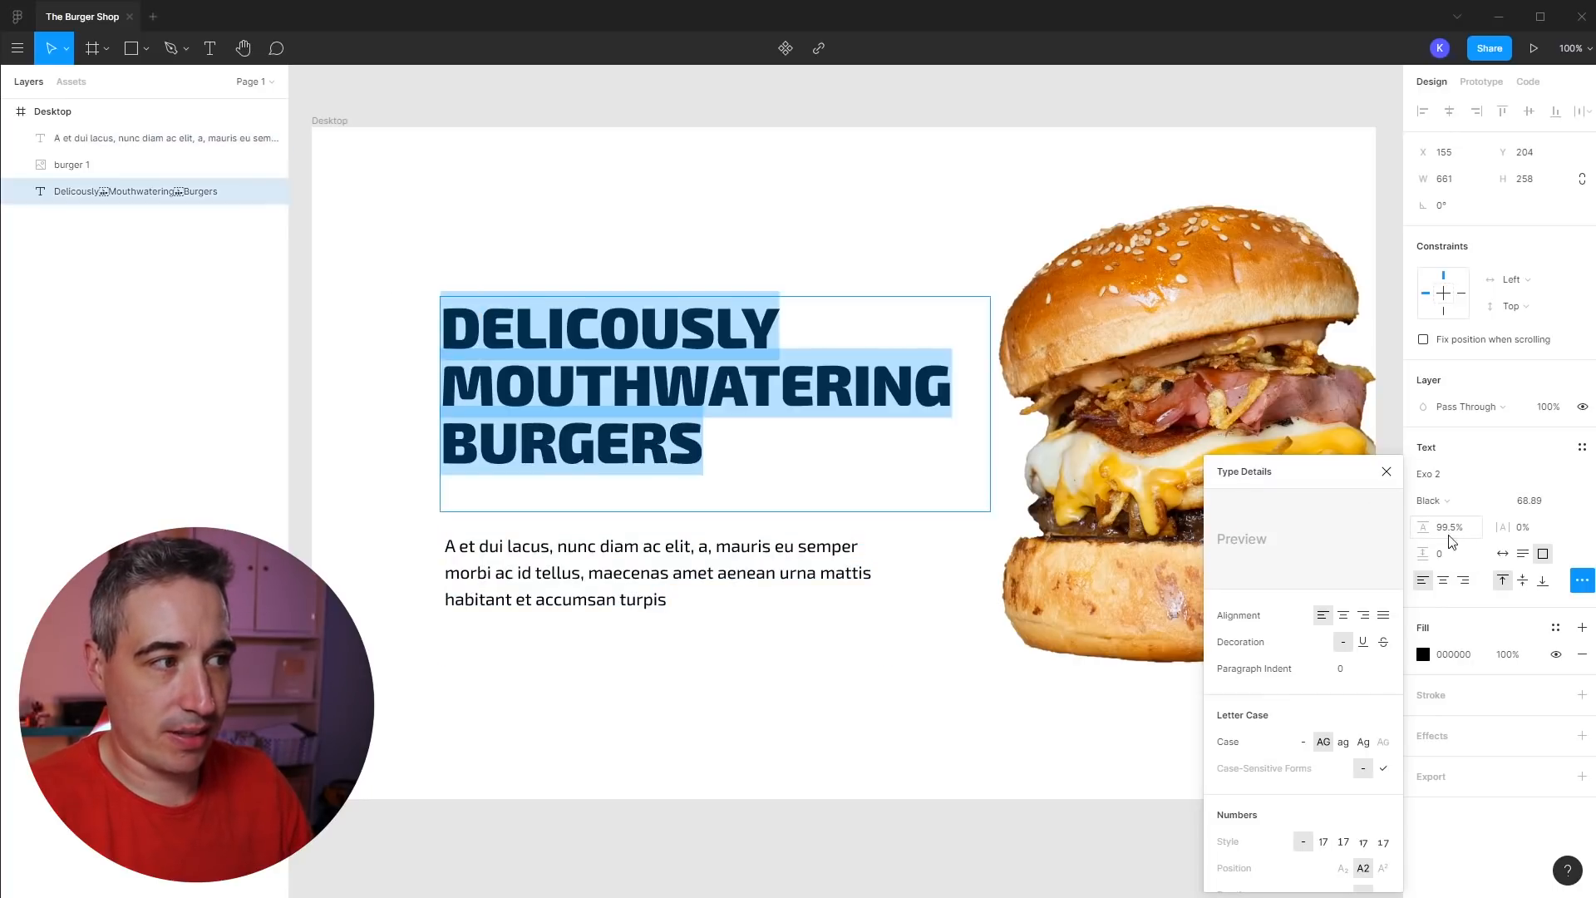
{"action": "left_click_drag", "start_coordinate": [1423, 527], "coordinate": [1412, 531]}
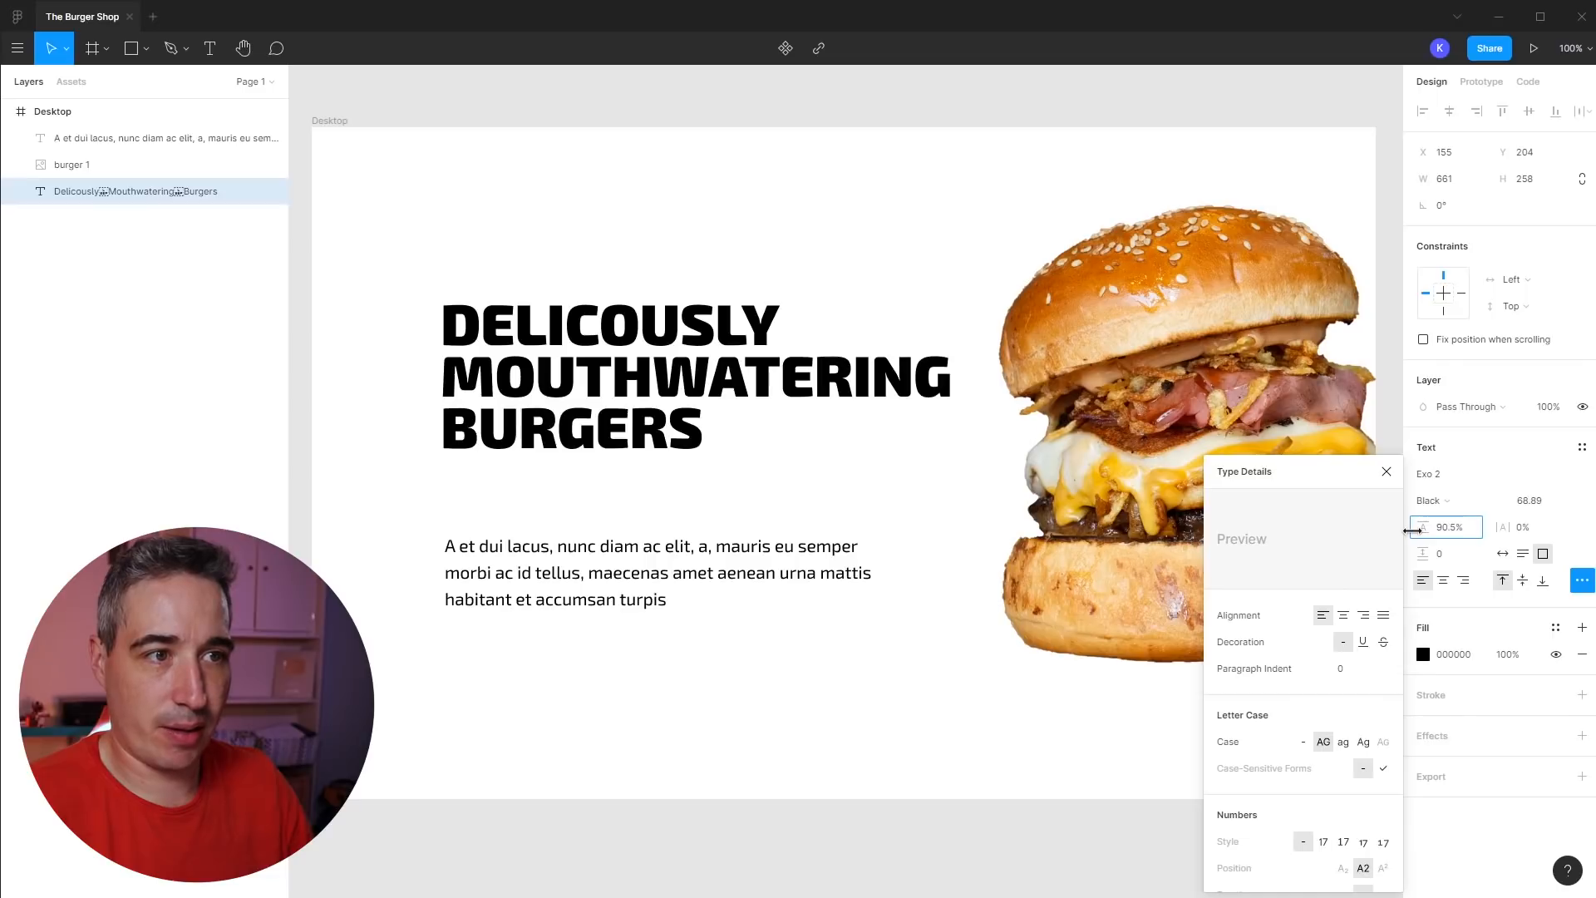
- Move the paragraph up under the headline to about Y 419 and resize its box to about 540 × 93
{"action": "left_click_drag", "start_coordinate": [609, 613], "coordinate": [646, 548]}
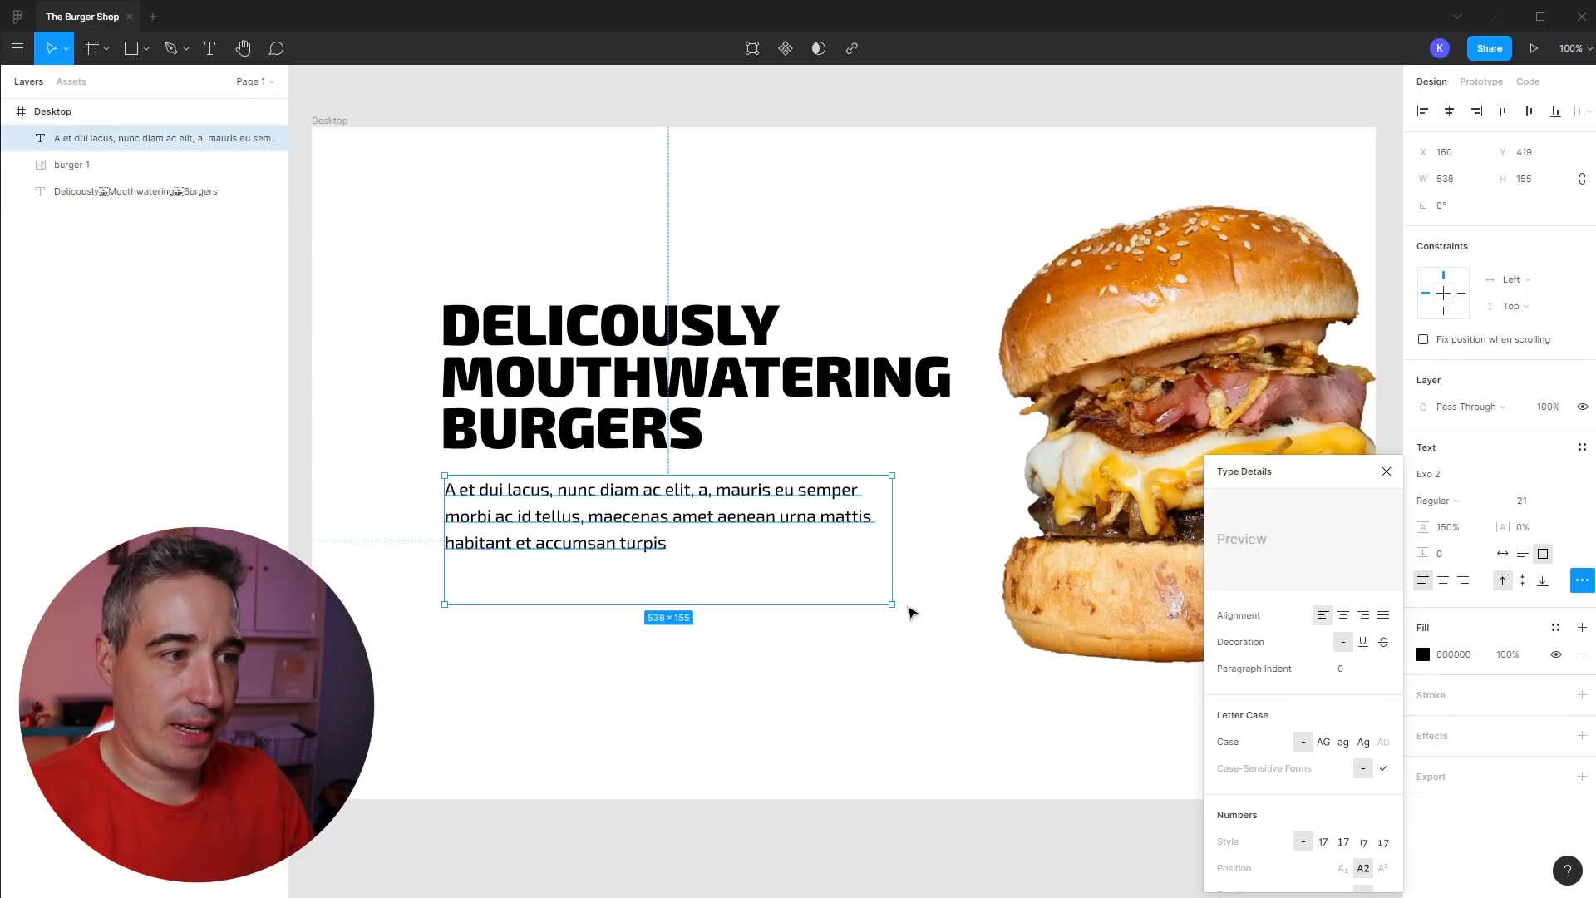
{"action": "left_click_drag", "start_coordinate": [889, 604], "coordinate": [891, 553]}
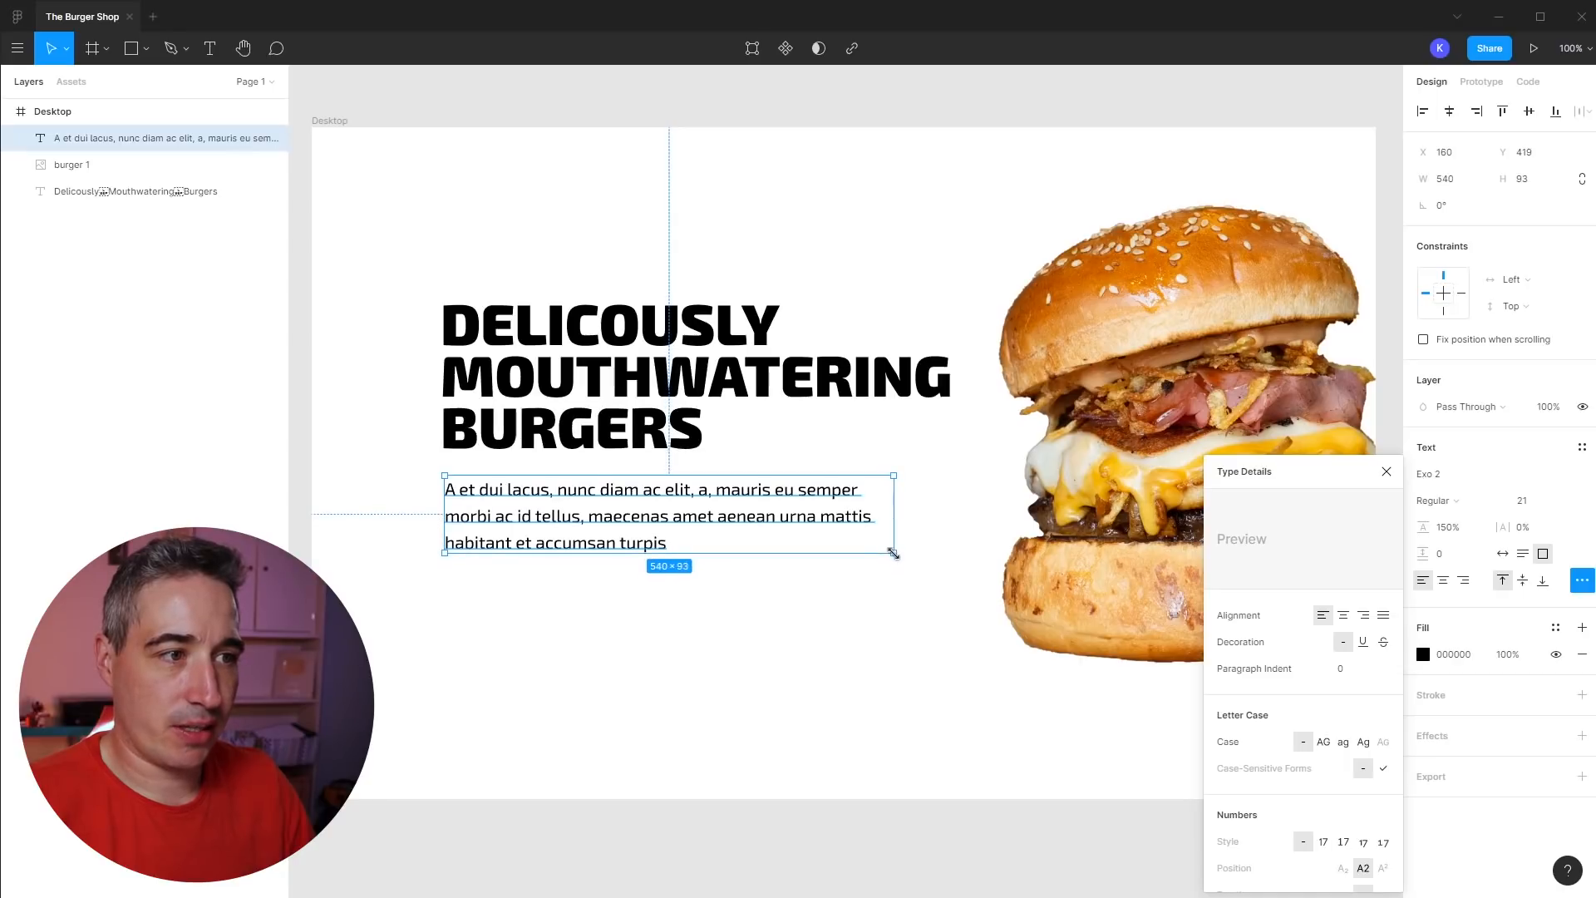
{"action": "left_click", "coordinate": [849, 657]}
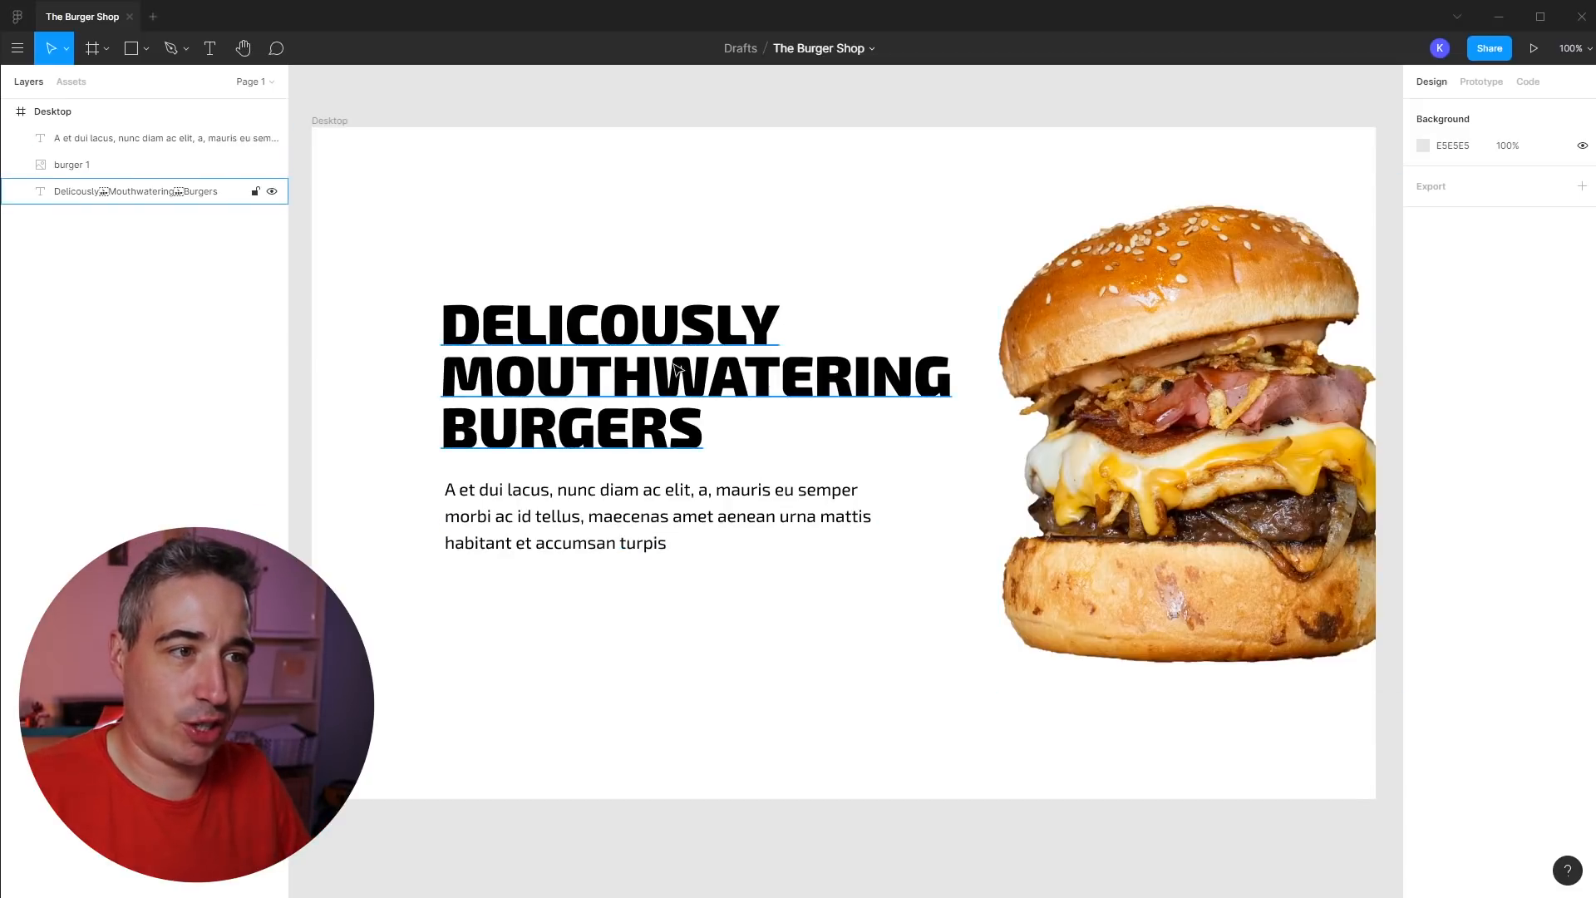
- Duplicate the paragraph just below itself and replace the copy's text with "Book a table"
{"action": "left_click_drag", "start_coordinate": [634, 541], "coordinate": [584, 647]}
{"action": "double_click", "coordinate": [580, 626]}
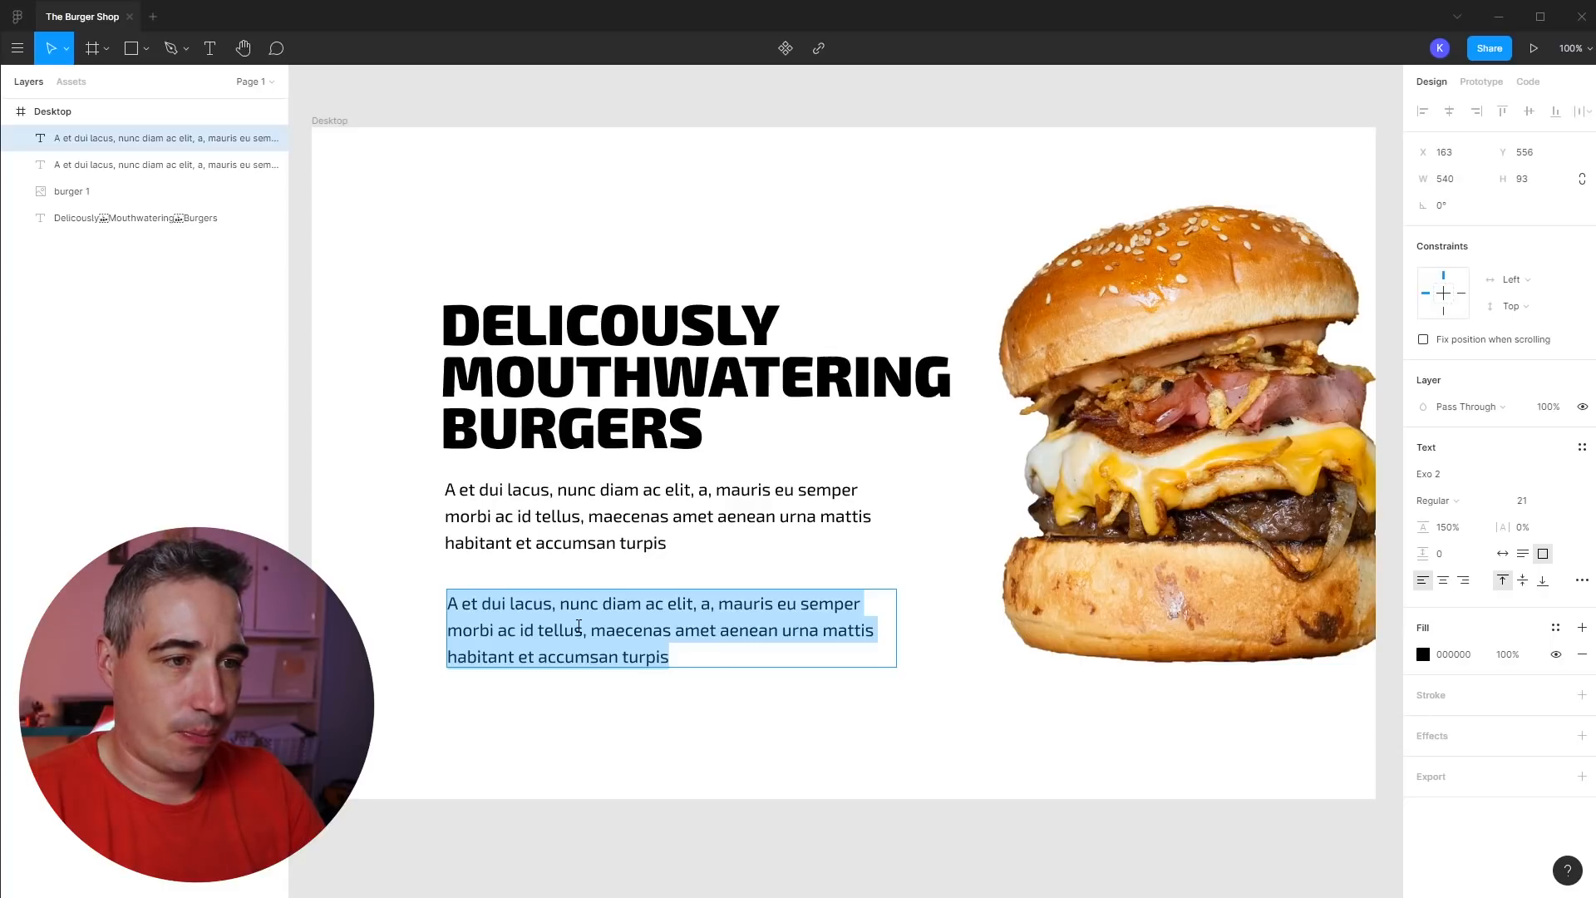
{"action": "type", "text": "Book a table"}
{"action": "key", "text": "Escape"}
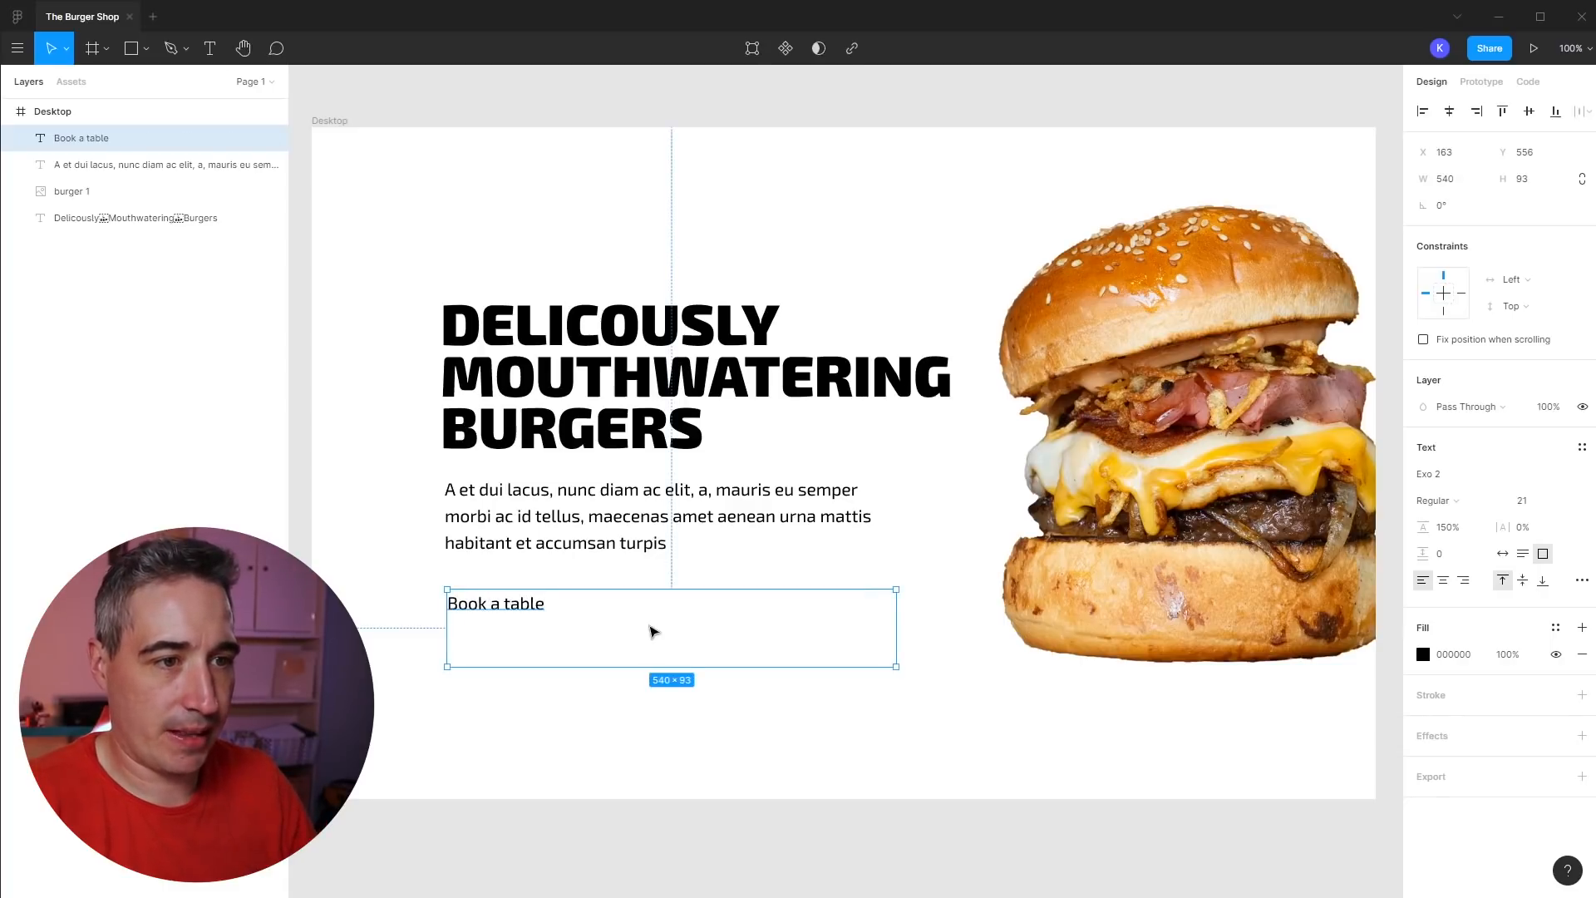
- Fit the "Book a table" box to its text at about X 194, Y 560 and wrap it in an auto layout frame
{"action": "double_click", "coordinate": [895, 669]}
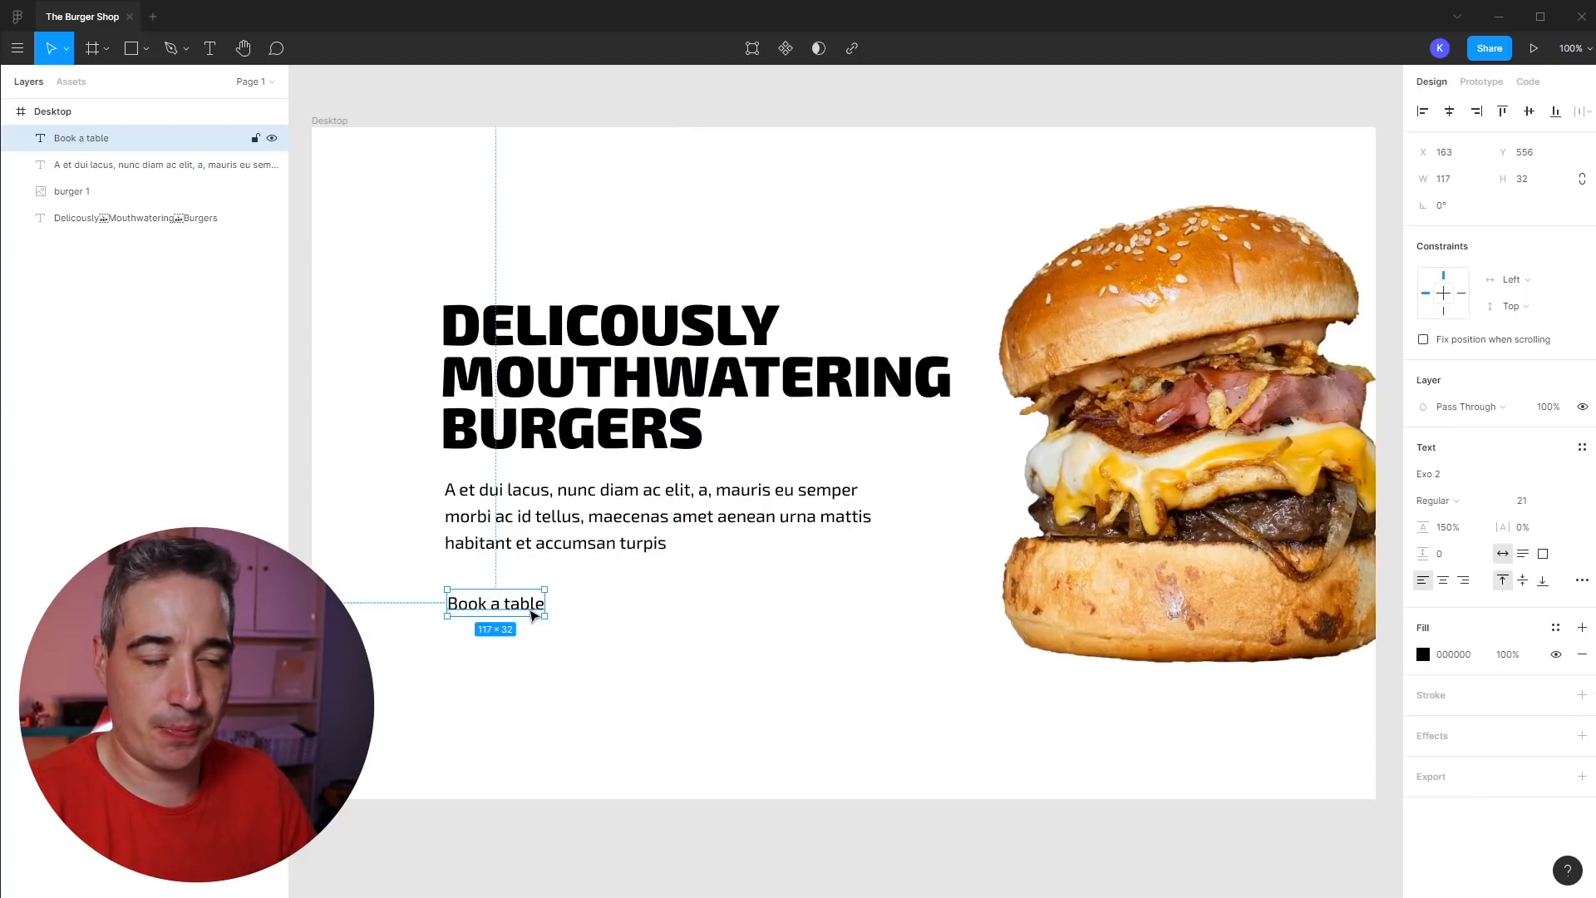
{"action": "left_click_drag", "start_coordinate": [539, 611], "coordinate": [557, 613]}
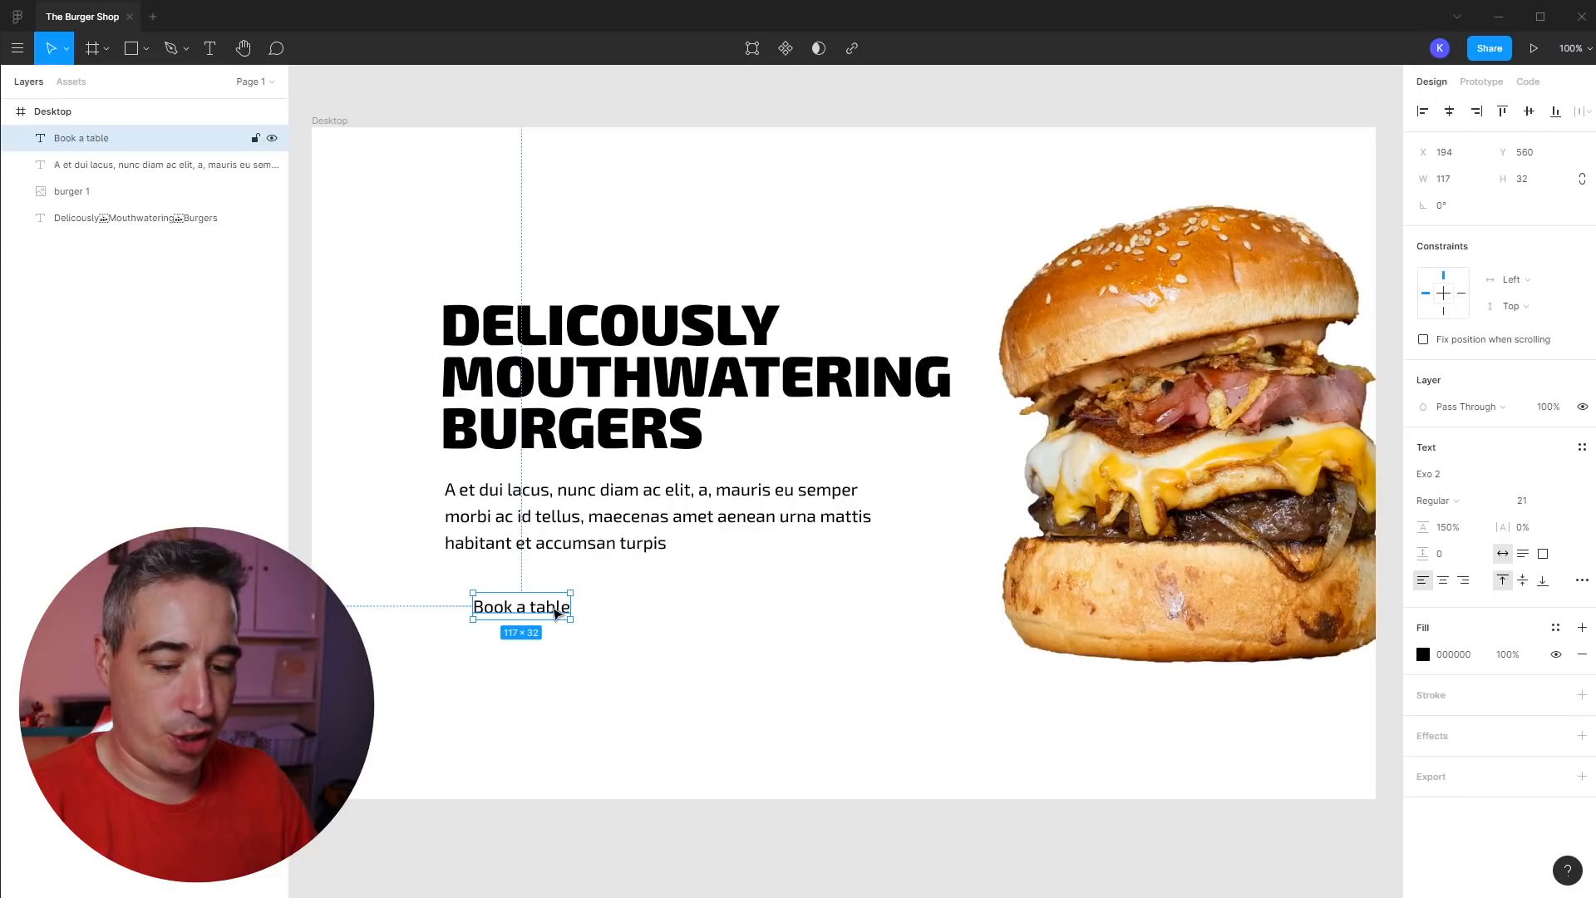
{"action": "key", "text": "shift+a"}
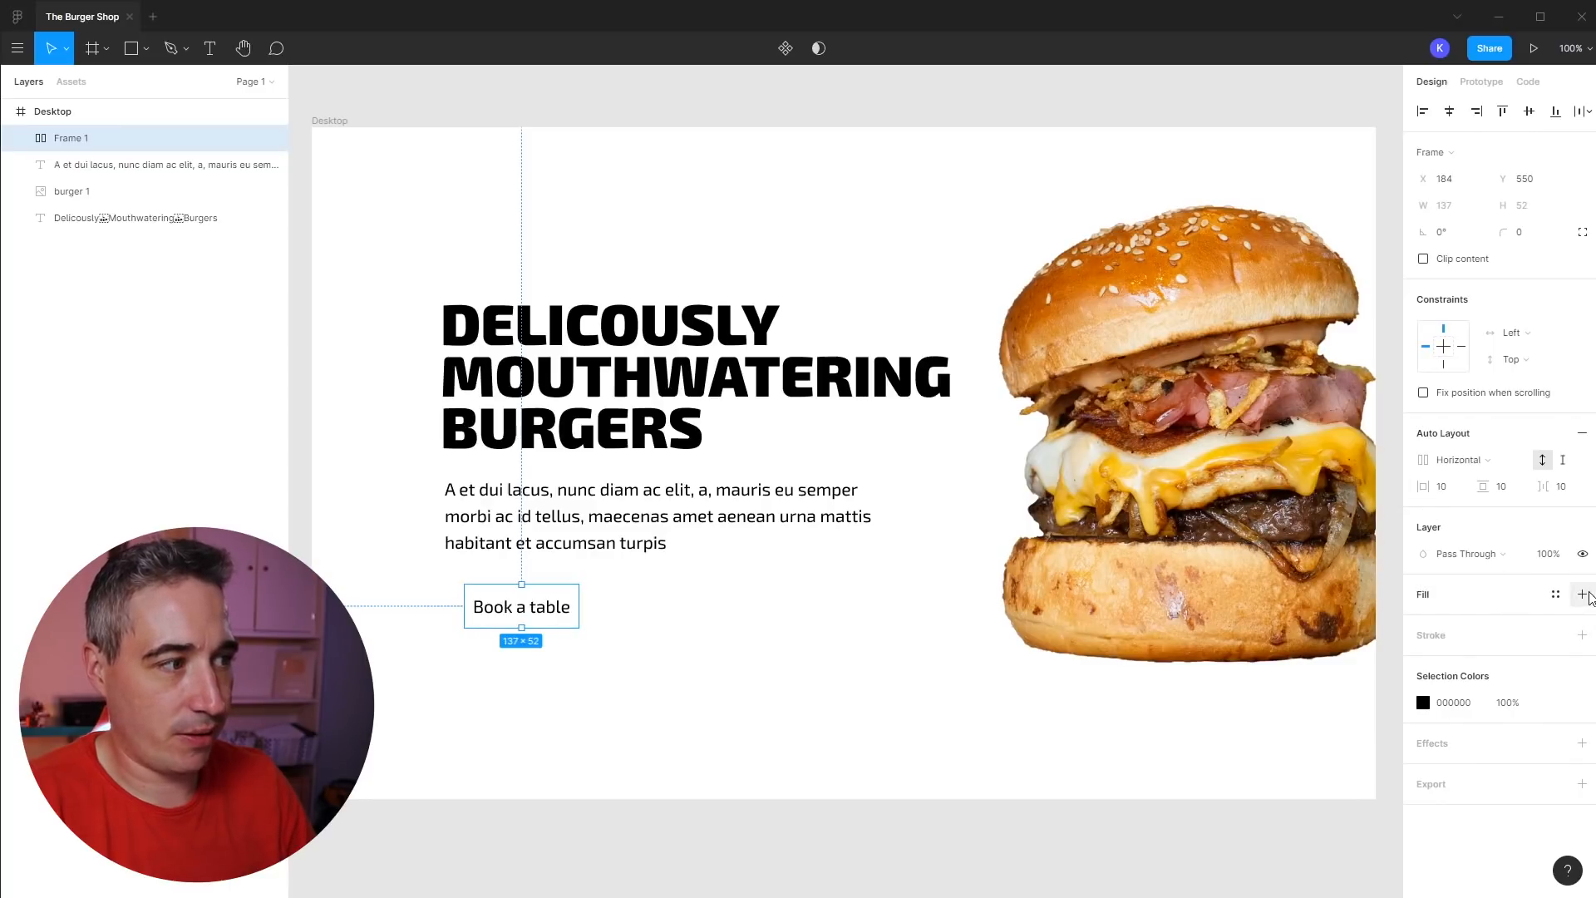
- Give the "Book a table" button frame a solid fill of 444444
{"action": "left_click", "coordinate": [1583, 595]}
{"action": "left_click", "coordinate": [1419, 623]}
{"action": "type", "text": "444444"}
{"action": "key", "text": "Return"}
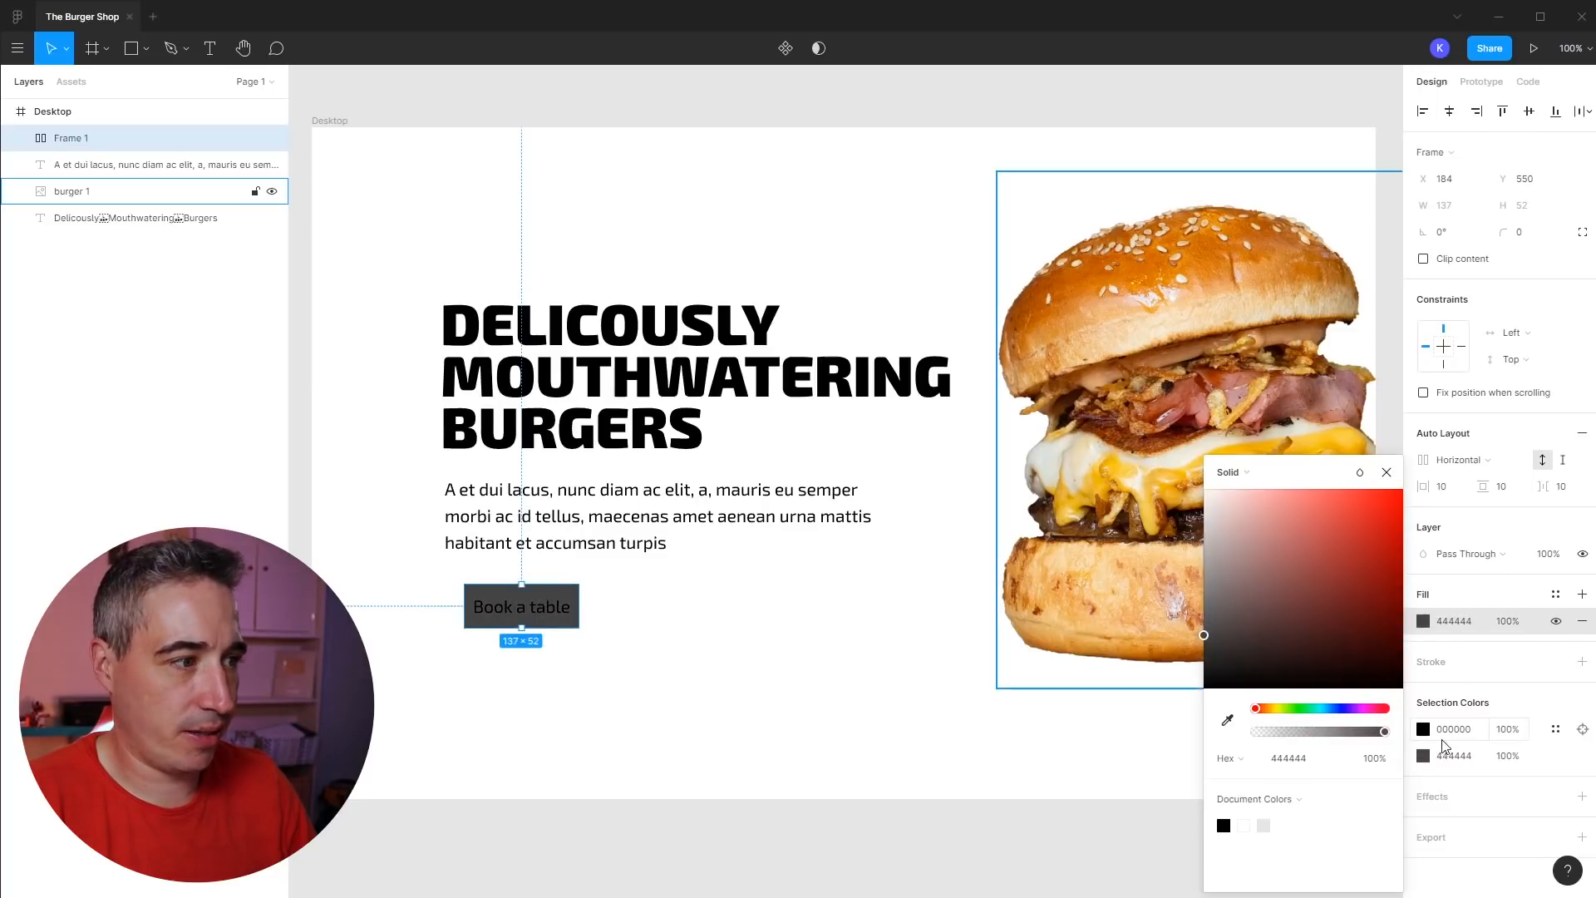
- Color the button label FFFFFF and set the button's padding to 35 horizontally and 9 vertically
{"action": "left_click", "coordinate": [1423, 729]}
{"action": "type", "text": "FFFFFF"}
{"action": "key", "text": "Return"}
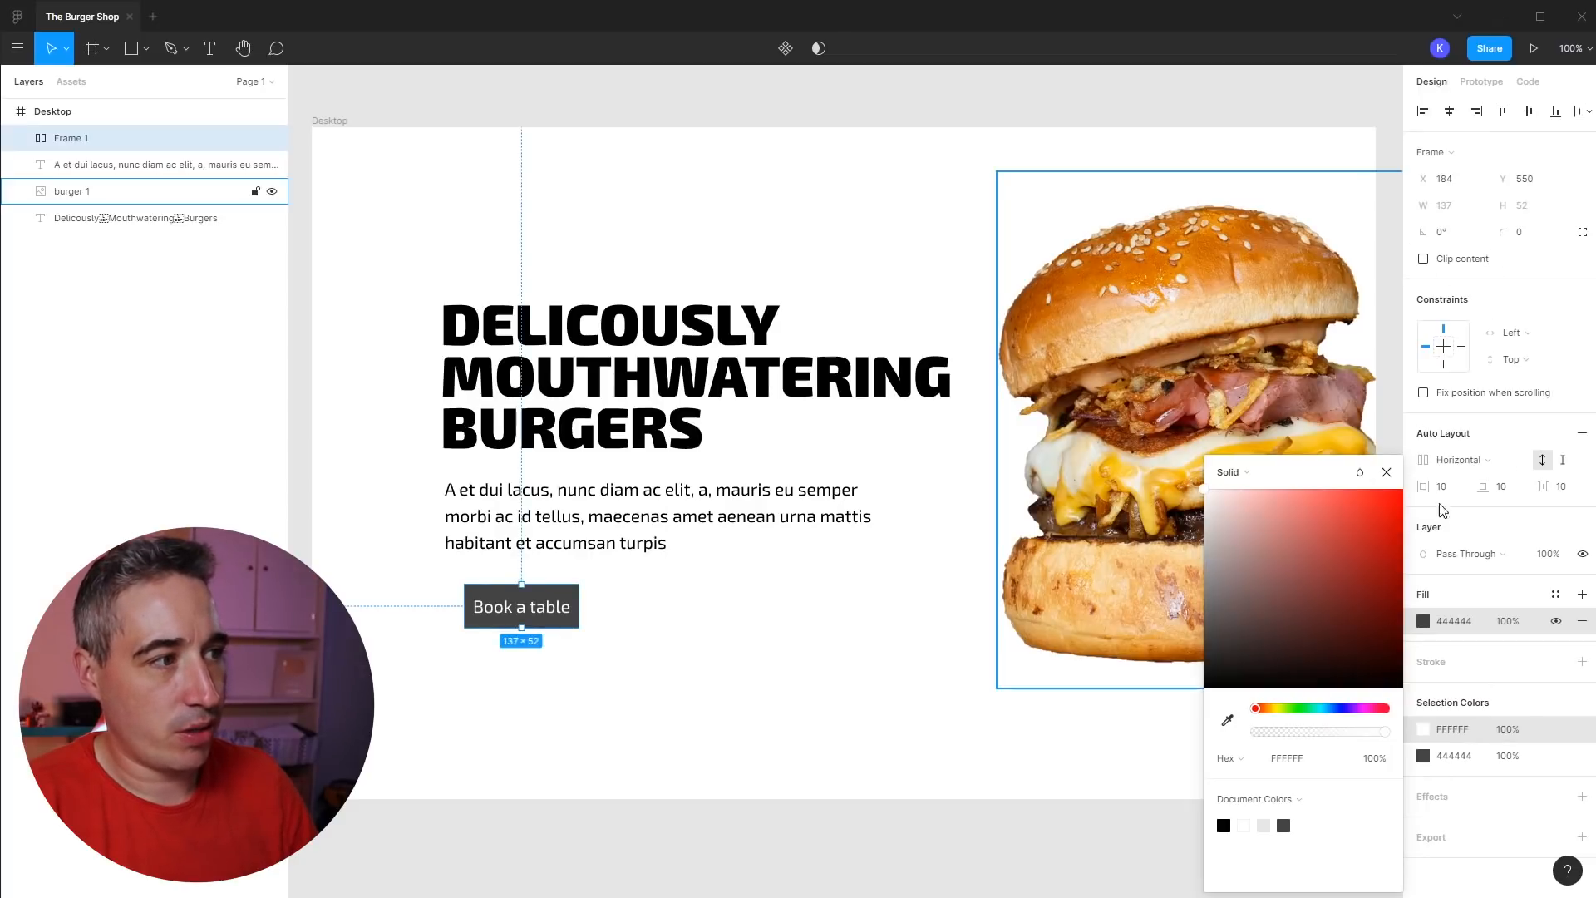
{"action": "left_click_drag", "start_coordinate": [1423, 487], "coordinate": [1488, 492]}
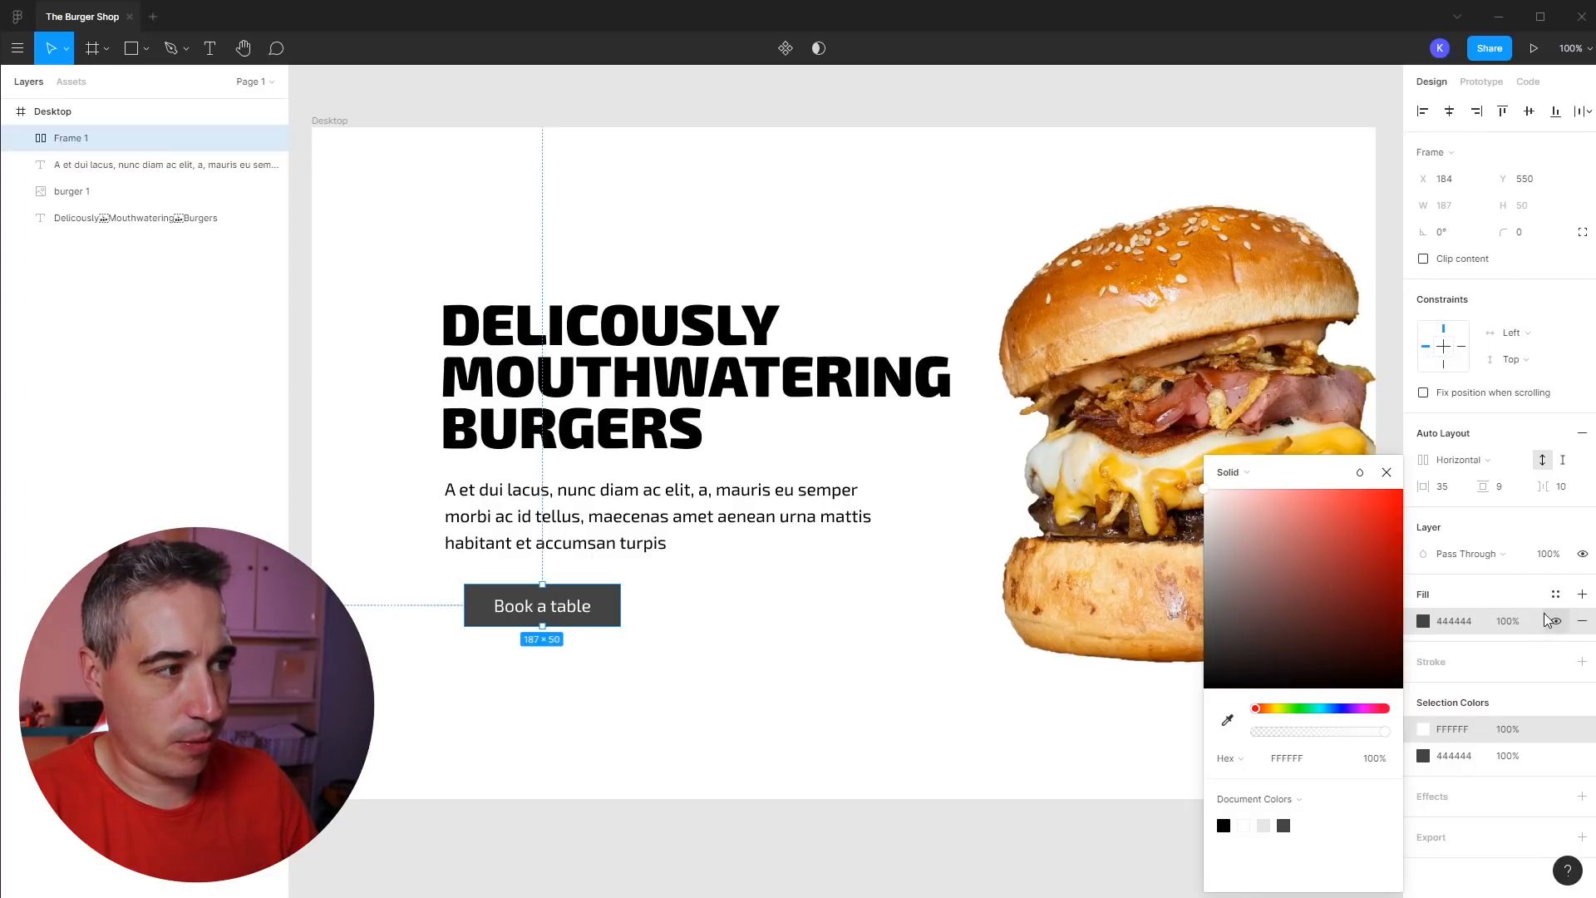
- Set the "Book a table" button label to uppercase, Medium weight and font size 18
{"action": "left_click", "coordinate": [572, 613]}
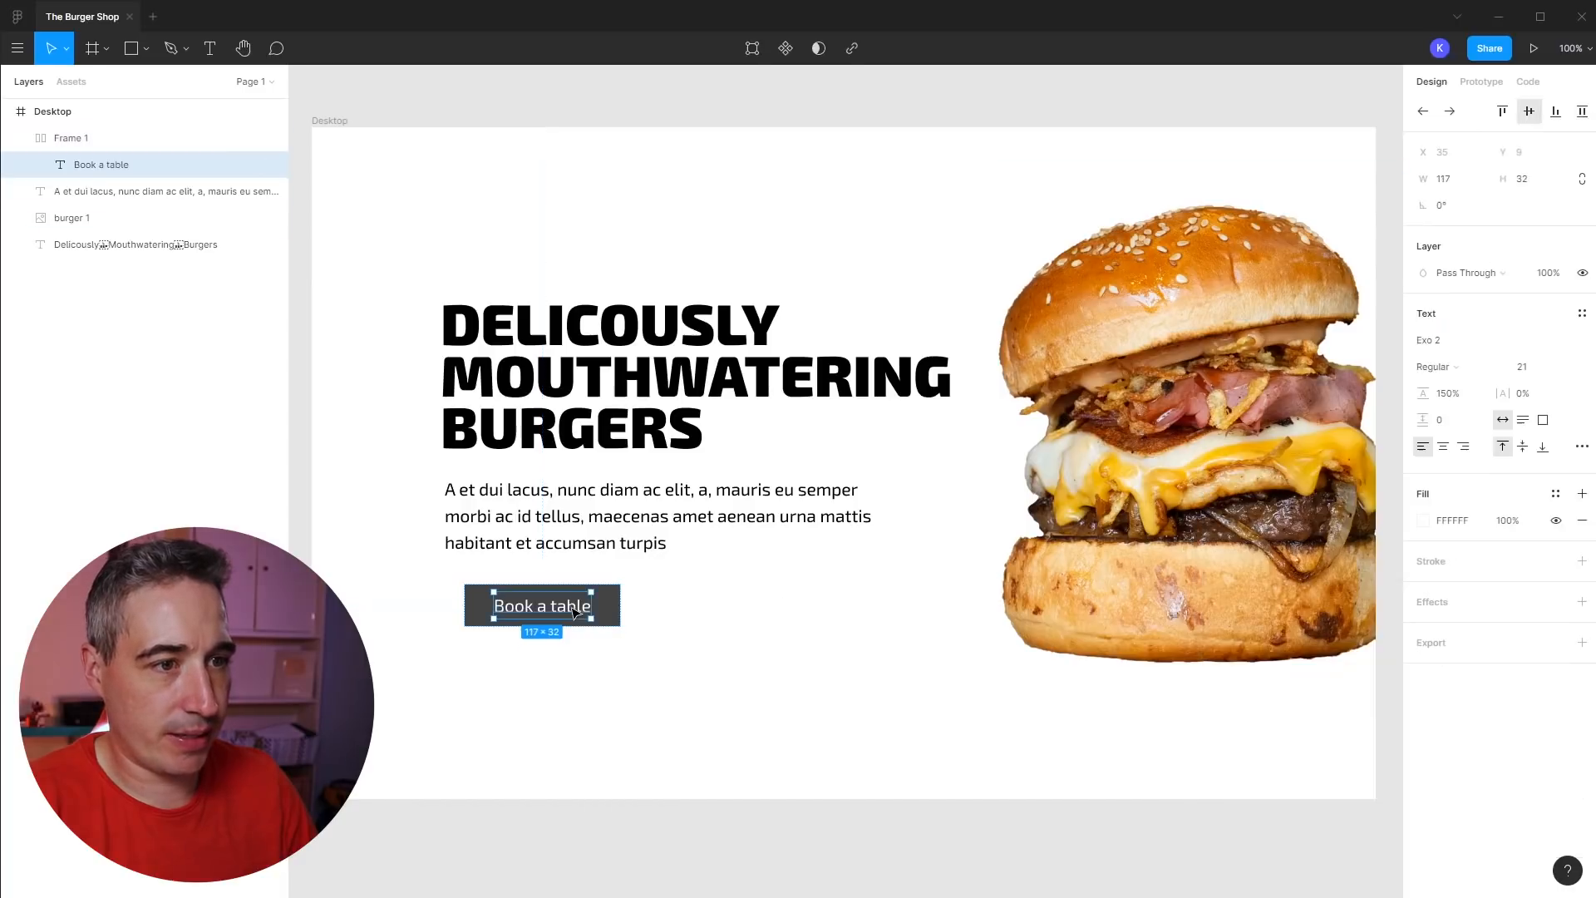
{"action": "left_click", "coordinate": [1582, 446]}
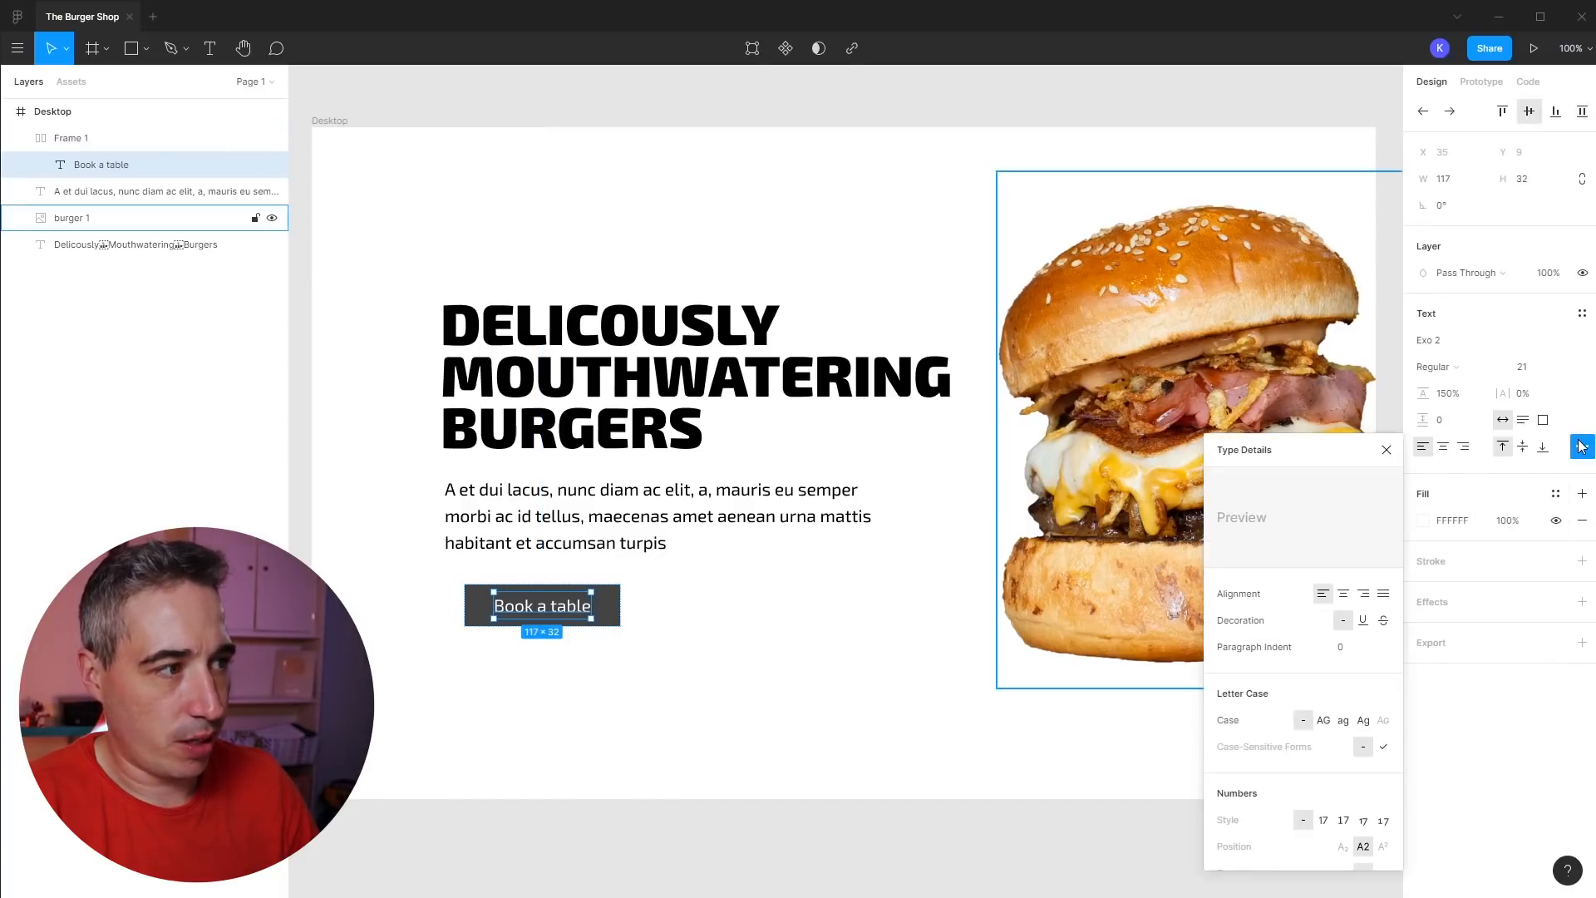
{"action": "left_click", "coordinate": [1323, 720]}
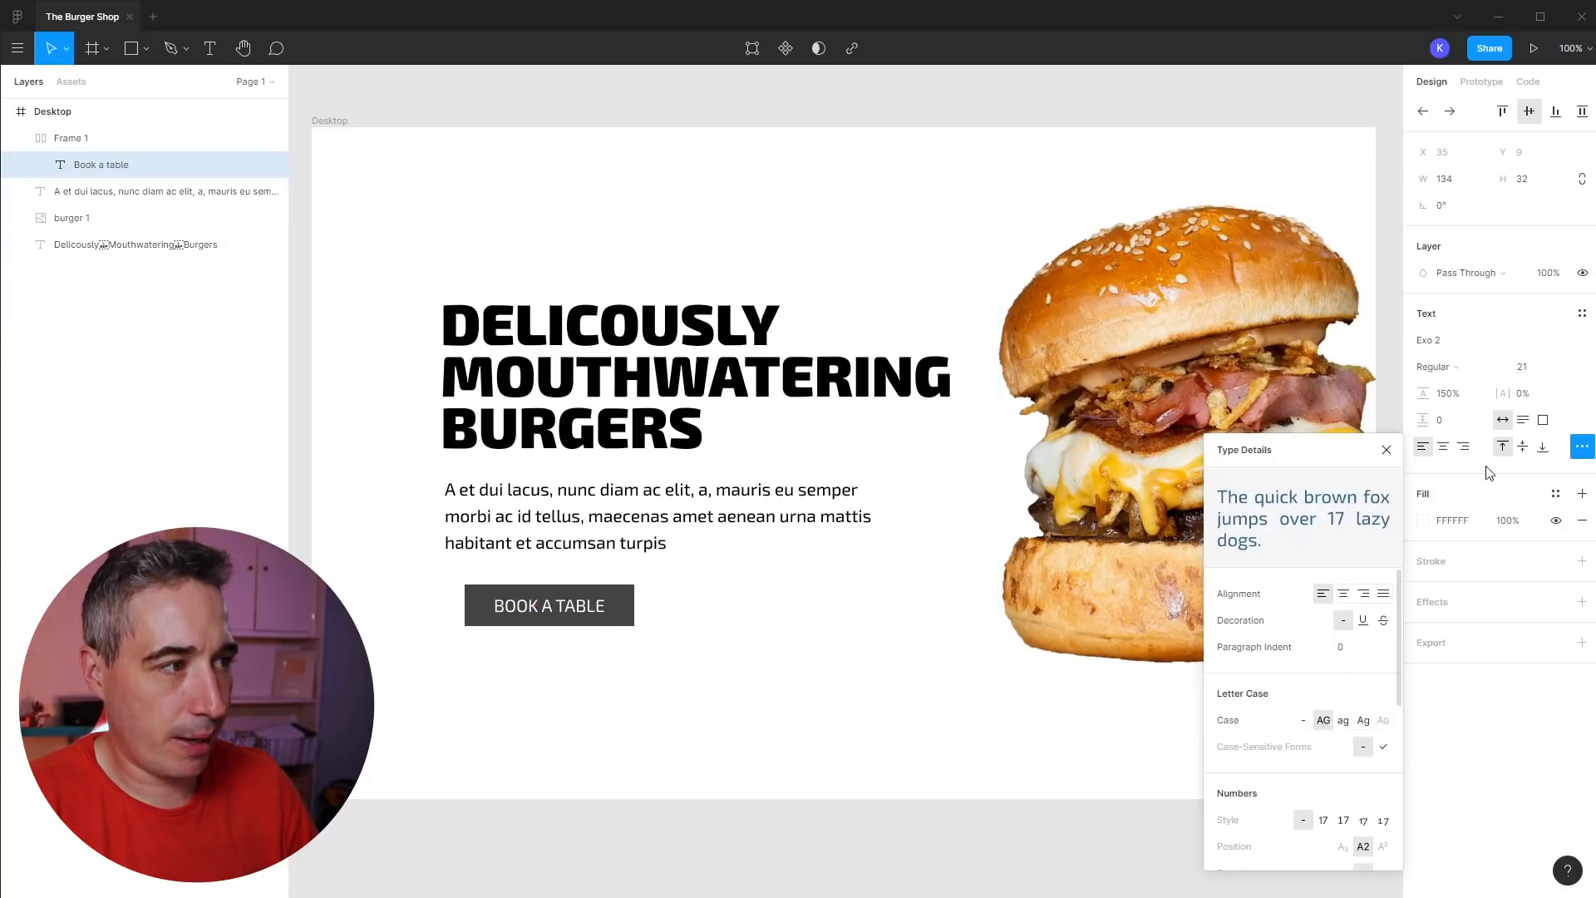
{"action": "left_click", "coordinate": [1436, 367]}
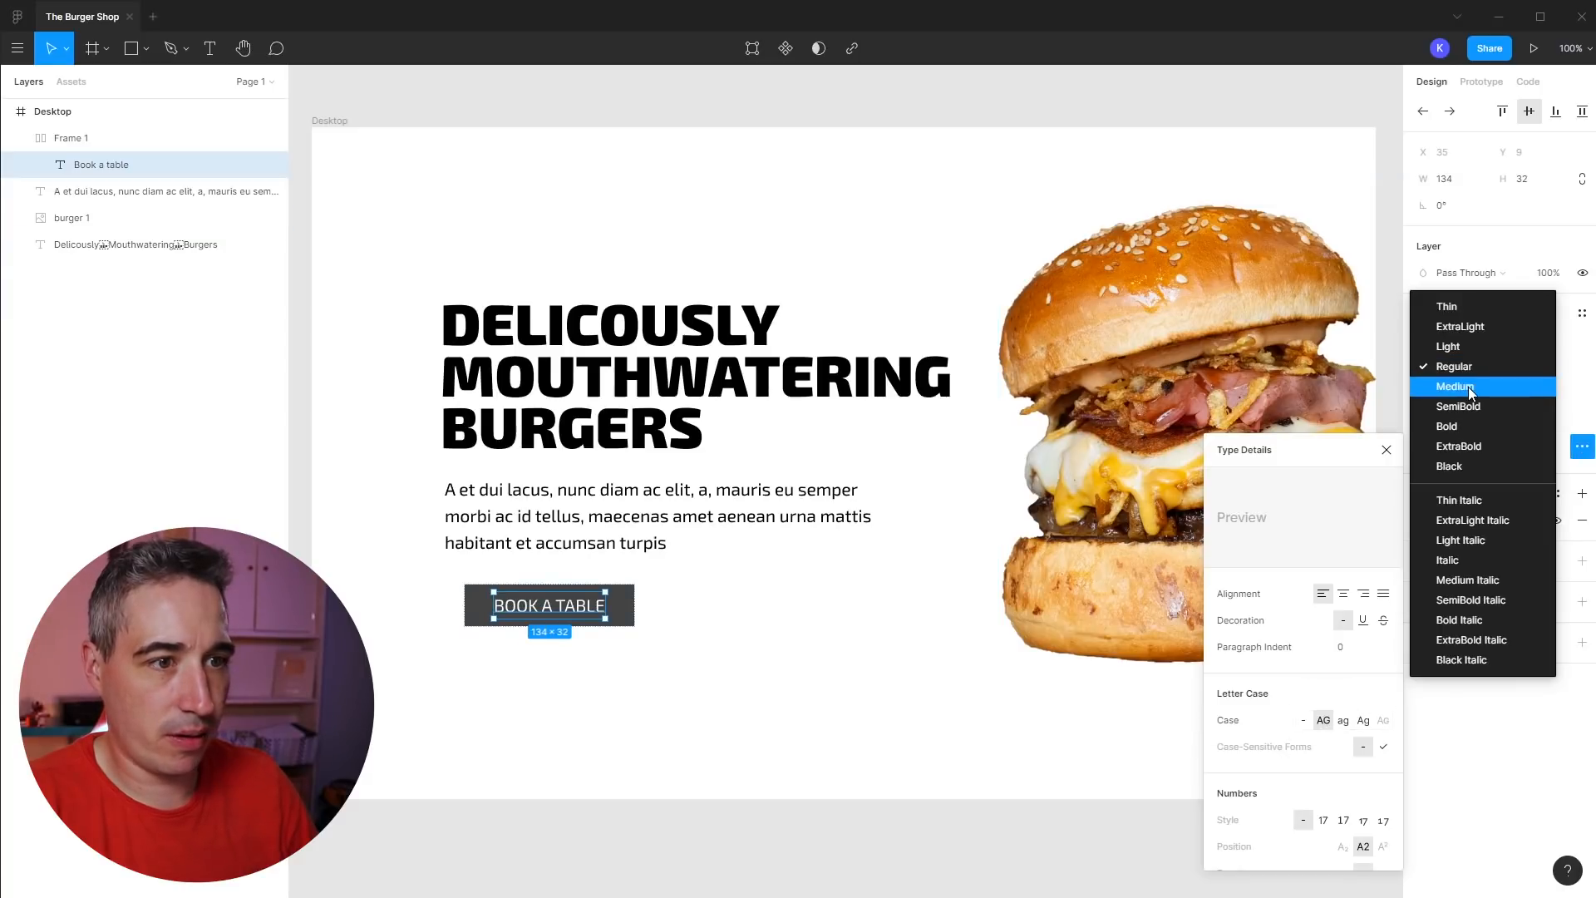
{"action": "left_click", "coordinate": [1470, 387]}
{"action": "left_click", "coordinate": [1546, 367]}
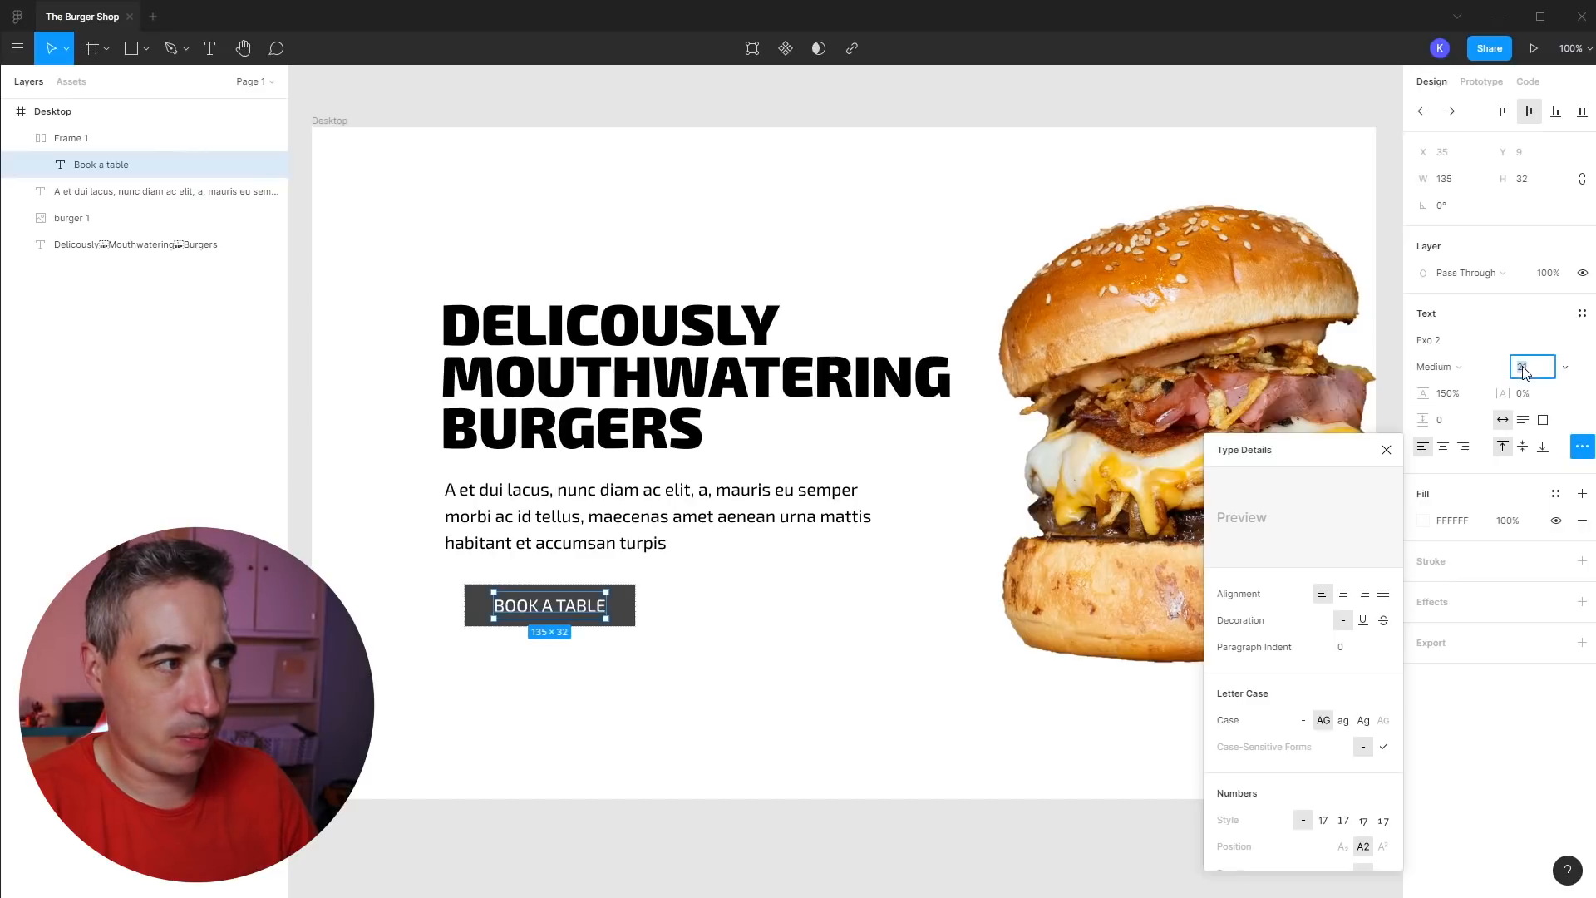
{"action": "type", "text": "18"}
{"action": "key", "text": "Return"}
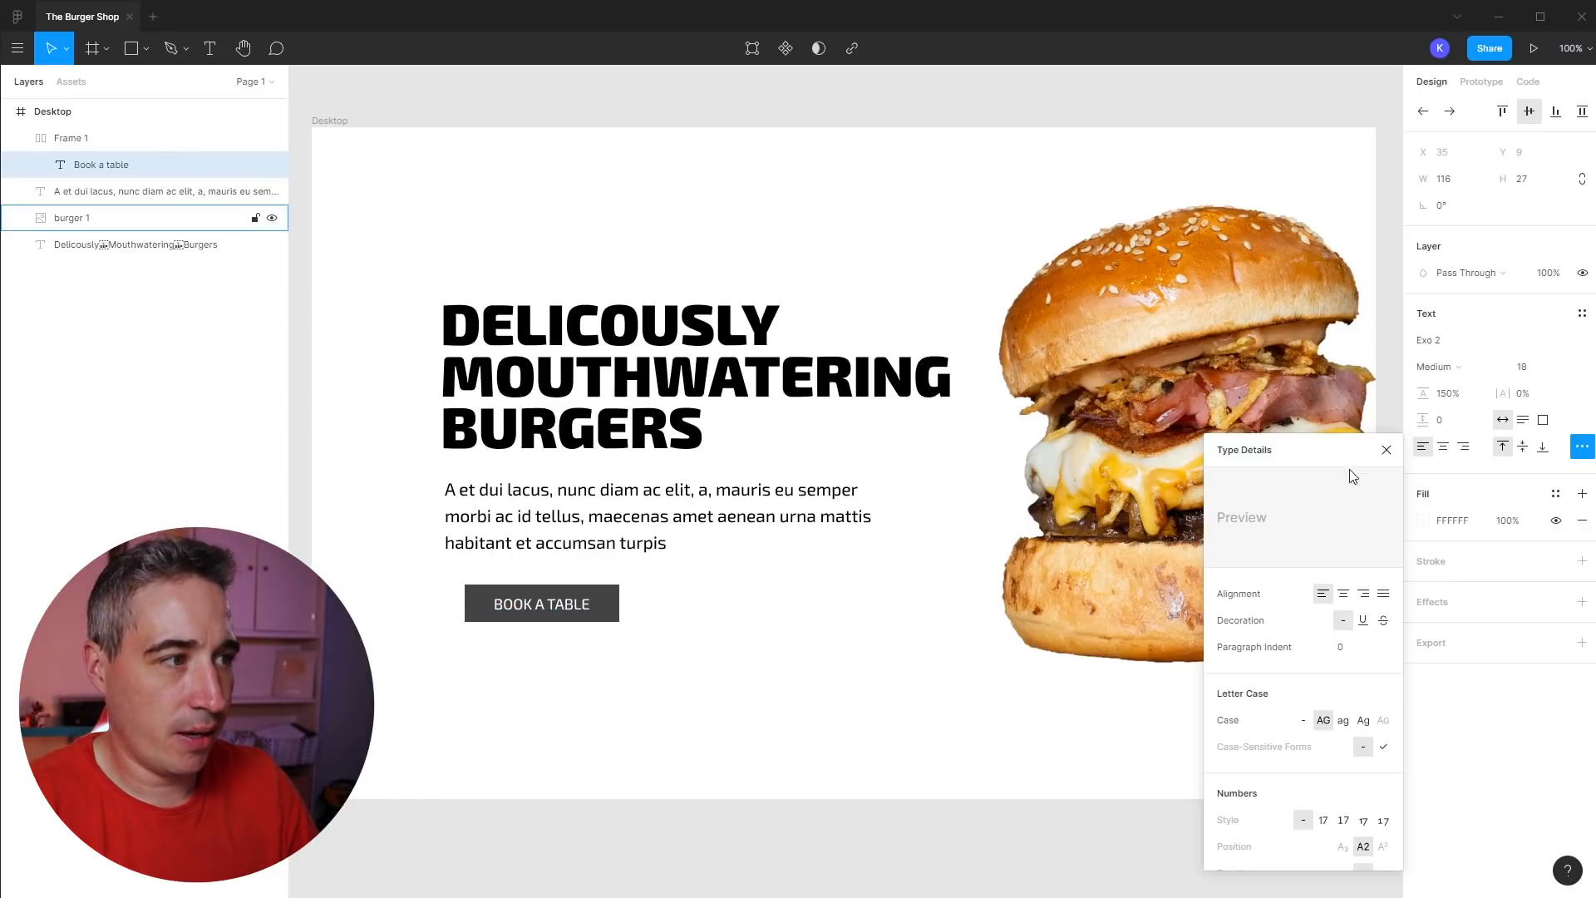
- Make the button label Bold and set its letter spacing to 4%
{"action": "left_click", "coordinate": [1453, 373]}
{"action": "left_click", "coordinate": [1448, 405]}
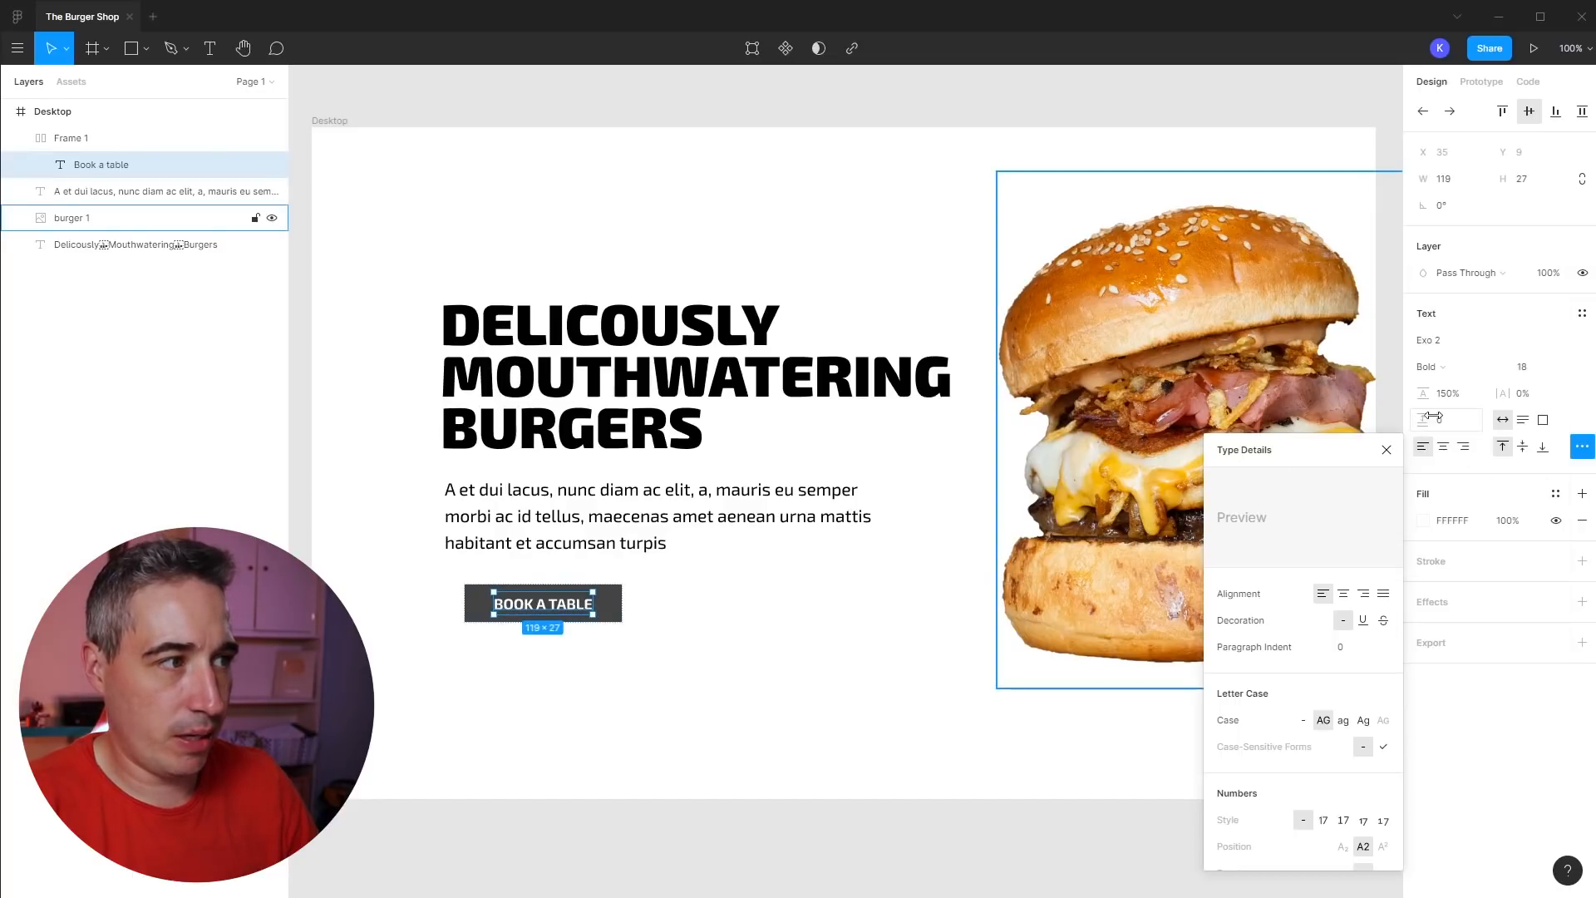
{"action": "left_click_drag", "start_coordinate": [1504, 397], "coordinate": [1514, 396]}
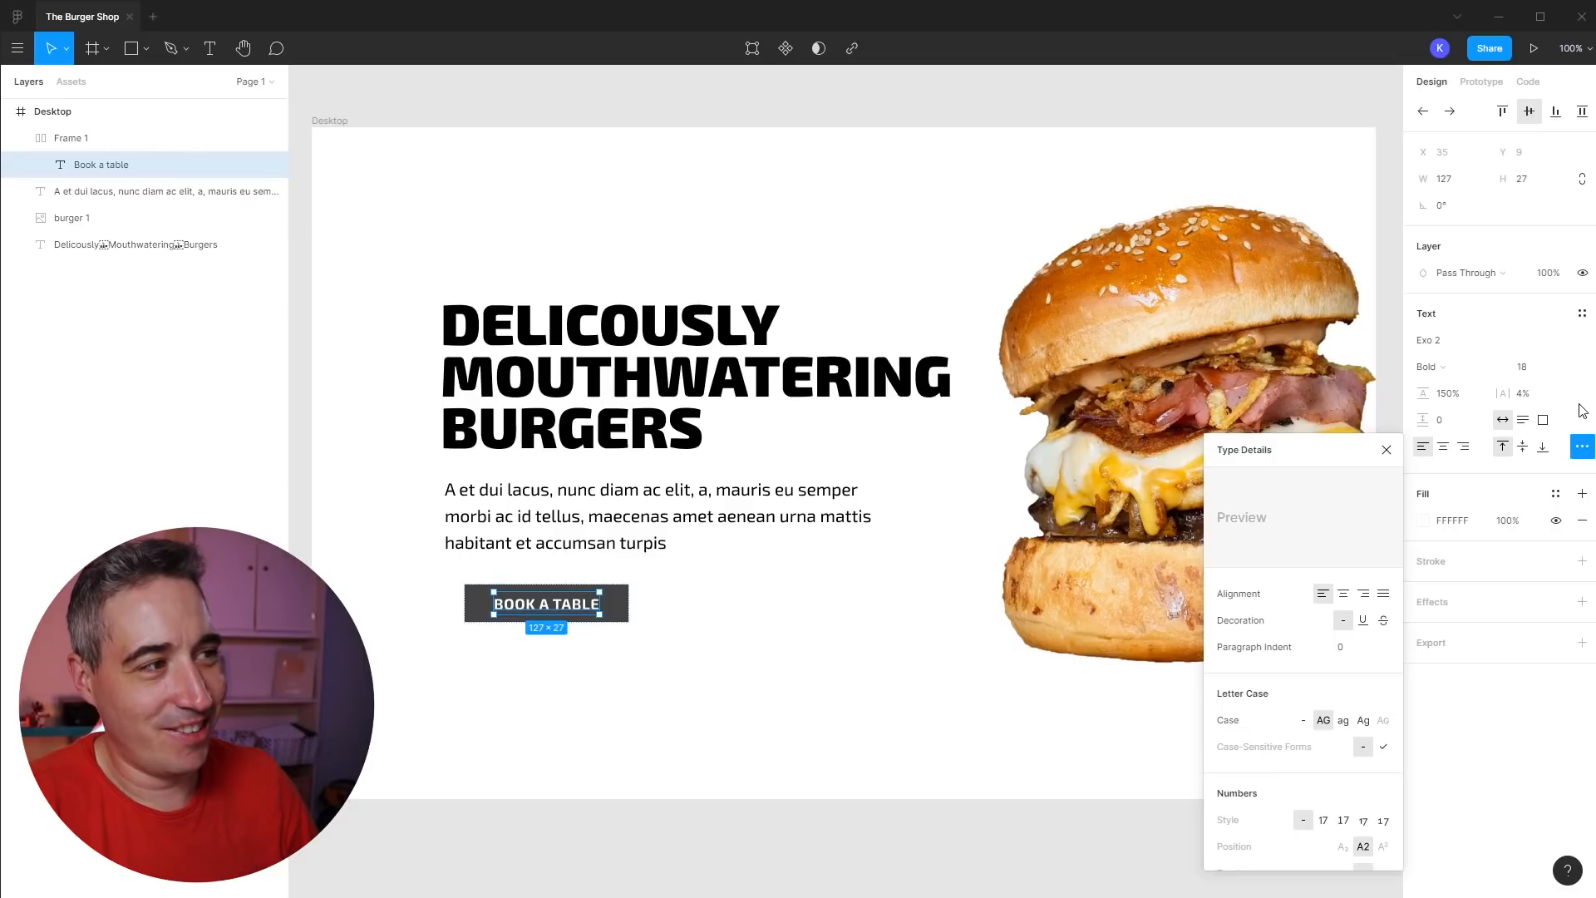
{"action": "left_click", "coordinate": [566, 663]}
- Give the button frame a corner radius of 49 and padding of 42 horizontally and 14 vertically
{"action": "left_click", "coordinate": [70, 138]}
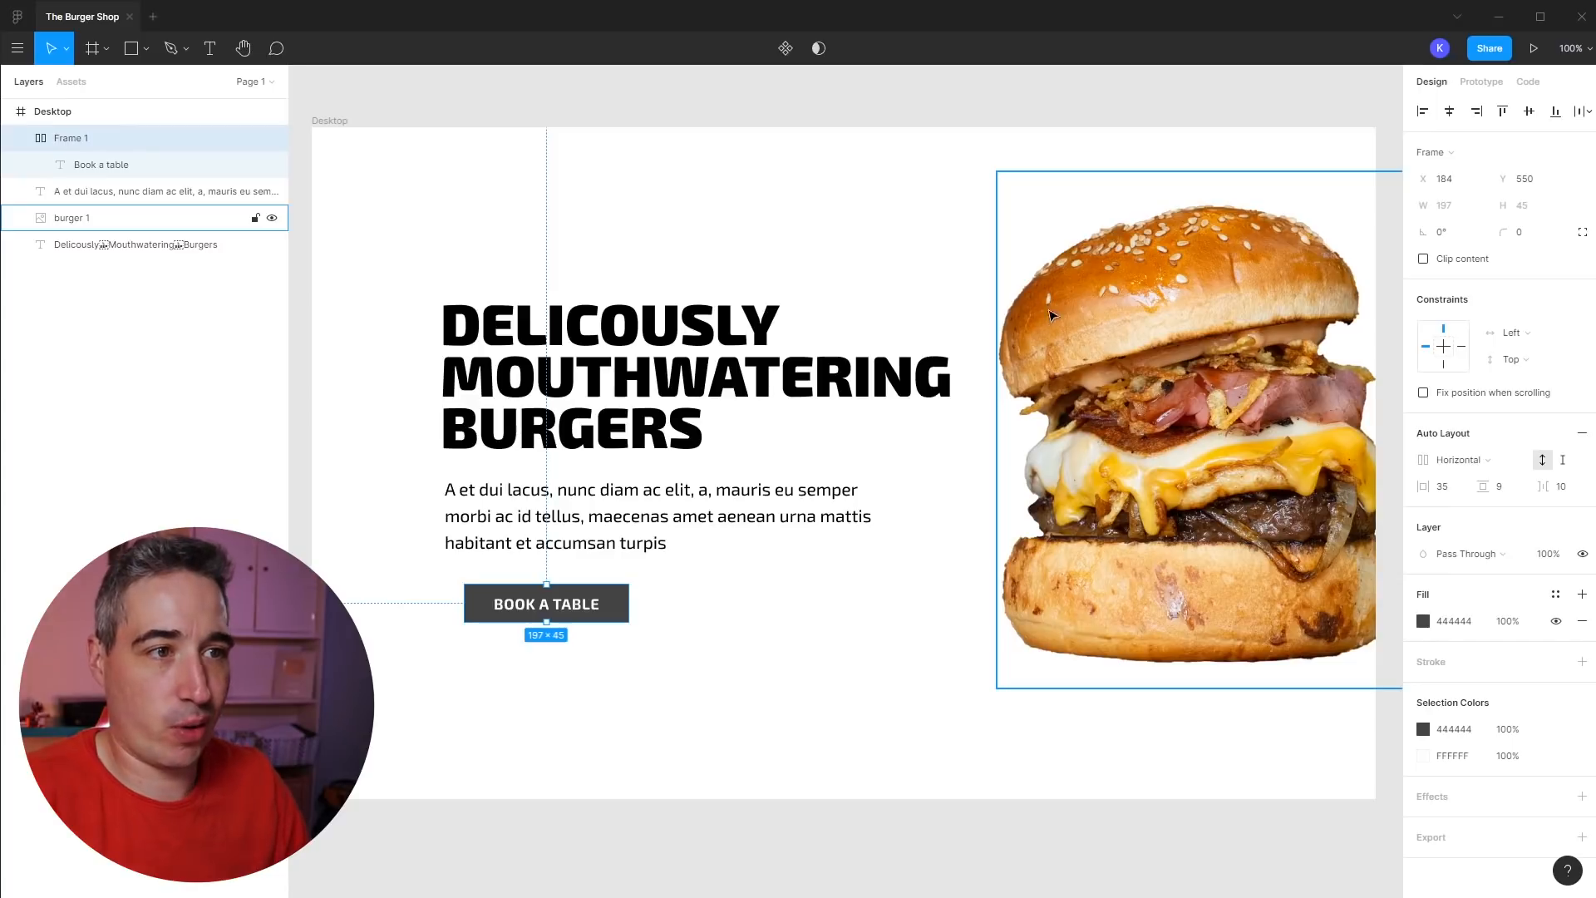
{"action": "left_click_drag", "start_coordinate": [1505, 232], "coordinate": [719, 249]}
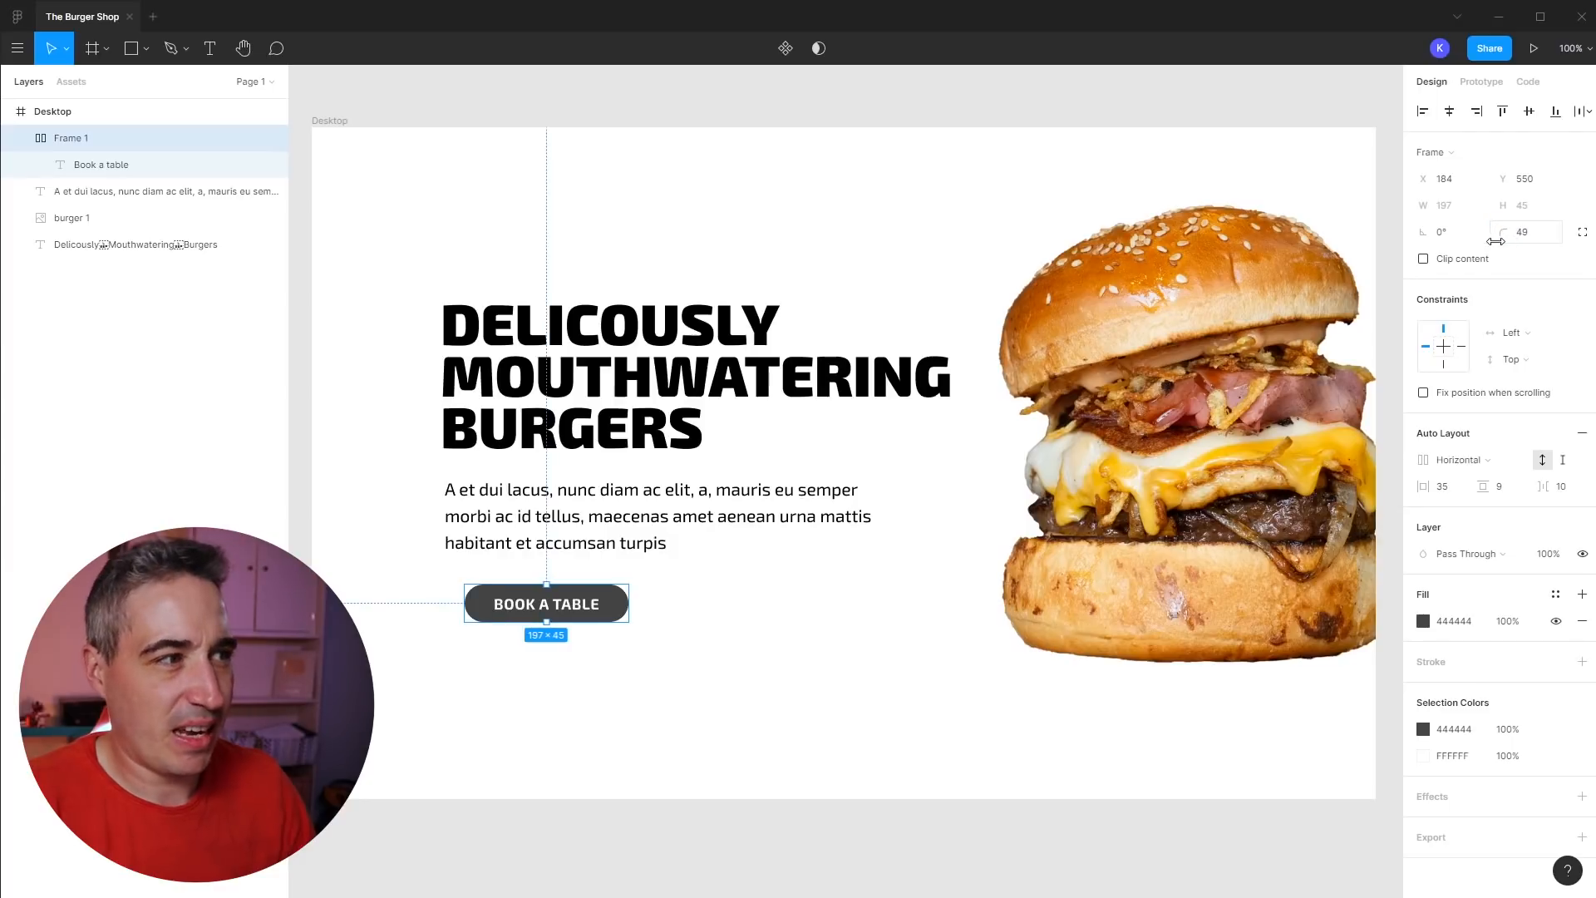
{"action": "left_click_drag", "start_coordinate": [1479, 488], "coordinate": [1430, 490]}
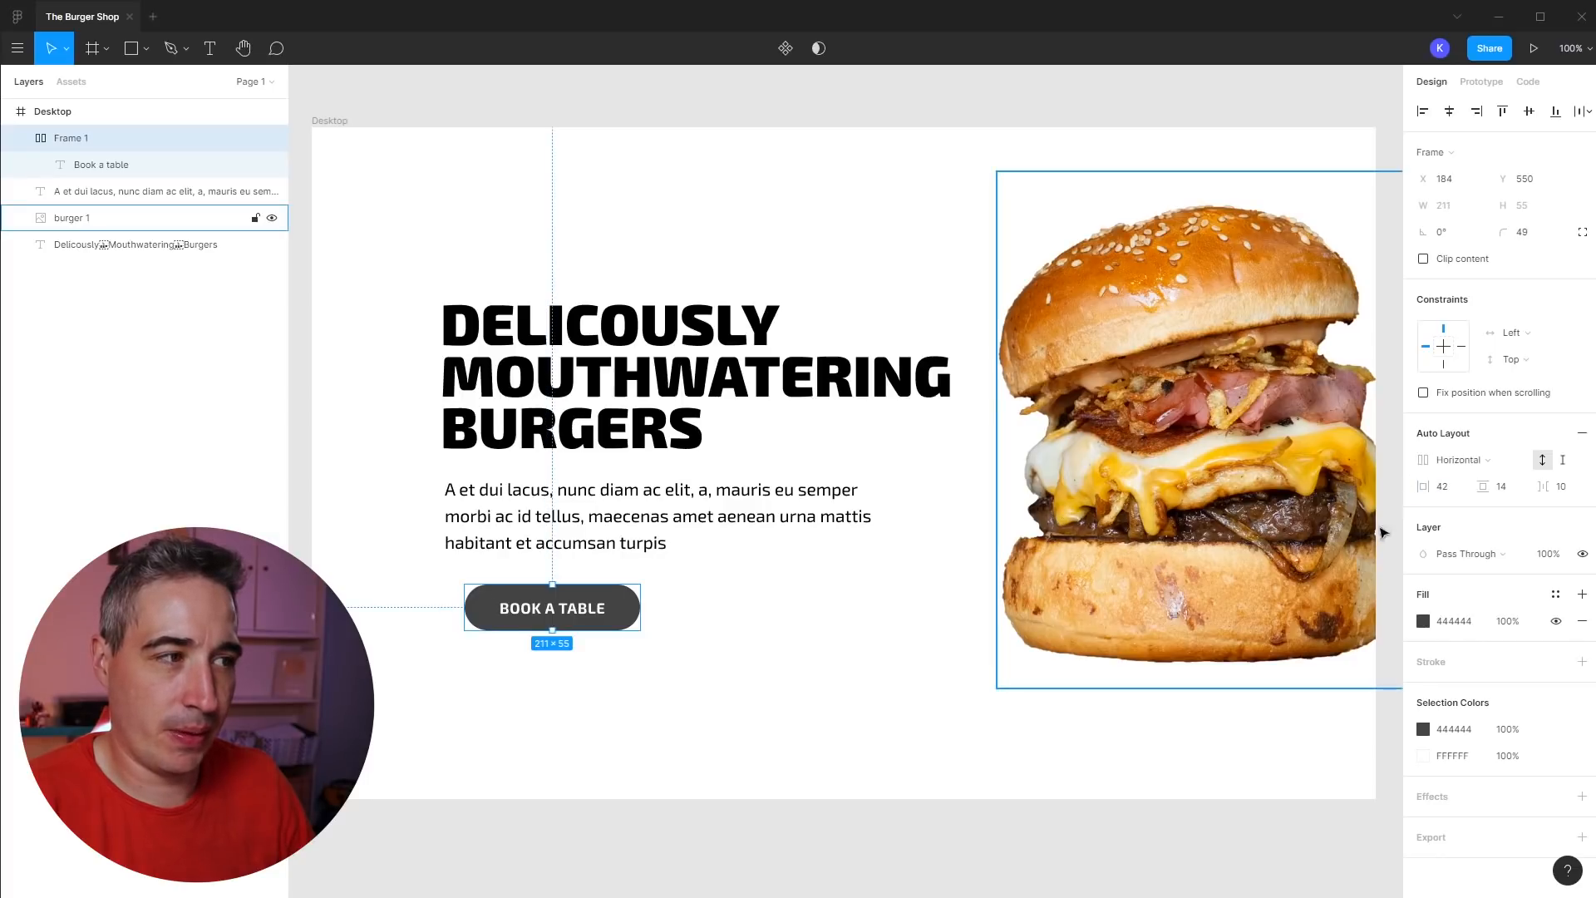
- Align the button's left edge with the headline and move headline, paragraph and button up together until the headline sits at Y 175
{"action": "left_click_drag", "start_coordinate": [613, 617], "coordinate": [590, 619]}
{"action": "left_click", "coordinate": [619, 526], "text": "shift"}
{"action": "left_click", "coordinate": [619, 416], "text": "shift"}
{"action": "left_click_drag", "start_coordinate": [620, 415], "coordinate": [619, 391]}
{"action": "left_click", "coordinate": [841, 738]}
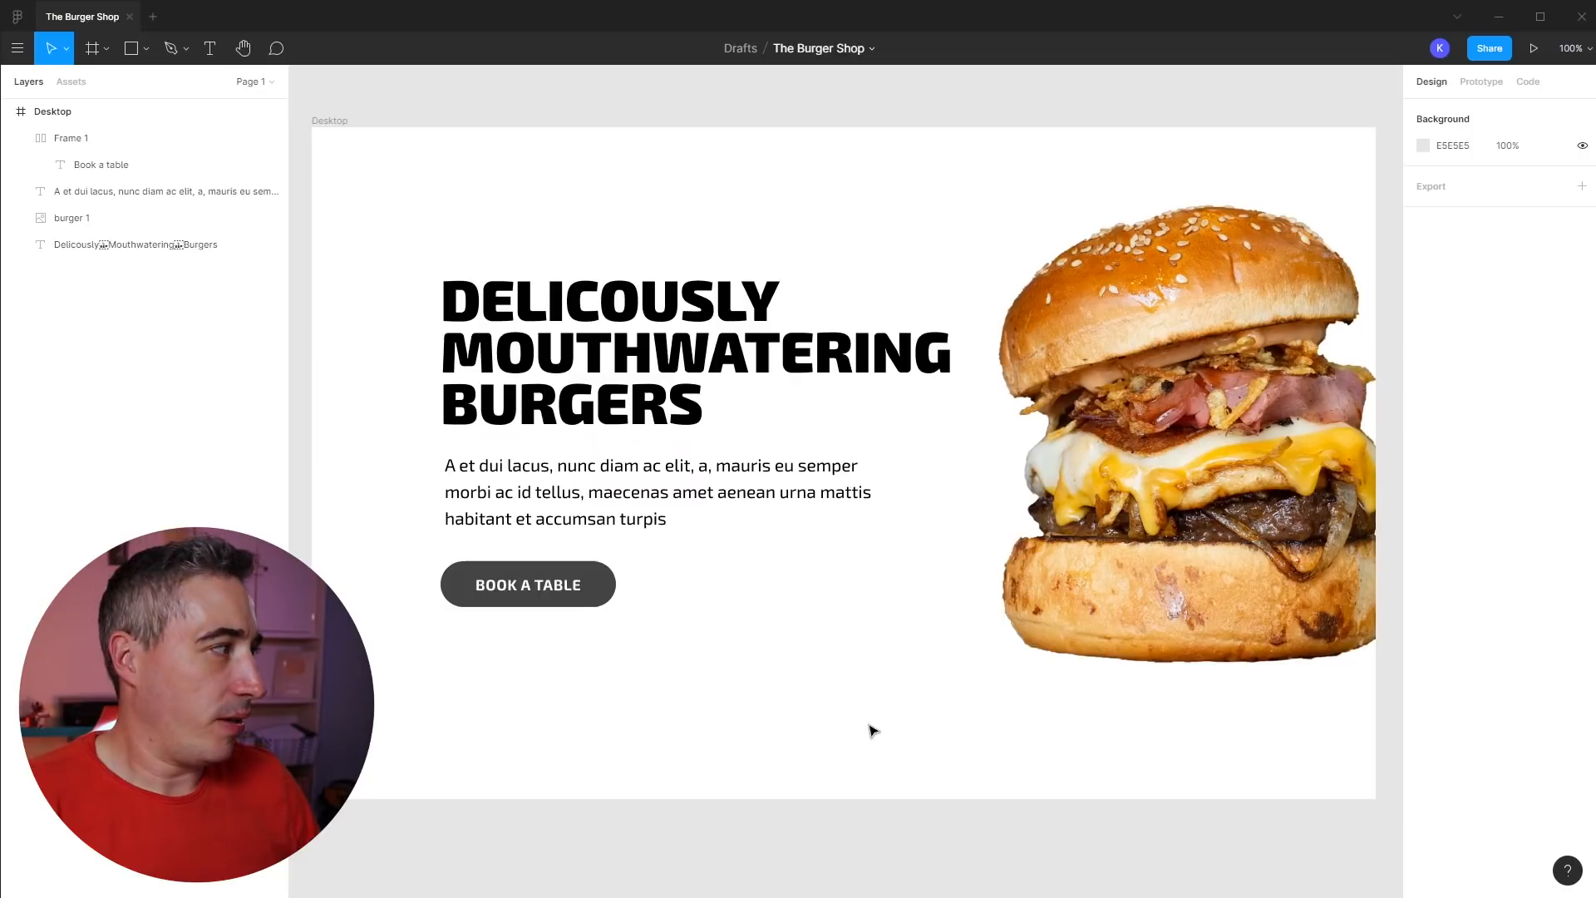
- Try the burger image higher up and further left, right up against the headline
{"action": "left_click_drag", "start_coordinate": [1110, 637], "coordinate": [1064, 610]}
{"action": "left_click", "coordinate": [796, 424]}
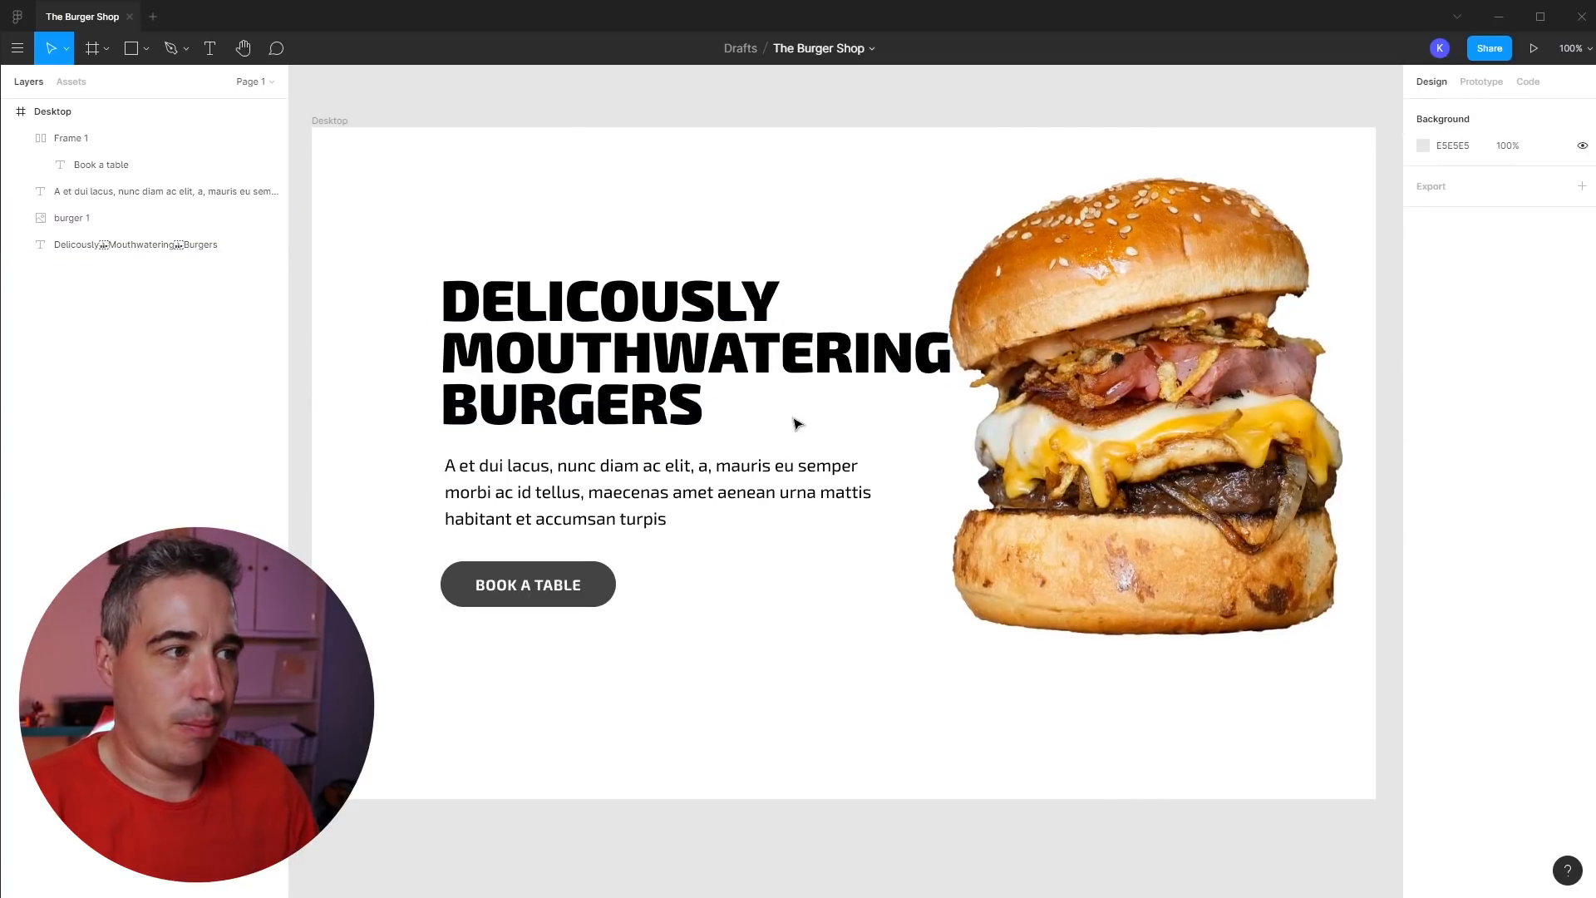
{"action": "left_click", "coordinate": [796, 424]}
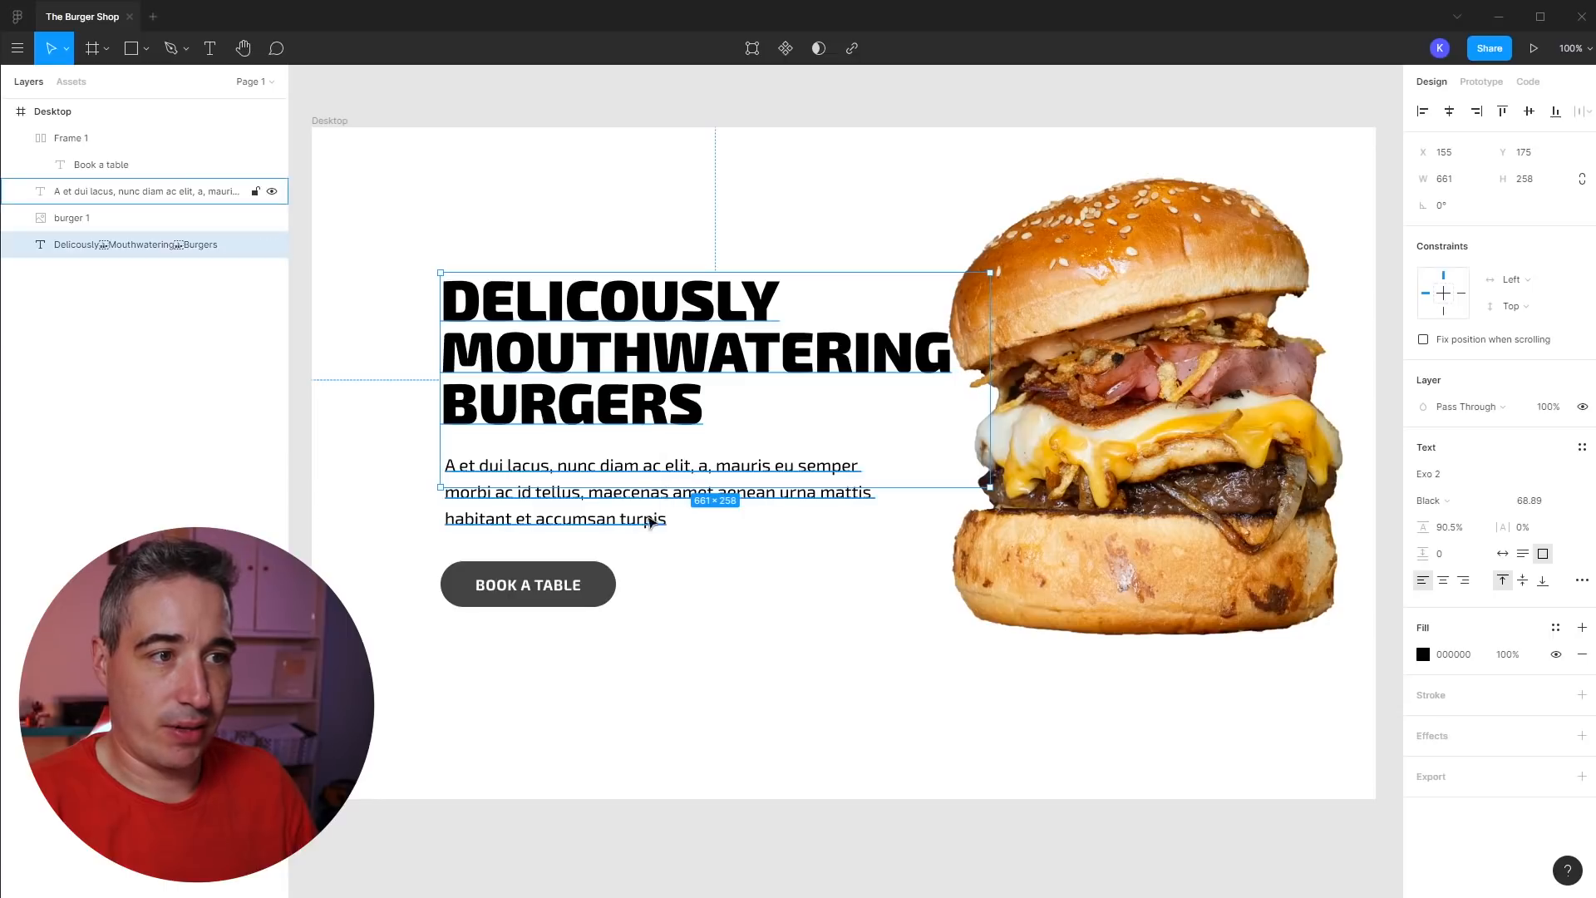
{"action": "left_click", "coordinate": [642, 517]}
{"action": "left_click", "coordinate": [602, 591]}
{"action": "left_click", "coordinate": [692, 628]}
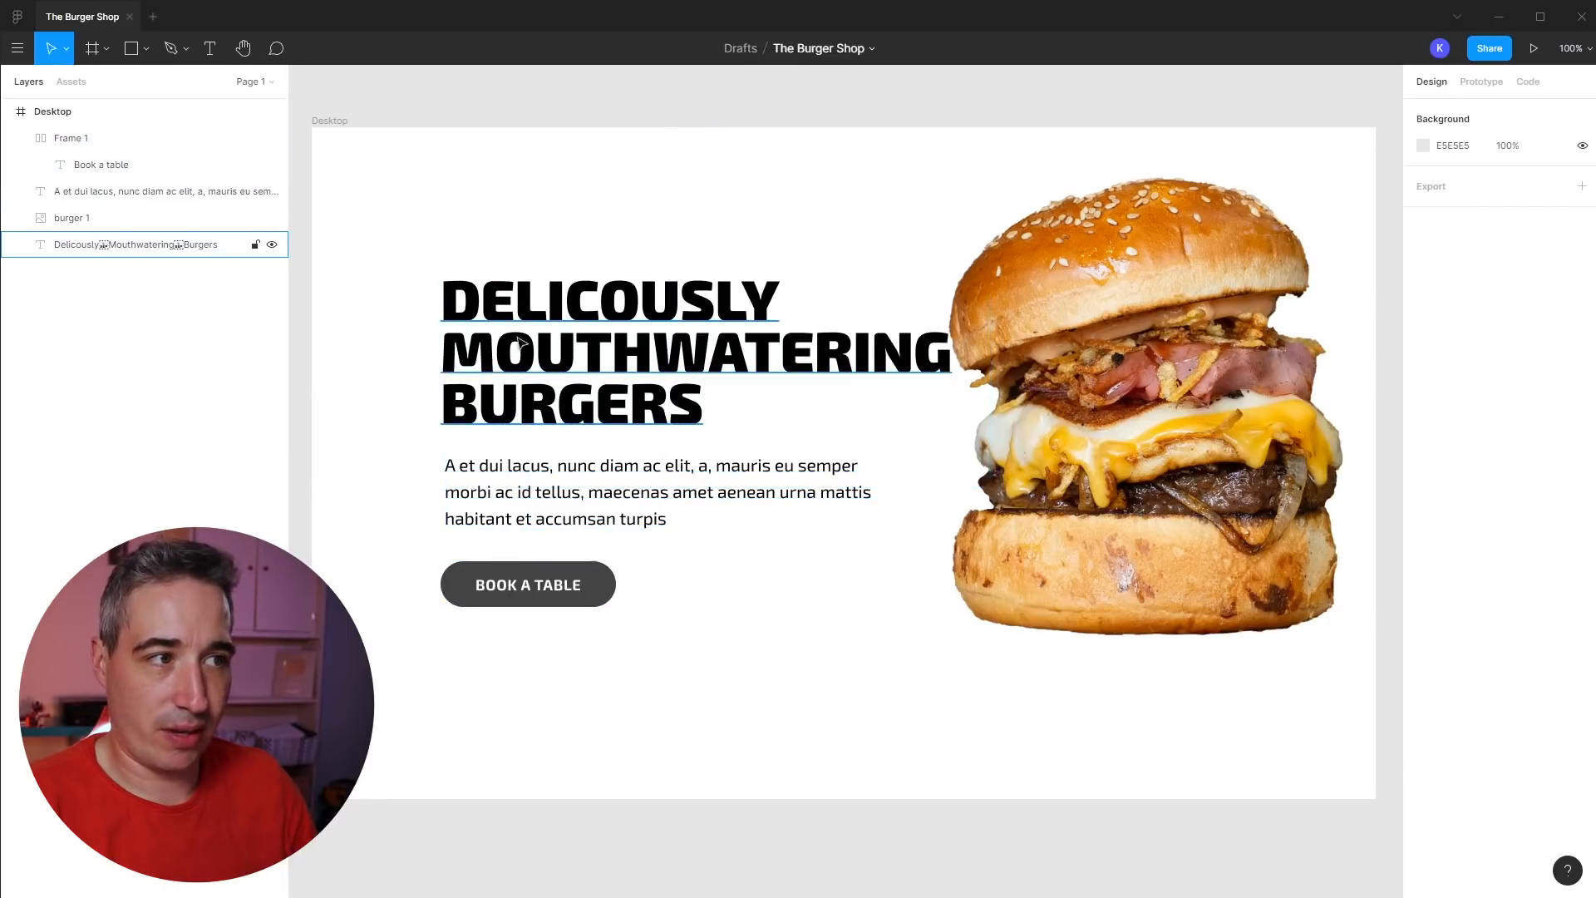
- Move the button slightly down and place the burger image at X 816, Y 5
{"action": "left_click", "coordinate": [606, 510]}
{"action": "left_click_drag", "start_coordinate": [545, 576], "coordinate": [557, 590]}
{"action": "left_click", "coordinate": [1194, 586]}
{"action": "mouse_move", "coordinate": [1231, 544]}
{"action": "left_mouse_down"}
{"action": "mouse_move", "coordinate": [1207, 541]}
{"action": "mouse_move", "coordinate": [1253, 521]}
{"action": "left_mouse_up"}
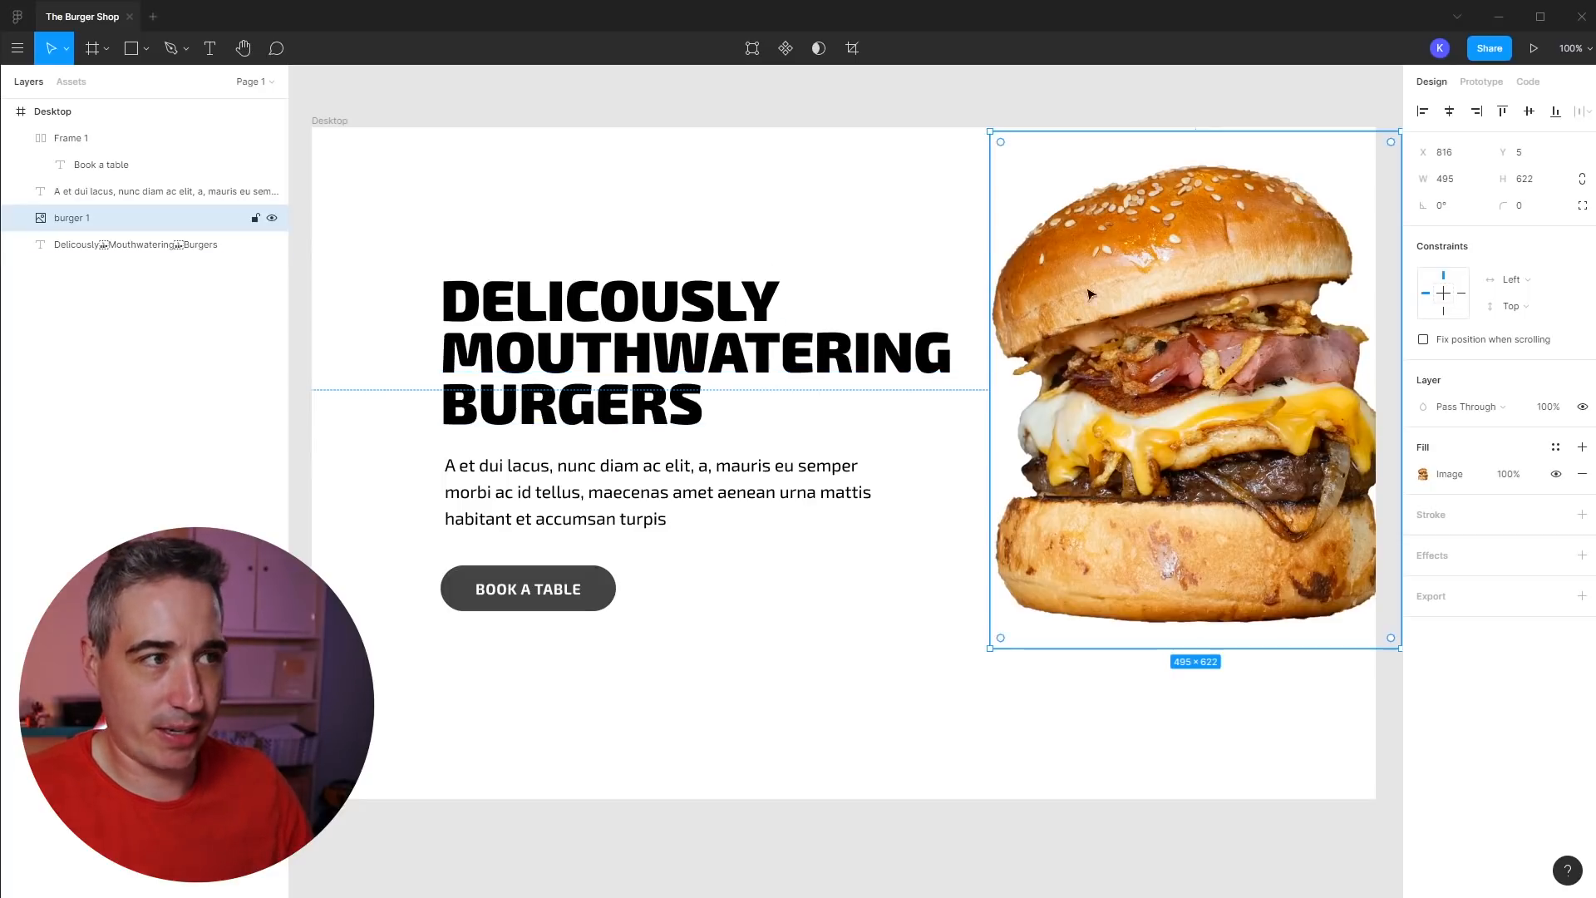
- Try scaling the burger image down to about 279 × 351 and place it beside the headline
{"action": "key", "text": "k"}
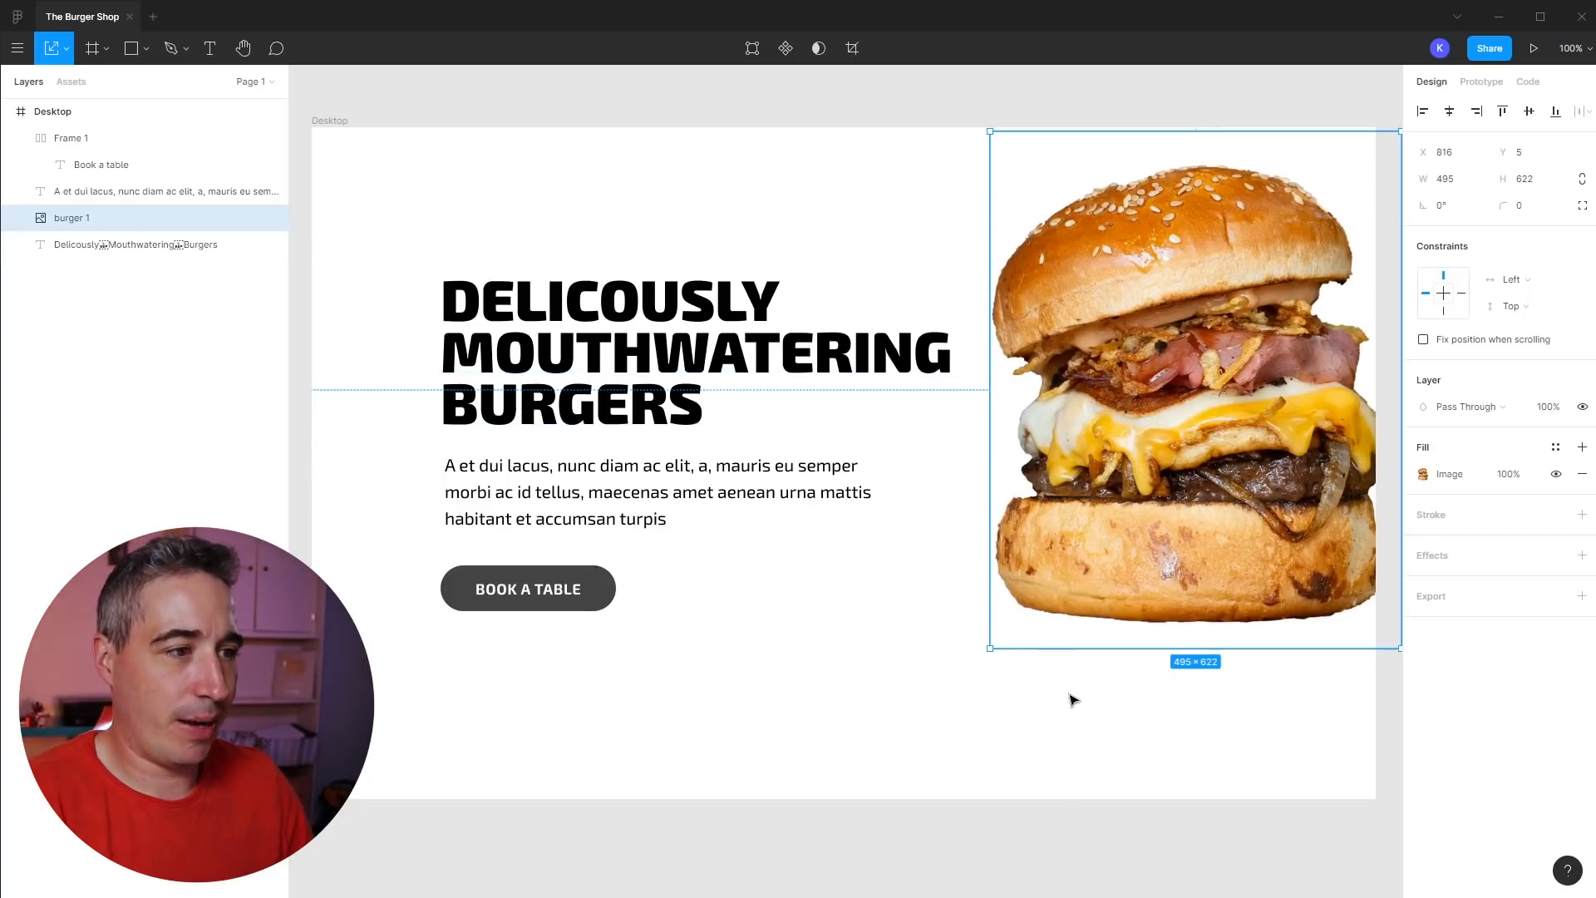
{"action": "left_click_drag", "start_coordinate": [1007, 636], "coordinate": [1144, 463]}
{"action": "key", "text": "v"}
{"action": "left_click_drag", "start_coordinate": [1271, 396], "coordinate": [1140, 424]}
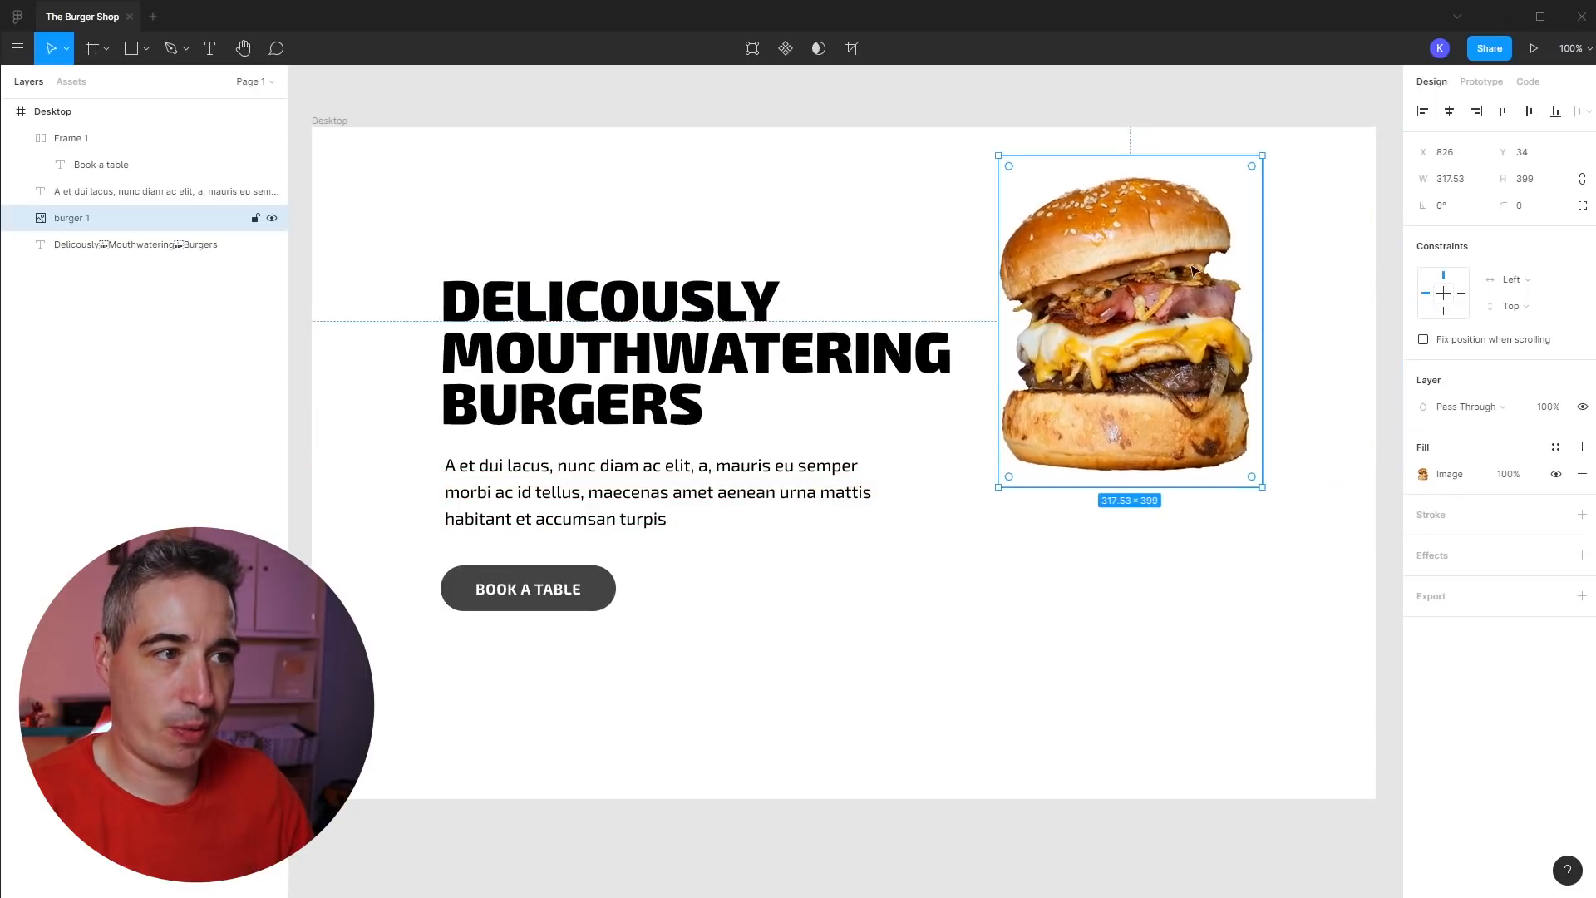
{"action": "key", "text": "k"}
{"action": "left_click_drag", "start_coordinate": [1257, 156], "coordinate": [1224, 196]}
{"action": "left_click_drag", "start_coordinate": [1140, 382], "coordinate": [1132, 373]}
- Try filling the headline with colors sampled from the burger image, F8CD33 and B05E58, and undo both
{"action": "left_click", "coordinate": [573, 339]}
{"action": "key", "text": "i"}
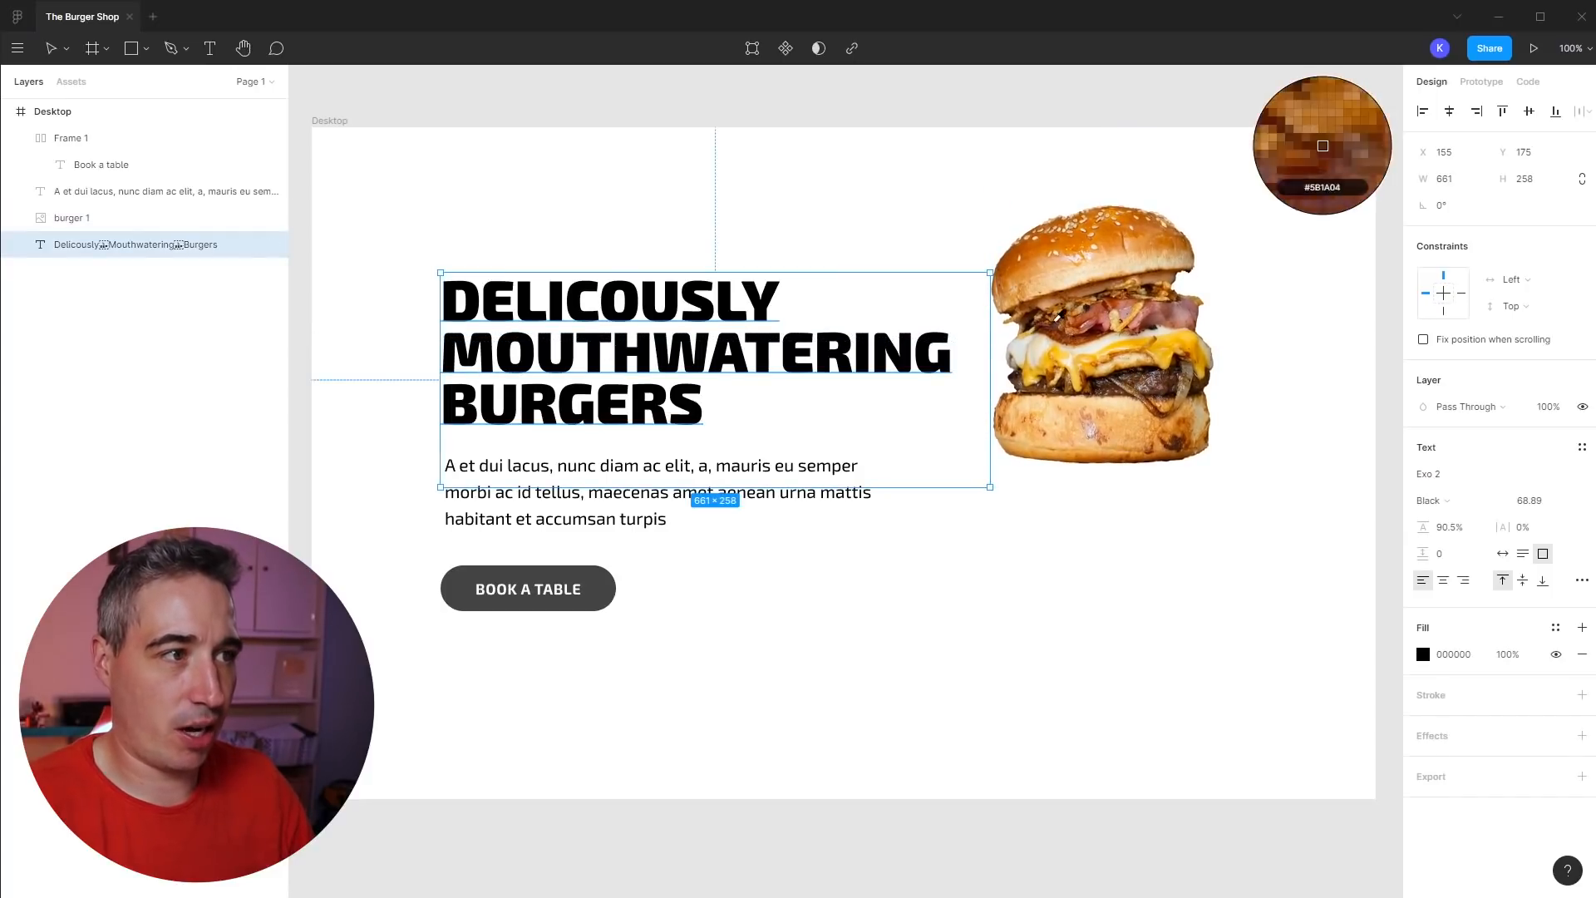
{"action": "left_click", "coordinate": [1061, 351]}
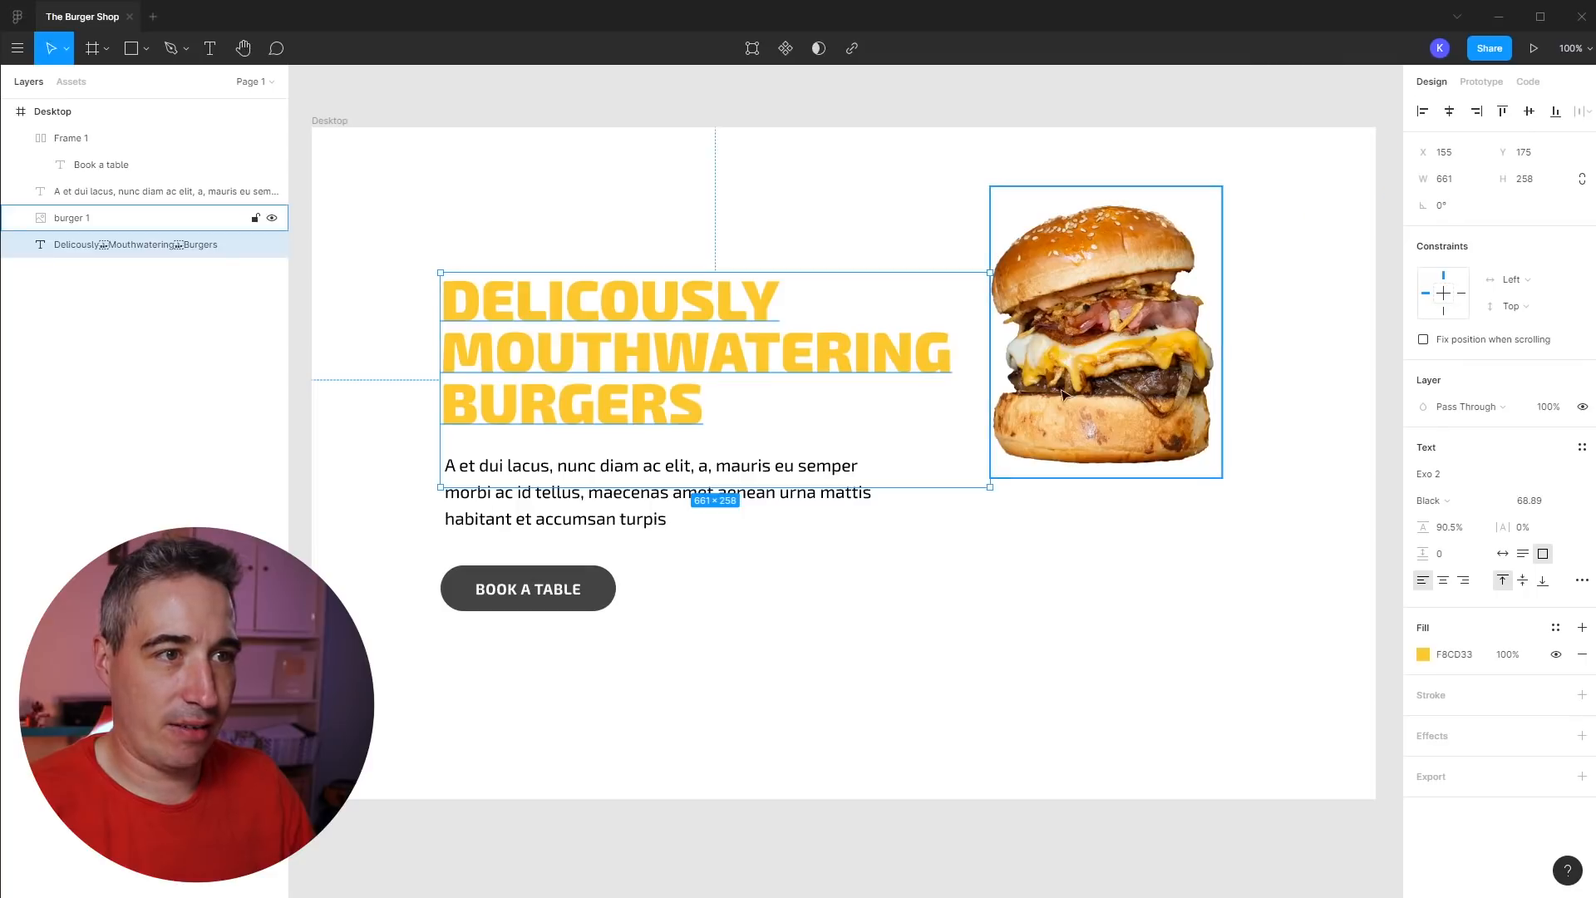
{"action": "key", "text": "i"}
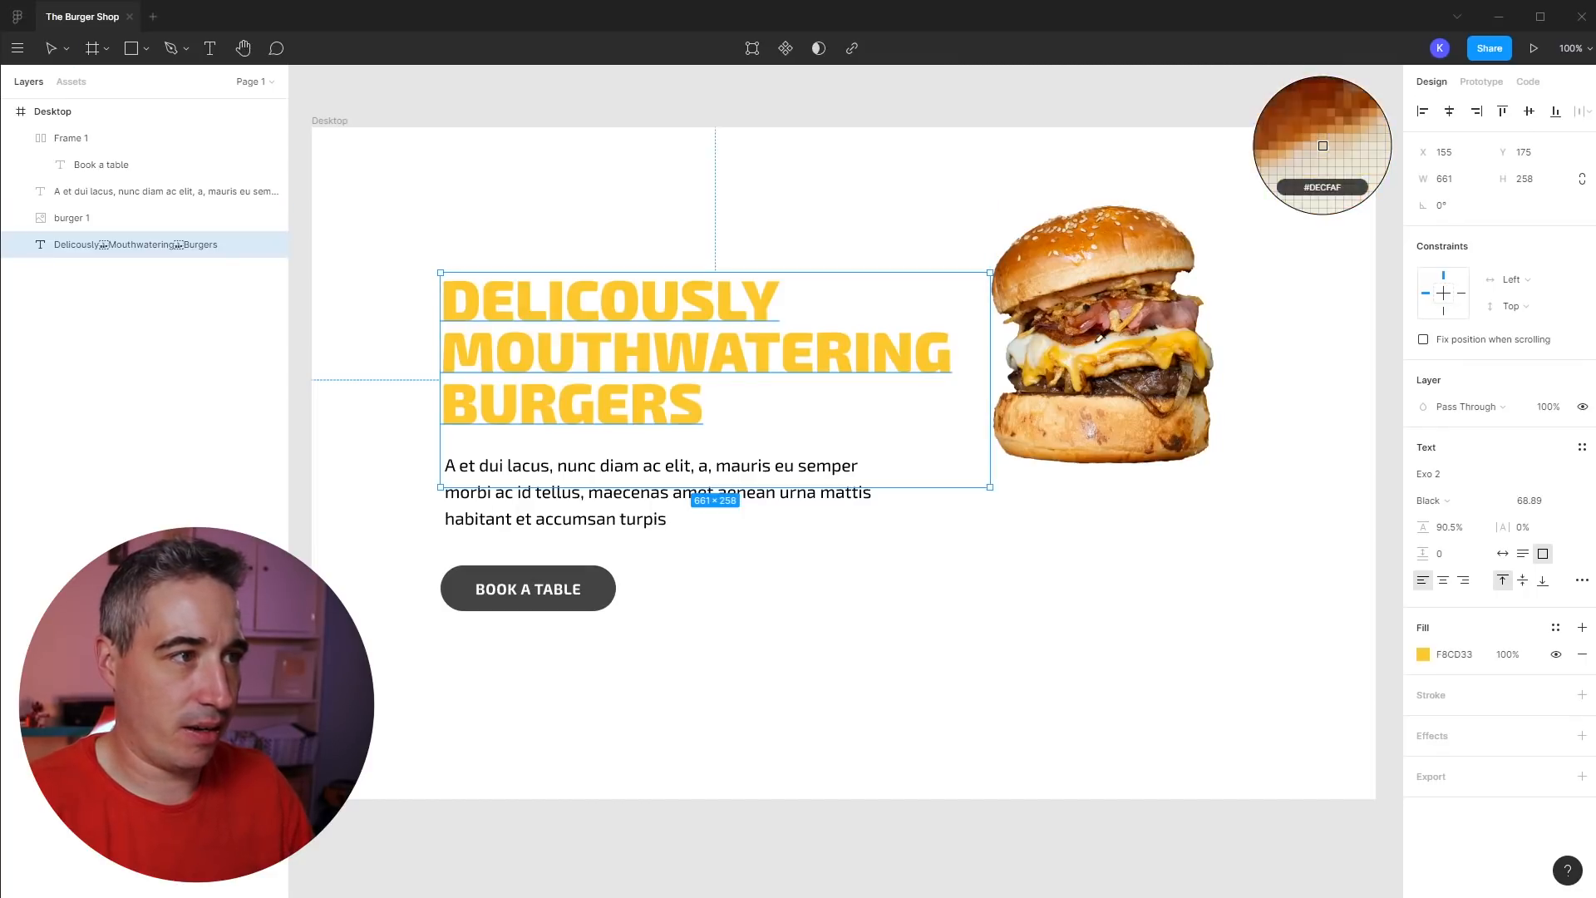
{"action": "left_click", "coordinate": [1096, 325]}
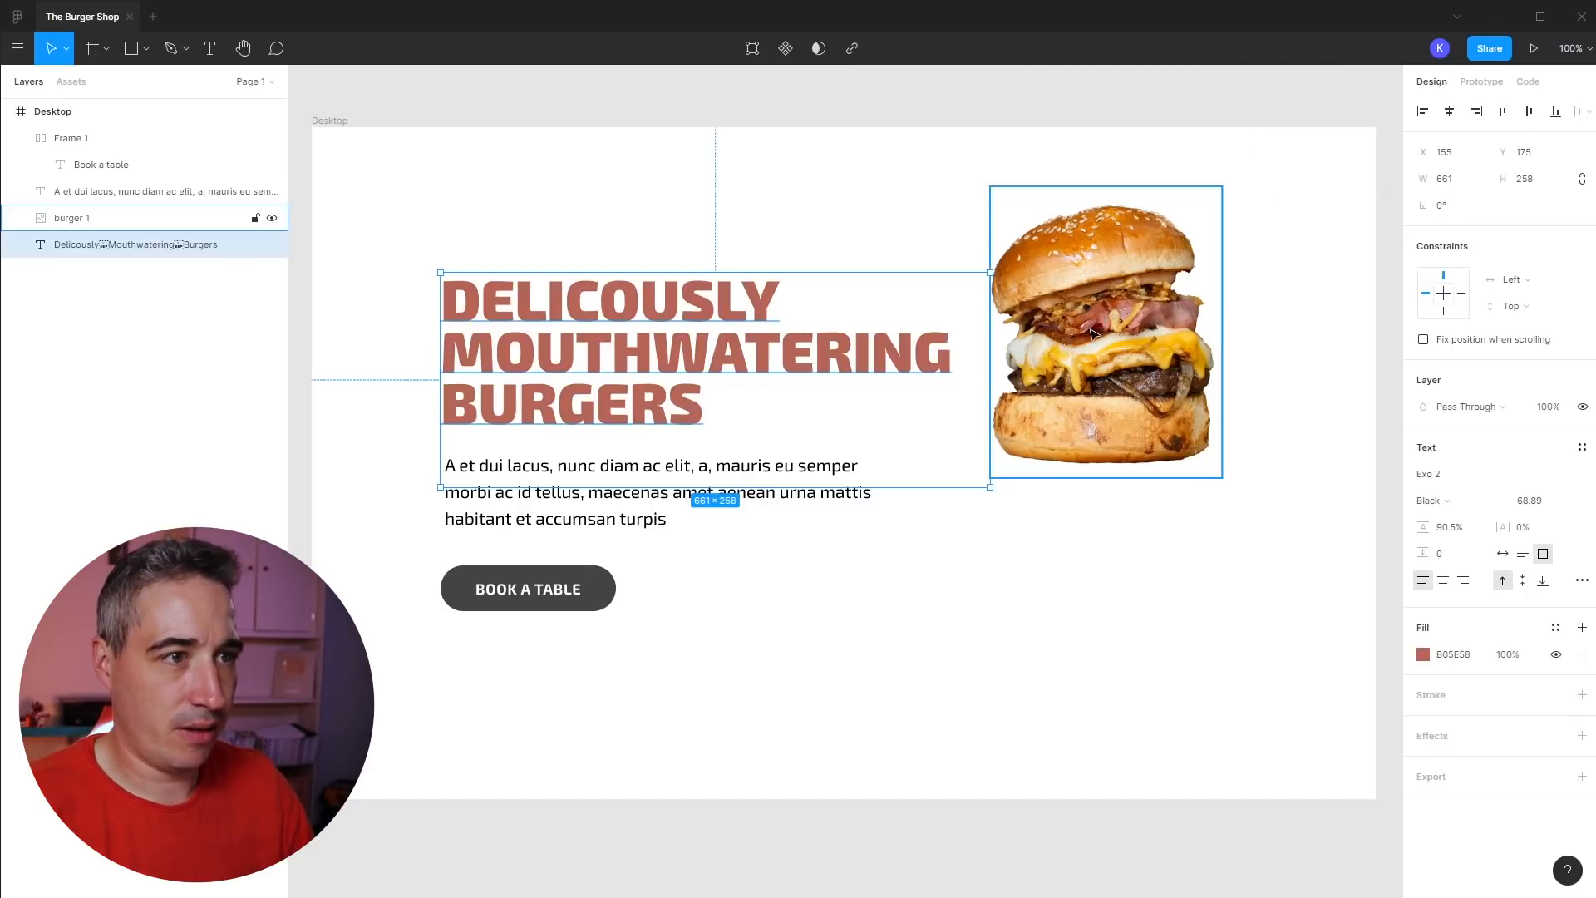
{"action": "key", "text": "ctrl+z"}
{"action": "key", "text": "ctrl+z"}
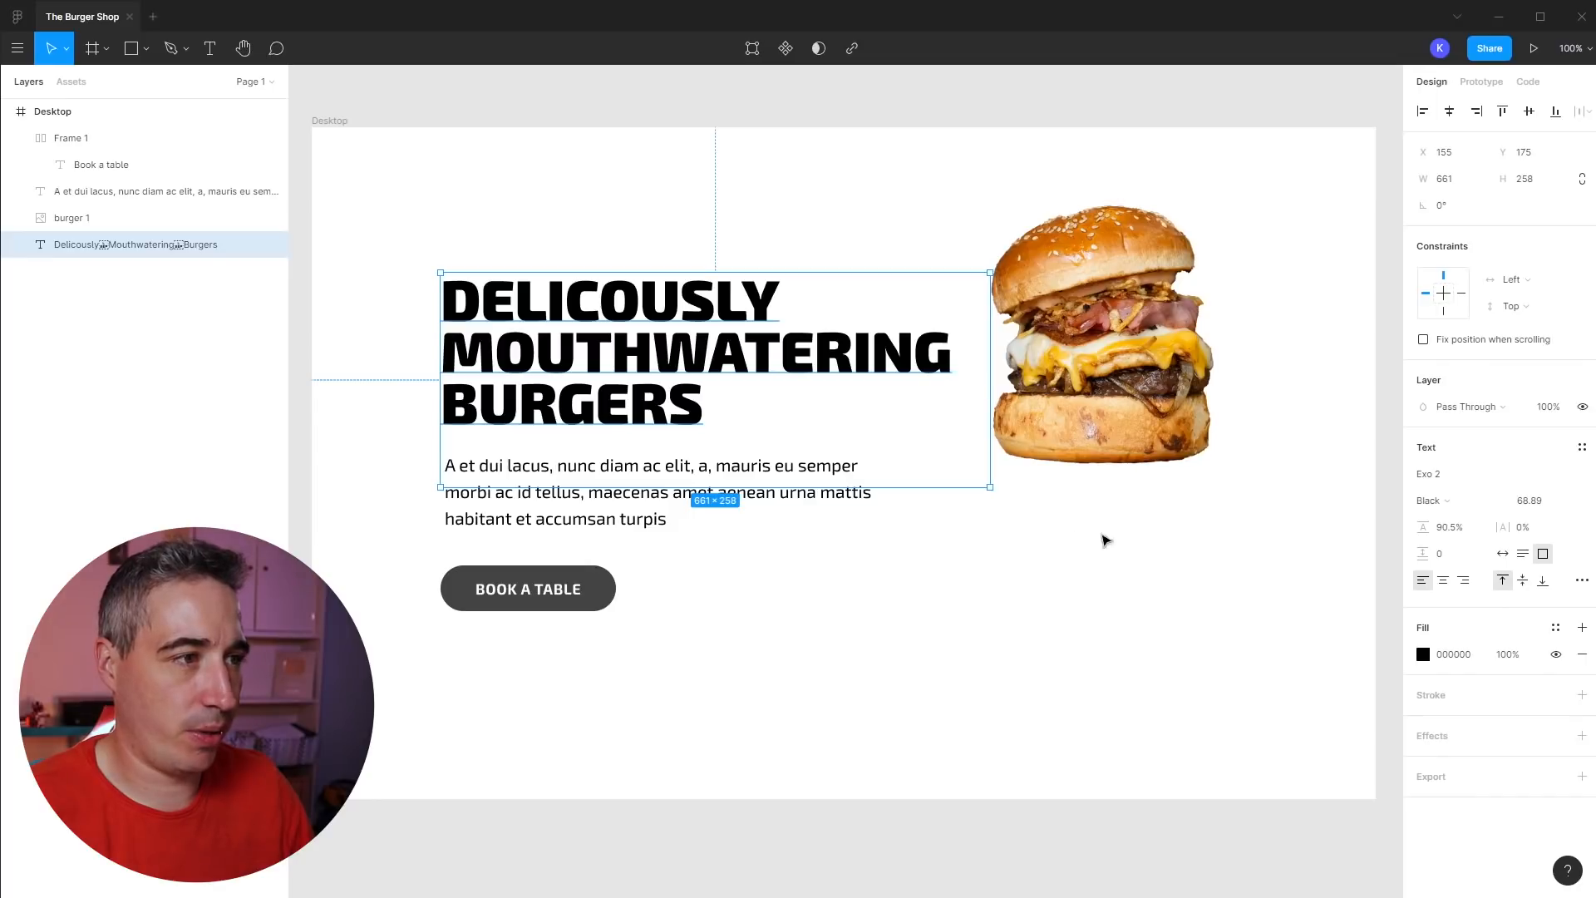
- Scale the burger image up to about 738 × 927 and position it at X 816, Y -7, cropped by the frame
{"action": "left_click", "coordinate": [1151, 549]}
{"action": "left_click", "coordinate": [1134, 475]}
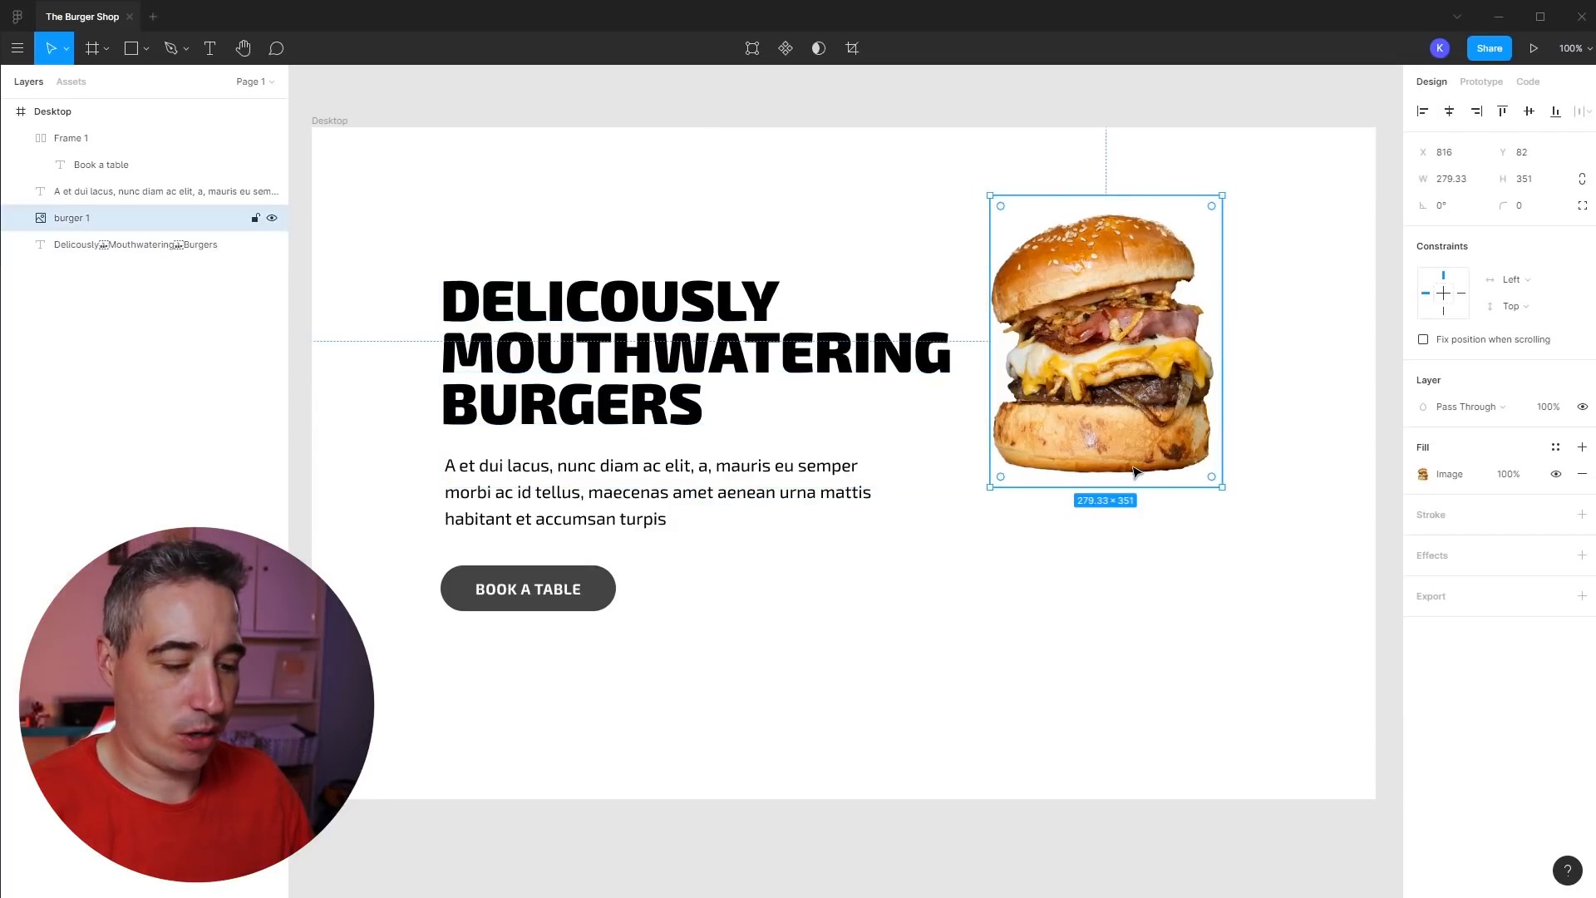
{"action": "left_click_drag", "start_coordinate": [1212, 490], "coordinate": [1241, 665]}
{"action": "left_click_drag", "start_coordinate": [1143, 597], "coordinate": [1227, 654]}
{"action": "left_click_drag", "start_coordinate": [918, 779], "coordinate": [895, 731]}
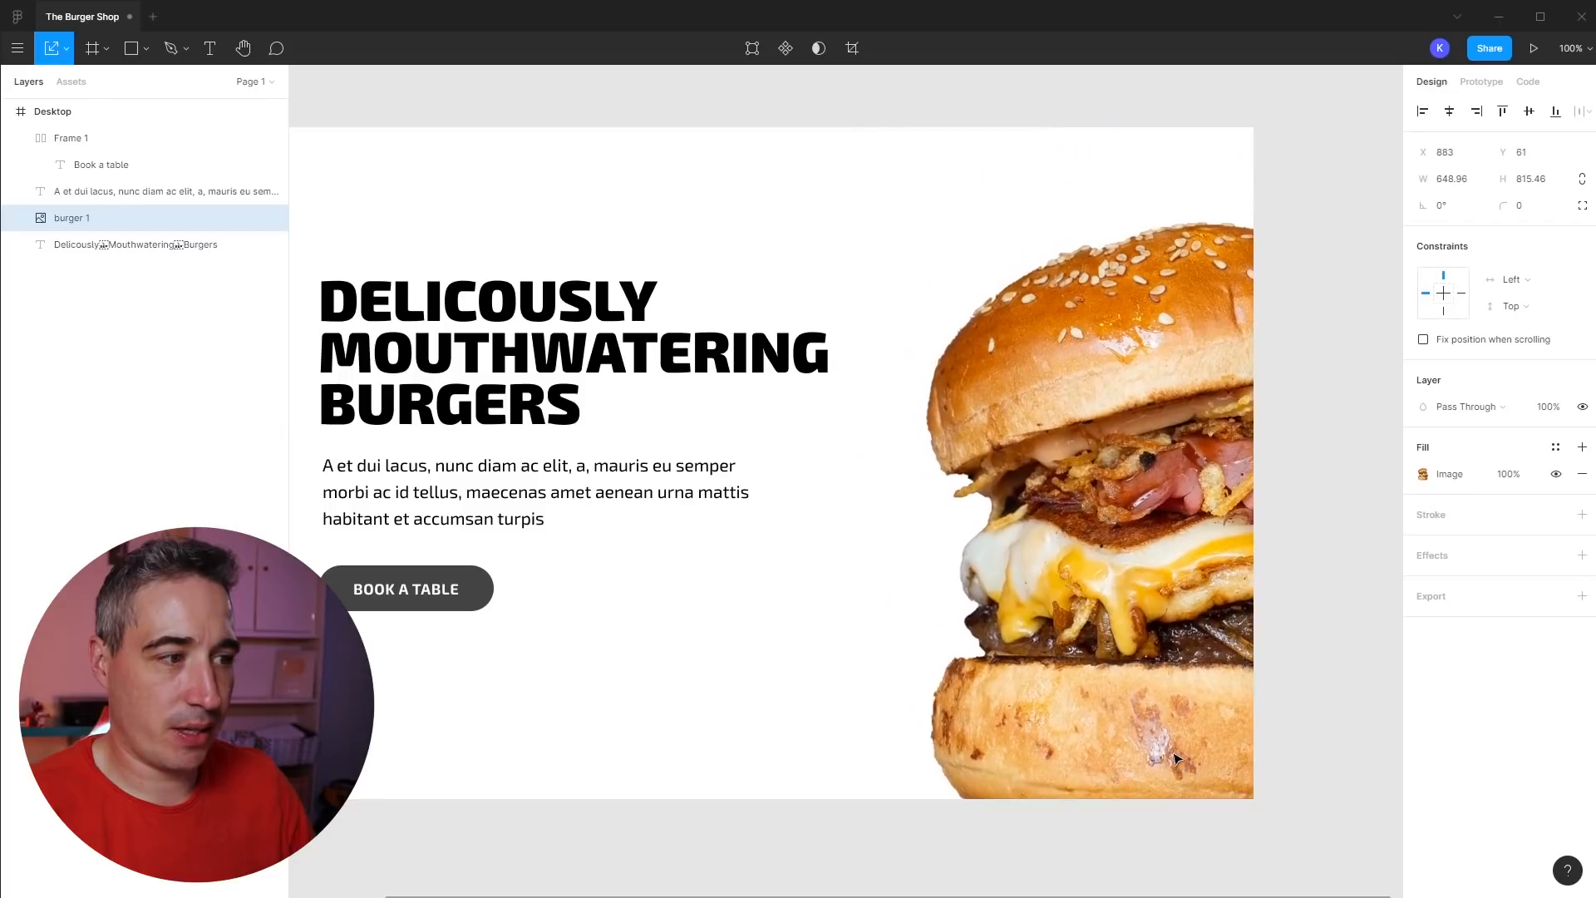
{"action": "left_click_drag", "start_coordinate": [926, 183], "coordinate": [853, 138]}
{"action": "left_click_drag", "start_coordinate": [1092, 301], "coordinate": [1106, 336]}
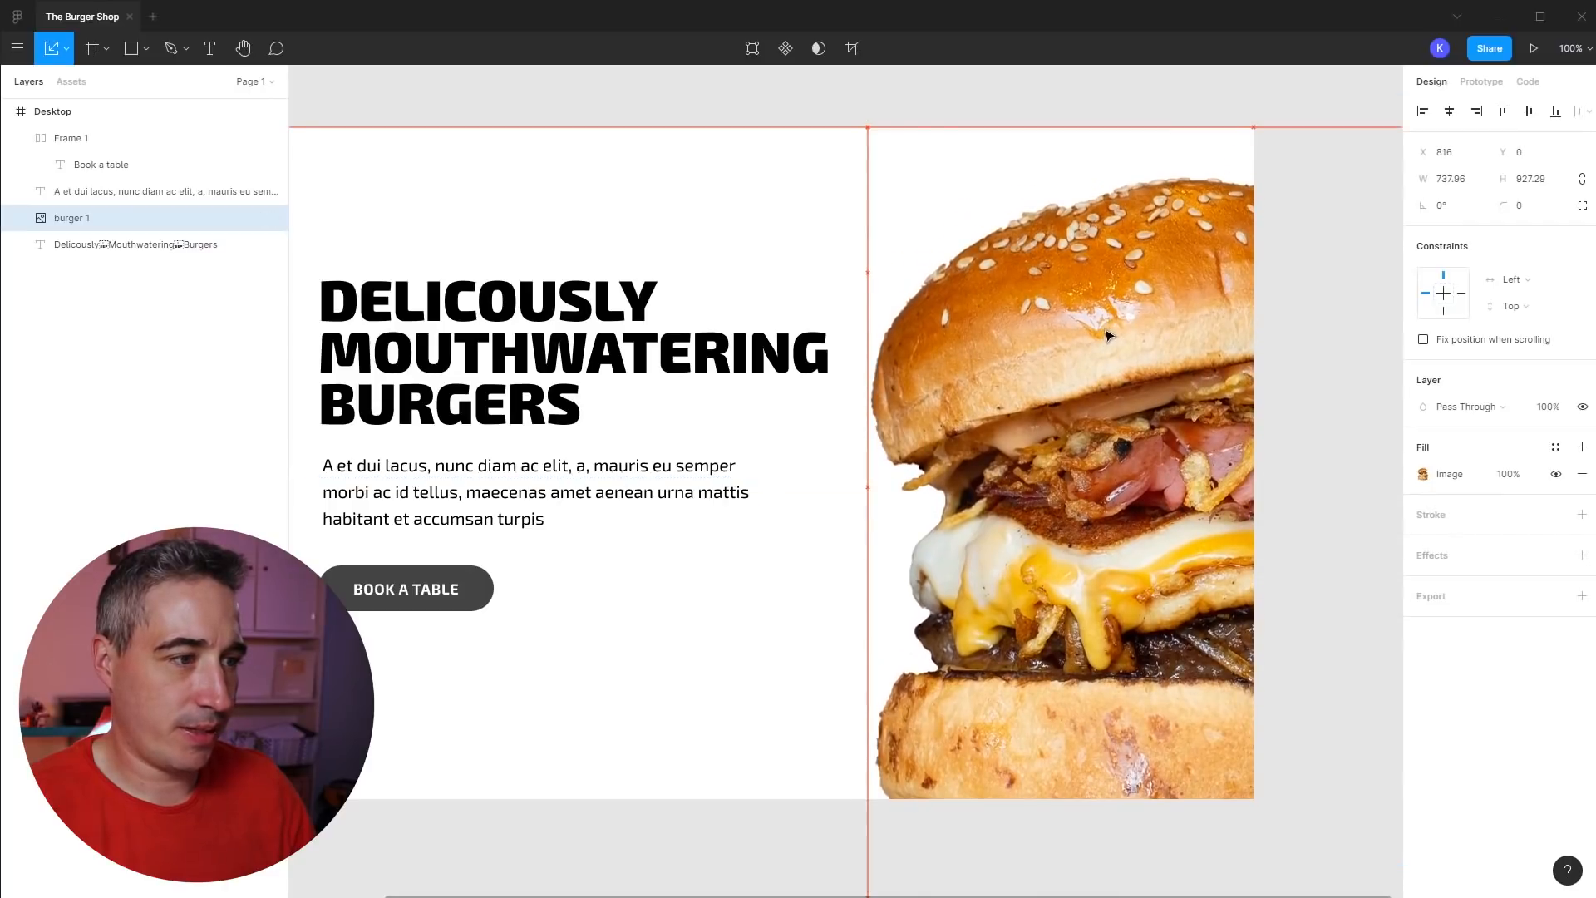
{"action": "scroll", "coordinate": [772, 513], "scroll_direction": "left", "scroll_amount": 3}
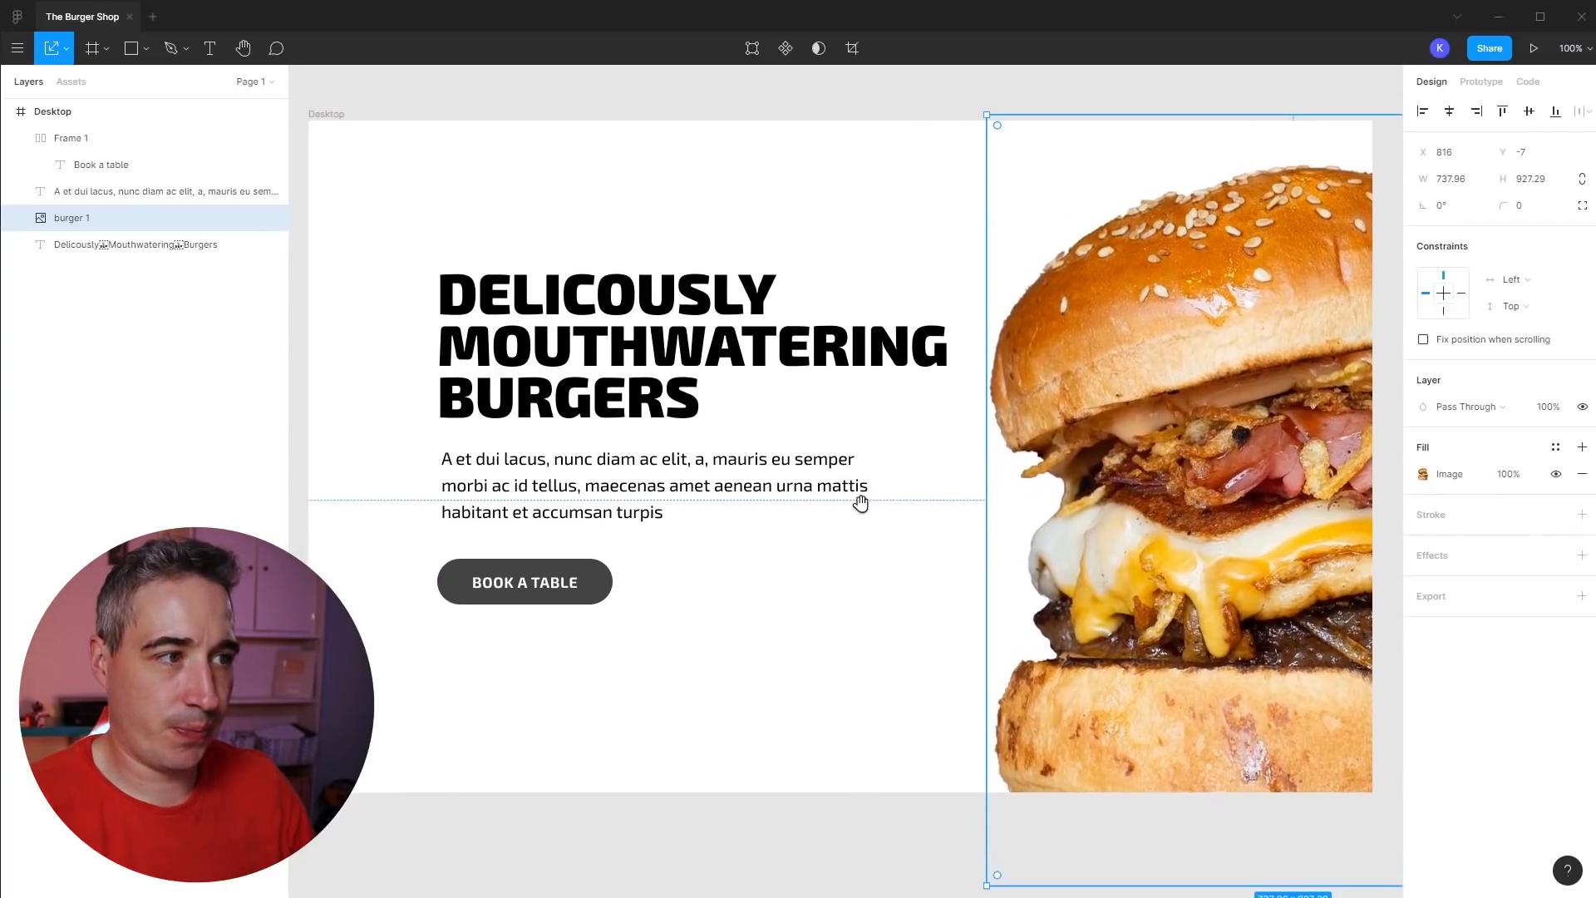
{"action": "left_click", "coordinate": [881, 647]}
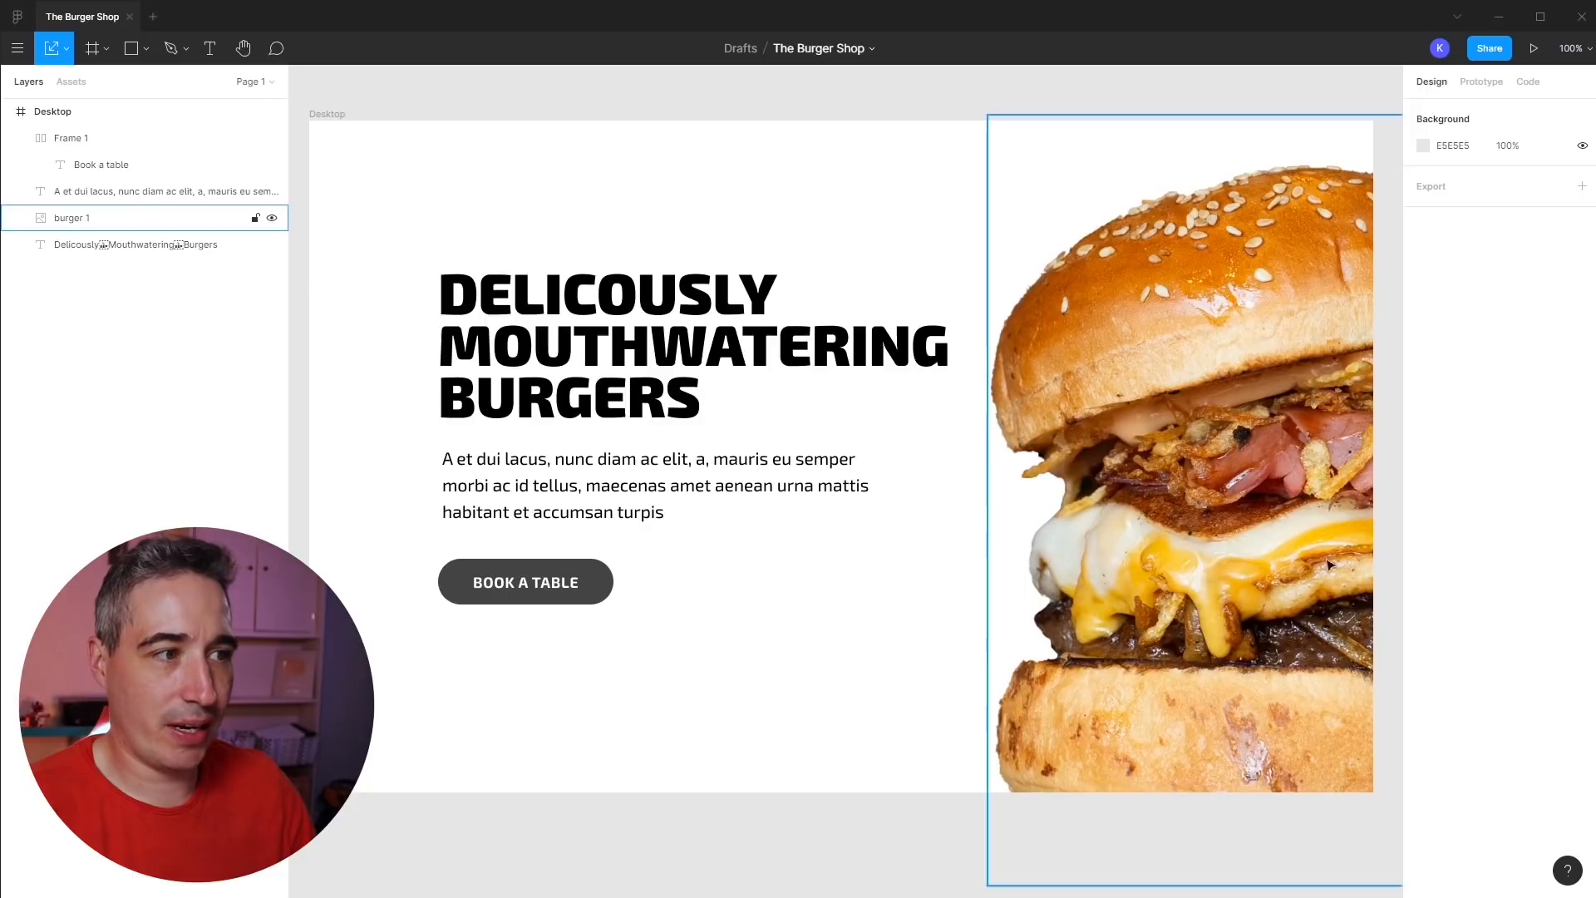
- Move the headline, paragraph and button together about 26 px down to balance them against the burger
{"action": "left_click_drag", "start_coordinate": [473, 670], "coordinate": [682, 394]}
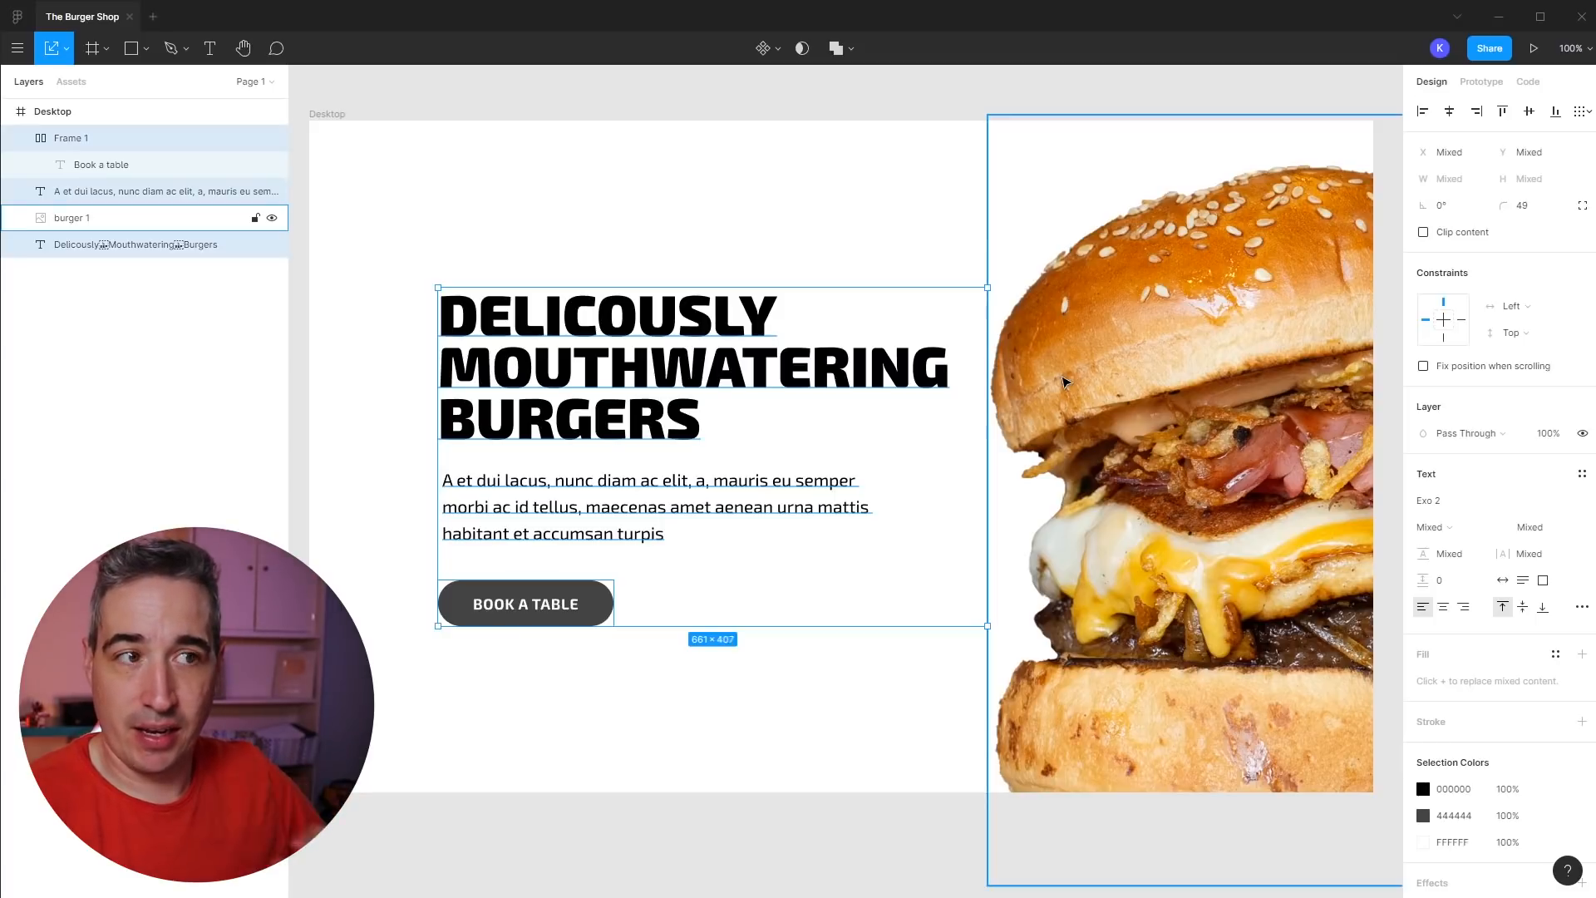
{"action": "left_click", "coordinate": [723, 224]}
{"action": "left_click_drag", "start_coordinate": [642, 233], "coordinate": [550, 717]}
{"action": "left_click", "coordinate": [549, 716]}
{"action": "left_click_drag", "start_coordinate": [636, 692], "coordinate": [634, 708]}
- Draw a 1280 × 136 rectangle across the top of the Desktop frame at X 0, Y 0
{"action": "key", "text": "ctrl+minus"}
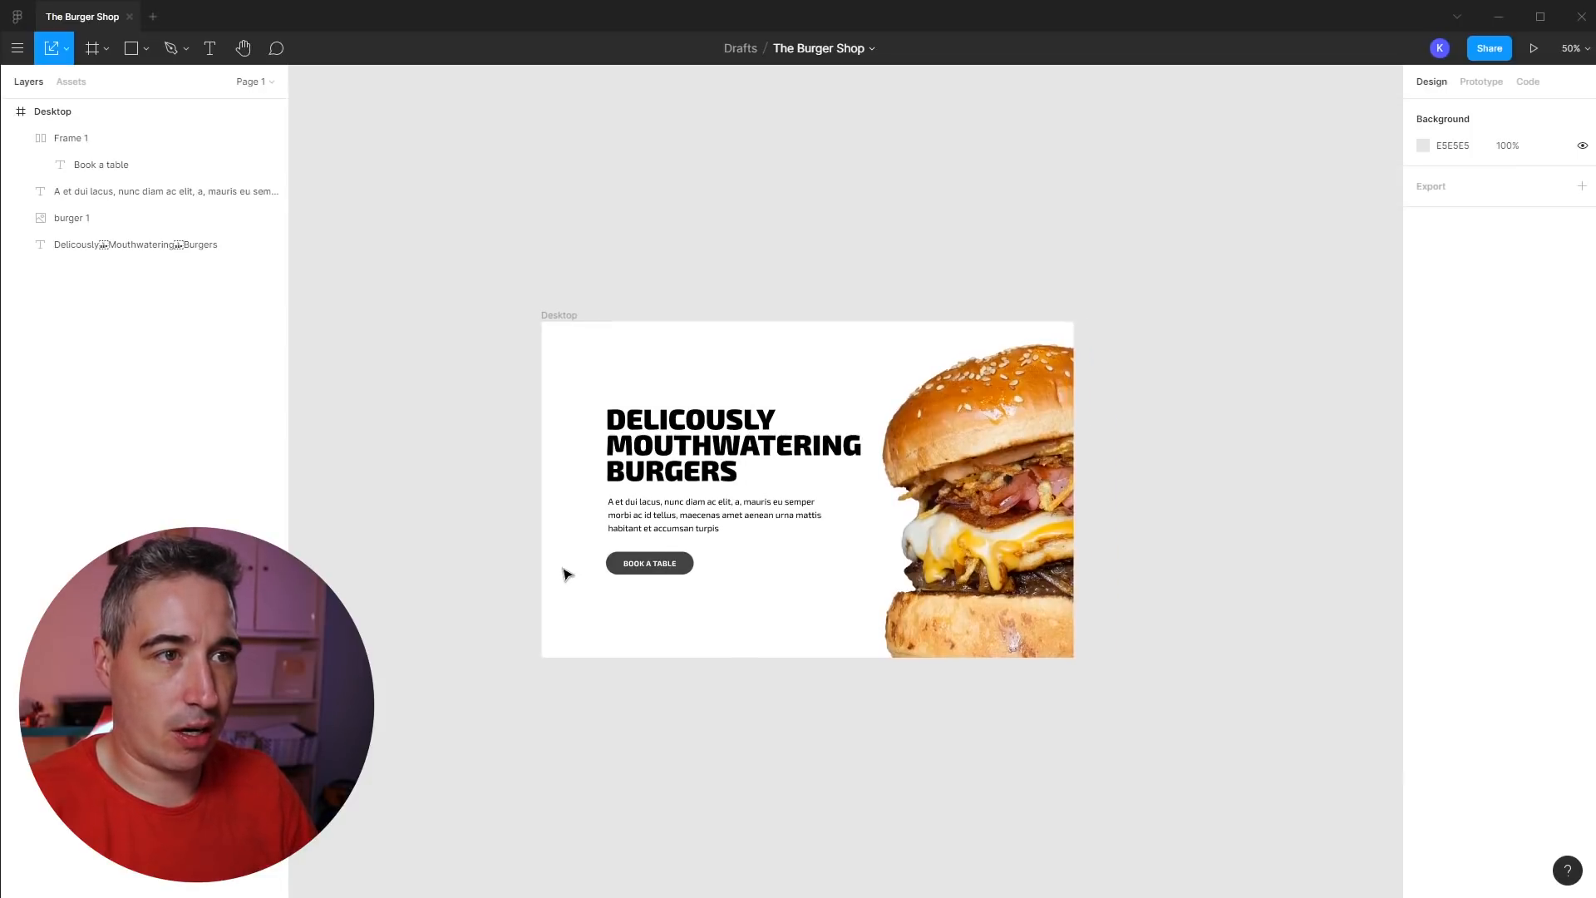
{"action": "key", "text": "r"}
{"action": "mouse_move", "coordinate": [543, 321]}
{"action": "left_mouse_down"}
{"action": "mouse_move", "coordinate": [884, 371]}
{"action": "mouse_move", "coordinate": [1073, 377]}
{"action": "left_mouse_up"}
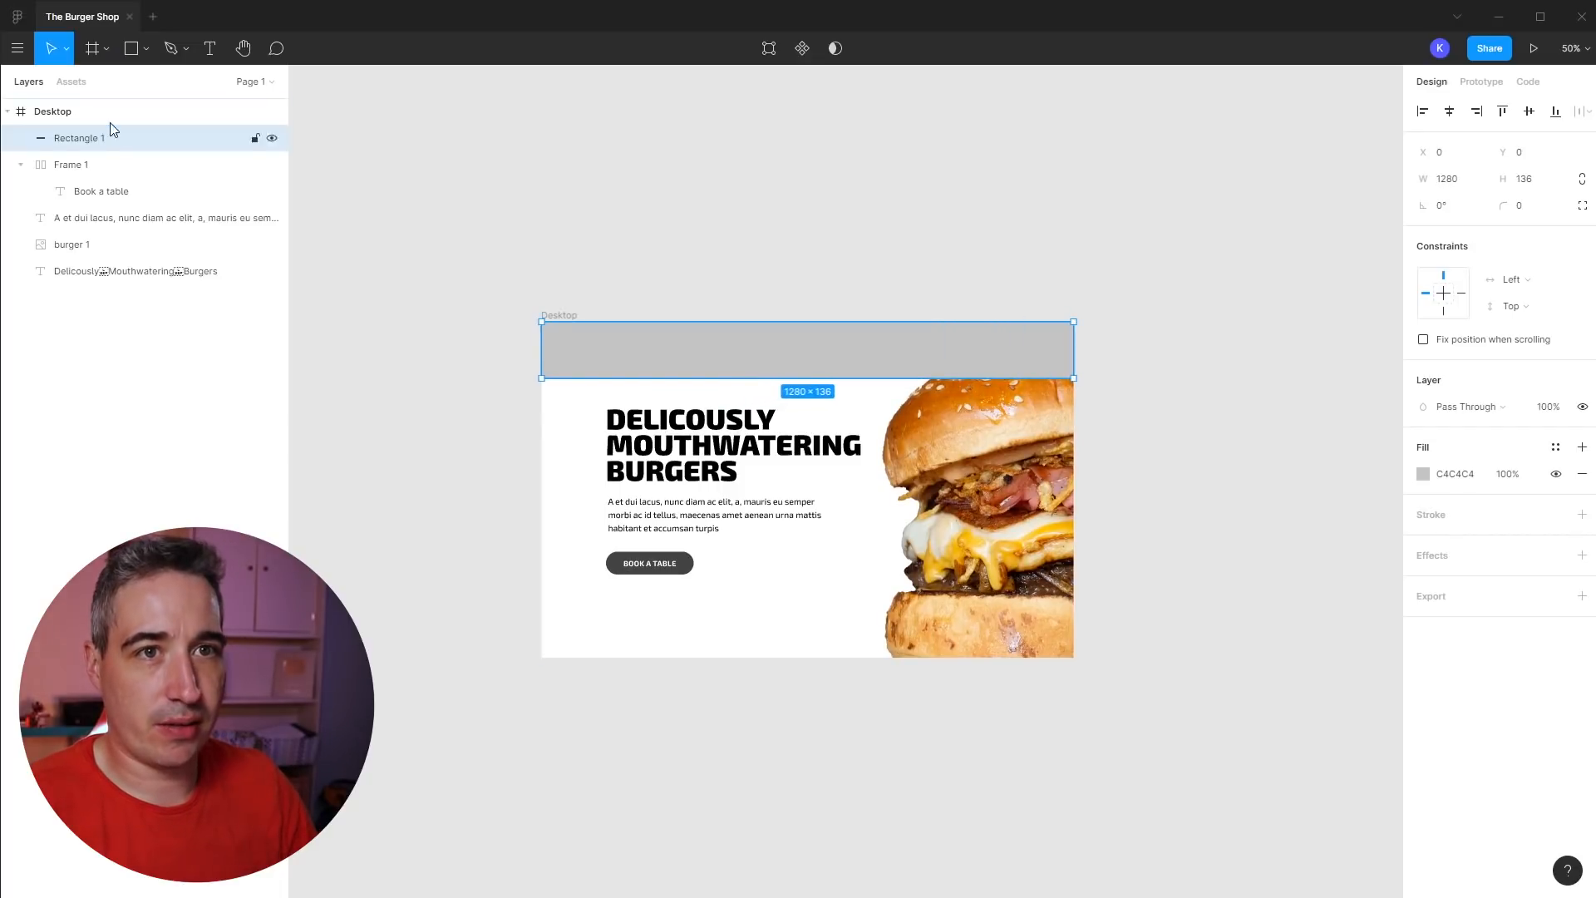
- Rename the rectangle layer "navigation" and place it beneath all other layers in the Desktop frame
{"action": "double_click", "coordinate": [95, 137]}
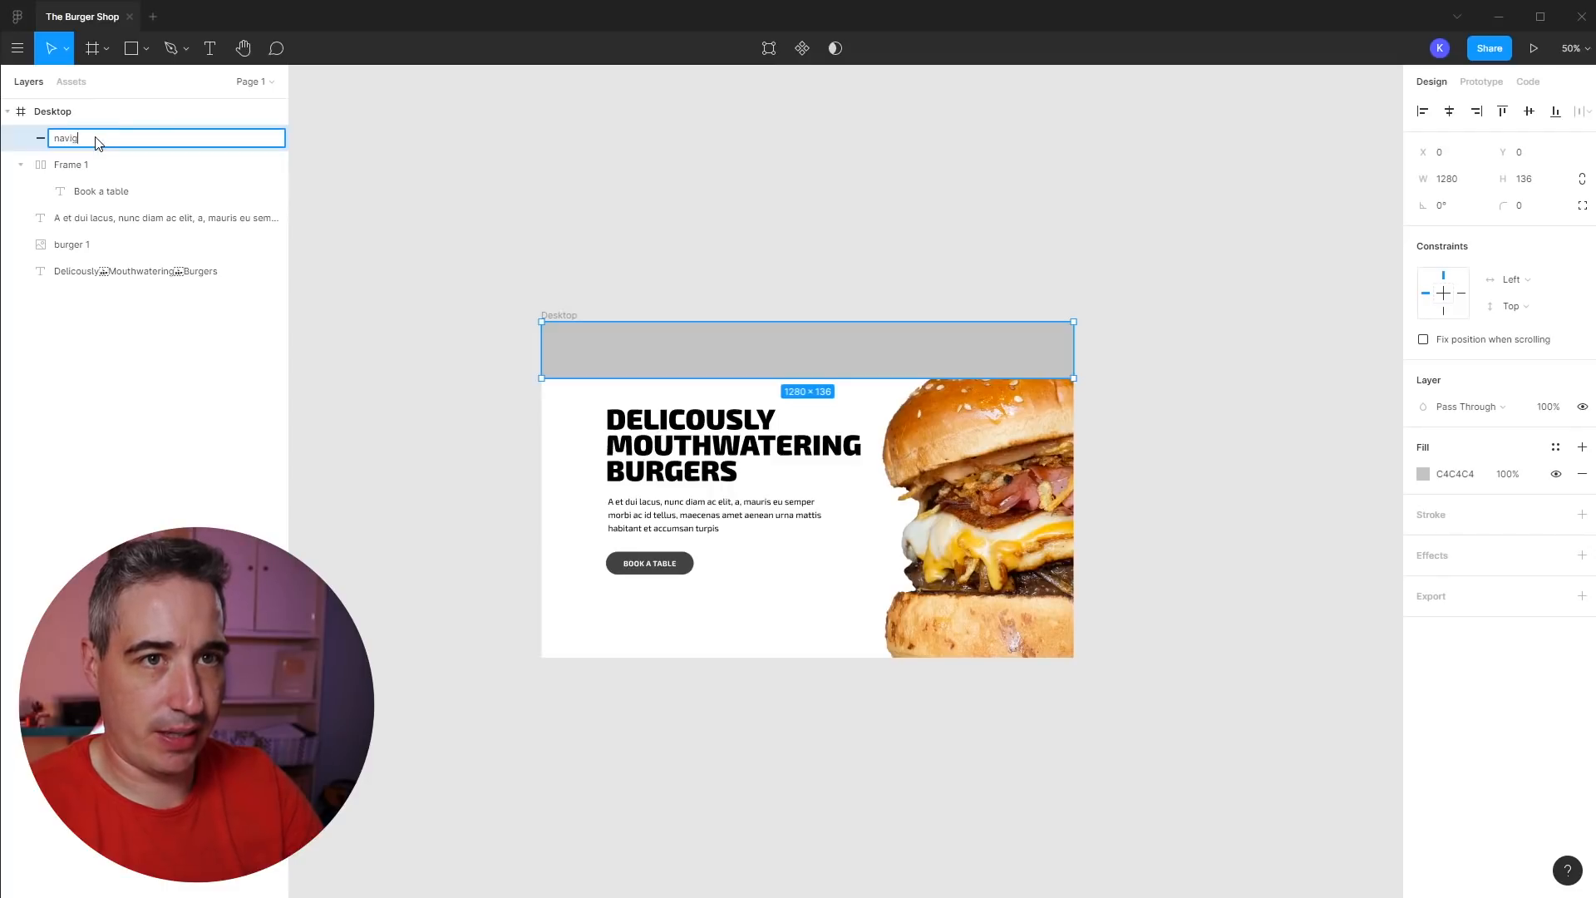
{"action": "type", "text": "navigation"}
{"action": "key", "text": "Return"}
{"action": "left_click_drag", "start_coordinate": [95, 143], "coordinate": [117, 284]}
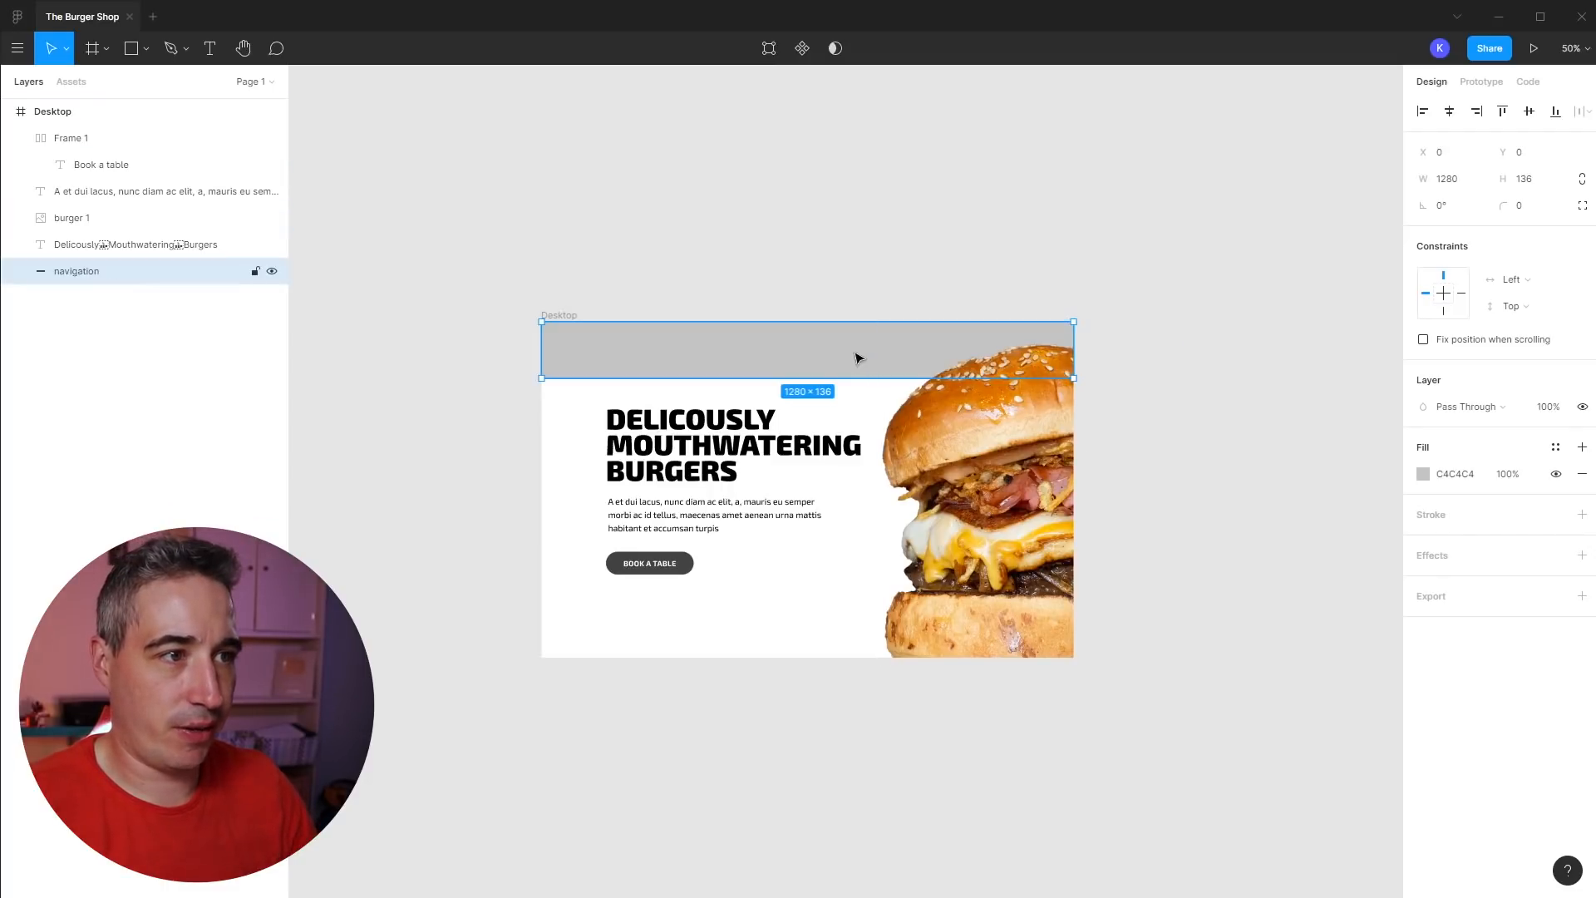
{"action": "left_click", "coordinate": [709, 296]}
- Duplicate the headline and place the copy over the navigation bar at X 39, Y 1
{"action": "left_click_drag", "start_coordinate": [478, 285], "coordinate": [1134, 541]}
{"action": "left_click_drag", "start_coordinate": [644, 553], "coordinate": [561, 309]}
{"action": "left_click", "coordinate": [640, 451]}
- Replace the headline copy's text with "the Burger Shop", one word per line
{"action": "double_click", "coordinate": [566, 314]}
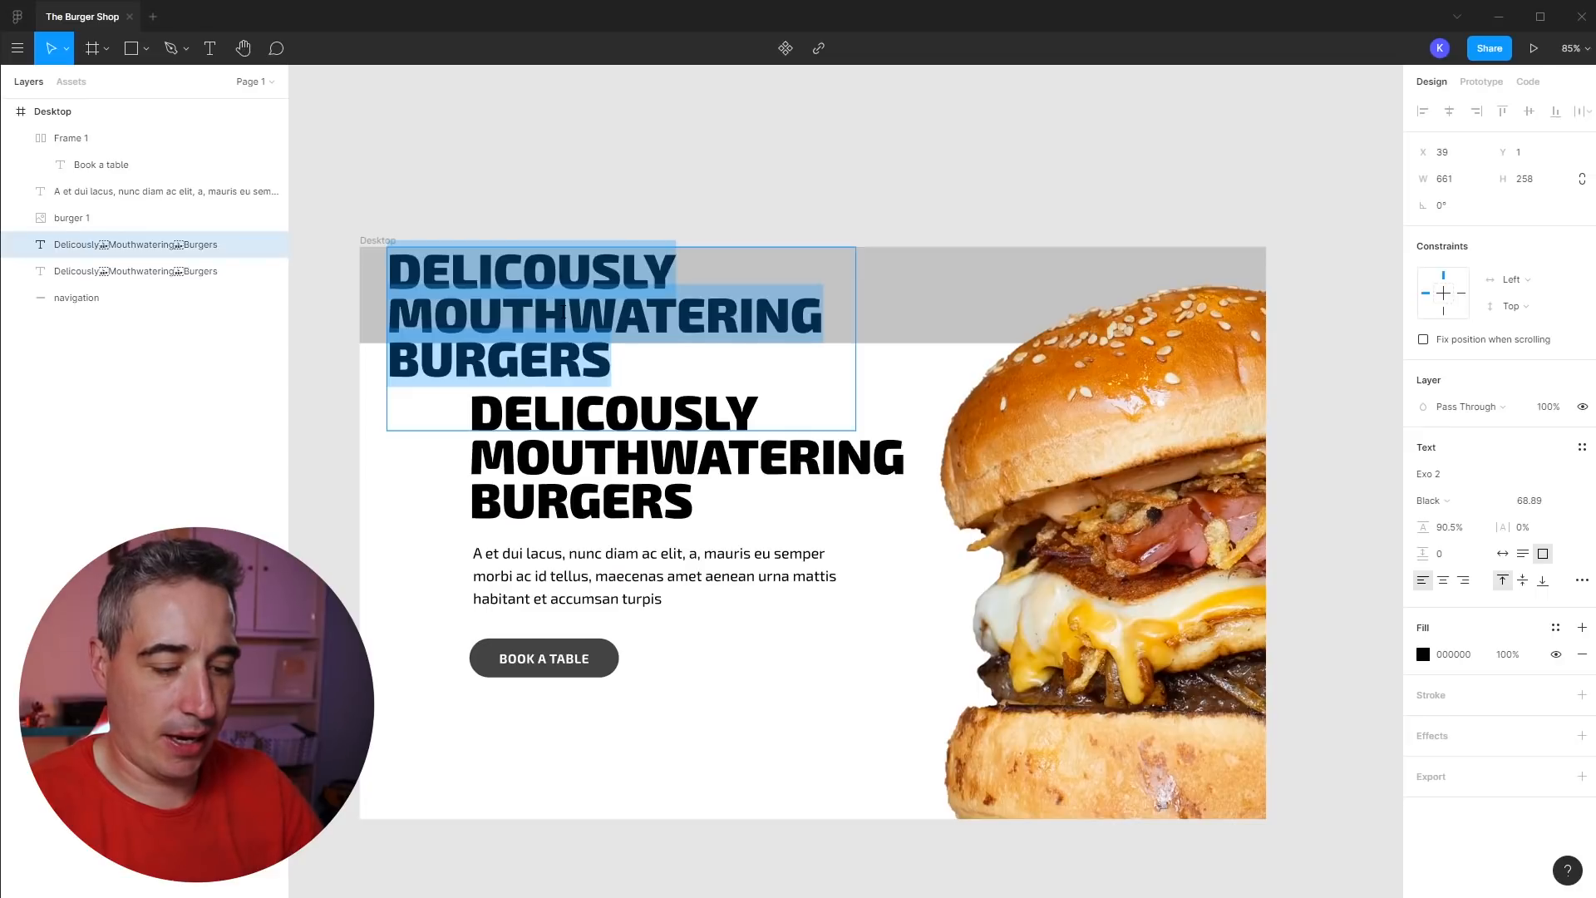
{"action": "type", "text": "the"}
{"action": "key", "text": "Return"}
{"action": "type", "text": "Burger"}
{"action": "key", "text": "Return"}
{"action": "type", "text": "Shop"}
{"action": "key", "text": "Escape"}
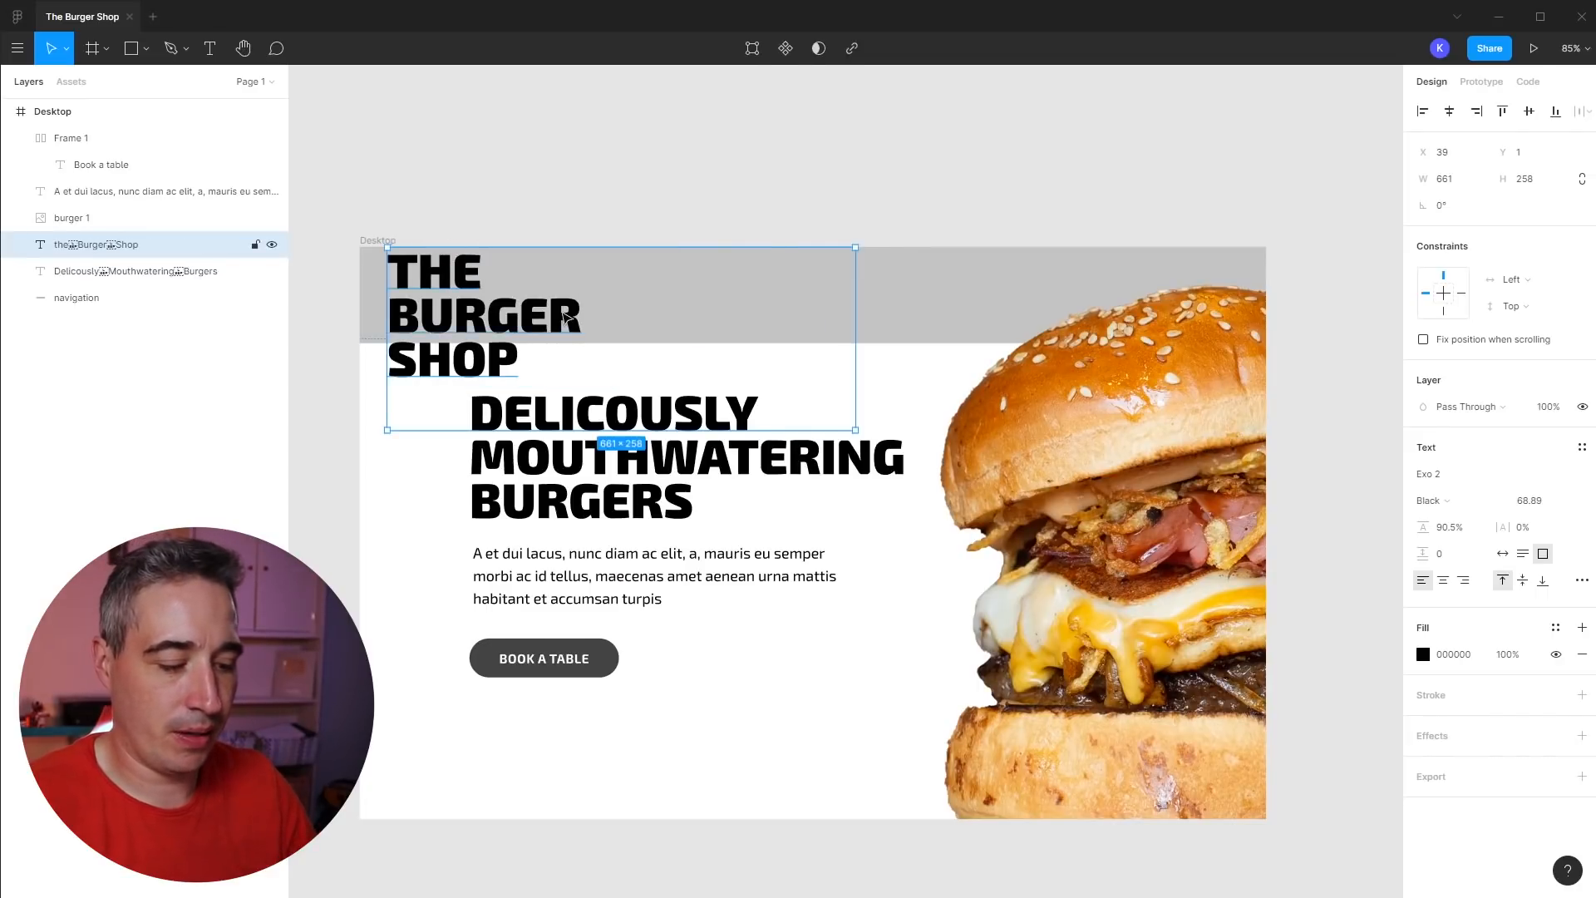
- Scale the logo text down to 93 × 60.69 at X 26, Y 17 and reduce the navigation bar's height to 100
{"action": "left_click_drag", "start_coordinate": [855, 430], "coordinate": [394, 282]}
{"action": "left_click", "coordinate": [598, 313]}
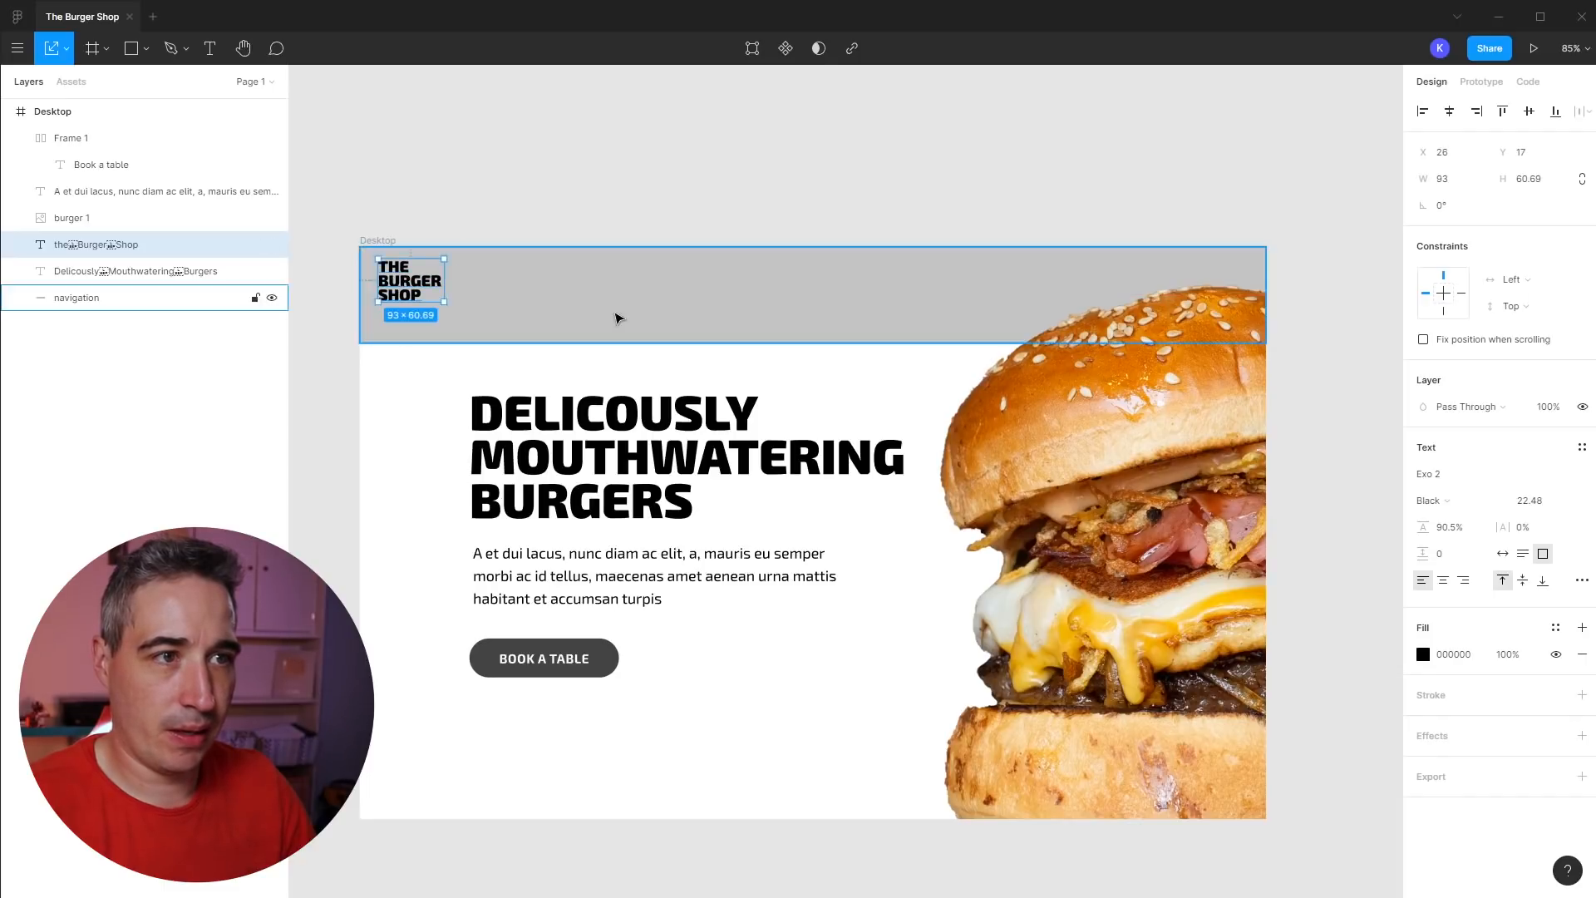
{"action": "mouse_move", "coordinate": [732, 337]}
{"action": "left_mouse_down"}
{"action": "mouse_move", "coordinate": [750, 348]}
{"action": "mouse_move", "coordinate": [733, 318]}
{"action": "left_mouse_up"}
{"action": "left_click", "coordinate": [734, 367]}
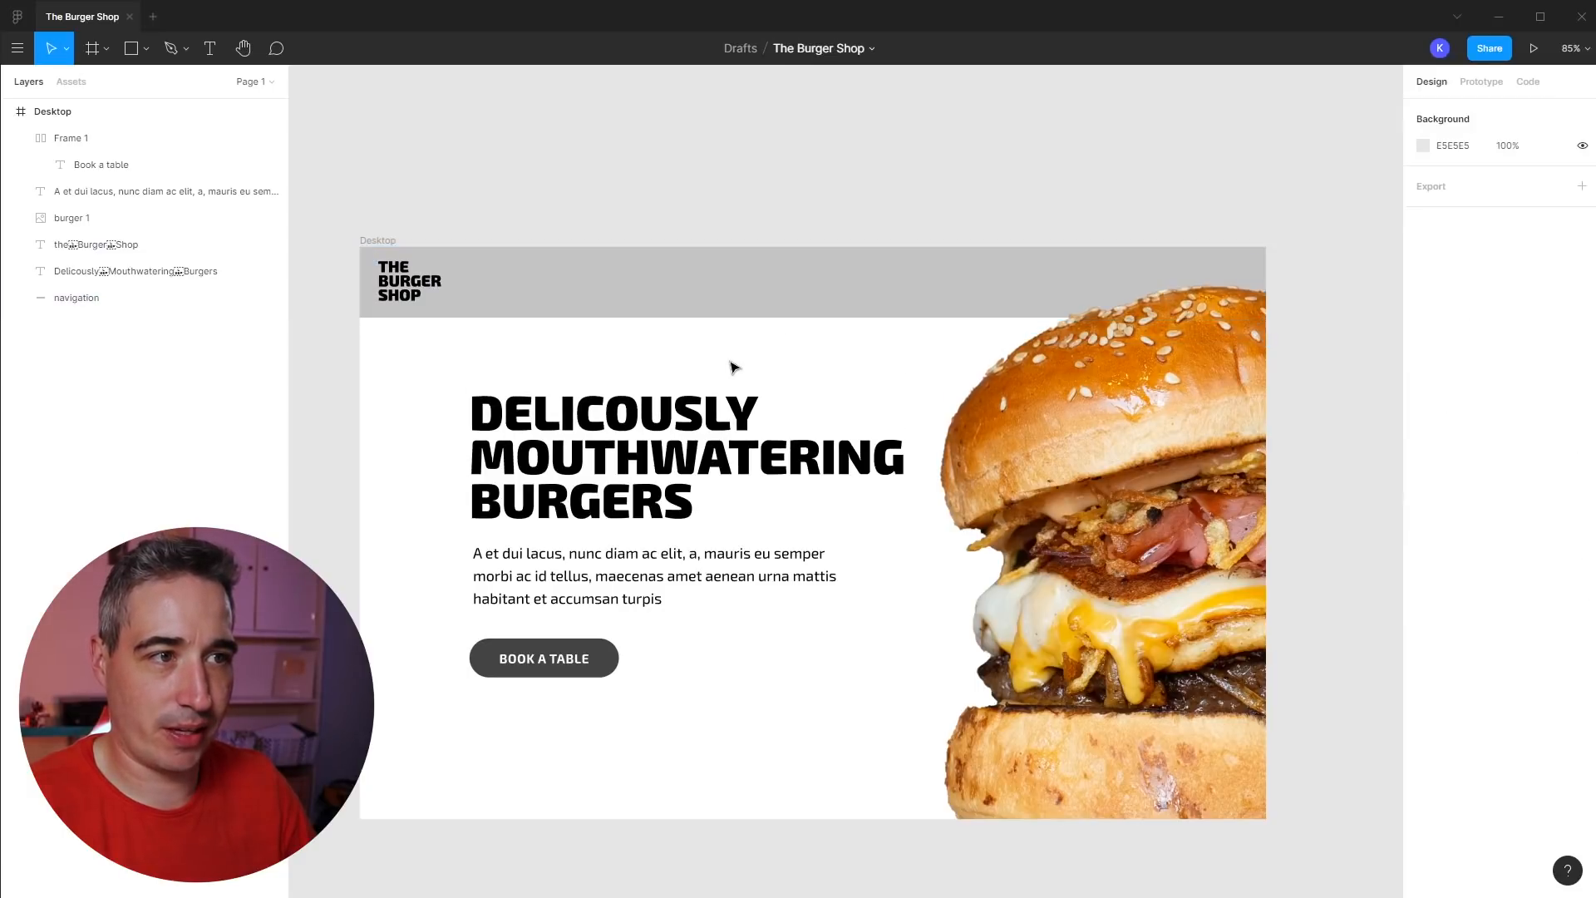
- Fill the navigation bar with a dark brown sampled from the burger image and shift its hue to reach 3A2001
{"action": "left_click", "coordinate": [405, 287]}
{"action": "left_click", "coordinate": [581, 297]}
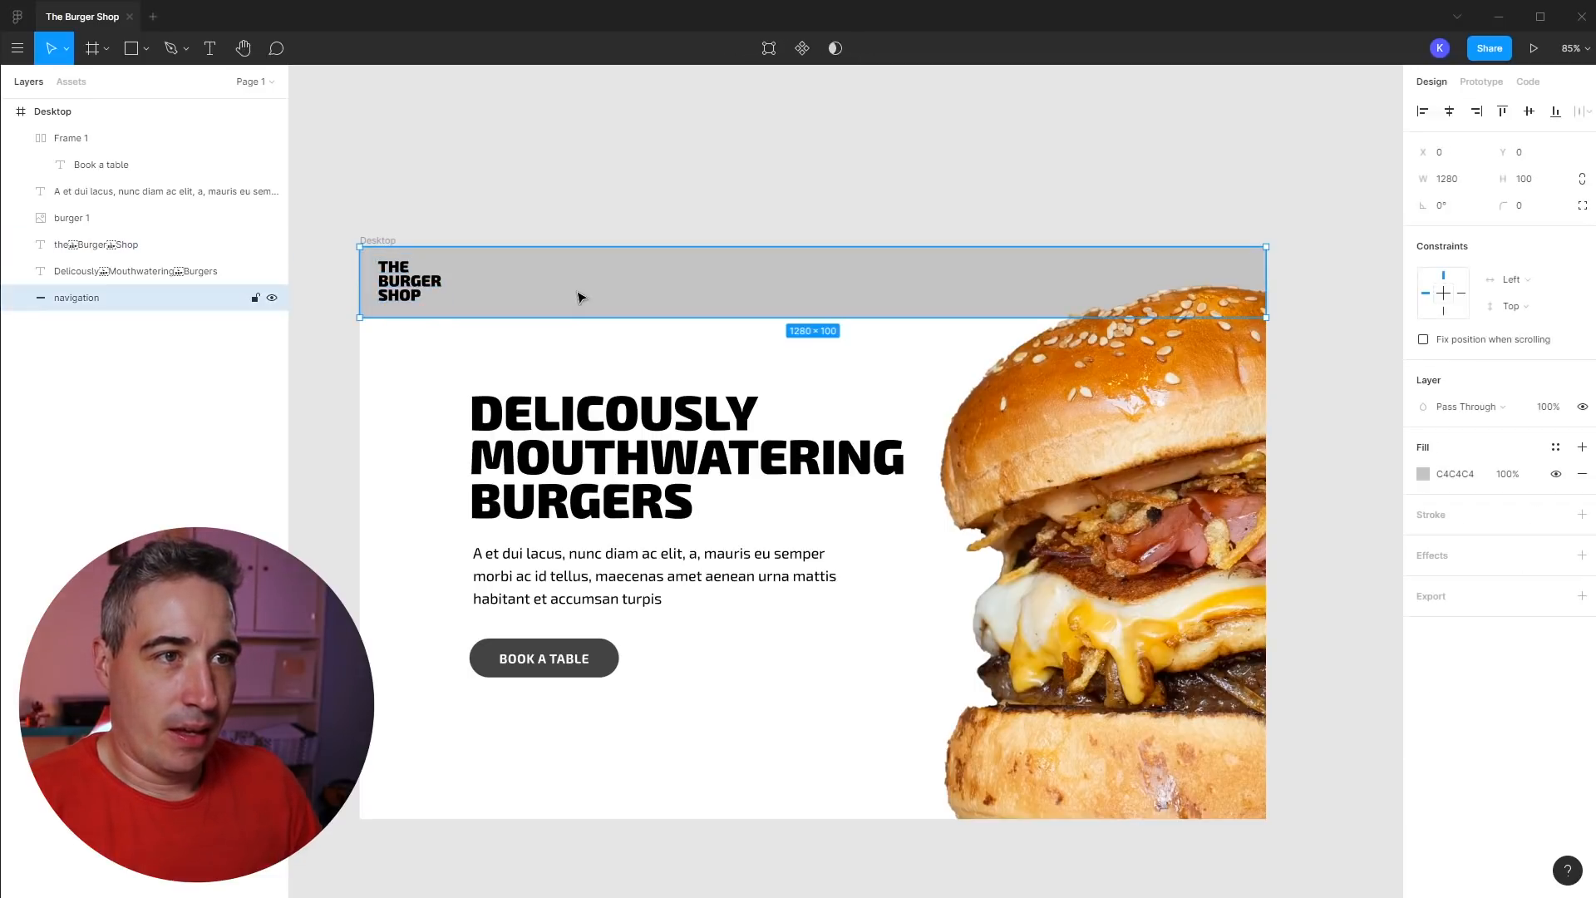
{"action": "left_click", "coordinate": [1423, 474]}
{"action": "left_click_drag", "start_coordinate": [1257, 604], "coordinate": [1172, 645]}
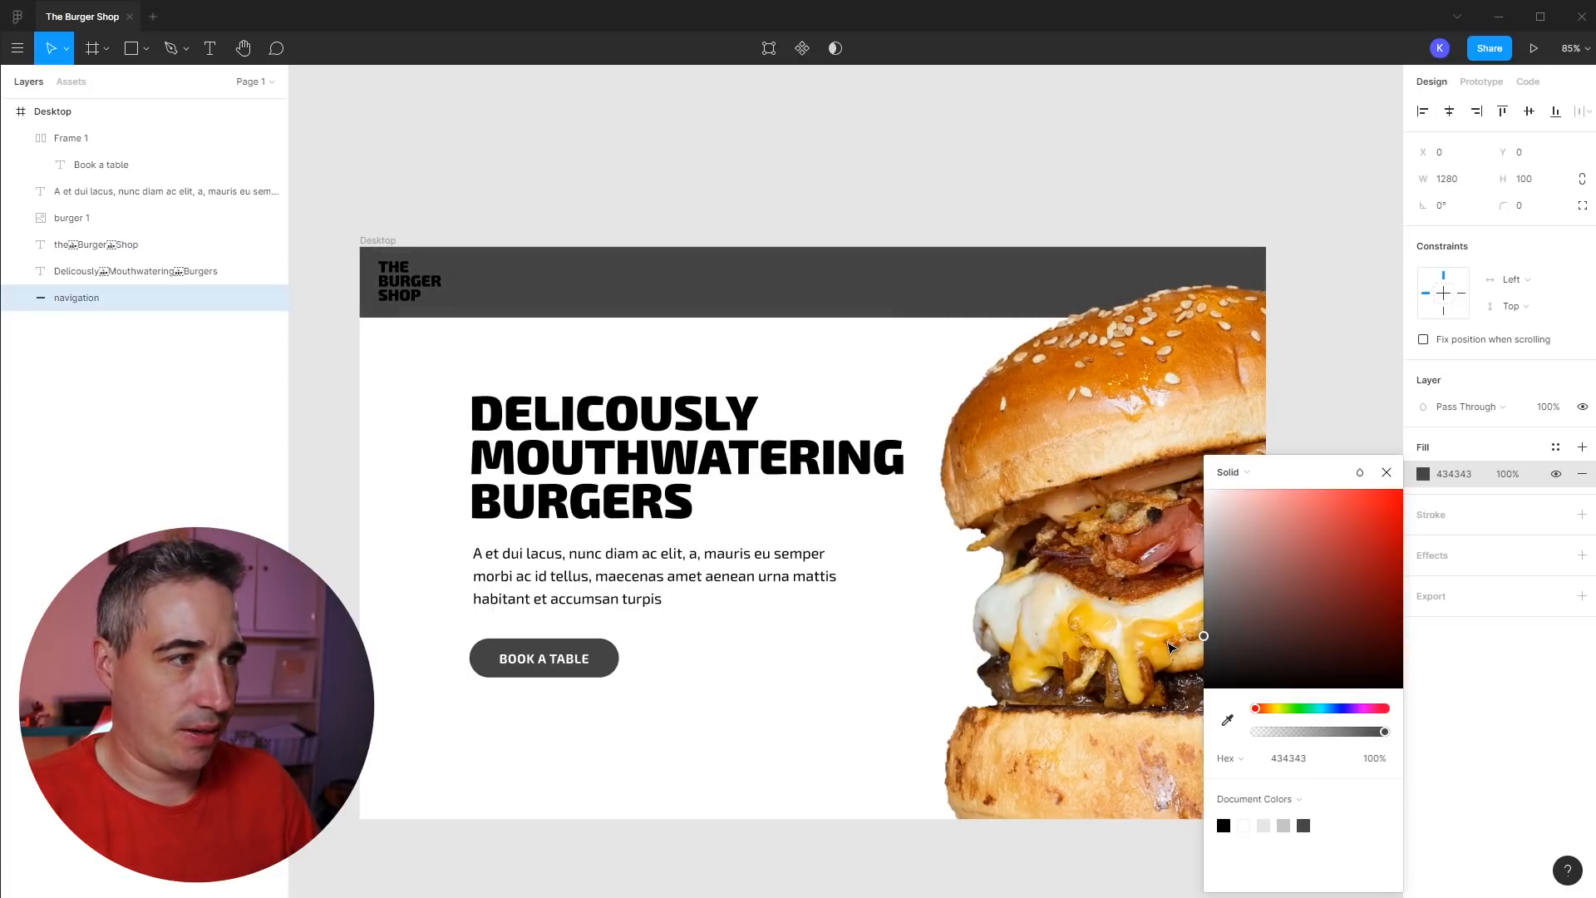
{"action": "left_click", "coordinate": [1227, 720]}
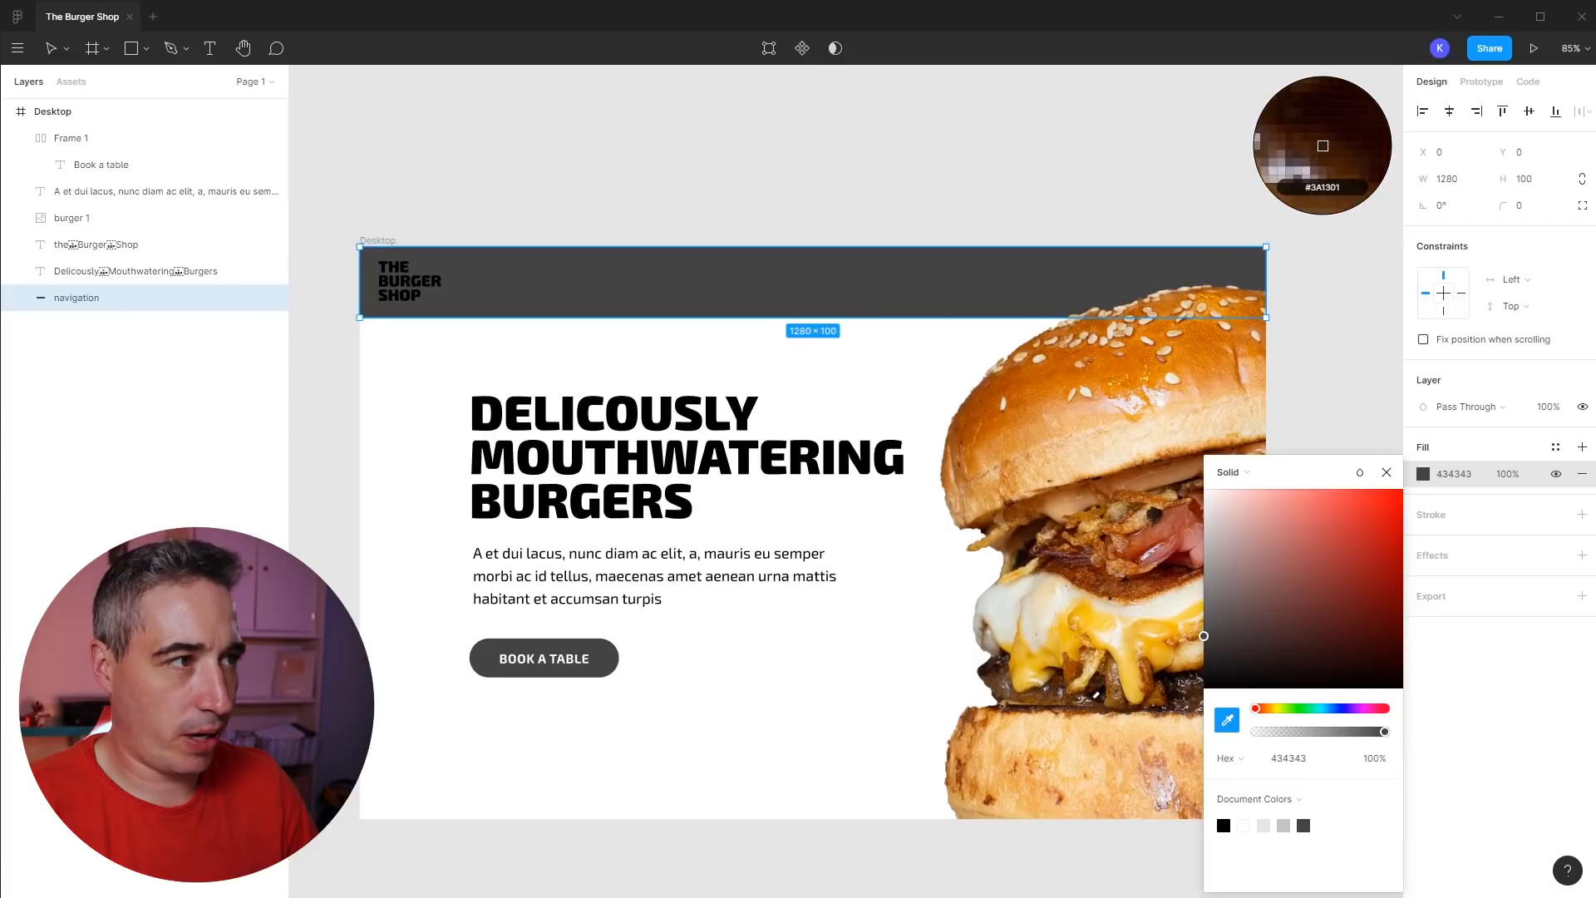
{"action": "left_click", "coordinate": [1095, 695]}
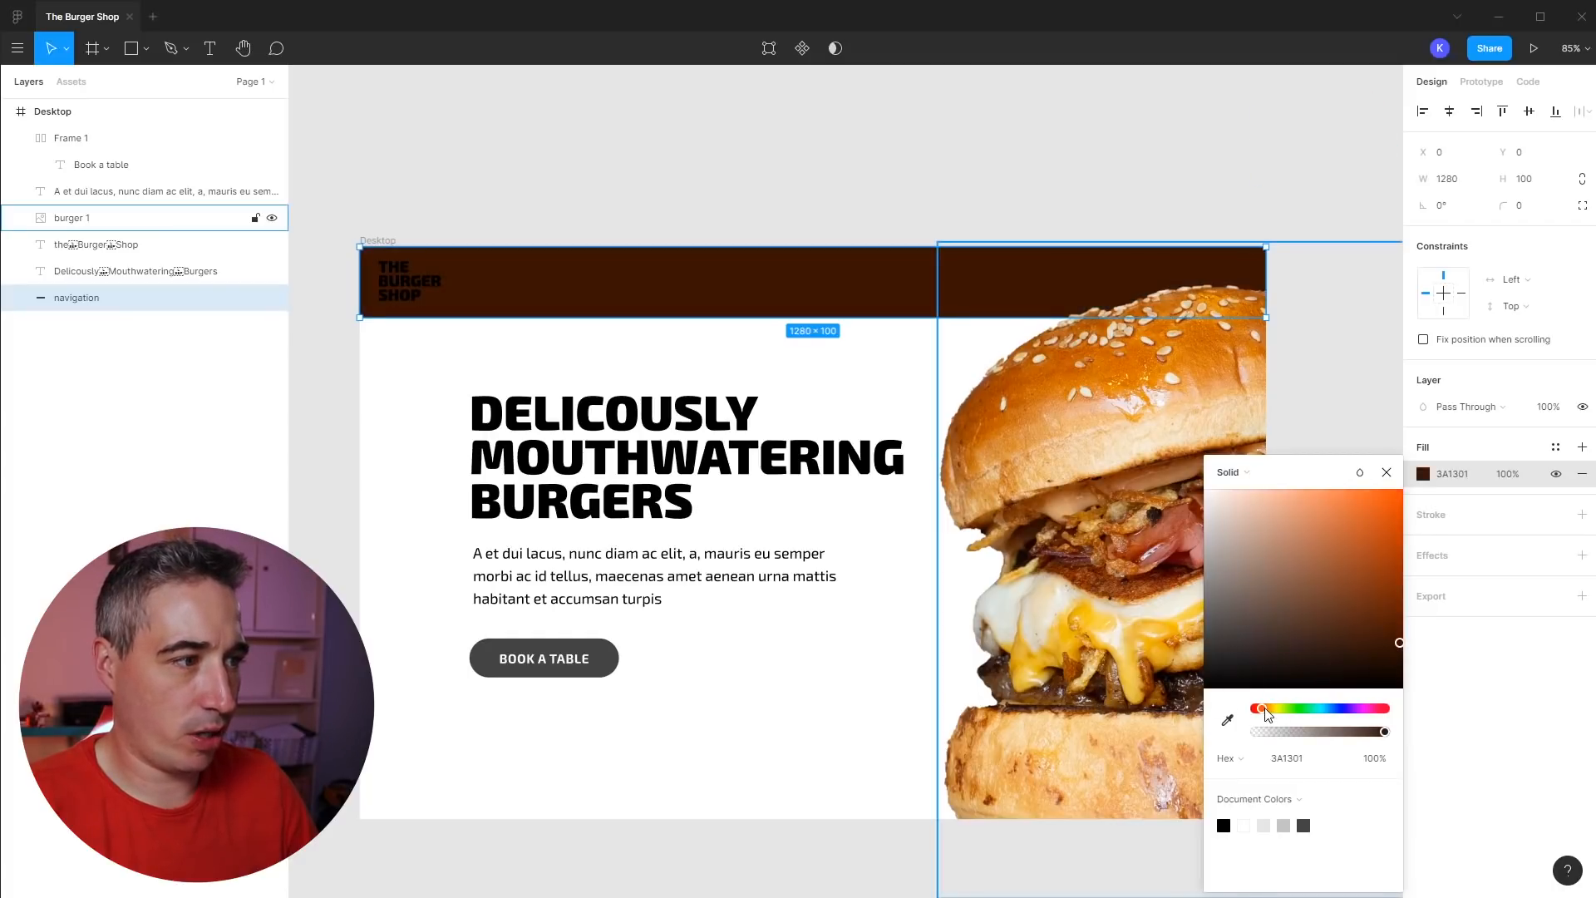
{"action": "left_click_drag", "start_coordinate": [1266, 715], "coordinate": [1270, 715]}
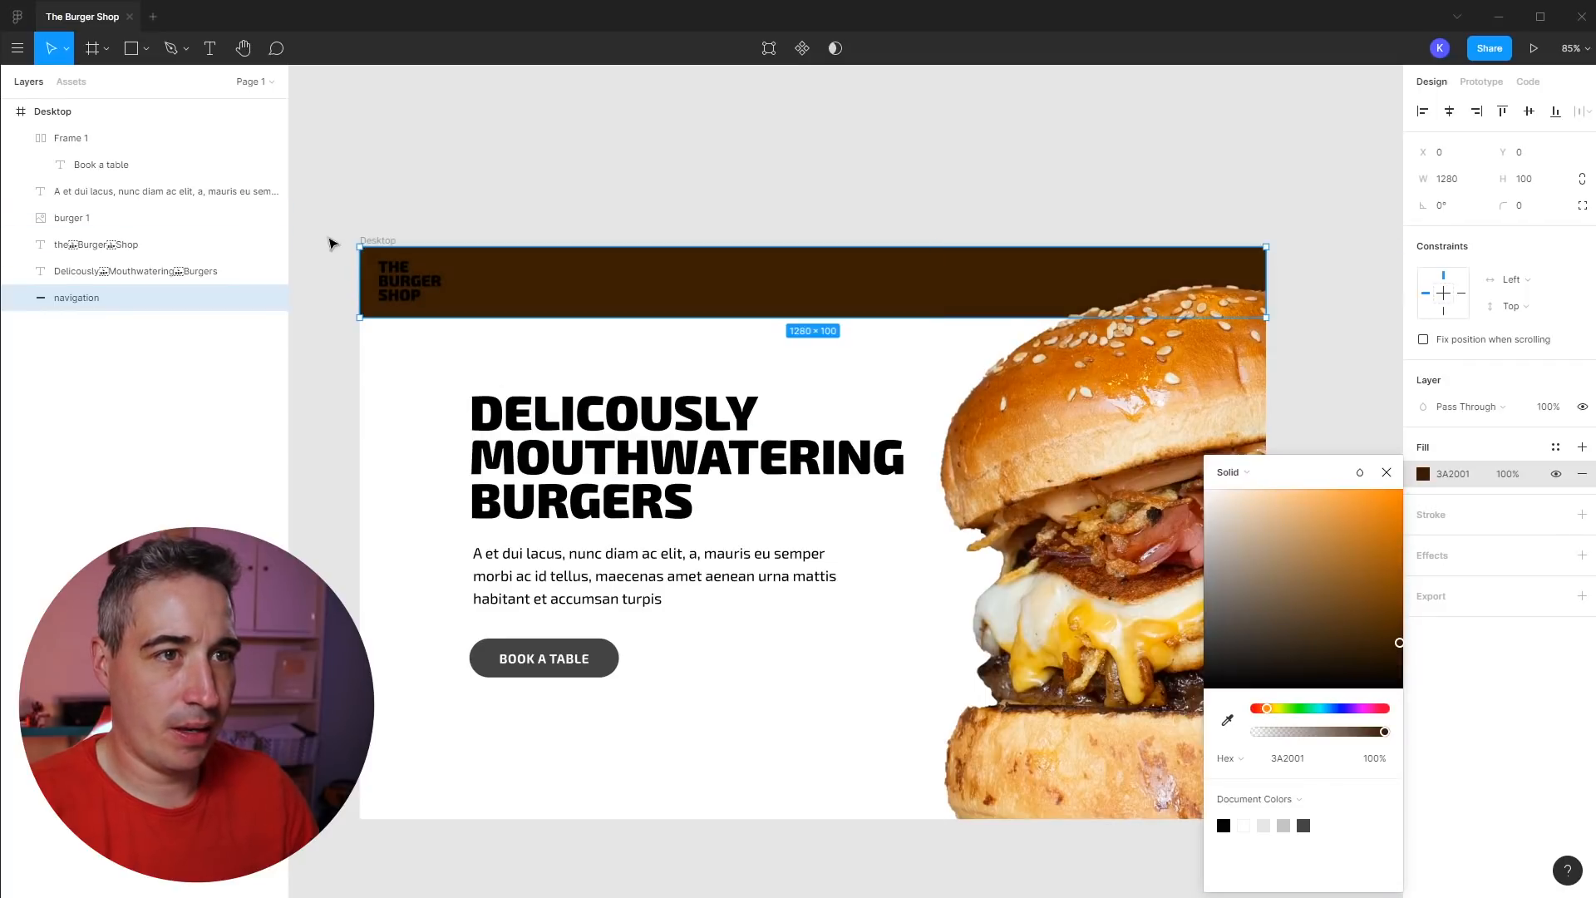
- Recolor the logo text with the cheese yellow F8D24A sampled from the burger image
{"action": "left_click", "coordinate": [385, 288]}
{"action": "key", "text": "i"}
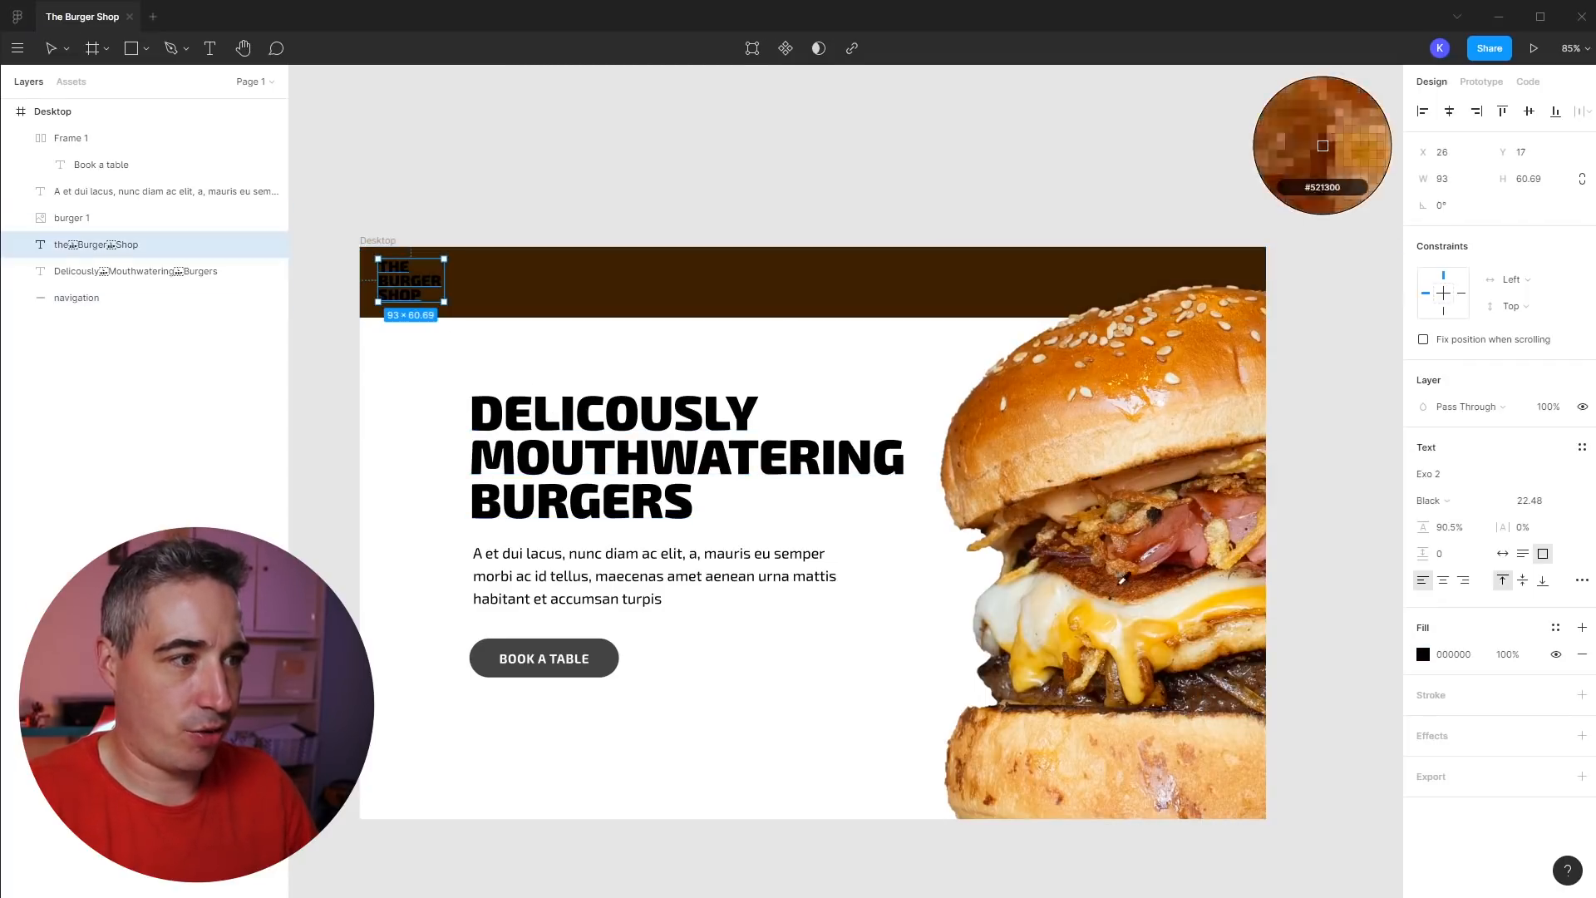
{"action": "left_click", "coordinate": [1113, 621]}
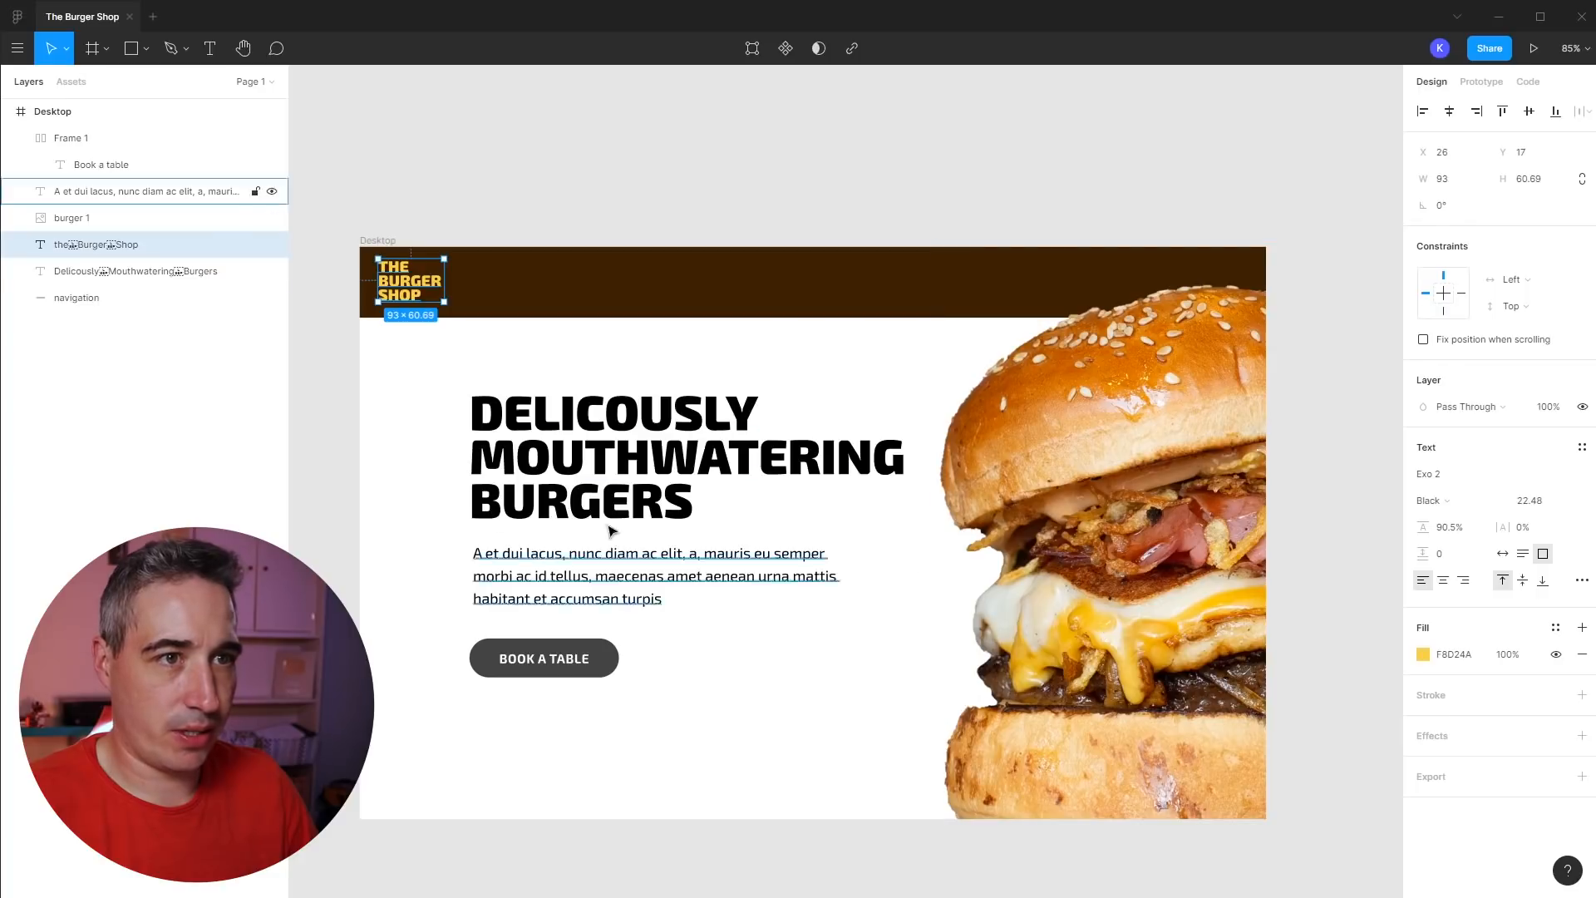
{"action": "left_click", "coordinate": [395, 517]}
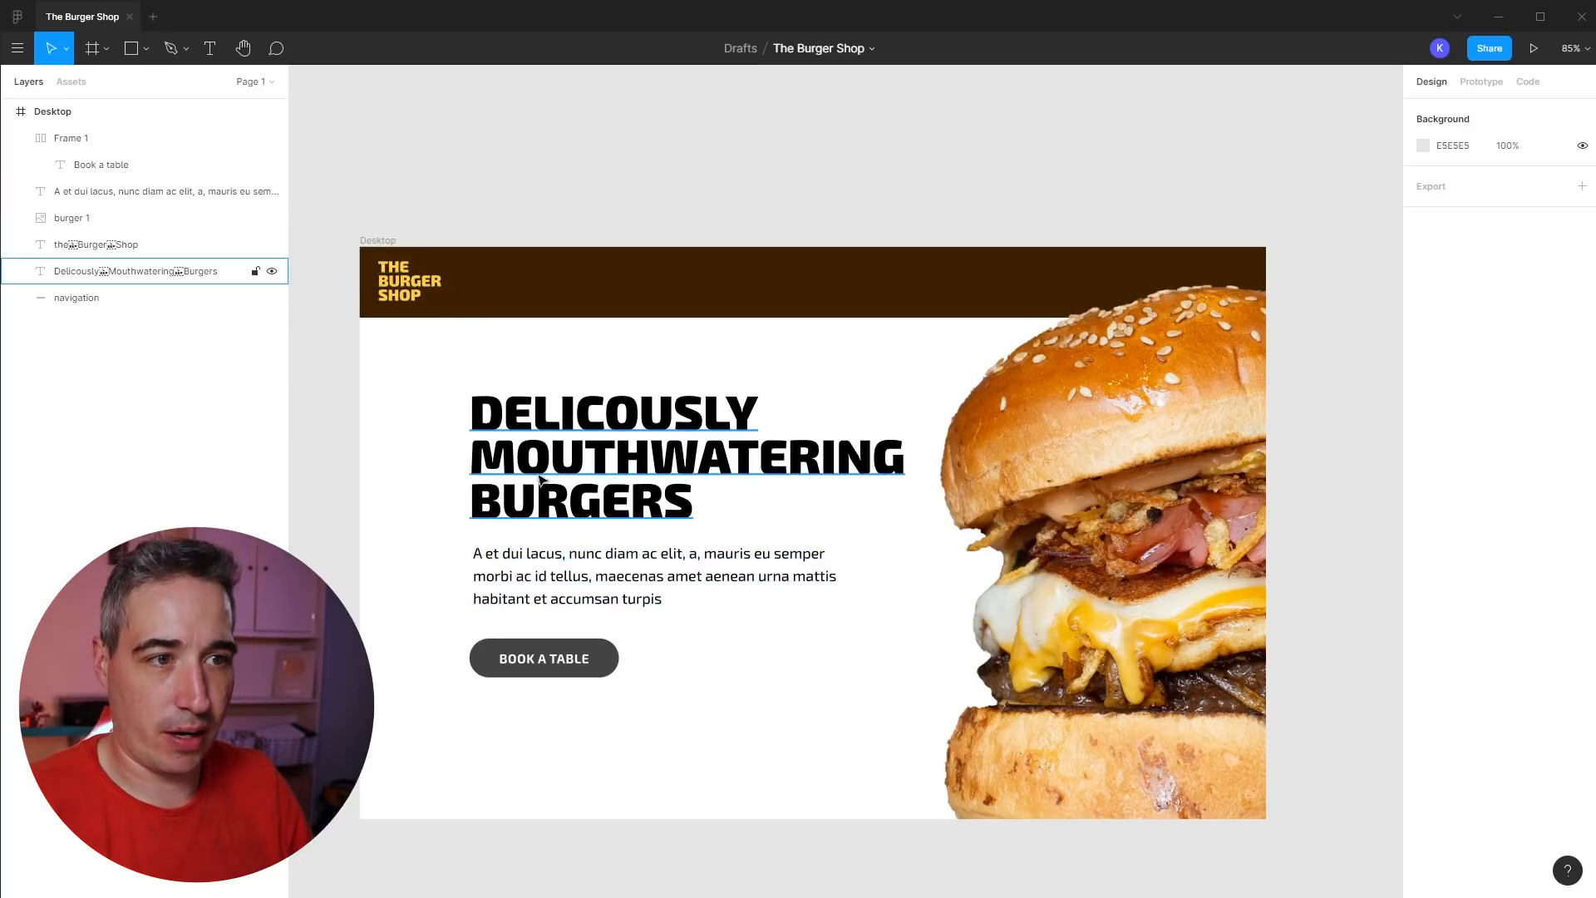
- Duplicate the paragraph above the headline and shrink the headline's text box to 632 × 190
{"action": "left_click", "coordinate": [632, 587]}
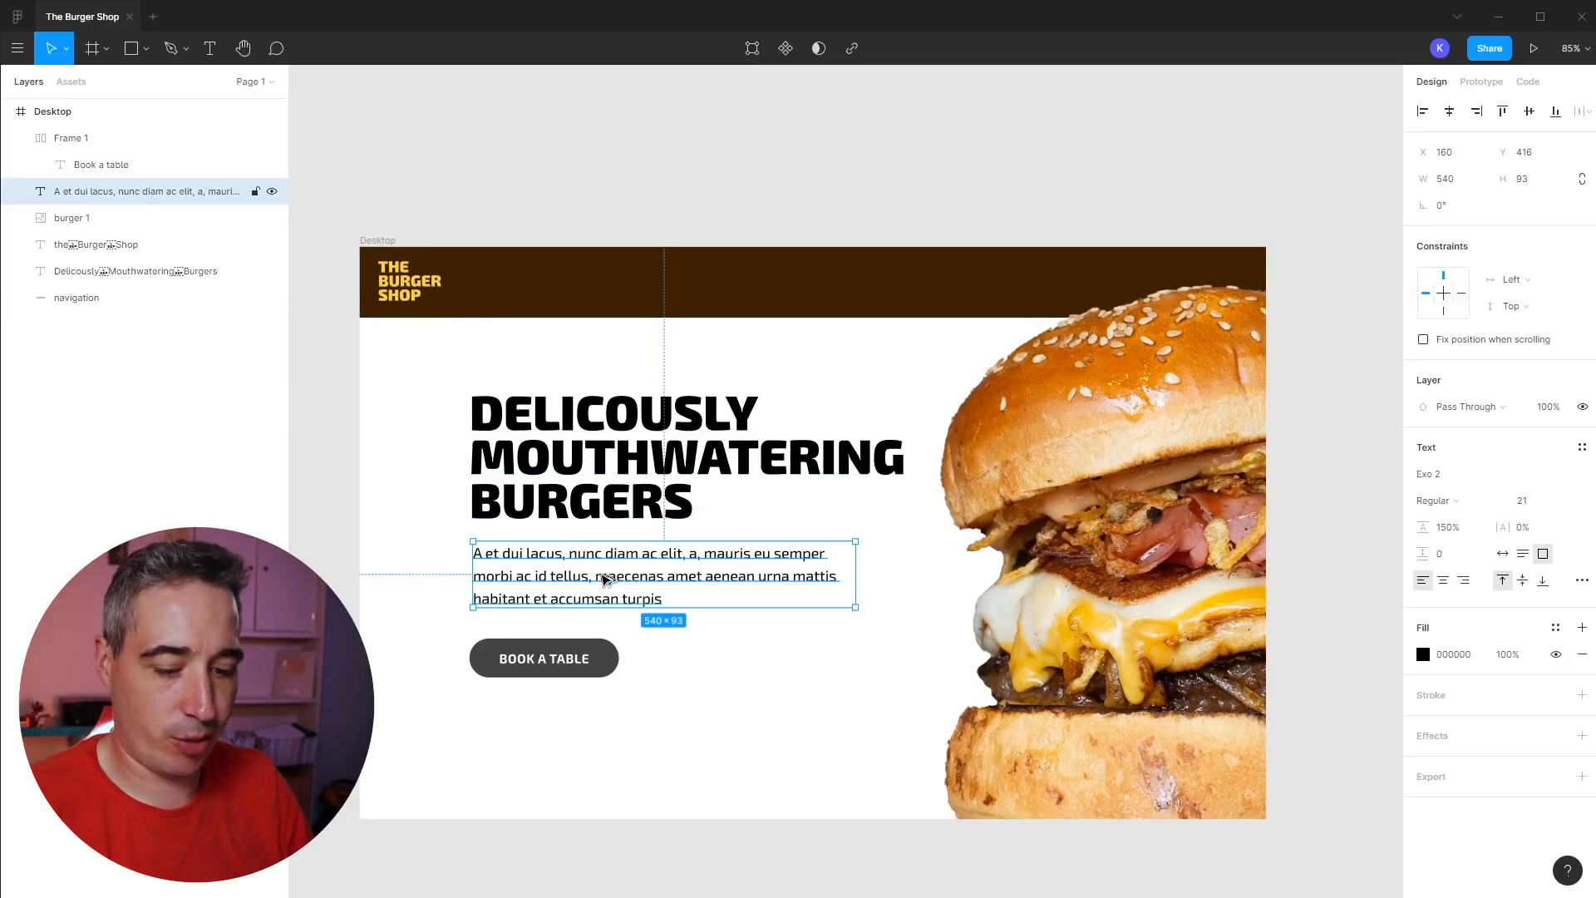
{"action": "left_click_drag", "start_coordinate": [609, 586], "coordinate": [650, 372]}
{"action": "left_click", "coordinate": [574, 462]}
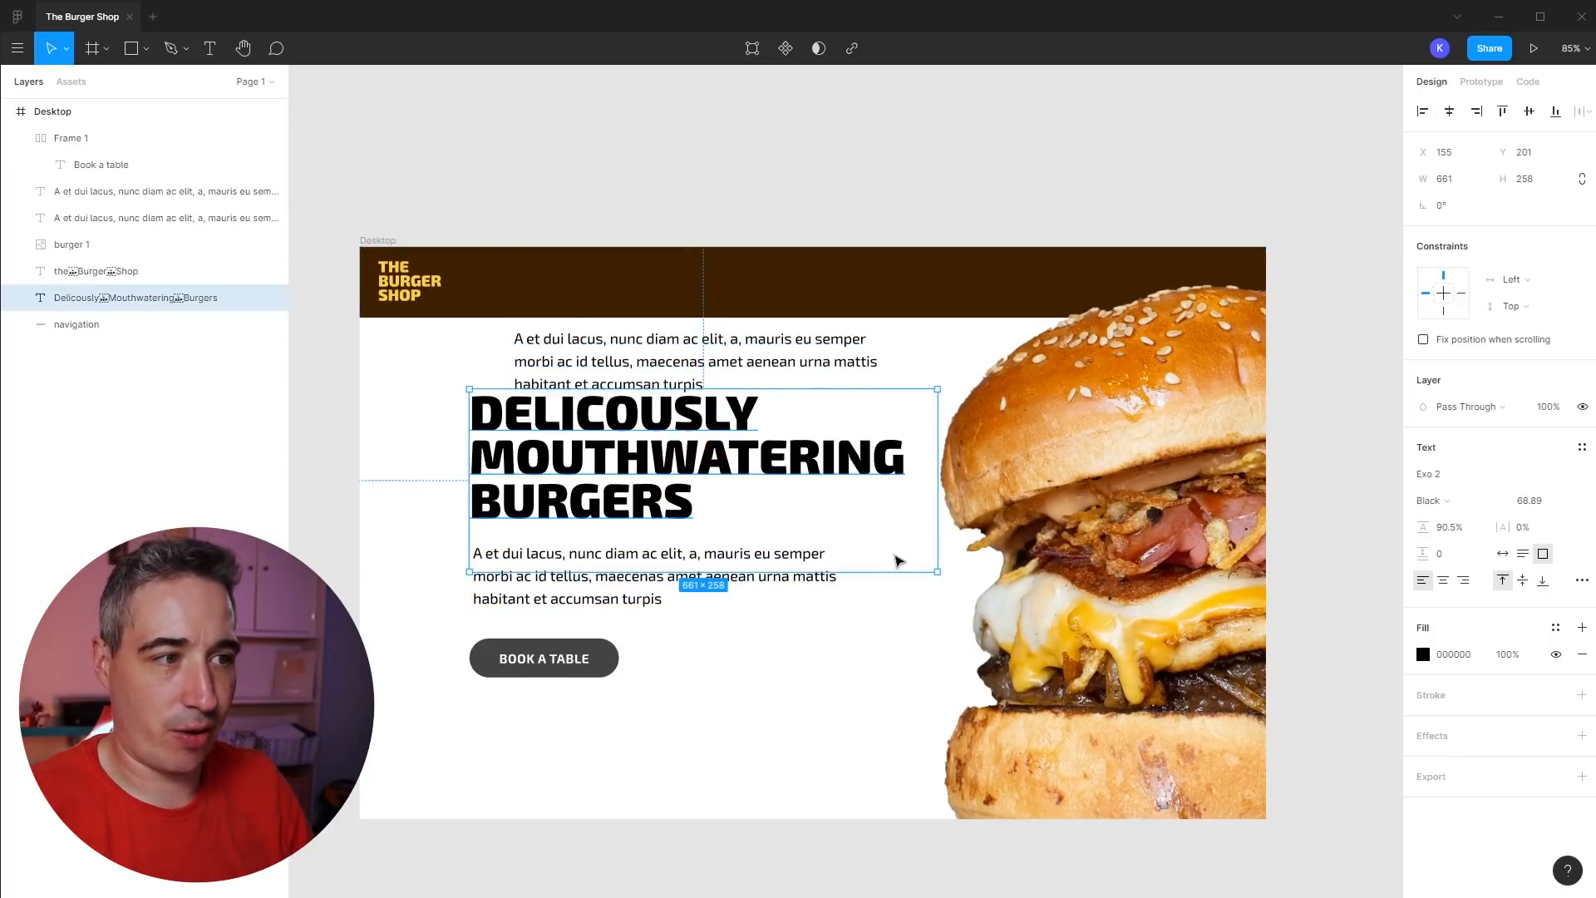
{"action": "left_click_drag", "start_coordinate": [938, 573], "coordinate": [916, 524]}
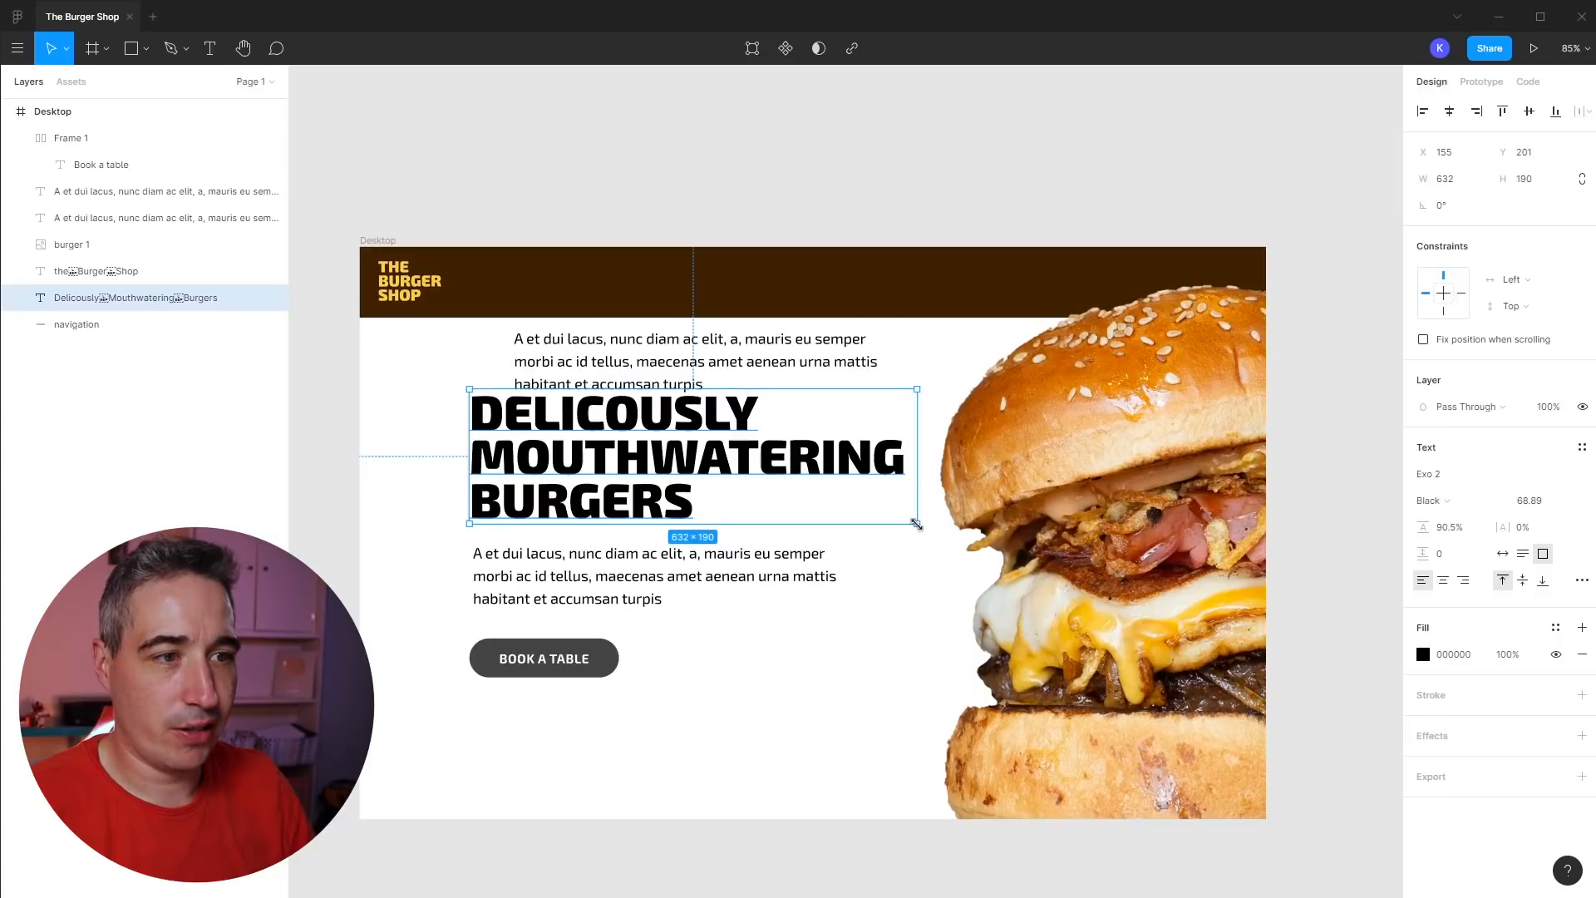
{"action": "left_click_drag", "start_coordinate": [572, 494], "coordinate": [479, 421]}
{"action": "key", "text": "ctrl+z"}
- Move the paragraph copy onto the navigation bar at X 216, Y 23 and set its text color to white FFFFFF
{"action": "left_click_drag", "start_coordinate": [569, 361], "coordinate": [568, 300]}
{"action": "double_click", "coordinate": [573, 295]}
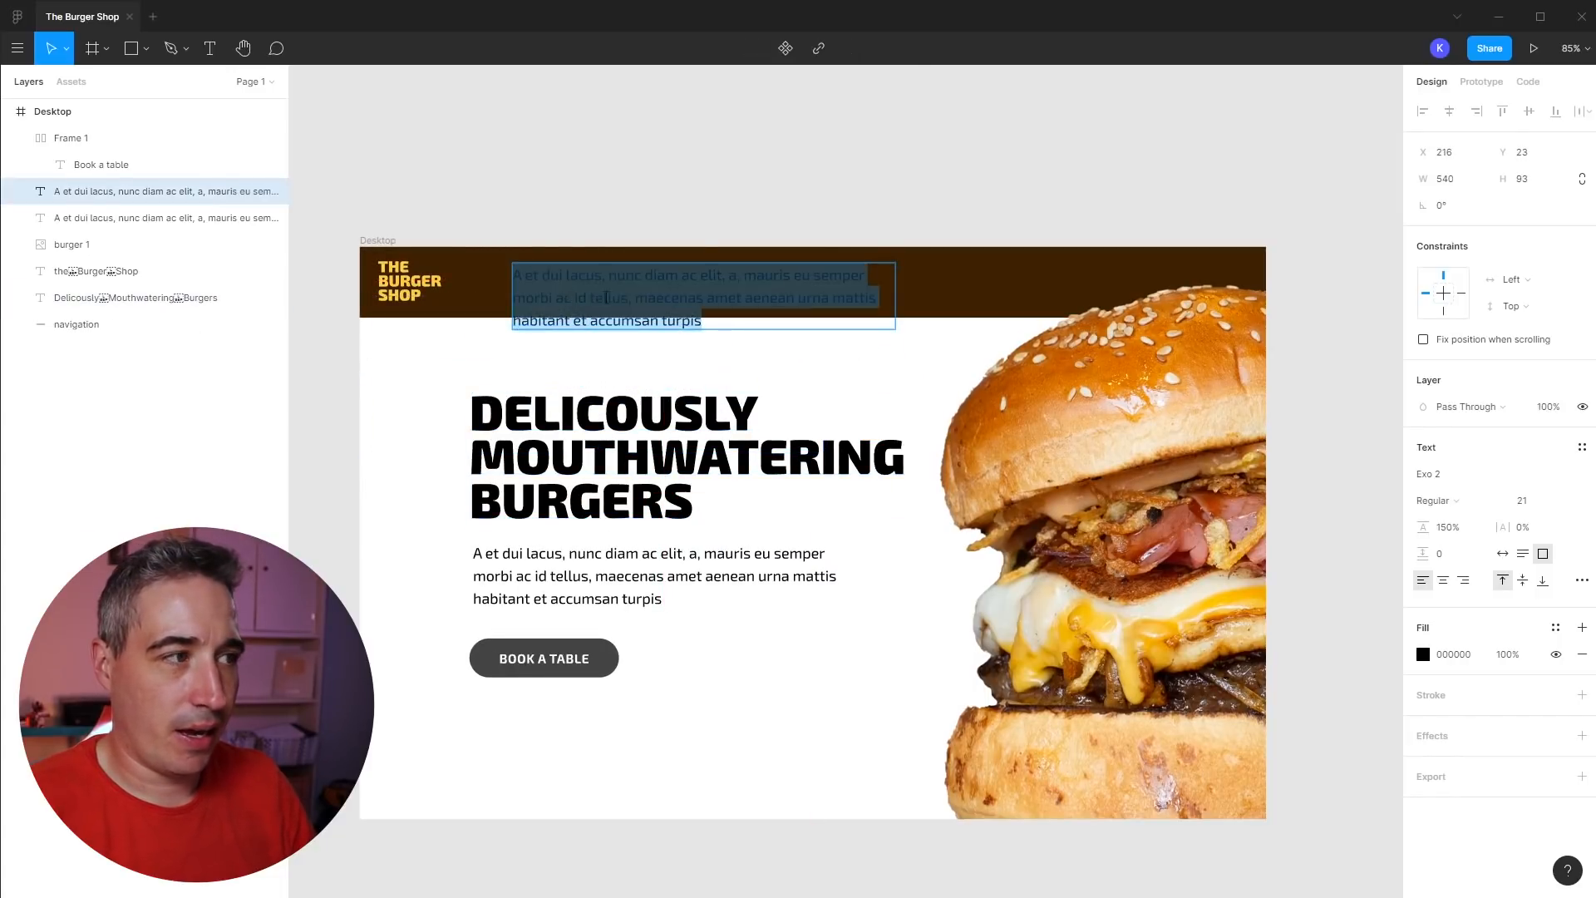
{"action": "left_click", "coordinate": [1424, 654]}
{"action": "left_click_drag", "start_coordinate": [1322, 632], "coordinate": [1153, 446]}
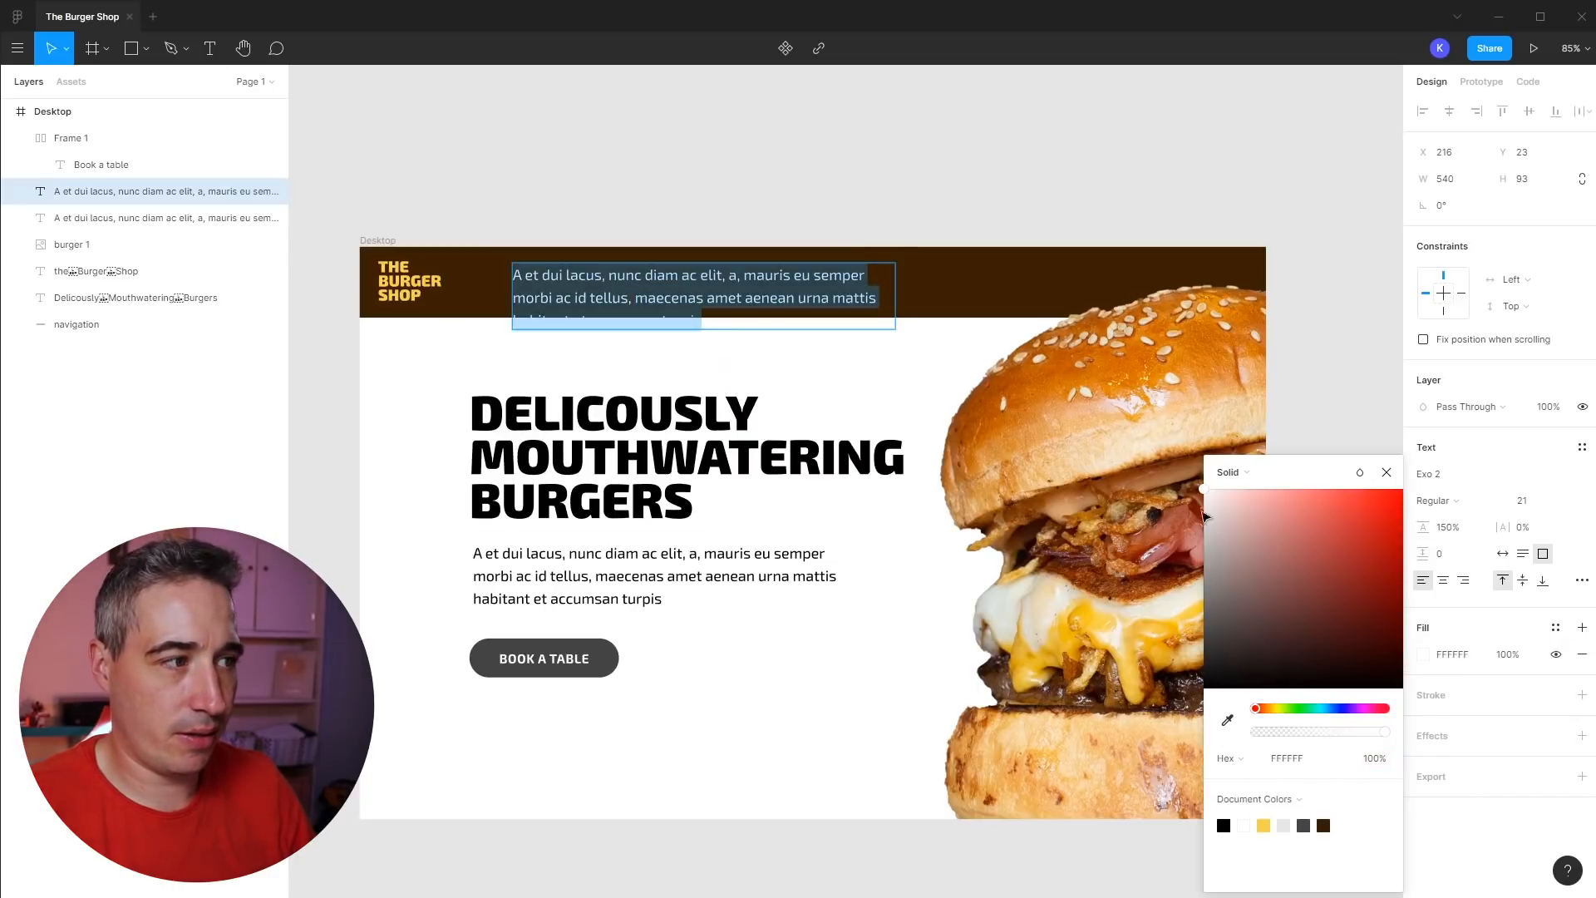
- Set the paragraph copy on the navigation bar to uppercase and Bold weight, matching the "Book a table" button text
{"action": "left_click", "coordinate": [1582, 579]}
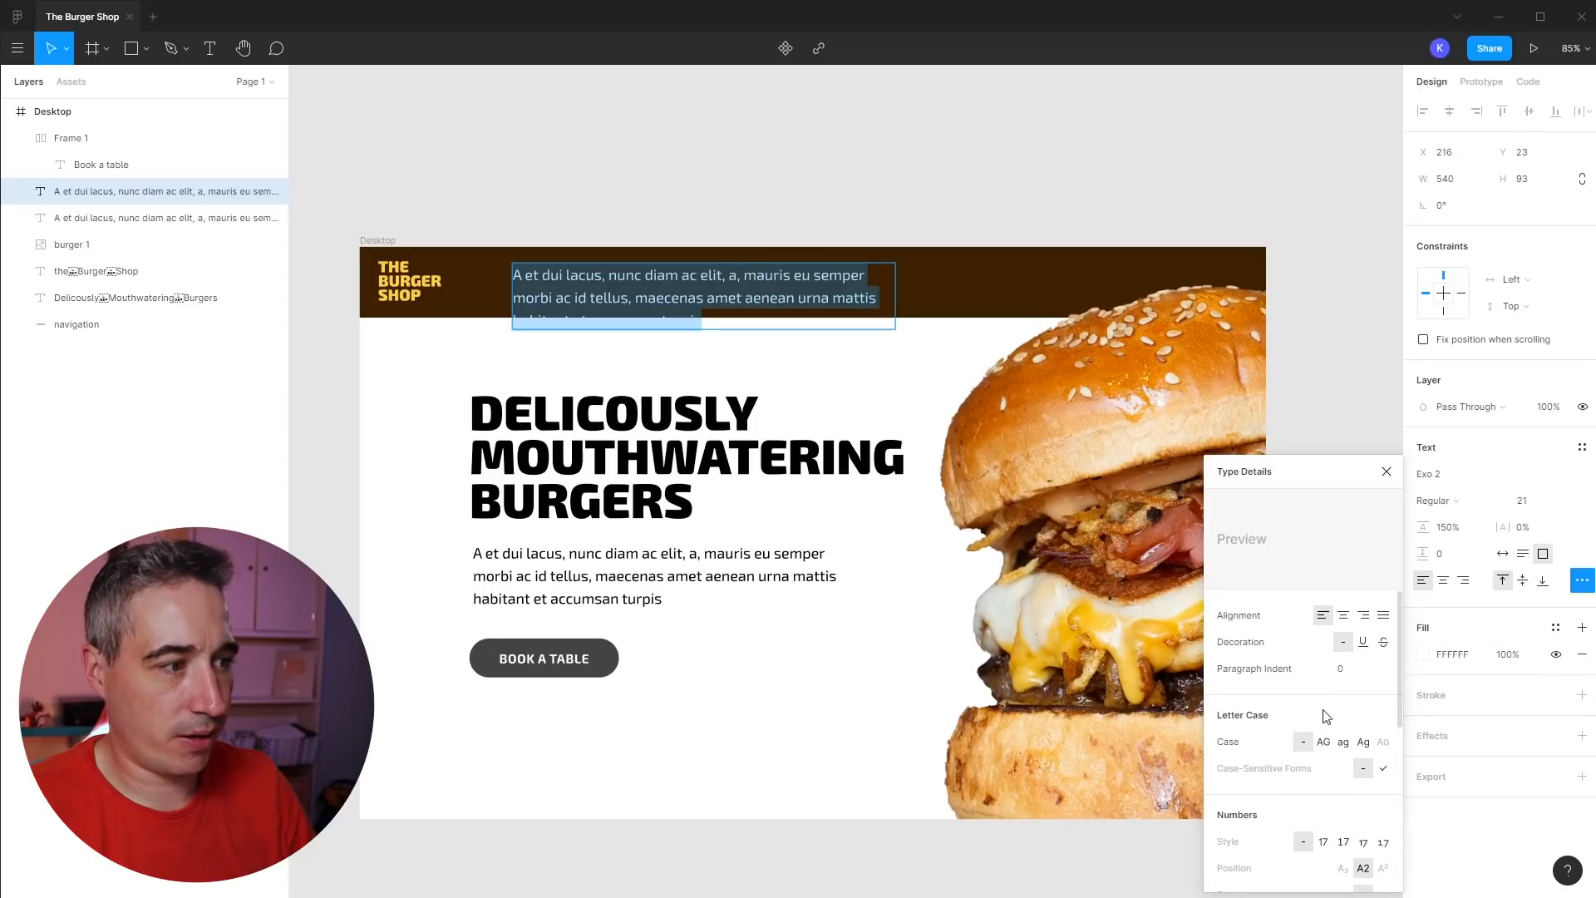
{"action": "left_click", "coordinate": [1324, 743]}
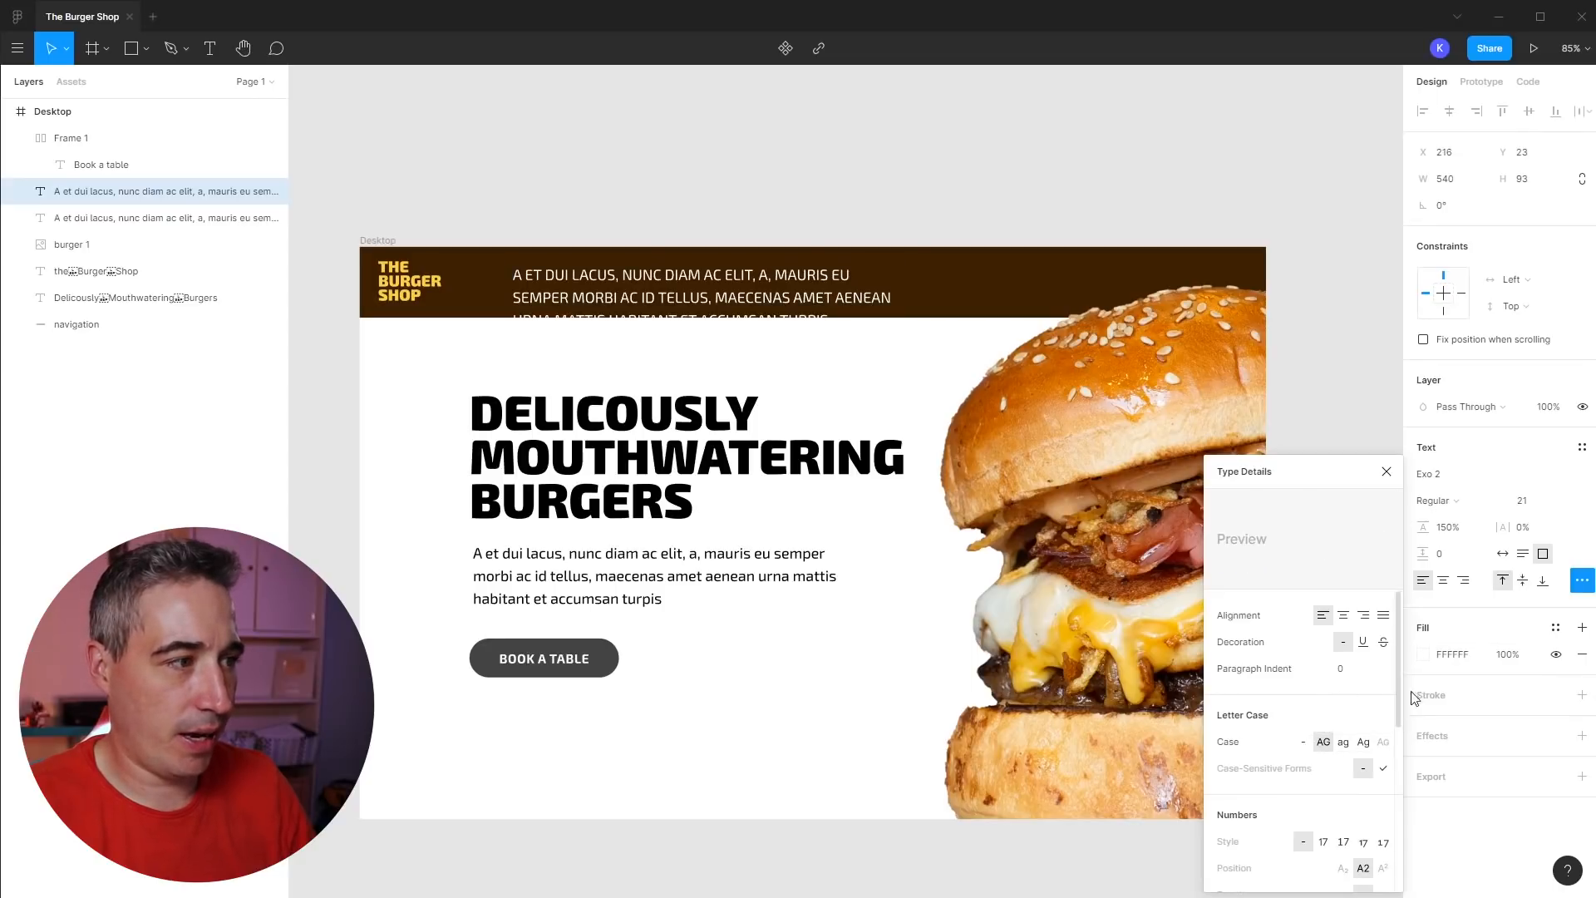
{"action": "left_click", "coordinate": [1438, 500]}
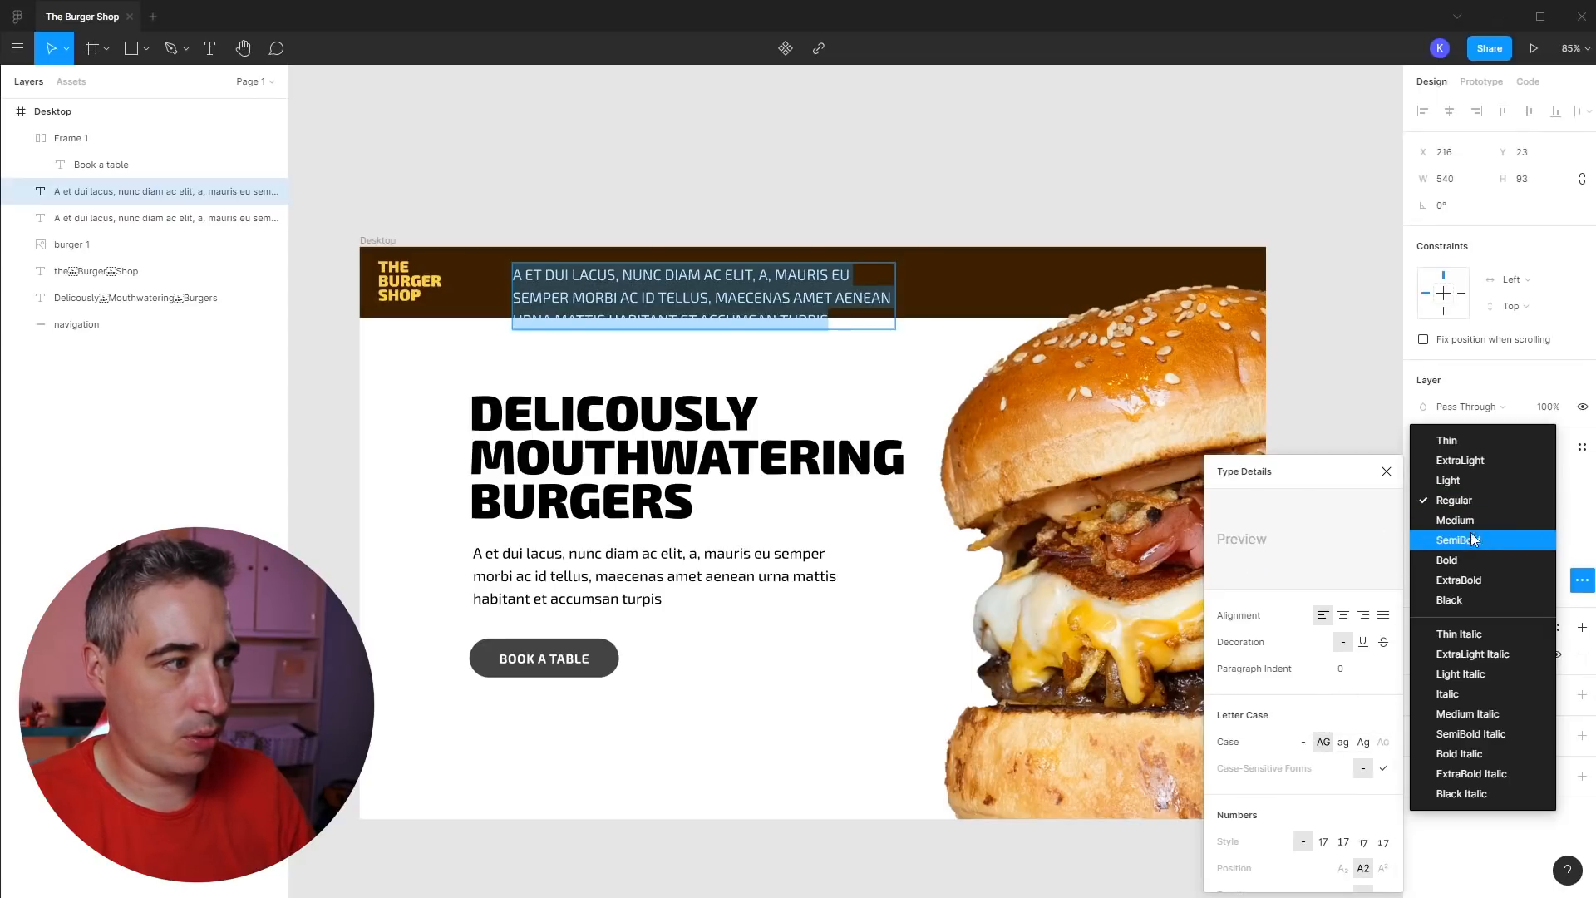
{"action": "left_click", "coordinate": [1472, 520]}
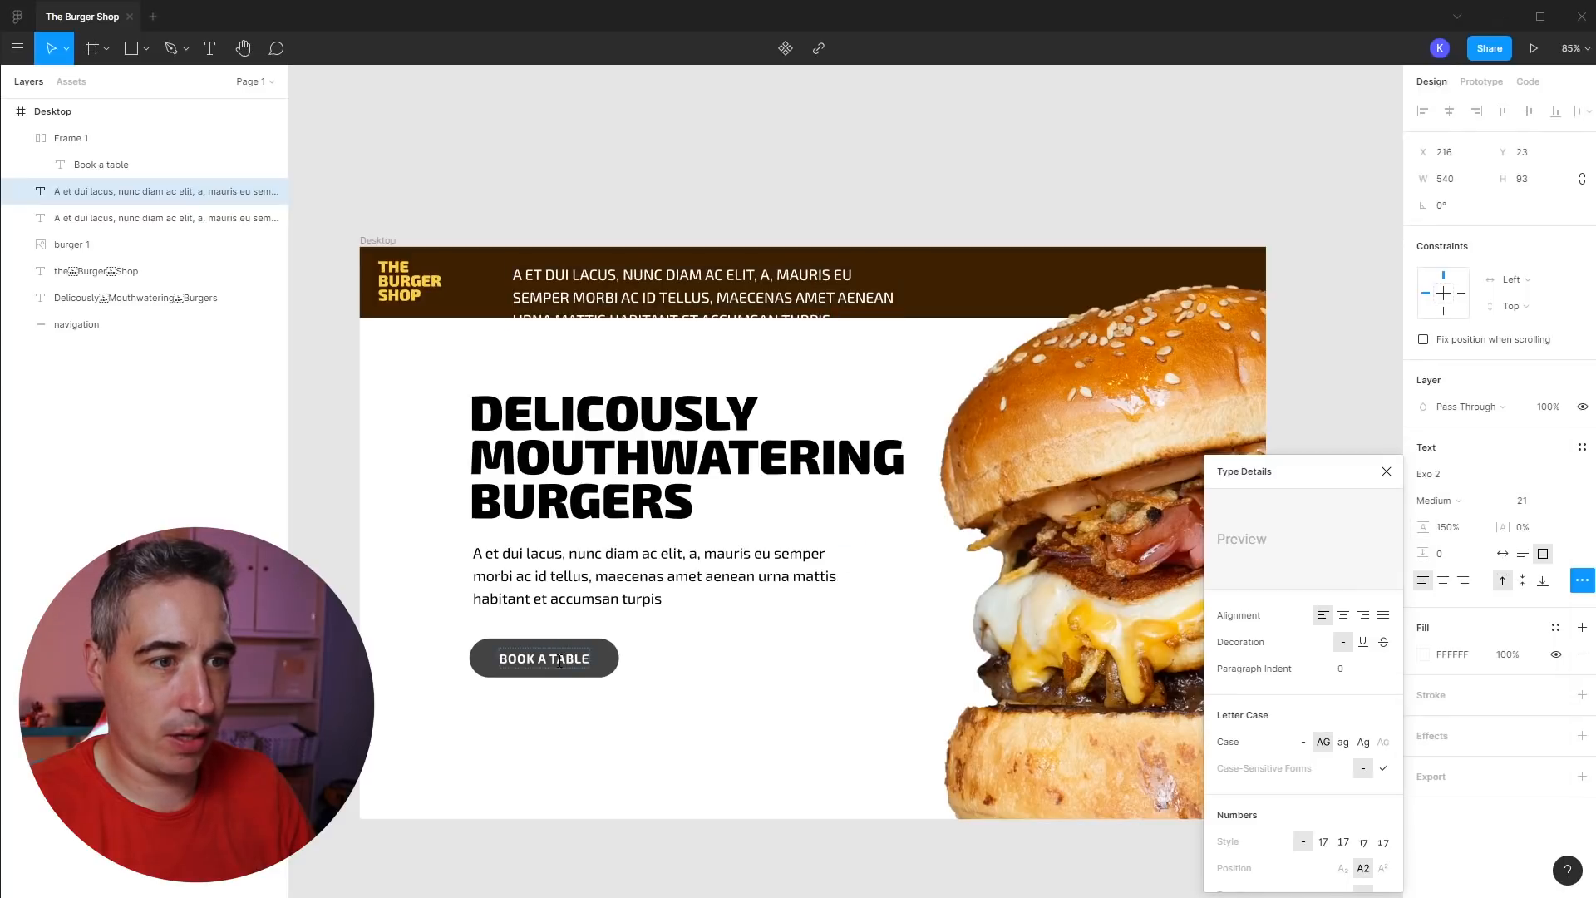
{"action": "left_click", "coordinate": [1442, 502]}
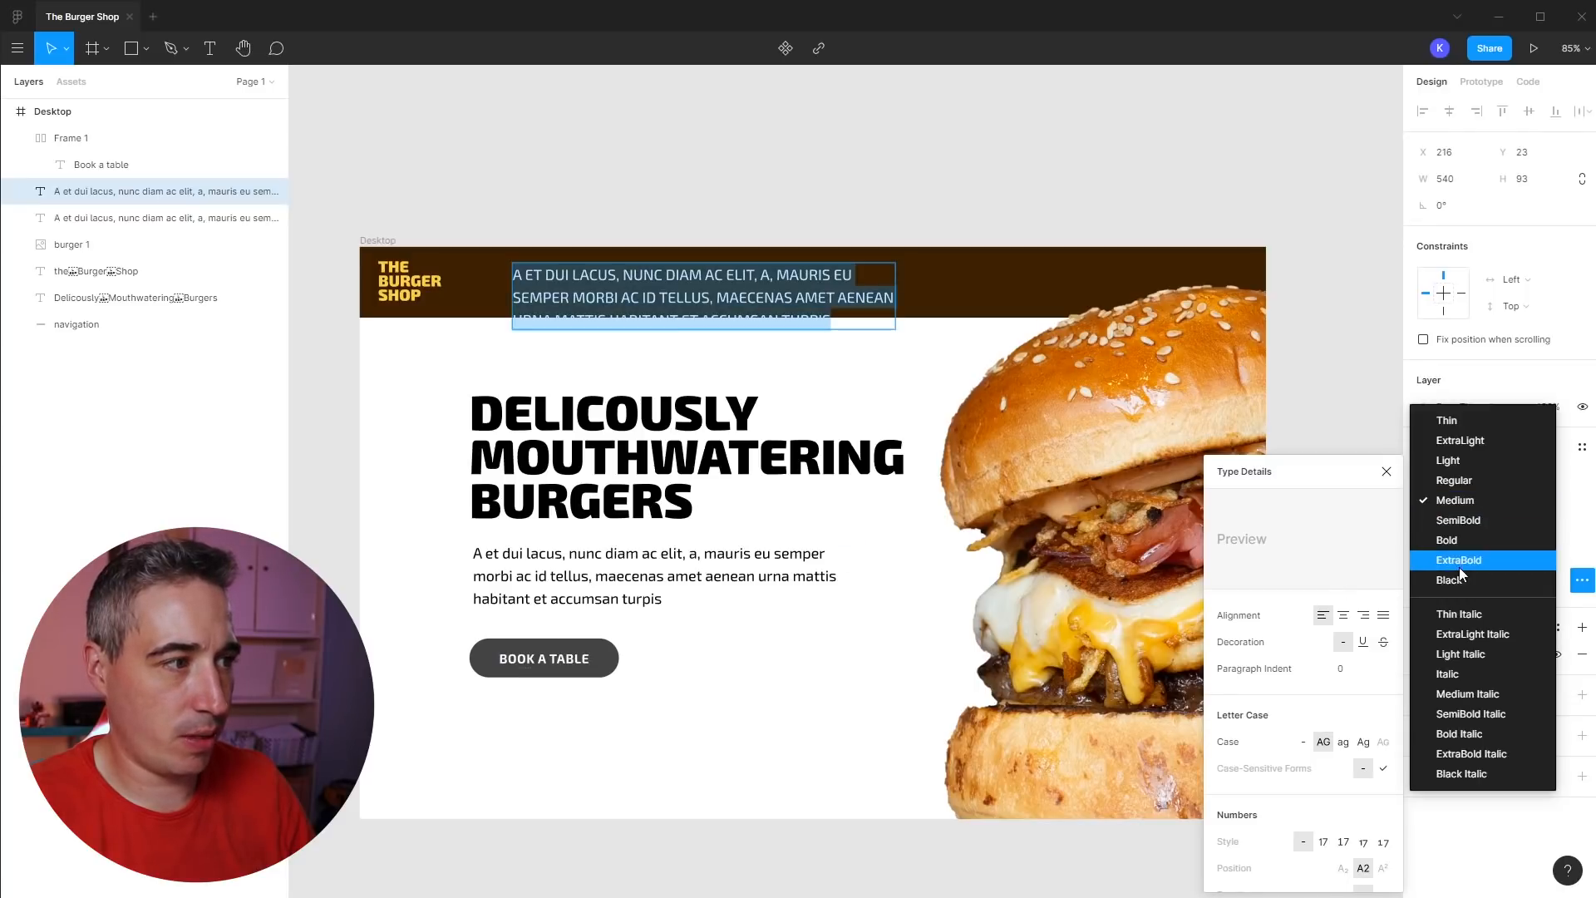
{"action": "left_click", "coordinate": [1461, 554]}
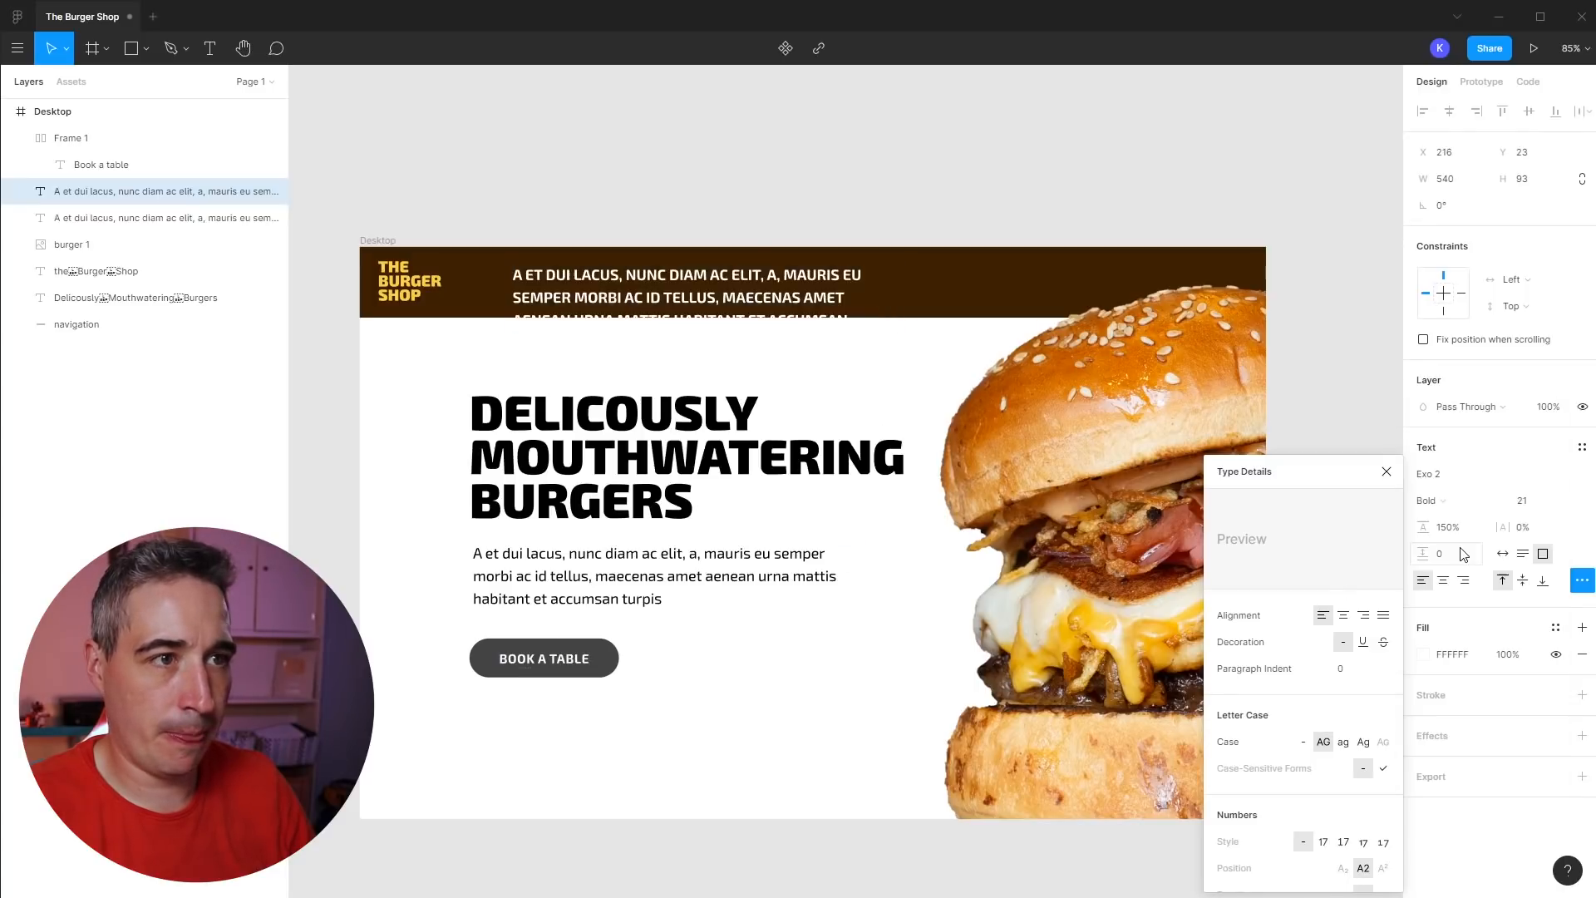
{"action": "double_click", "coordinate": [538, 665]}
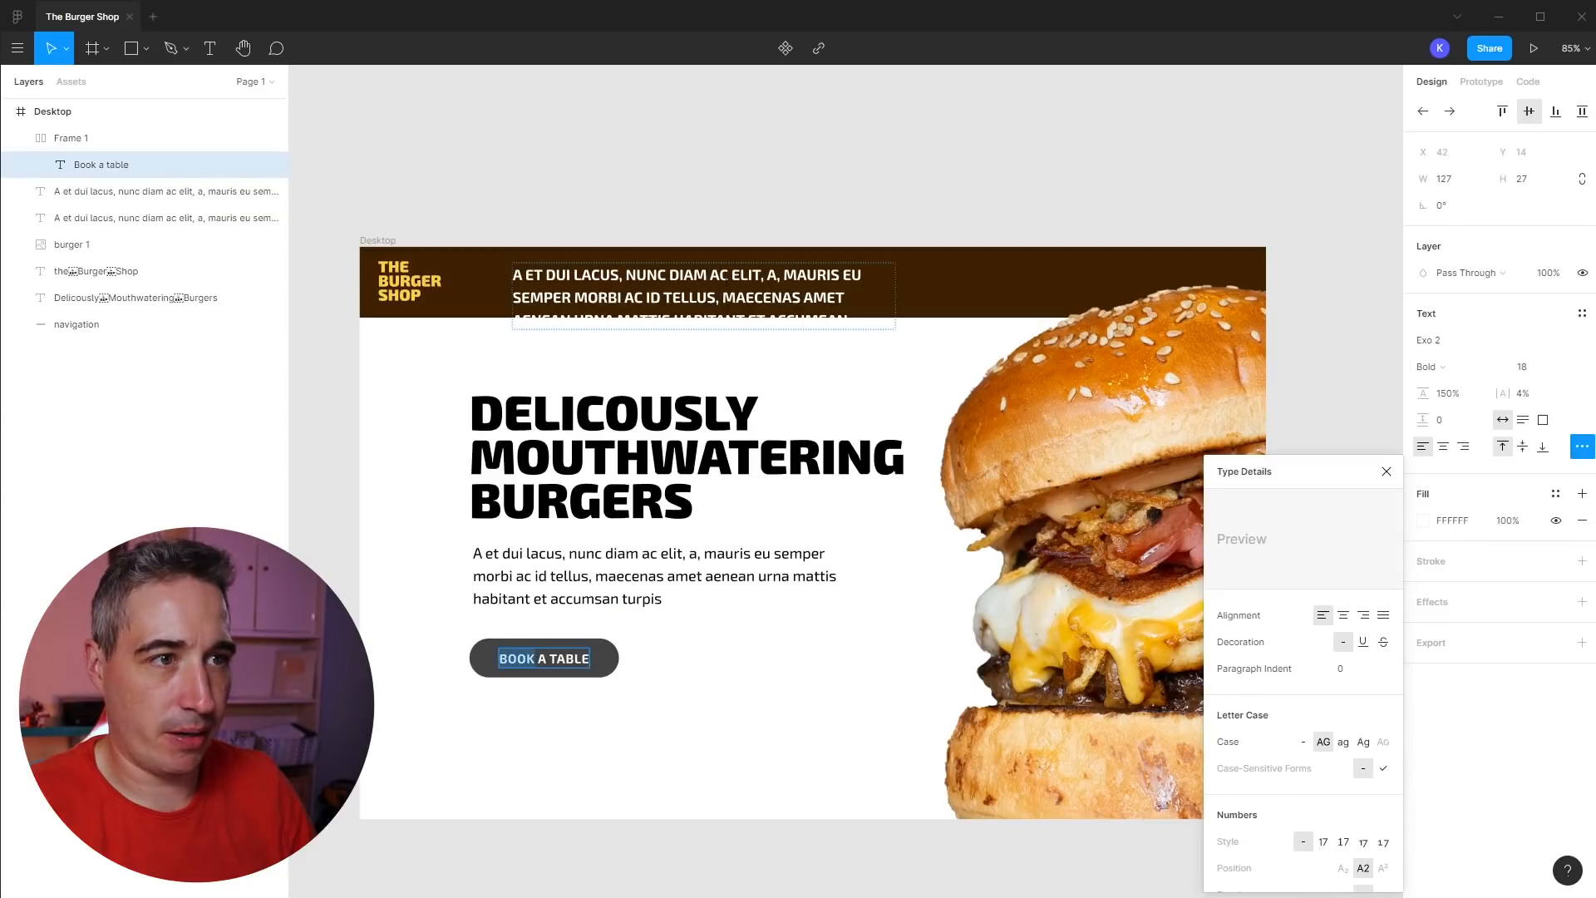
- Replace the copied paragraph's text with "Home" and shrink its text box to fit the word
{"action": "double_click", "coordinate": [721, 285]}
{"action": "type", "text": "Home"}
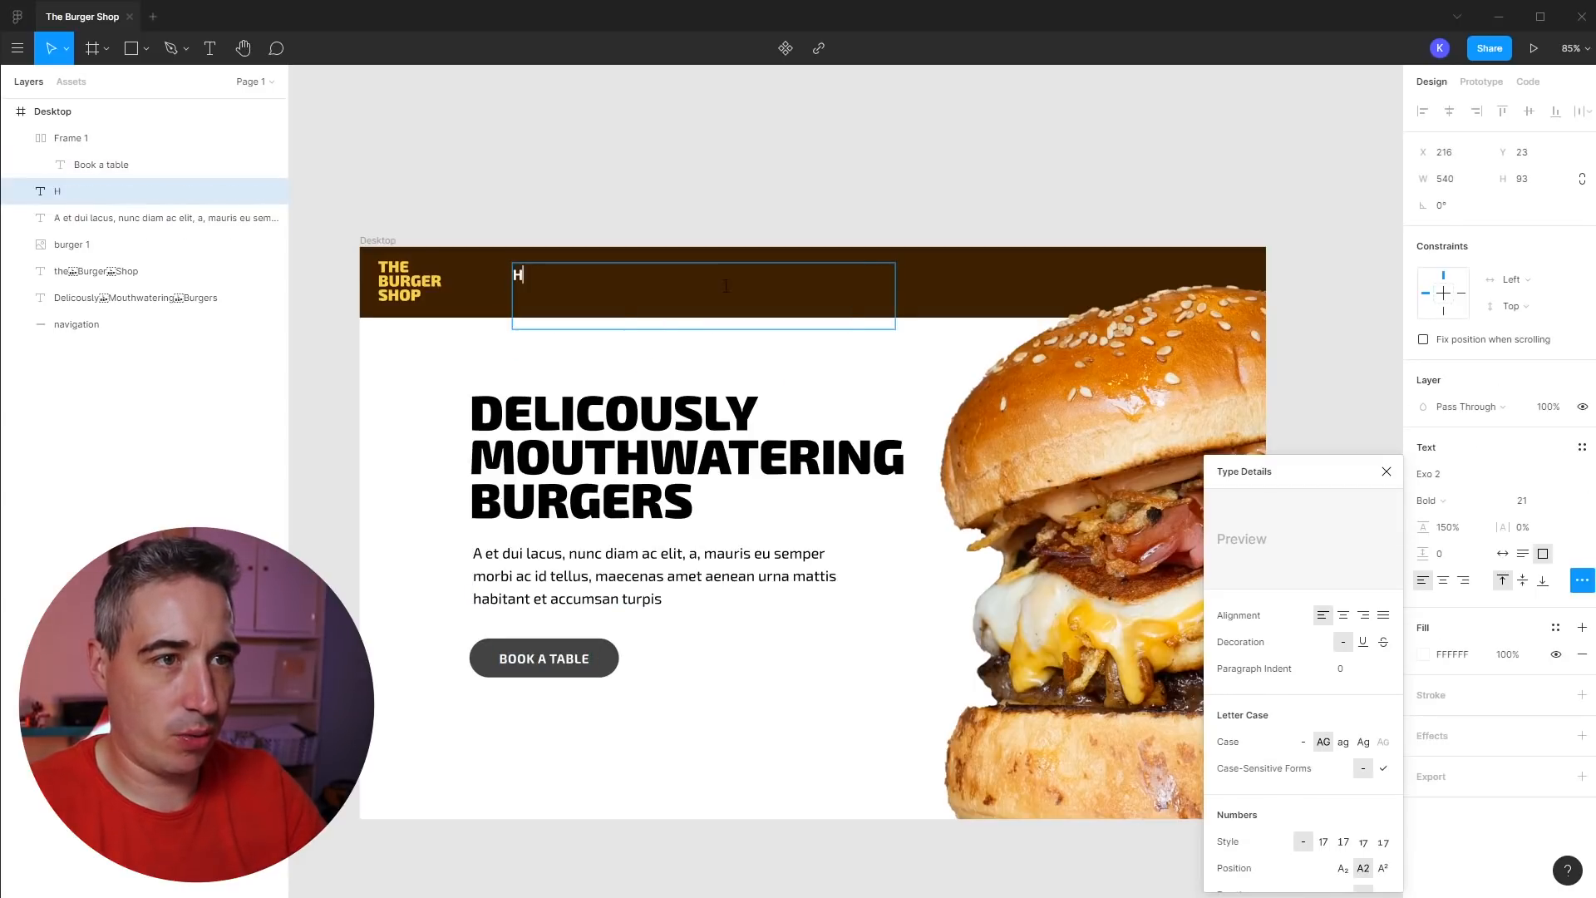
{"action": "key", "text": "Escape"}
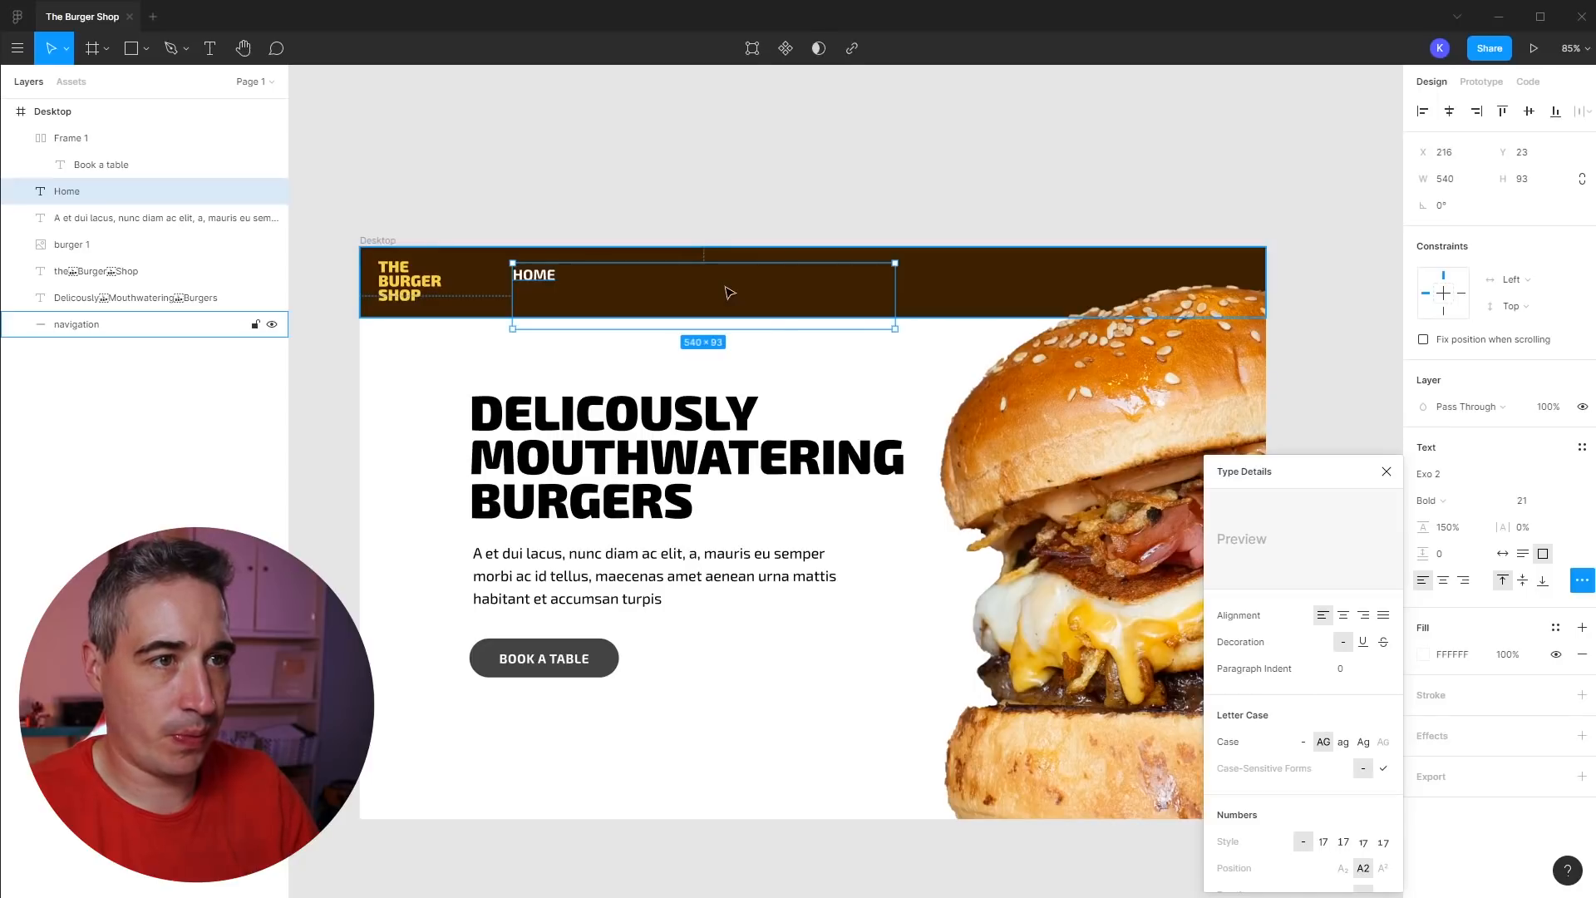
{"action": "double_click", "coordinate": [891, 330]}
- Move the Home link closer to the logo and center it vertically on the navigation bar
{"action": "left_click_drag", "start_coordinate": [536, 277], "coordinate": [525, 285]}
{"action": "left_click_drag", "start_coordinate": [520, 203], "coordinate": [567, 308]}
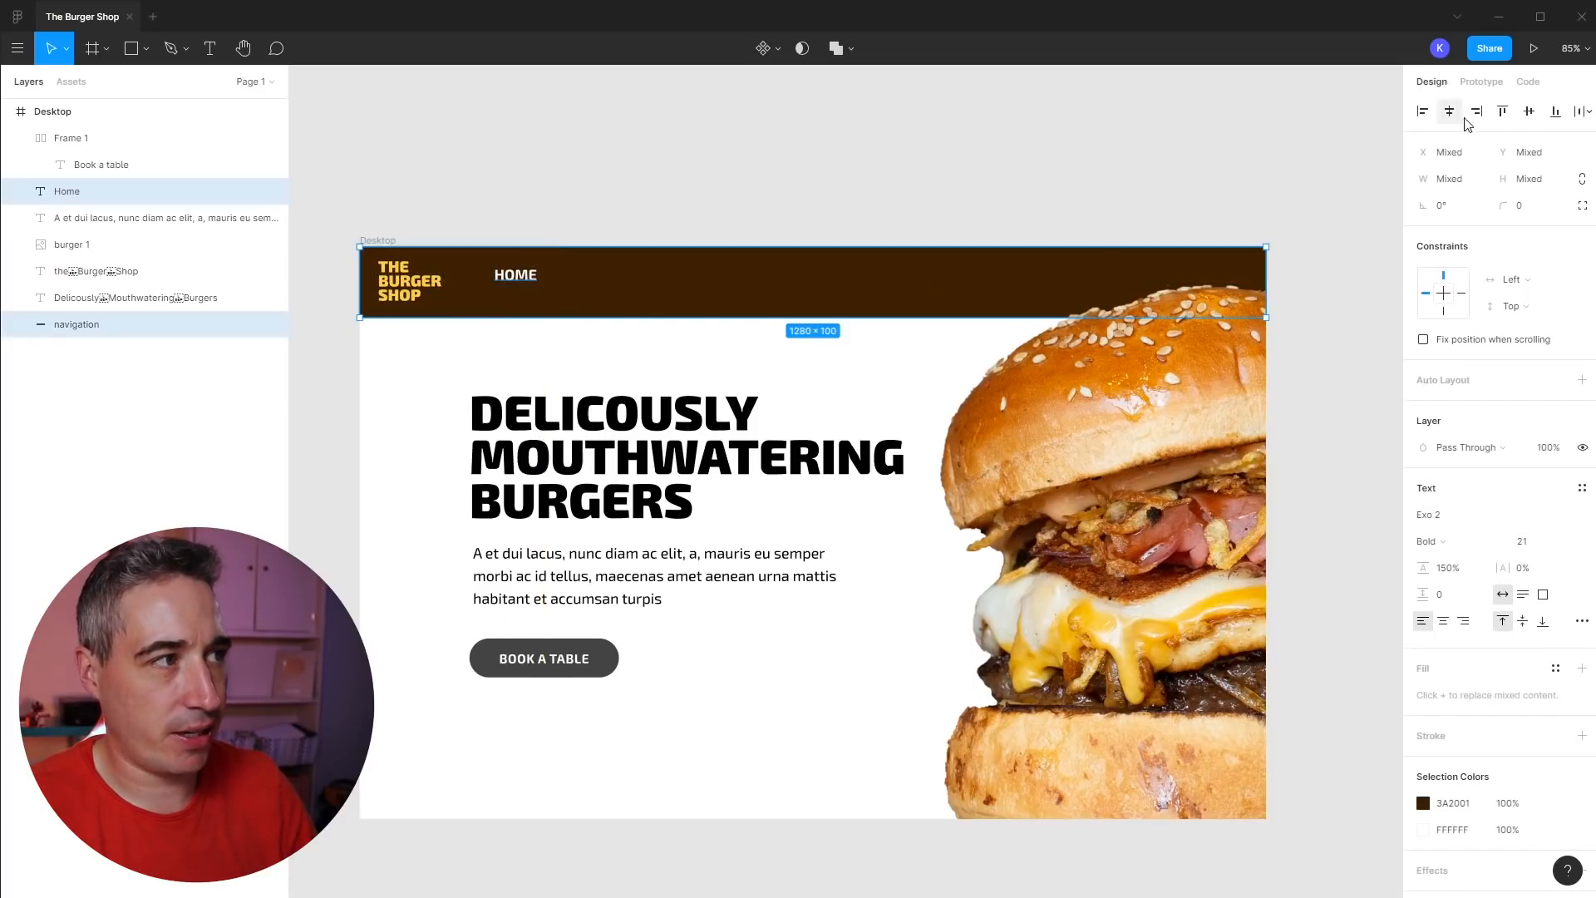
{"action": "left_click", "coordinate": [1530, 113]}
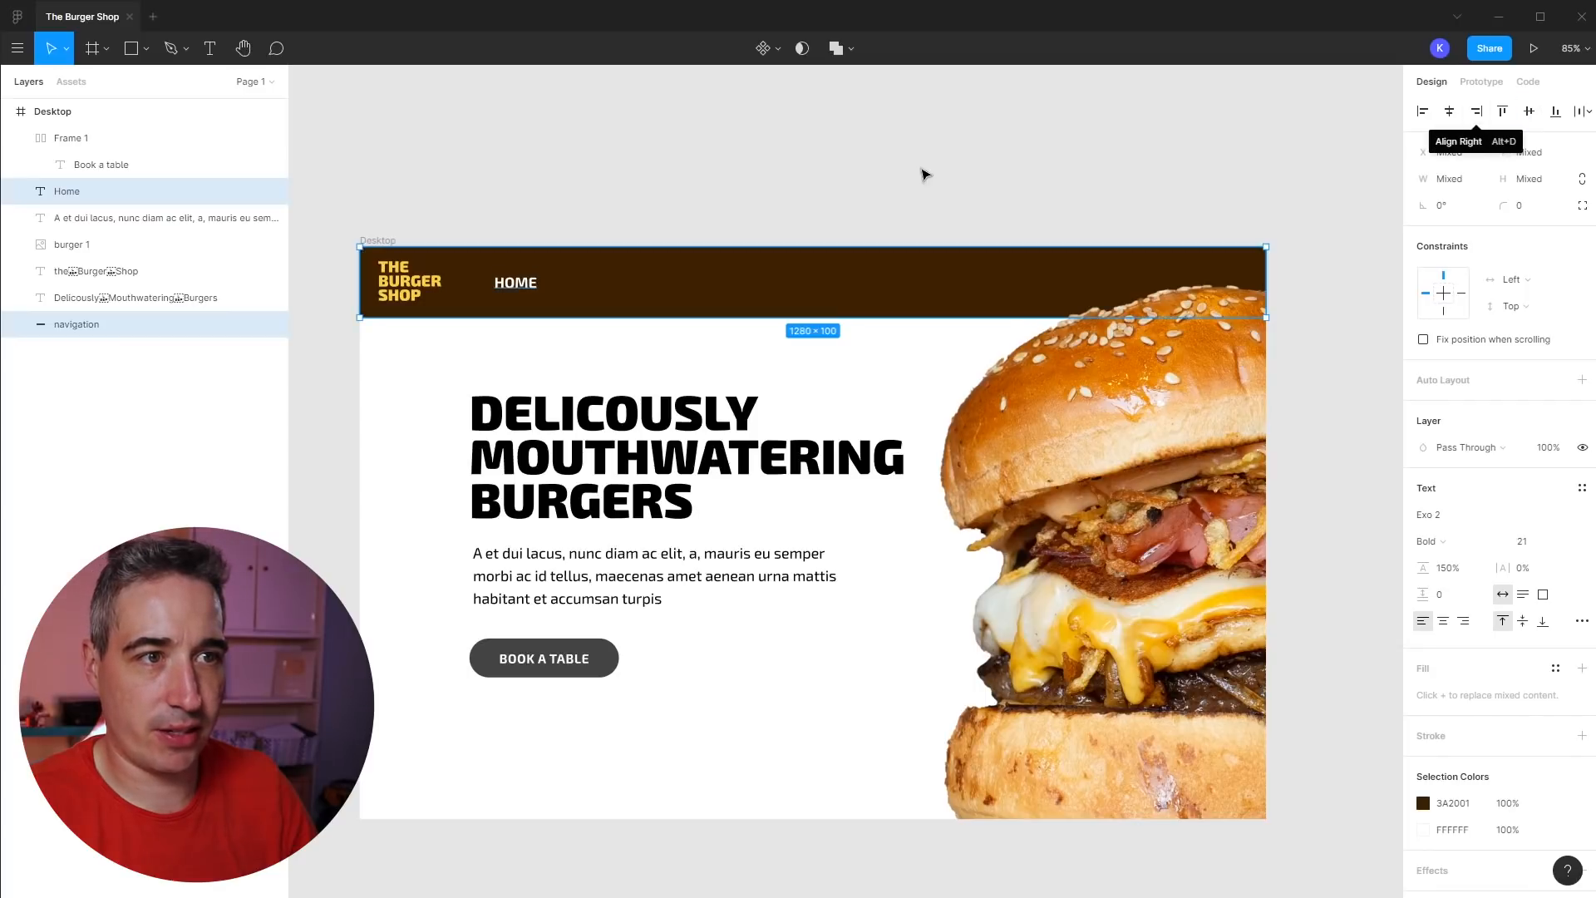
{"action": "left_click", "coordinate": [838, 206]}
- Duplicate the Home link to X 312, Y 34 and change the copy's text to "About"
{"action": "left_click_drag", "start_coordinate": [517, 283], "coordinate": [600, 289]}
{"action": "double_click", "coordinate": [600, 284]}
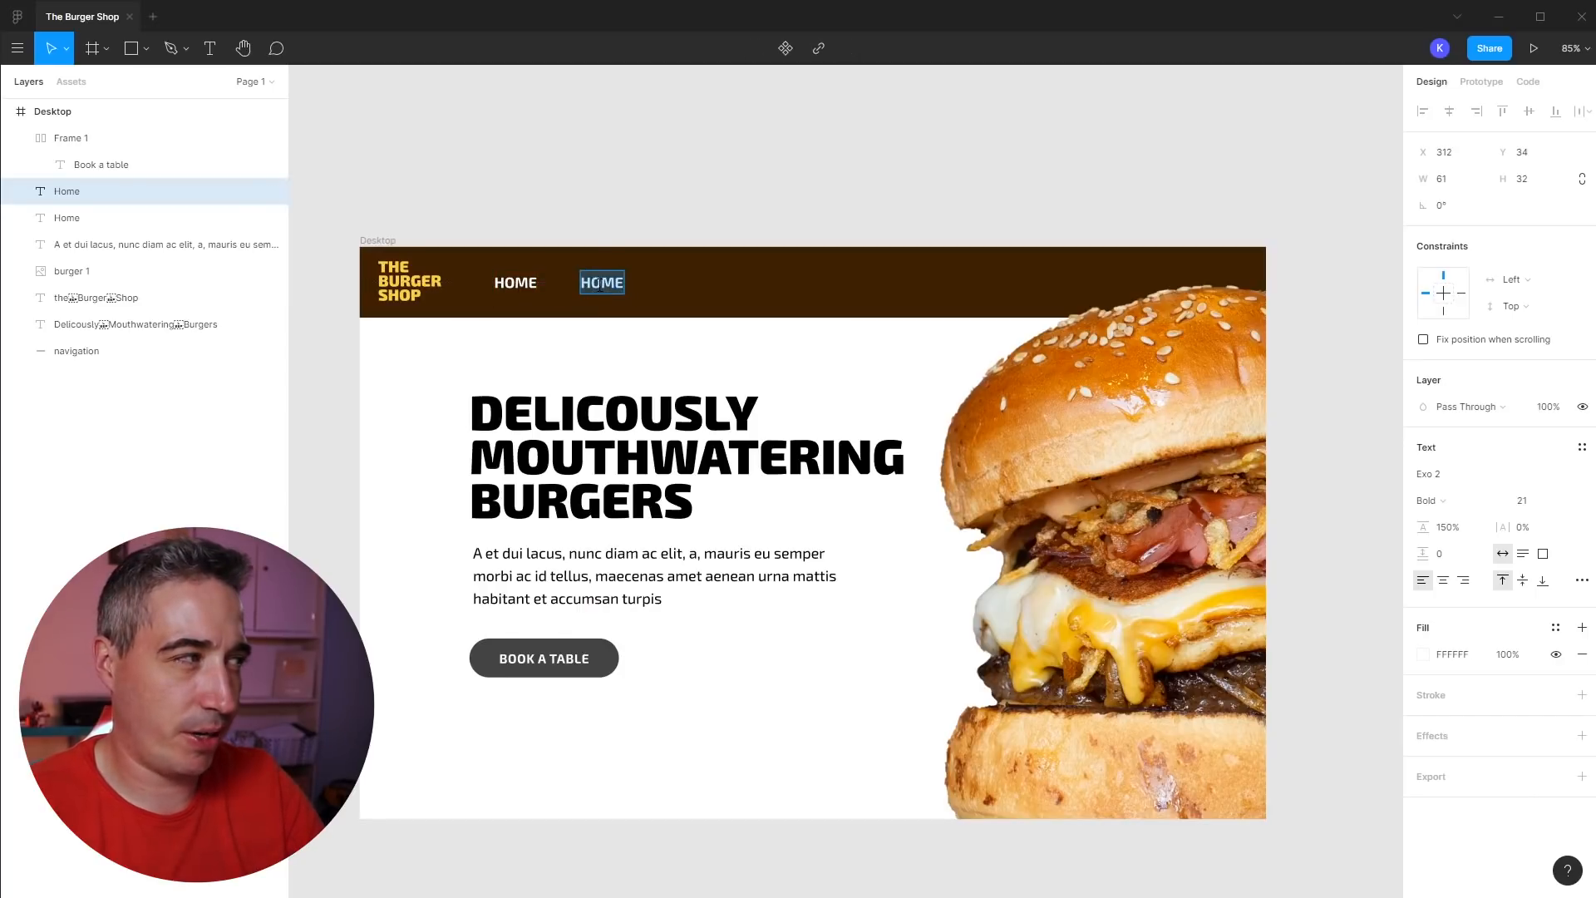
{"action": "type", "text": "About"}
{"action": "key", "text": "Escape"}
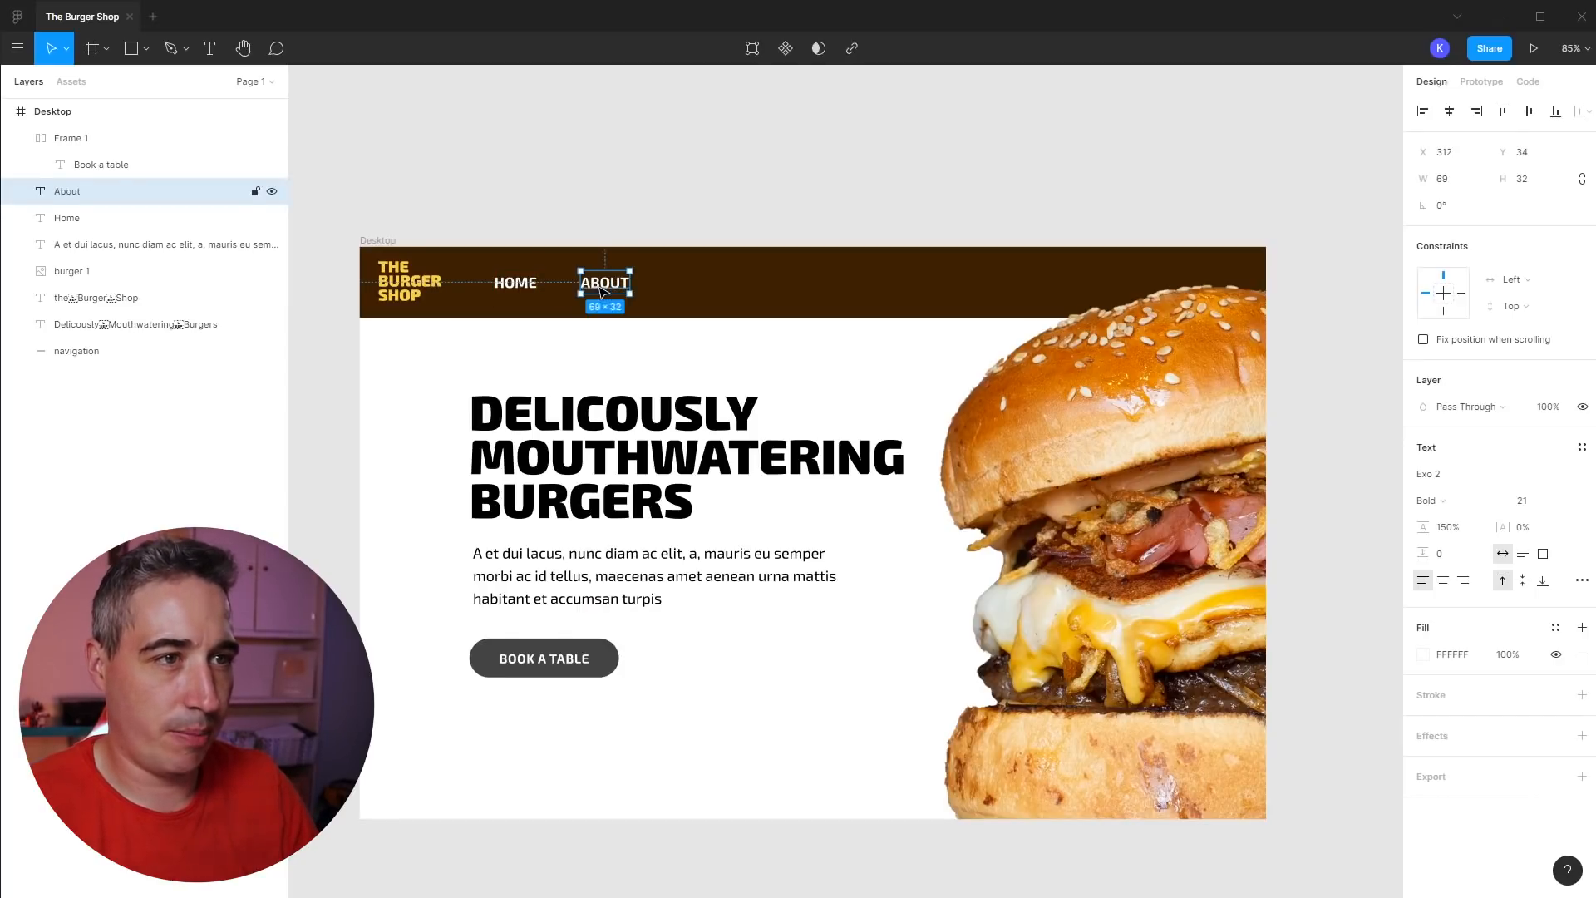
- Duplicate the About link to X 433, Y 34 and change the copy's text to "Contact"
{"action": "left_click_drag", "start_coordinate": [612, 289], "coordinate": [690, 292]}
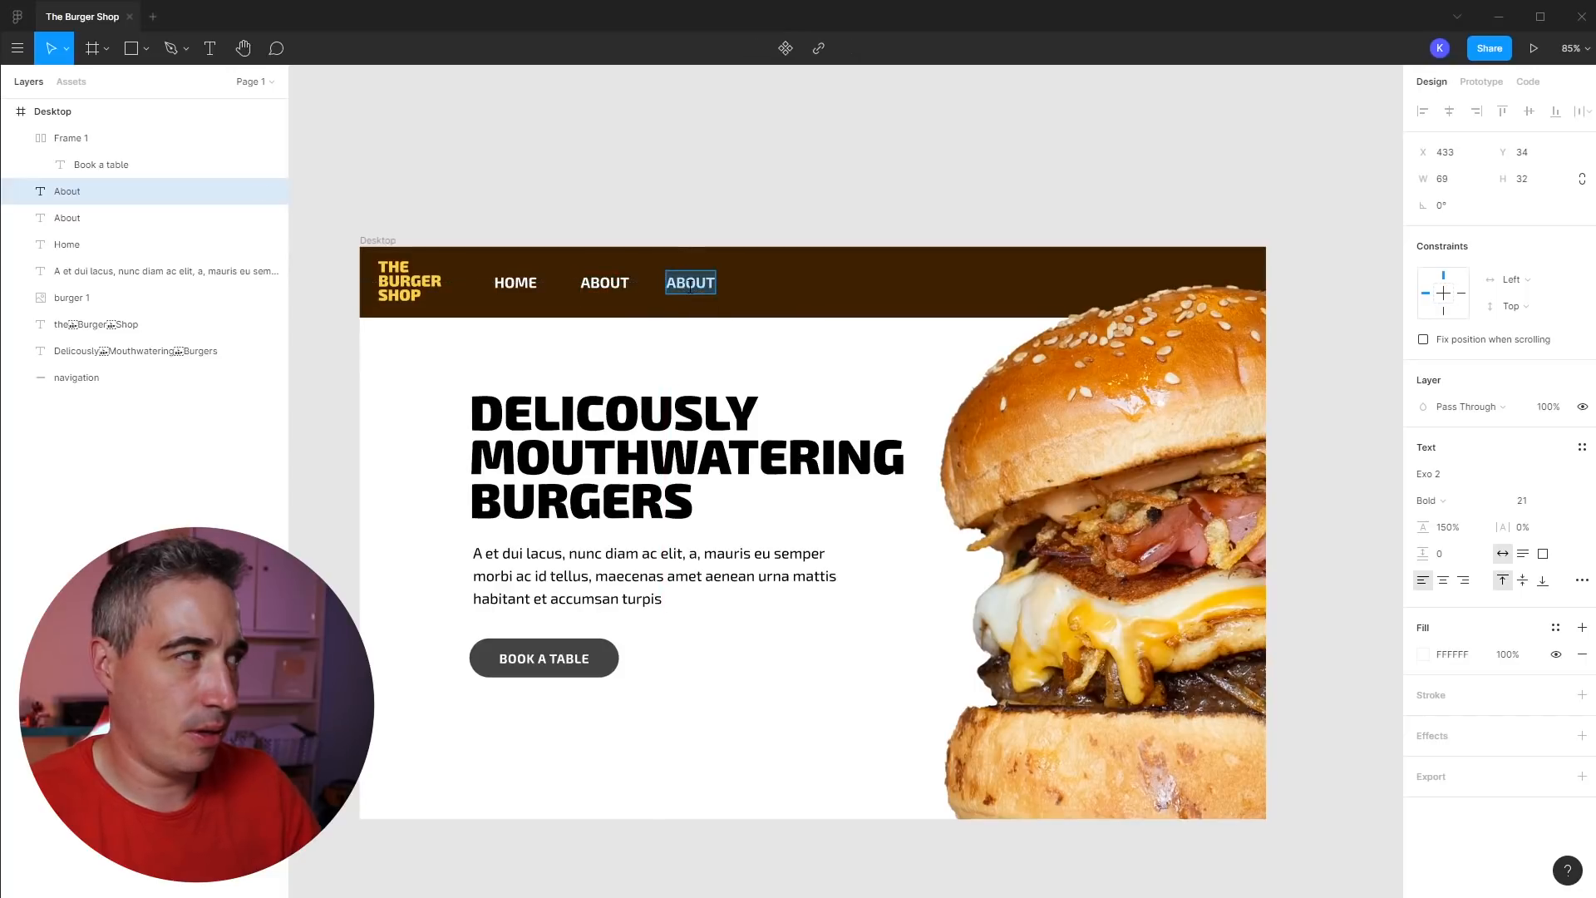
{"action": "type", "text": "Contac"}
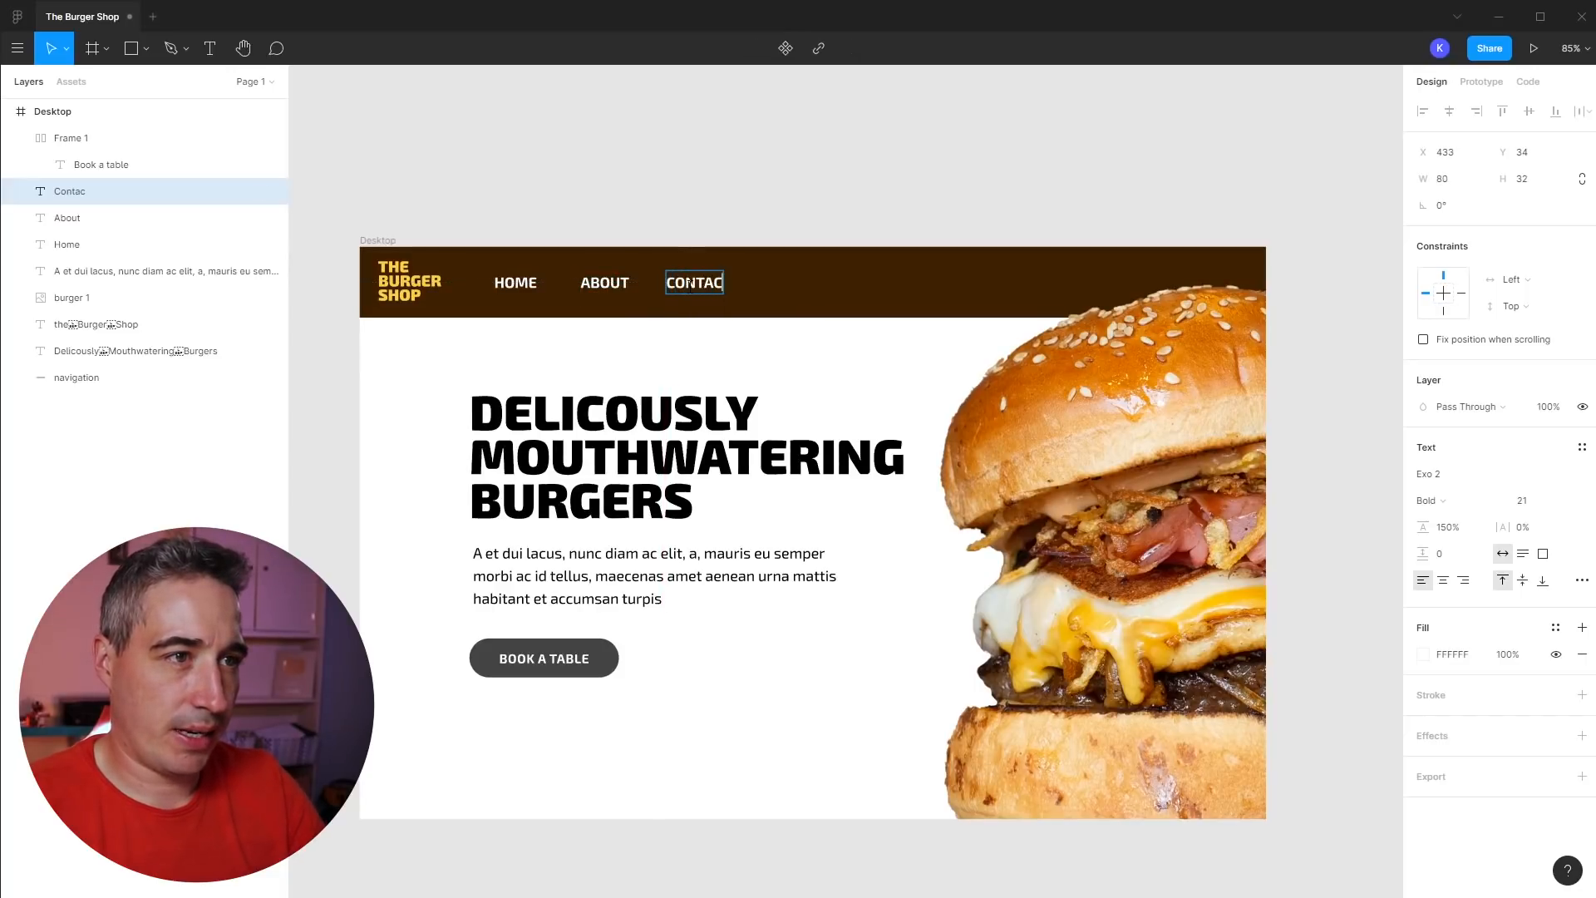
{"action": "type", "text": "t"}
{"action": "key", "text": "Escape"}
- Duplicate the Contact link to X 586, Y 34 and change the copy's text to "Order now"
{"action": "left_click_drag", "start_coordinate": [695, 291], "coordinate": [803, 291]}
{"action": "double_click", "coordinate": [807, 283]}
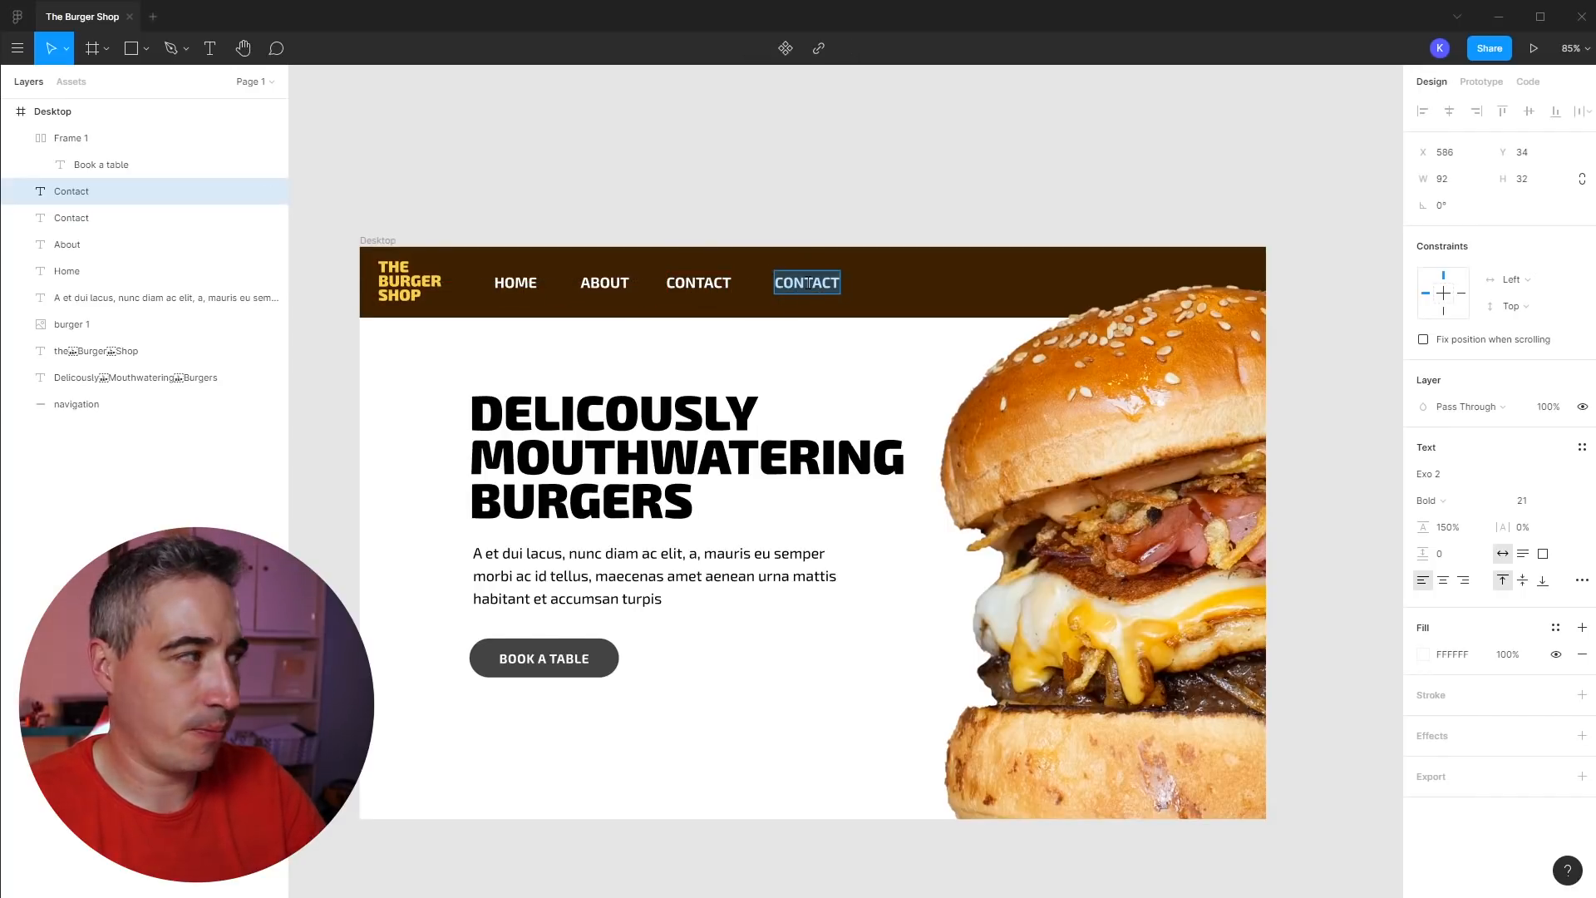
{"action": "type", "text": "Order now"}
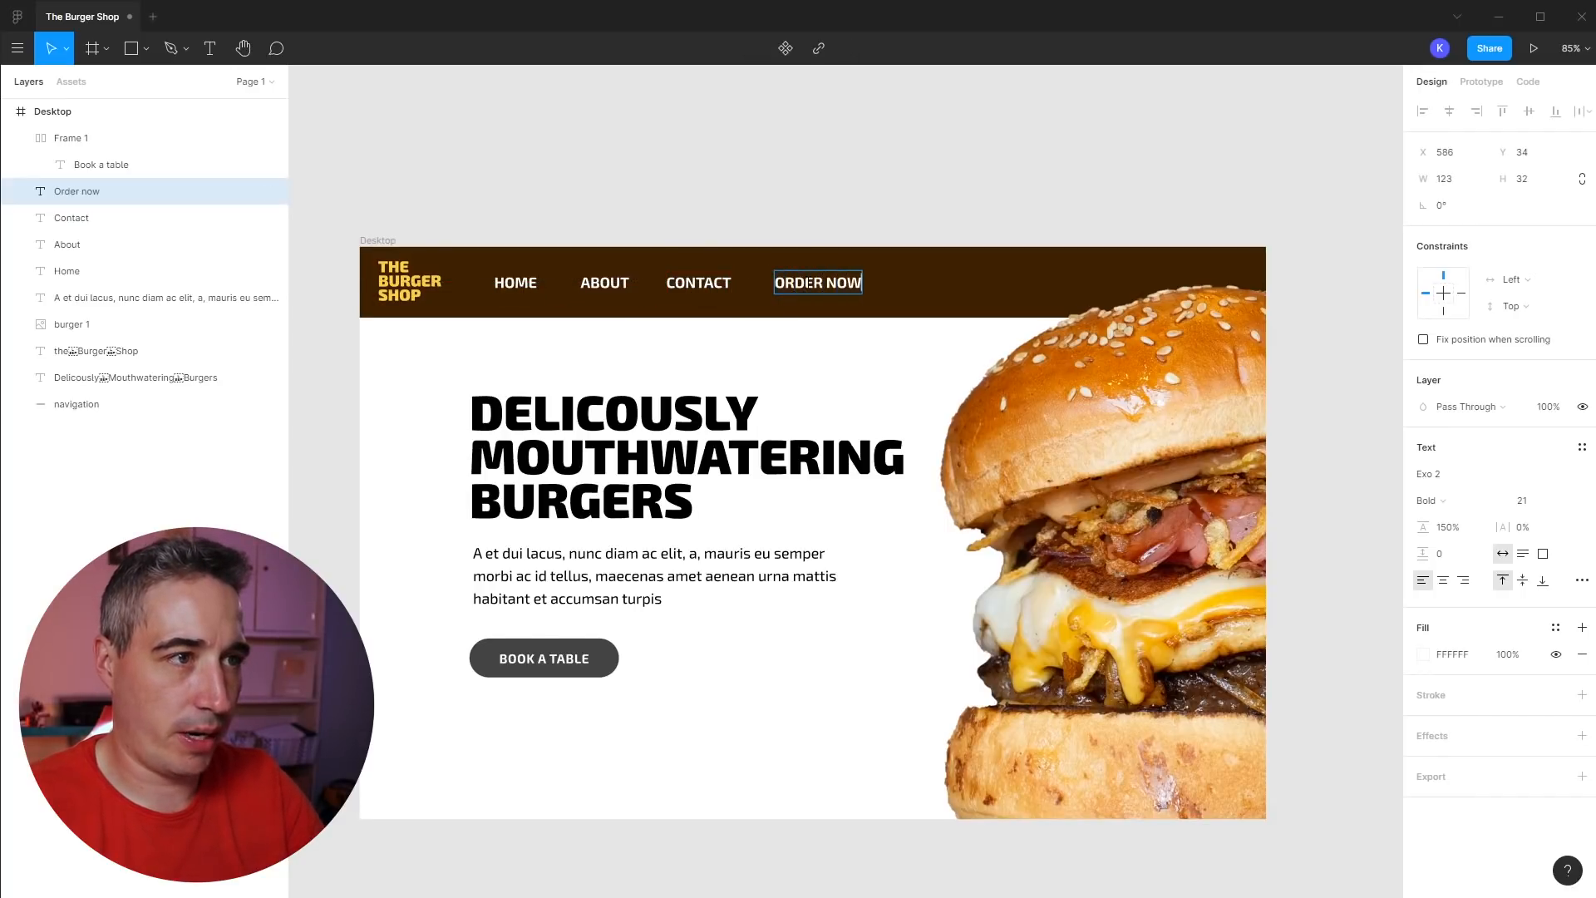
{"action": "key", "text": "Escape"}
{"action": "left_click", "coordinate": [754, 217]}
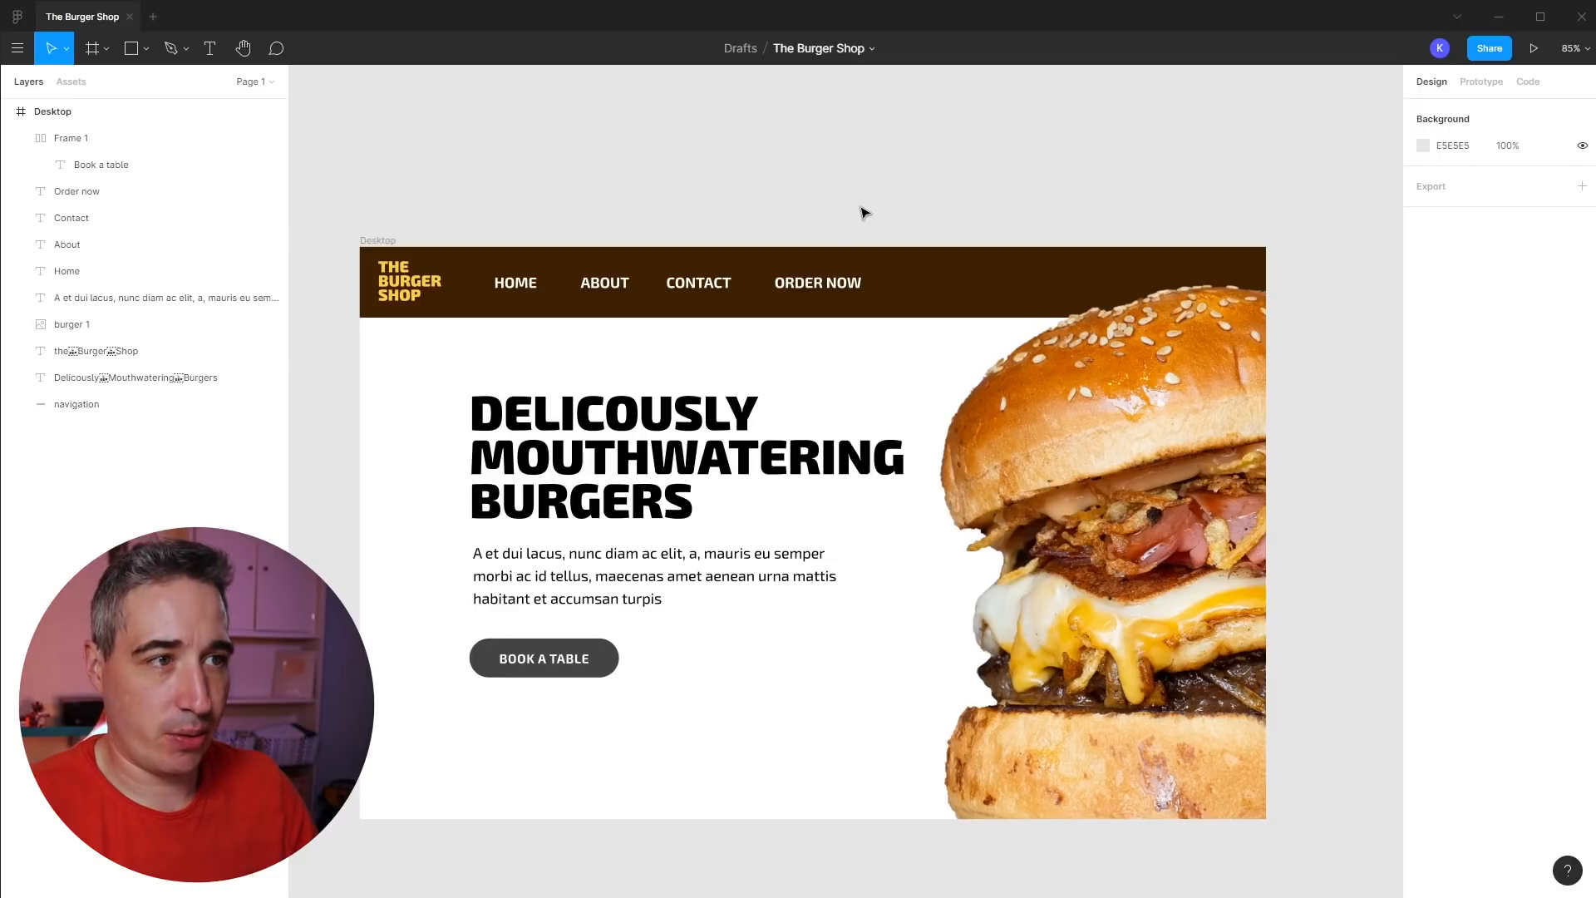
- Move the About, Contact and Order now links out of line and center all four links vertically on the navigation bar
{"action": "left_click_drag", "start_coordinate": [810, 284], "coordinate": [817, 273]}
{"action": "left_click_drag", "start_coordinate": [699, 282], "coordinate": [585, 278]}
{"action": "left_click_drag", "start_coordinate": [458, 203], "coordinate": [829, 306]}
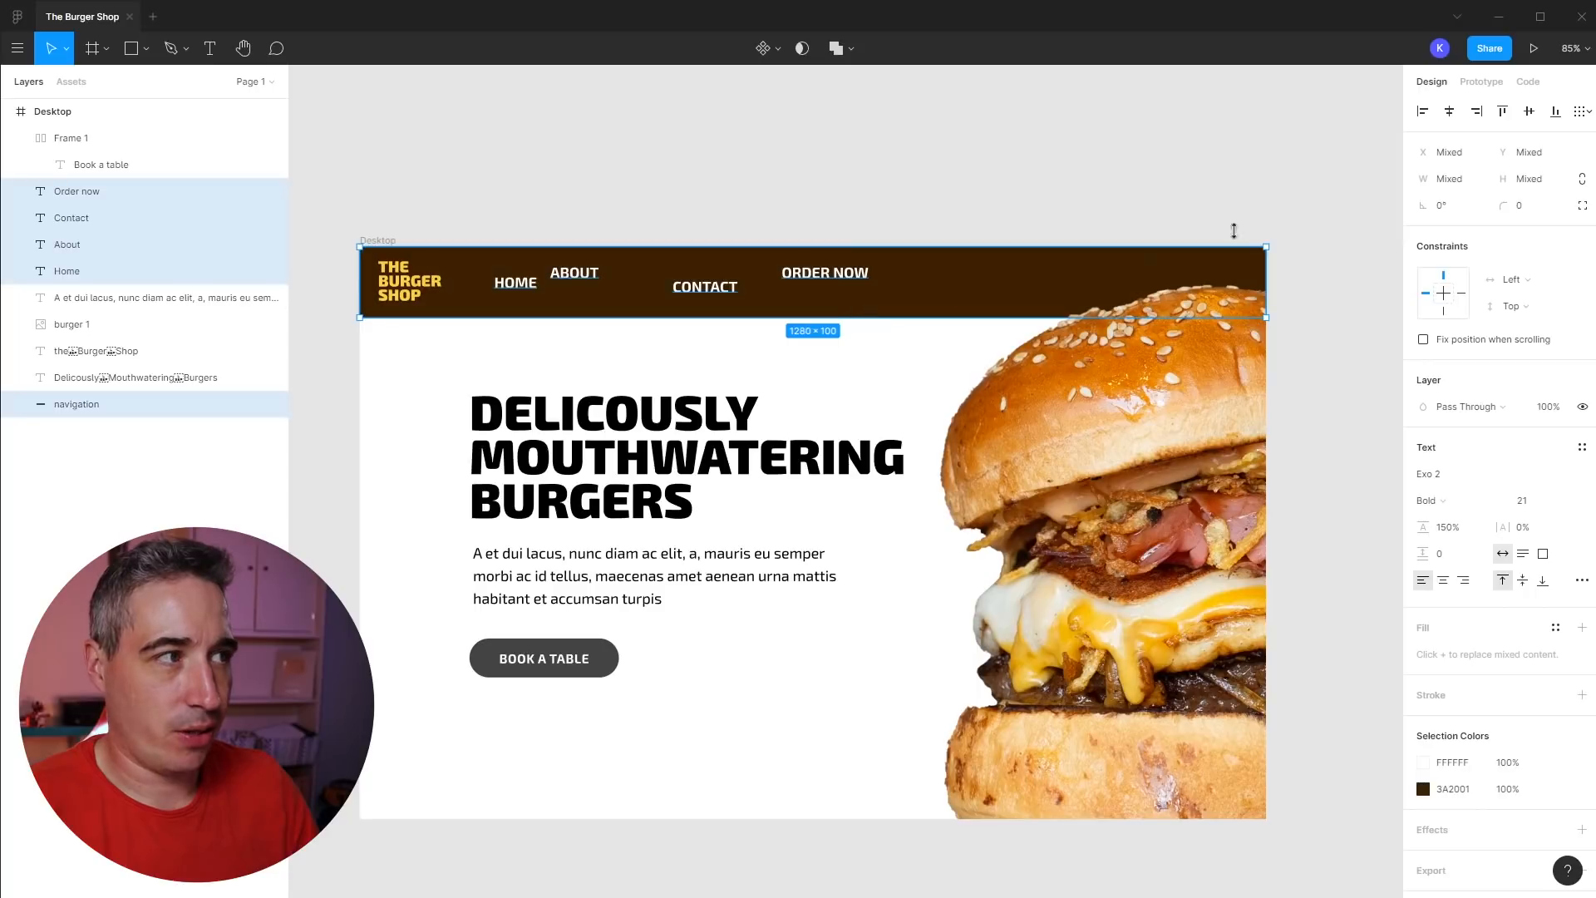
{"action": "left_click", "coordinate": [1529, 110]}
{"action": "left_click", "coordinate": [883, 277], "text": "shift"}
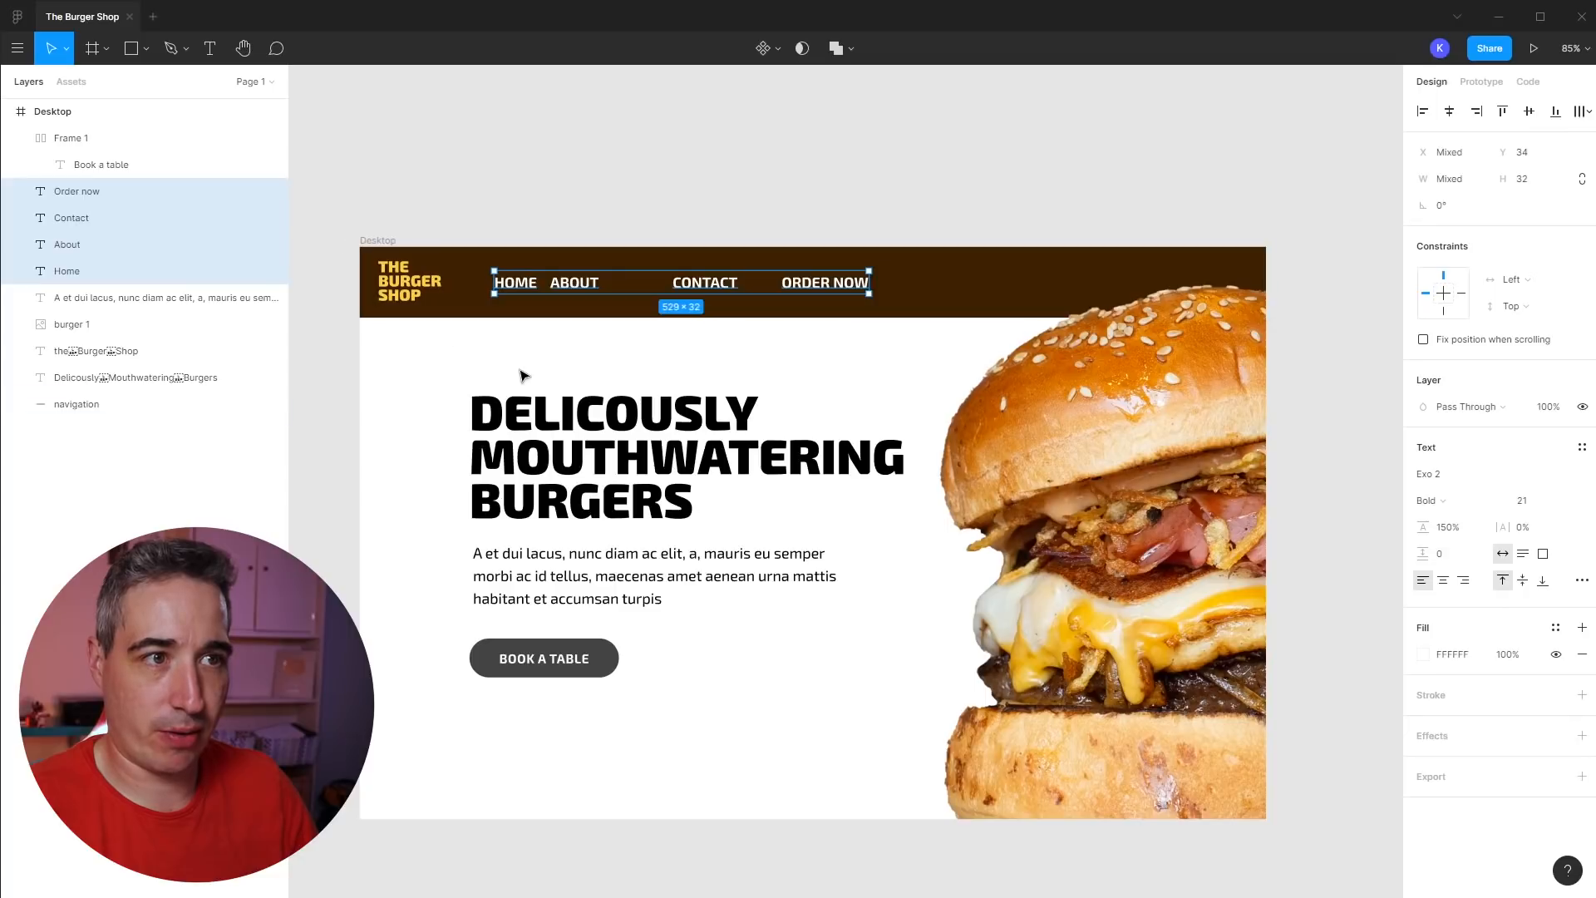
- Distribute the Home, About, Contact and Order now links with equal horizontal spacing
{"action": "left_click", "coordinate": [1581, 110]}
{"action": "left_click", "coordinate": [1423, 147]}
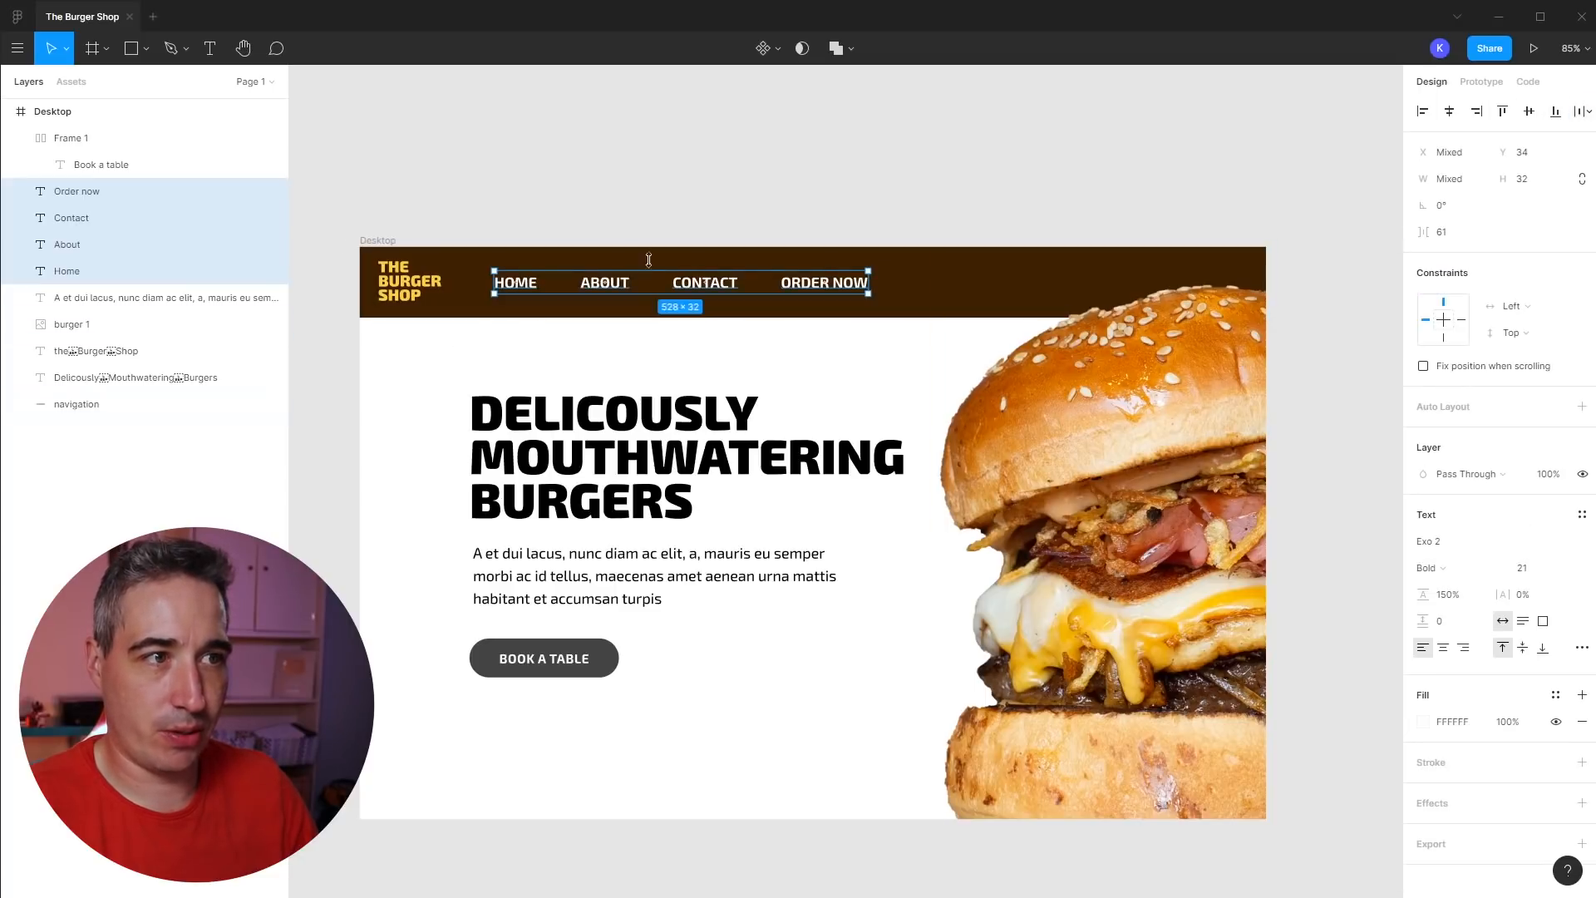
{"action": "left_click", "coordinate": [782, 172]}
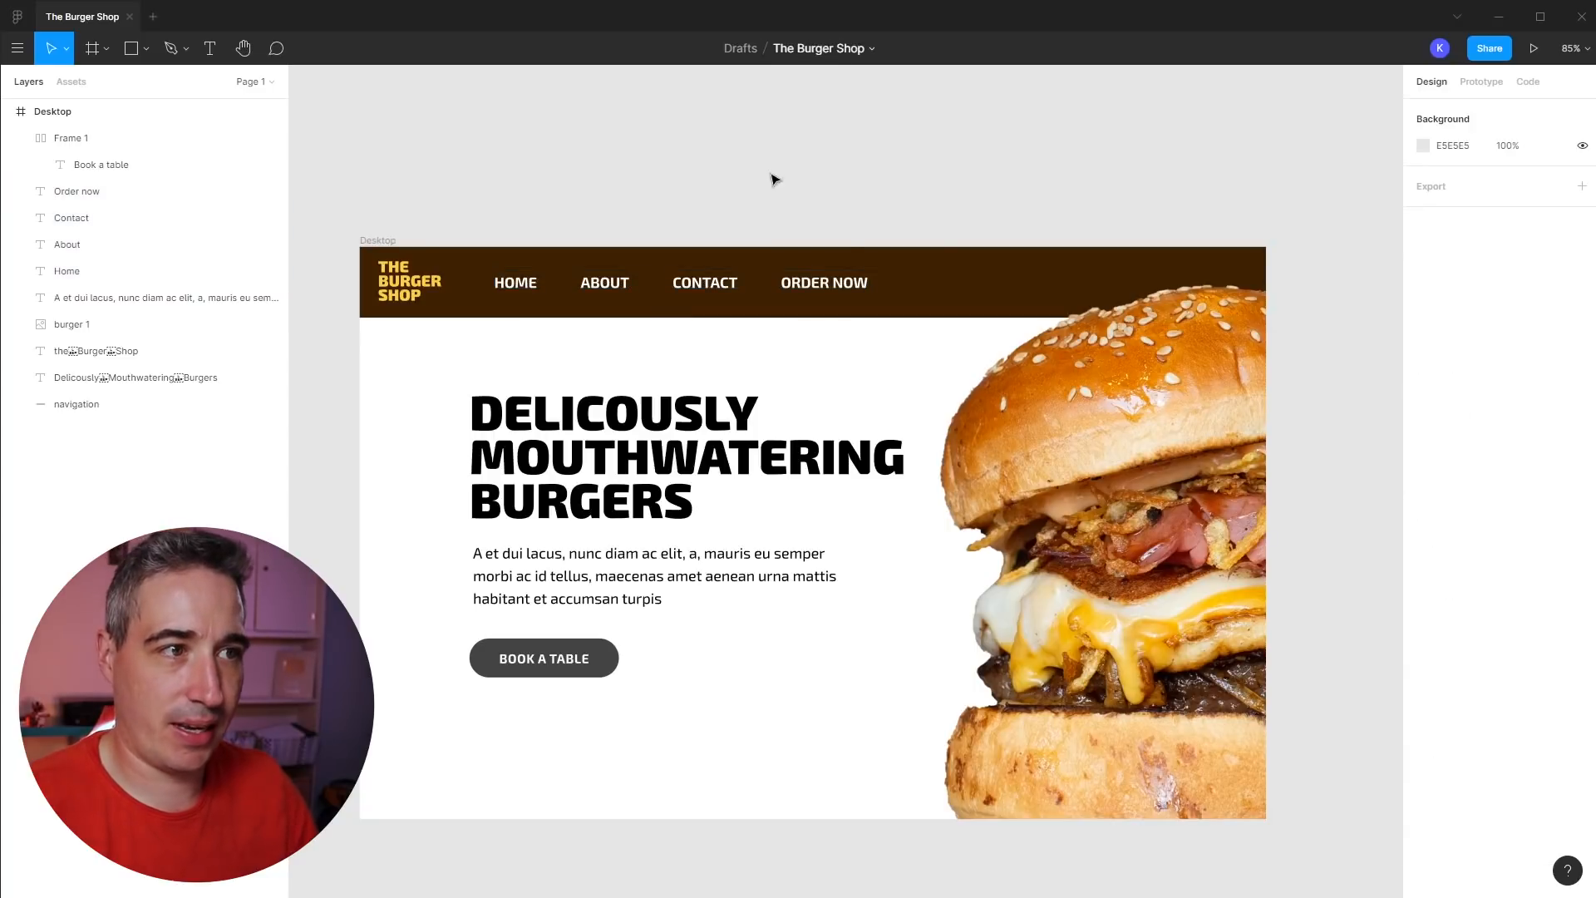
- Set the font size of the Home, About, Contact and Order now links to 16
{"action": "left_click", "coordinate": [823, 282]}
{"action": "left_click", "coordinate": [705, 283], "text": "shift"}
{"action": "left_click", "coordinate": [583, 282], "text": "shift"}
{"action": "left_click", "coordinate": [512, 284], "text": "shift"}
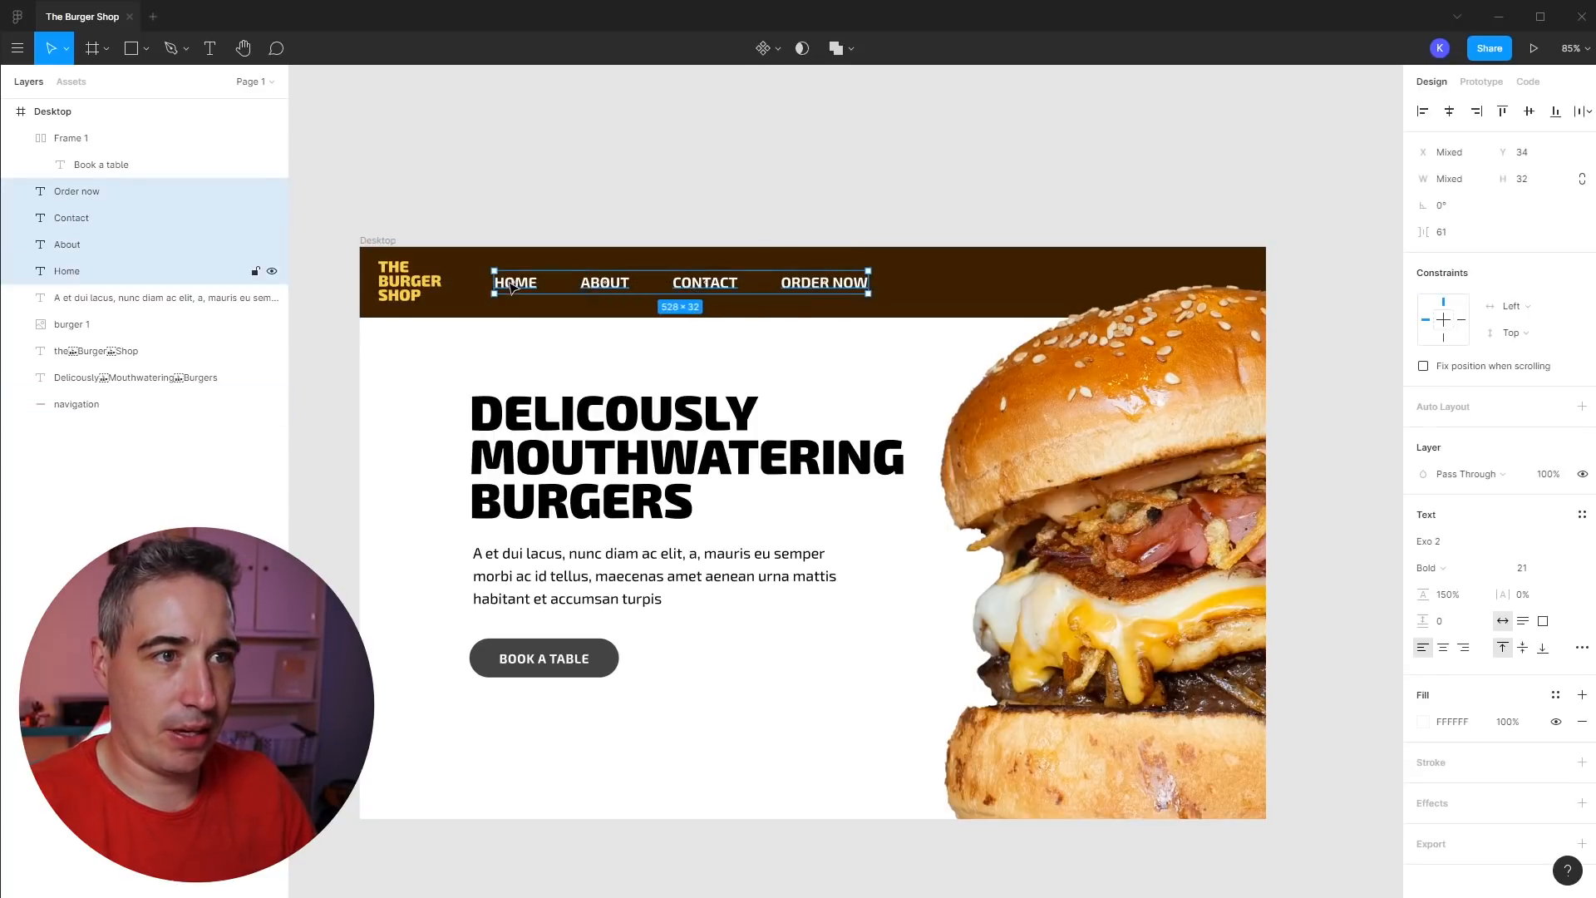
{"action": "left_click", "coordinate": [1535, 574]}
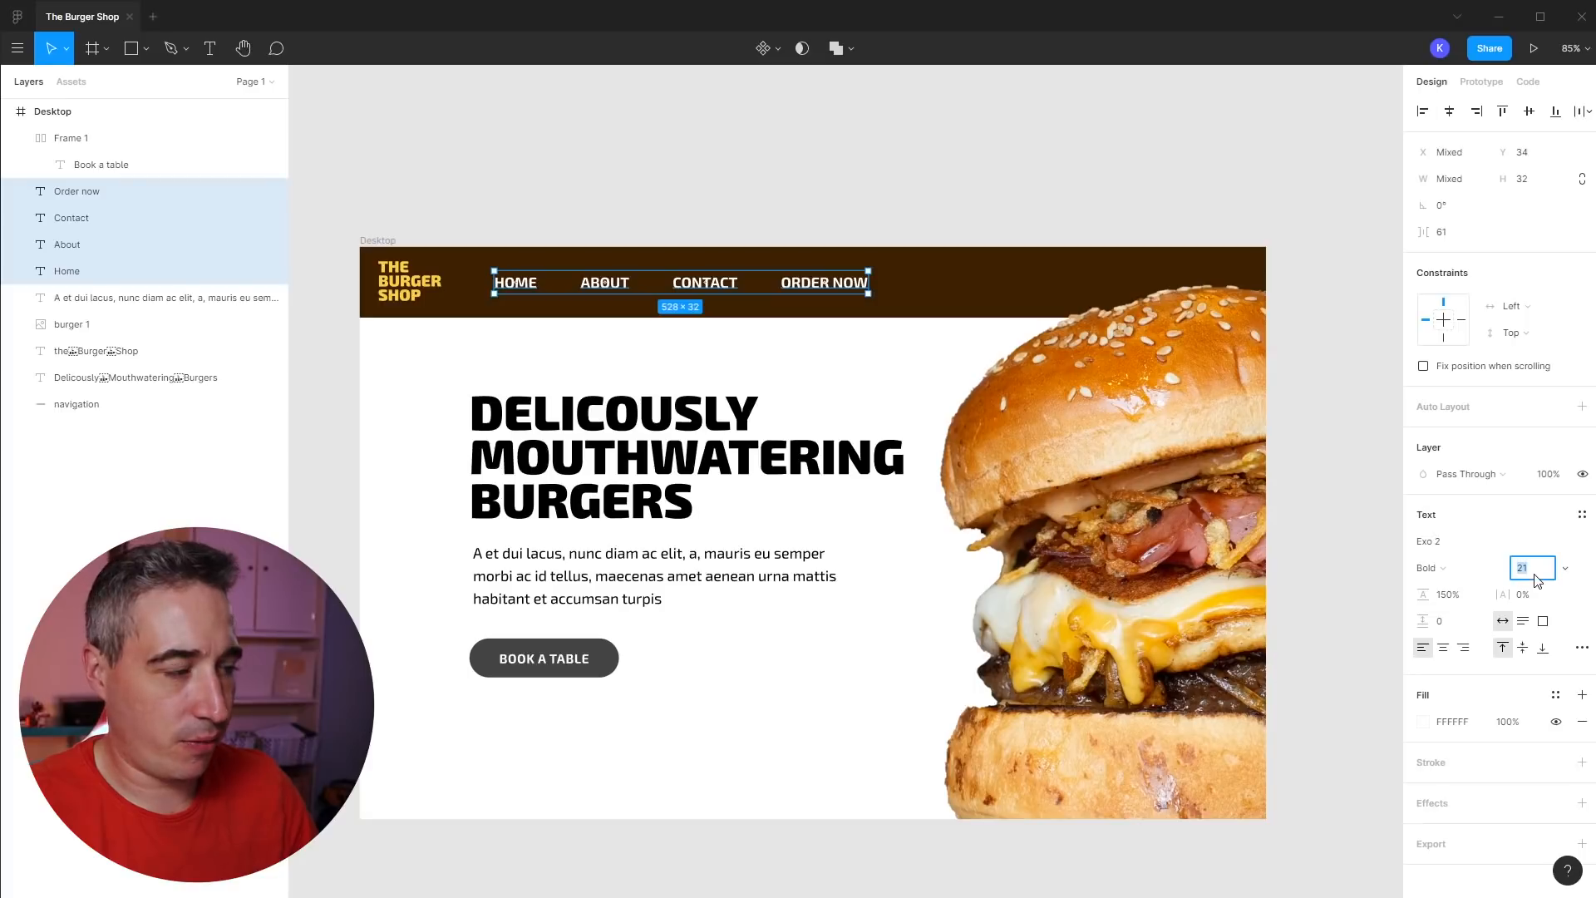
{"action": "type", "text": "16"}
{"action": "key", "text": "Return"}
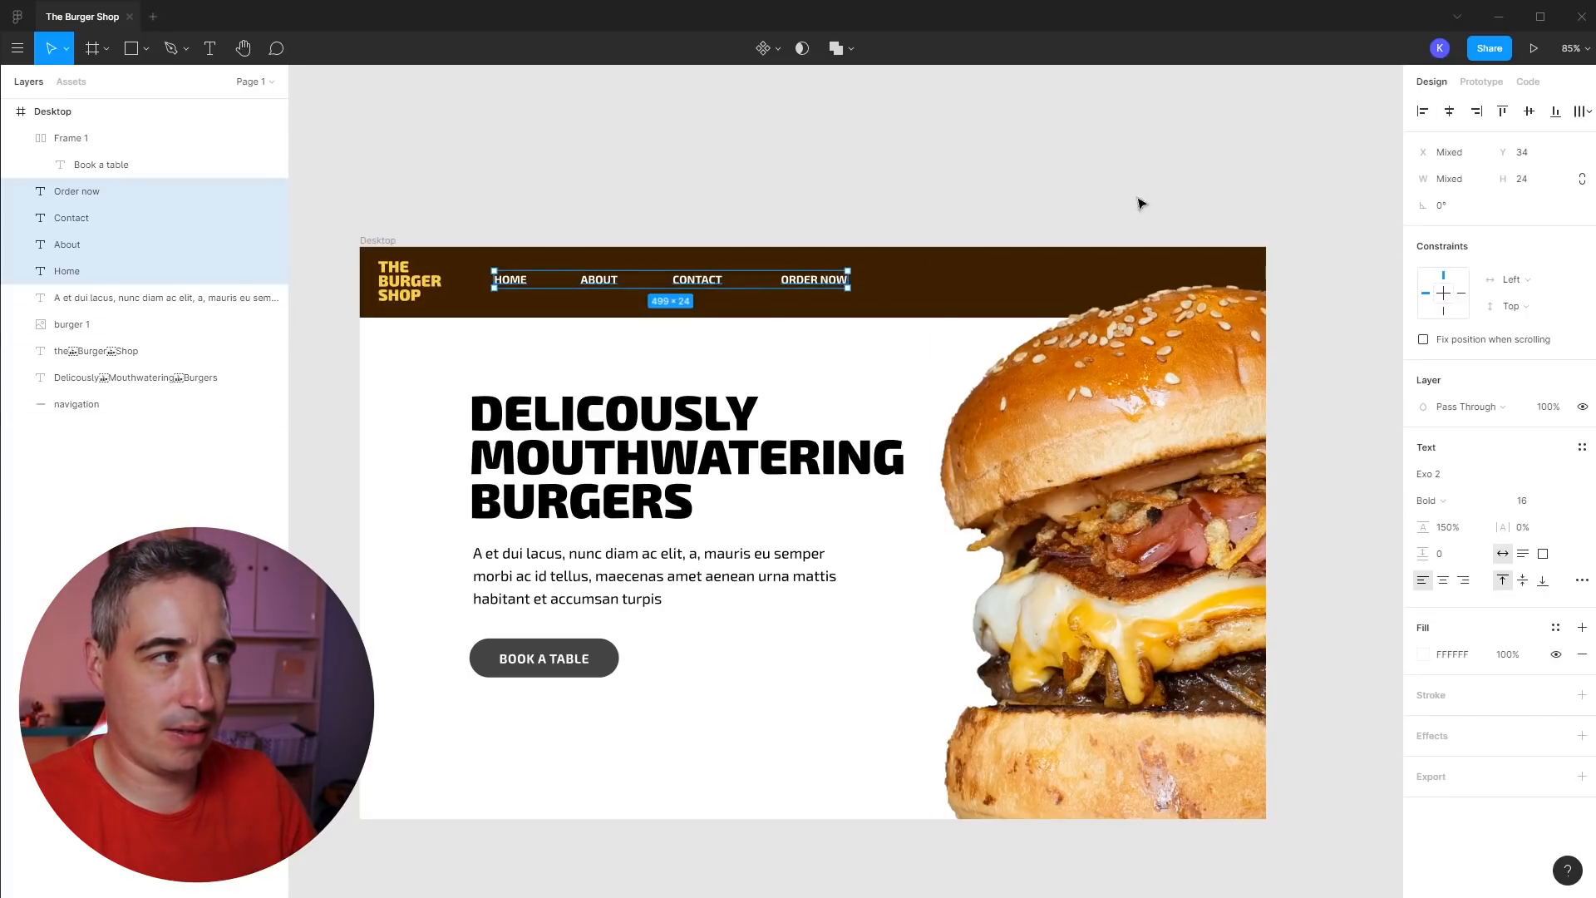
- Center the four resized links vertically on the brown navigation bar
{"action": "left_click", "coordinate": [951, 284], "text": "shift"}
{"action": "left_click", "coordinate": [1013, 292], "text": "shift"}
{"action": "left_click", "coordinate": [901, 295], "text": "shift"}
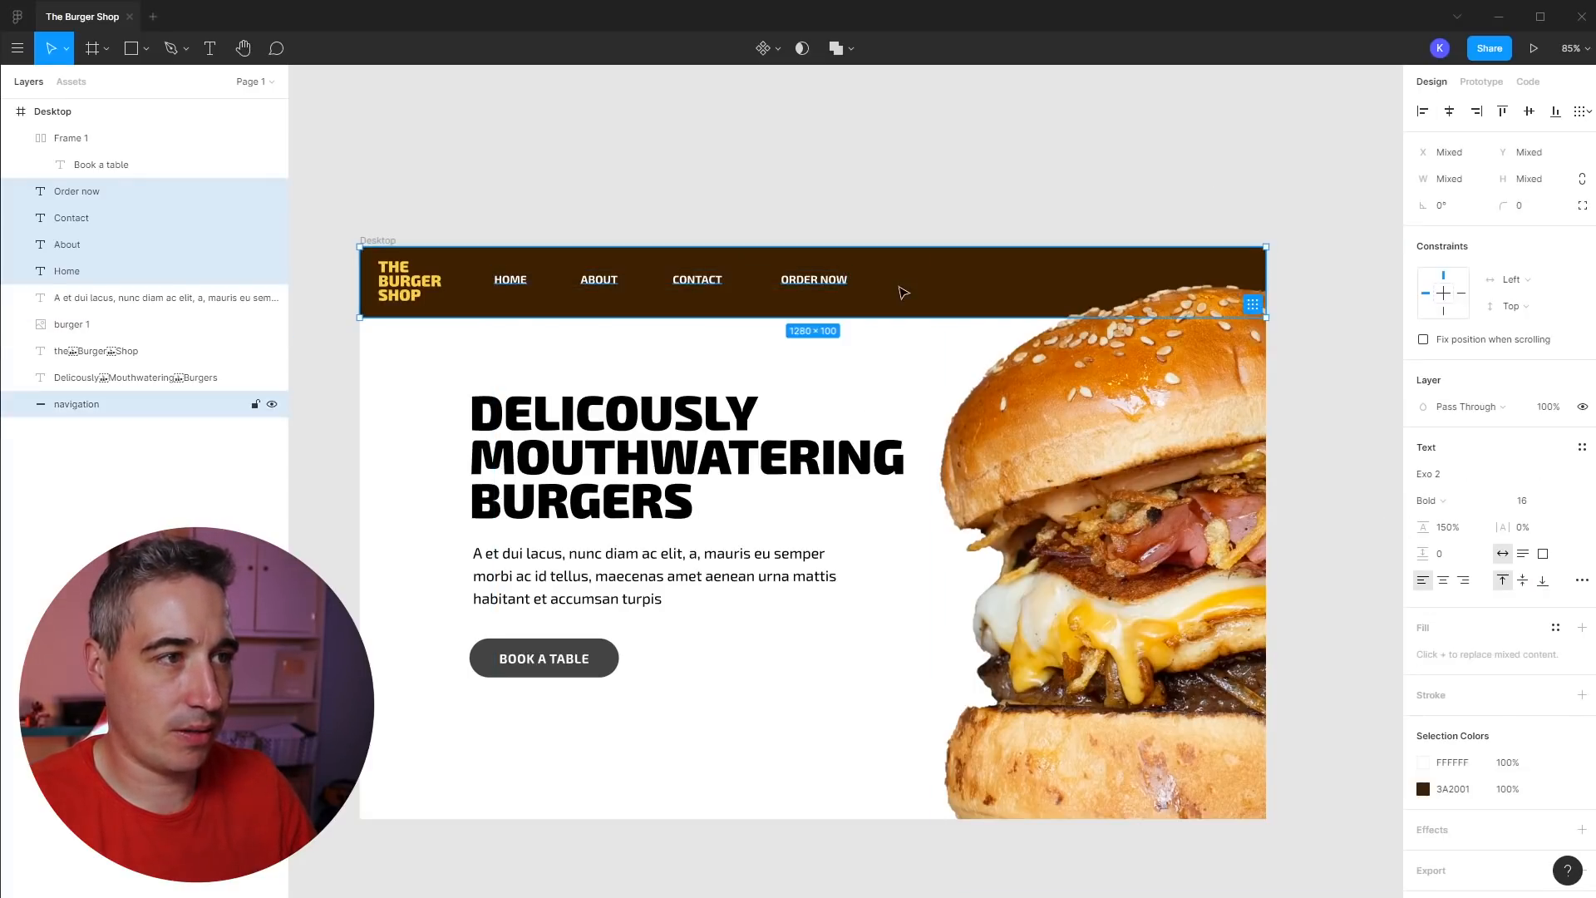
{"action": "left_click", "coordinate": [1528, 111]}
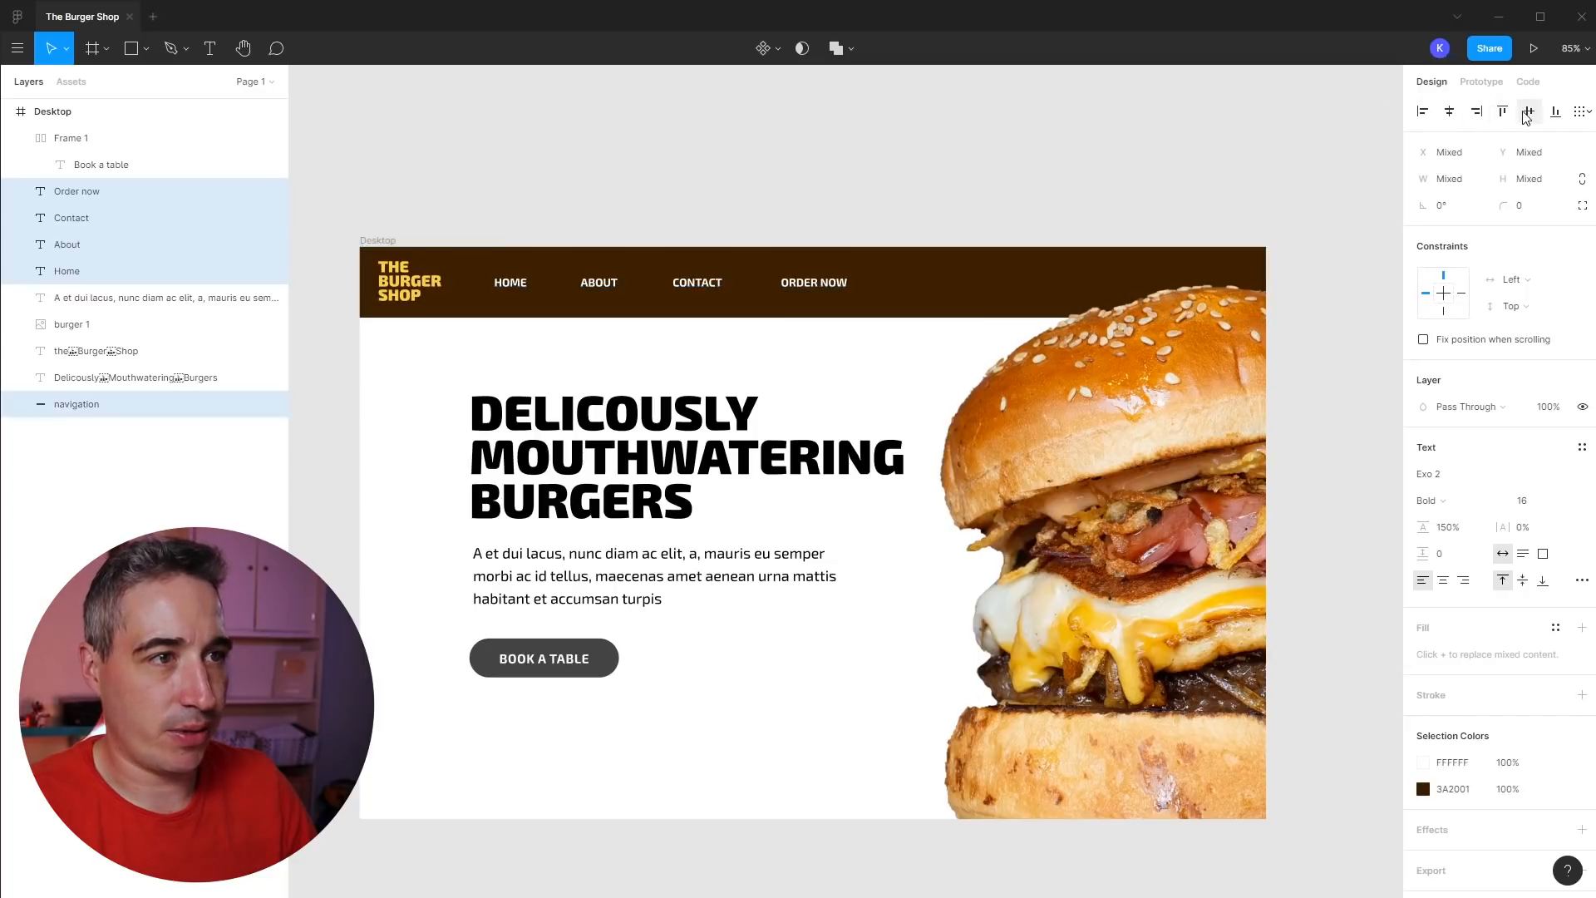
- Lock the burger image layer
{"action": "left_click", "coordinate": [1106, 436]}
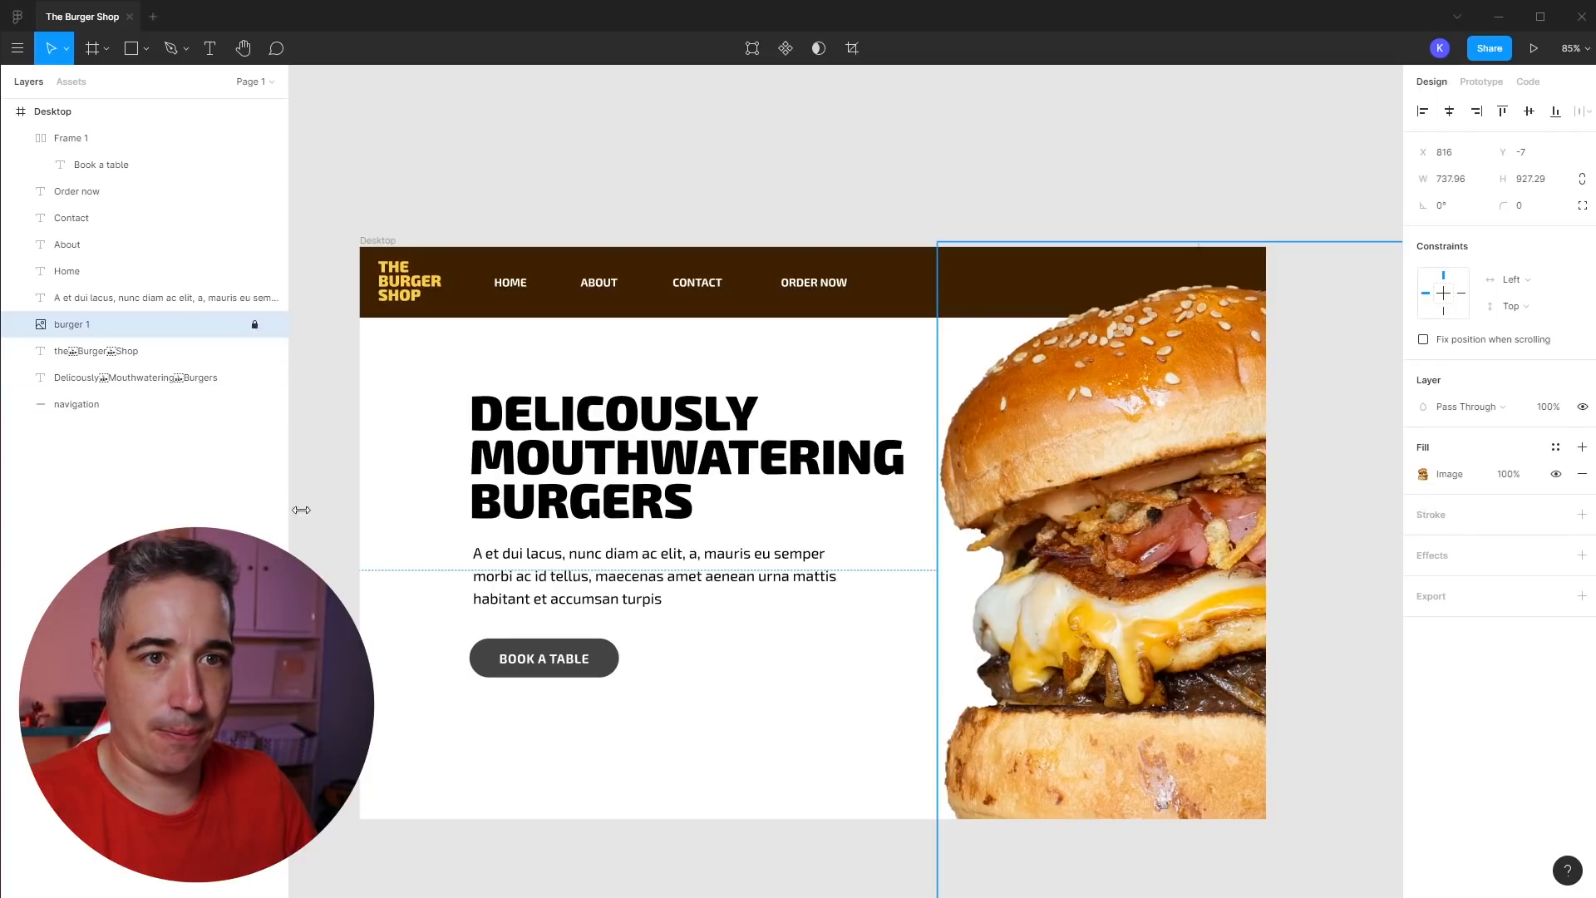
{"action": "left_click", "coordinate": [327, 480]}
- Rename the burger shop logo text layer to "Logo" and the large heading's layer to "Title"
{"action": "left_click", "coordinate": [125, 349]}
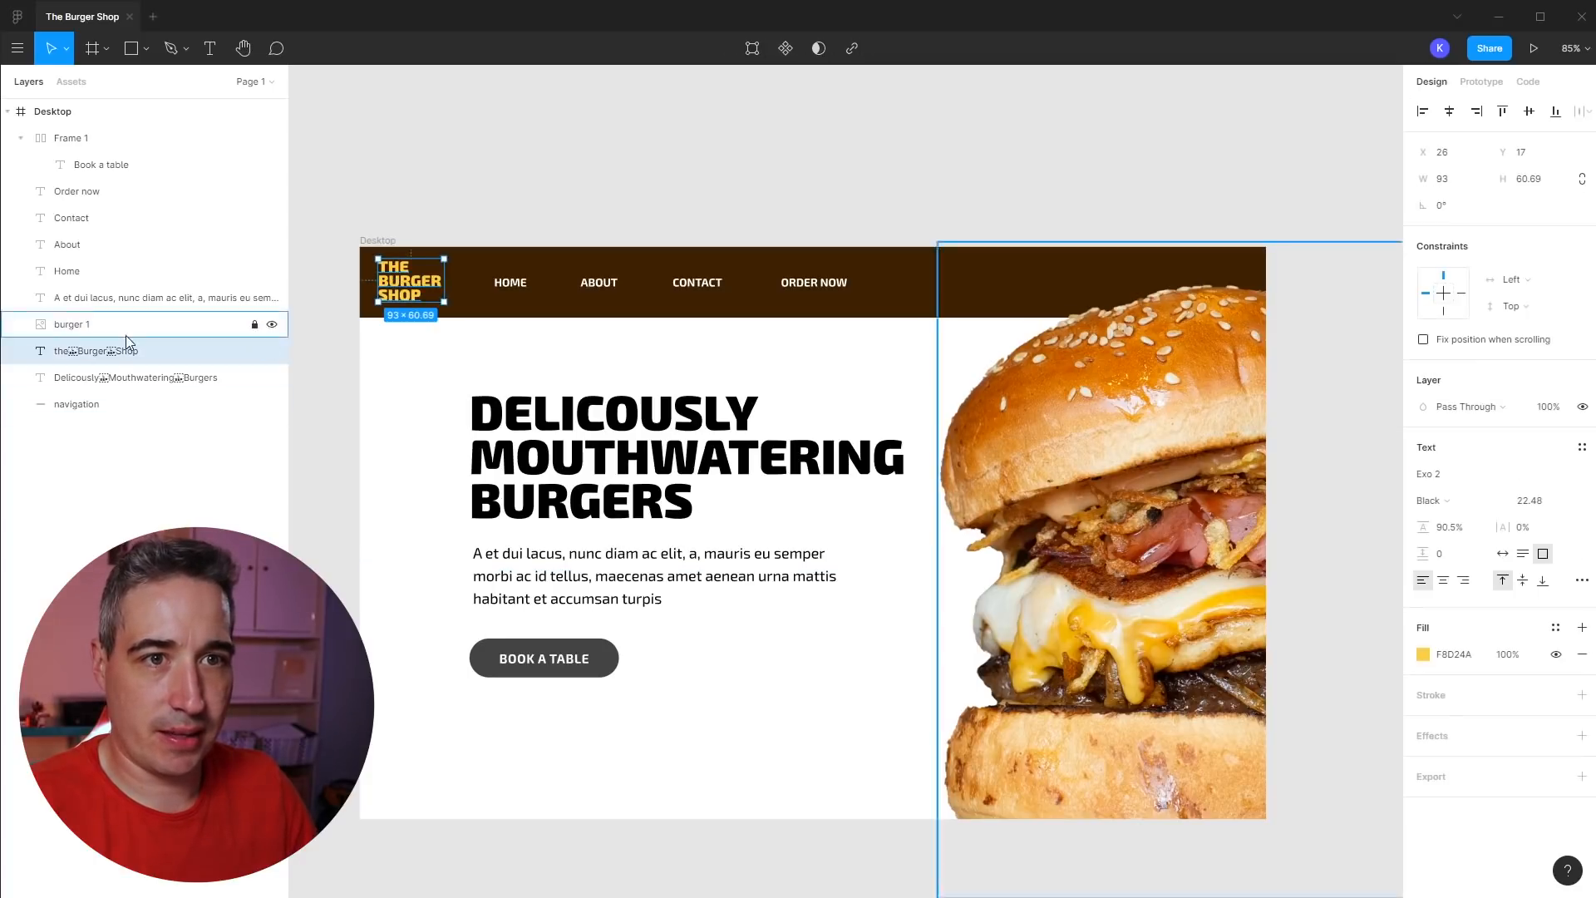
{"action": "double_click", "coordinate": [106, 350]}
{"action": "type", "text": "Logo"}
{"action": "key", "text": "Return"}
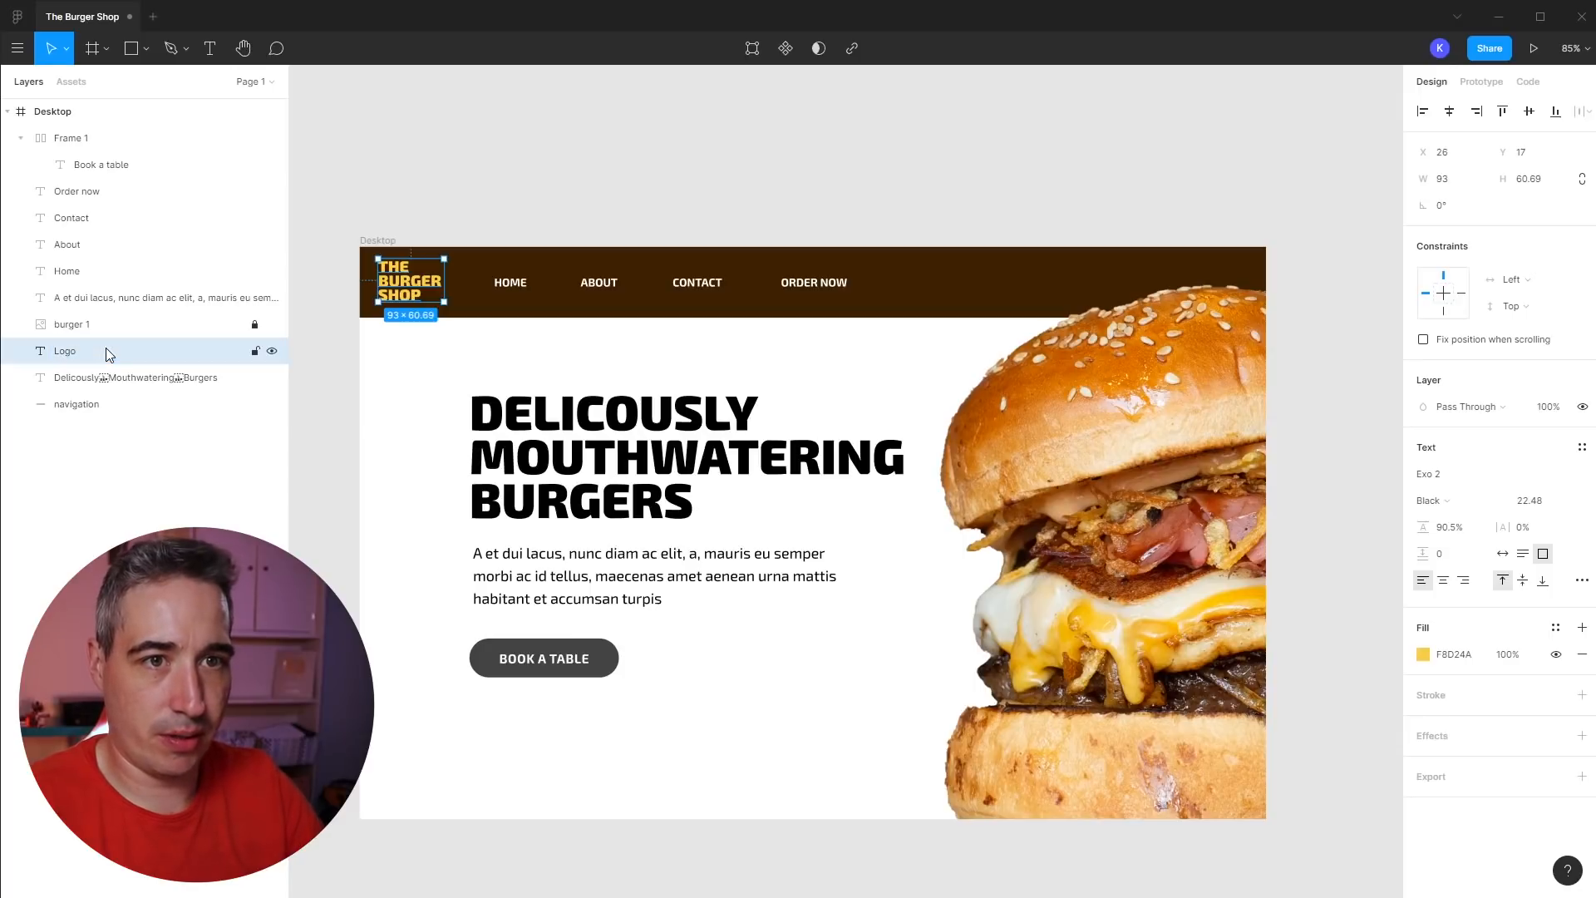
{"action": "double_click", "coordinate": [170, 378]}
{"action": "type", "text": "Title"}
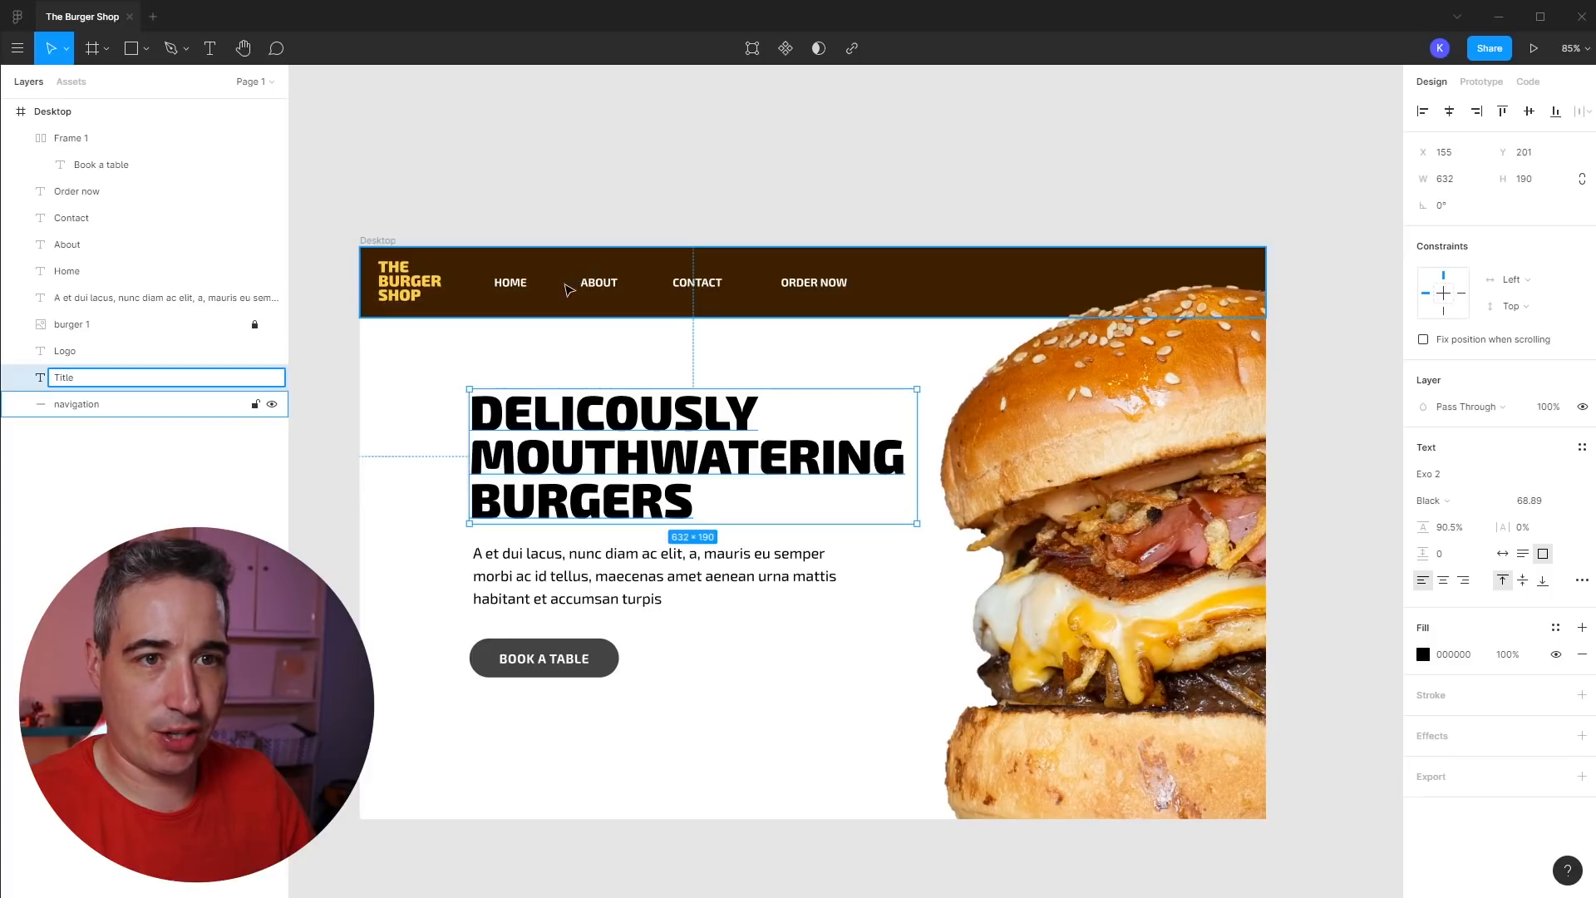
{"action": "left_click", "coordinate": [597, 282]}
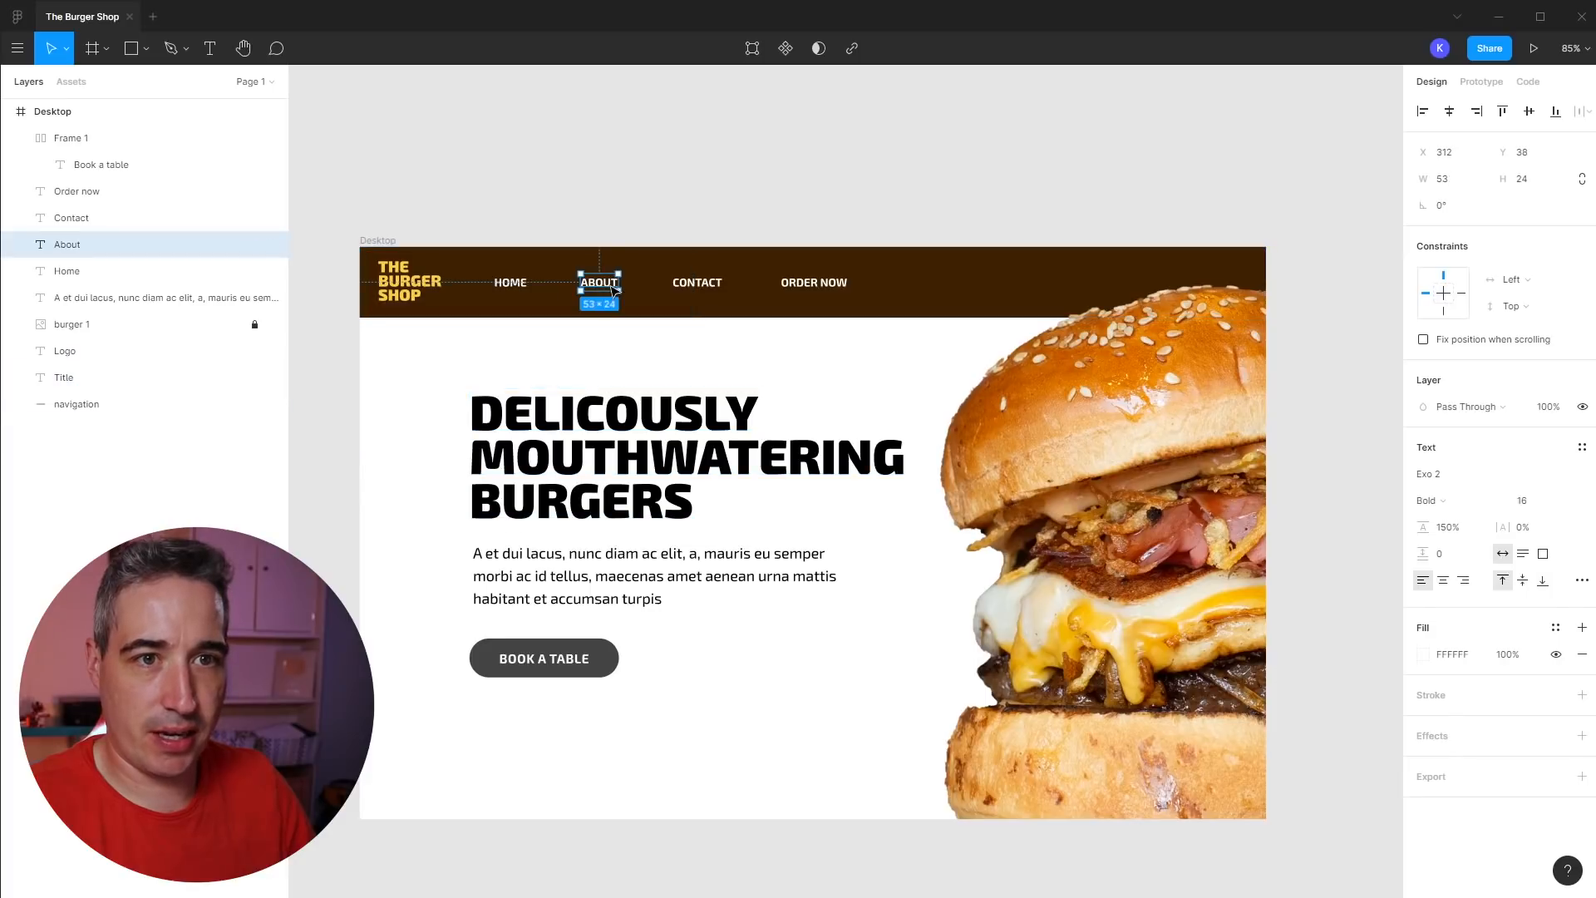
- Reorder the layers so the four link layers sit directly above the navigation layer, with the Logo layer just above them
{"action": "left_click", "coordinate": [97, 192]}
{"action": "left_click", "coordinate": [80, 274], "text": "shift"}
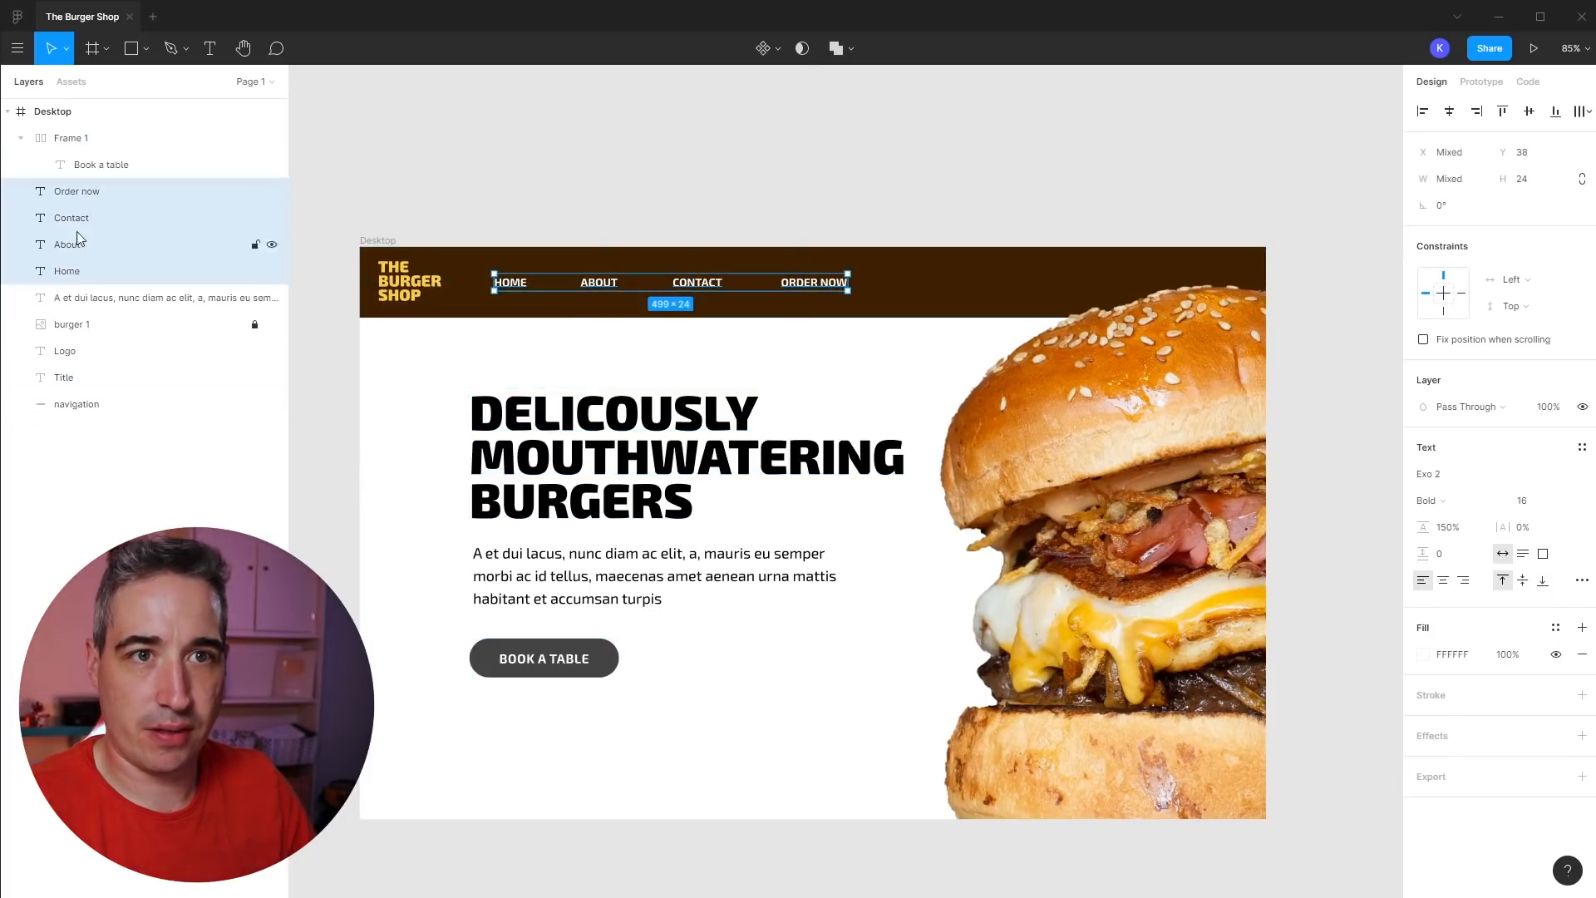
{"action": "left_click_drag", "start_coordinate": [76, 201], "coordinate": [89, 405]}
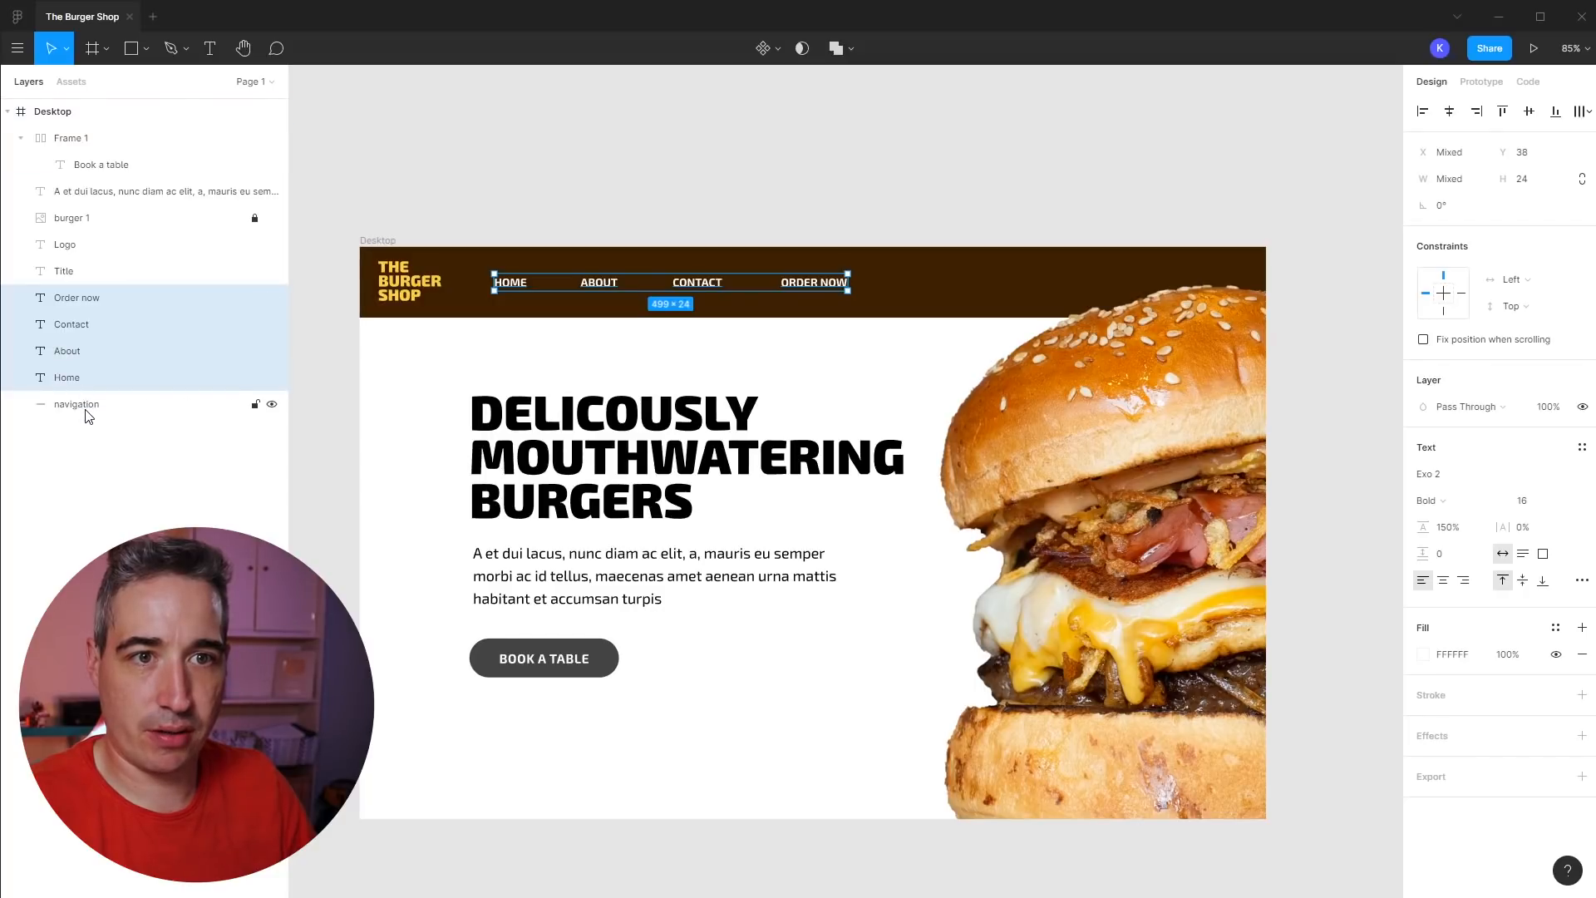
{"action": "left_click", "coordinate": [70, 270]}
{"action": "left_click_drag", "start_coordinate": [70, 249], "coordinate": [72, 275]}
- Group the Logo, the four links and the navigation bar, and name the group "Main navigation"
{"action": "left_click", "coordinate": [71, 405], "text": "shift"}
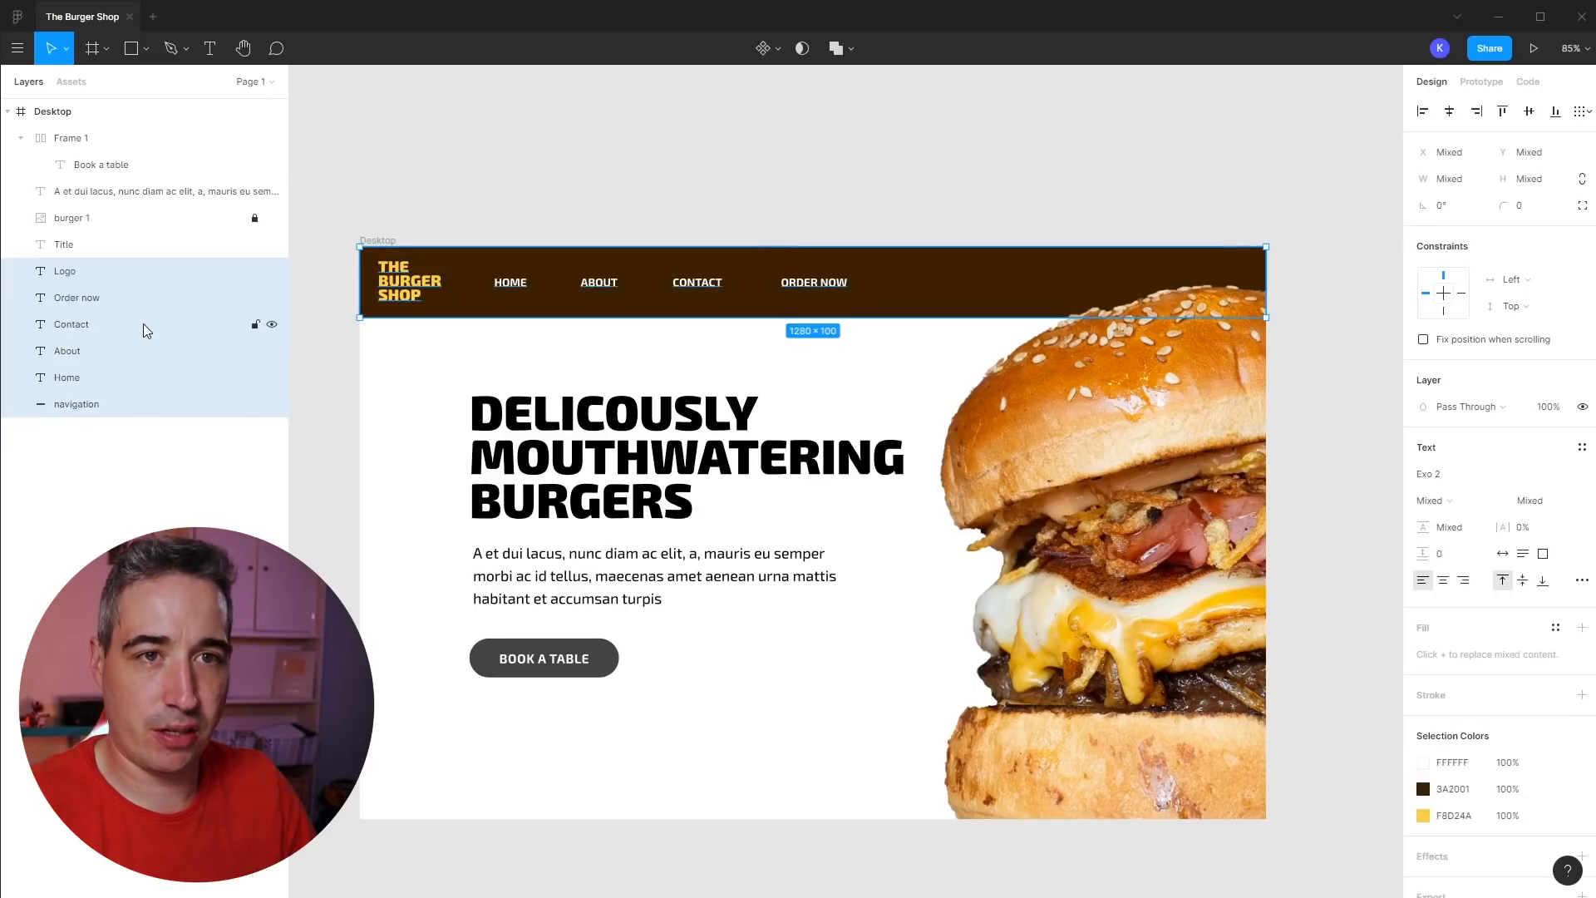
{"action": "key", "text": "ctrl+g"}
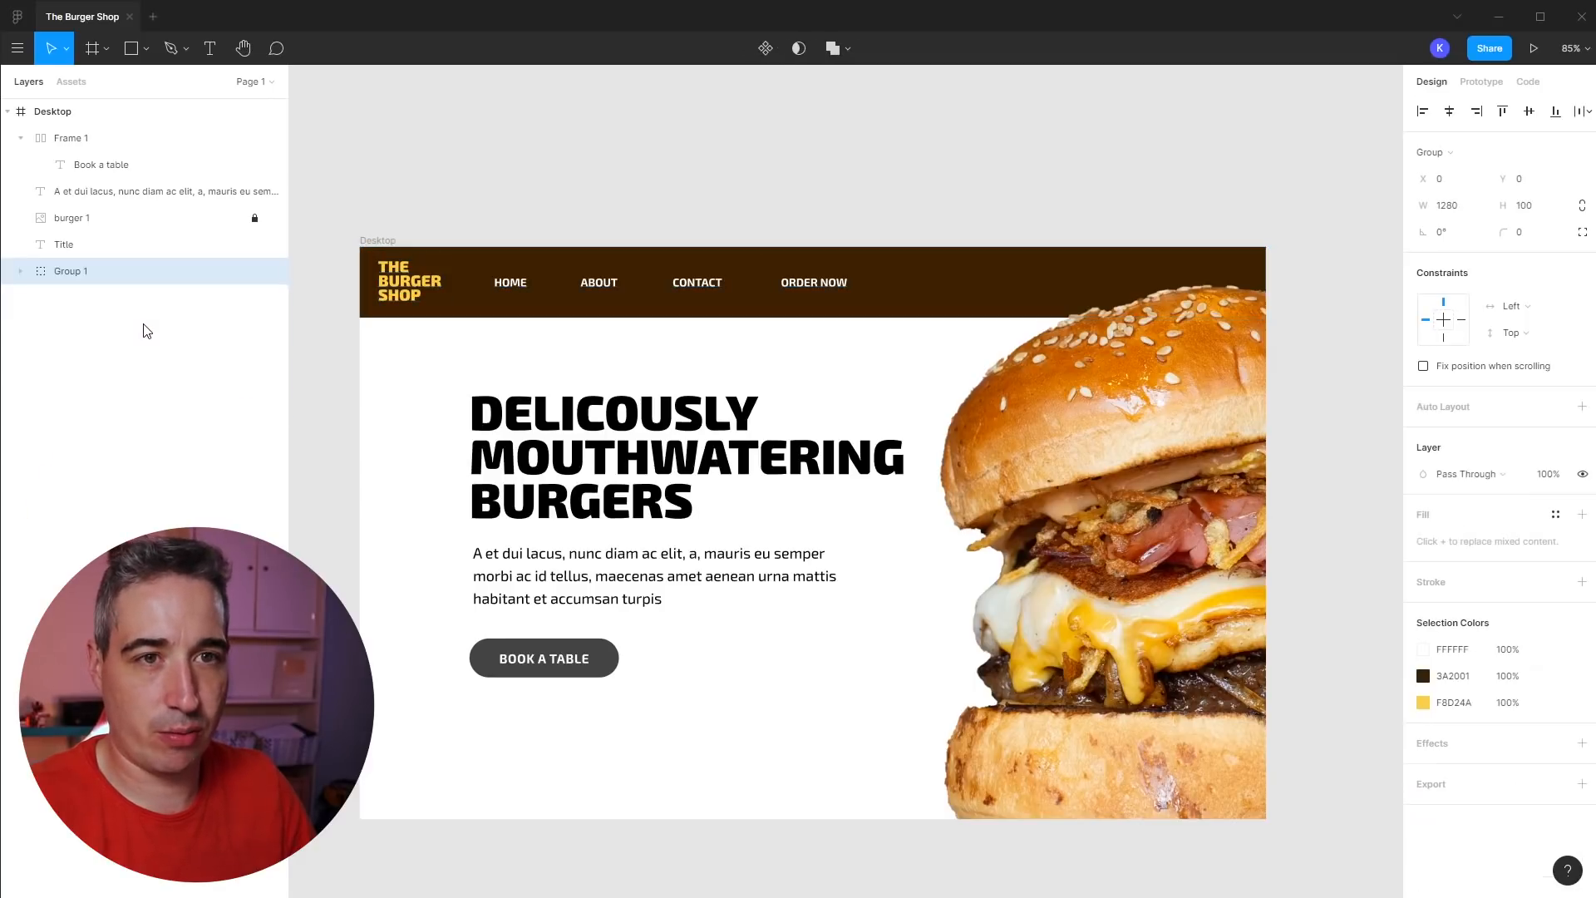
{"action": "double_click", "coordinate": [76, 269]}
{"action": "type", "text": "M"}
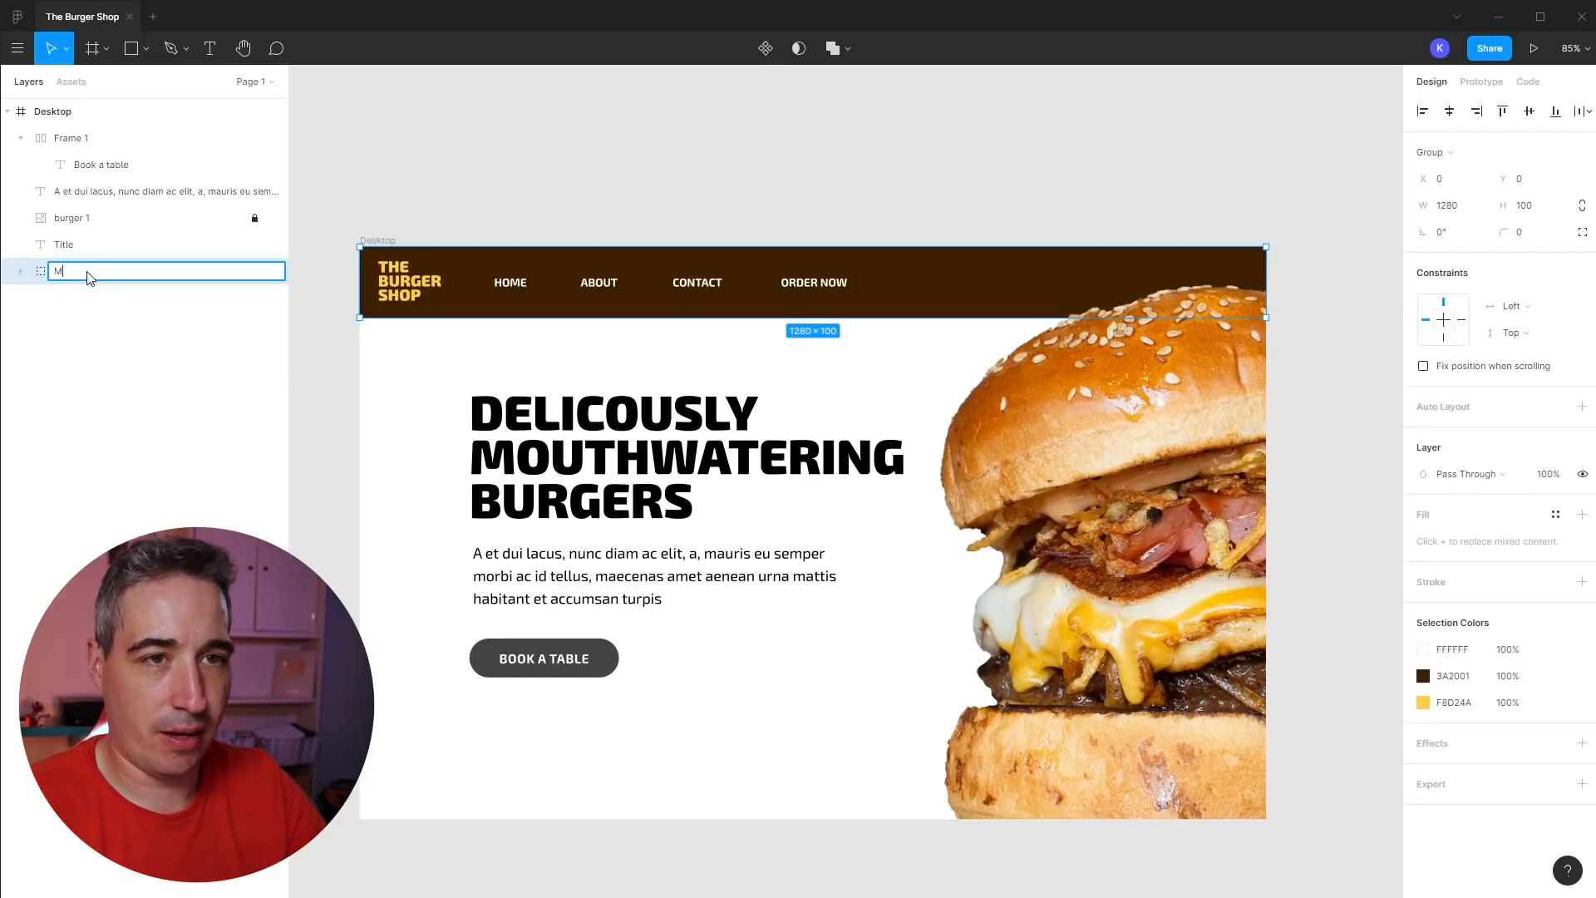
{"action": "type", "text": "ain navigation"}
{"action": "key", "text": "Return"}
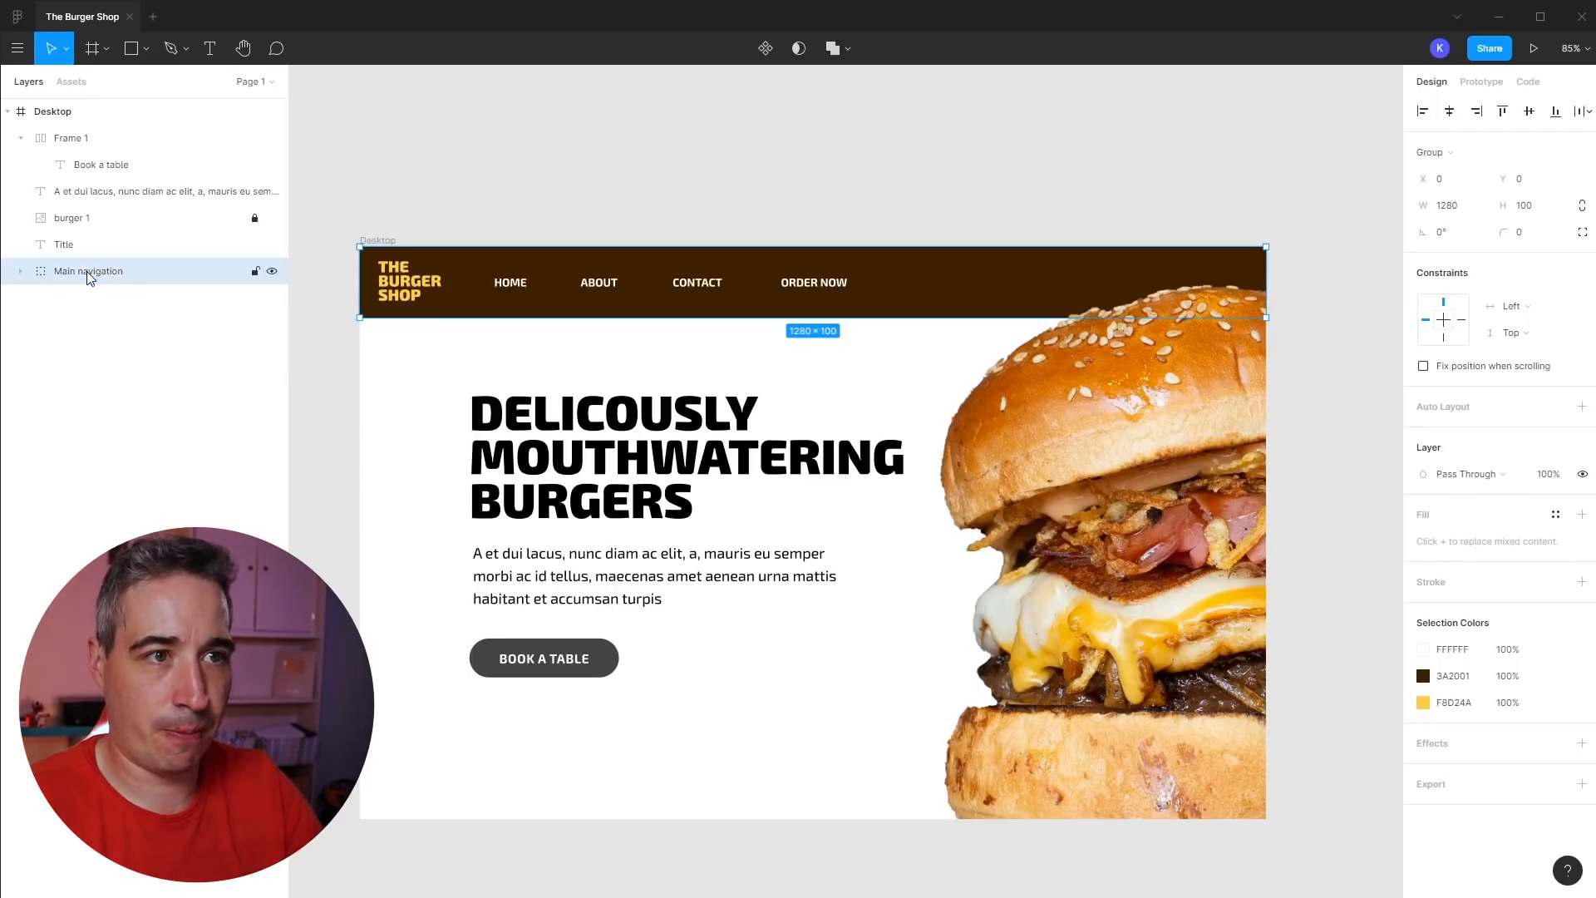
- Try moving the Main navigation group as one unit and undo the move
{"action": "left_click_drag", "start_coordinate": [679, 272], "coordinate": [709, 306]}
{"action": "key", "text": "ctrl+z"}
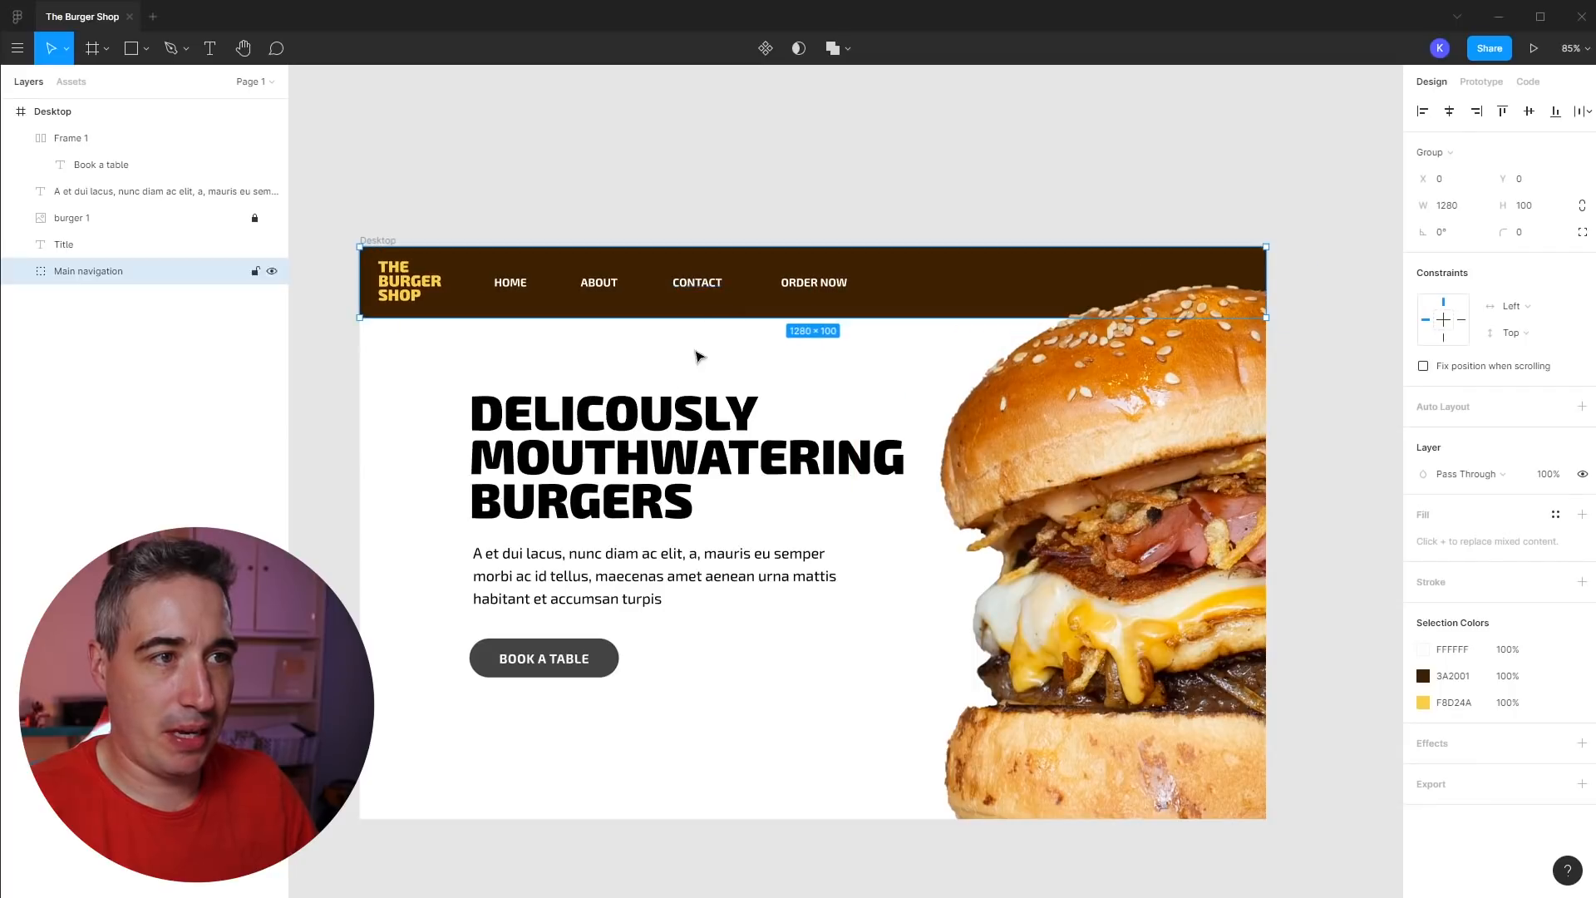
{"action": "left_click", "coordinate": [435, 420]}
{"action": "left_click_drag", "start_coordinate": [549, 301], "coordinate": [541, 339]}
{"action": "key", "text": "ctrl+z"}
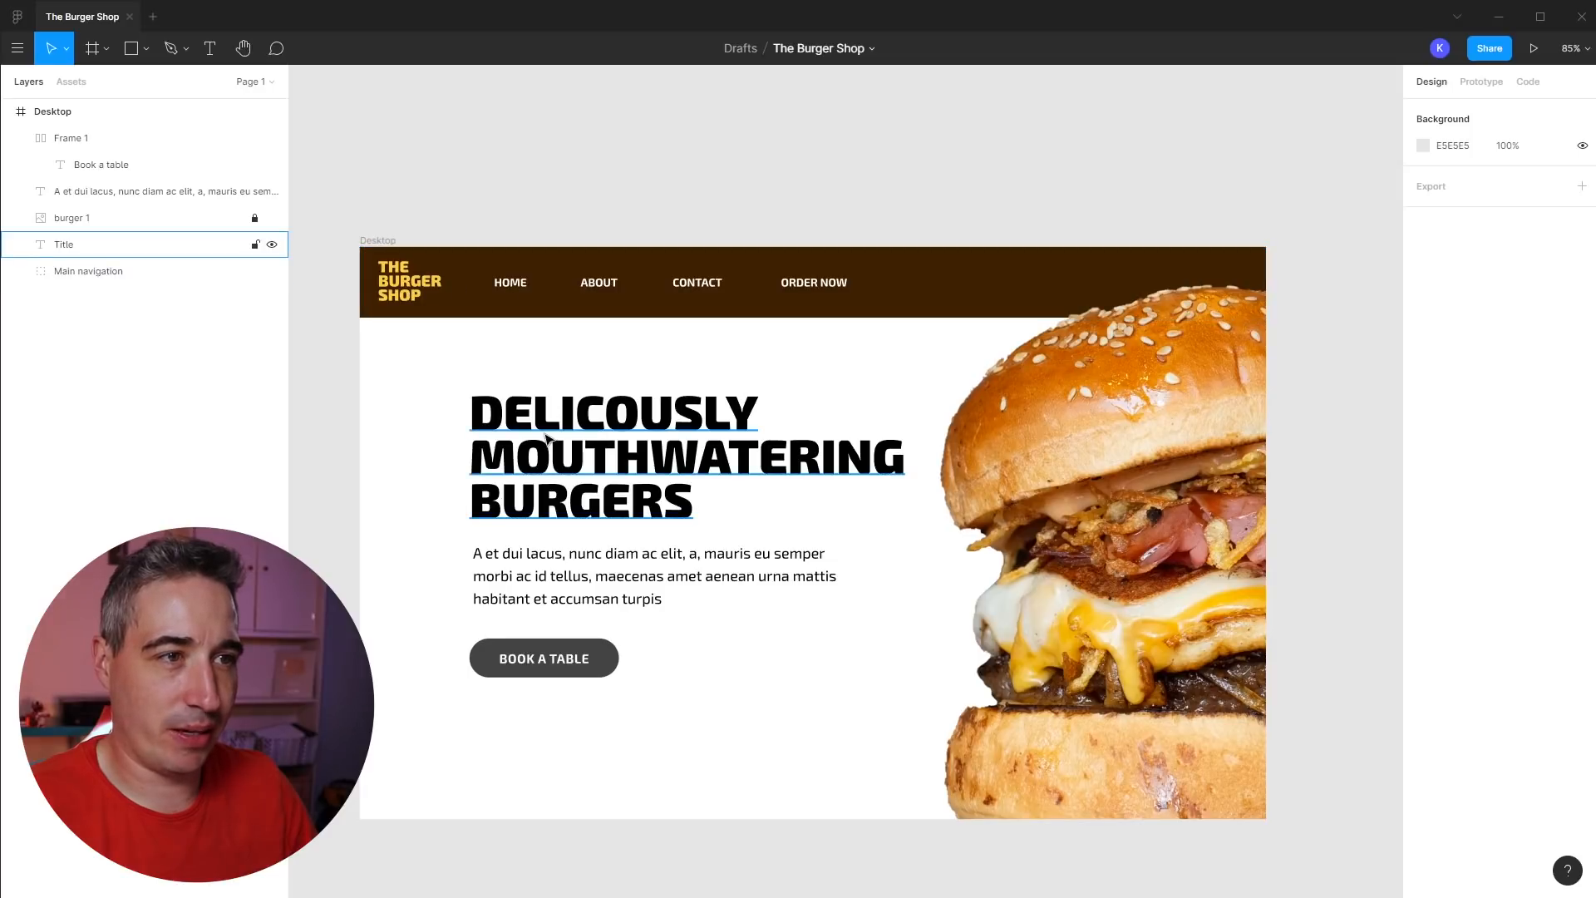
- Select the Home, About, Contact and Order now links individually inside the Main navigation group, and clear the selection
{"action": "left_click", "coordinate": [509, 284]}
{"action": "left_click", "coordinate": [509, 285]}
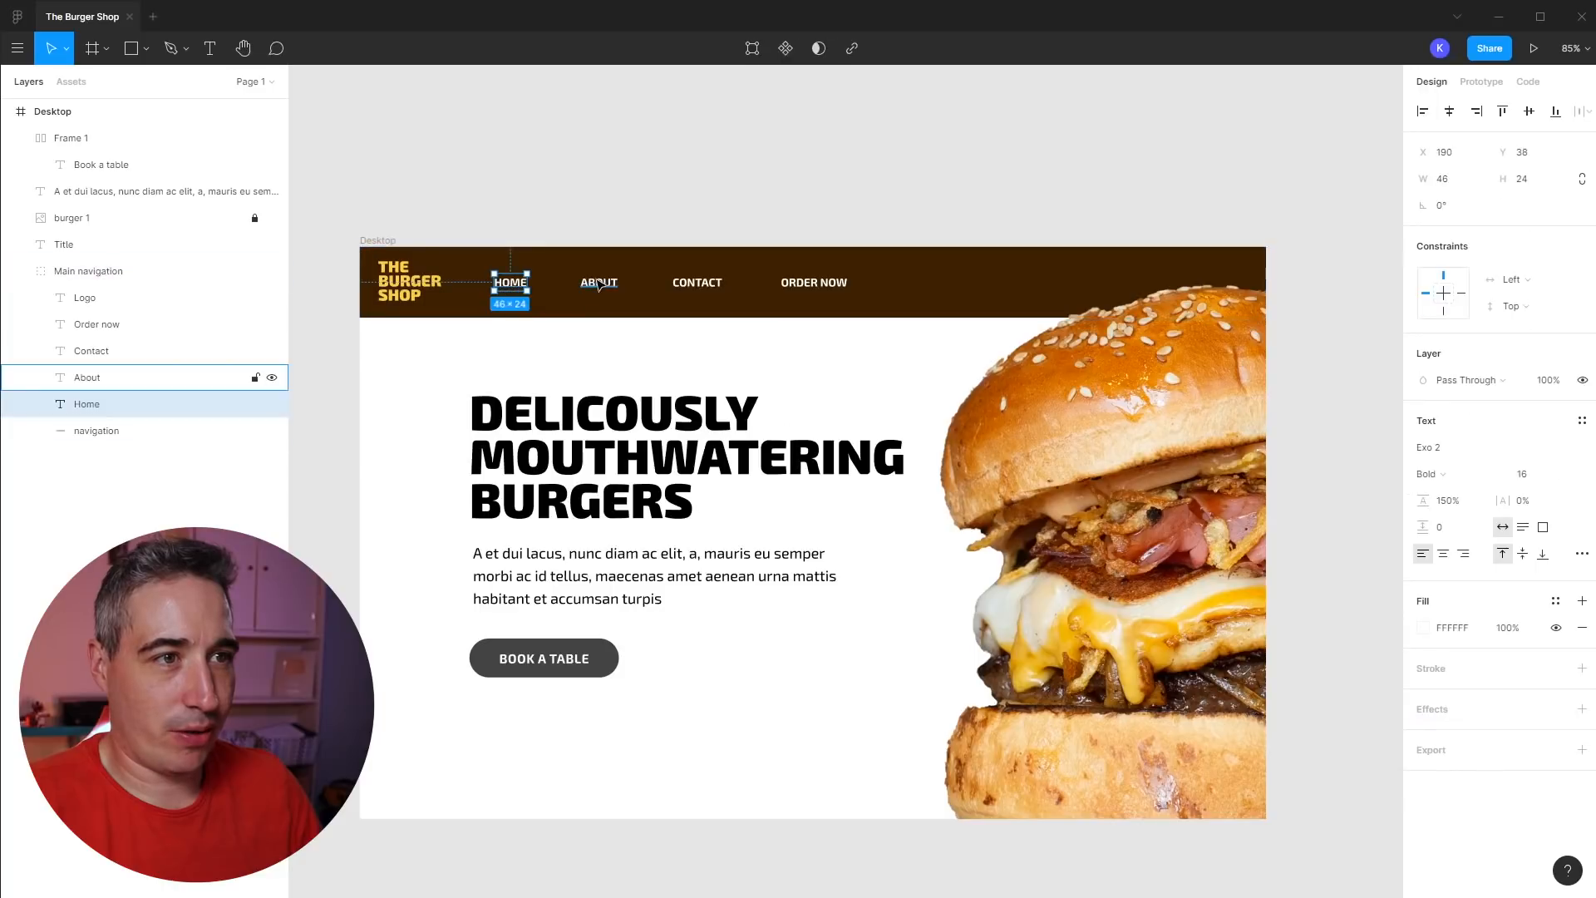
{"action": "left_click", "coordinate": [619, 285], "text": "shift"}
{"action": "left_click", "coordinate": [696, 283], "text": "shift"}
{"action": "left_click", "coordinate": [814, 282], "text": "shift"}
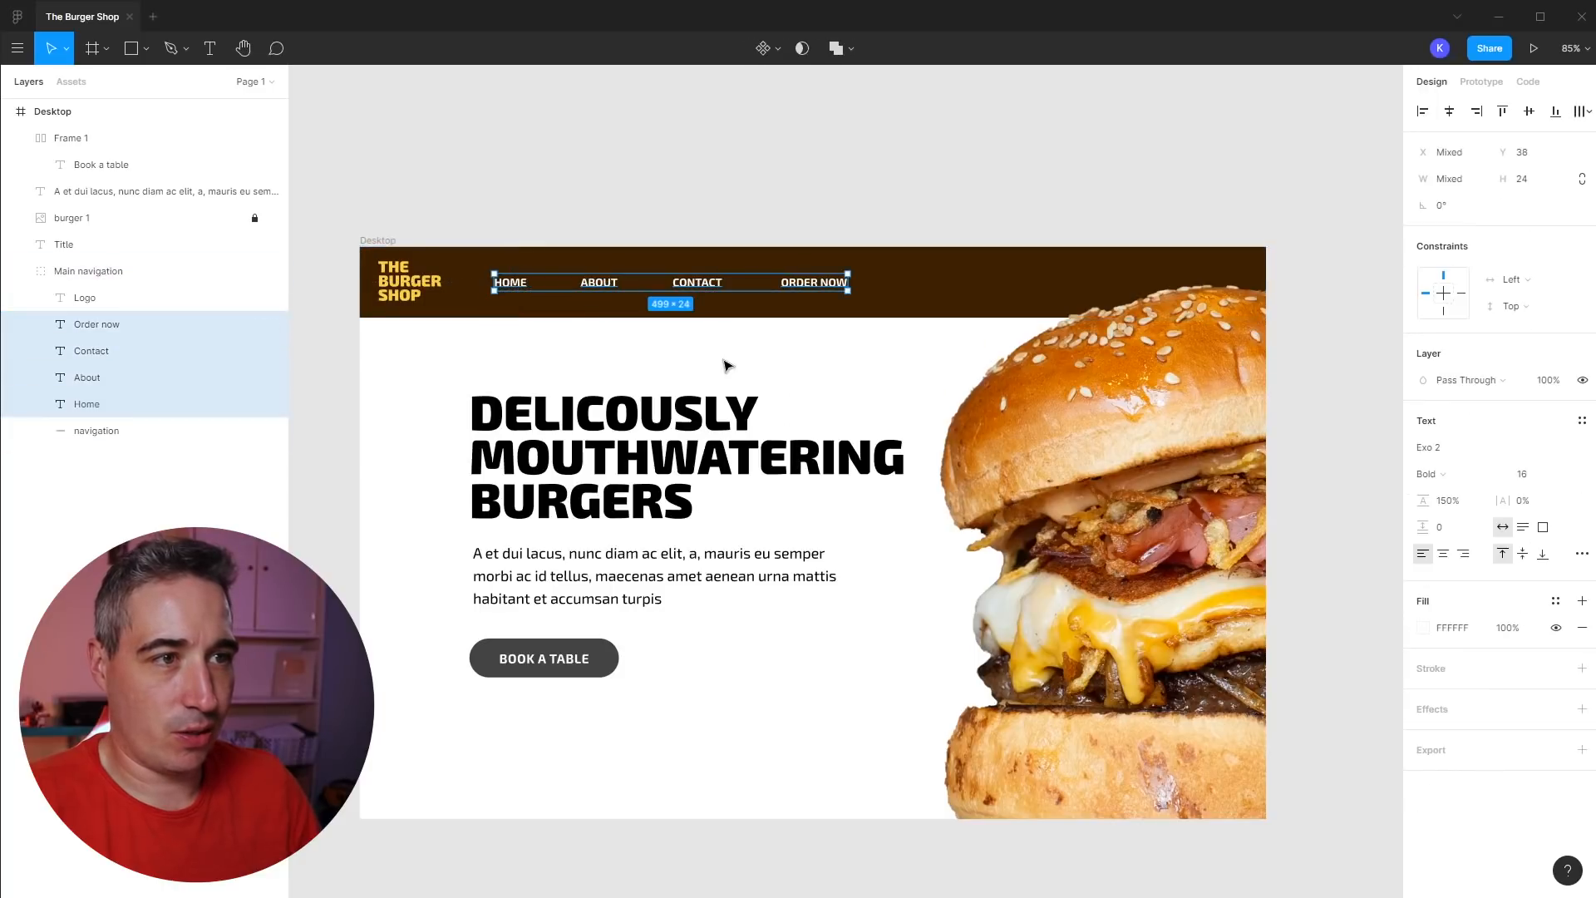
{"action": "left_click", "coordinate": [731, 360]}
- Try shifting the four navigation links together horizontally closer to the logo
{"action": "double_click", "coordinate": [512, 284]}
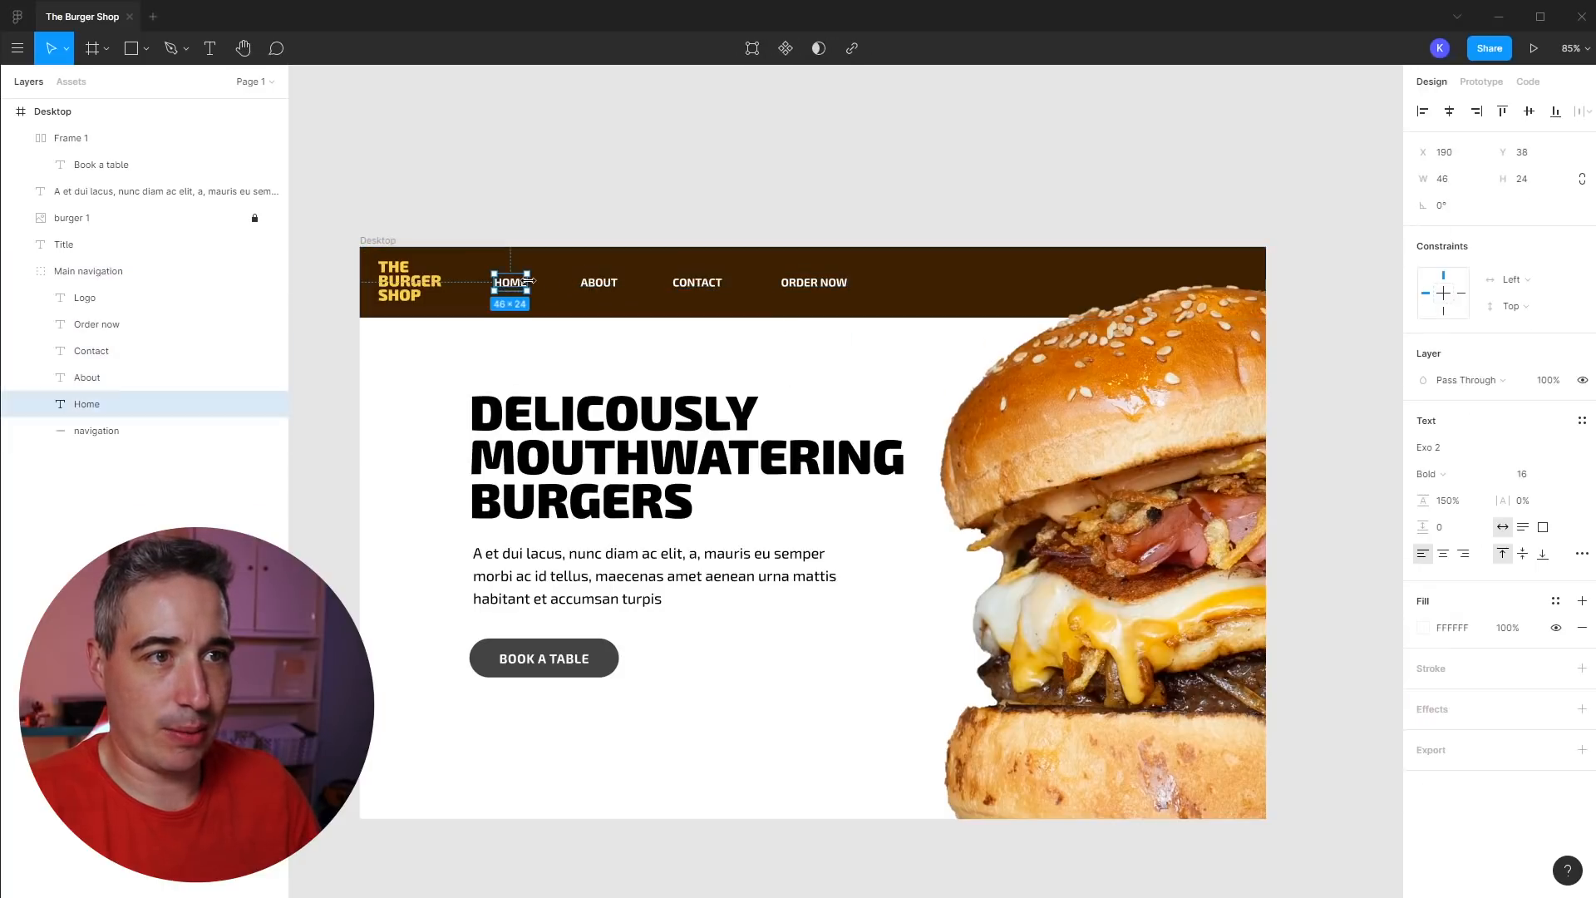
{"action": "left_click", "coordinate": [573, 299]}
{"action": "left_click", "coordinate": [600, 287]}
{"action": "left_click", "coordinate": [697, 283]}
{"action": "left_click", "coordinate": [814, 282]}
{"action": "left_click", "coordinate": [696, 283], "text": "shift"}
{"action": "left_click", "coordinate": [598, 282], "text": "shift"}
{"action": "left_click", "coordinate": [511, 284], "text": "shift"}
{"action": "left_click_drag", "start_coordinate": [511, 286], "coordinate": [490, 287]}
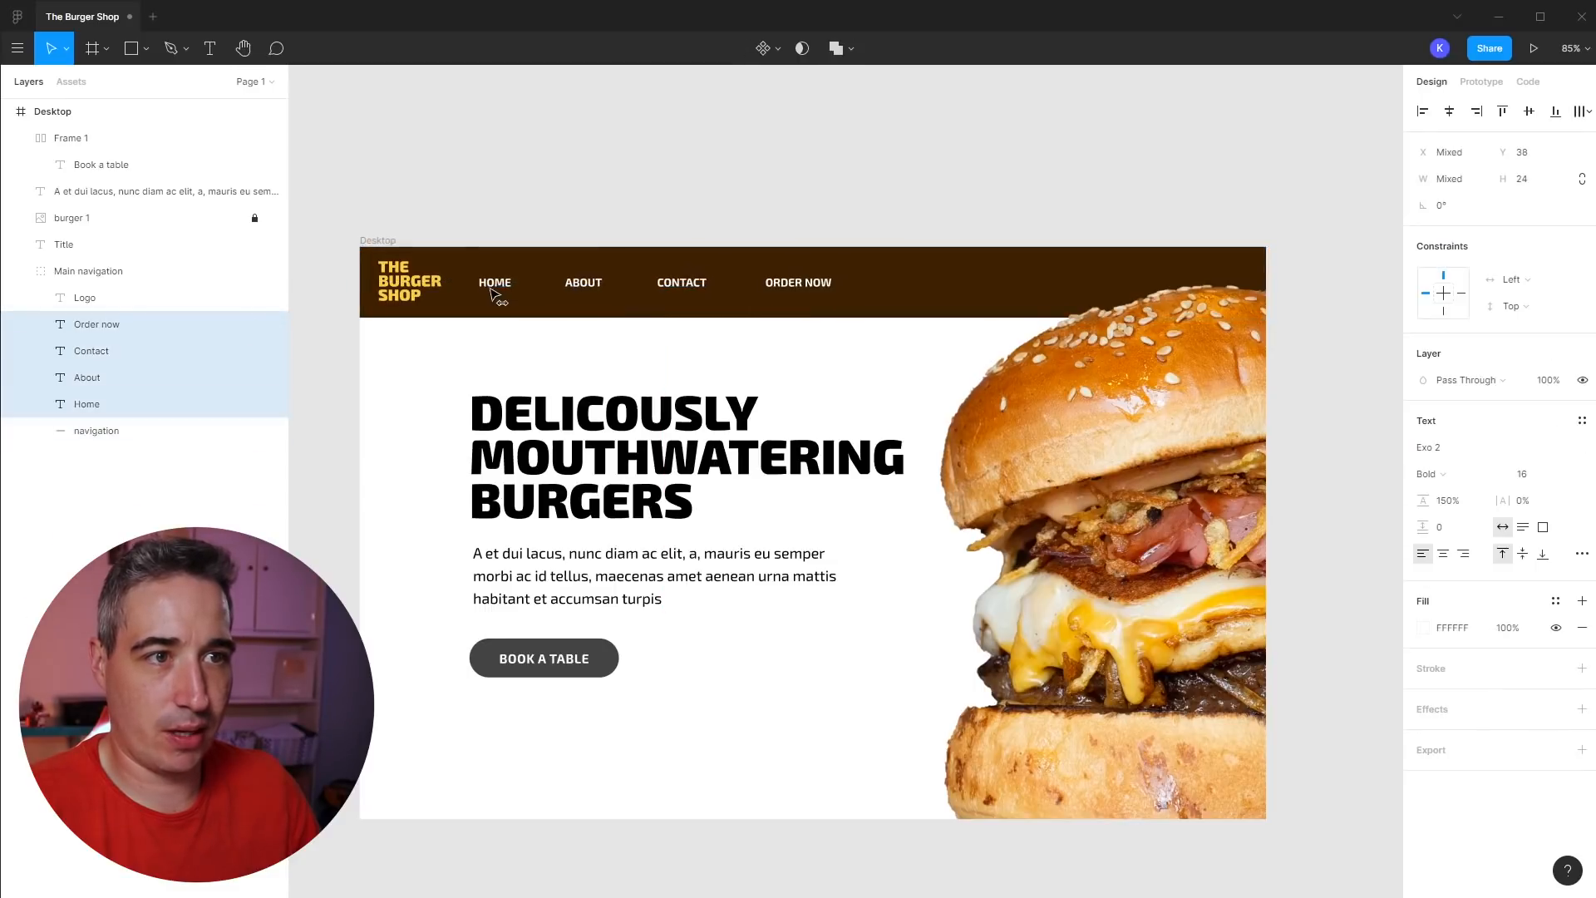
{"action": "left_click", "coordinate": [408, 447]}
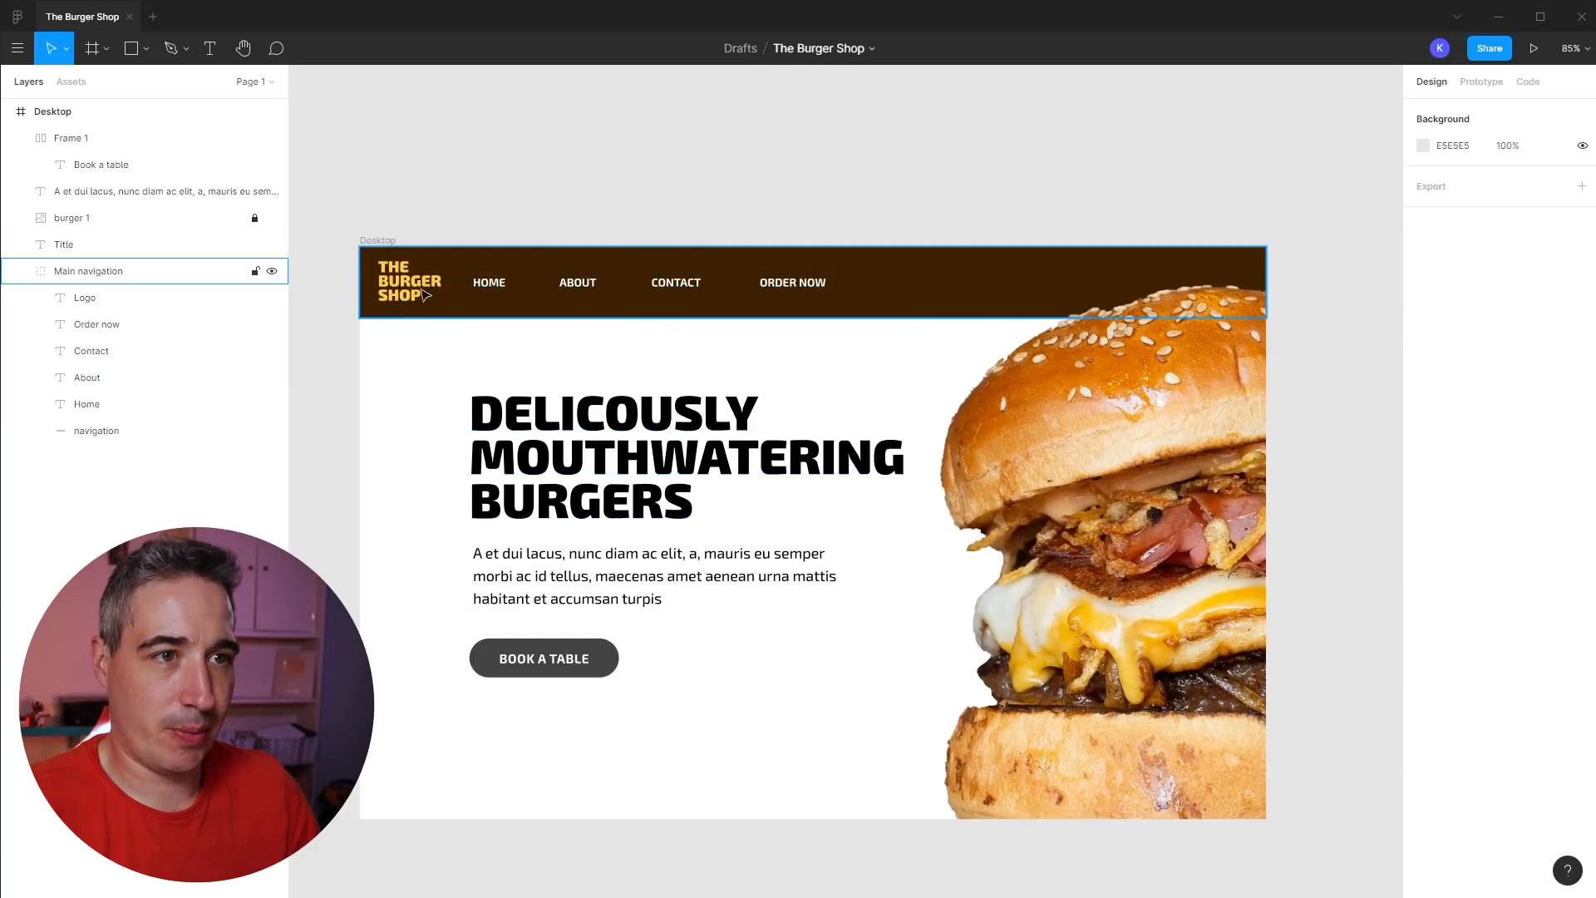
{"action": "left_click", "coordinate": [498, 457]}
{"action": "key", "text": "Escape"}
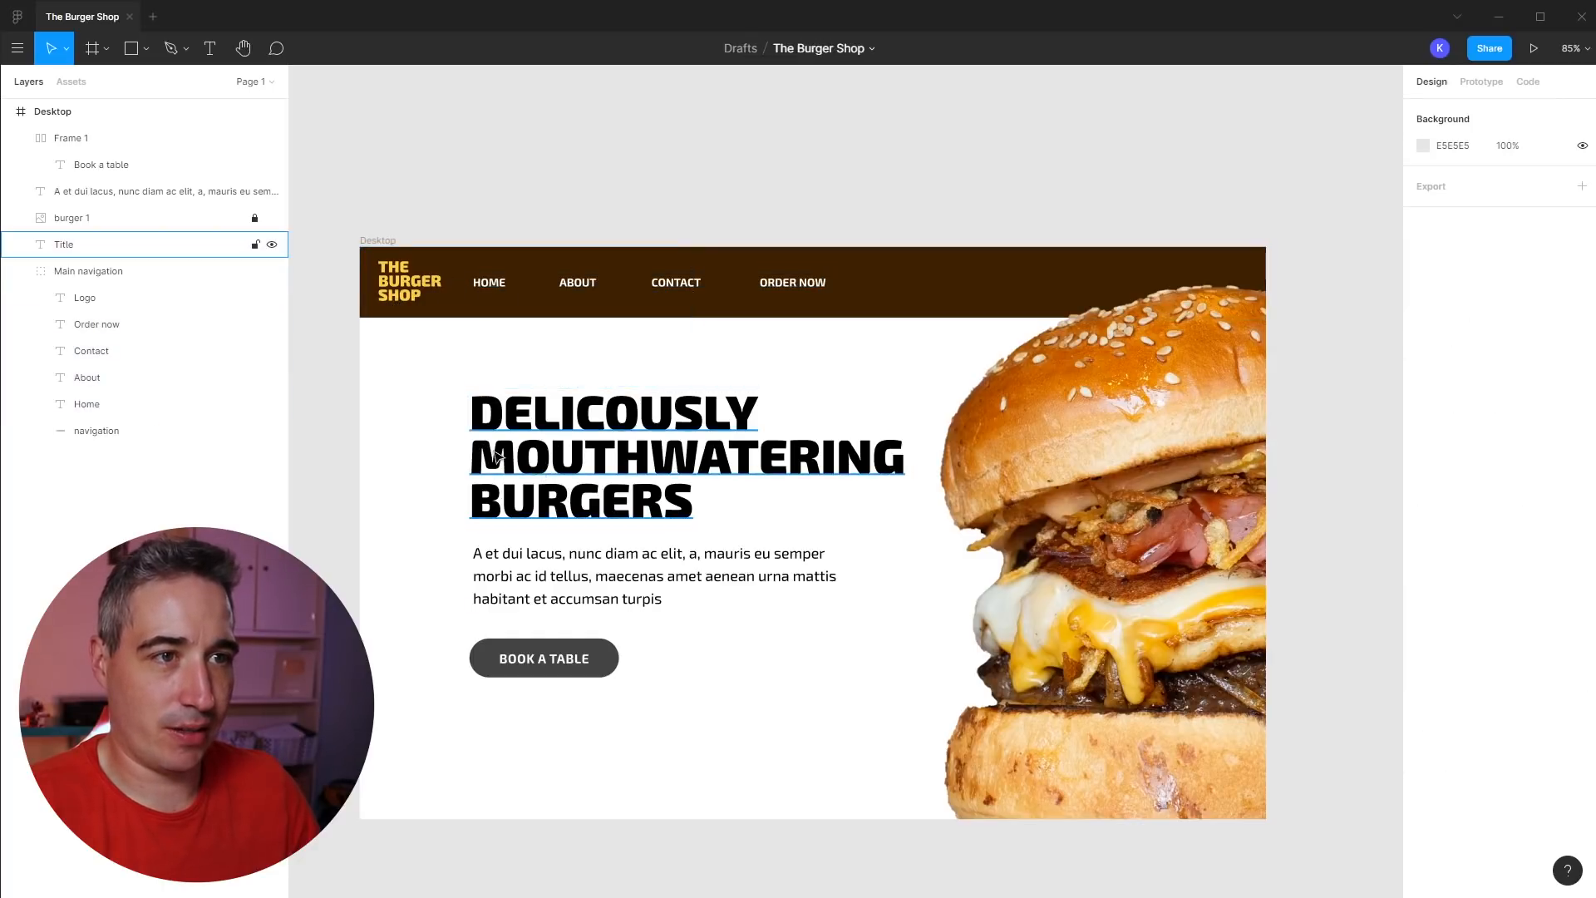
- Undo the shift of the four navigation links
{"action": "key", "text": "ctrl+z"}
{"action": "key", "text": "ctrl+z"}
{"action": "key", "text": "ctrl+z"}
{"action": "left_click", "coordinate": [435, 453]}
- Move the heading, paragraph and button together so the heading's left edge aligns with the Home link at X 190
{"action": "left_click", "coordinate": [499, 466]}
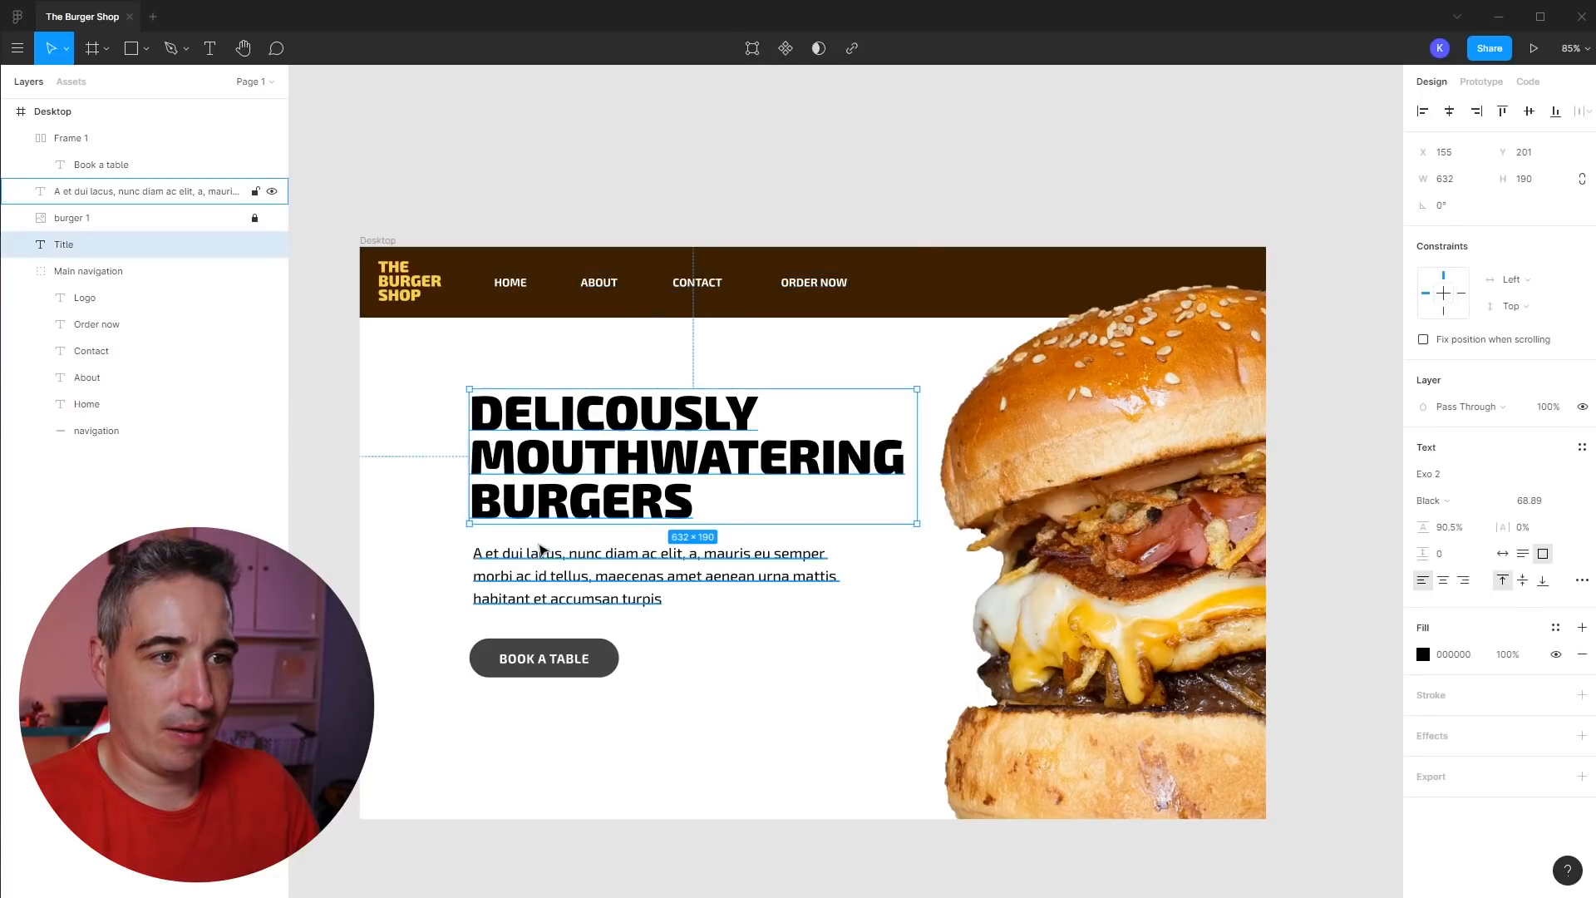
{"action": "left_click", "coordinate": [540, 551], "text": "shift"}
{"action": "left_click", "coordinate": [532, 659], "text": "shift"}
{"action": "left_click_drag", "start_coordinate": [532, 658], "coordinate": [558, 661]}
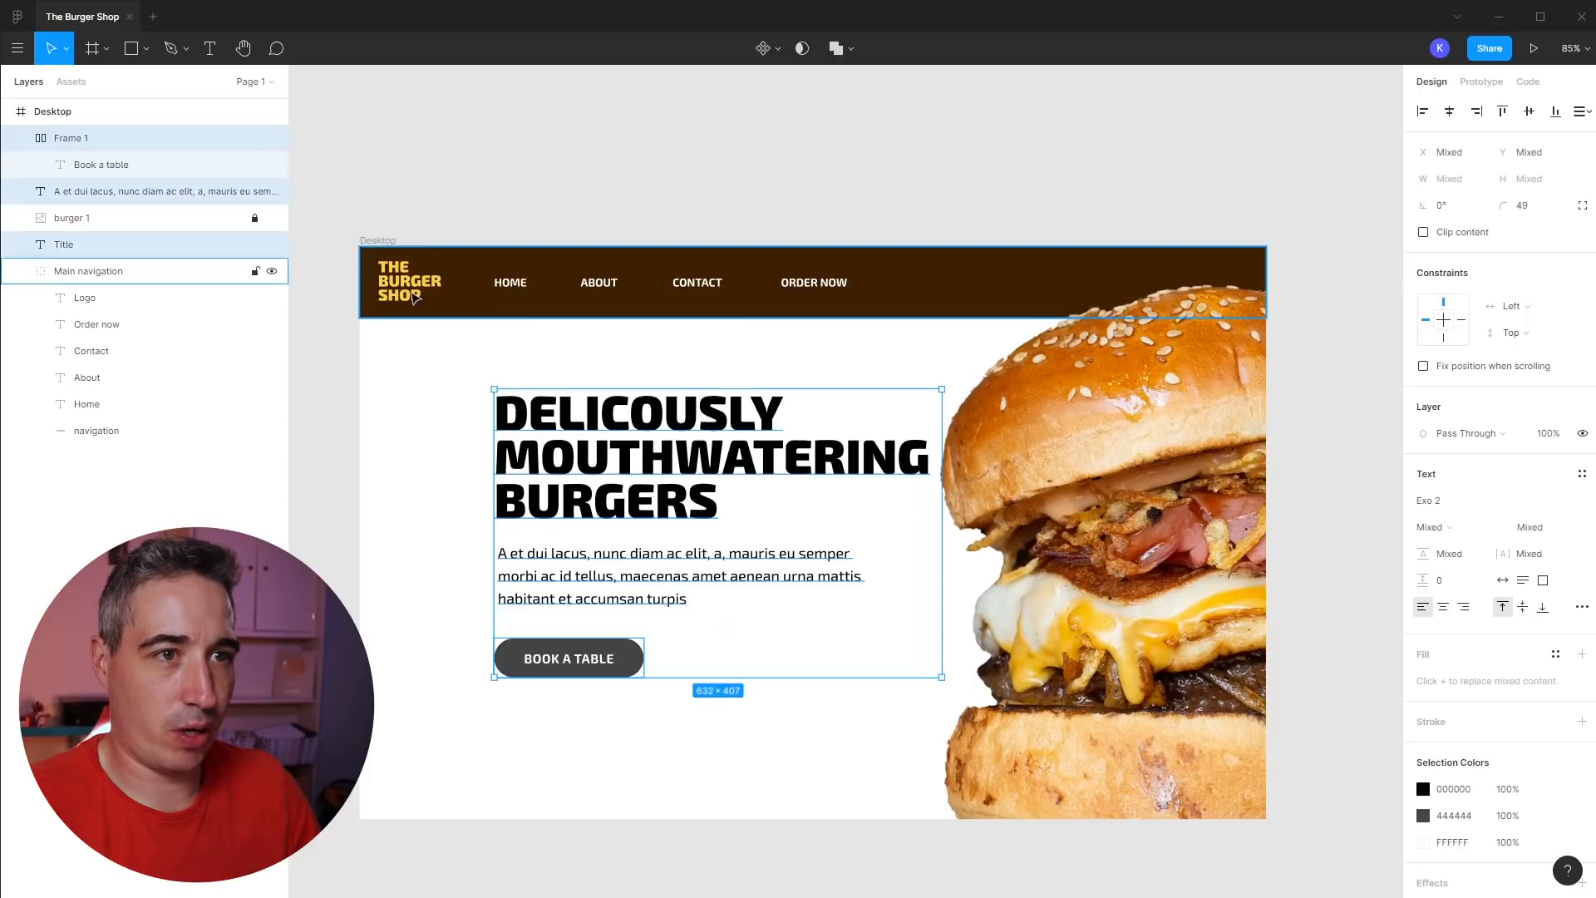
{"action": "left_click", "coordinate": [427, 435]}
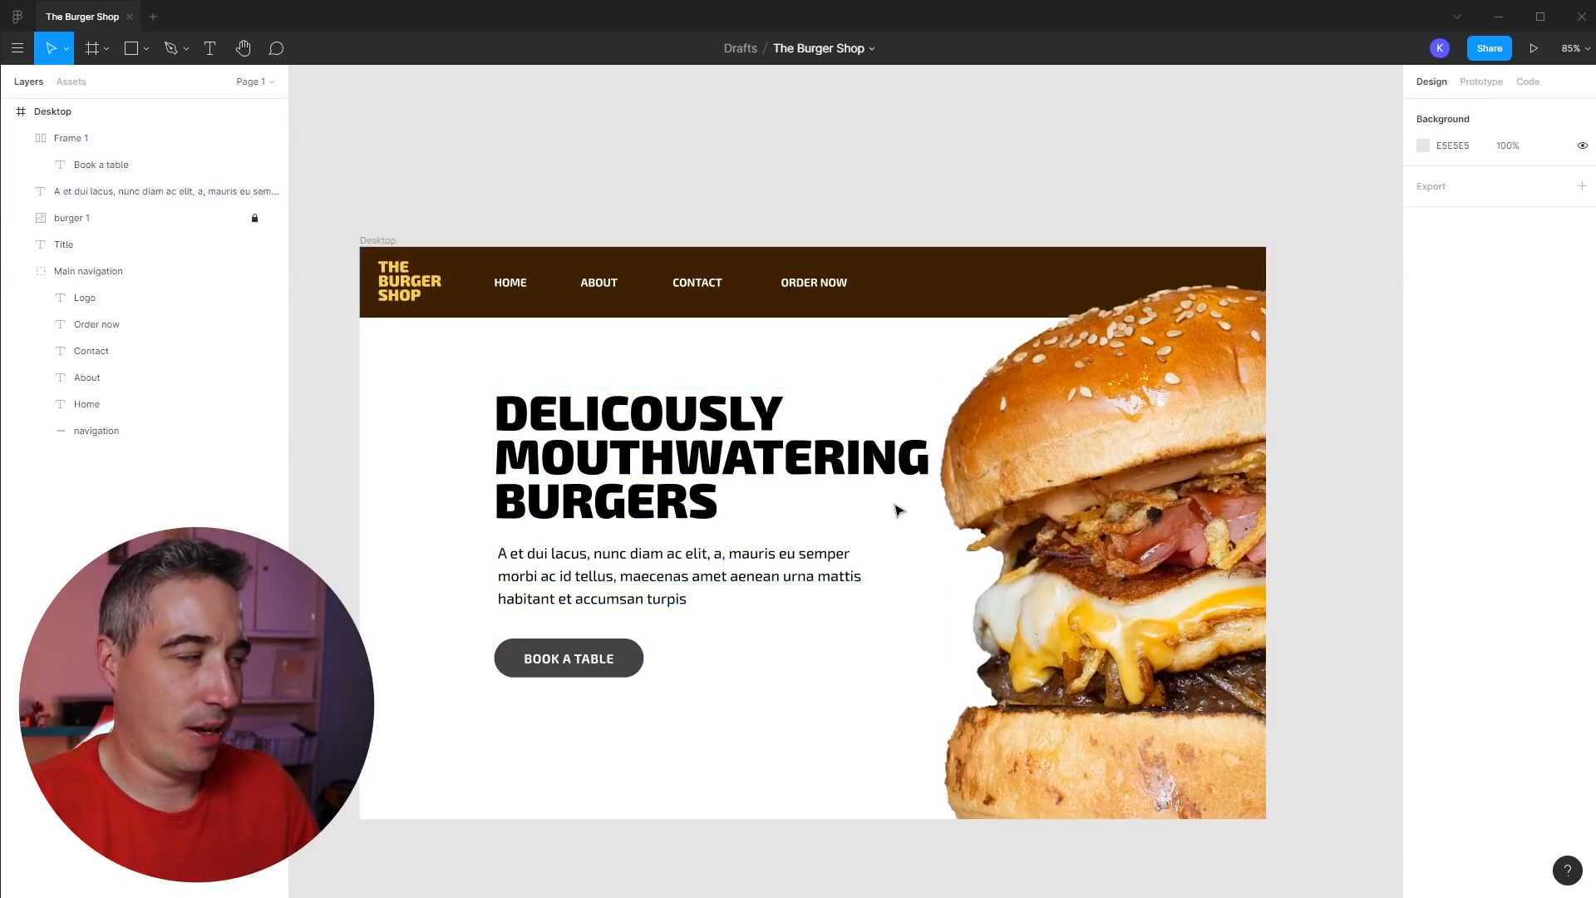
- Reposition the heading, paragraph and button together so the heading sits at X 161, Y 208
{"action": "double_click", "coordinate": [592, 490]}
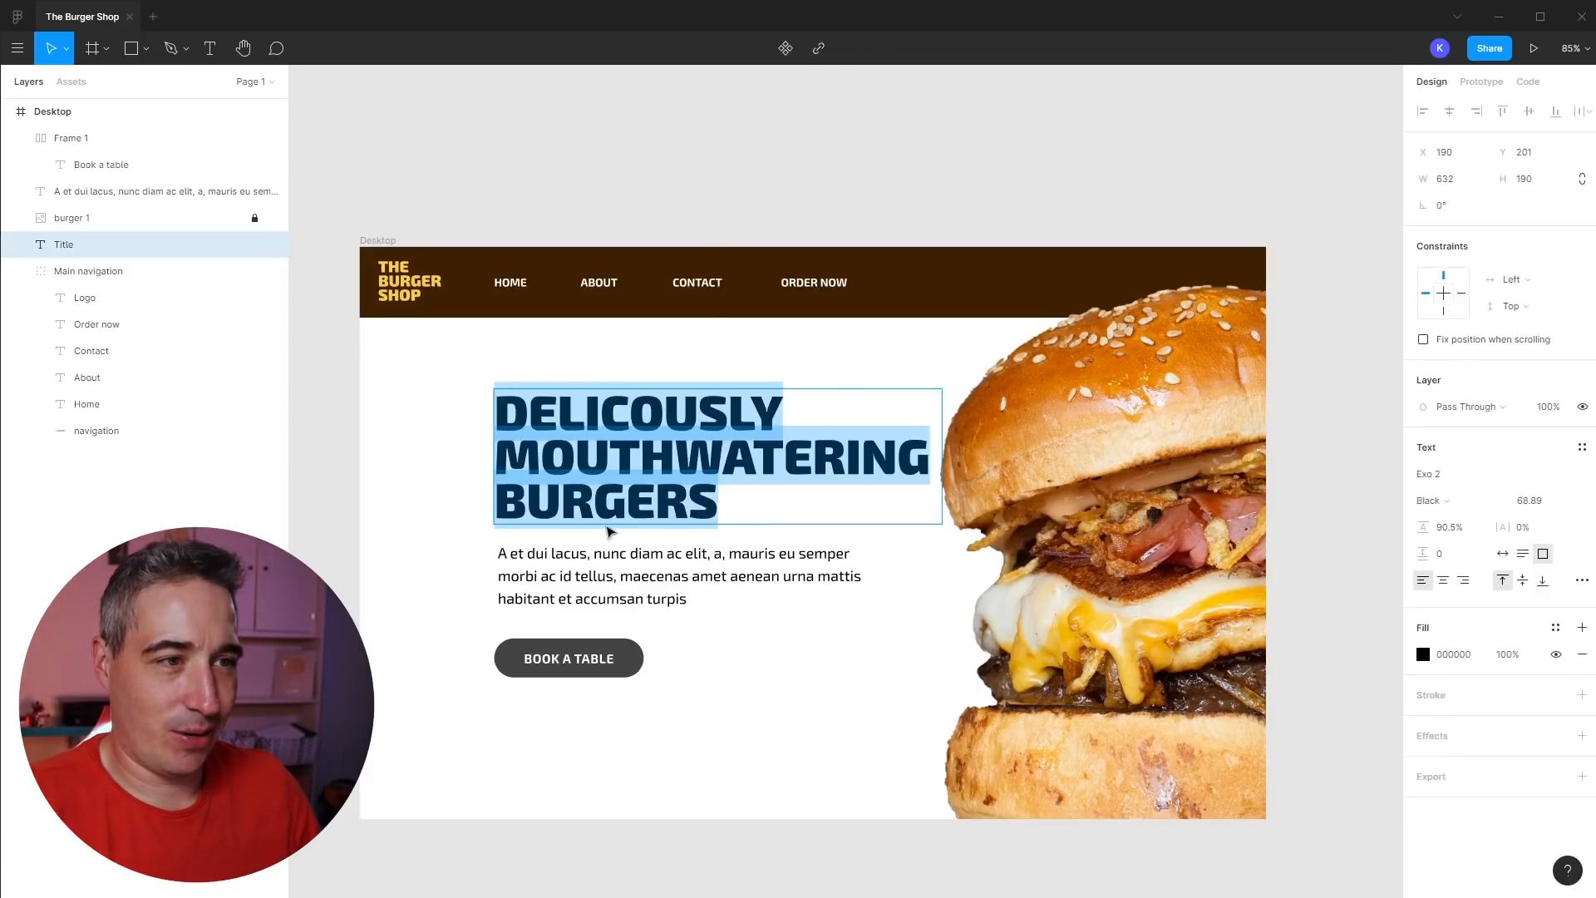
{"action": "key", "text": "Escape"}
{"action": "left_click_drag", "start_coordinate": [514, 761], "coordinate": [625, 492]}
{"action": "left_click", "coordinate": [950, 347]}
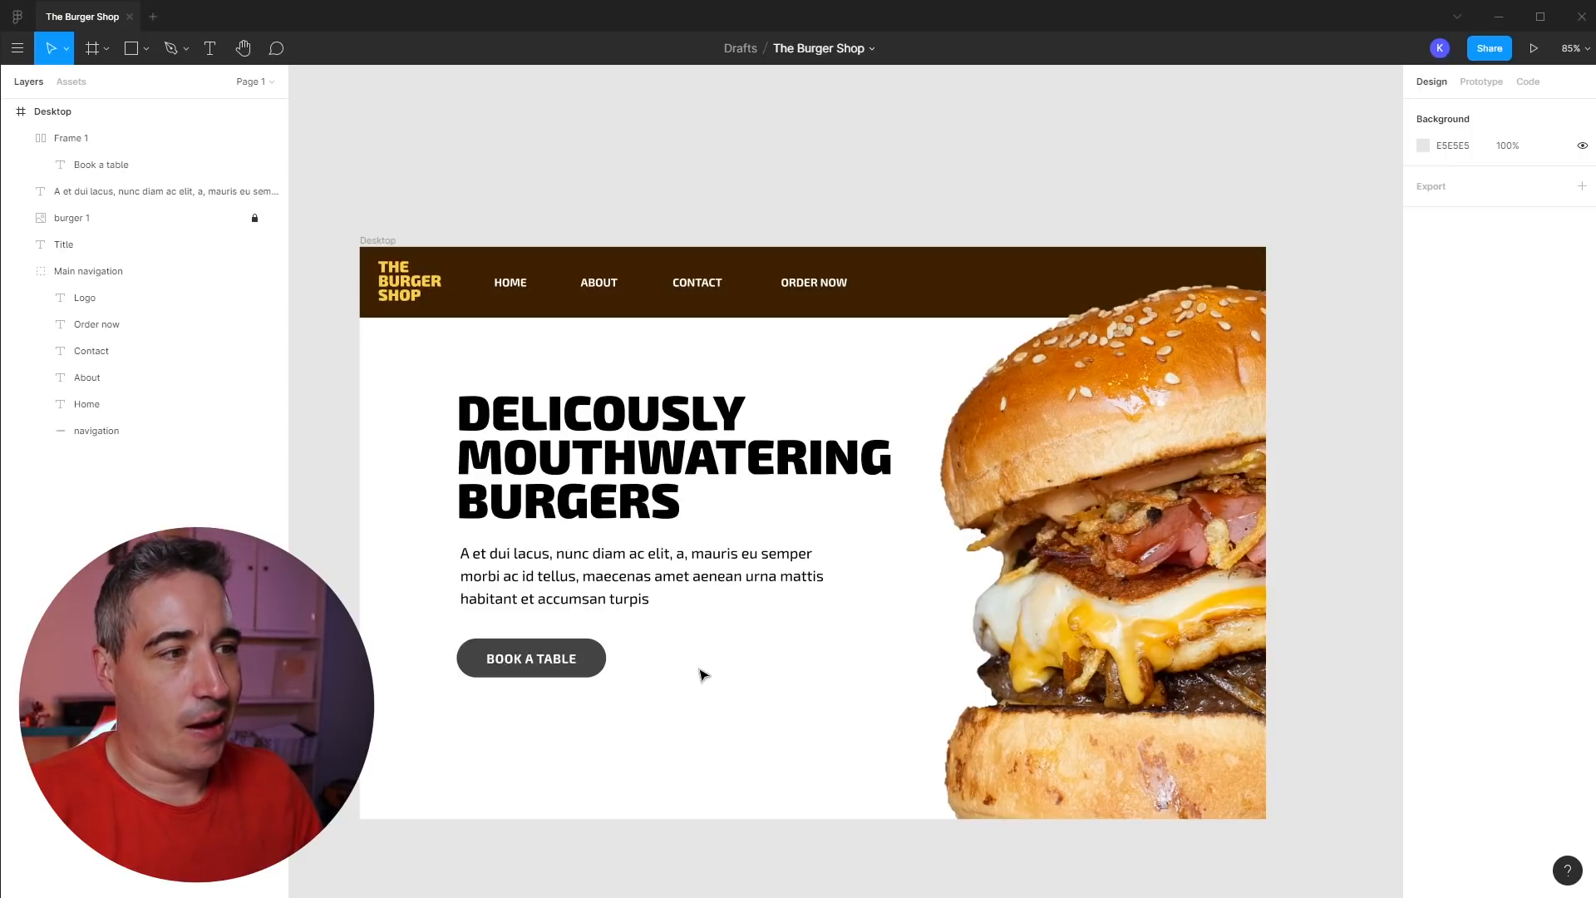
{"action": "left_click_drag", "start_coordinate": [571, 714], "coordinate": [777, 474]}
{"action": "left_click", "coordinate": [852, 391]}
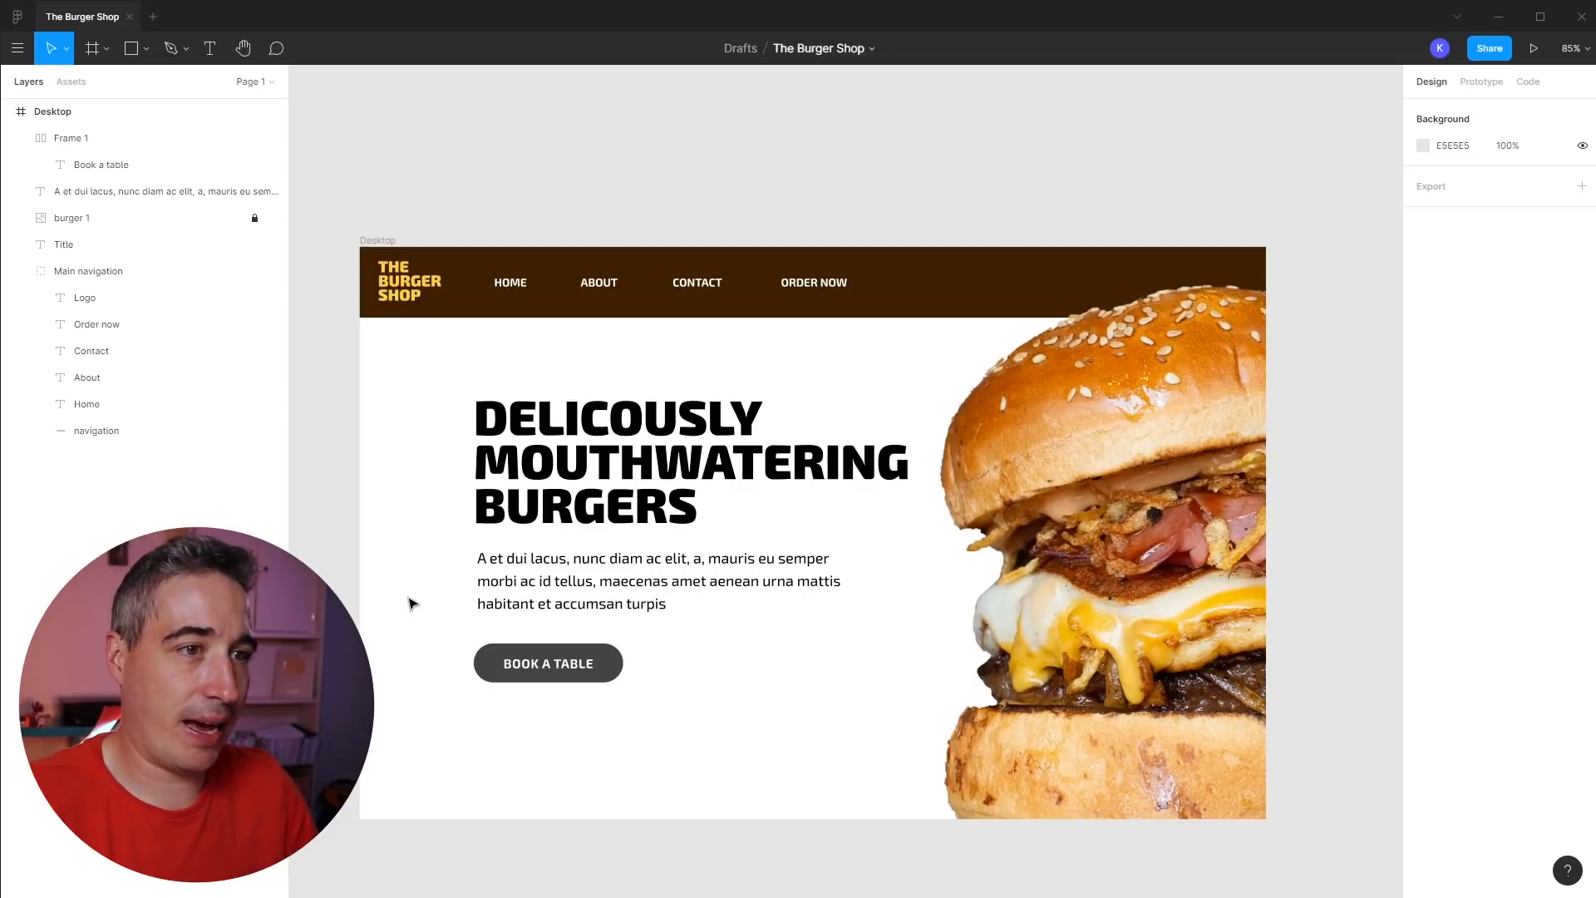
- Compare the X positions of the heading, paragraph and button to check their left alignment
{"action": "left_click", "coordinate": [622, 487]}
{"action": "left_click_drag", "start_coordinate": [409, 415], "coordinate": [466, 524]}
{"action": "left_click_drag", "start_coordinate": [428, 441], "coordinate": [640, 694]}
{"action": "left_click", "coordinate": [649, 465]}
{"action": "left_click", "coordinate": [576, 582]}
{"action": "left_click", "coordinate": [590, 680]}
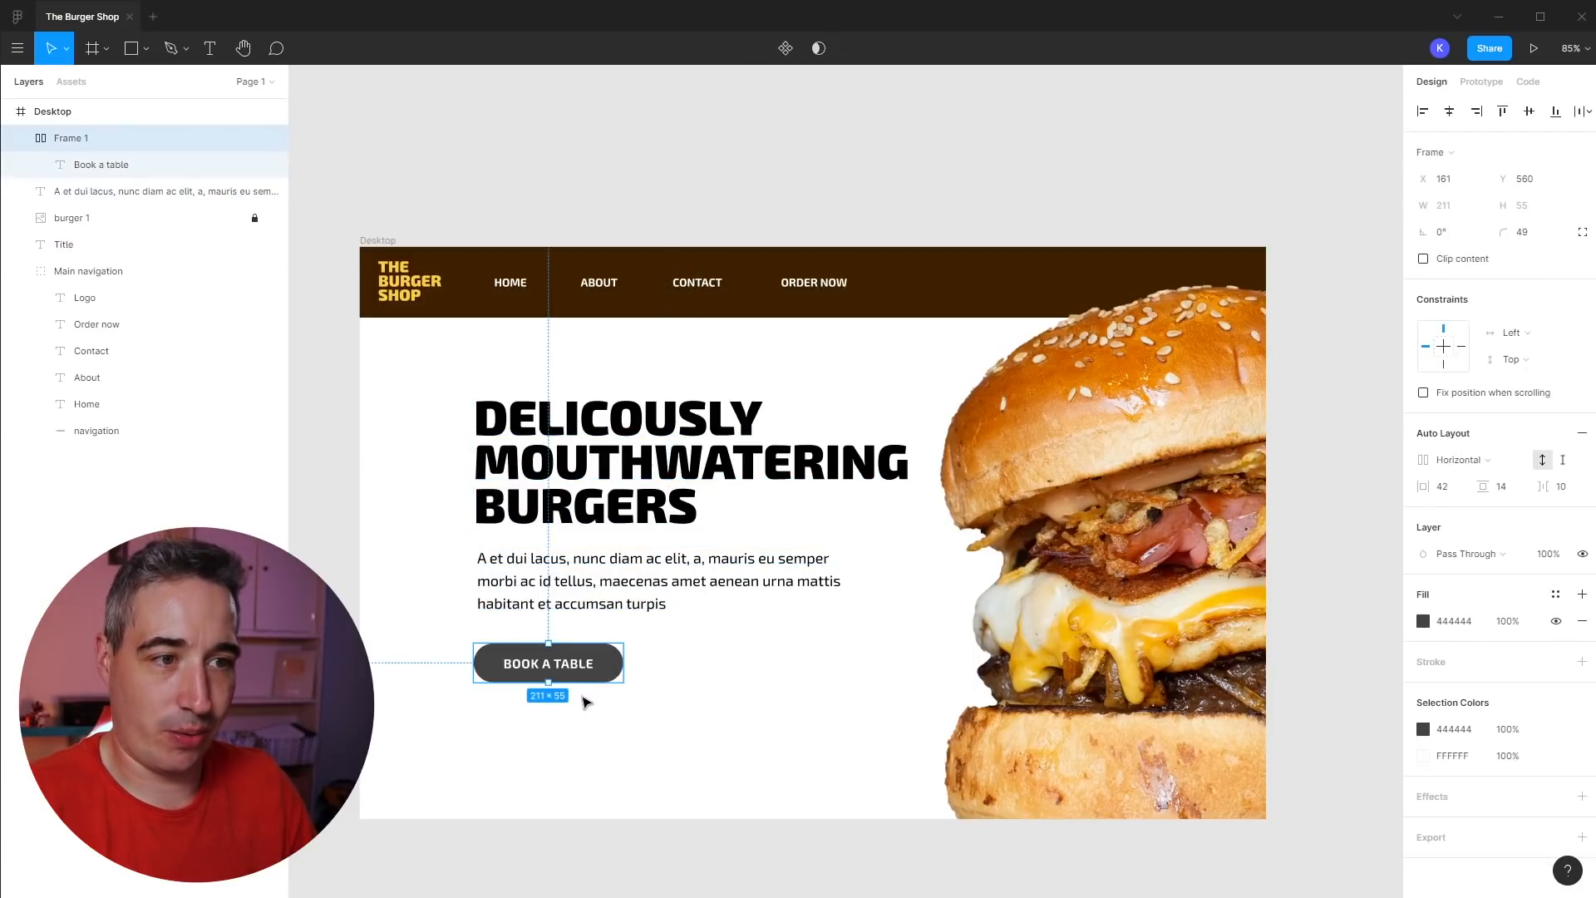
{"action": "left_click", "coordinate": [481, 479]}
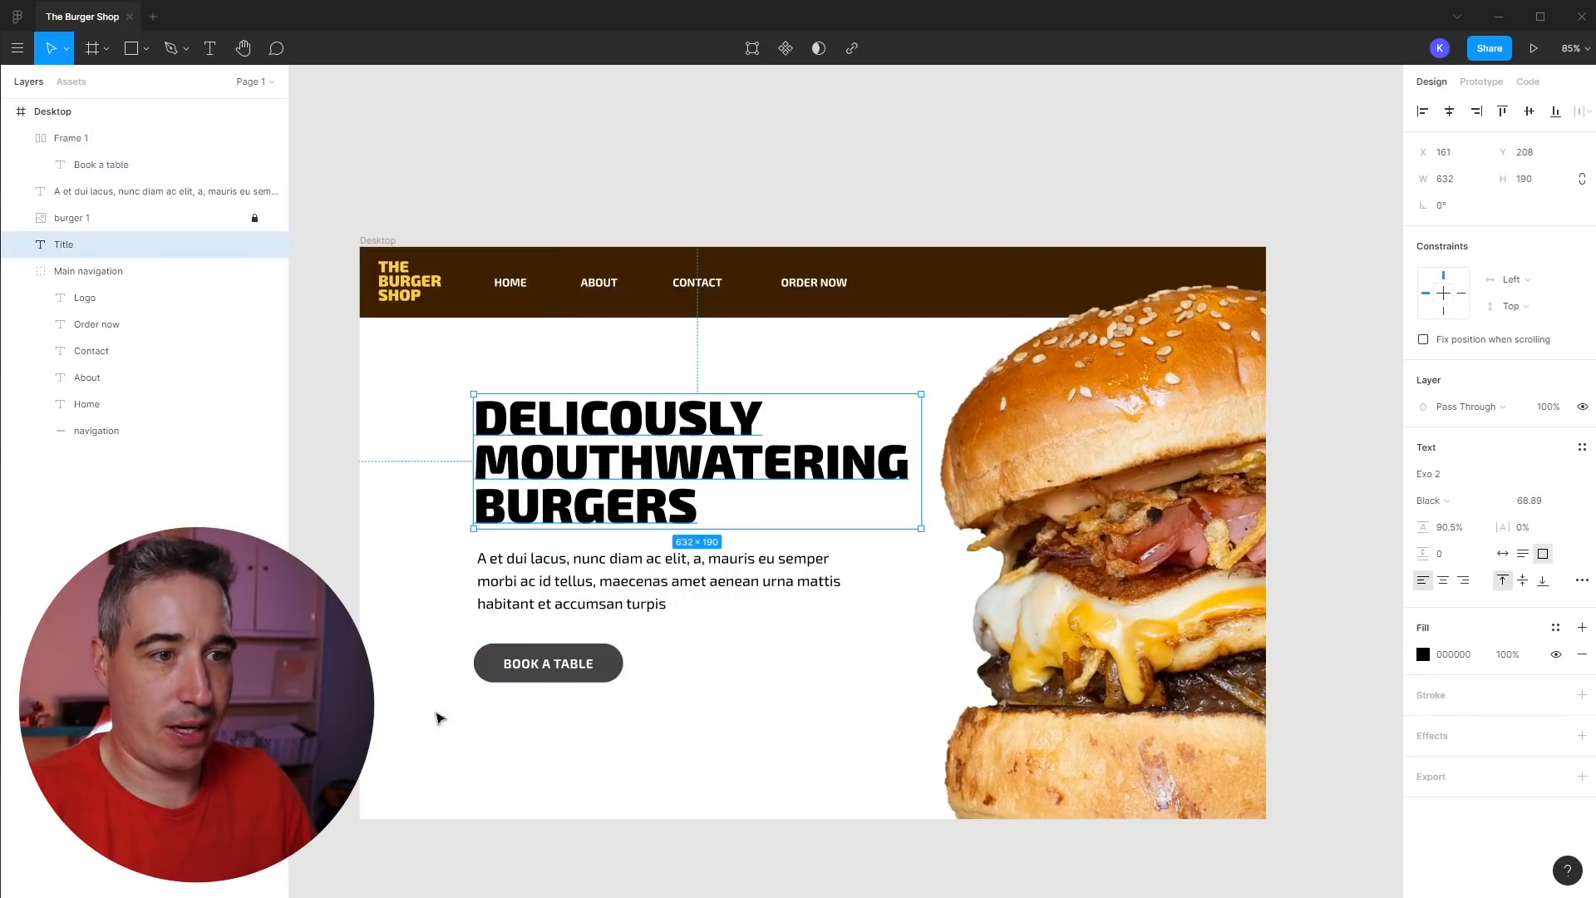
{"action": "left_click", "coordinate": [555, 677]}
{"action": "left_click", "coordinate": [579, 590]}
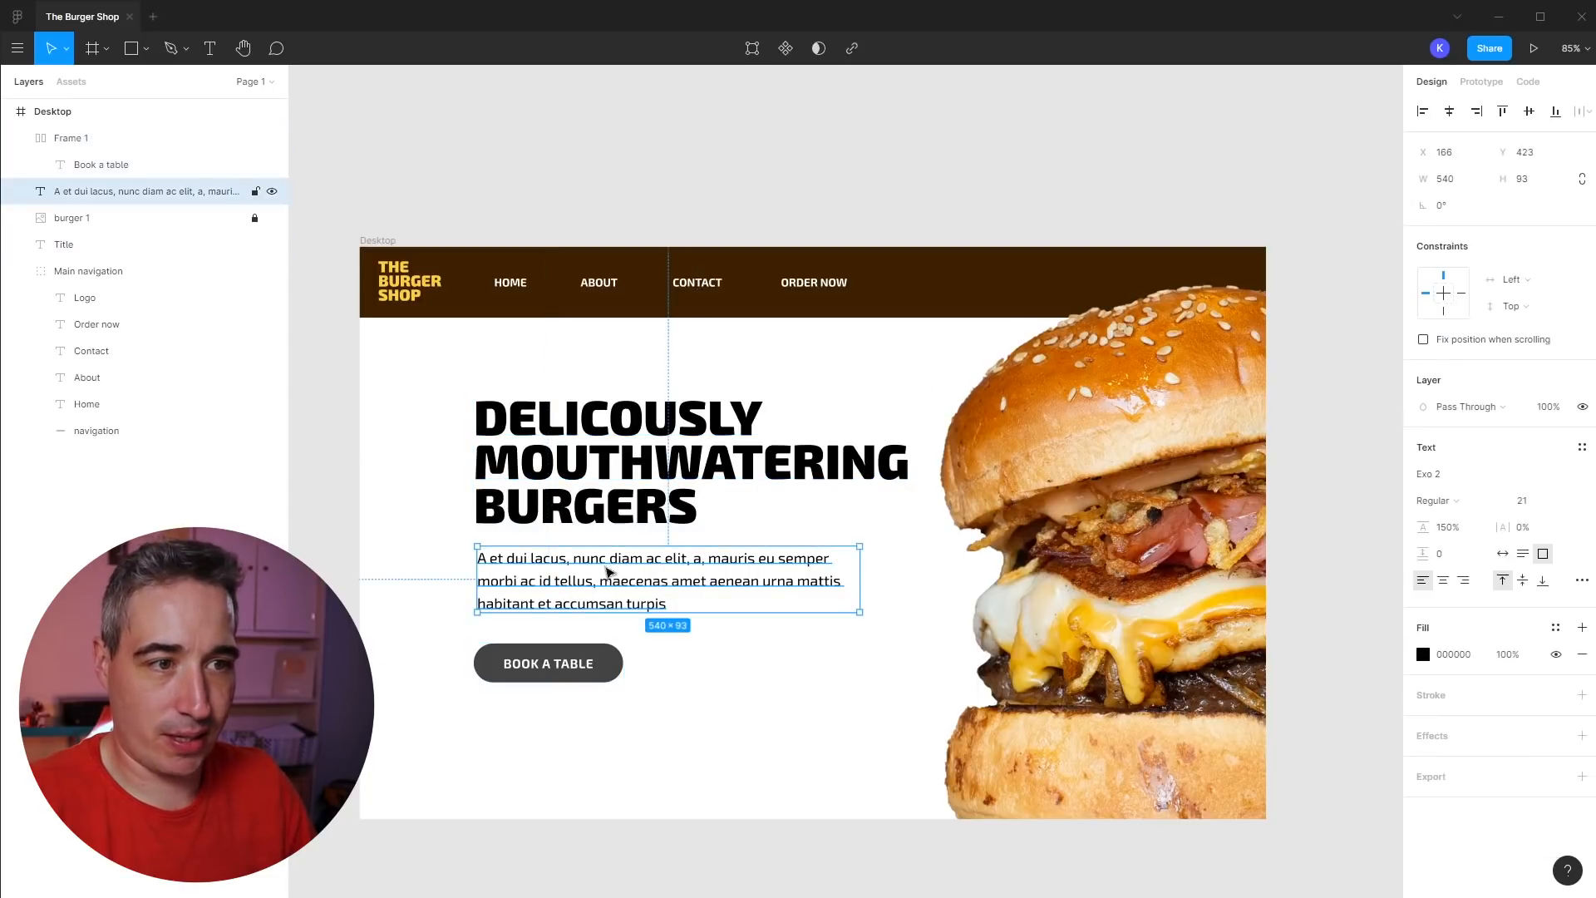
- Enlarge the word BURGERS in the heading to font size 120
{"action": "left_click", "coordinate": [812, 703]}
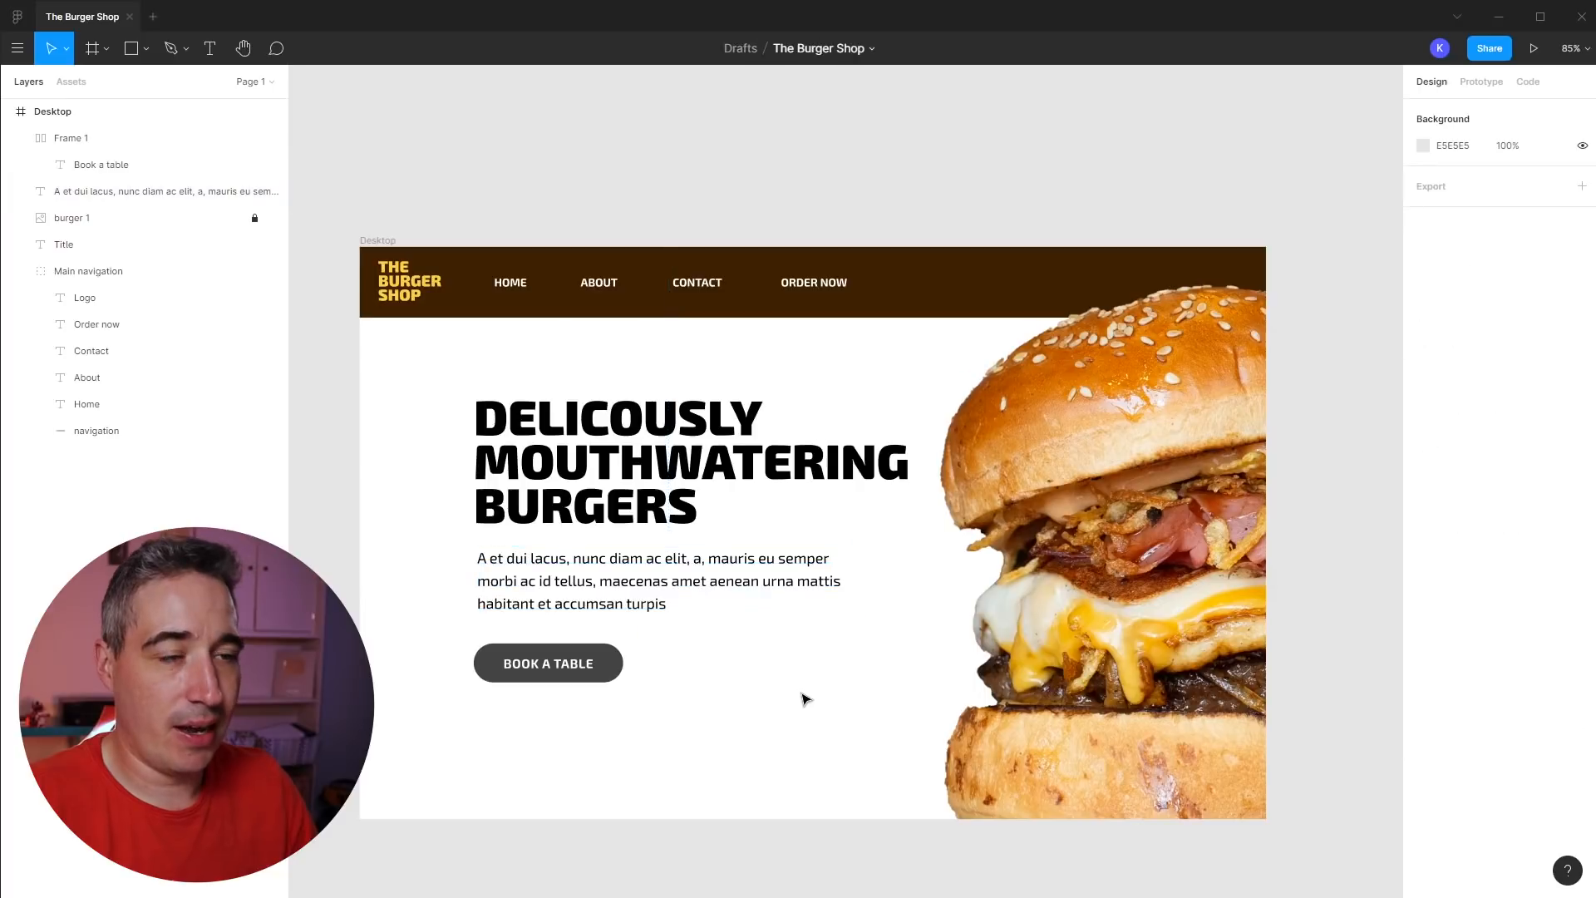
{"action": "left_click", "coordinate": [633, 433]}
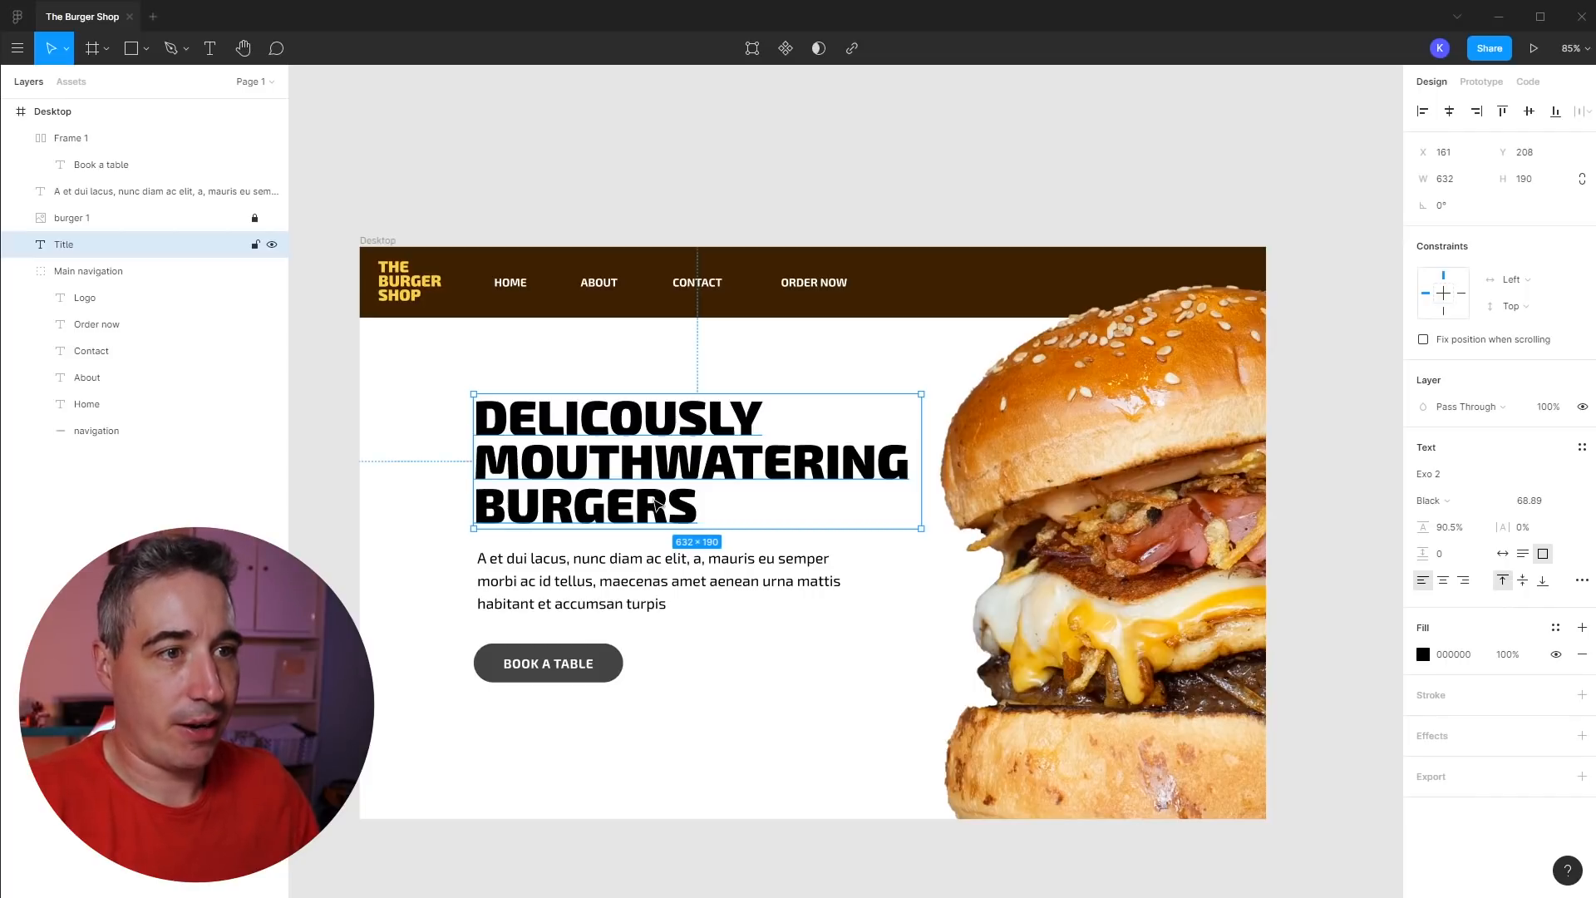
{"action": "double_click", "coordinate": [600, 510]}
{"action": "double_click", "coordinate": [630, 510]}
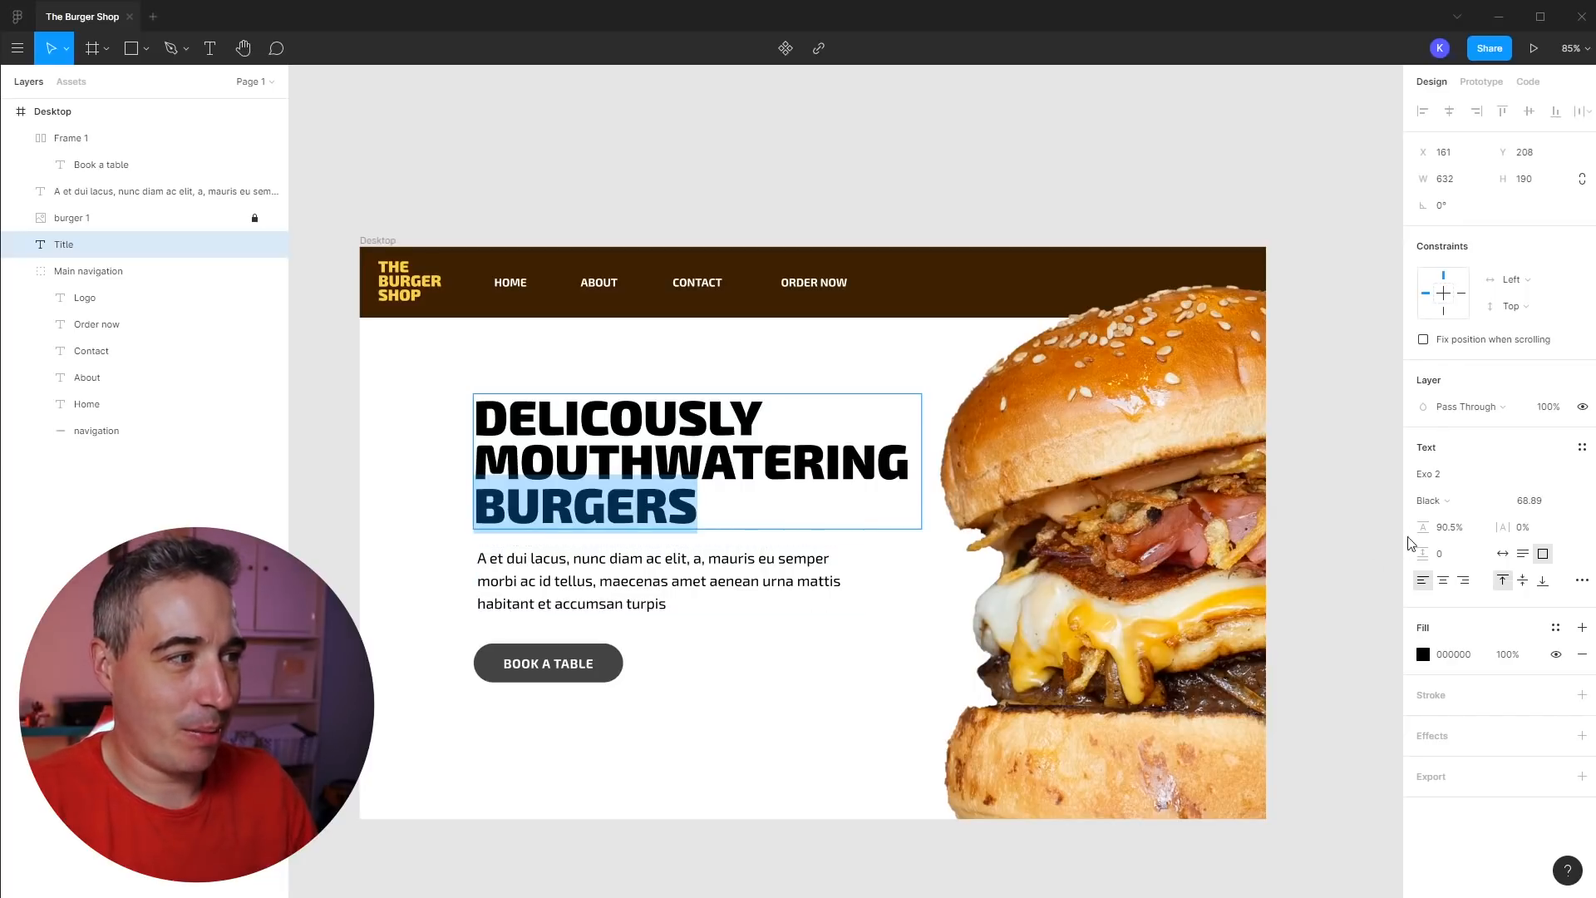
{"action": "left_click", "coordinate": [1529, 502]}
{"action": "type", "text": "100"}
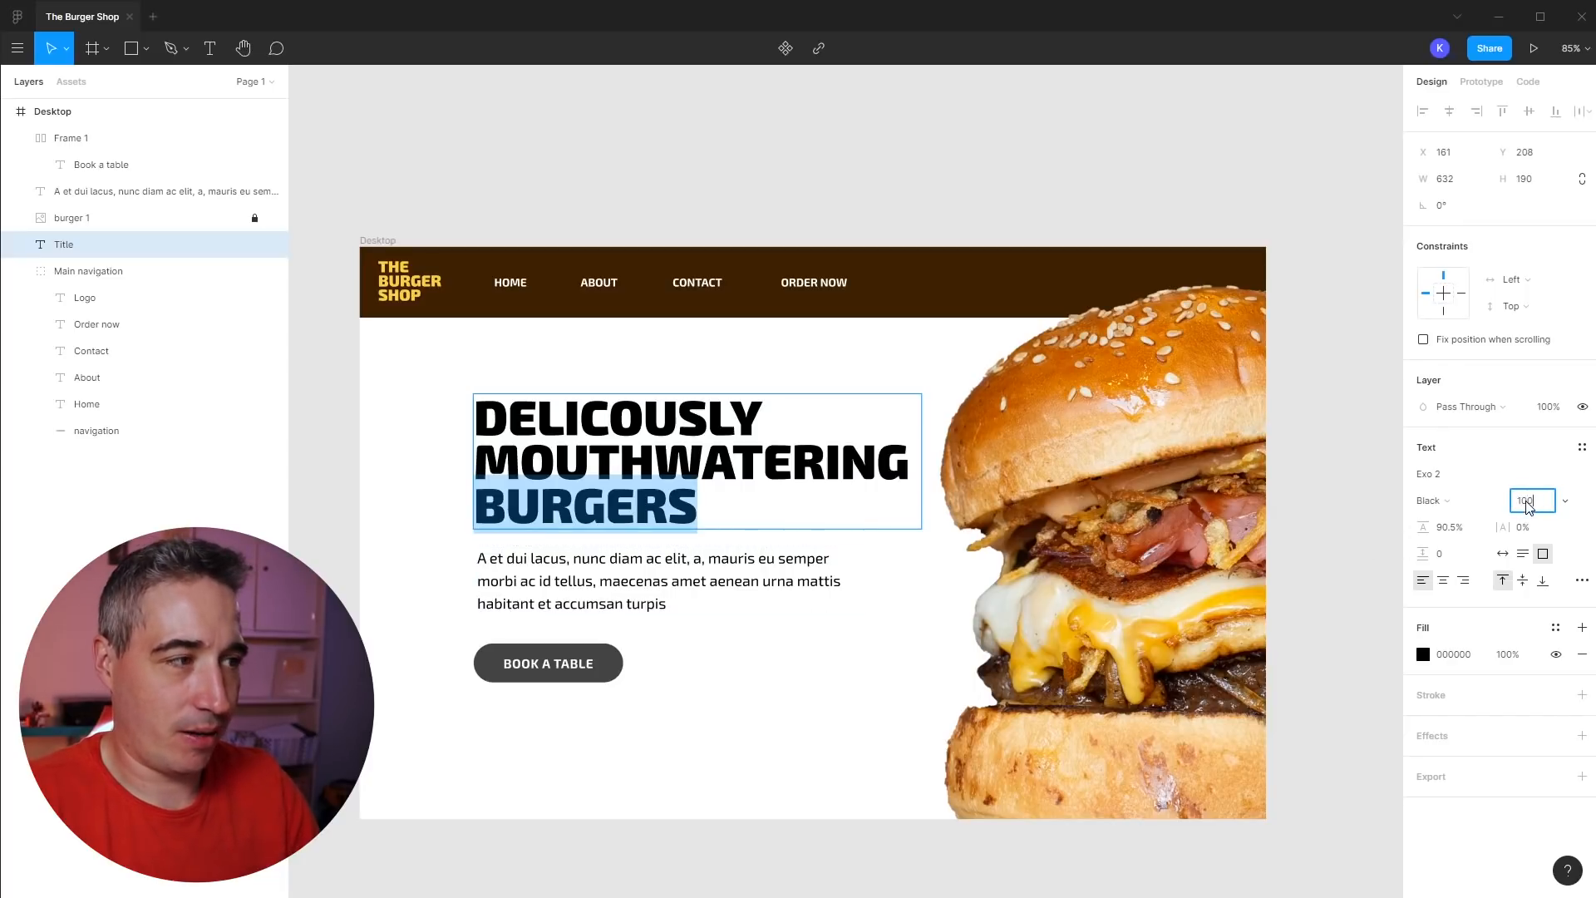
{"action": "key", "text": "Return"}
{"action": "left_click", "coordinate": [1527, 501]}
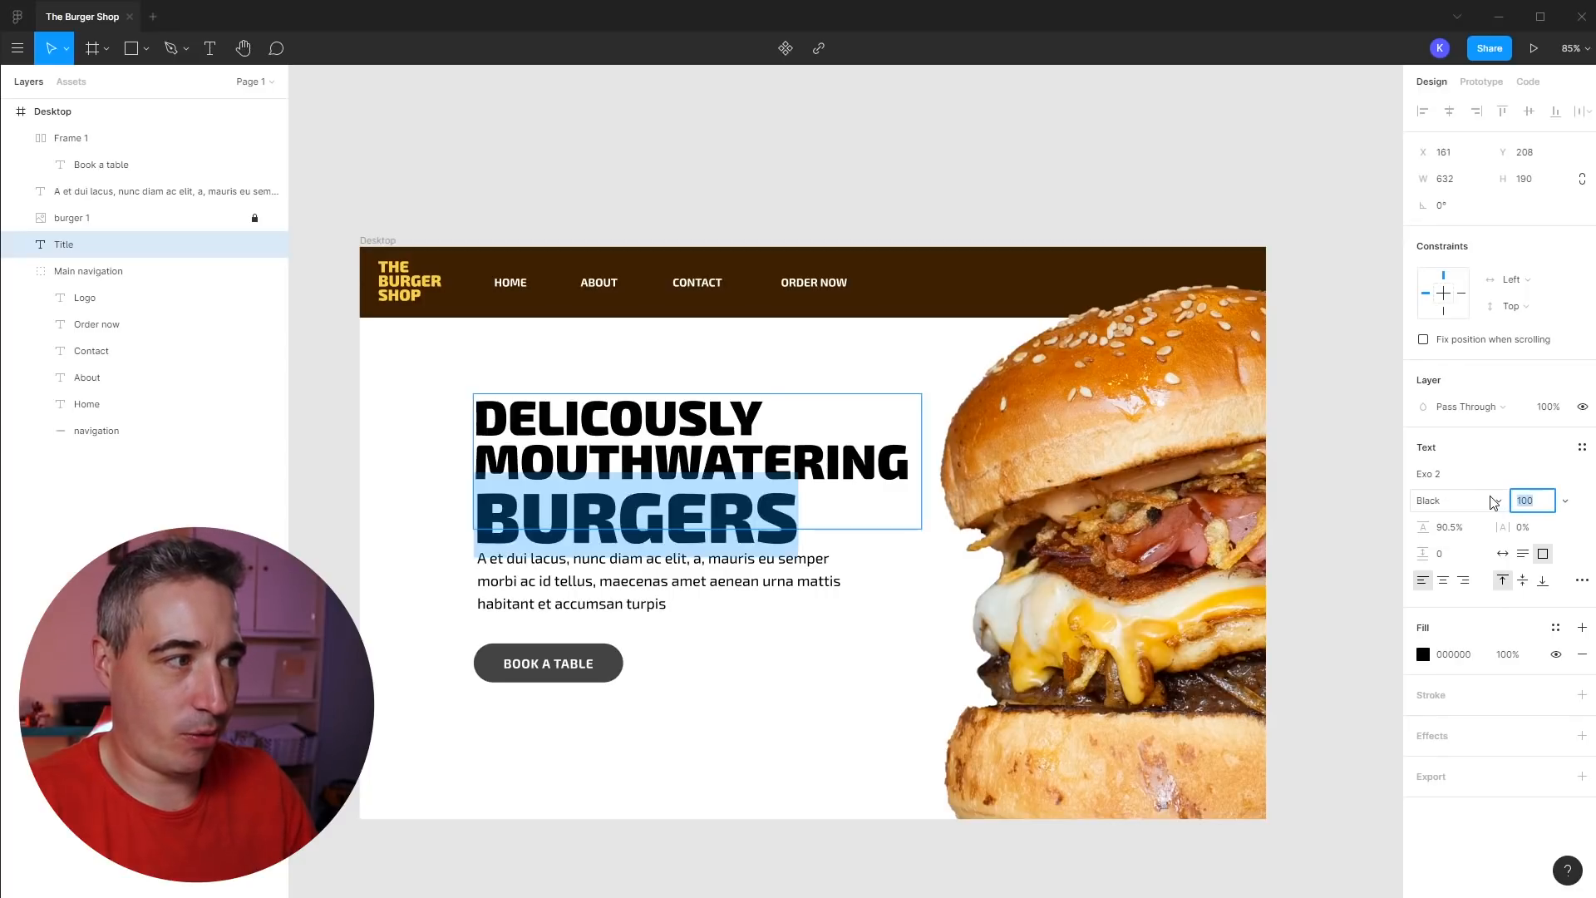
{"action": "type", "text": "120"}
{"action": "key", "text": "Return"}
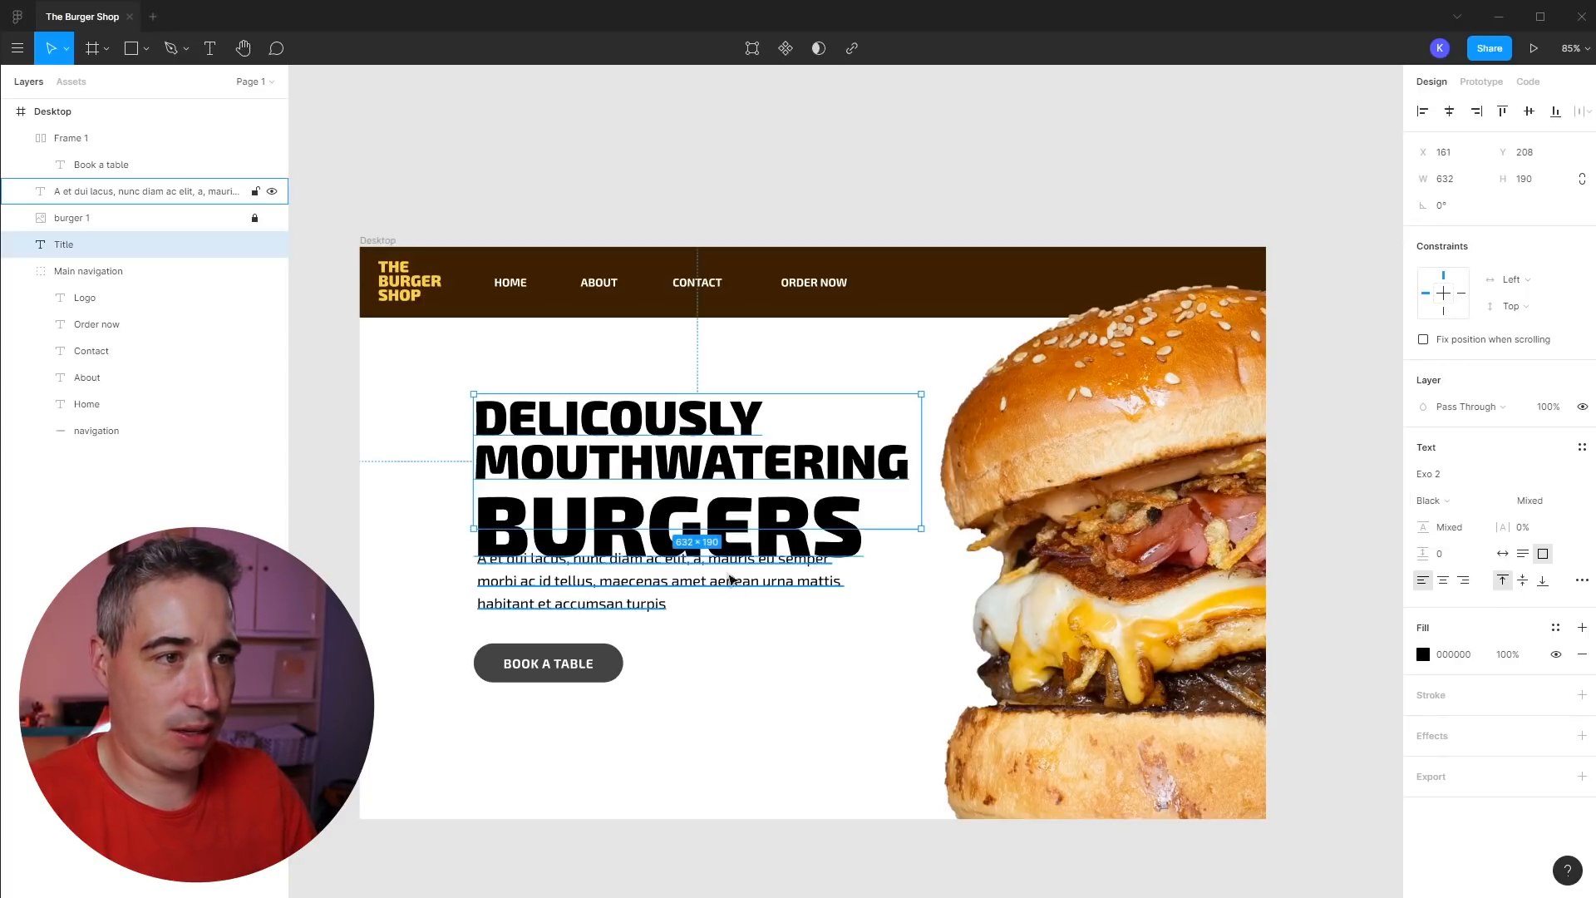
- Reduce the line height of the word BURGERS so it sits closer to the heading line above
{"action": "double_click", "coordinate": [758, 529]}
{"action": "double_click", "coordinate": [811, 515]}
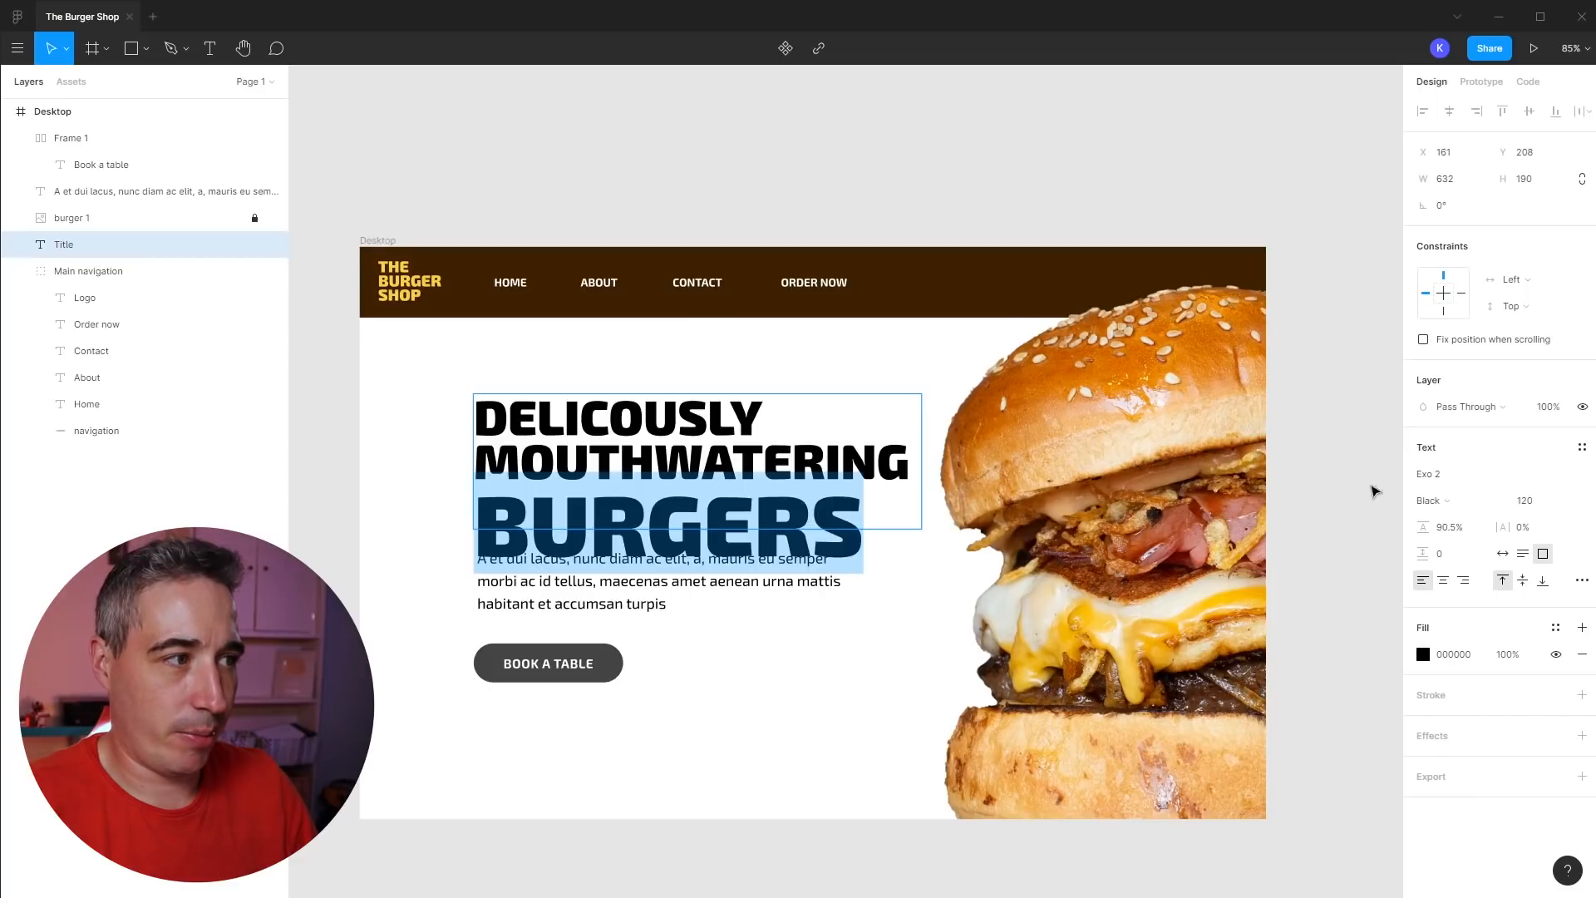
{"action": "left_click_drag", "start_coordinate": [1422, 529], "coordinate": [1405, 532]}
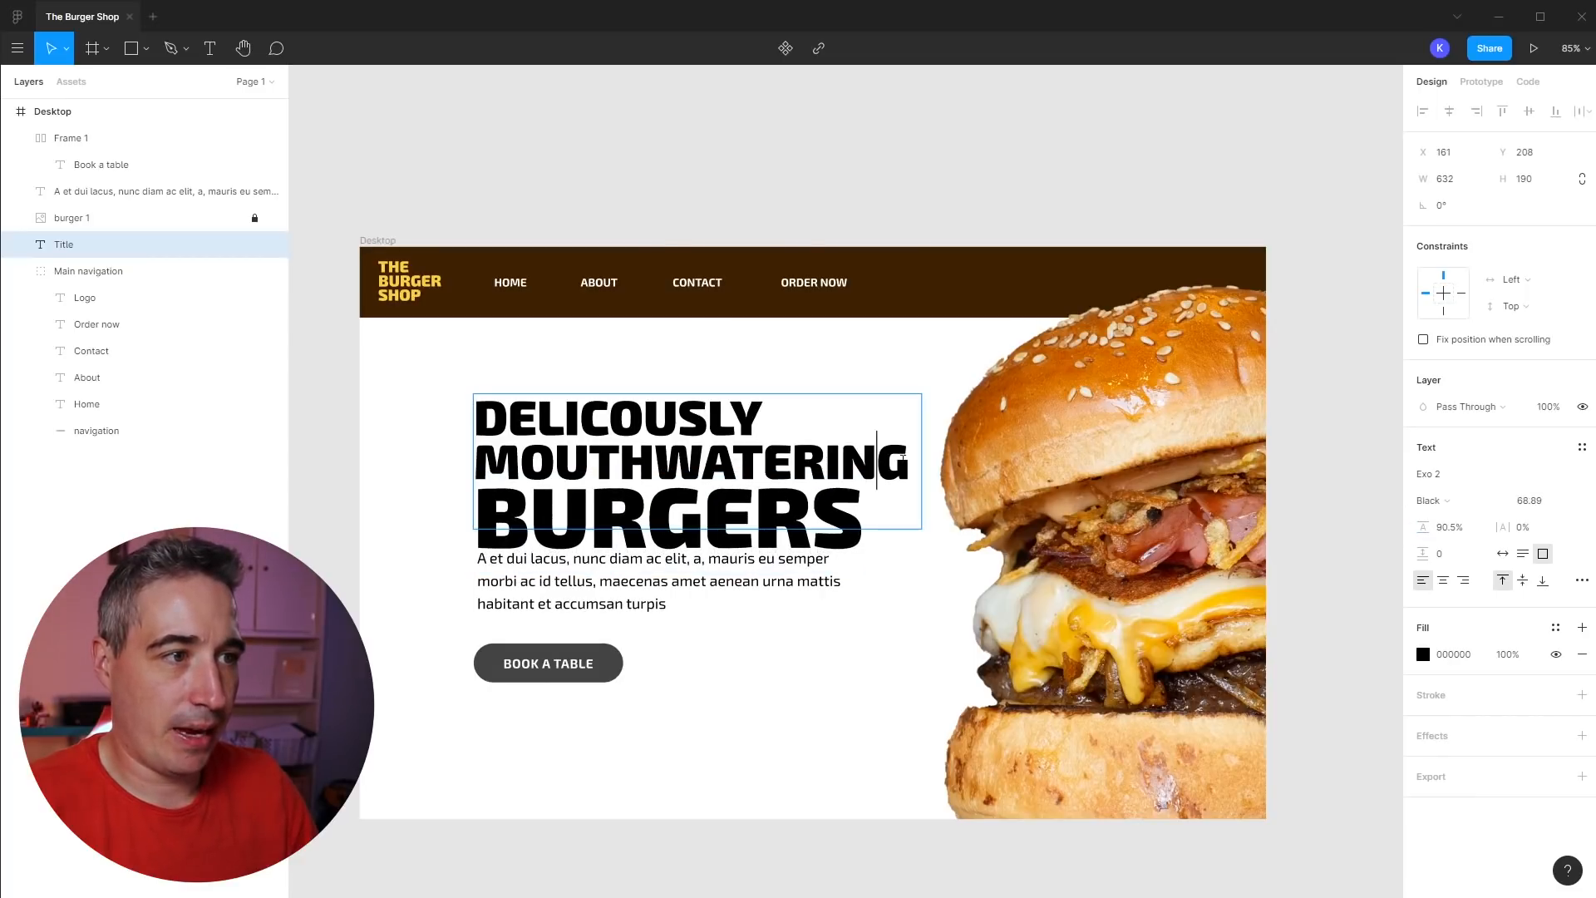
- Set the heading's first two lines, DELICOUSLY MOUTHWATERING, to the Regular font weight
{"action": "left_click_drag", "start_coordinate": [910, 465], "coordinate": [441, 431]}
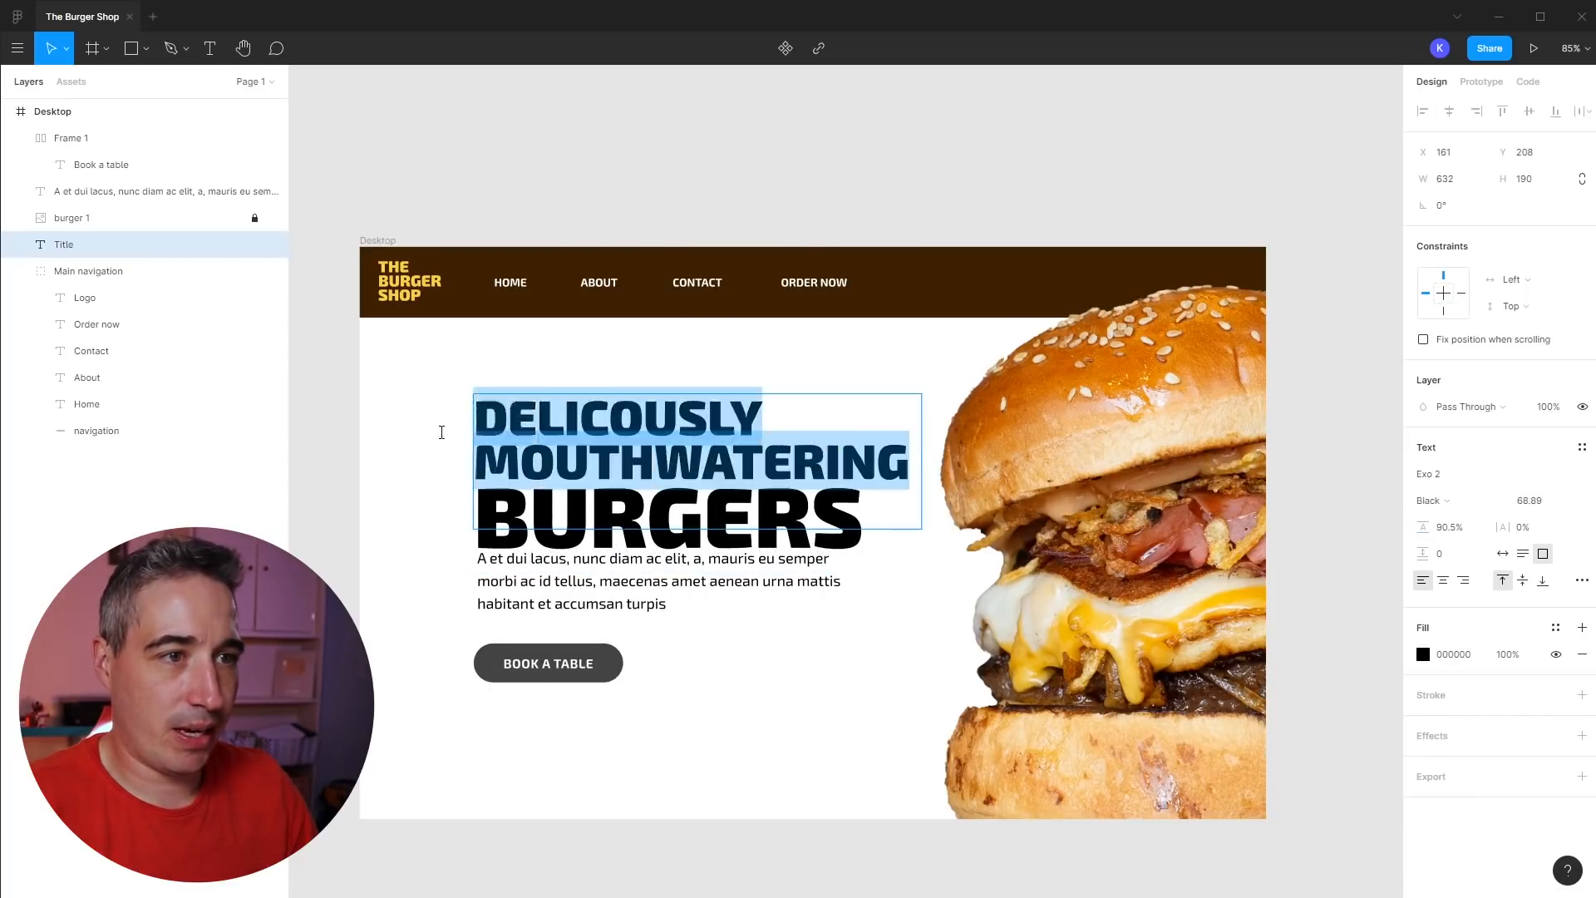
{"action": "left_click", "coordinate": [1483, 499]}
{"action": "left_click", "coordinate": [1464, 400]}
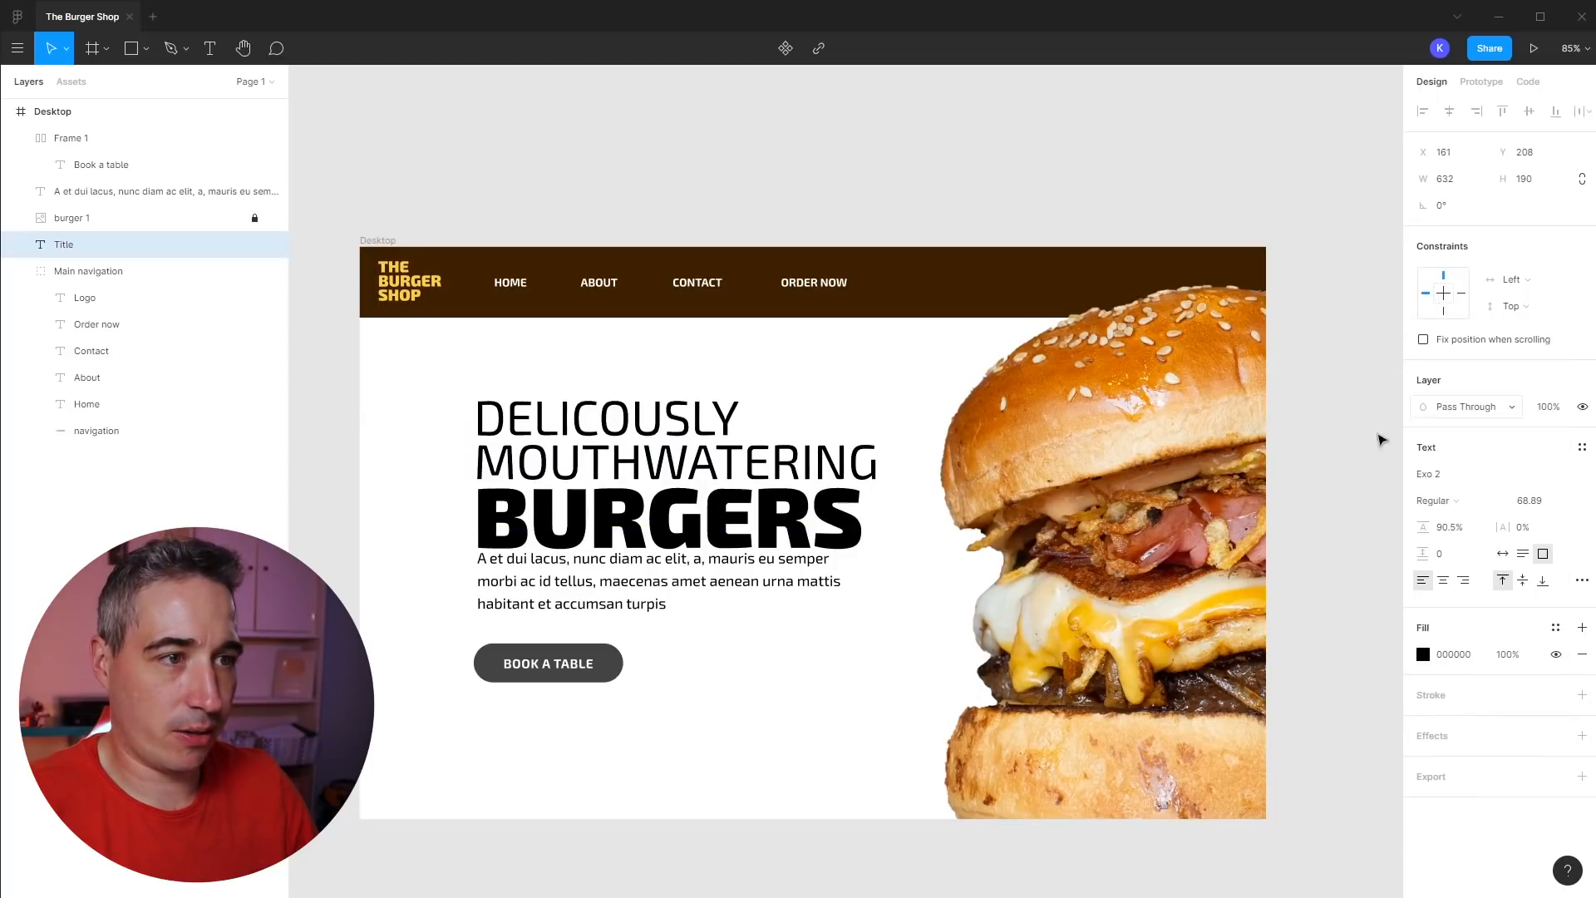
- Check the paragraph's font weight, try the Light weight on the heading's first two lines and undo it
{"action": "double_click", "coordinate": [598, 580]}
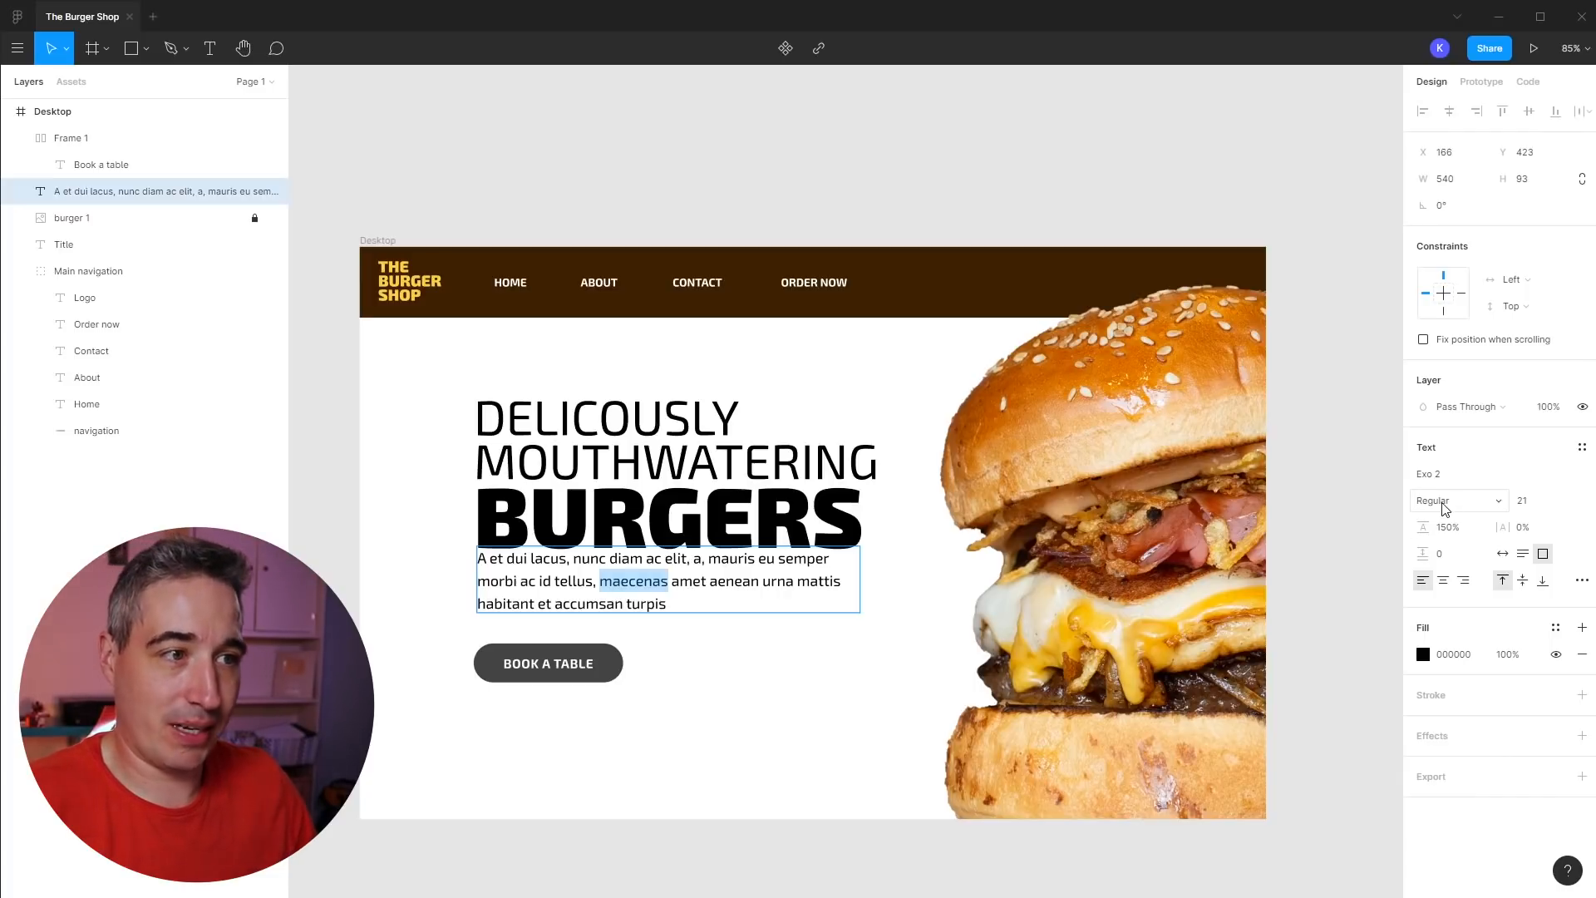
{"action": "left_click", "coordinate": [852, 428]}
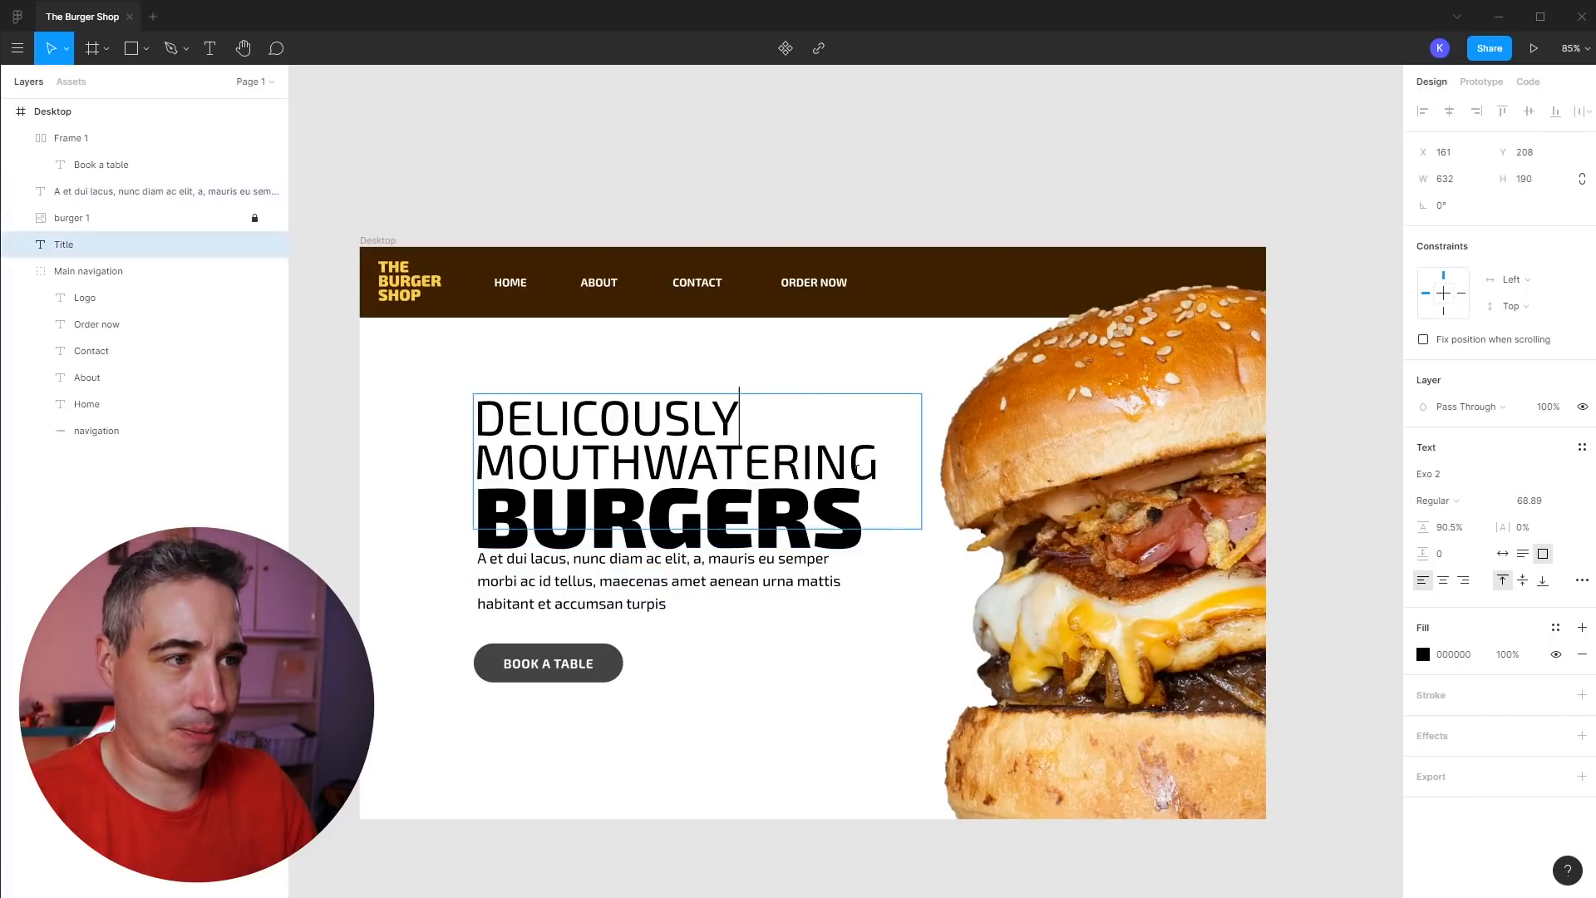
{"action": "left_click_drag", "start_coordinate": [878, 468], "coordinate": [461, 404]}
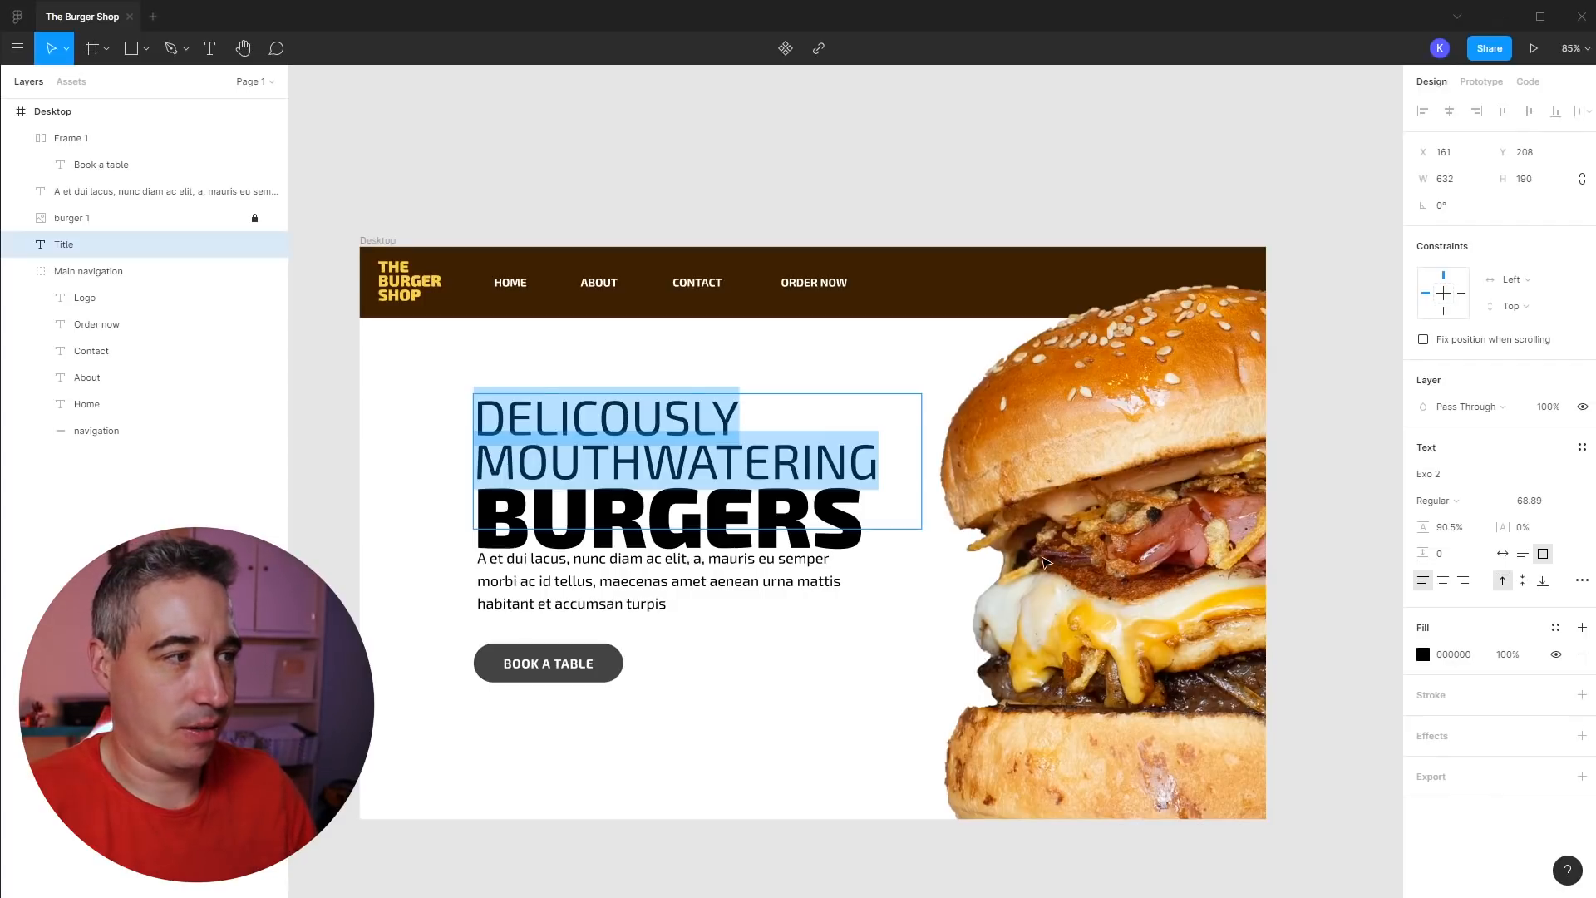
{"action": "left_click", "coordinate": [1451, 499]}
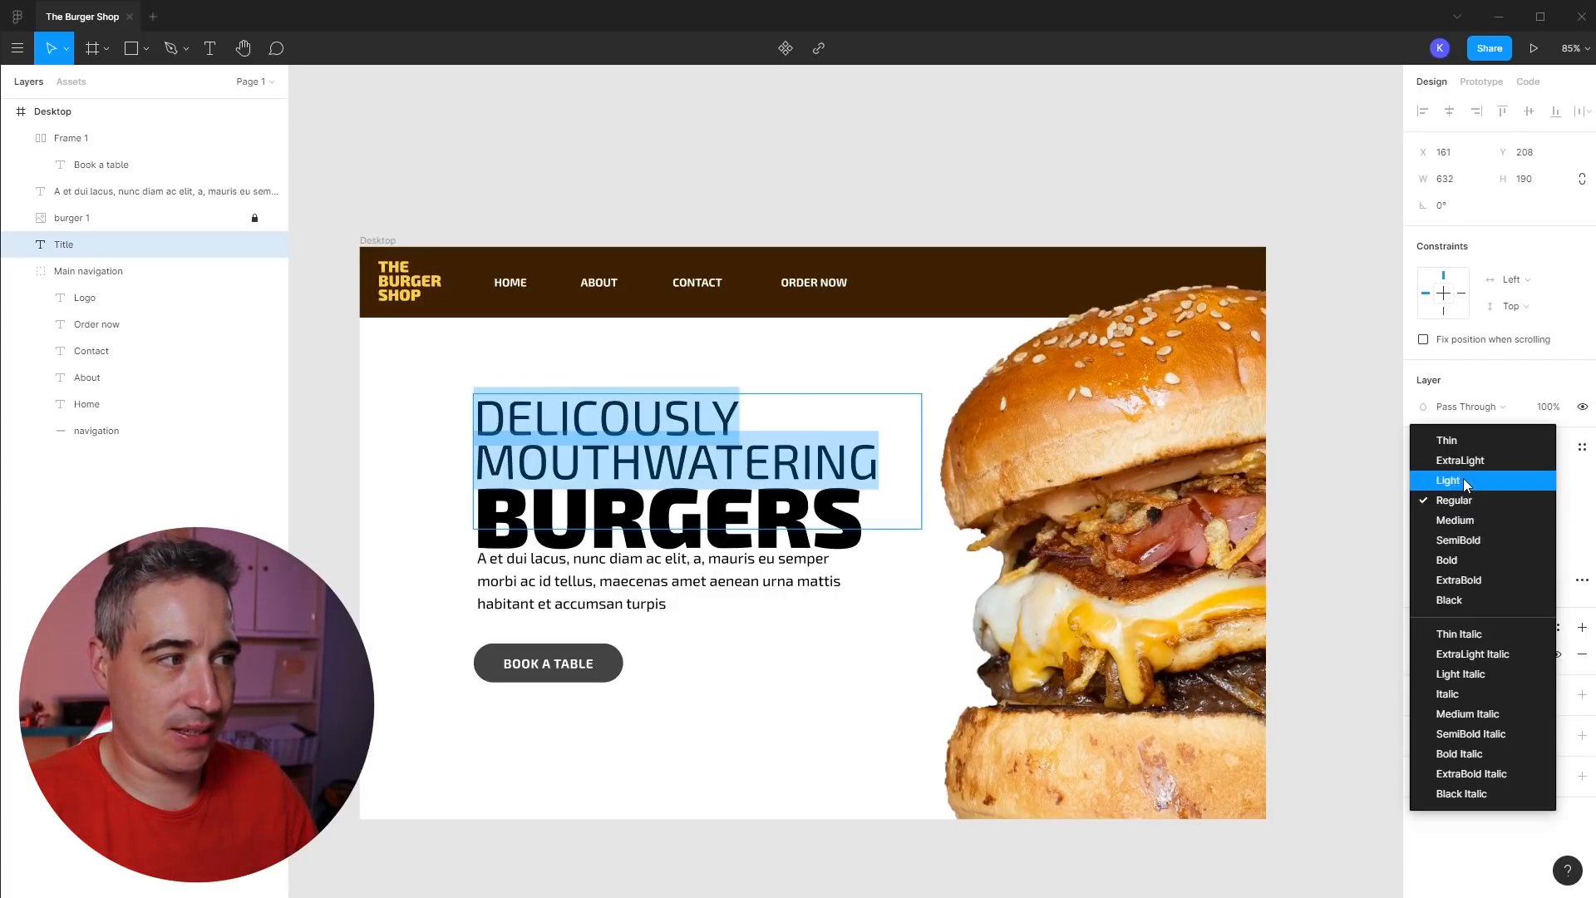
{"action": "left_click", "coordinate": [1463, 477]}
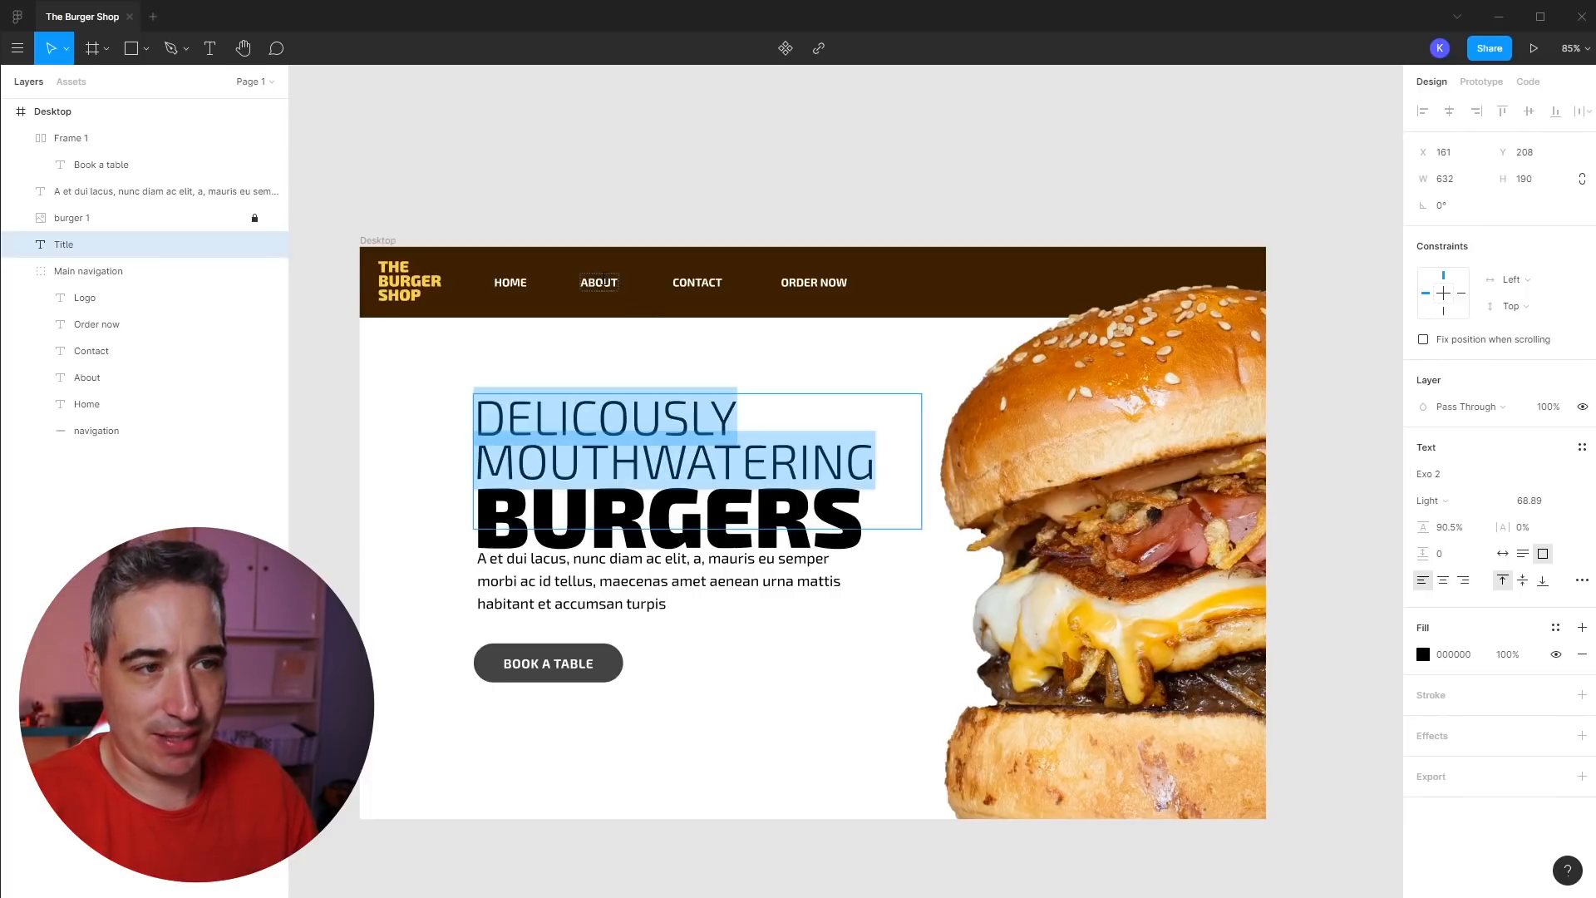
{"action": "key", "text": "ctrl+z"}
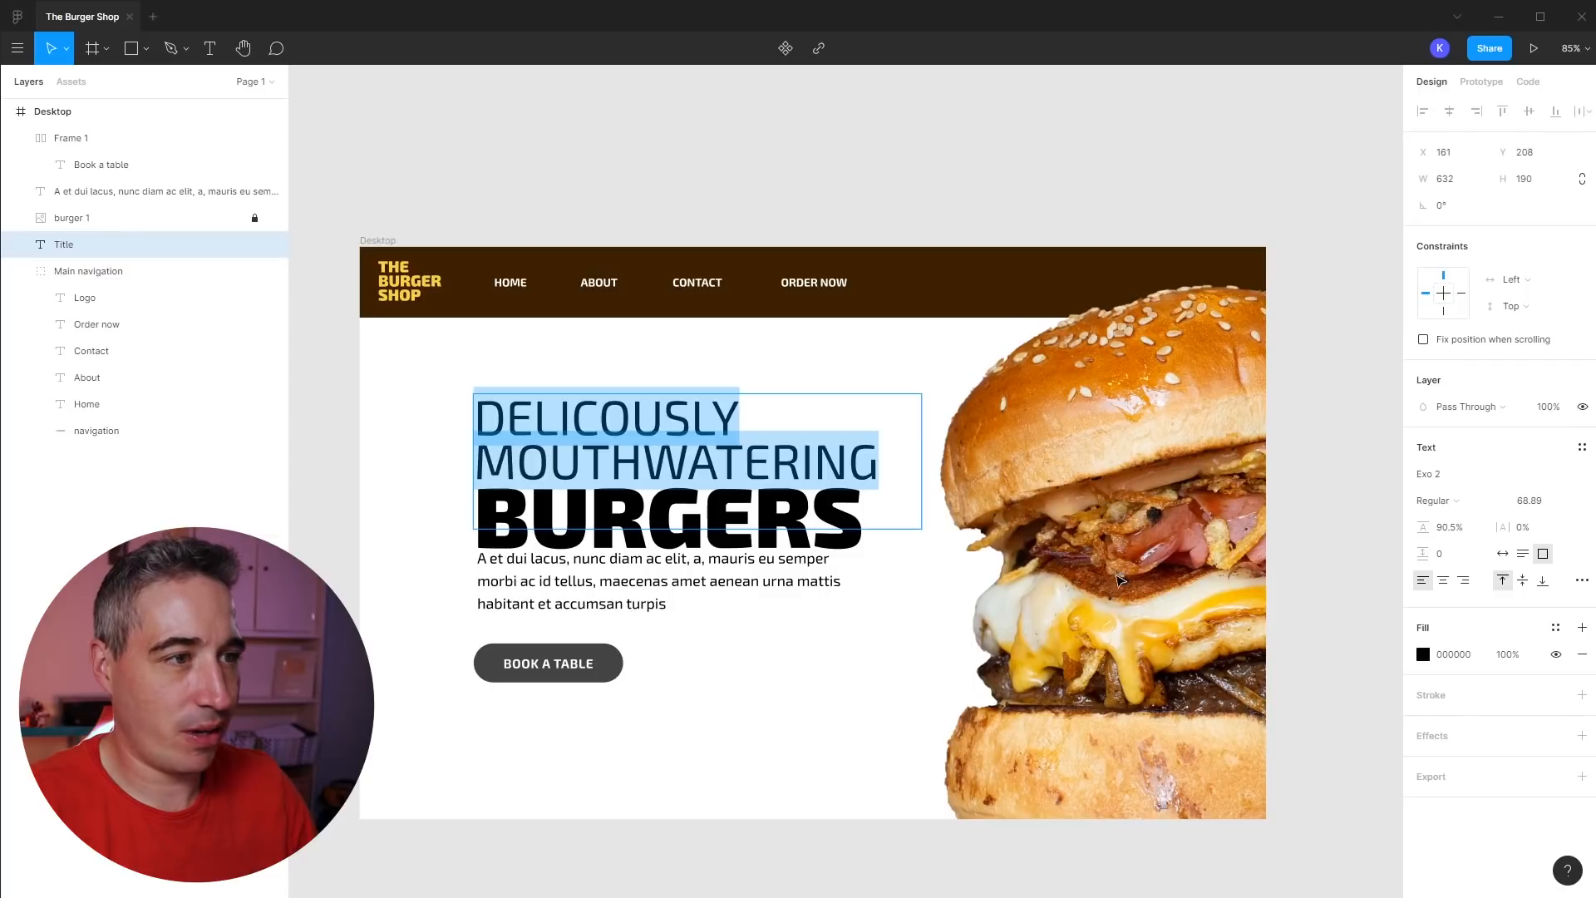
{"action": "left_click", "coordinate": [872, 467]}
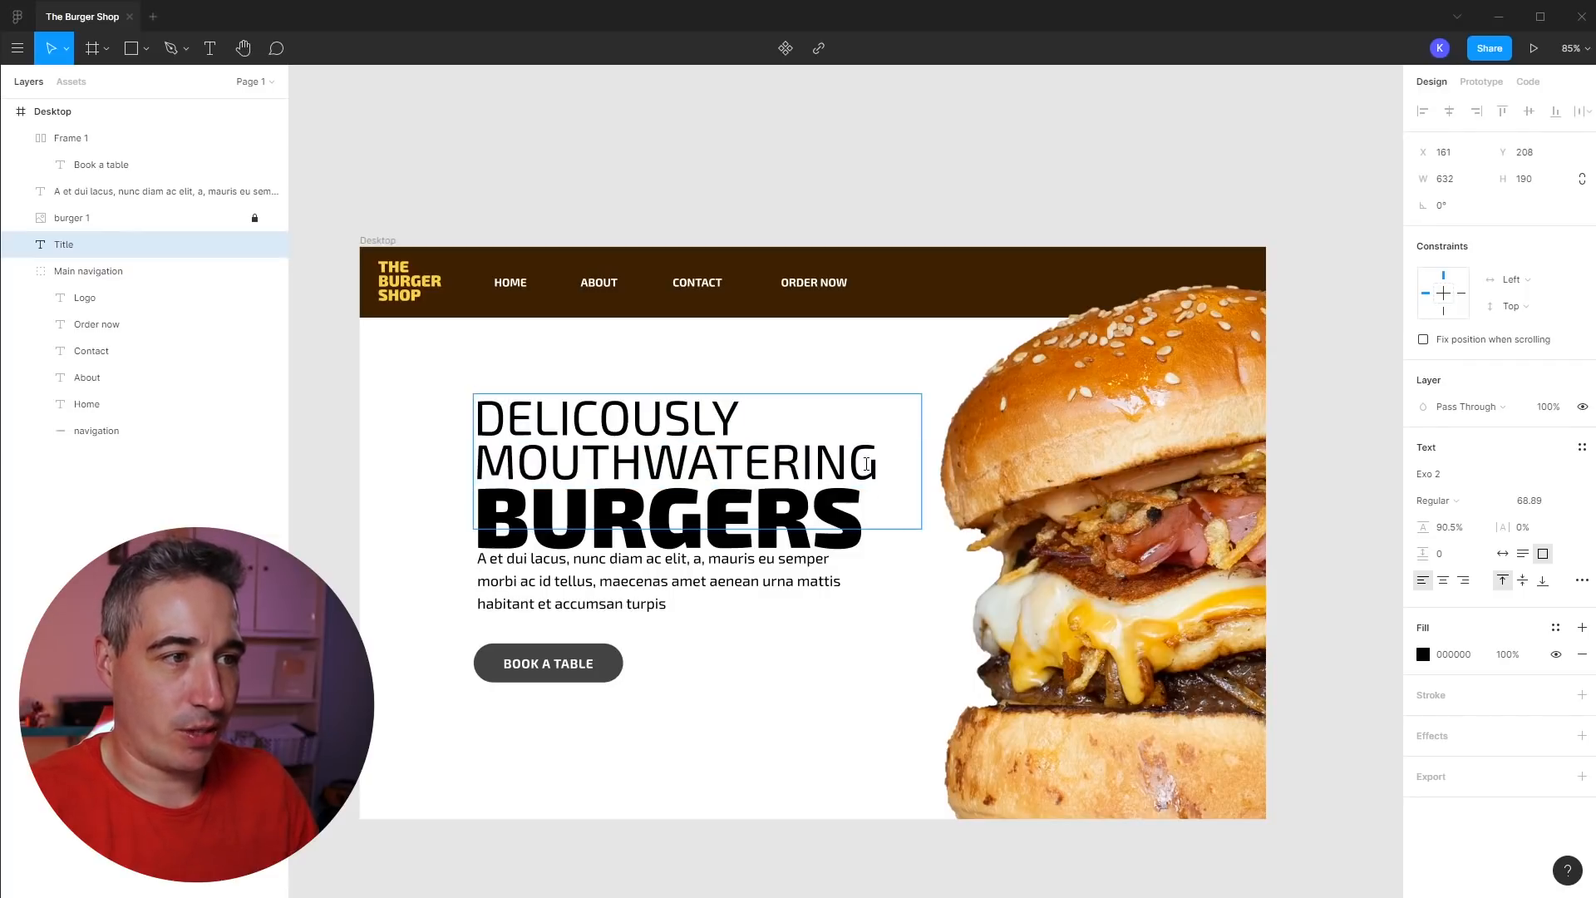
{"action": "key", "text": "shift+Left"}
{"action": "key", "text": "shift+Left"}
{"action": "key", "text": "shift+Left"}
{"action": "key", "text": "shift+Left"}
{"action": "left_click", "coordinate": [705, 458]}
{"action": "key", "text": "ctrl+a"}
{"action": "left_click", "coordinate": [702, 459]}
{"action": "key", "text": "Escape"}
- Move the heading to X 156, Y 202, and shift the paragraph and button down together so the paragraph sits at Y 457
{"action": "left_click_drag", "start_coordinate": [721, 504], "coordinate": [716, 472]}
{"action": "left_click", "coordinate": [644, 580], "text": "shift"}
{"action": "left_click", "coordinate": [578, 656], "text": "shift"}
{"action": "left_click_drag", "start_coordinate": [571, 677], "coordinate": [572, 705]}
{"action": "left_click", "coordinate": [440, 605]}
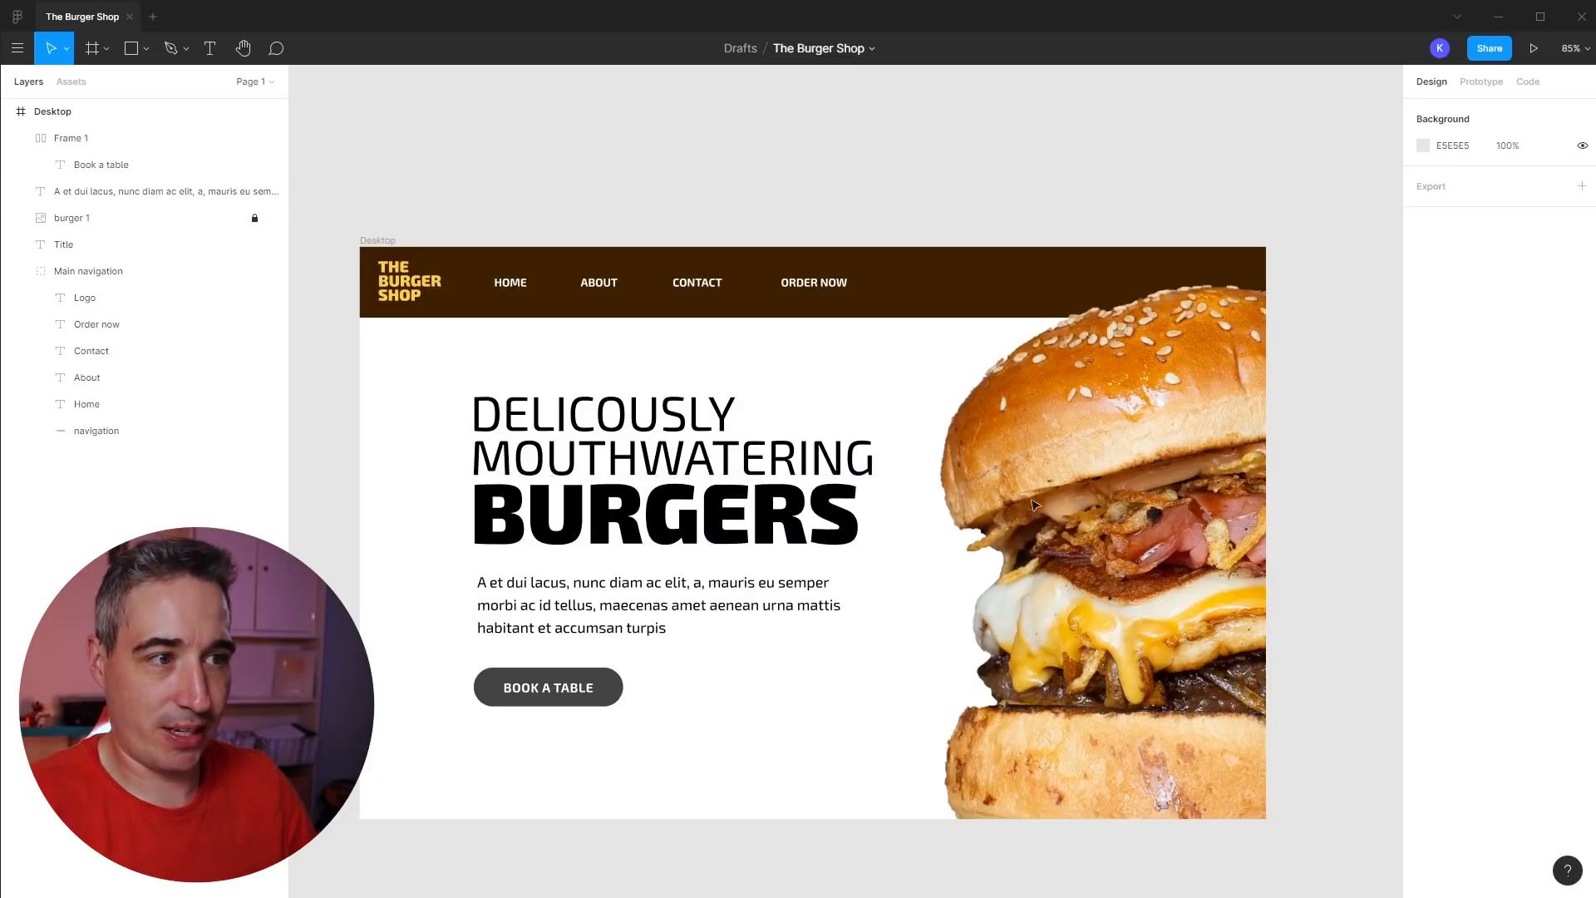
- Recolor the paragraph text with the dark brown 3A2001 sampled from the navigation bar
{"action": "double_click", "coordinate": [542, 492]}
{"action": "left_click", "coordinate": [530, 430]}
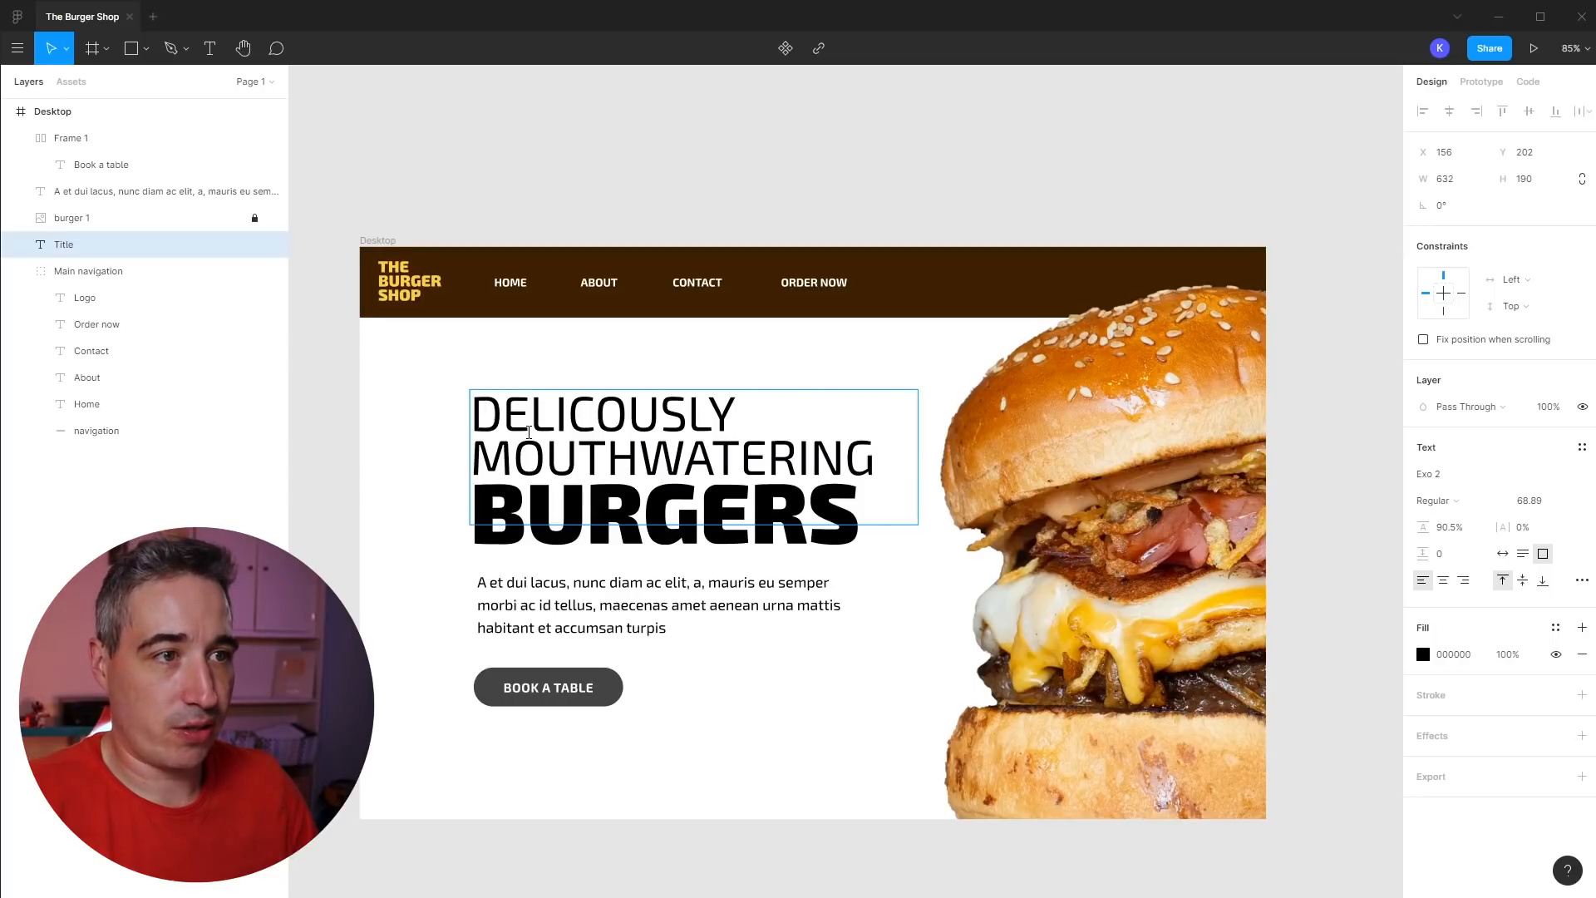
{"action": "key", "text": "Escape"}
{"action": "left_click", "coordinate": [528, 618]}
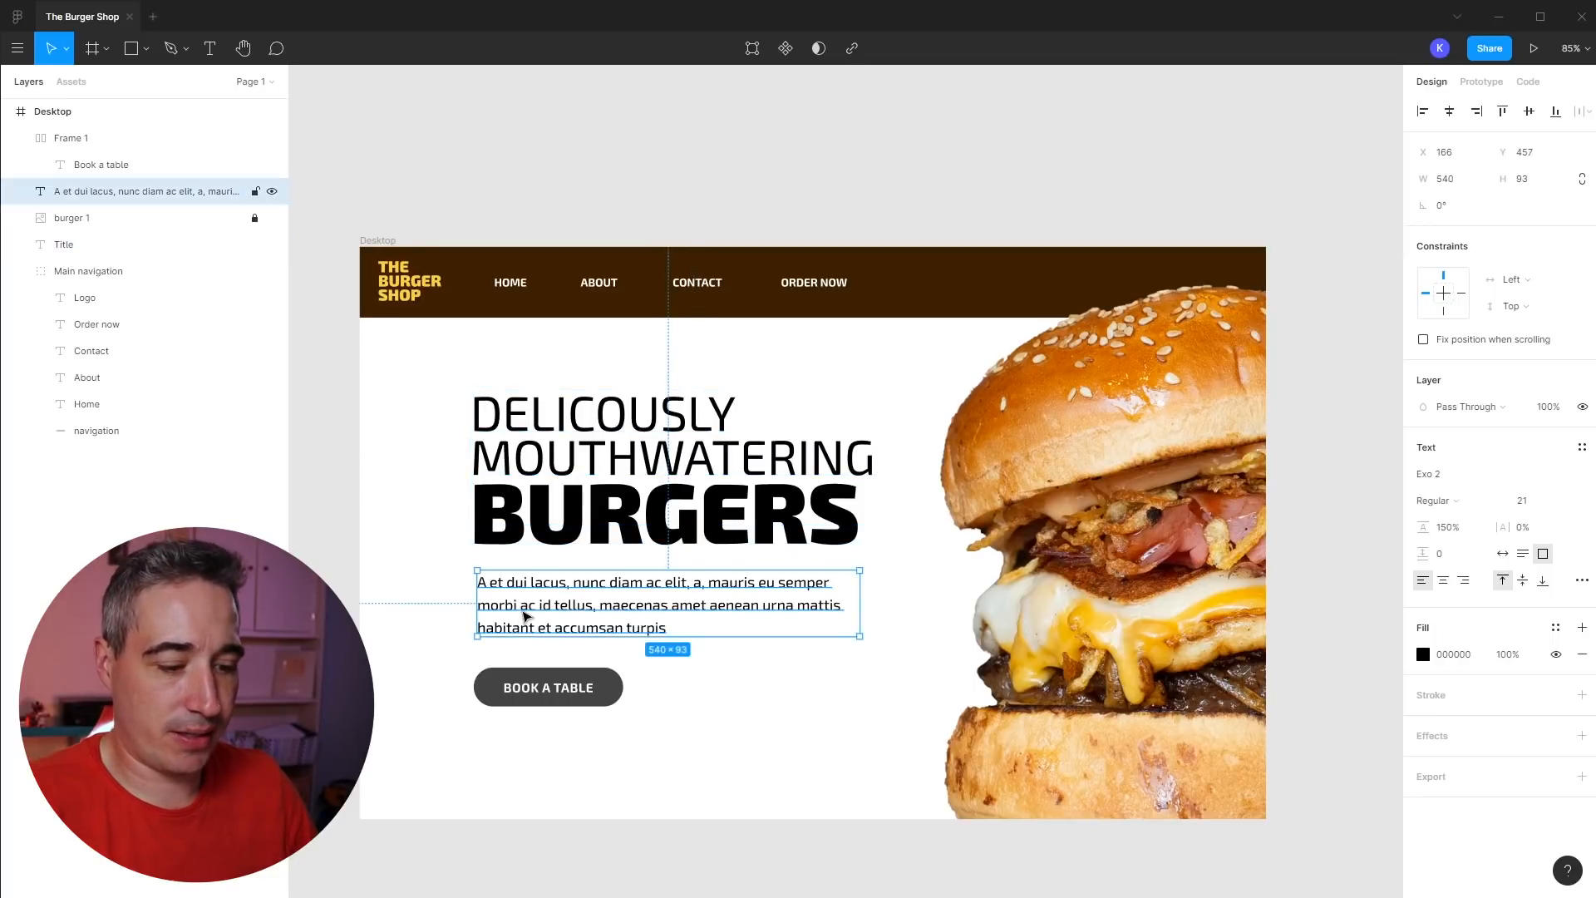
{"action": "key", "text": "i"}
{"action": "left_click", "coordinate": [857, 274]}
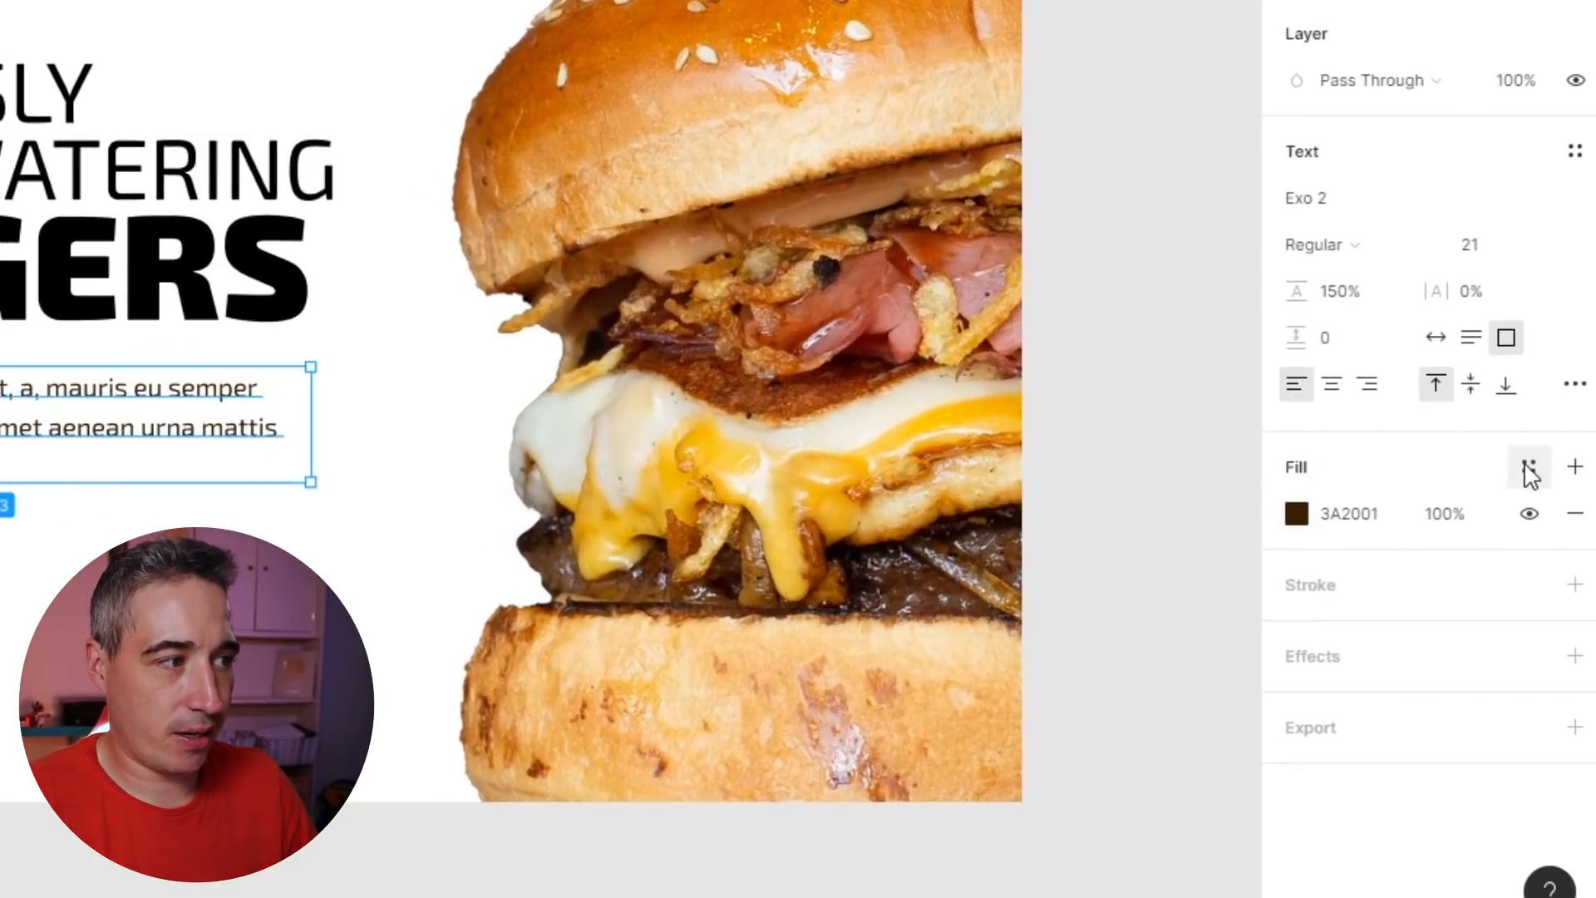
- Create a color style named Dark Brown from the paragraph's fill
{"action": "left_click", "coordinate": [1530, 467]}
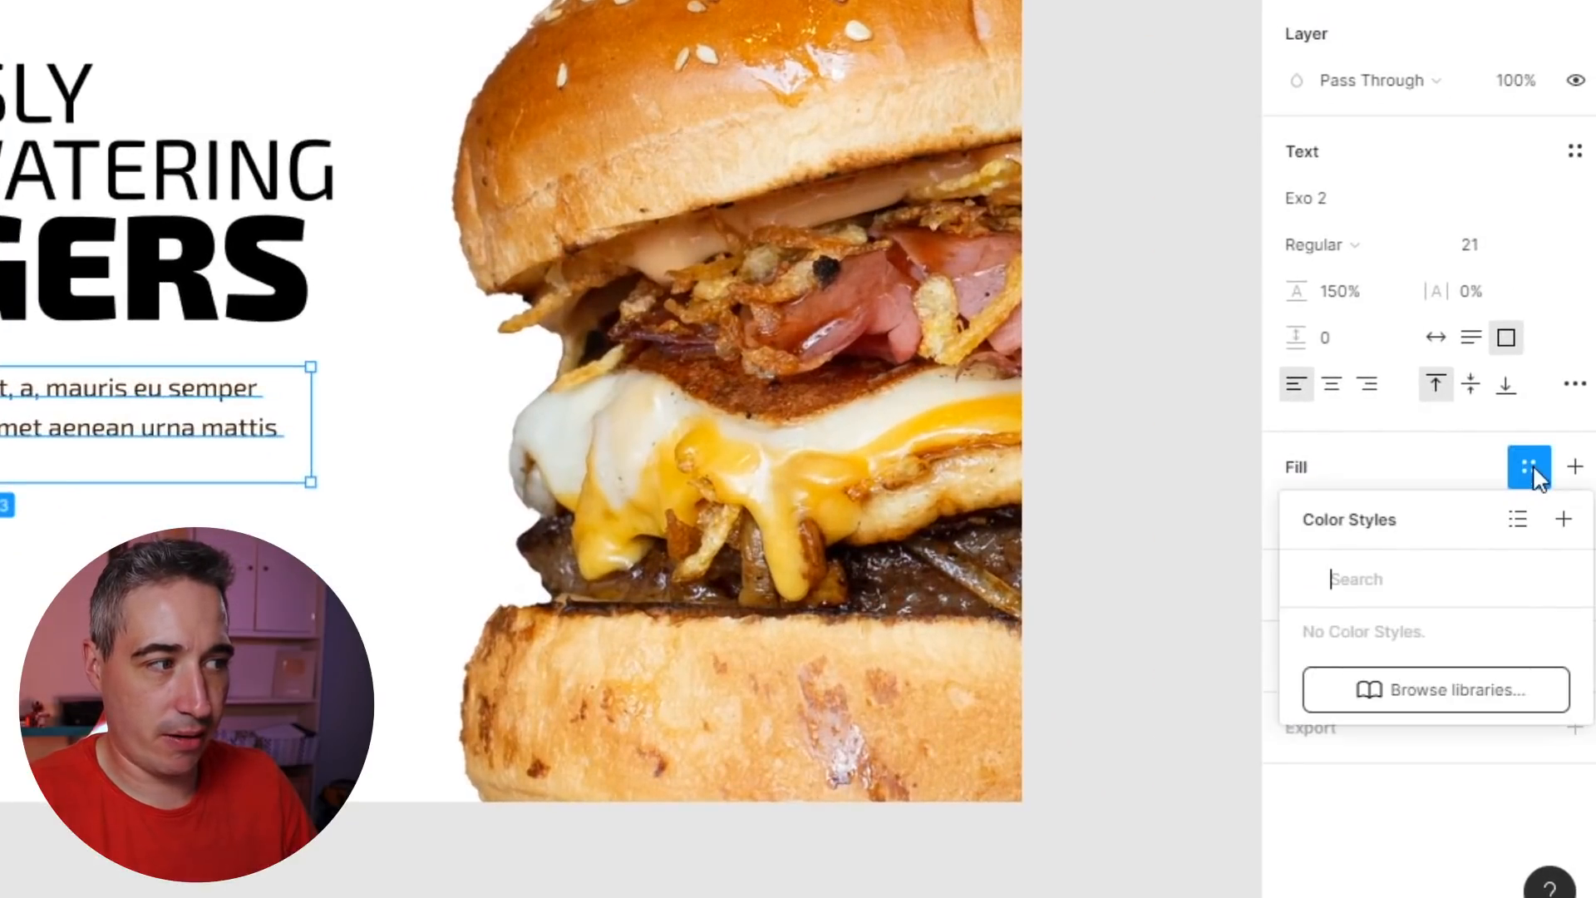
{"action": "left_click", "coordinate": [1564, 522]}
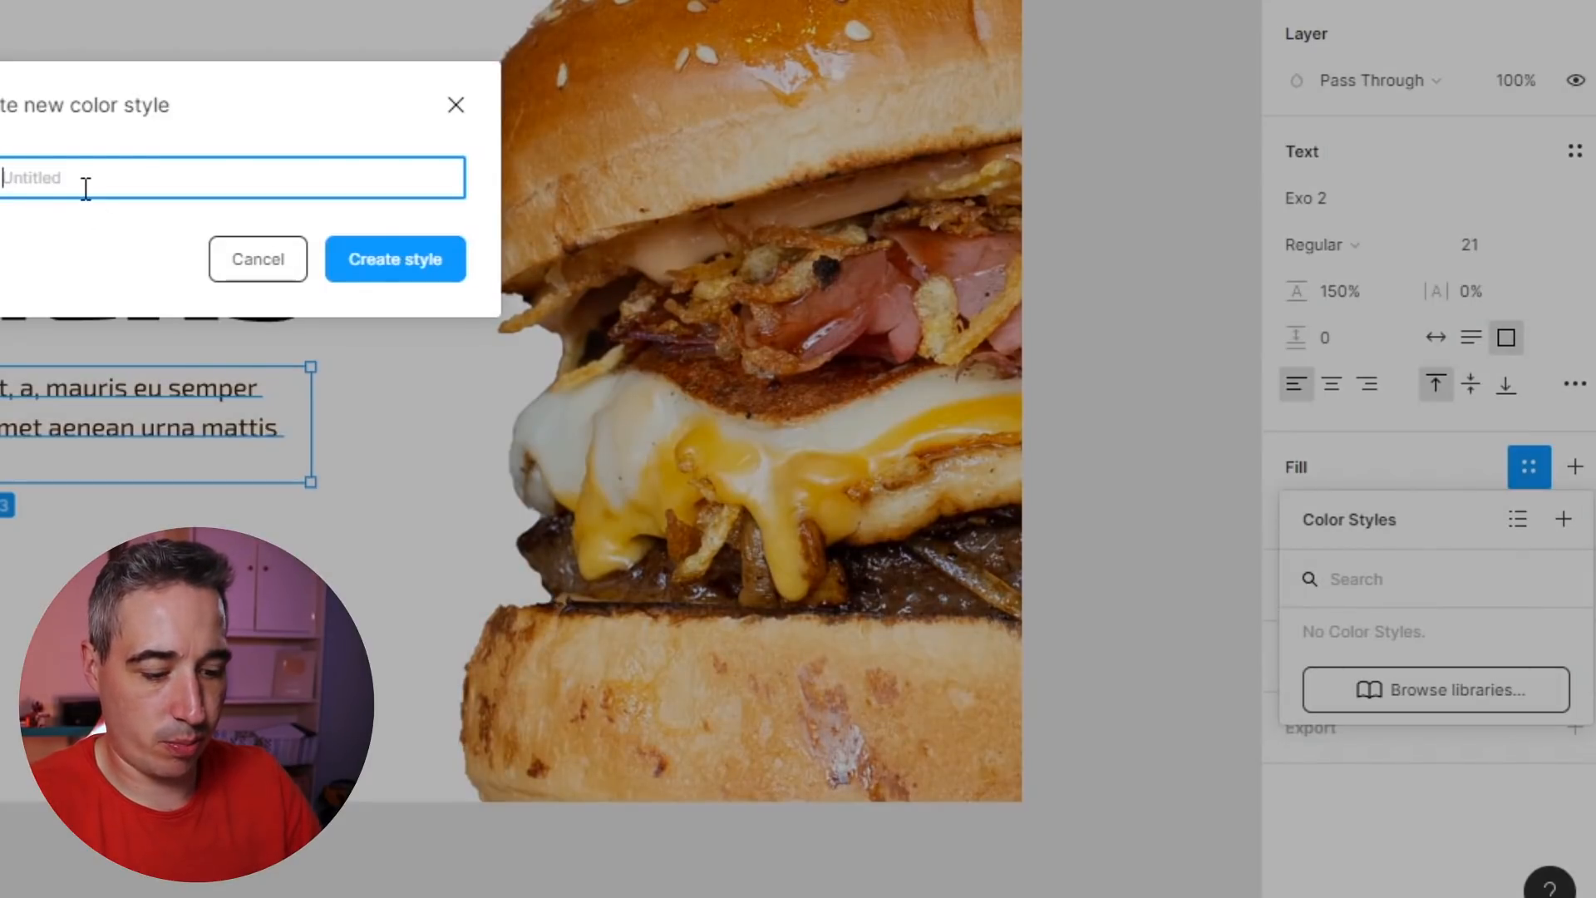
{"action": "type", "text": "Dark Brown"}
{"action": "key", "text": "Return"}
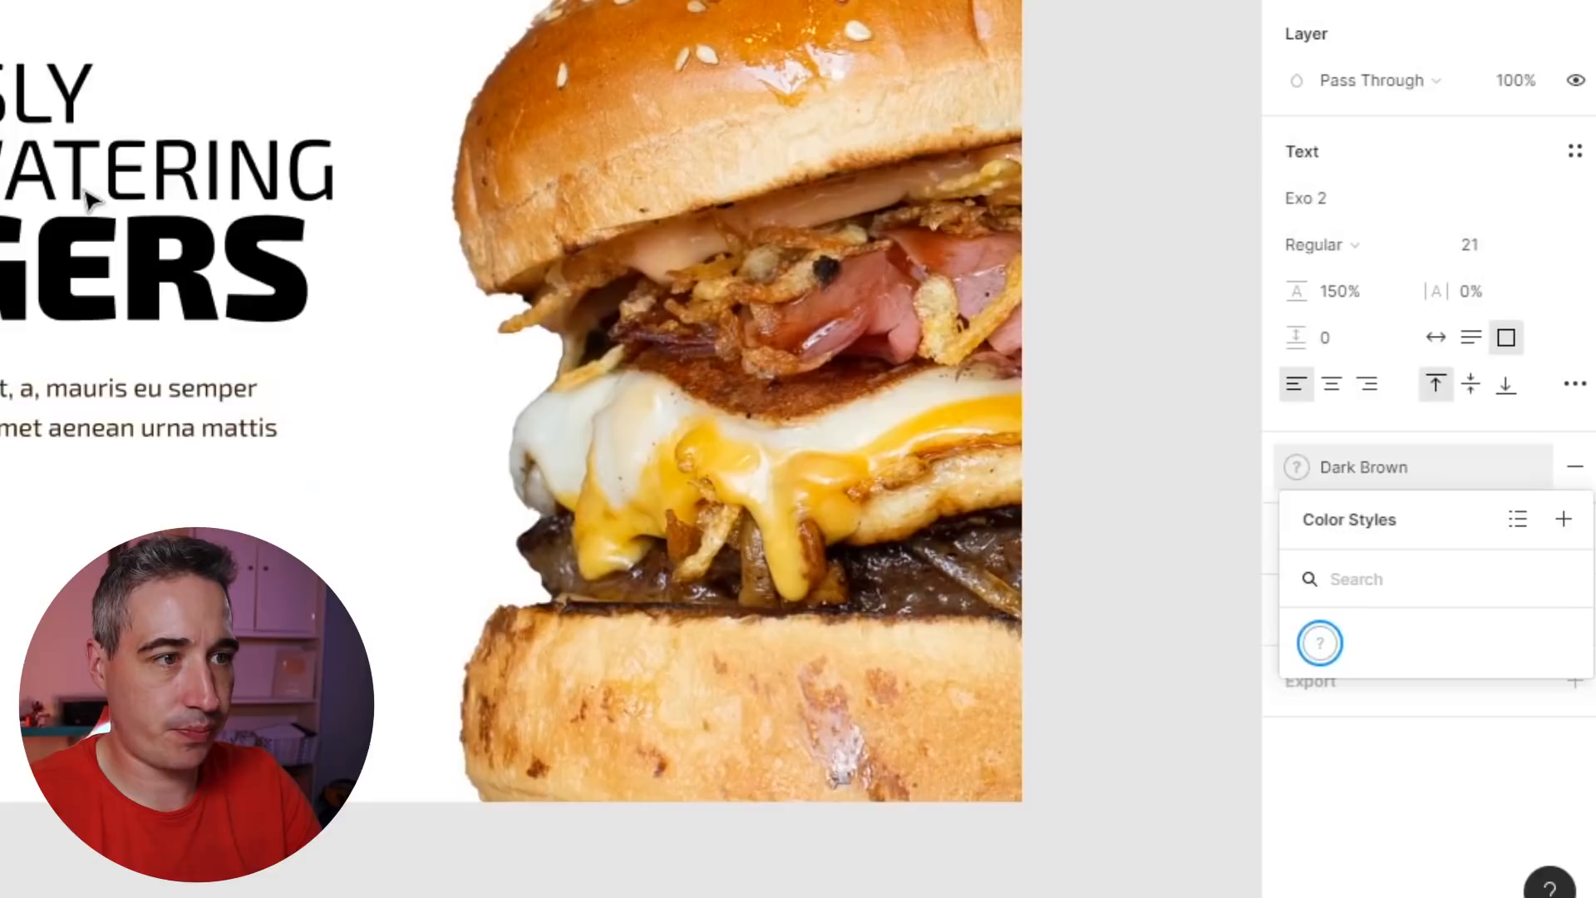
{"action": "key", "text": "Escape"}
{"action": "key", "text": "Escape"}
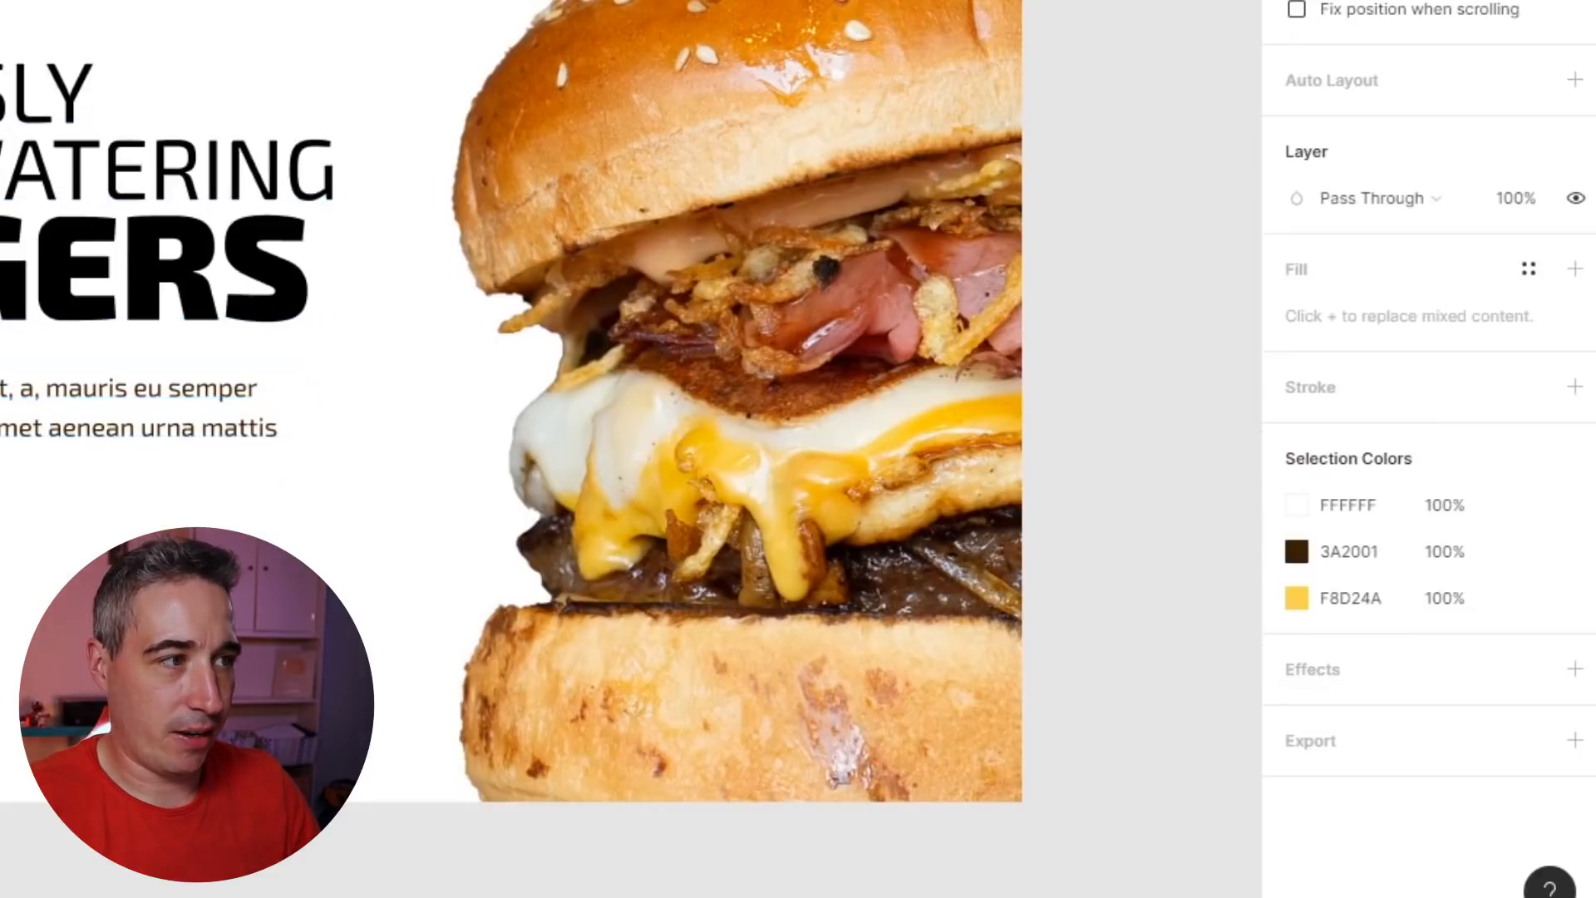
- Apply the Dark Brown color style to the brown 3A2001 in the Main navigation group
{"action": "left_click", "coordinate": [1526, 551]}
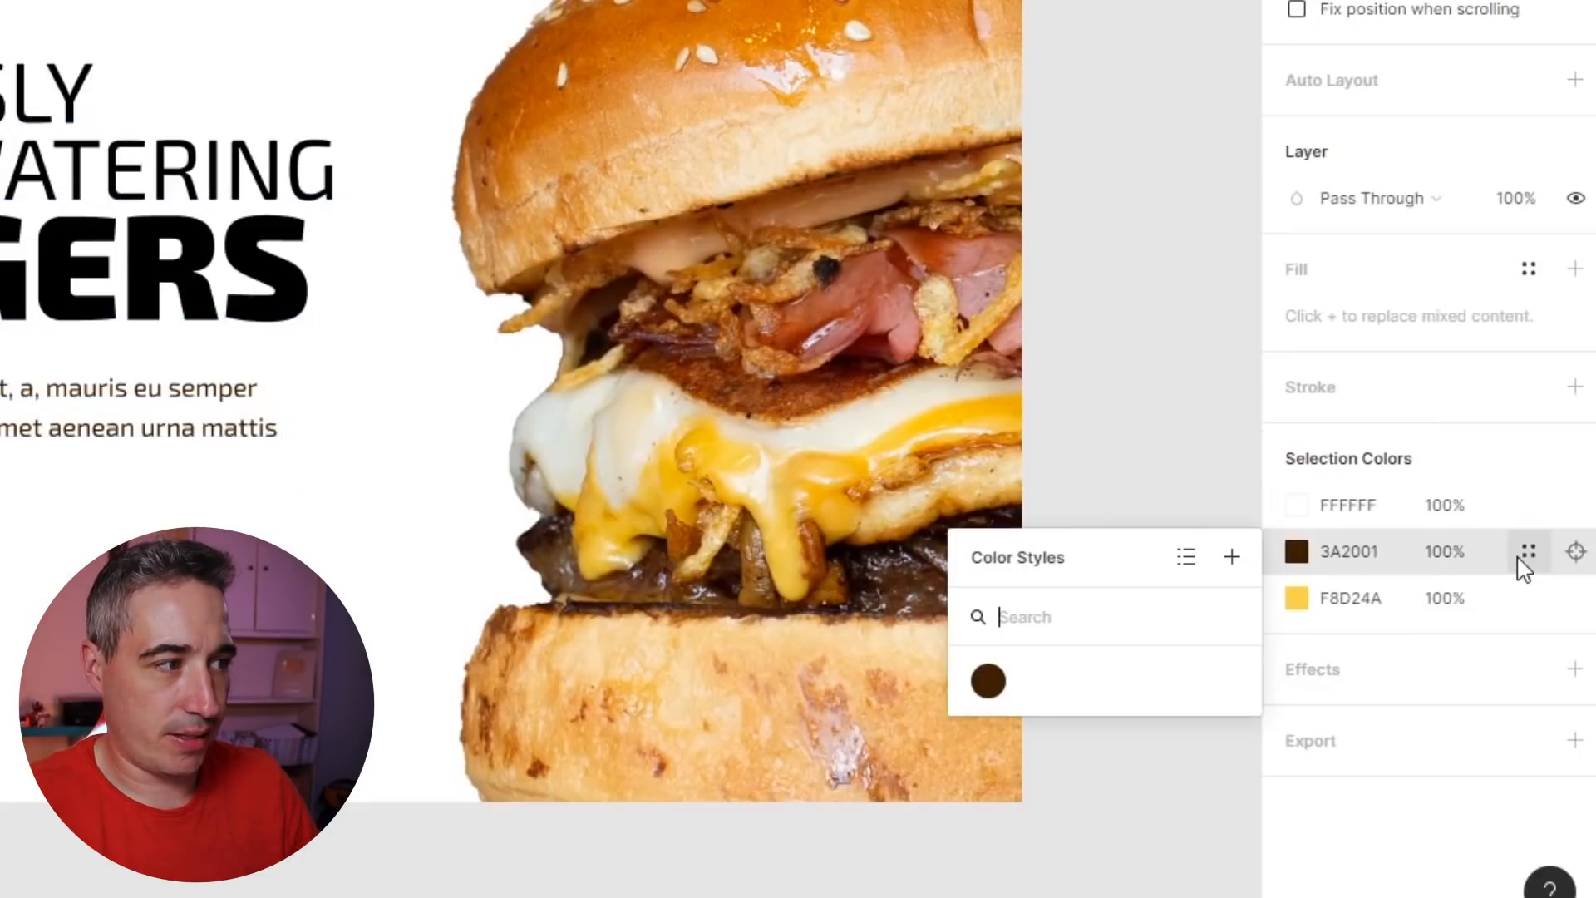
{"action": "left_click", "coordinate": [987, 680]}
{"action": "mouse_move", "coordinate": [1357, 508]}
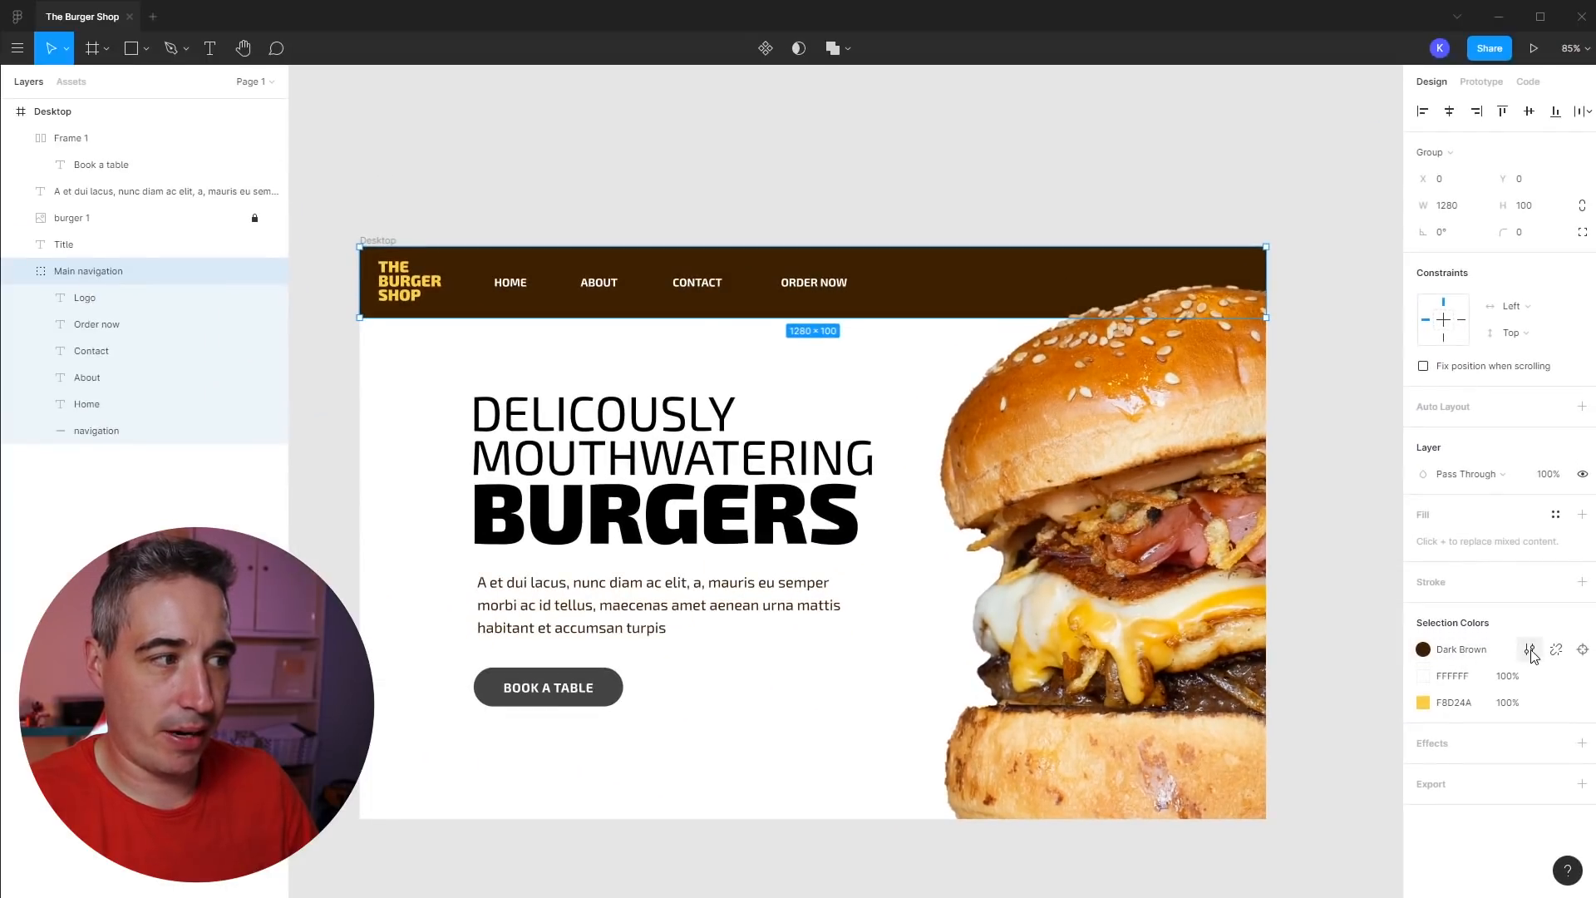
- Try changing the Dark Brown style's color to orange DF8F30 and undo the change
{"action": "left_click", "coordinate": [1531, 651]}
{"action": "left_click", "coordinate": [1422, 306]}
{"action": "mouse_move", "coordinate": [1338, 366]}
{"action": "left_mouse_down"}
{"action": "mouse_move", "coordinate": [1295, 423]}
{"action": "mouse_move", "coordinate": [1359, 351]}
{"action": "left_mouse_up"}
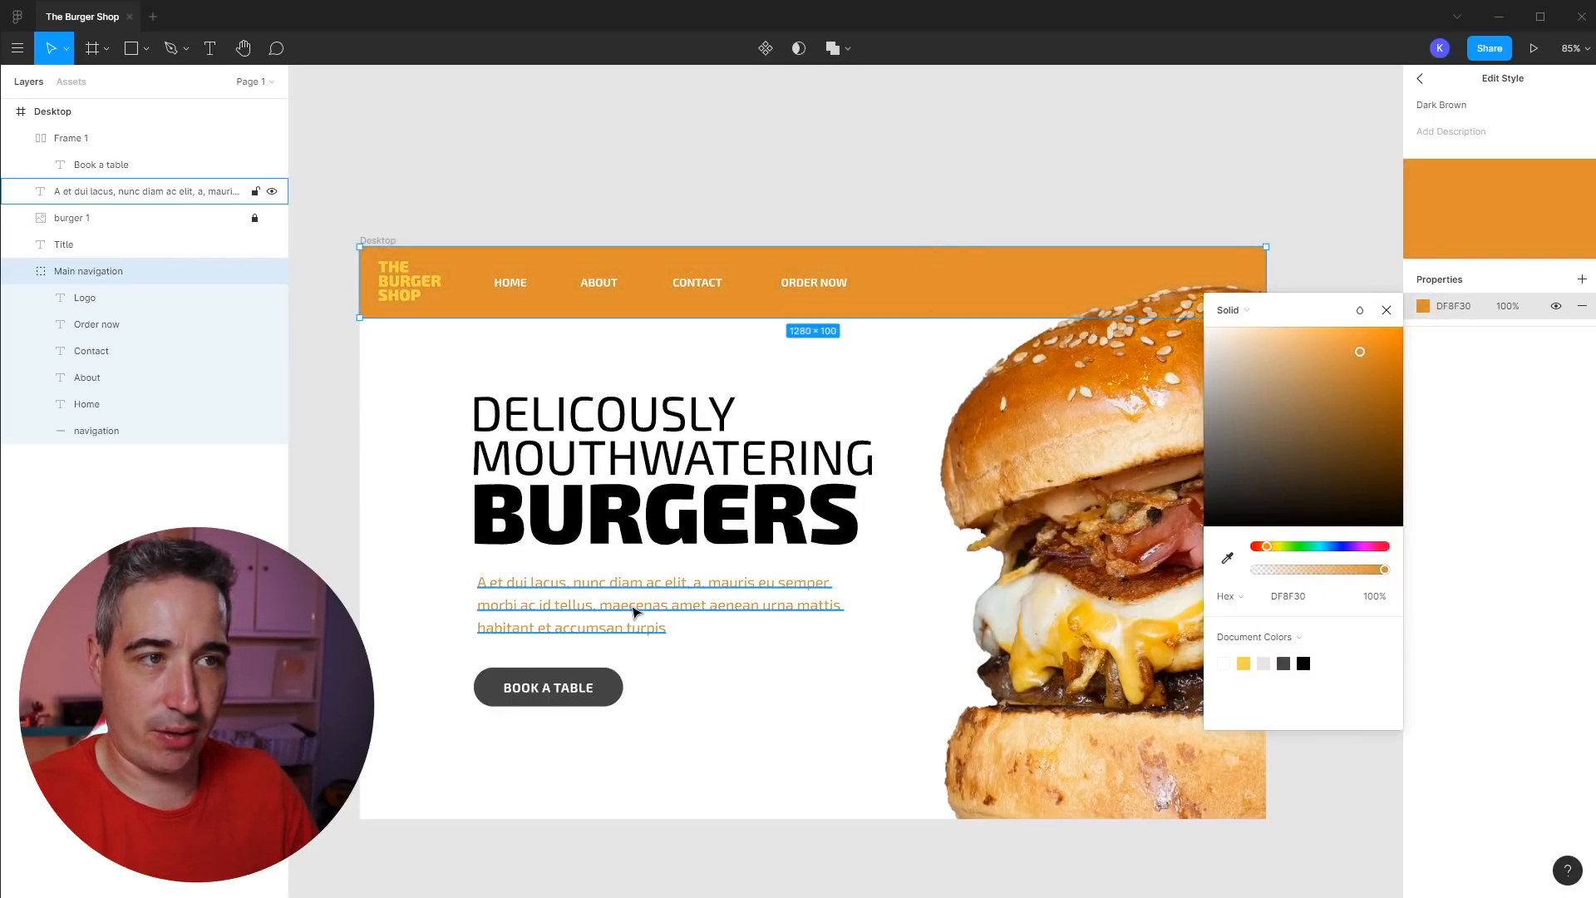
{"action": "left_click", "coordinate": [426, 566]}
{"action": "key", "text": "ctrl+z"}
{"action": "key", "text": "ctrl+z"}
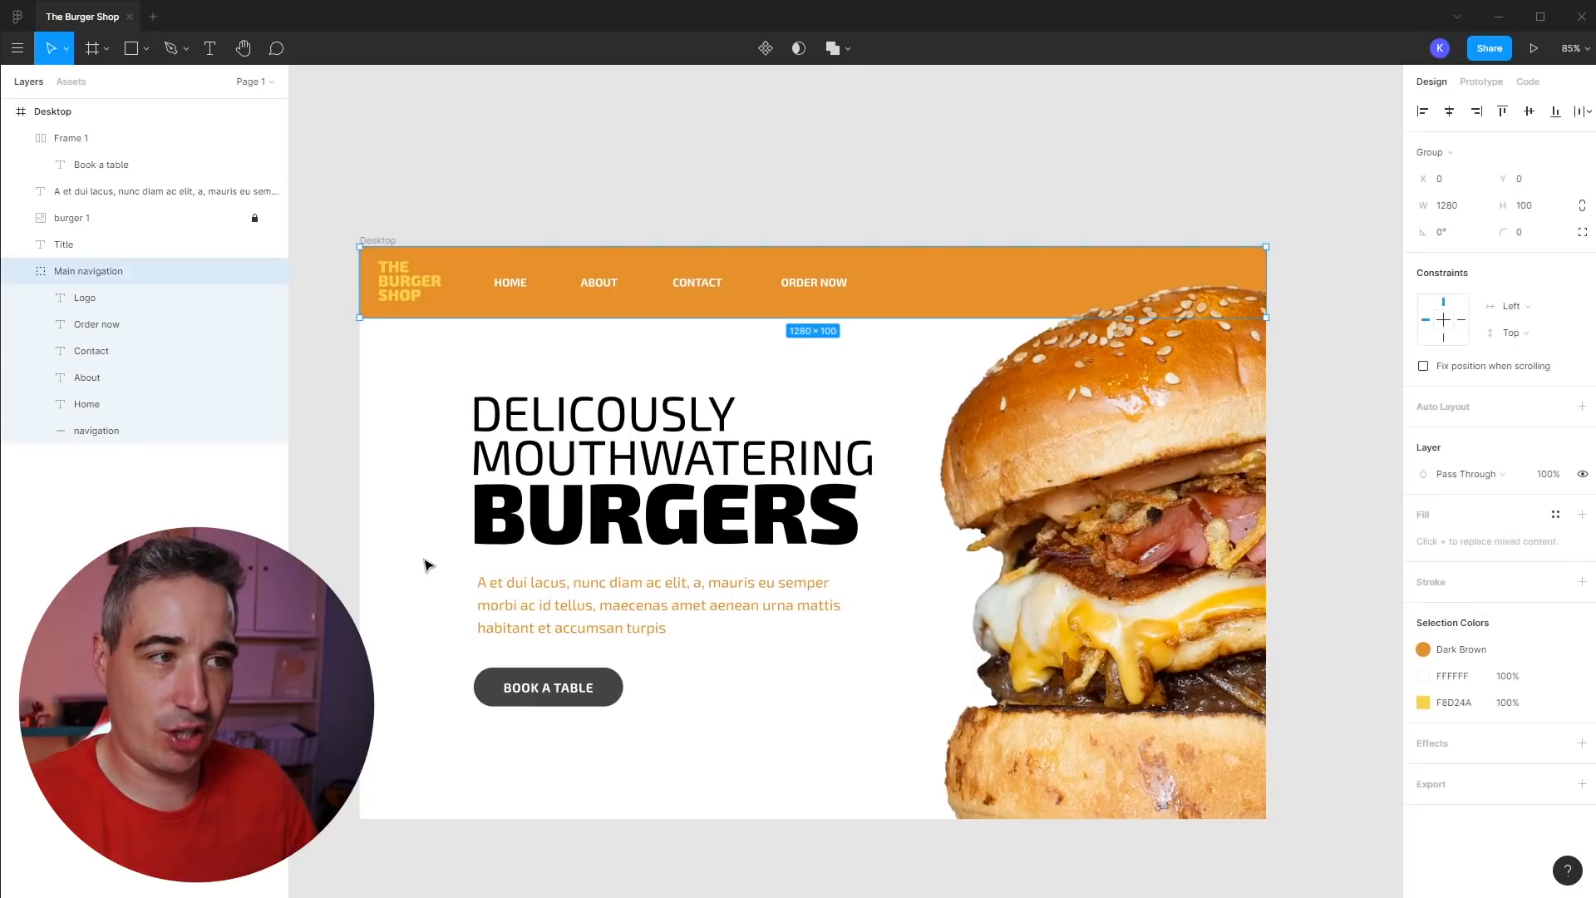
- Create a color style named Accent Colour from the logo's yellow fill F8D24A
{"action": "left_click", "coordinate": [510, 542]}
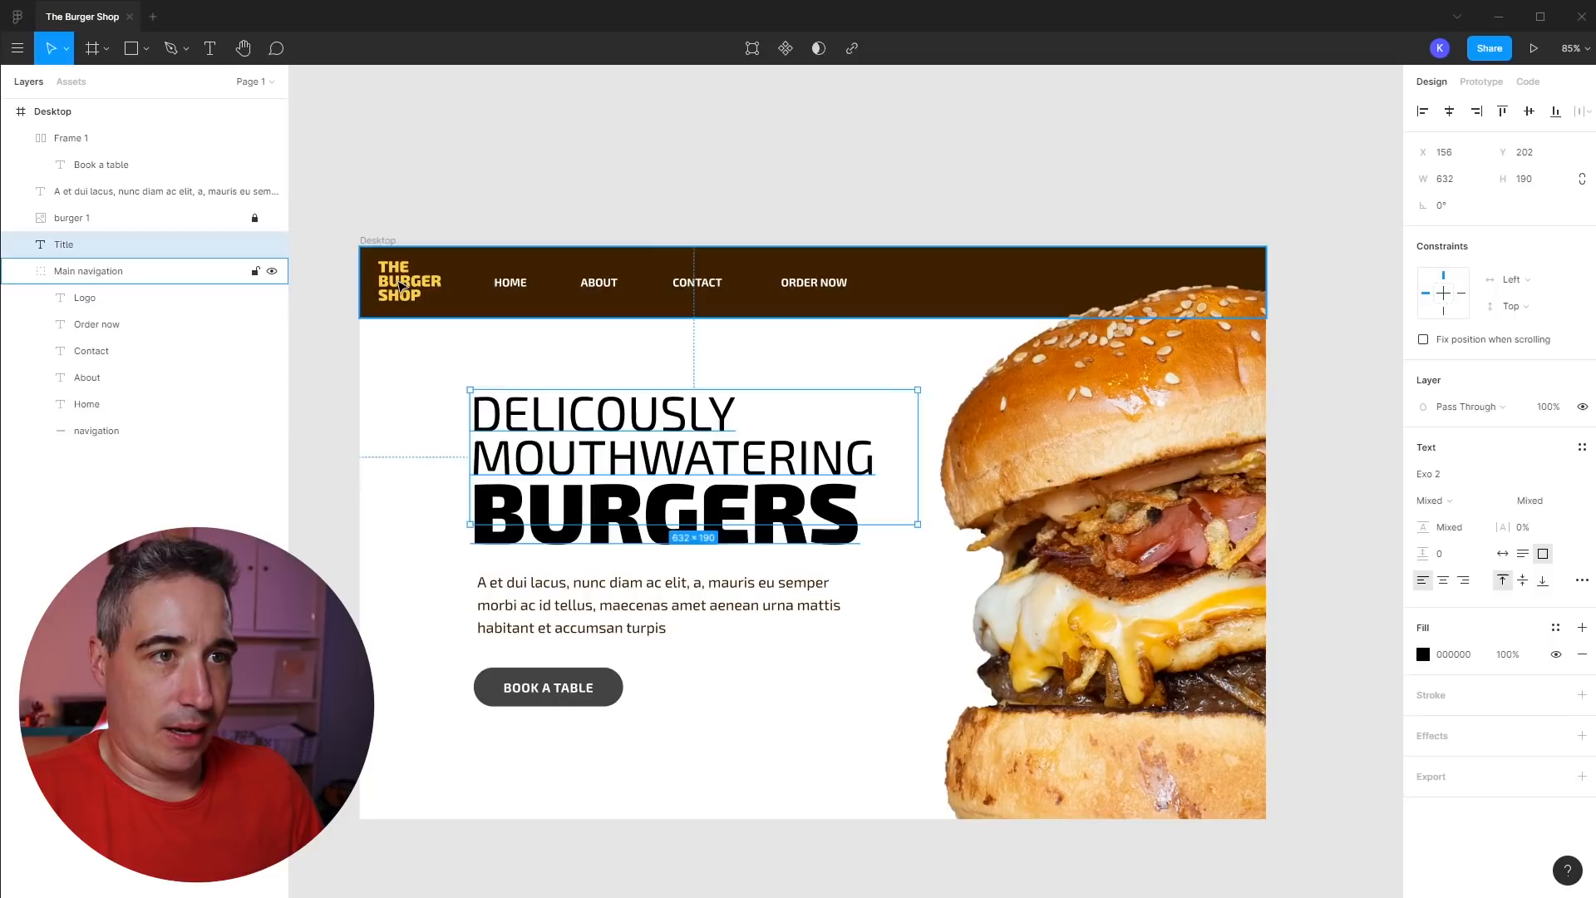
{"action": "double_click", "coordinate": [400, 287]}
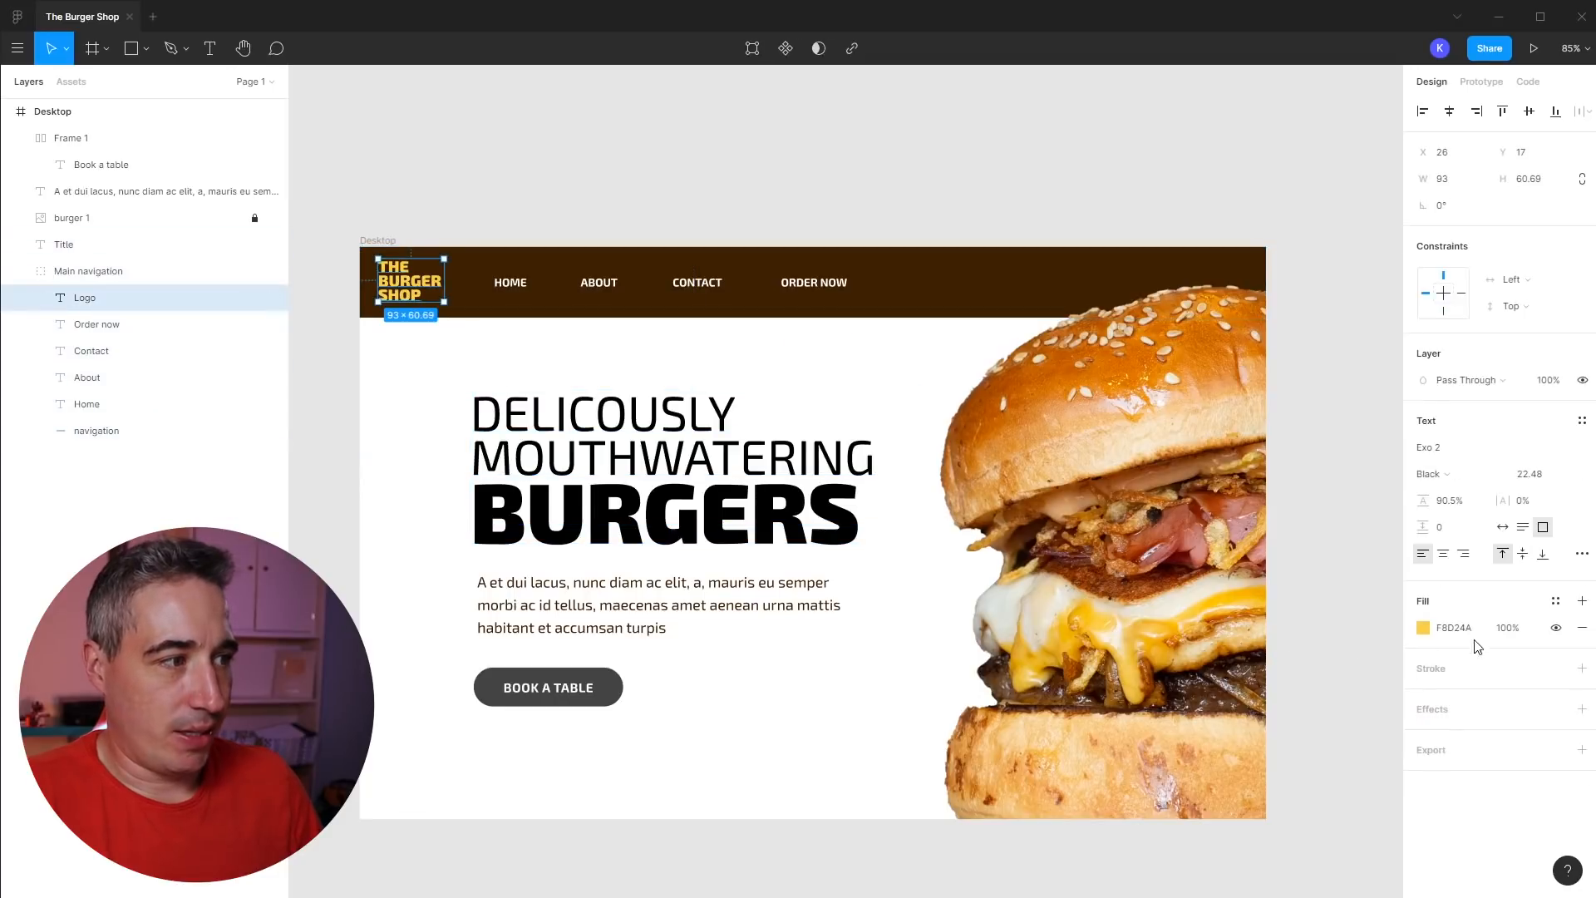
{"action": "left_click", "coordinate": [1561, 607]}
{"action": "left_click", "coordinate": [1573, 630]}
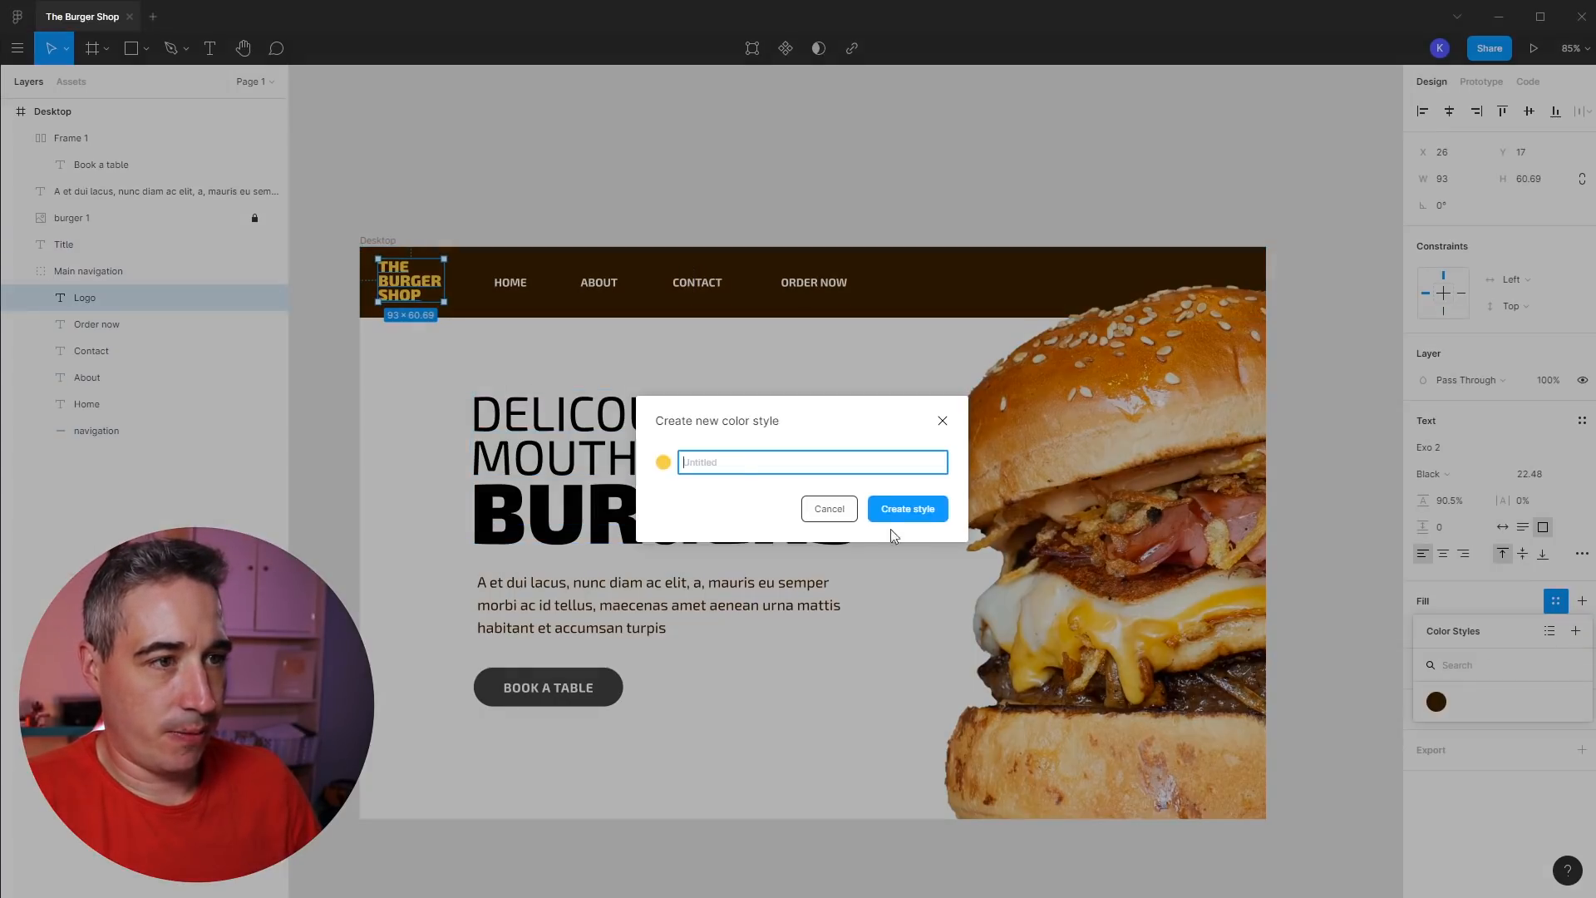
{"action": "type", "text": "Accent Colour"}
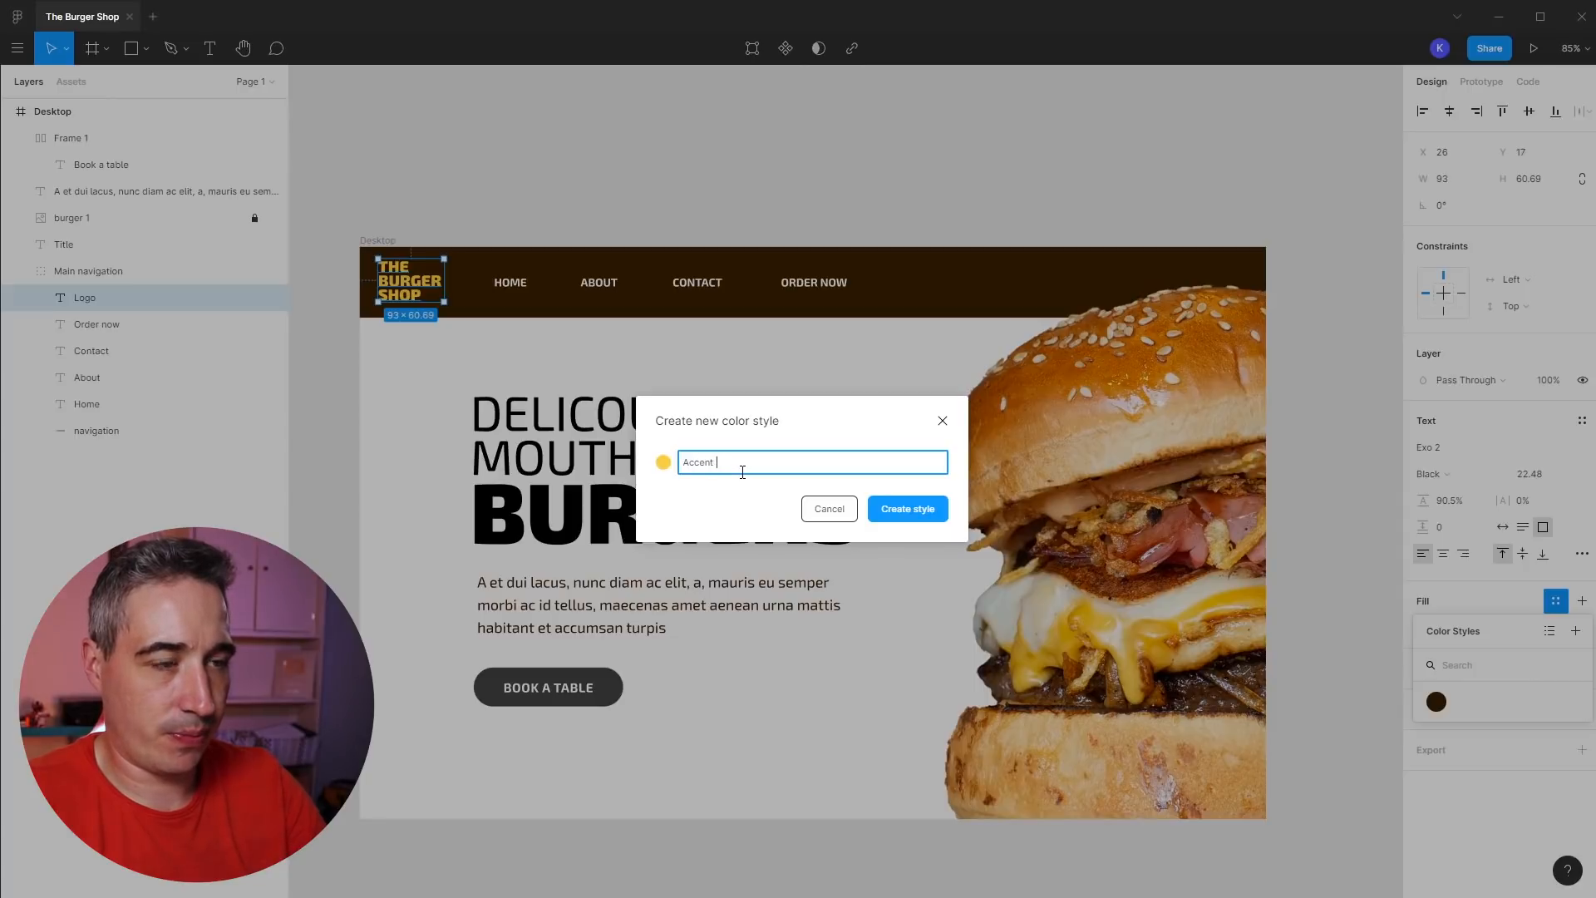
{"action": "left_click", "coordinate": [914, 510]}
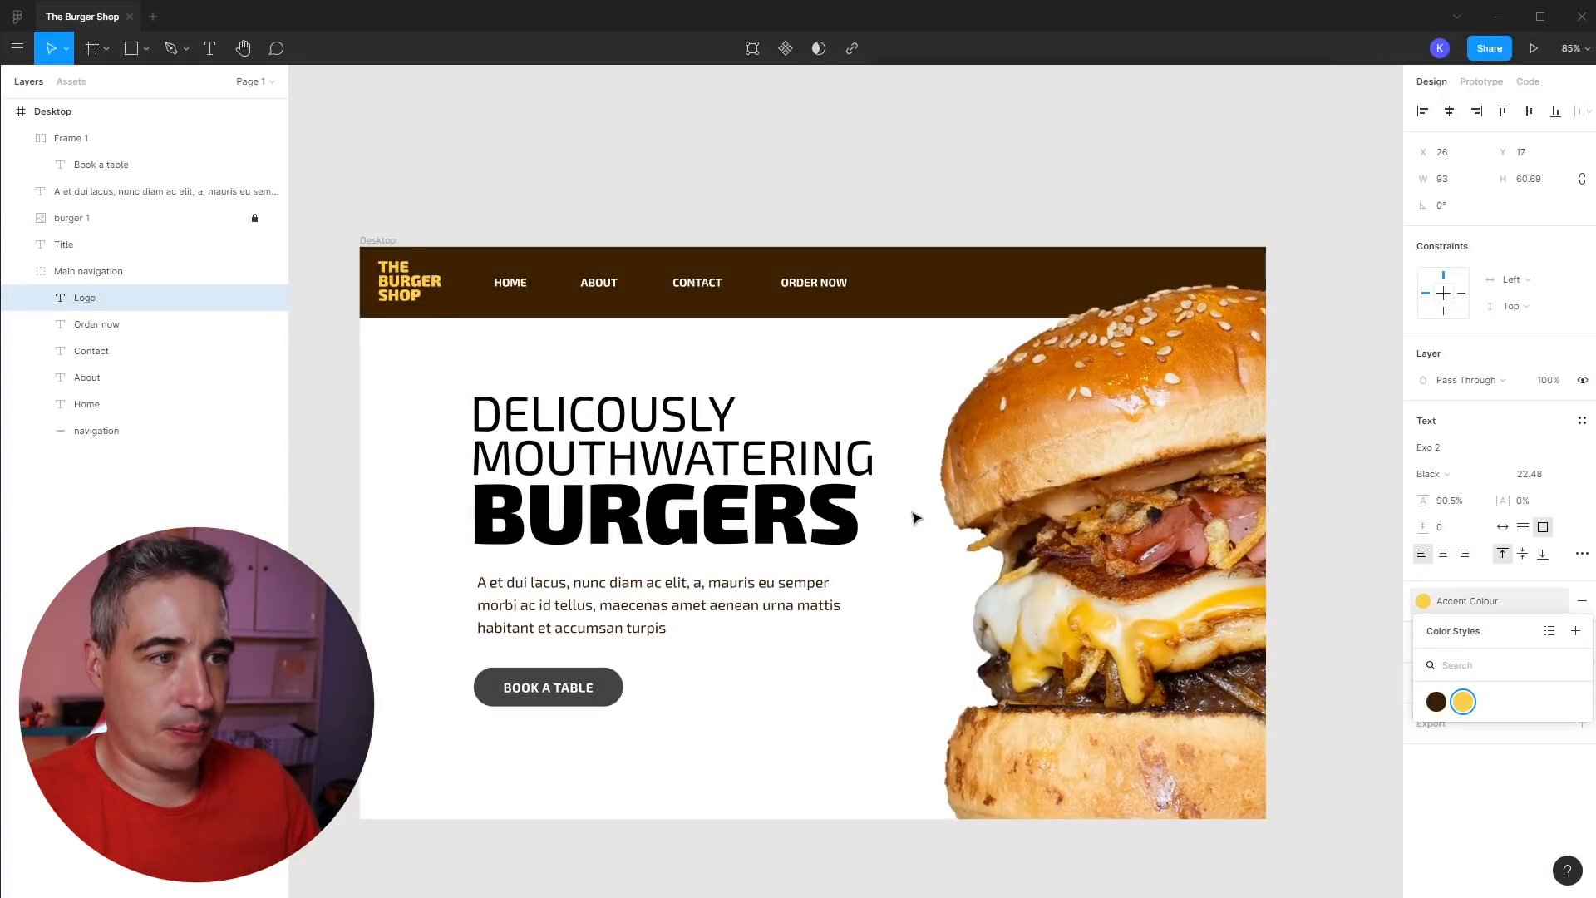
- Try applying the Accent Colour style to the Book a table button's fill and undo the change
{"action": "left_click", "coordinate": [586, 687]}
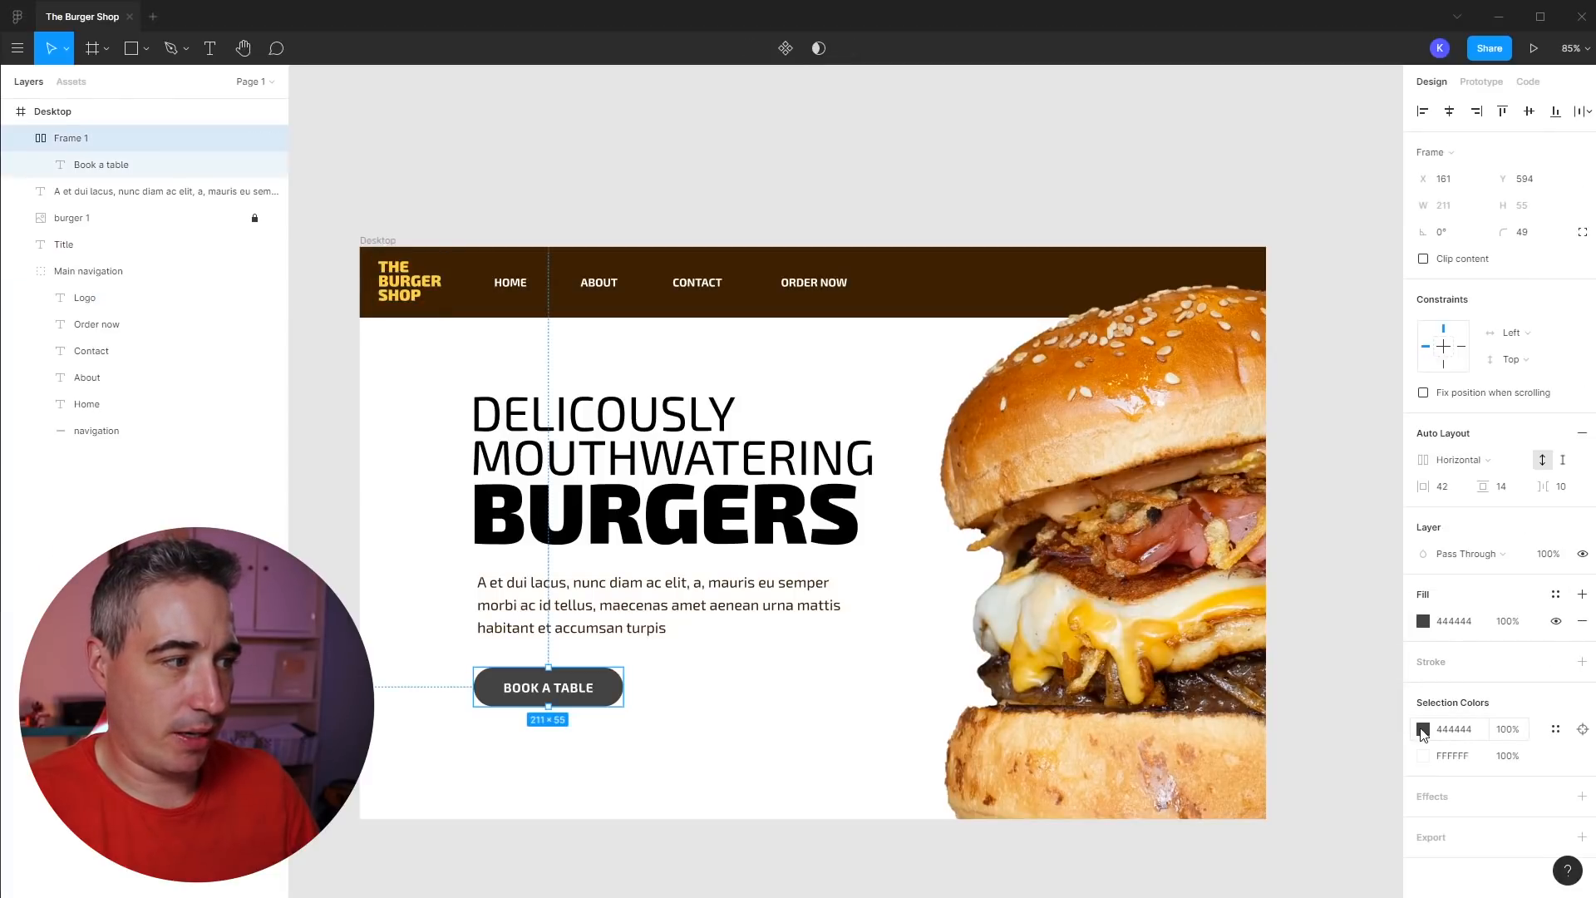
{"action": "left_click", "coordinate": [1555, 729]}
{"action": "left_click", "coordinate": [1272, 802]}
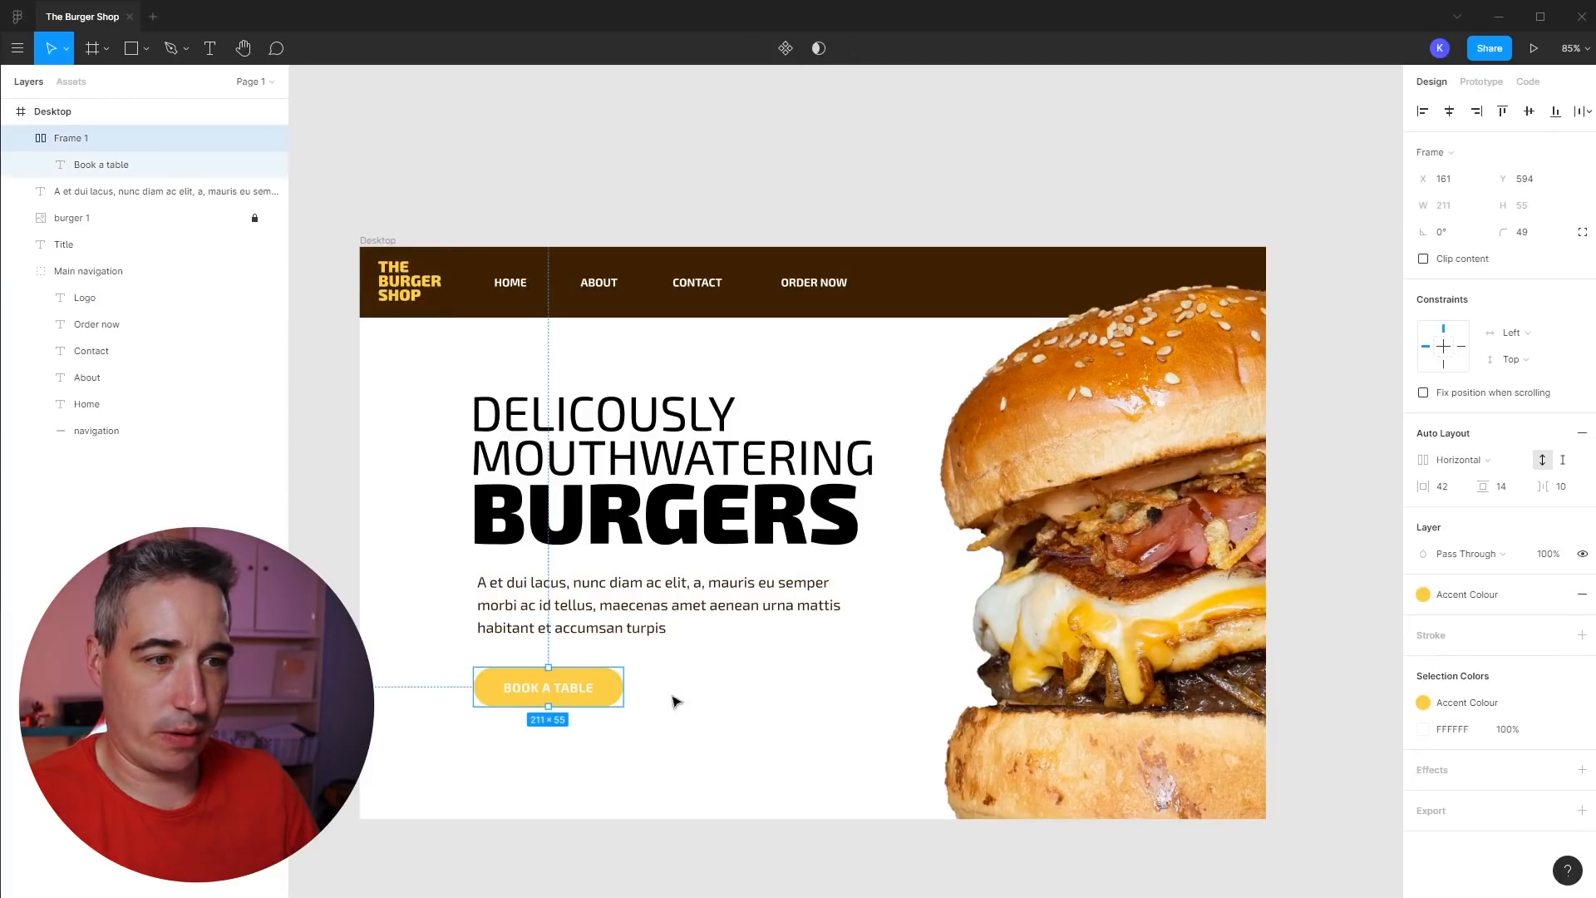
{"action": "left_click", "coordinate": [788, 750]}
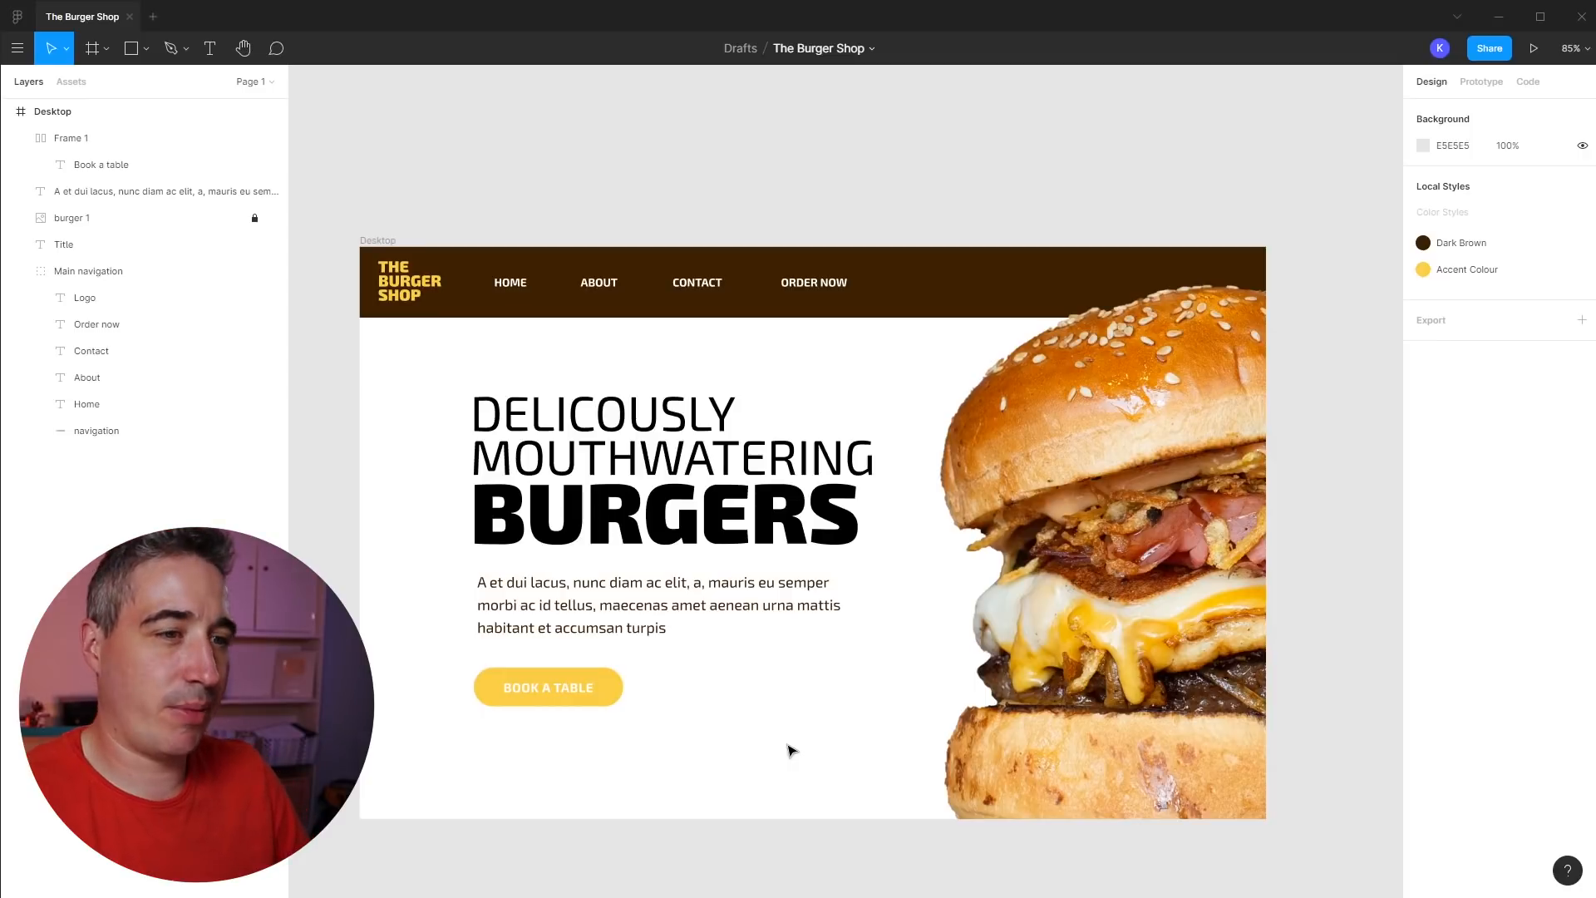
{"action": "key", "text": "ctrl+z"}
{"action": "key", "text": "ctrl+z"}
{"action": "left_click", "coordinate": [790, 751]}
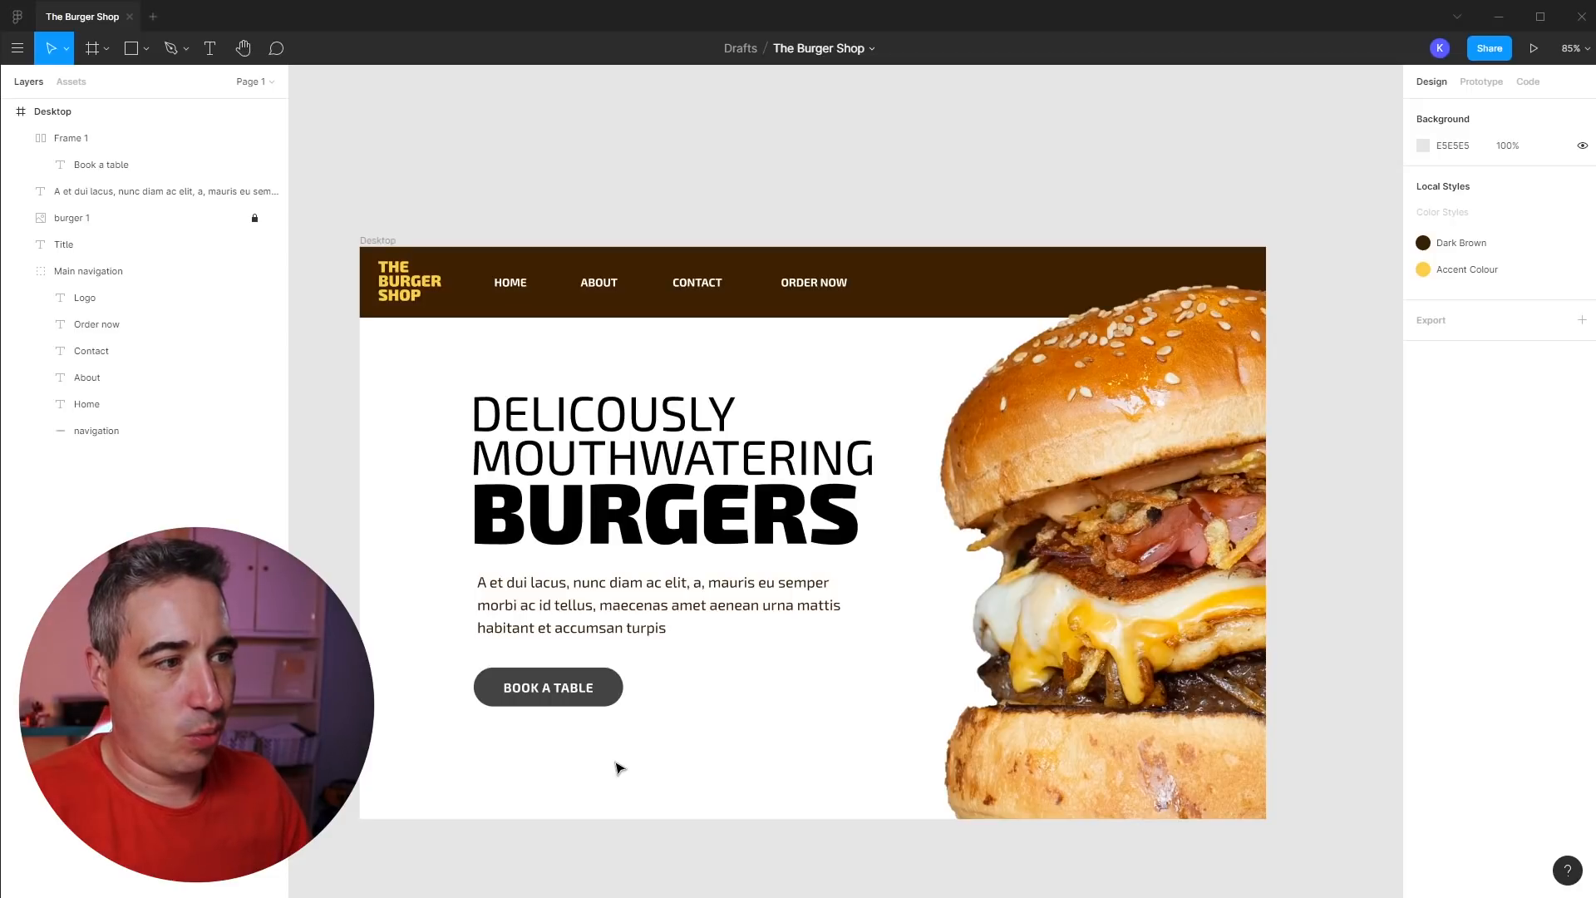
- Recolor the Book a table button's dark grey fill with orange AE4F02 sampled from the burger bun
{"action": "left_click", "coordinate": [607, 704]}
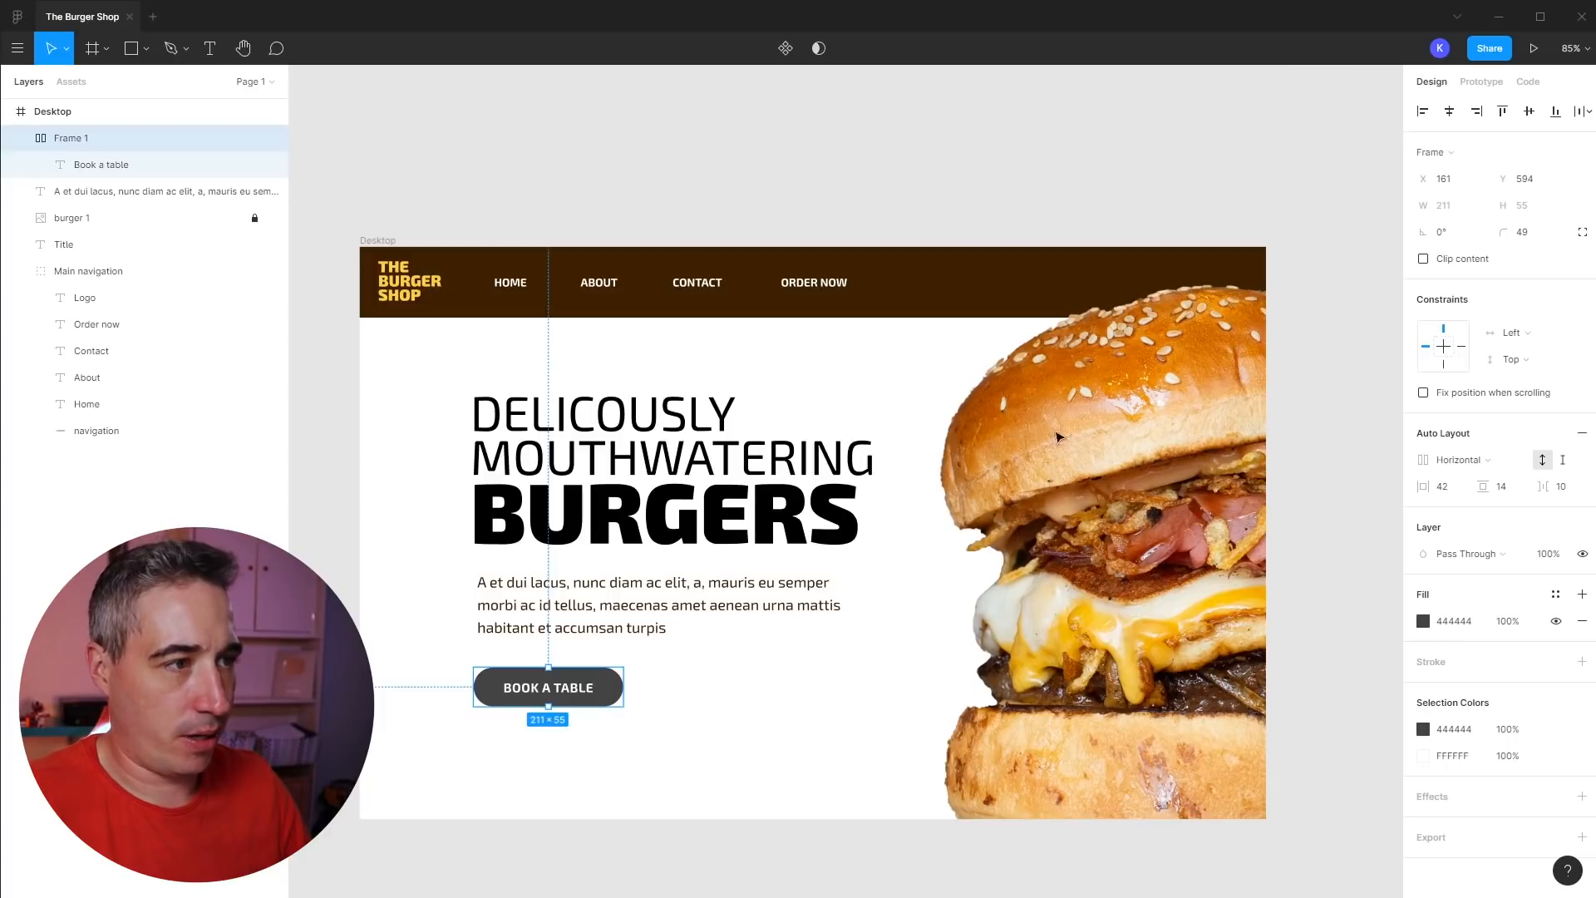
{"action": "left_click", "coordinate": [1423, 729]}
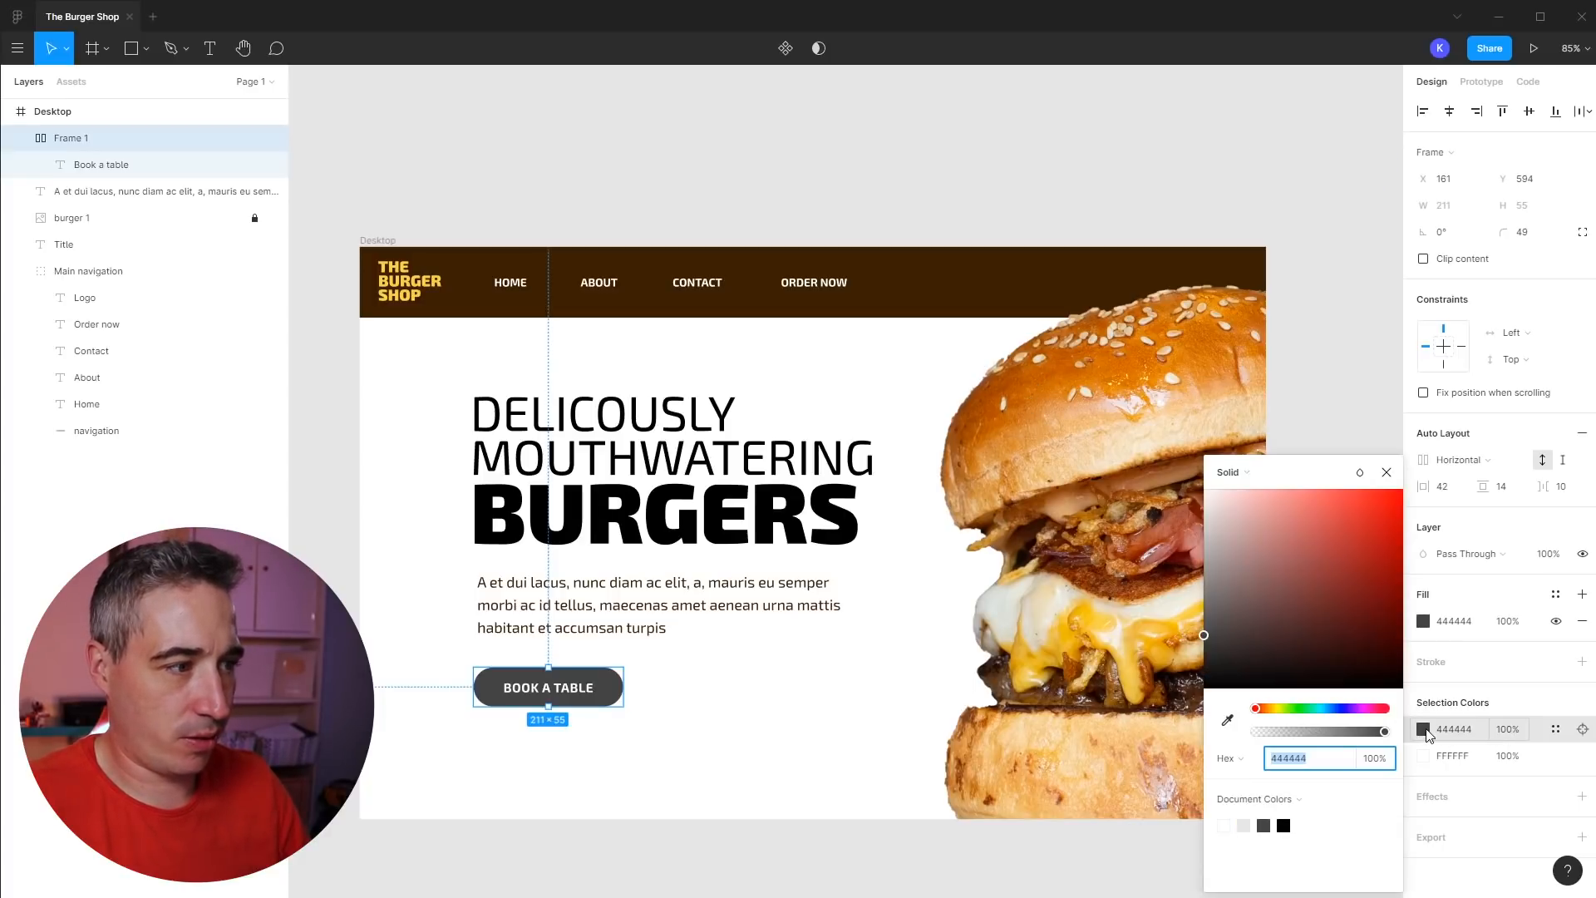
{"action": "left_click", "coordinate": [1227, 720]}
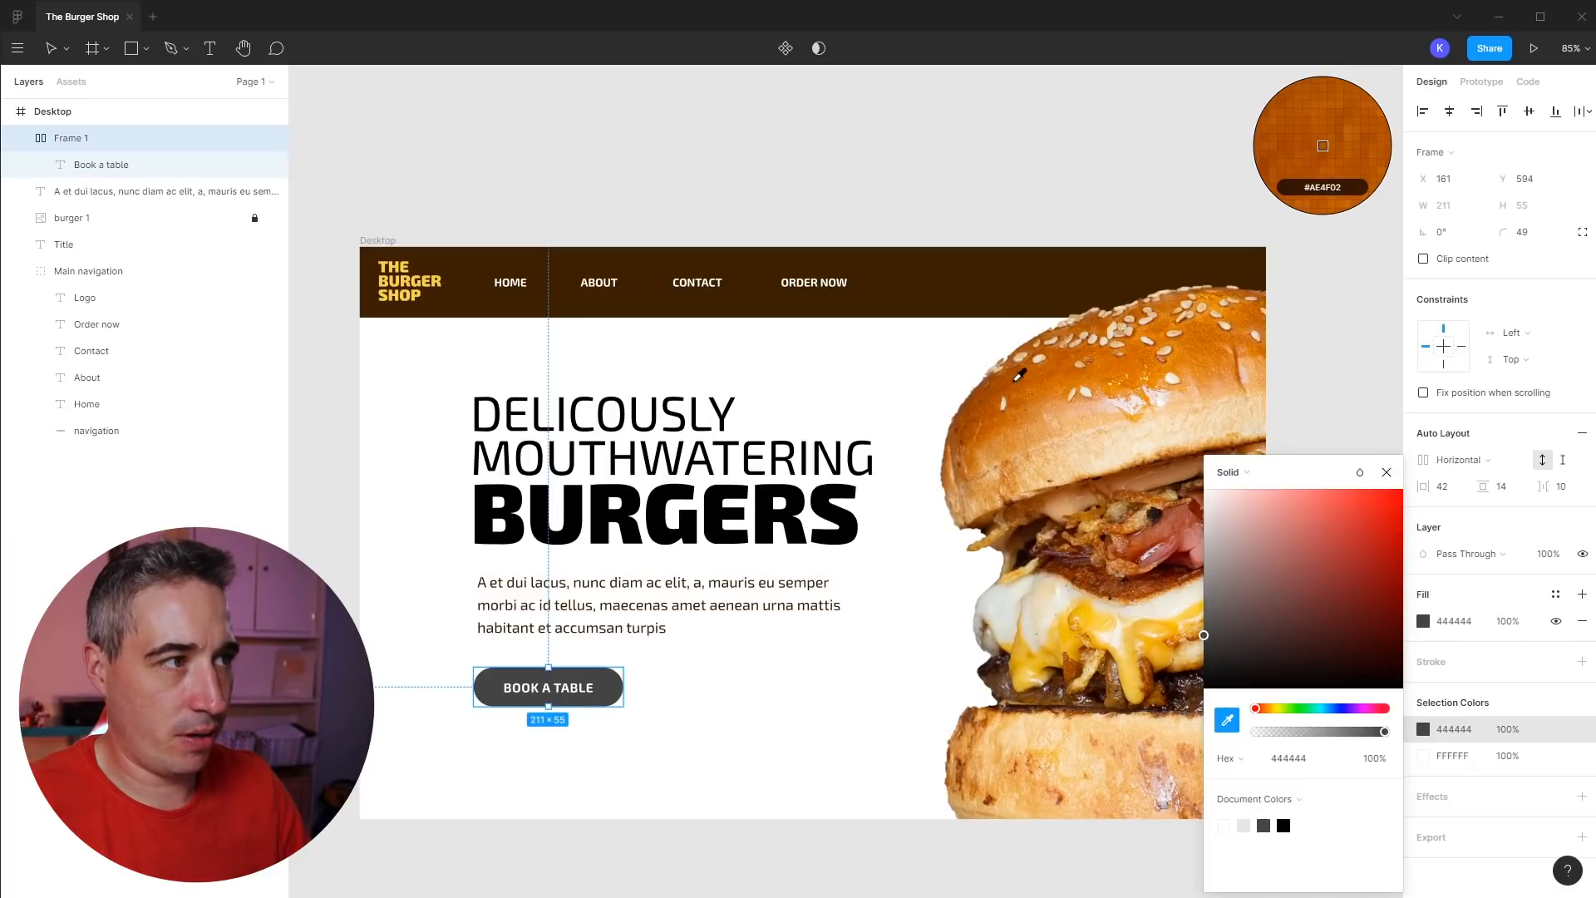
{"action": "left_click", "coordinate": [1017, 383]}
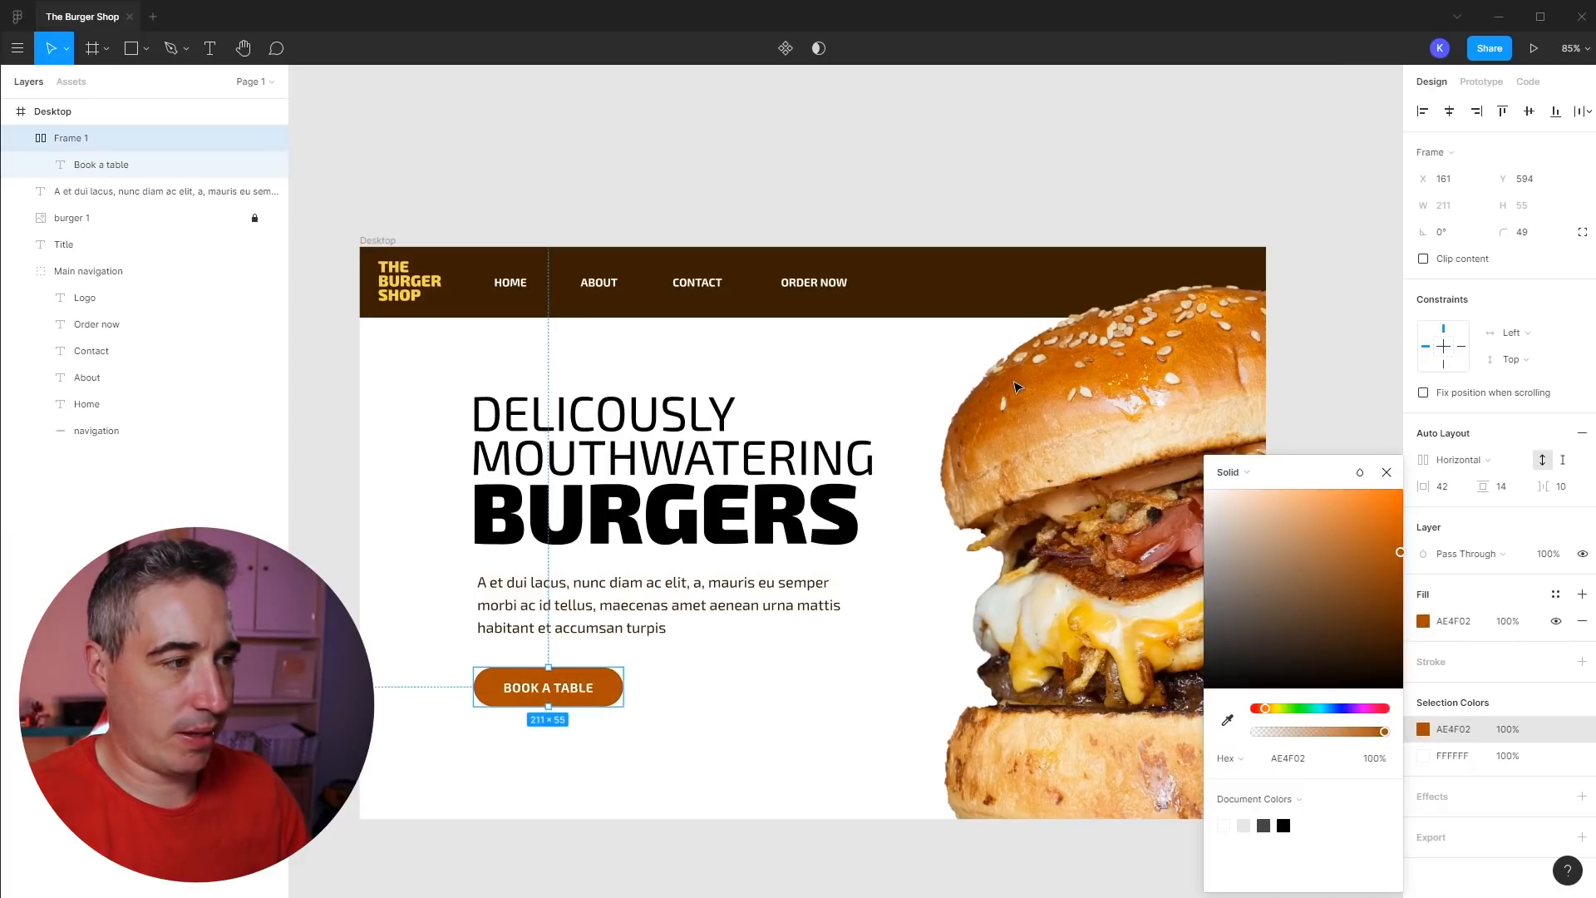
- Create a color style named Orange from the Book a table button's fill
{"action": "left_click", "coordinate": [1555, 593]}
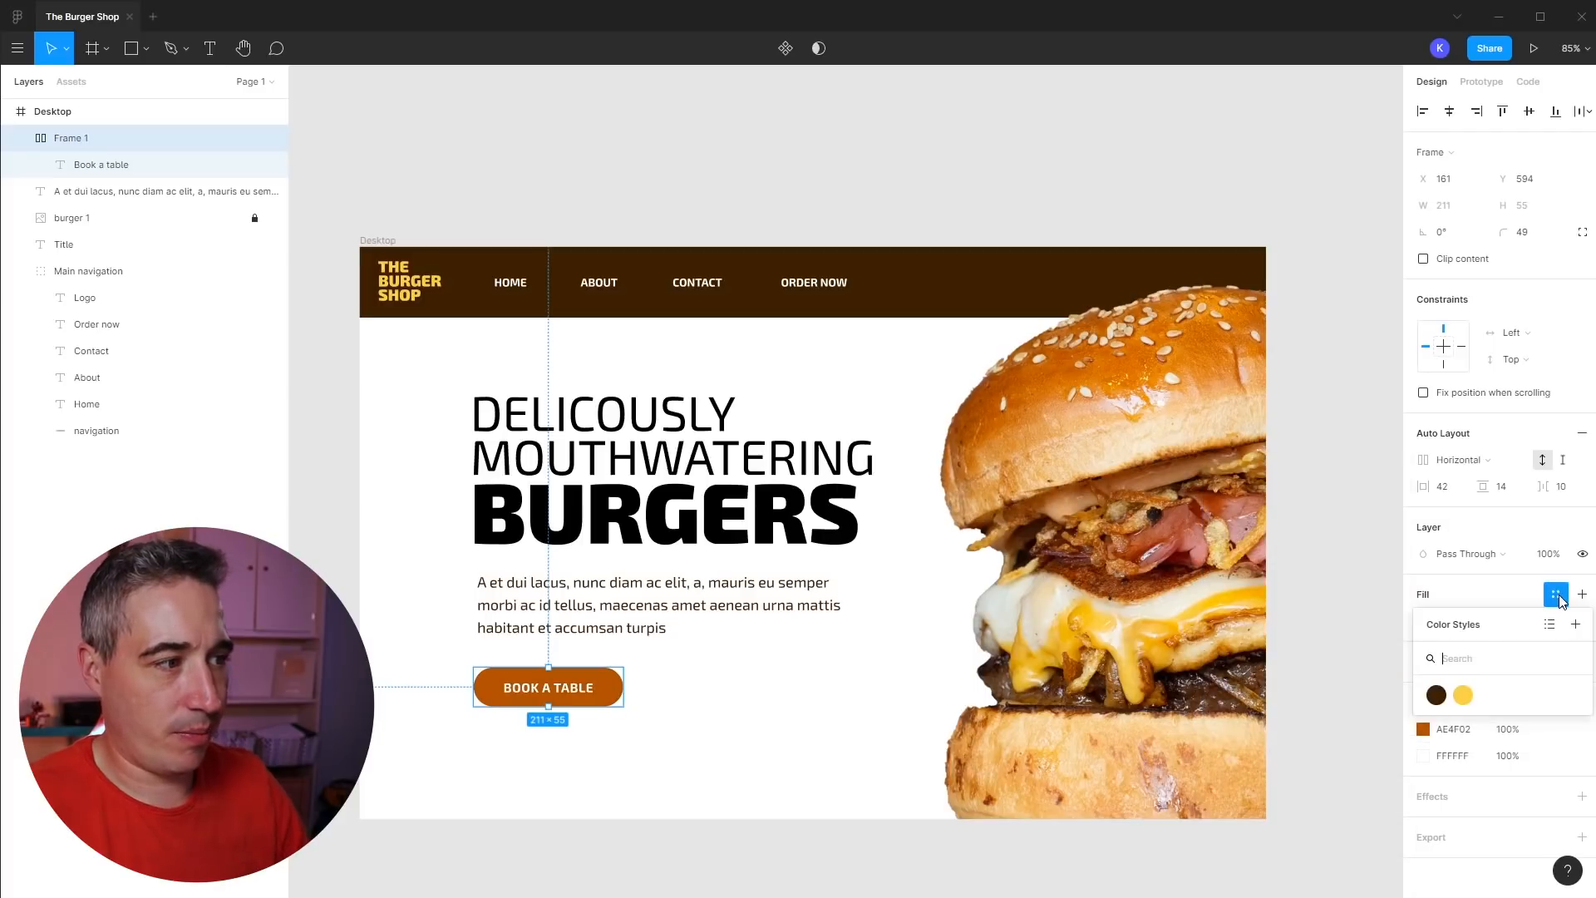
{"action": "left_click", "coordinate": [1575, 624]}
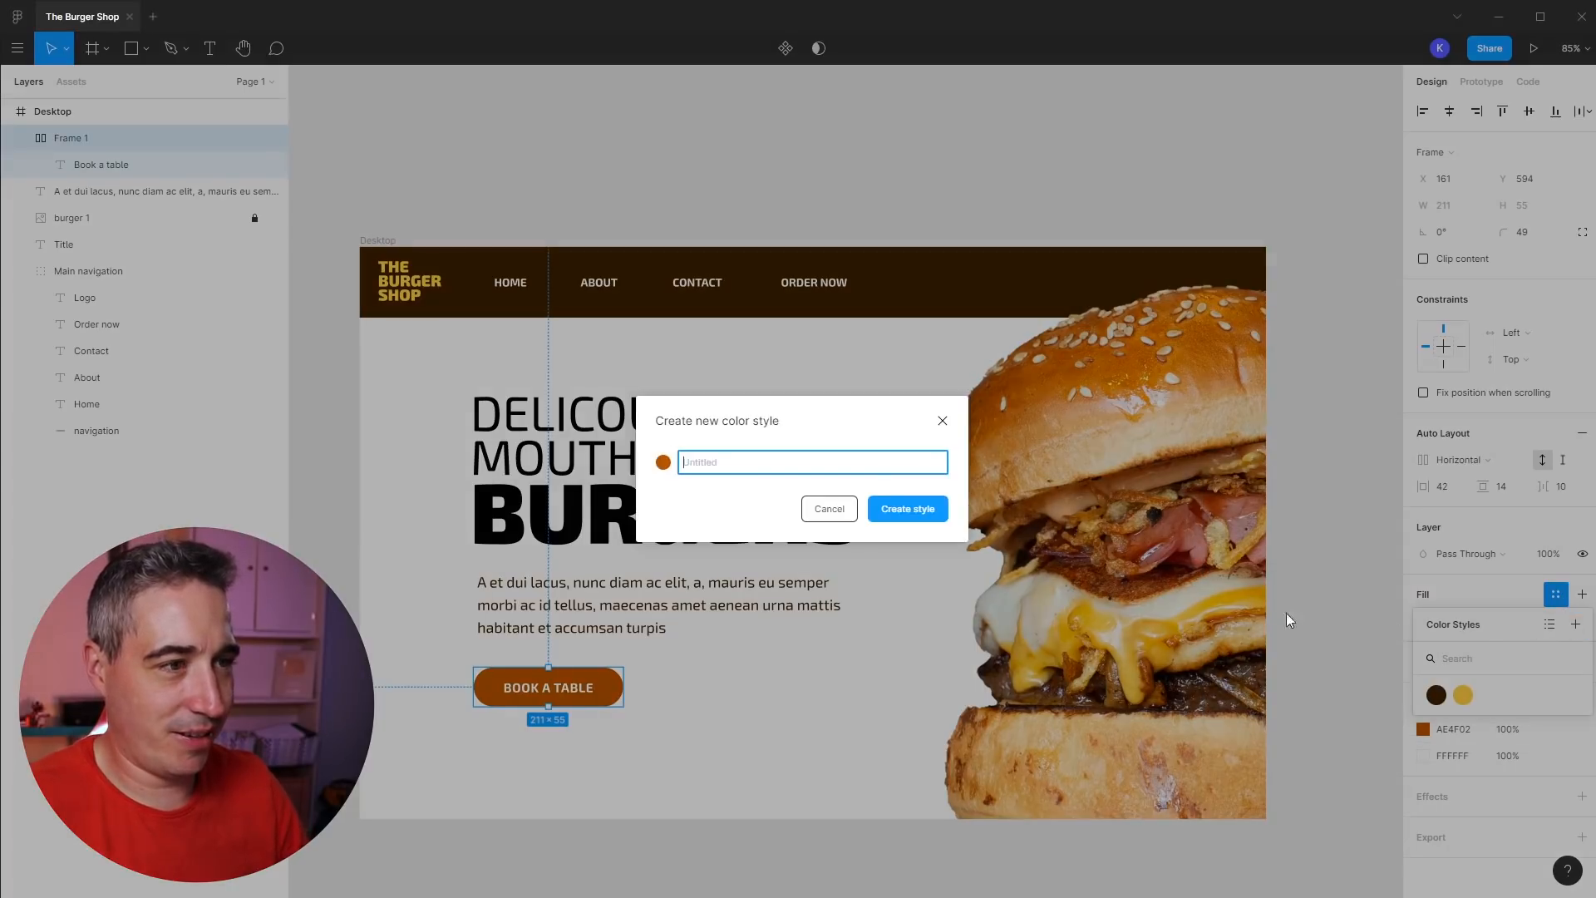
{"action": "type", "text": "Orange"}
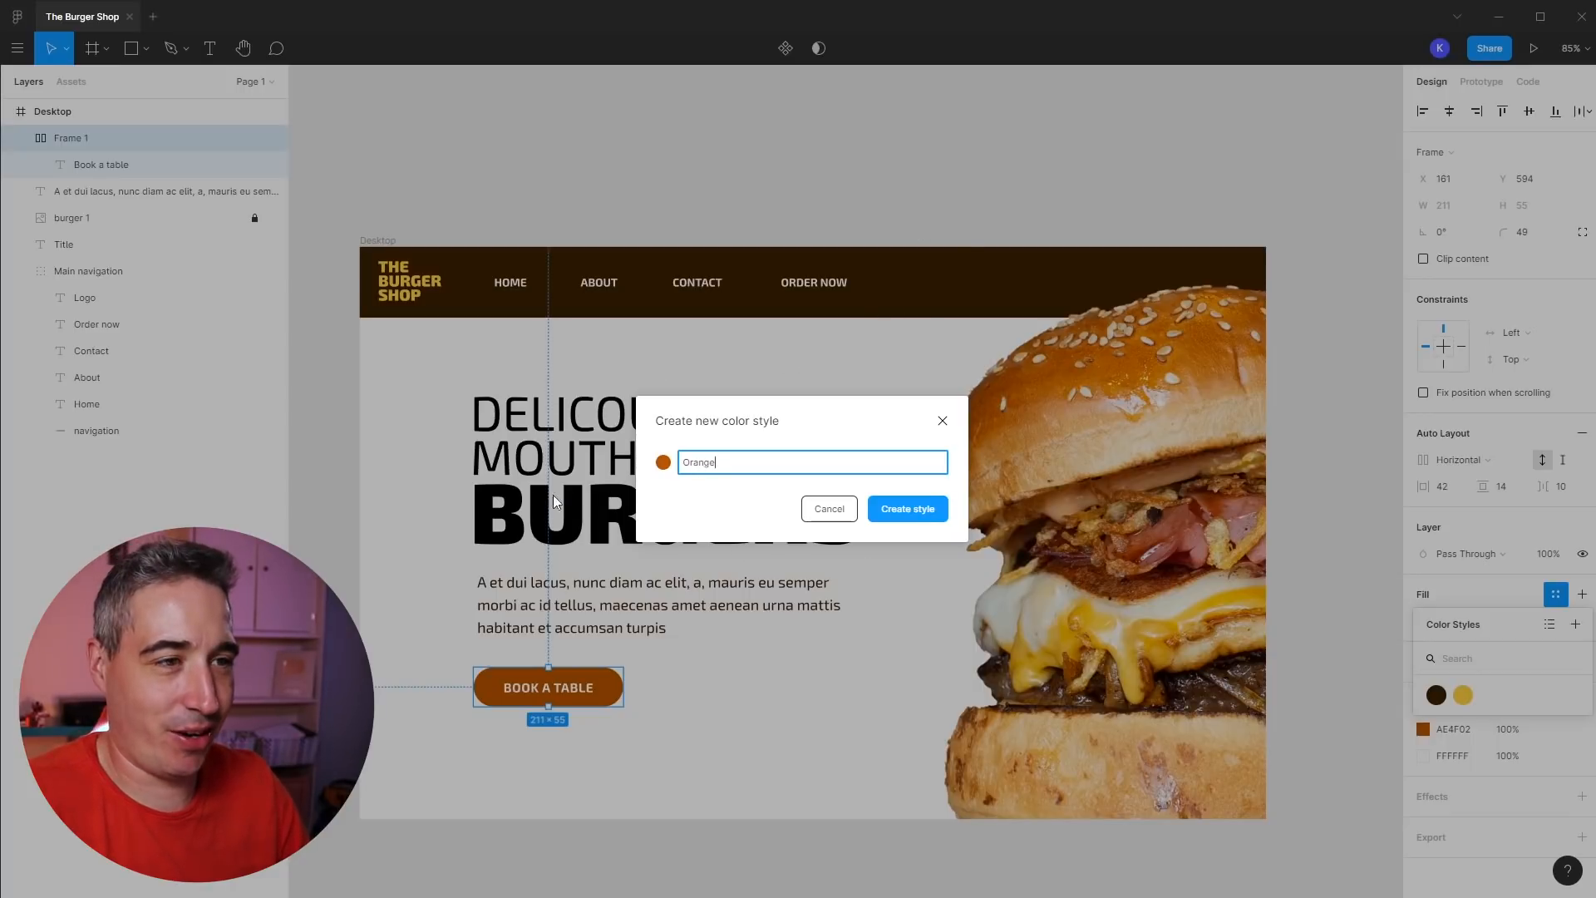
{"action": "left_click", "coordinate": [908, 508]}
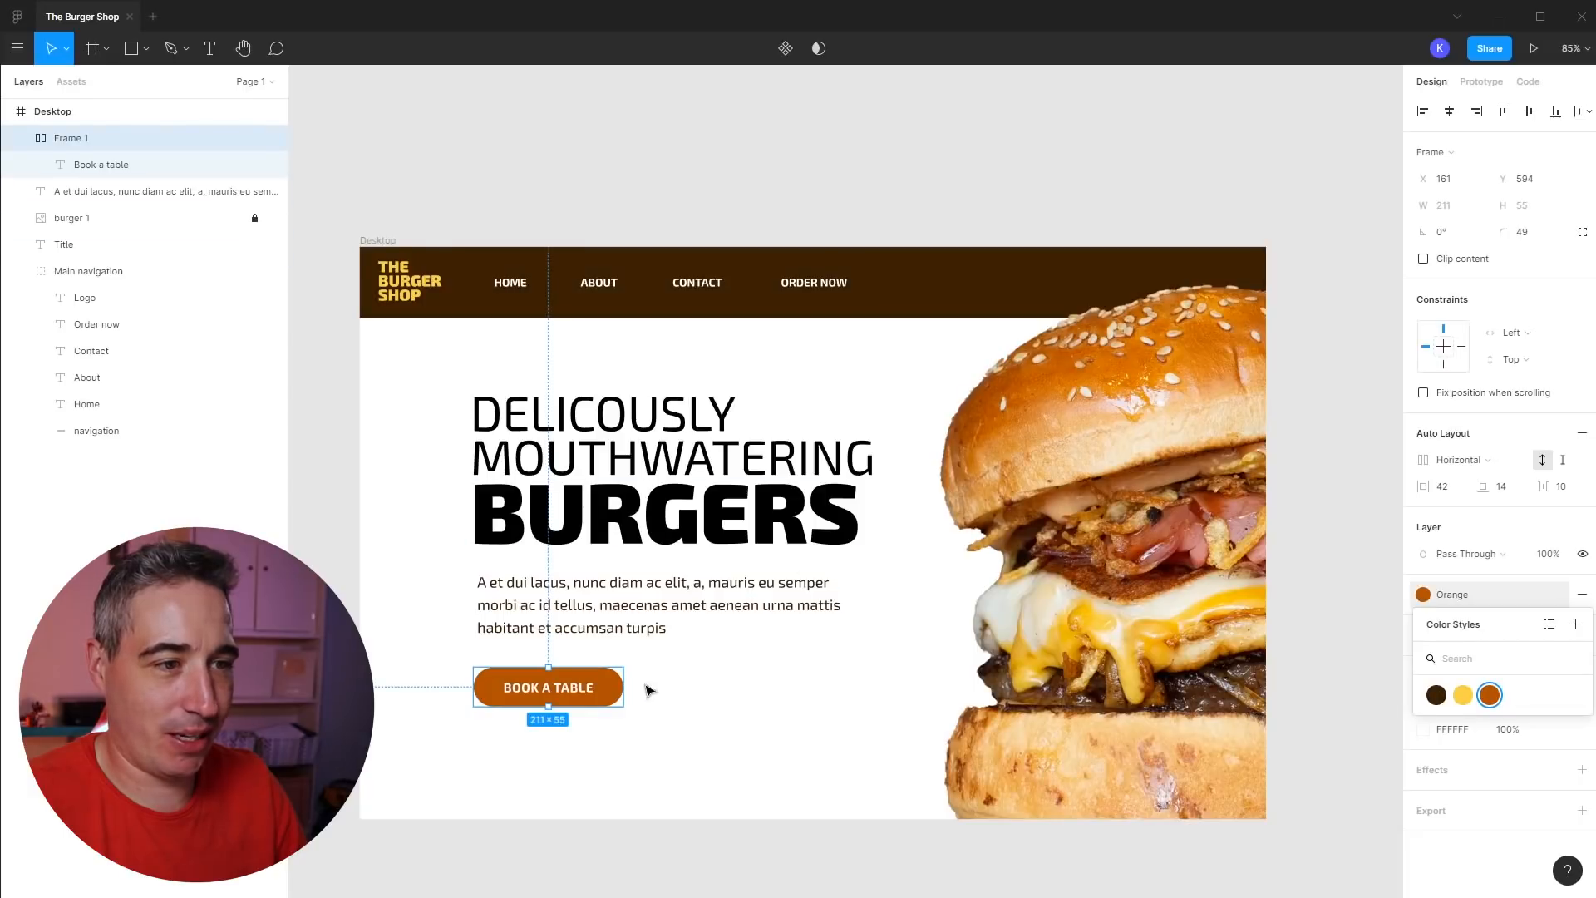
{"action": "left_click", "coordinate": [700, 723]}
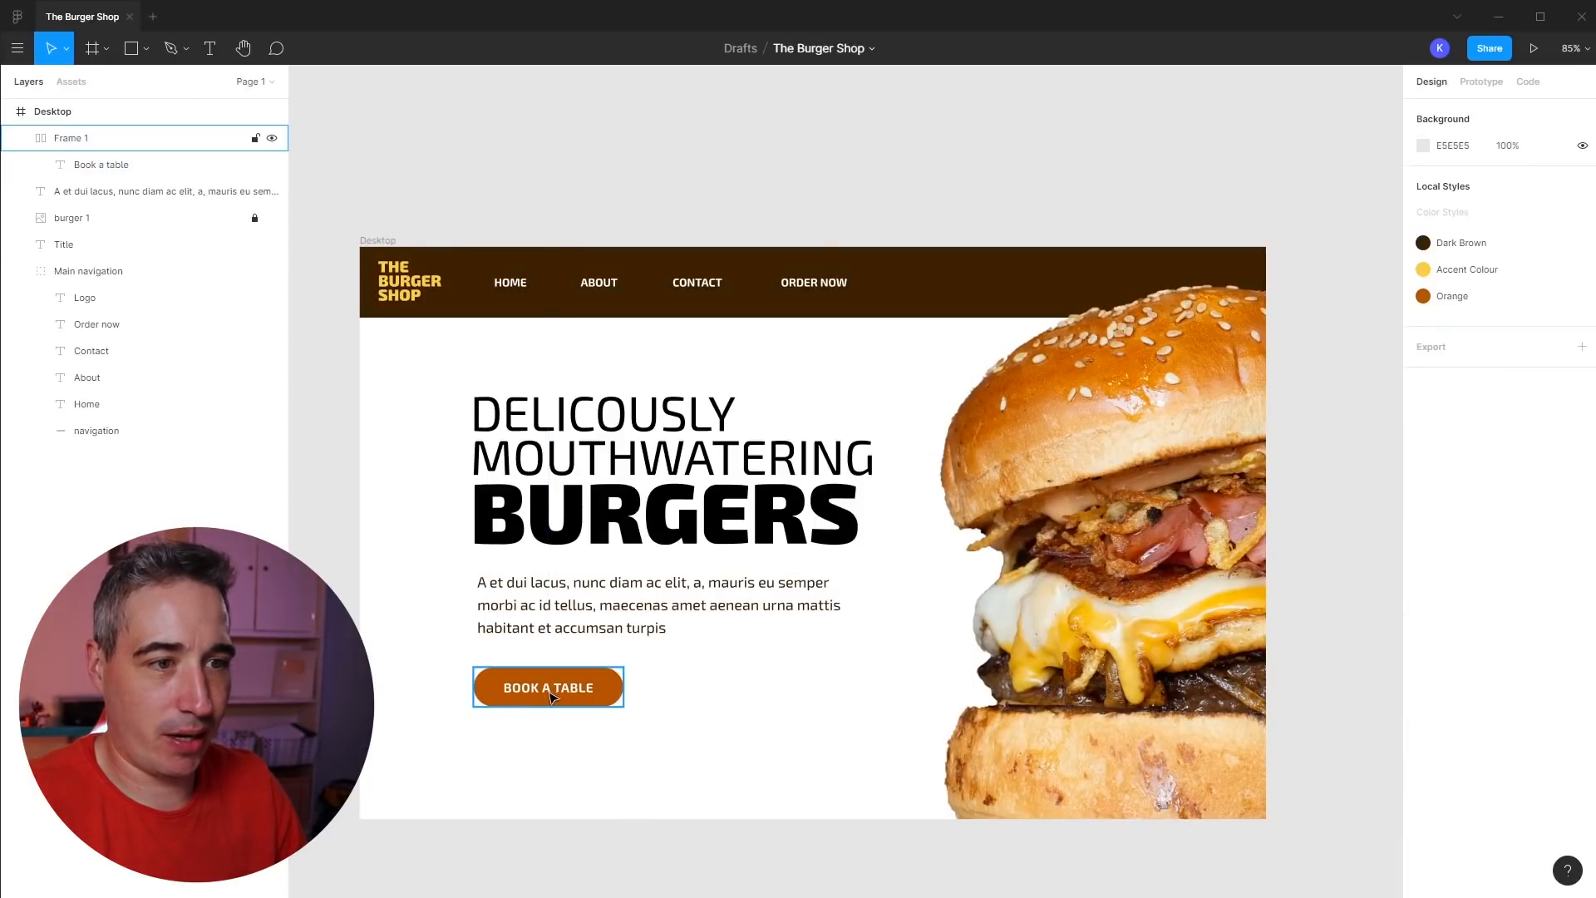
- Duplicate the Book a table button beside the original and change the copy's label to Take out
{"action": "left_click_drag", "start_coordinate": [570, 698], "coordinate": [748, 701]}
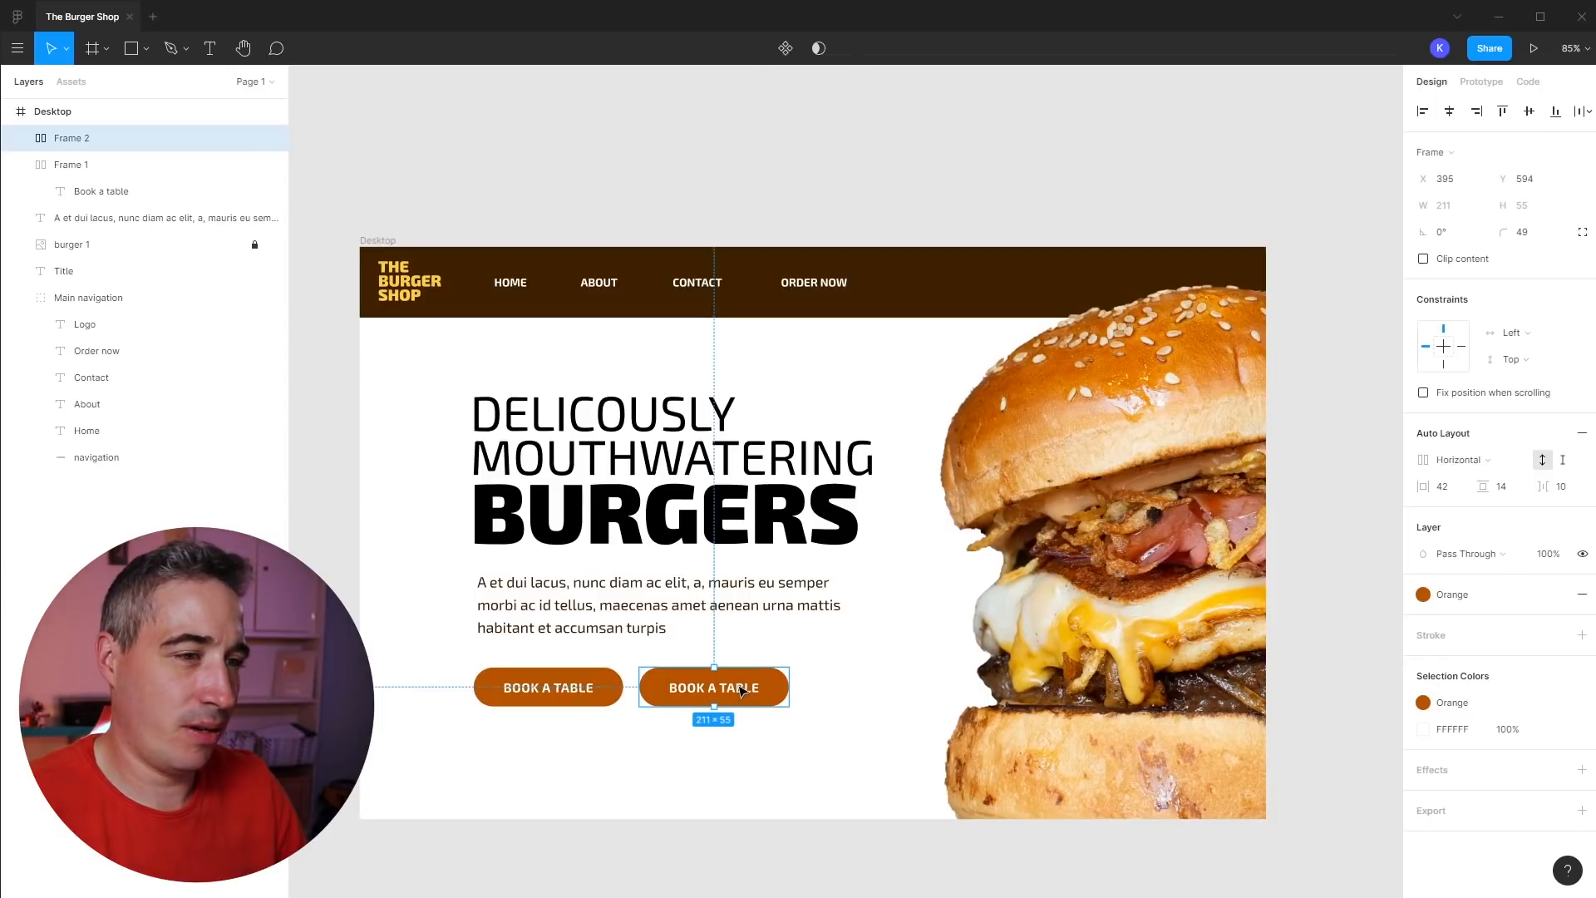
{"action": "double_click", "coordinate": [741, 690]}
{"action": "double_click", "coordinate": [695, 694]}
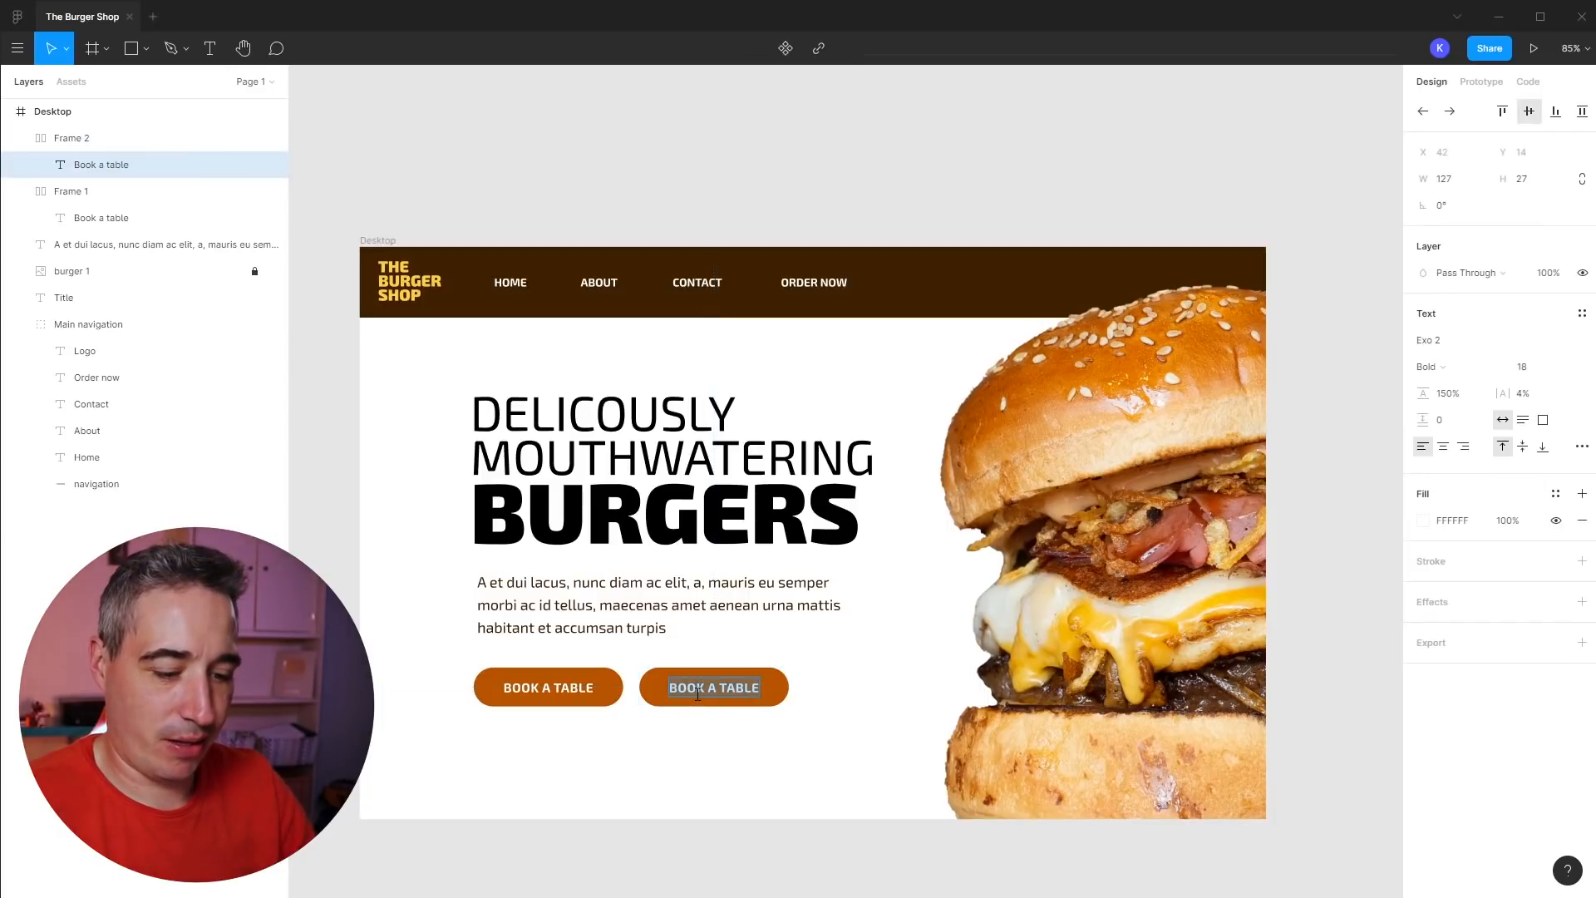
{"action": "type", "text": "Take out"}
{"action": "key", "text": "Escape"}
- Try a longer filler text as the second button's label to test its auto layout, and restore Take out
{"action": "double_click", "coordinate": [703, 697]}
{"action": "type", "text": "adfsaf asasdf as fdas"}
{"action": "double_click", "coordinate": [757, 692]}
{"action": "key", "text": "ctrl+a"}
{"action": "type", "text": "Take out"}
{"action": "key", "text": "Escape"}
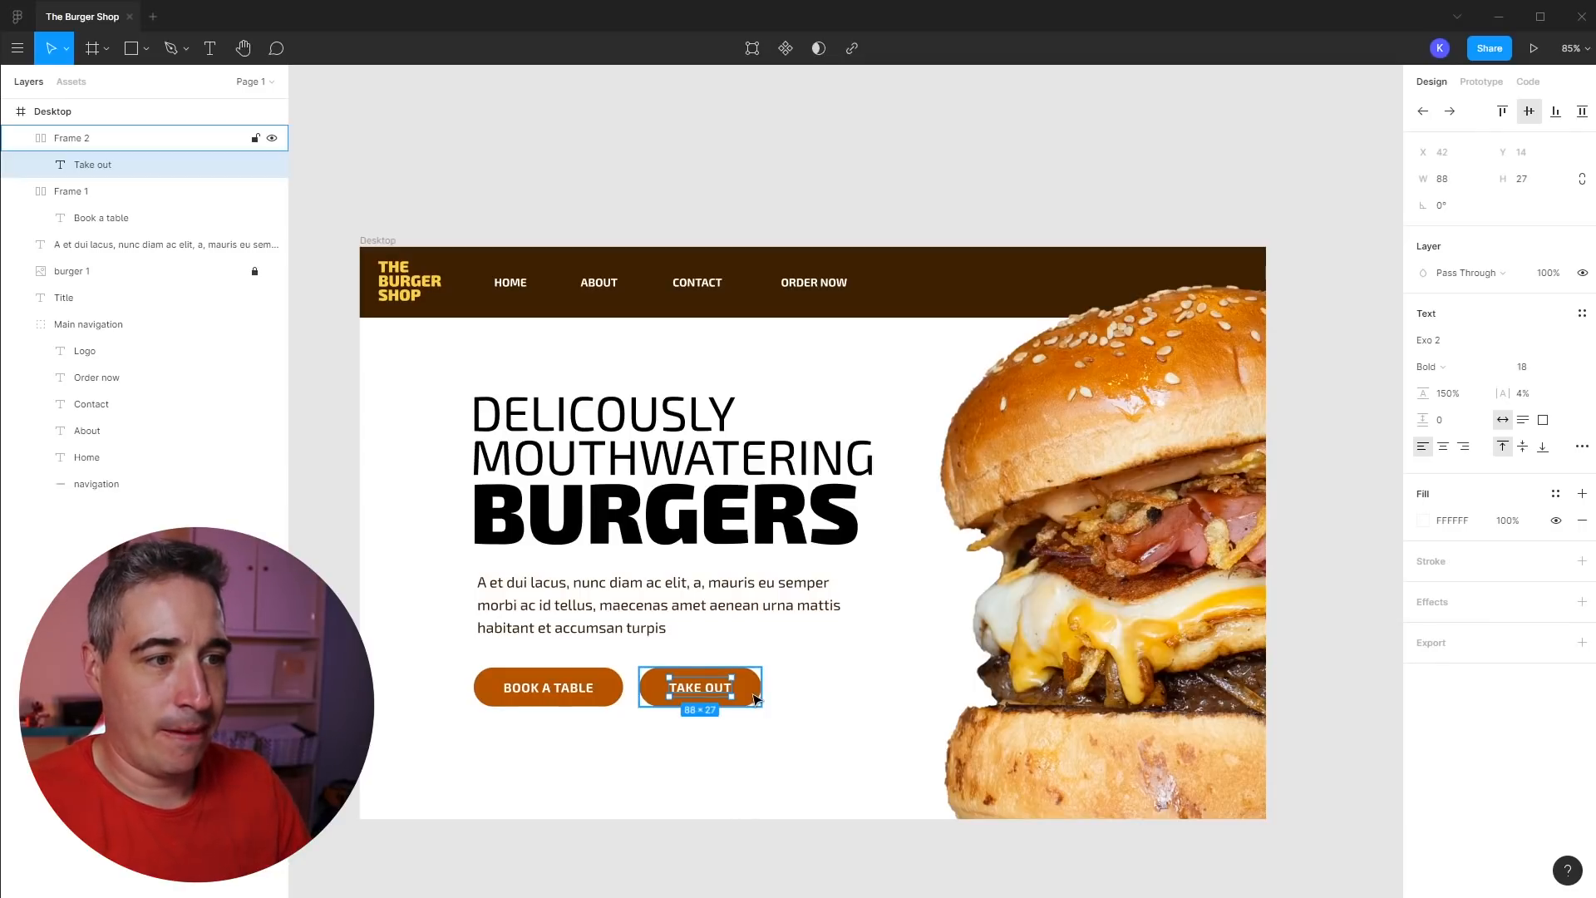
- Move the Take out button slightly closer to the Book a table button, to X 391
{"action": "key", "text": "Escape"}
{"action": "left_click", "coordinate": [705, 692]}
{"action": "left_click_drag", "start_coordinate": [705, 691], "coordinate": [702, 695]}
{"action": "left_click", "coordinate": [784, 736]}
{"action": "left_click", "coordinate": [720, 697]}
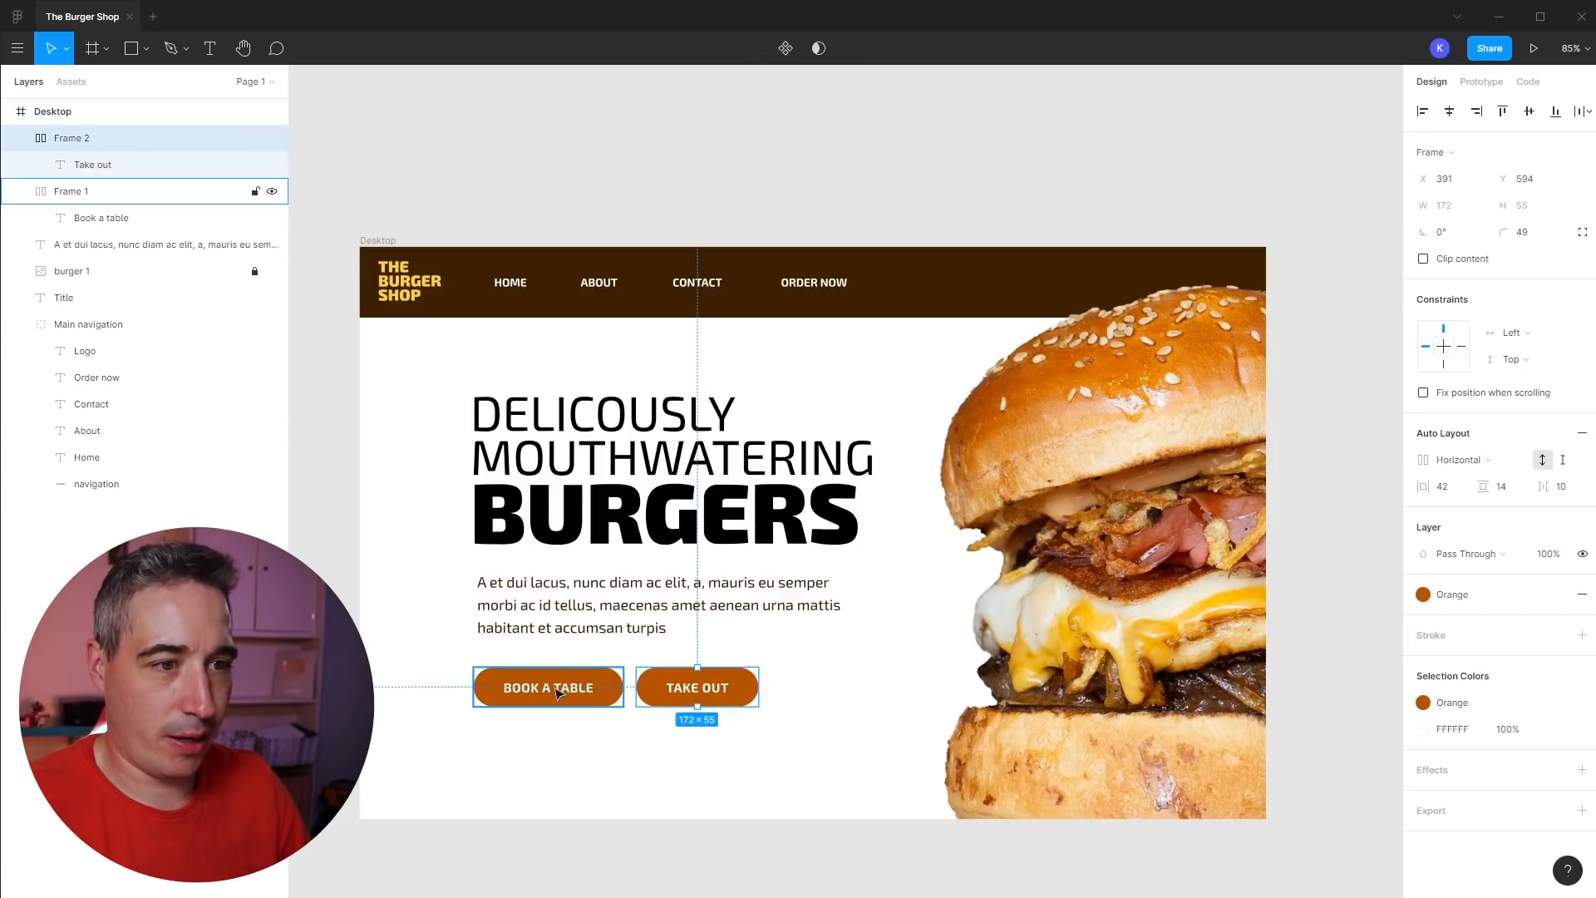
- Add a 1-pixel inside stroke to the Take out button and apply the Orange color style to it
{"action": "left_click", "coordinate": [559, 692]}
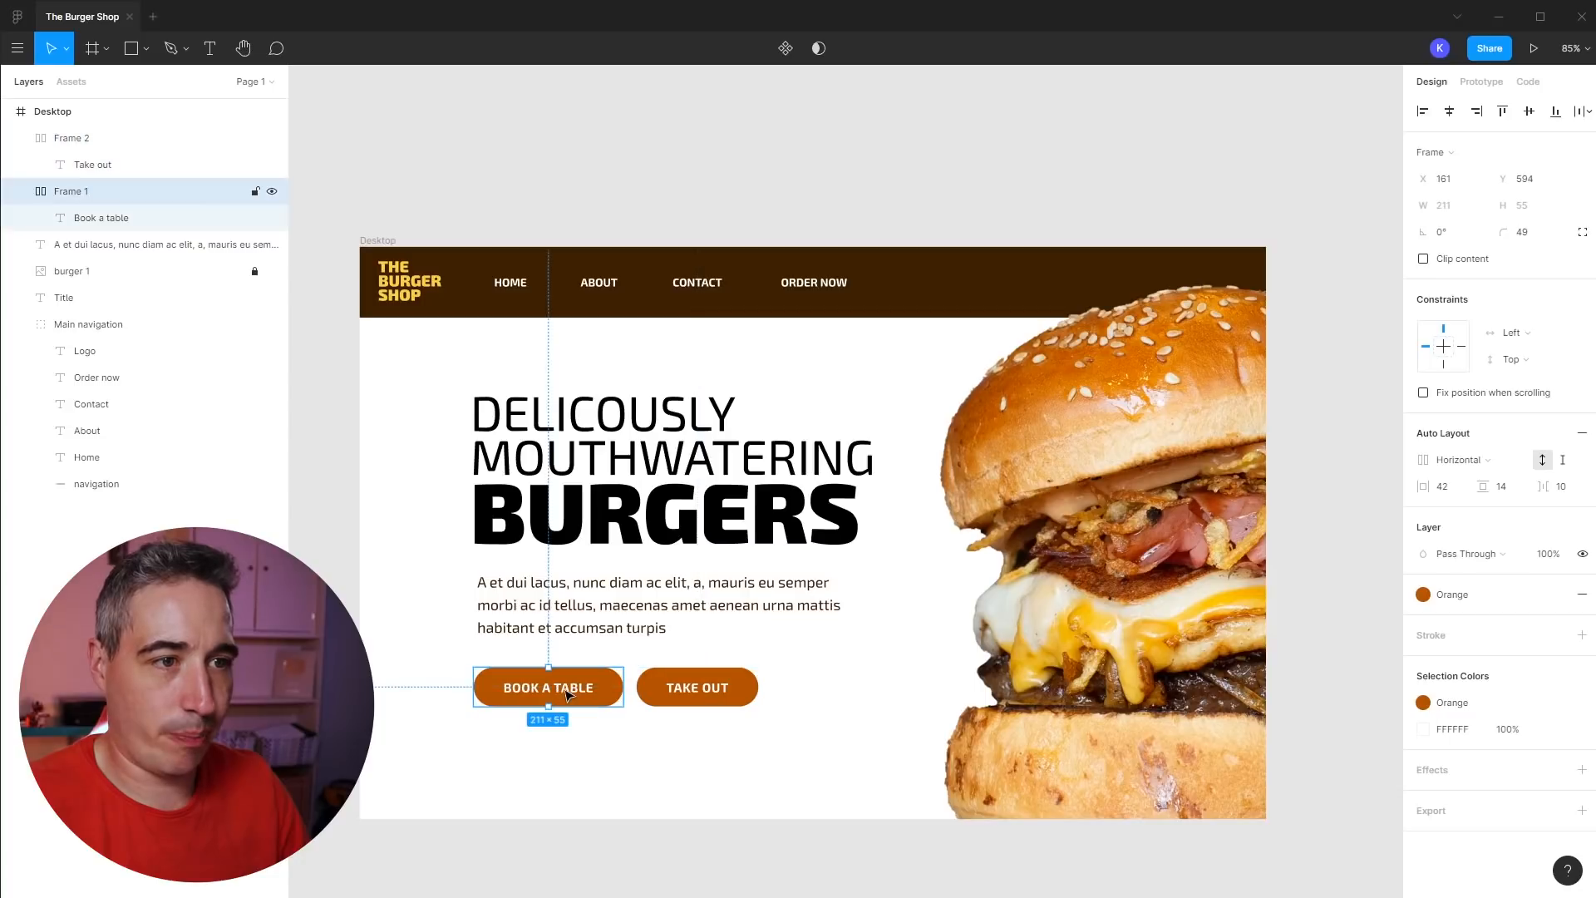
{"action": "left_click", "coordinate": [725, 689]}
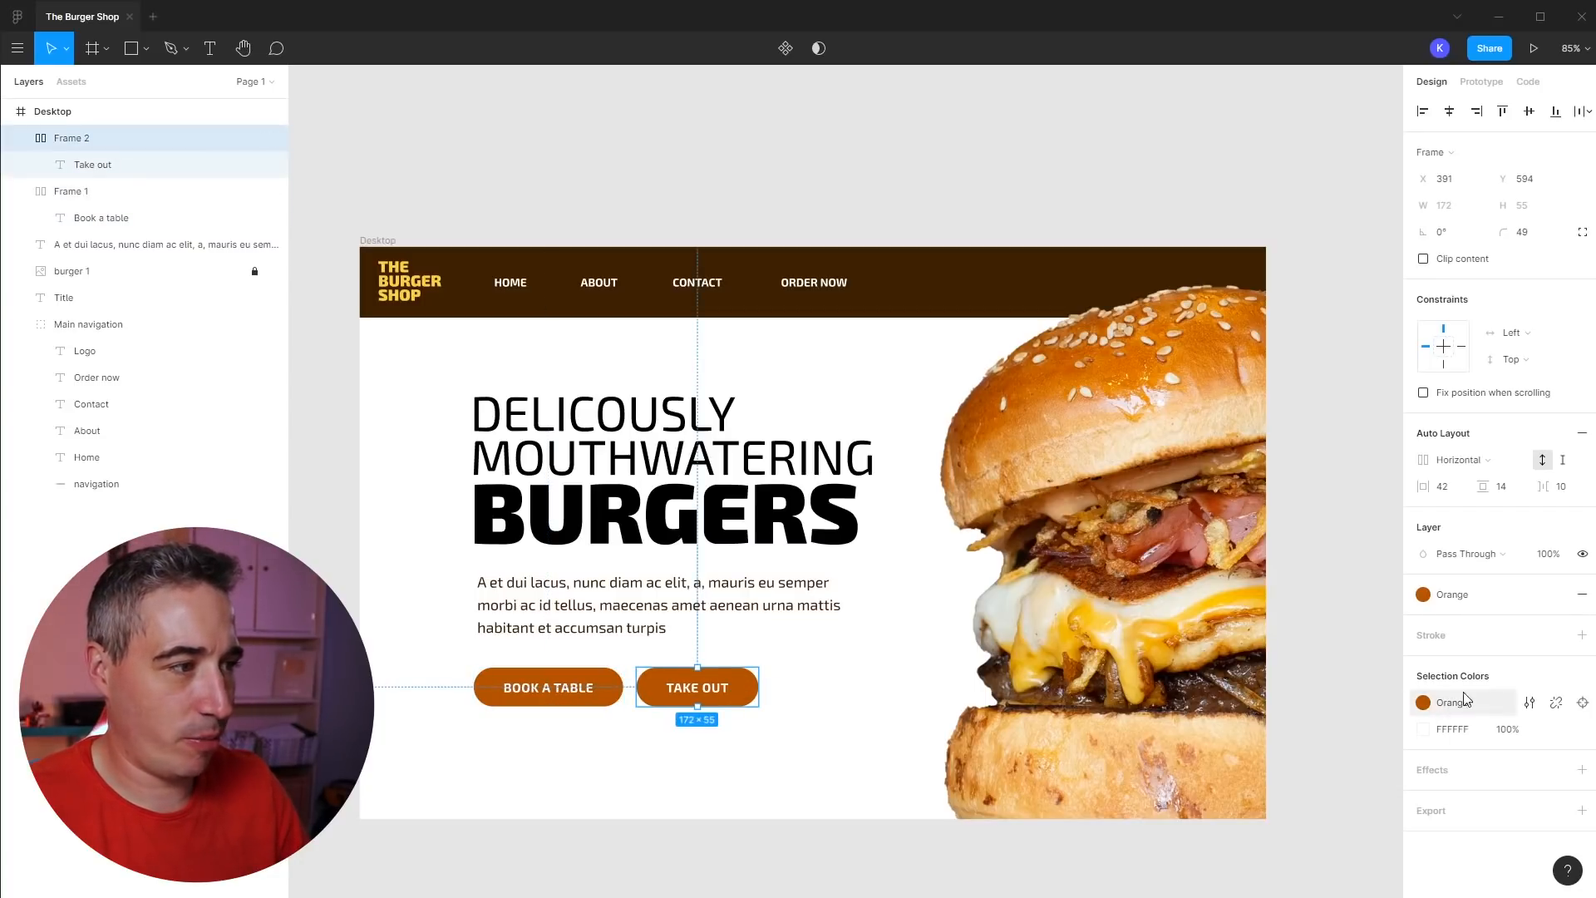
{"action": "left_click", "coordinate": [1581, 636]}
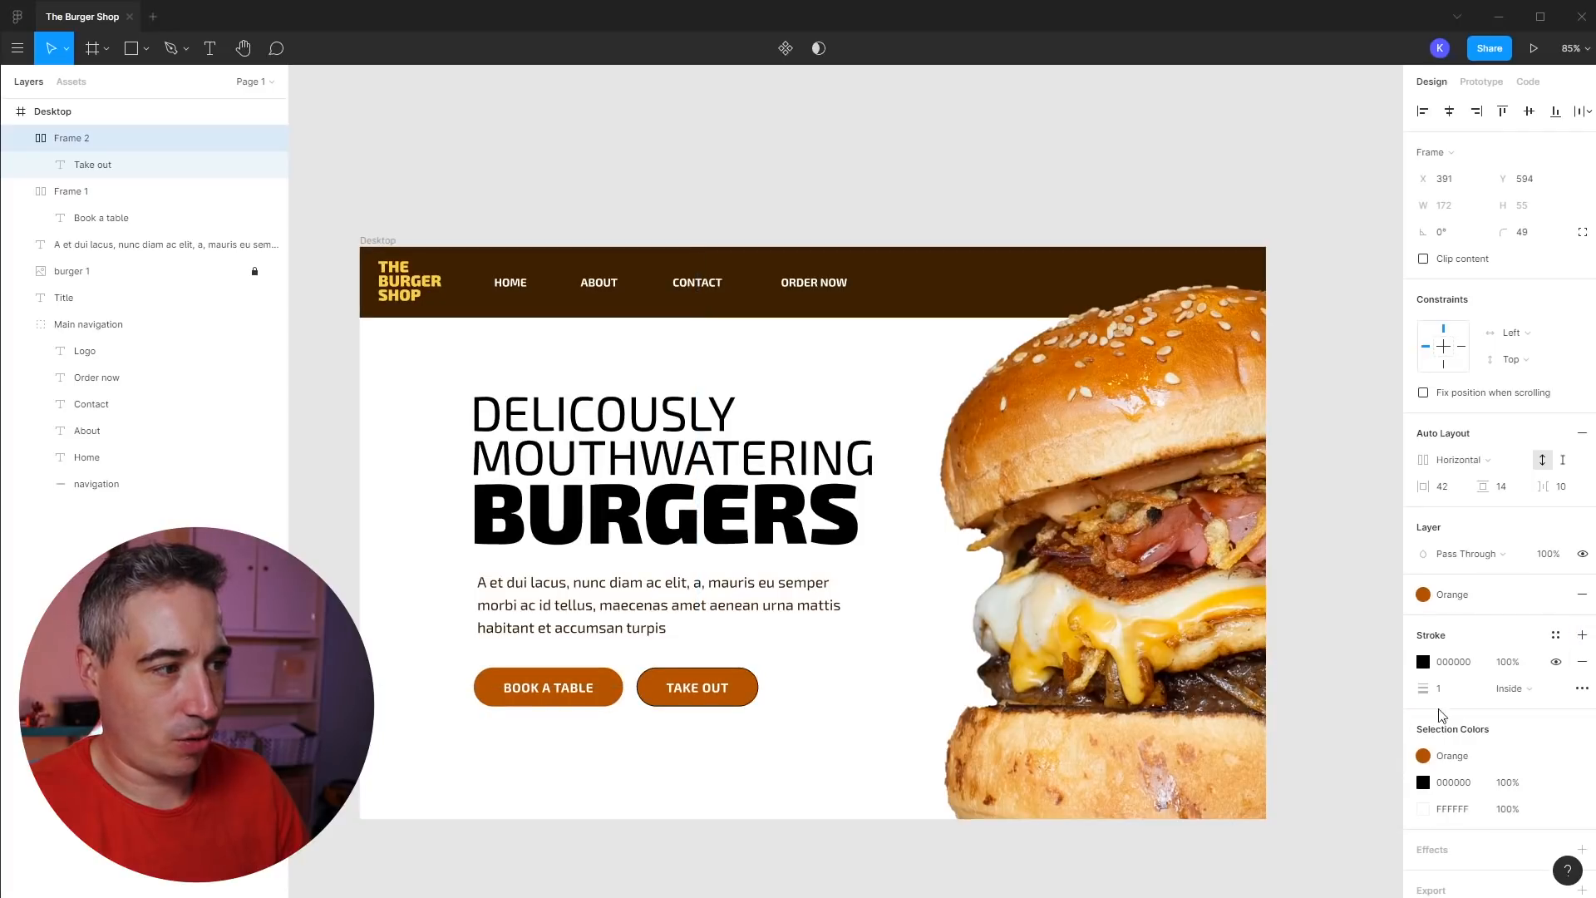
{"action": "left_click", "coordinate": [1424, 662]}
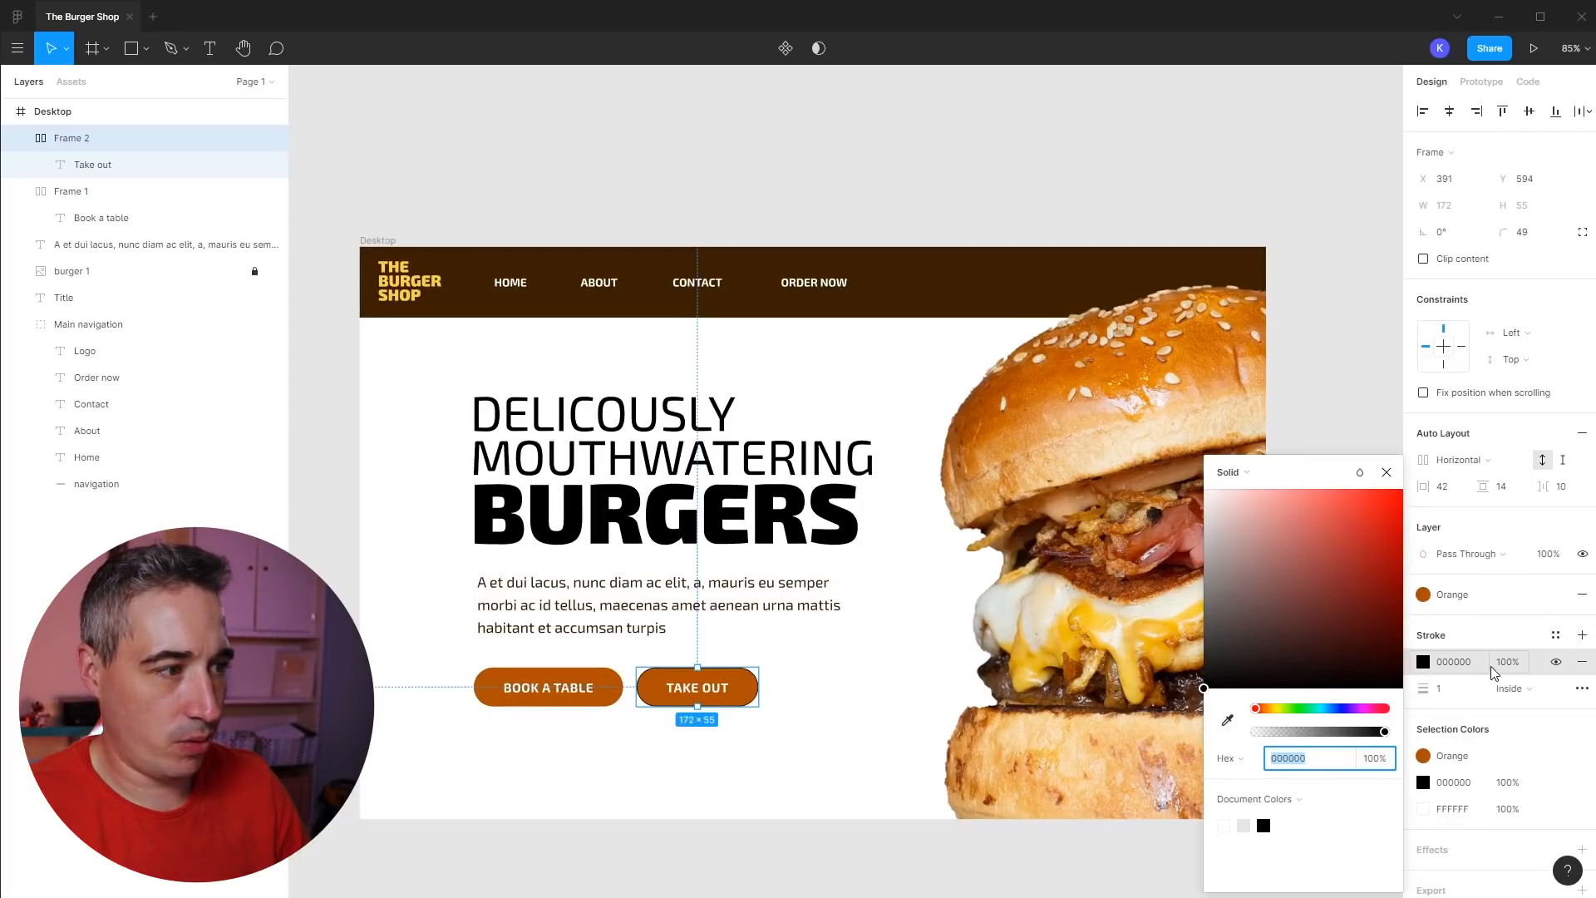
{"action": "left_click", "coordinate": [1555, 635]}
{"action": "left_click", "coordinate": [1496, 736]}
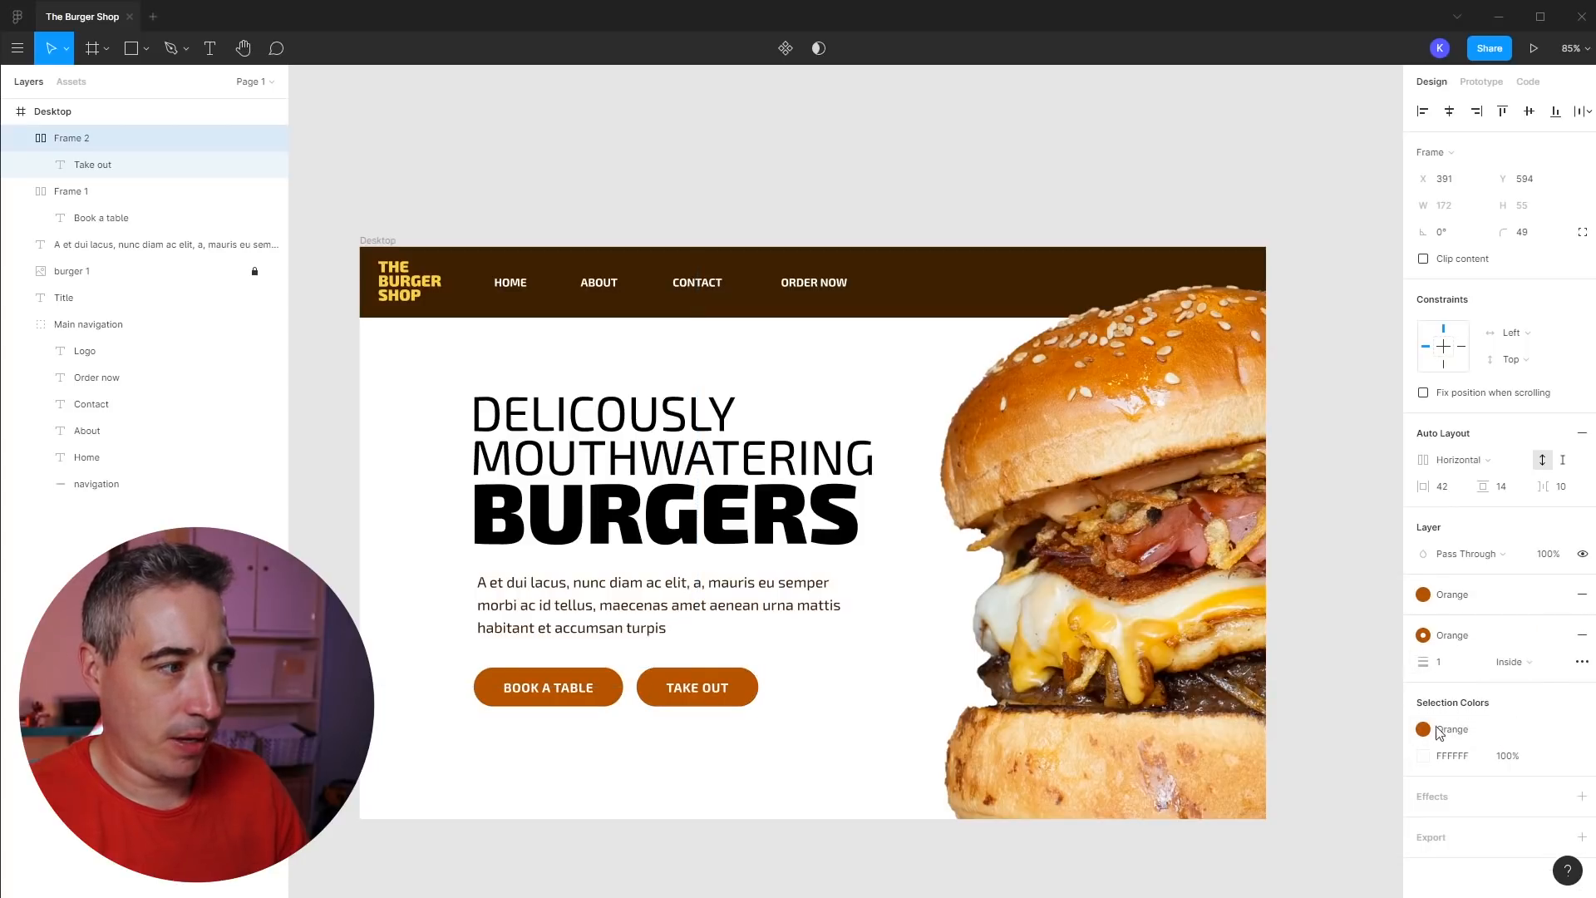
- Try editing the Orange color style to white FFFFFF and undo the change
{"action": "left_click", "coordinate": [1425, 731]}
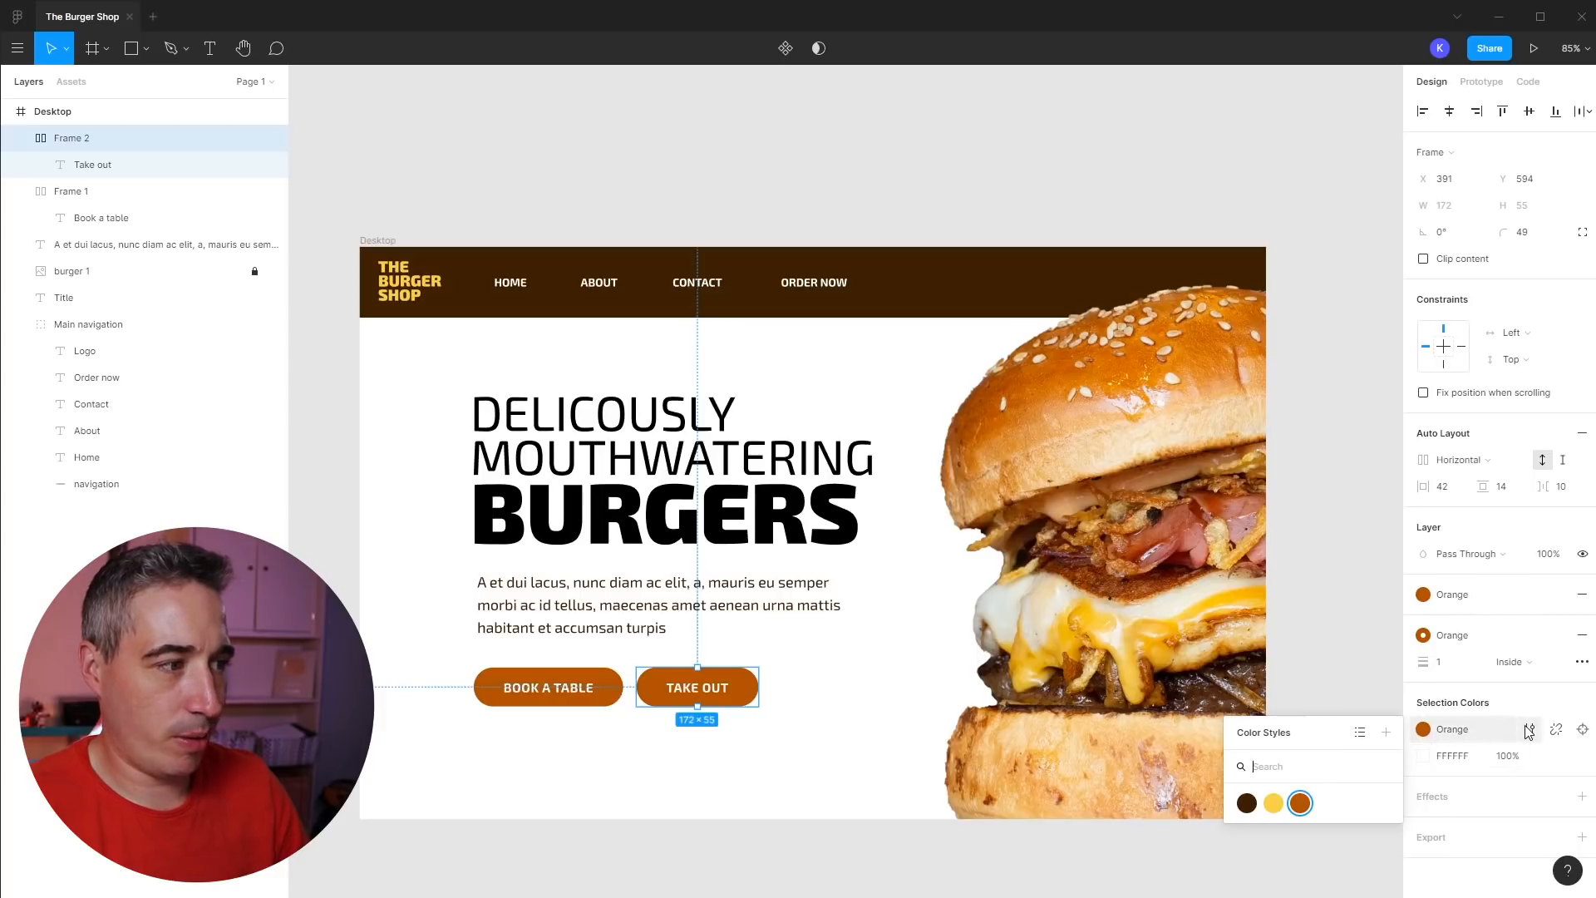
{"action": "left_click", "coordinate": [1528, 730]}
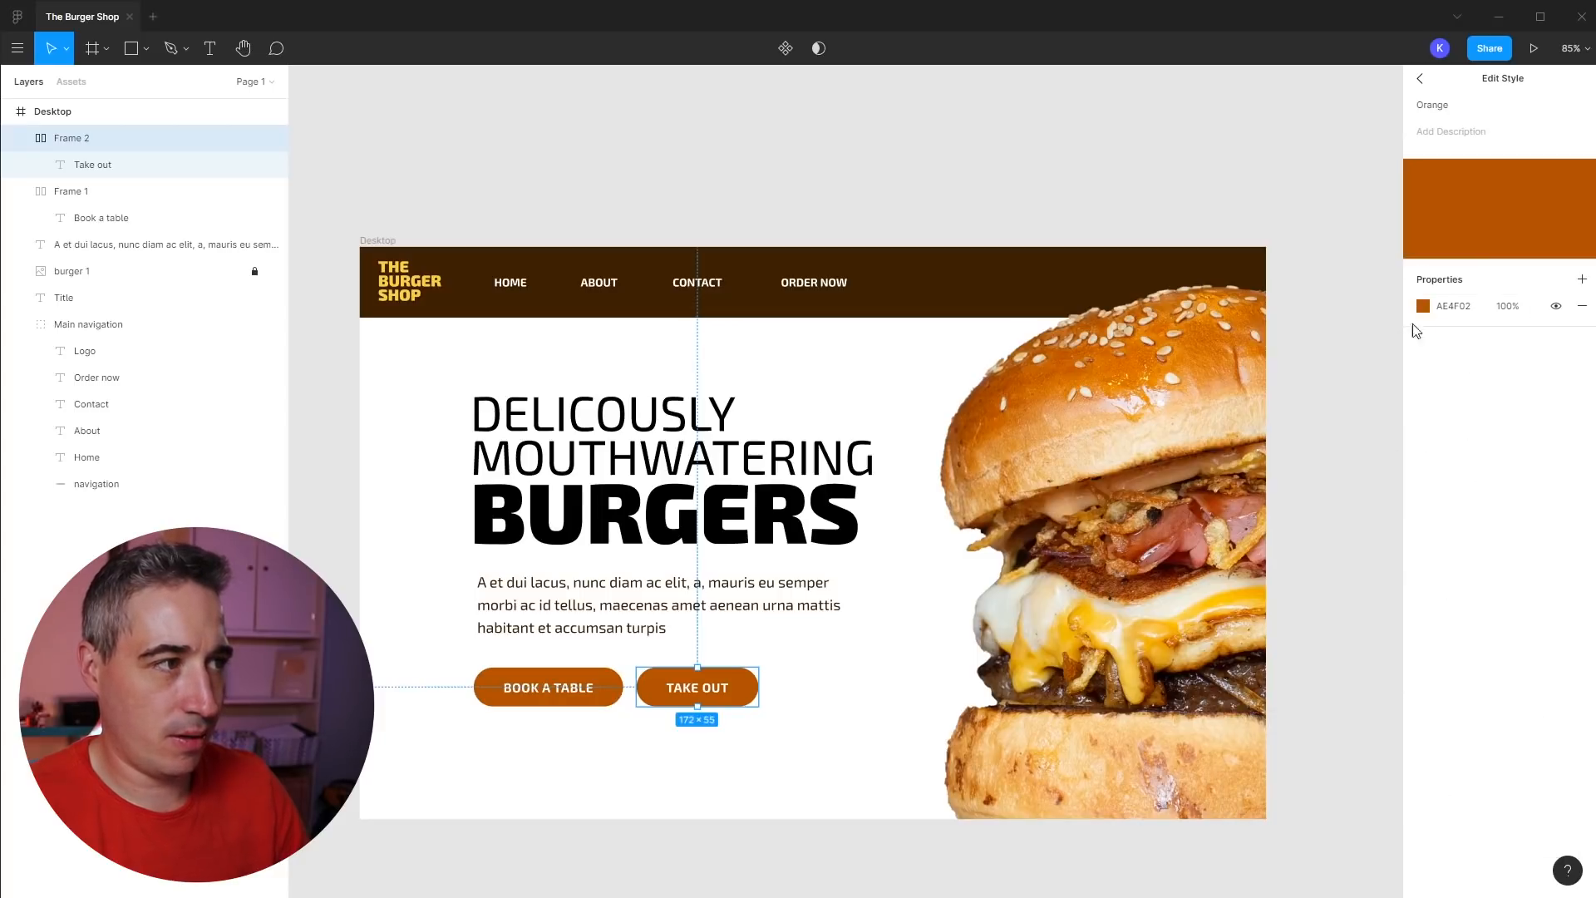
{"action": "left_click", "coordinate": [1424, 309]}
{"action": "left_click_drag", "start_coordinate": [1277, 424], "coordinate": [1170, 302]}
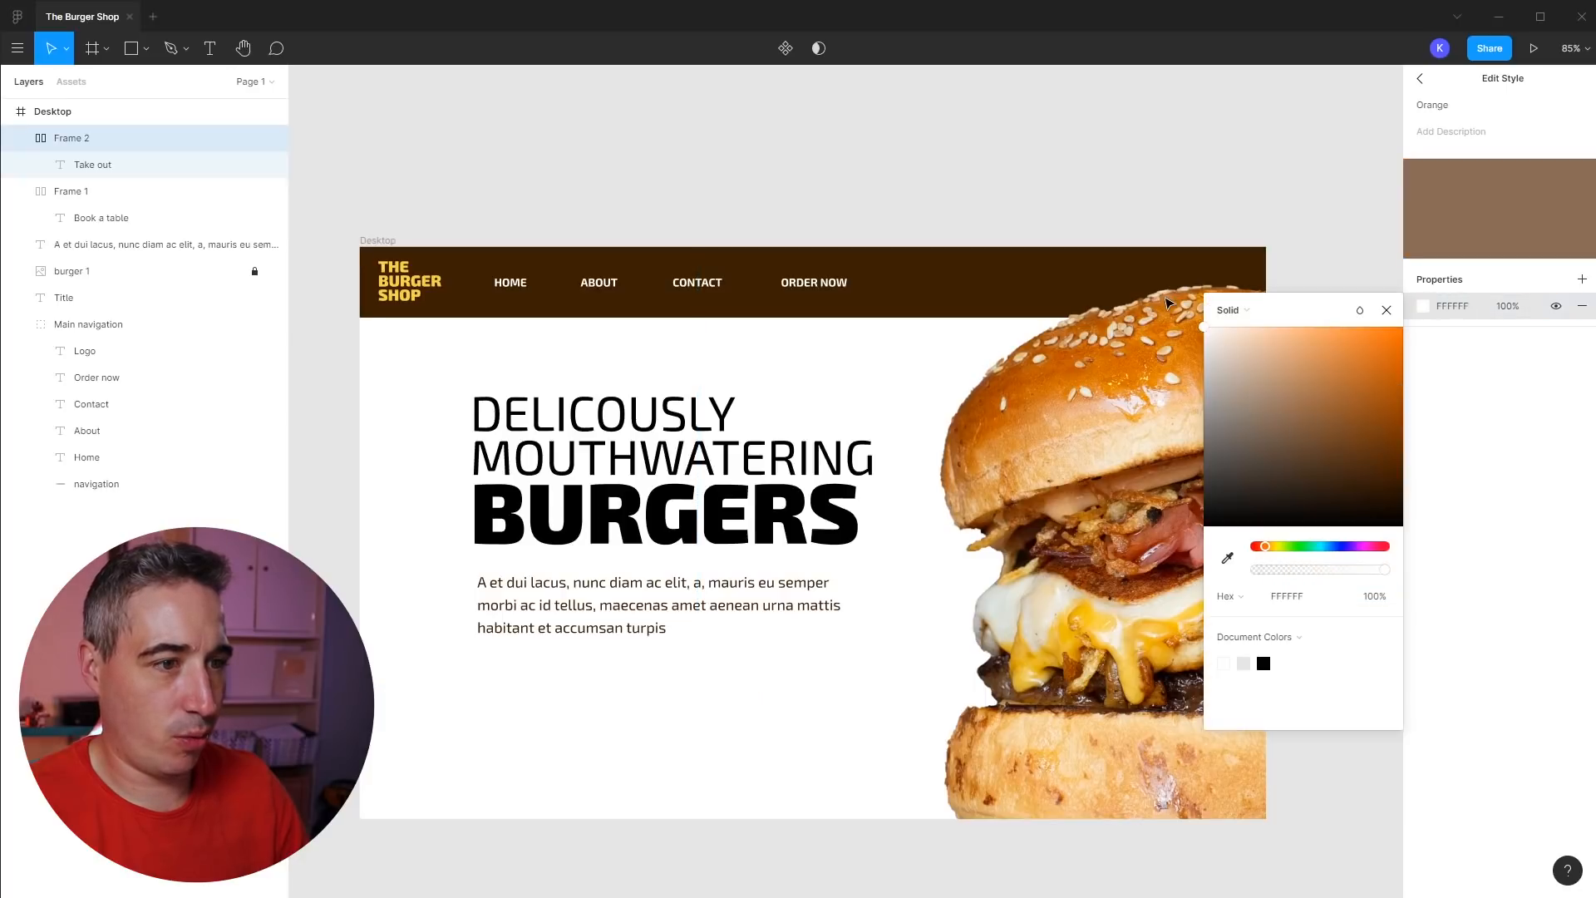
{"action": "left_click", "coordinate": [827, 717]}
{"action": "key", "text": "ctrl+z"}
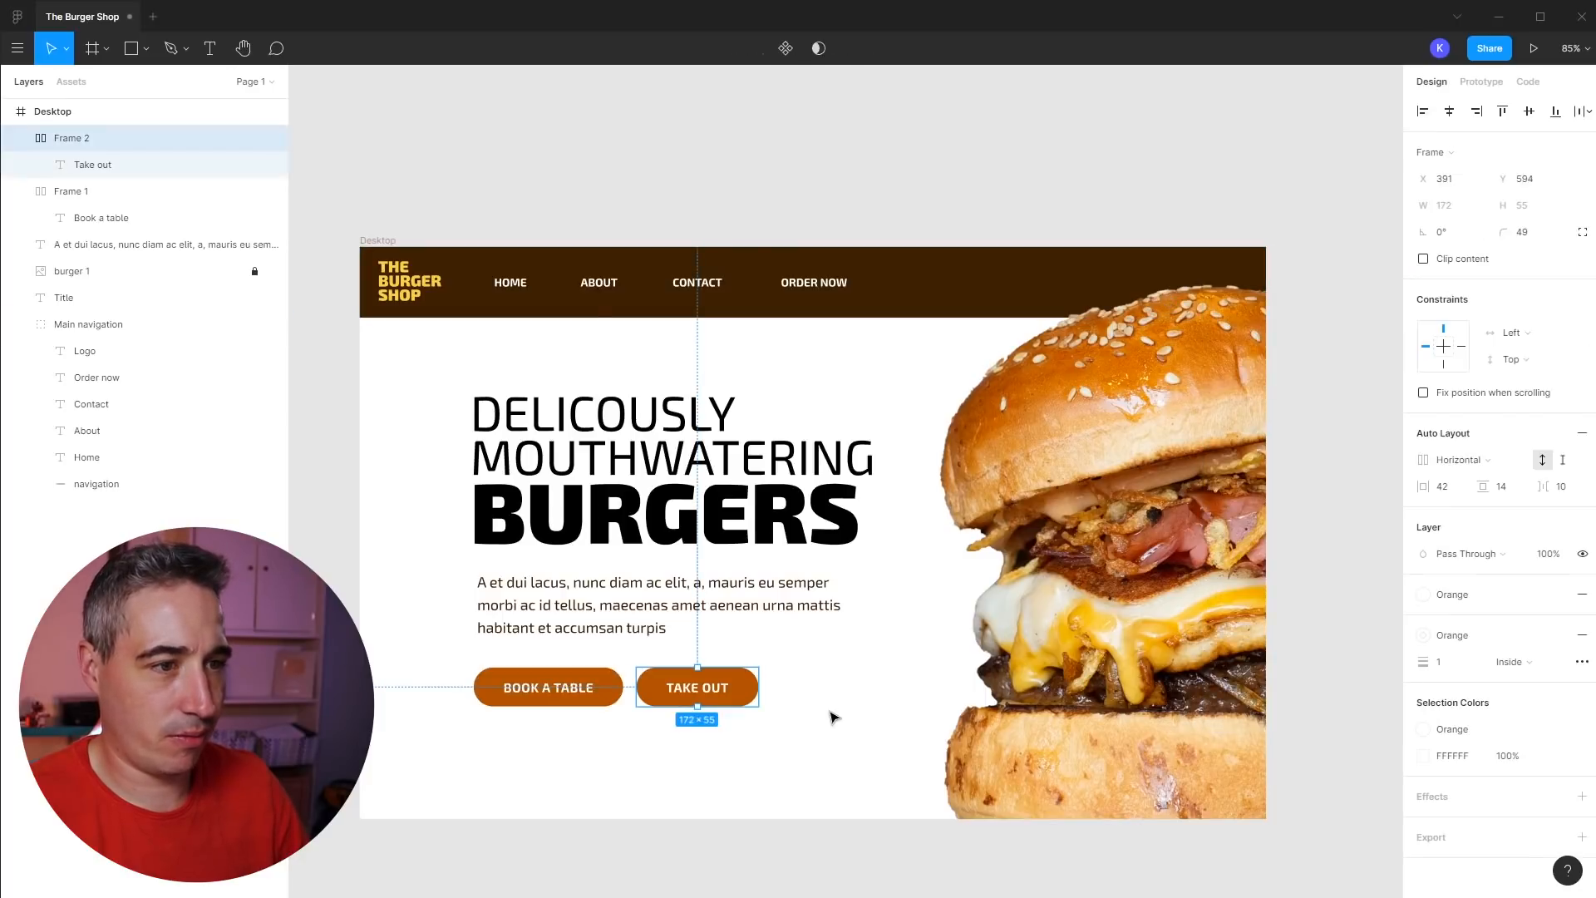
{"action": "key", "text": "ctrl+z"}
{"action": "left_click", "coordinate": [714, 699]}
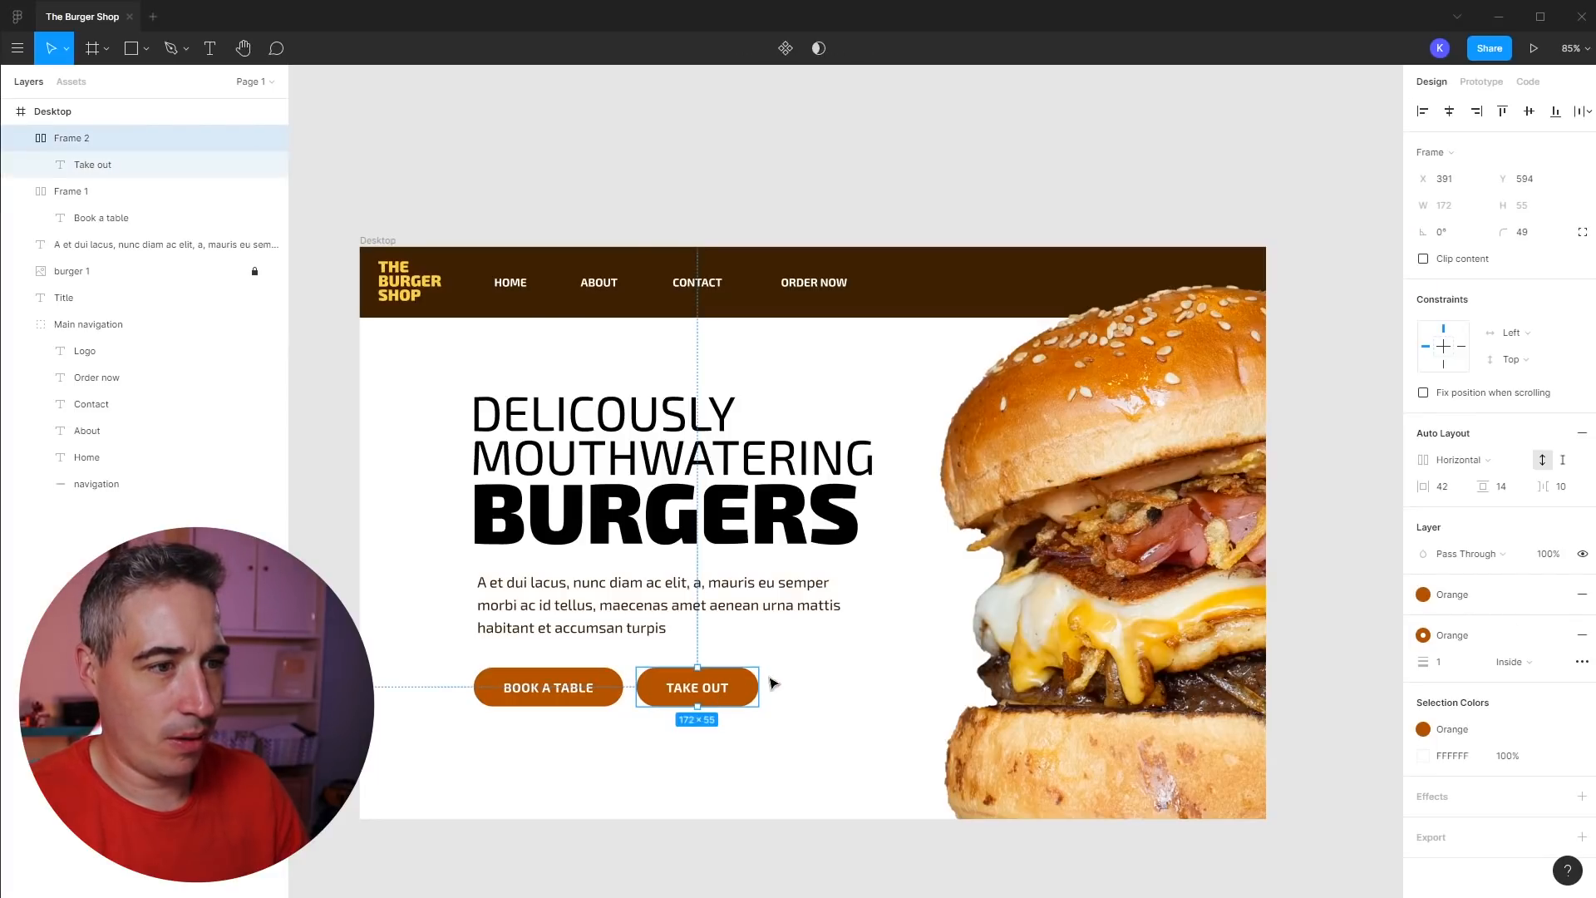
- Try detaching the Orange style from the Take out button's fill and stroke, recolor the stroke, and undo these changes
{"action": "left_click", "coordinate": [1450, 729]}
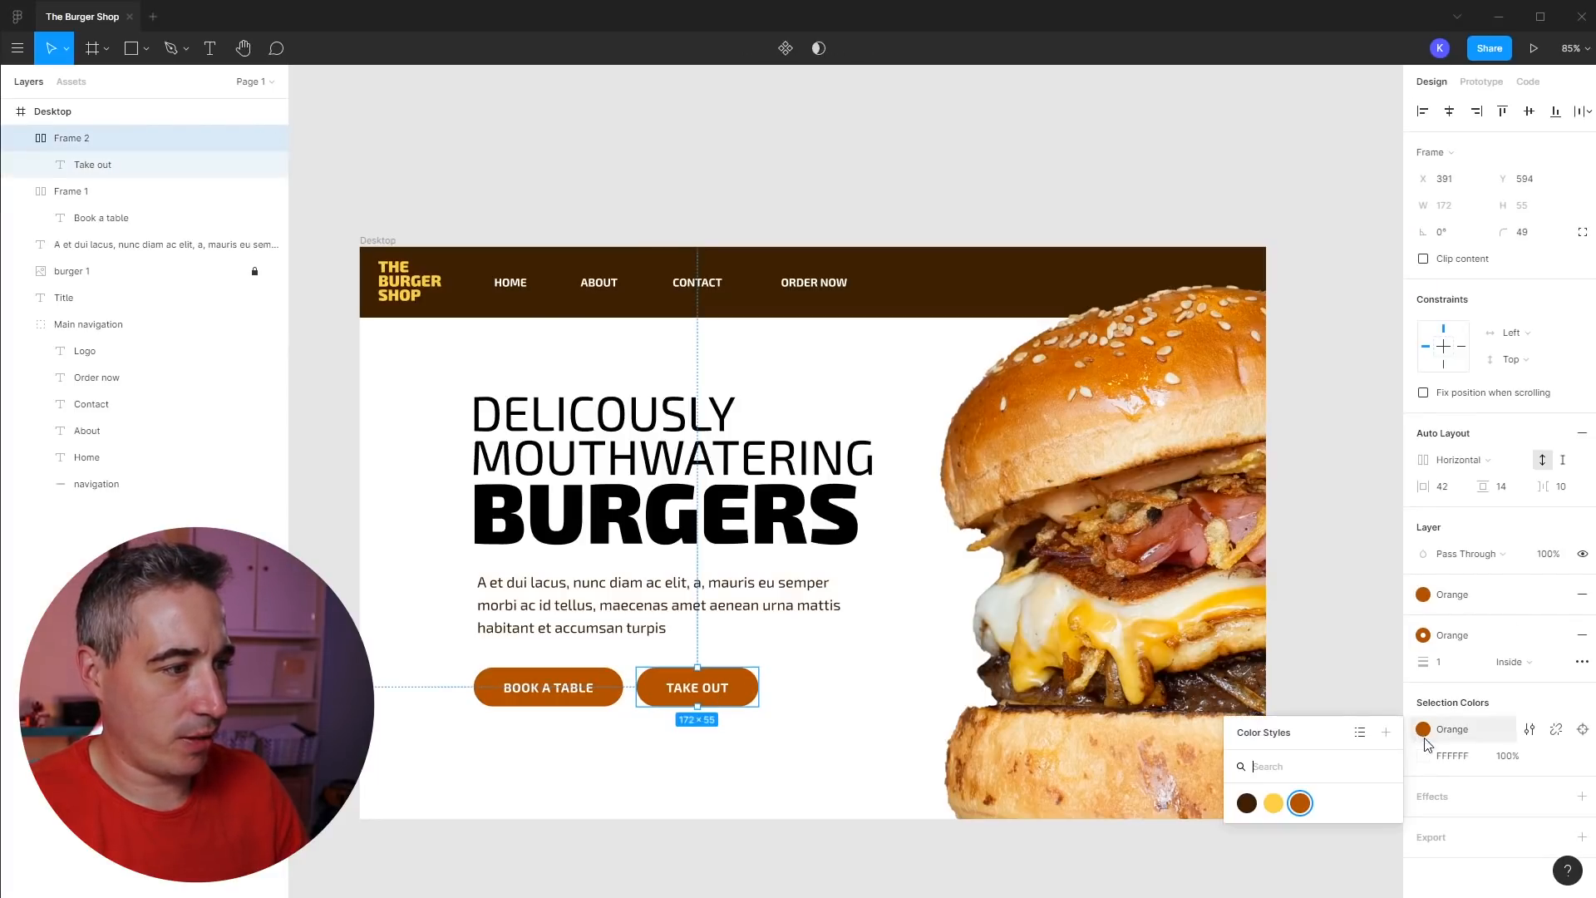
{"action": "left_click", "coordinate": [1556, 731]}
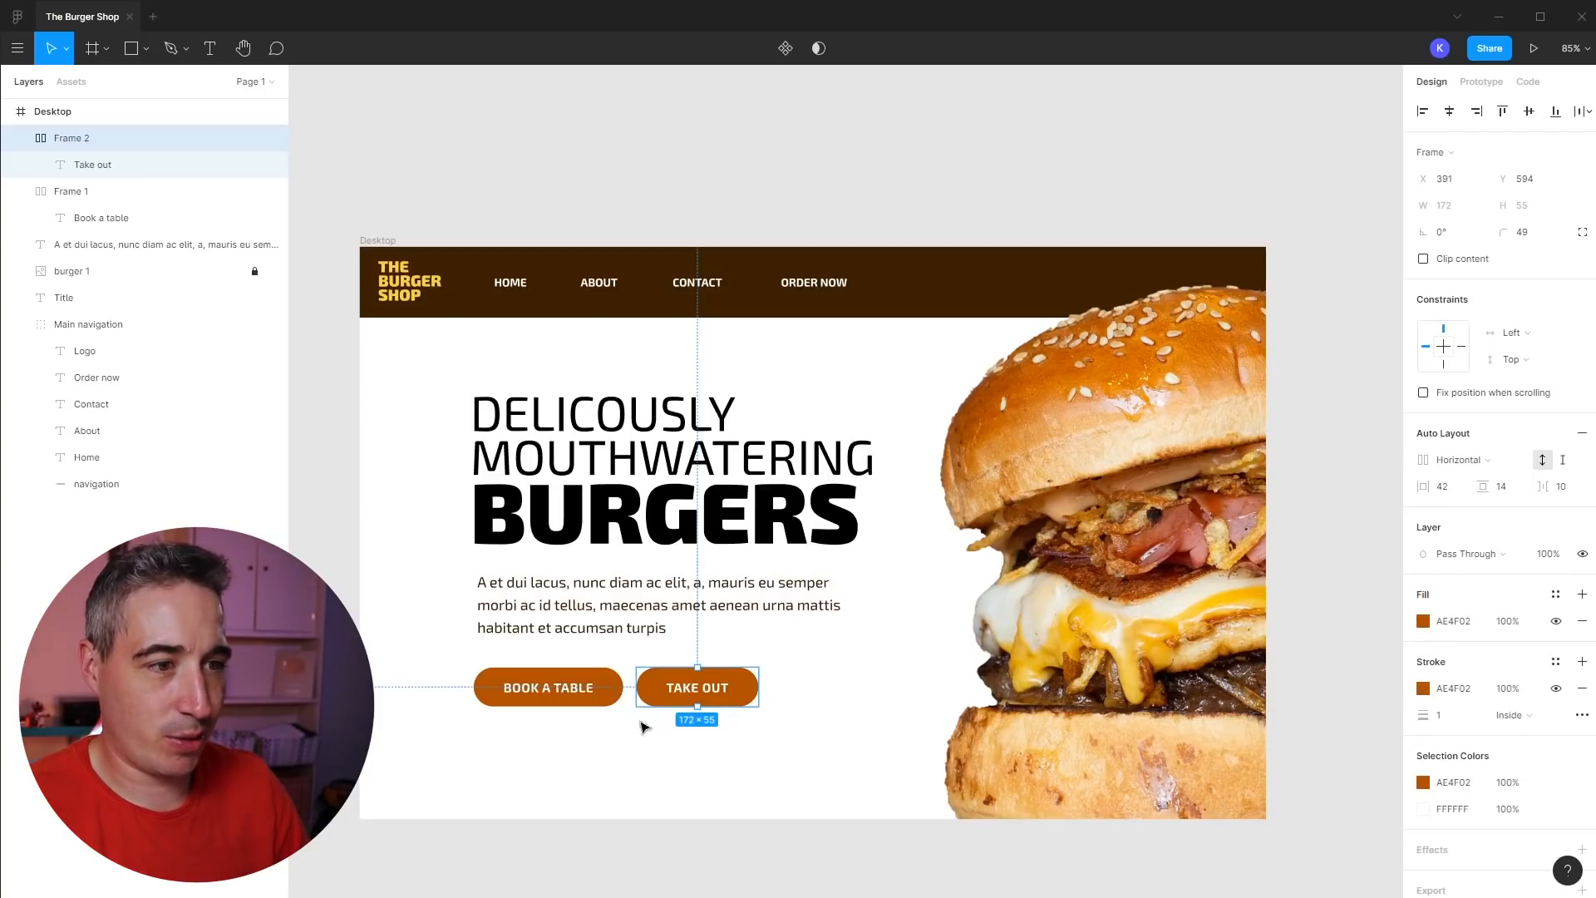
{"action": "left_click", "coordinate": [1423, 688]}
{"action": "left_click_drag", "start_coordinate": [1293, 641], "coordinate": [1179, 444]}
{"action": "key", "text": "ctrl+z"}
{"action": "key", "text": "ctrl+z"}
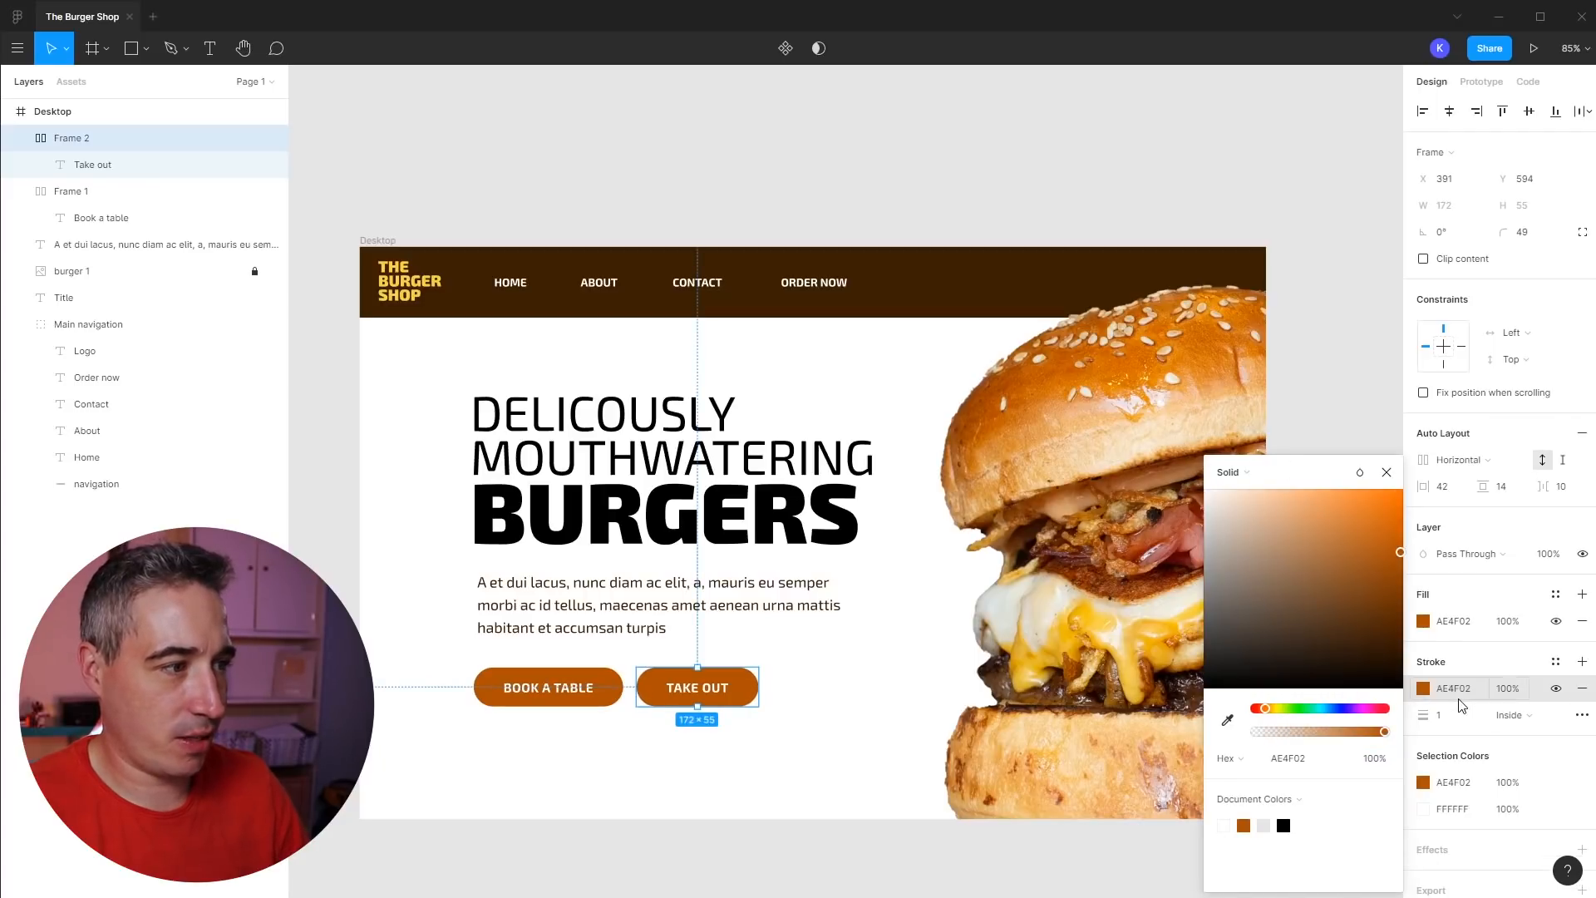
{"action": "left_click", "coordinate": [797, 773]}
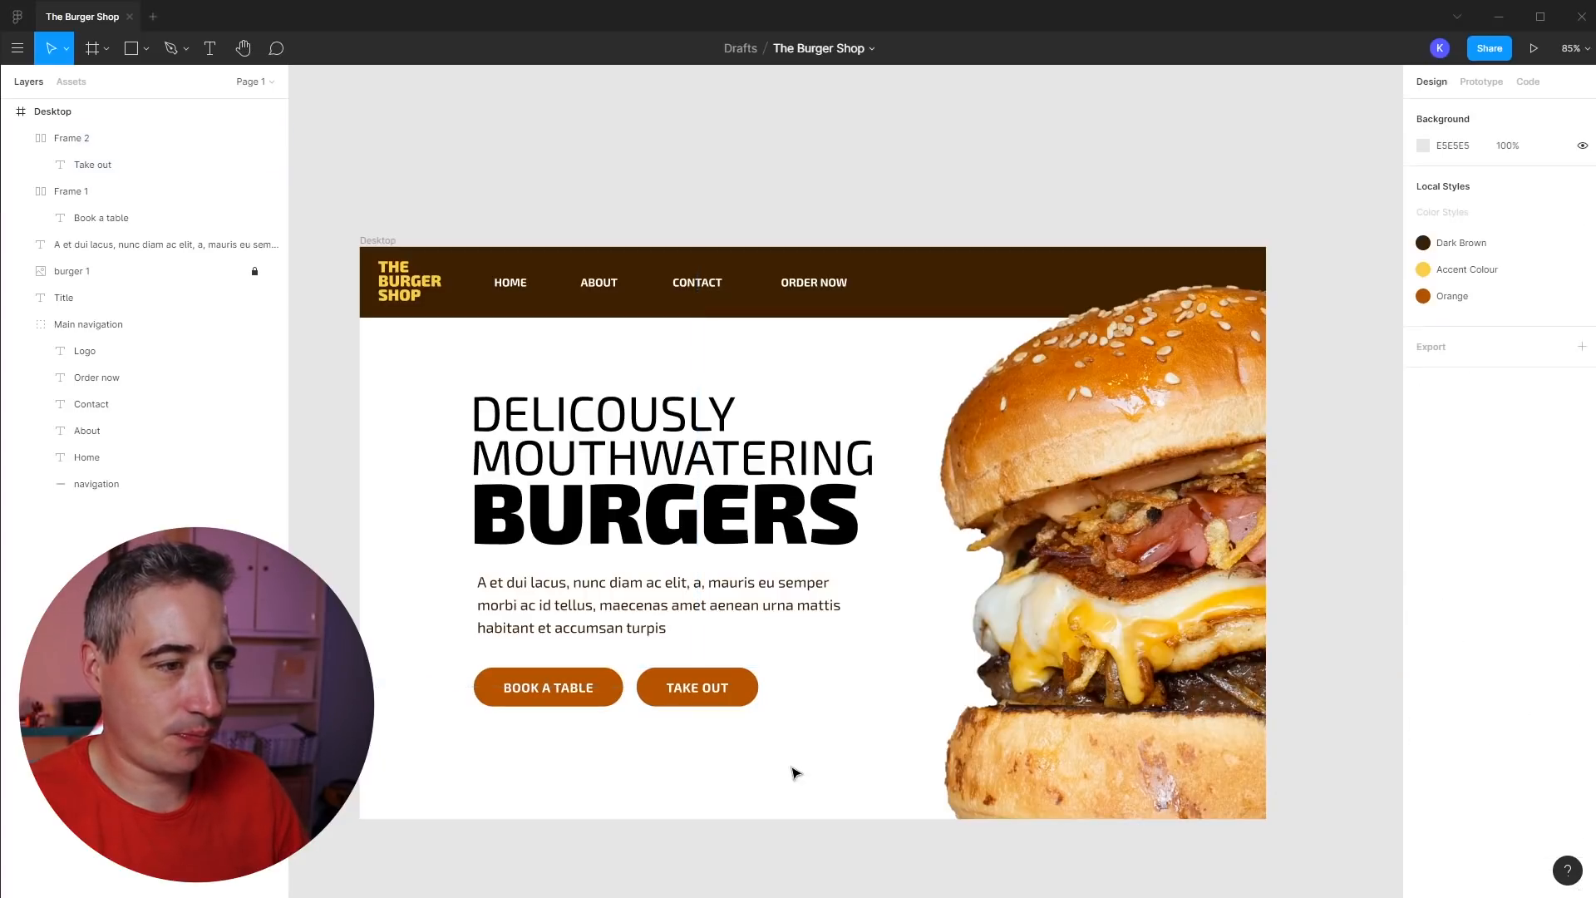
- Detach the Orange style from the Take out button's fill only and set that fill to FFFFFF
{"action": "left_click", "coordinate": [709, 694]}
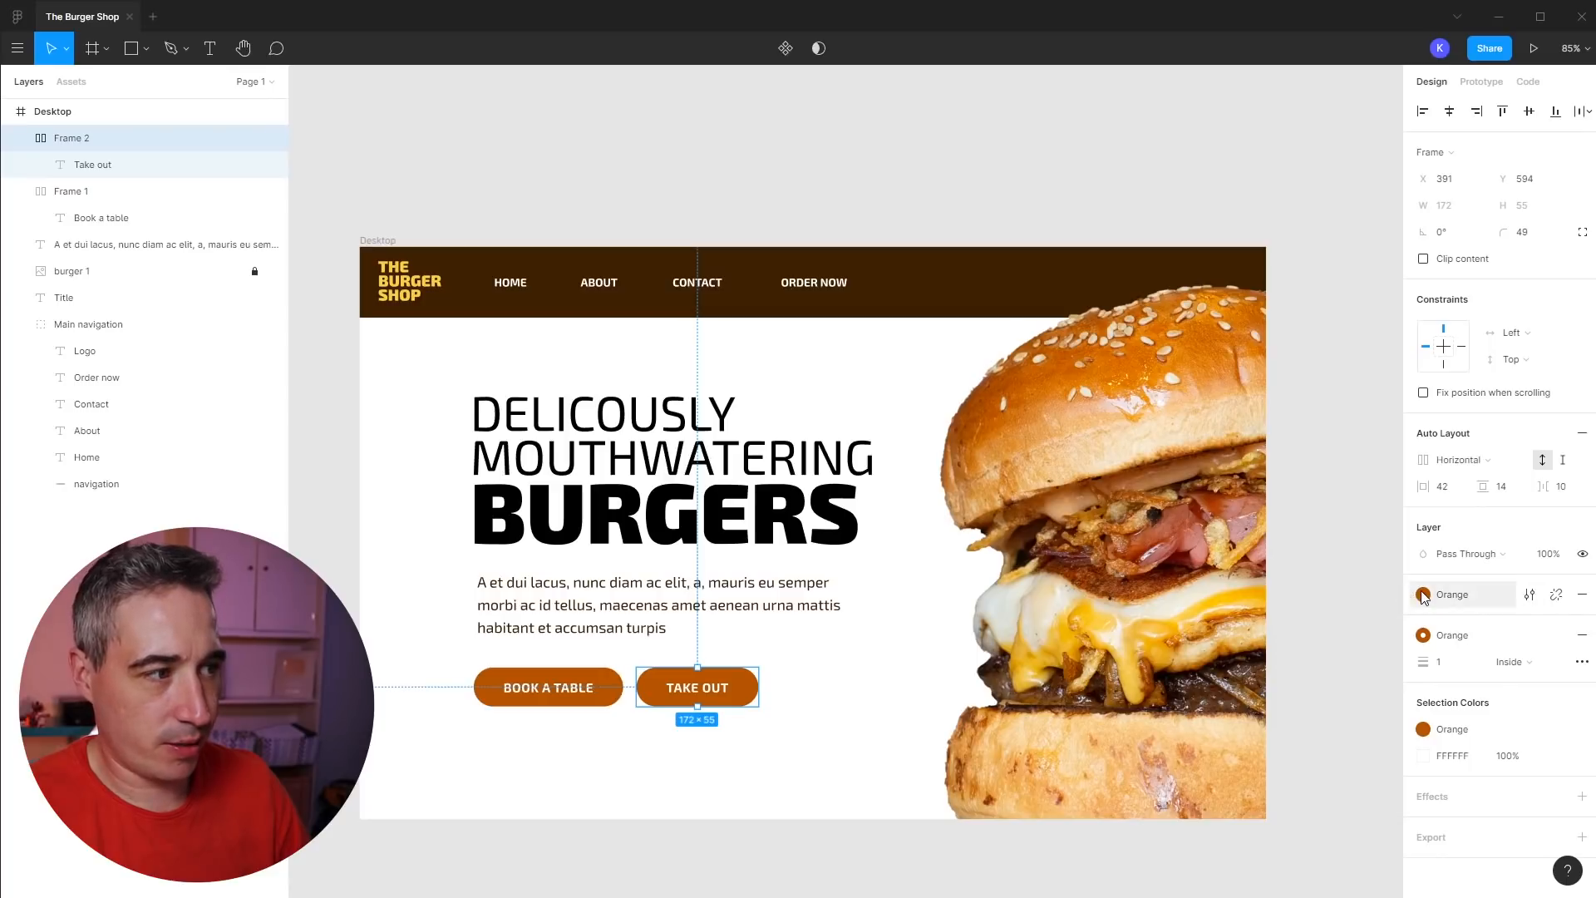
{"action": "left_click", "coordinate": [1556, 595]}
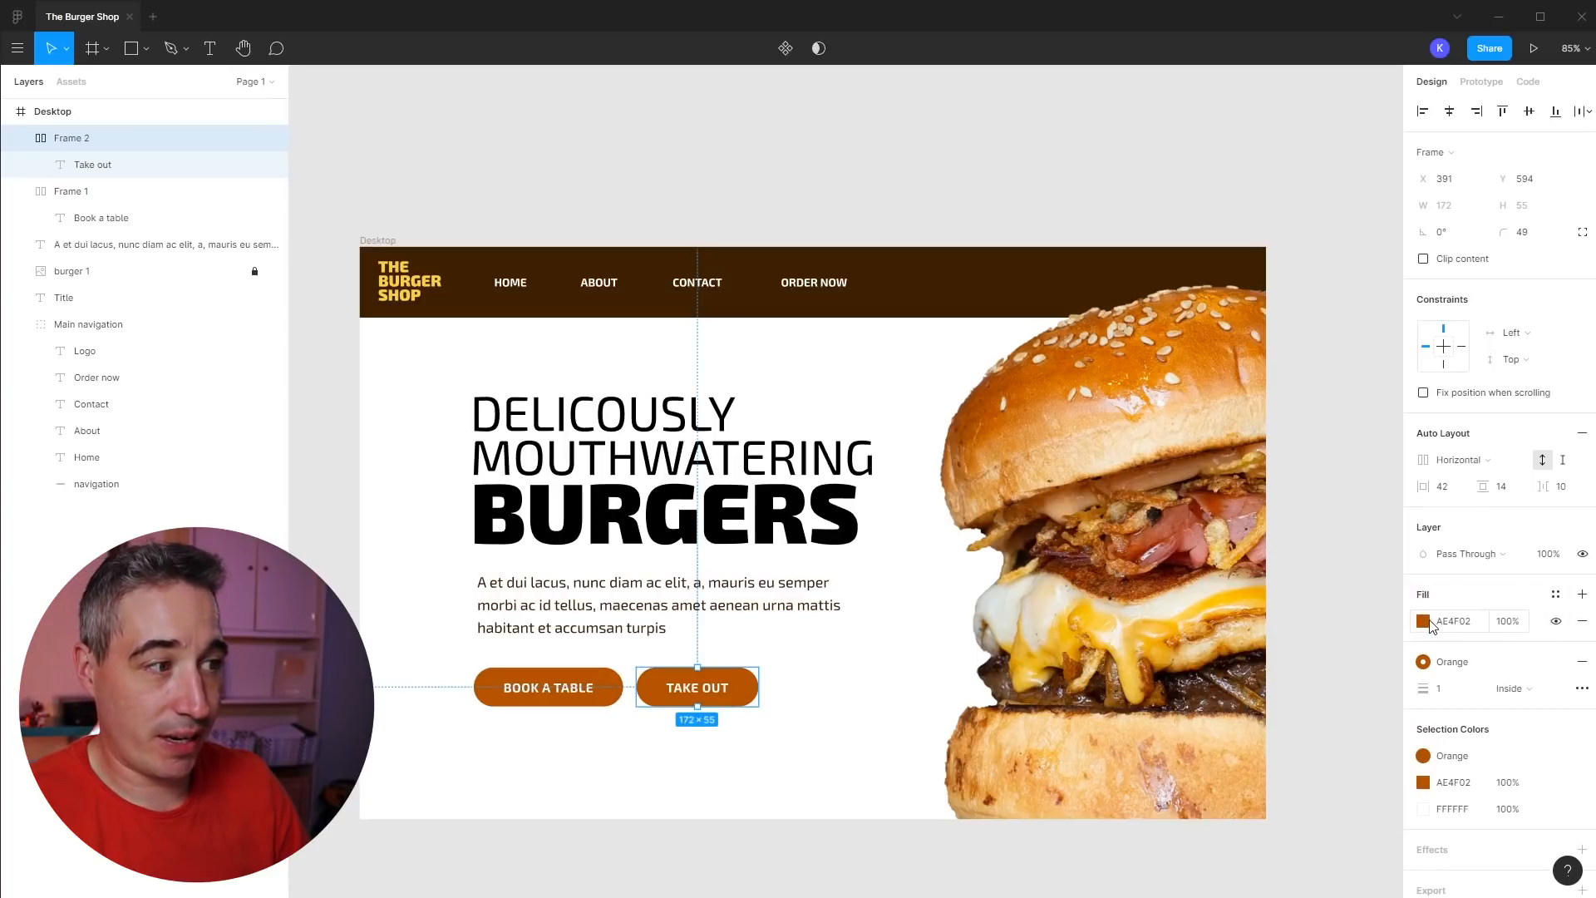
{"action": "left_click", "coordinate": [1423, 621]}
{"action": "type", "text": "ffffff"}
{"action": "key", "text": "Return"}
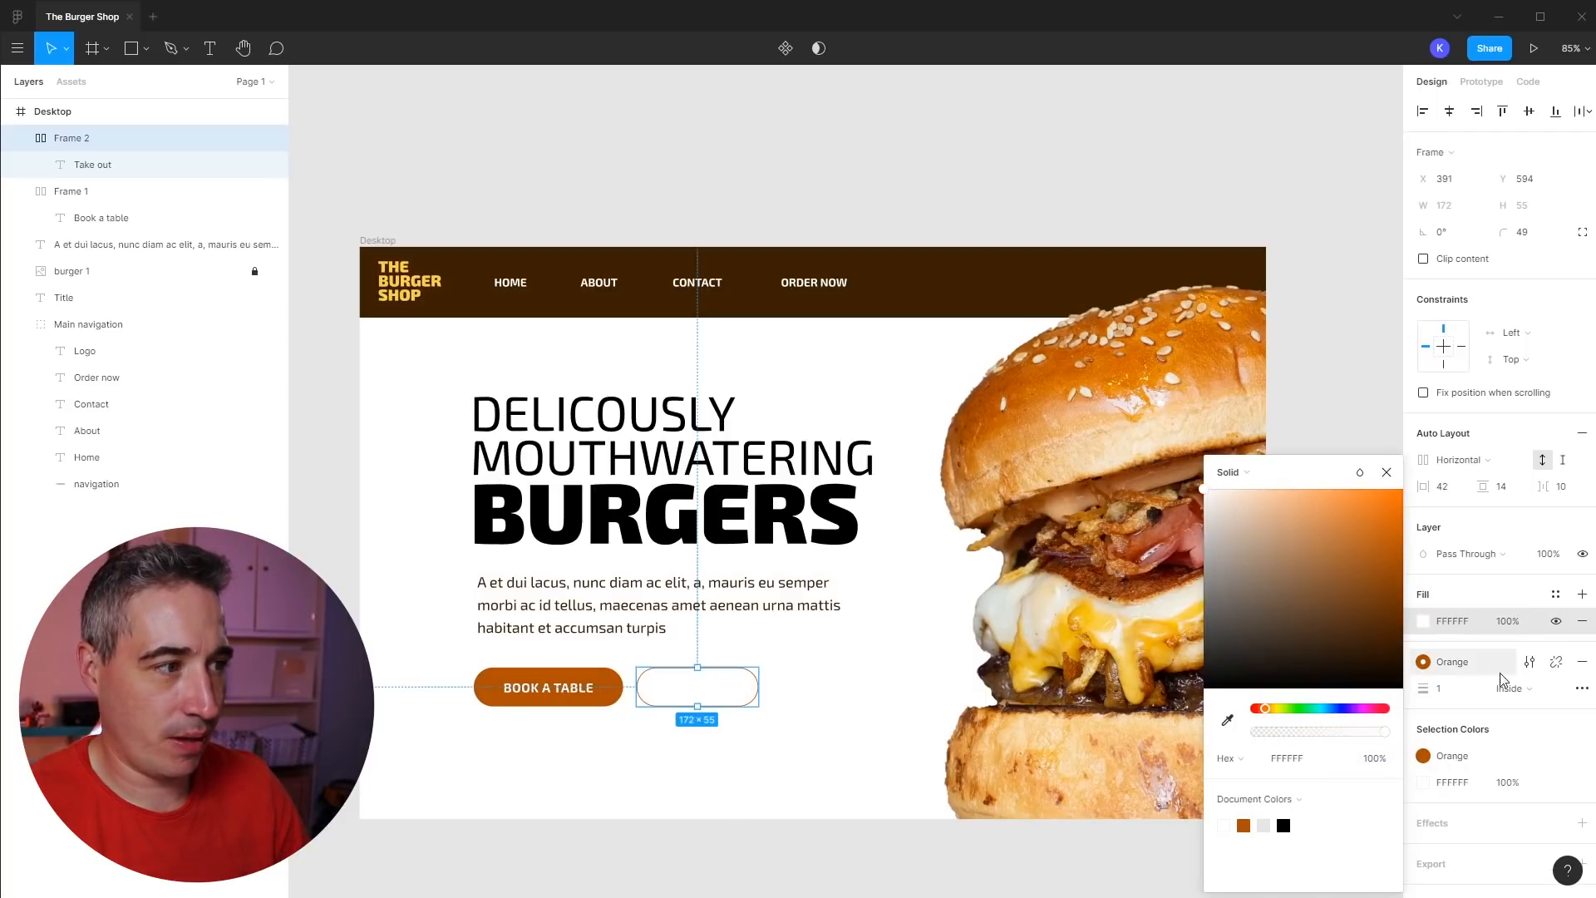
- Thicken the Take out button's stroke and apply the Orange color style to its label text
{"action": "left_click_drag", "start_coordinate": [1427, 689], "coordinate": [1438, 693]}
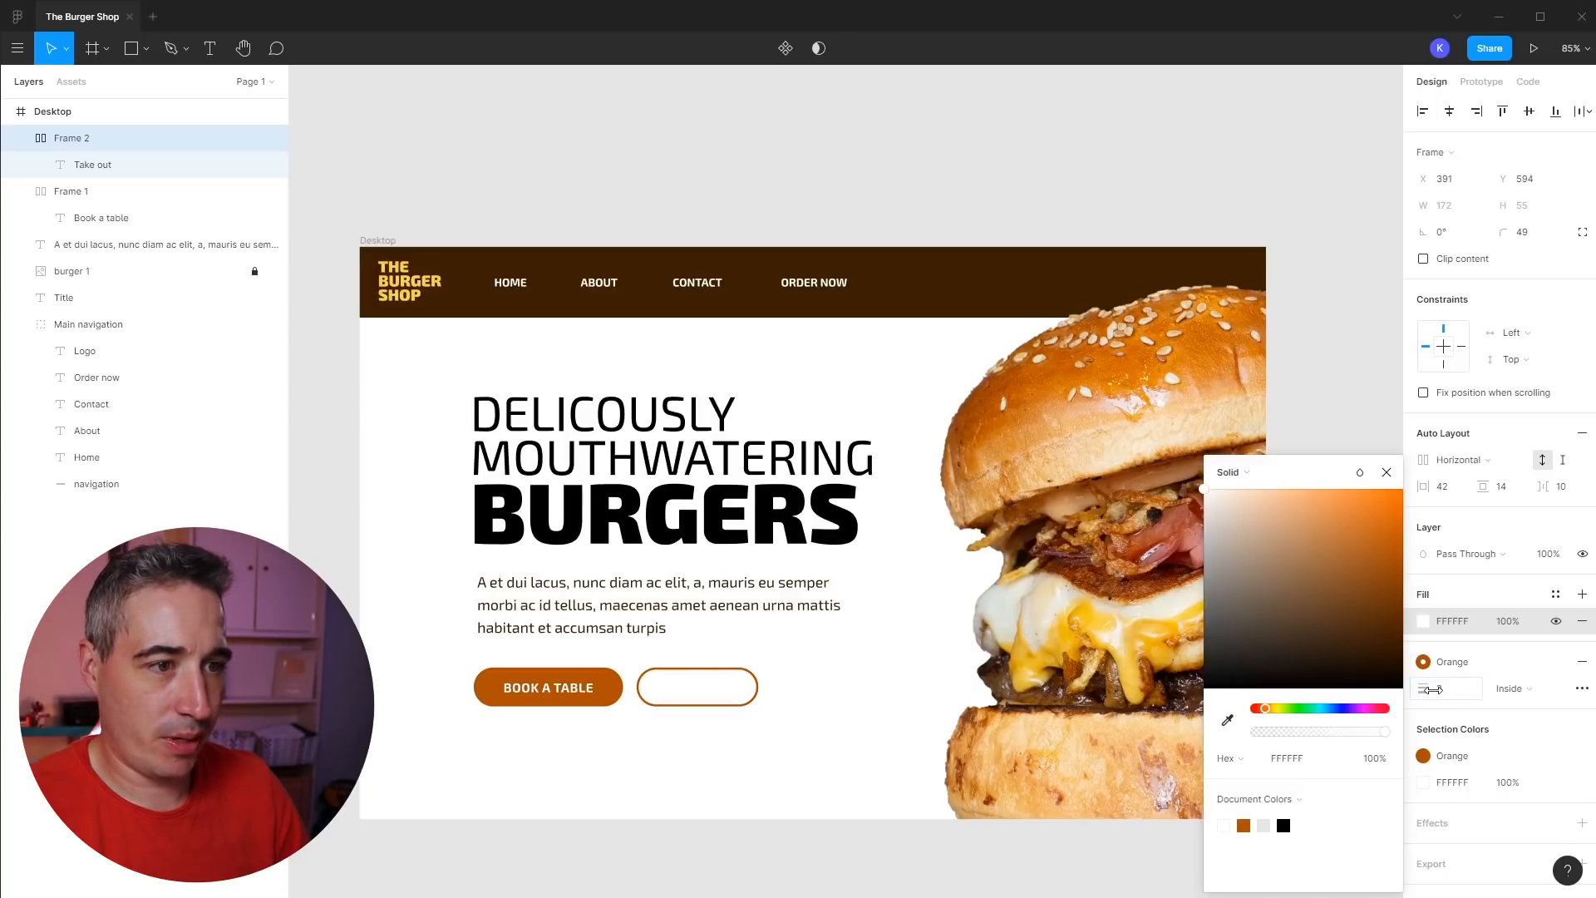
{"action": "double_click", "coordinate": [727, 698]}
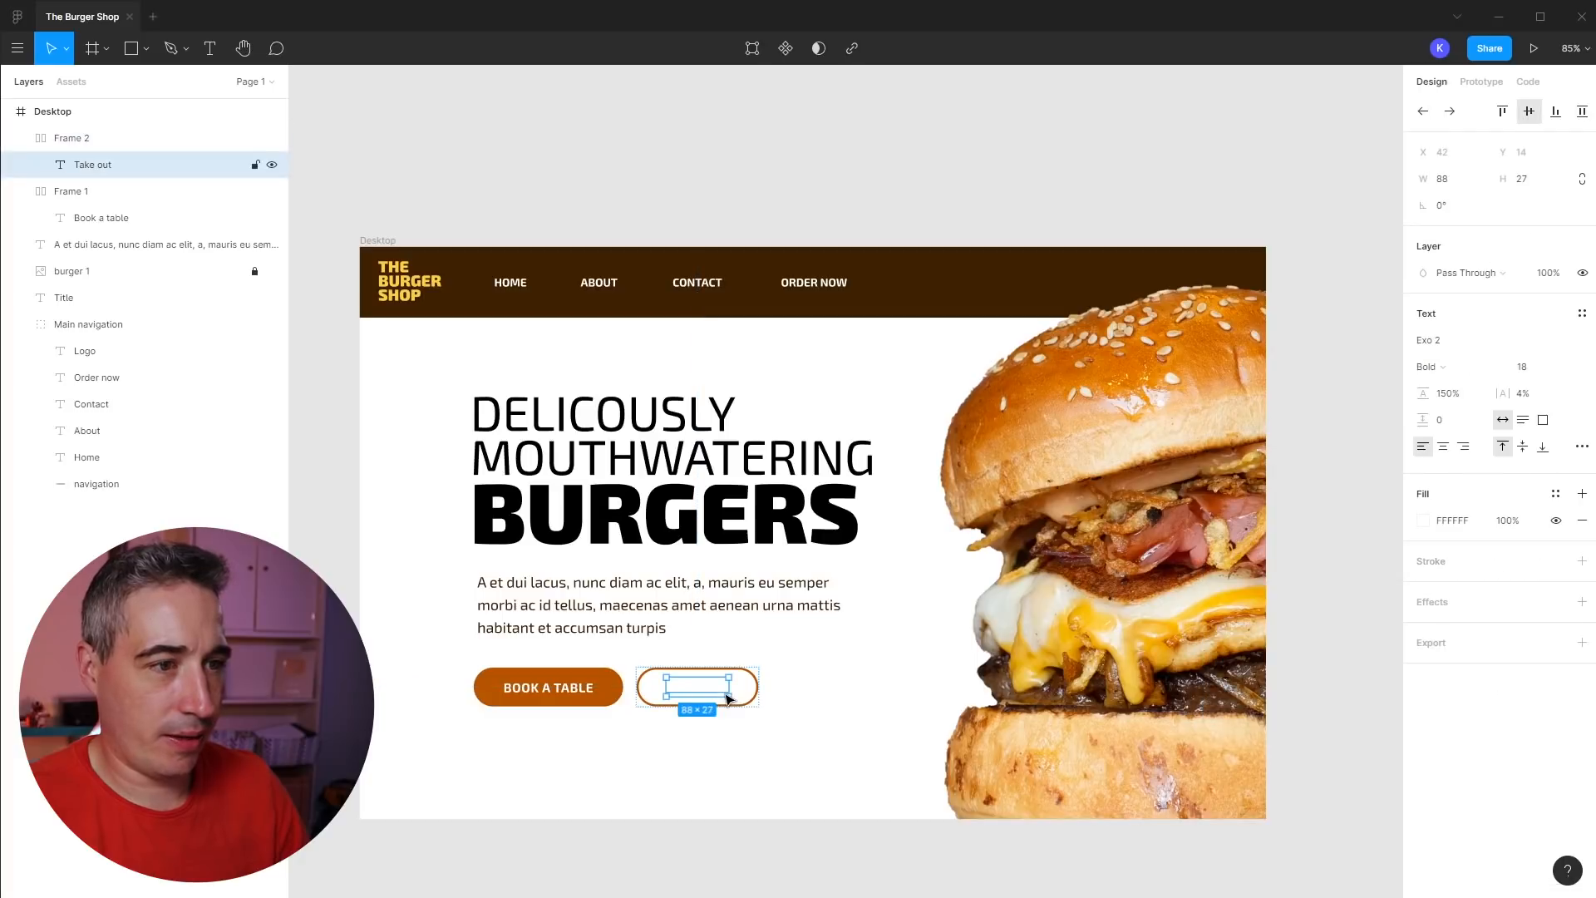
{"action": "left_click", "coordinate": [1424, 521]}
{"action": "left_click", "coordinate": [1553, 494]}
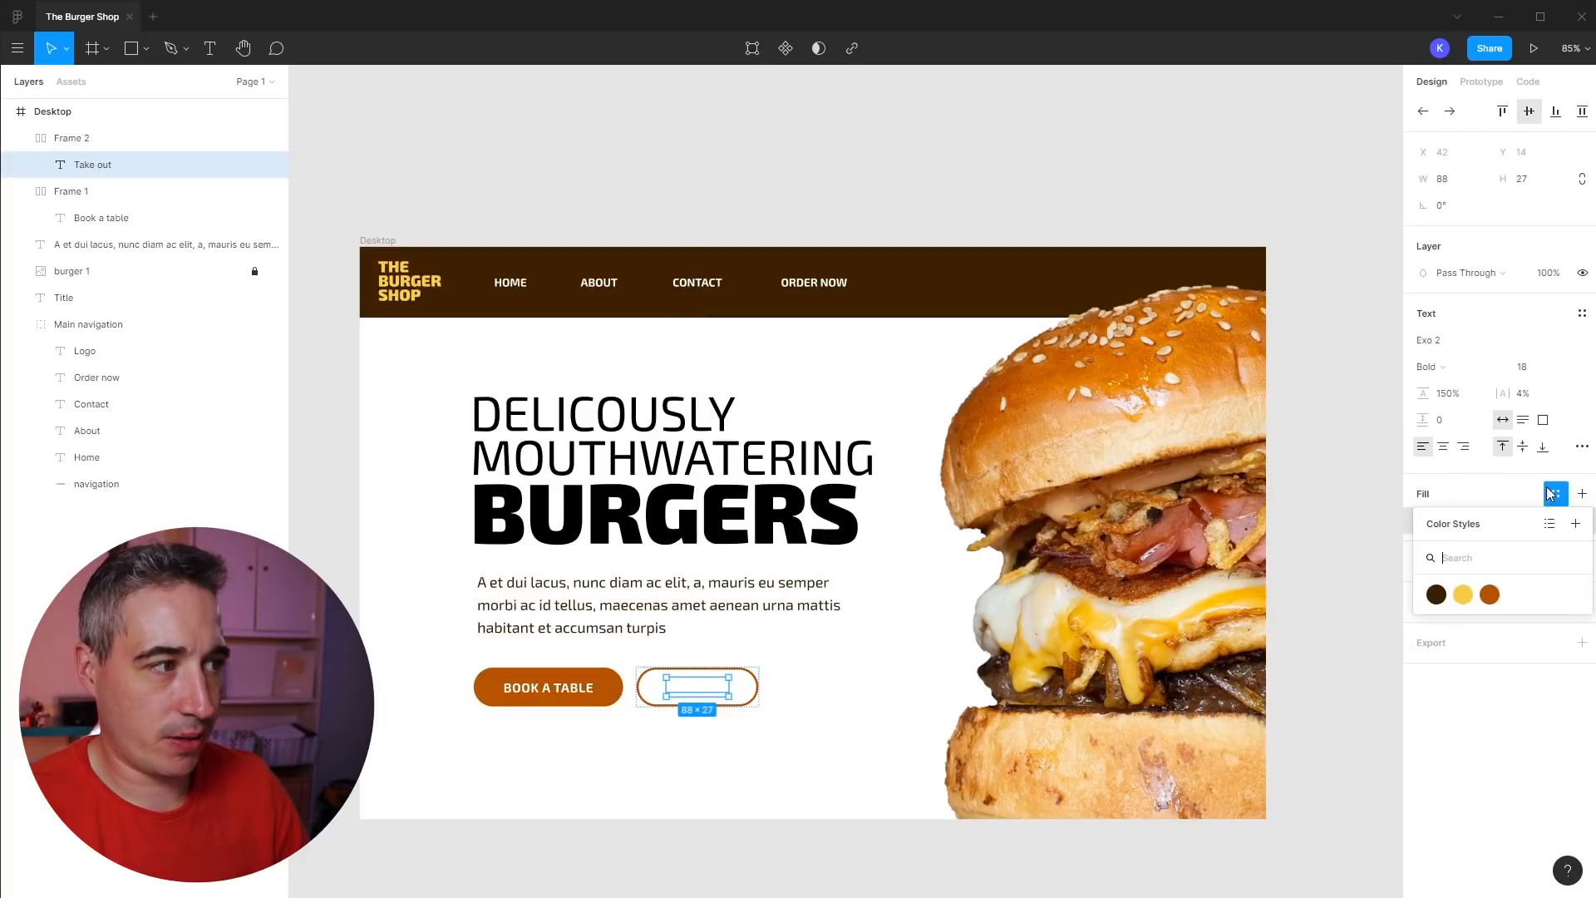
{"action": "left_click", "coordinate": [1489, 596]}
{"action": "left_click", "coordinate": [746, 781]}
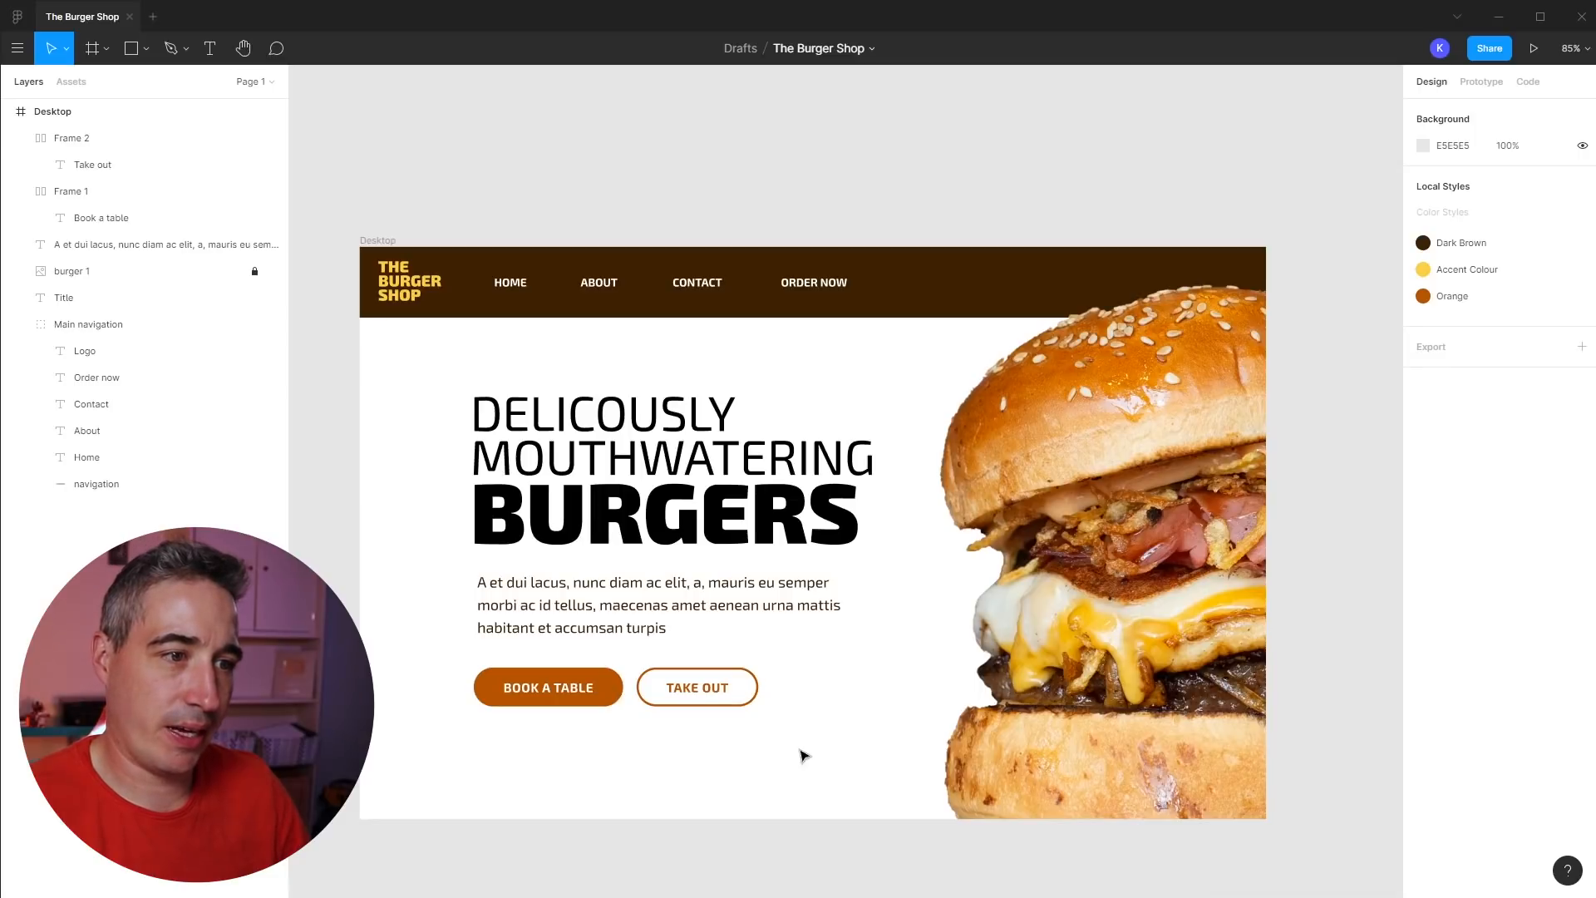
- Set the Take out button's inside stroke width to 4
{"action": "left_click", "coordinate": [731, 694]}
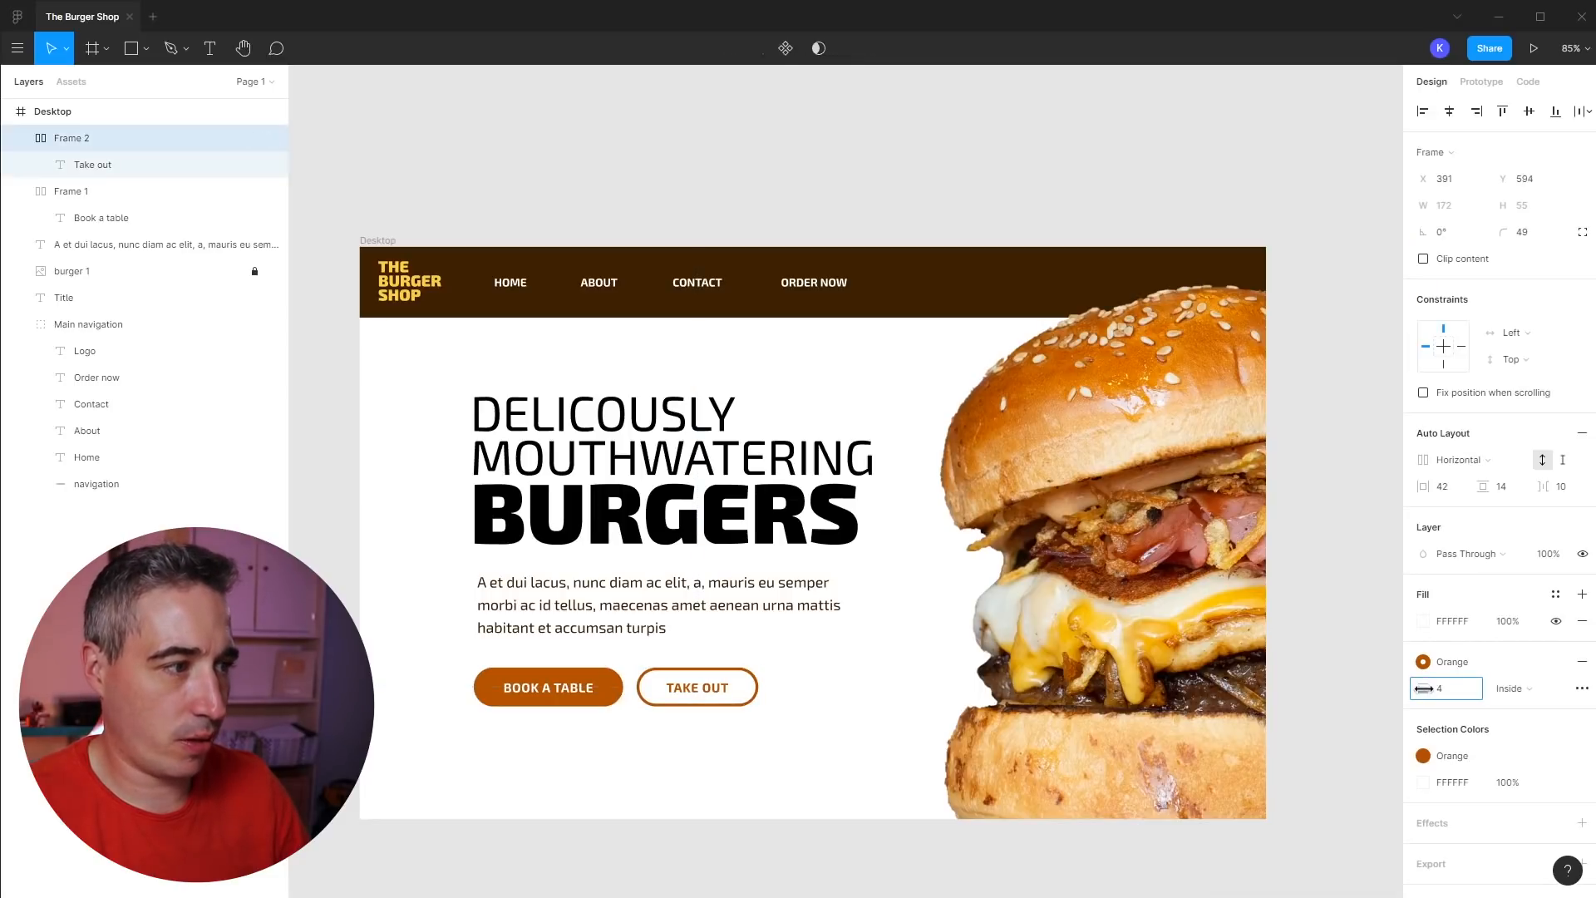
{"action": "left_click", "coordinate": [844, 754]}
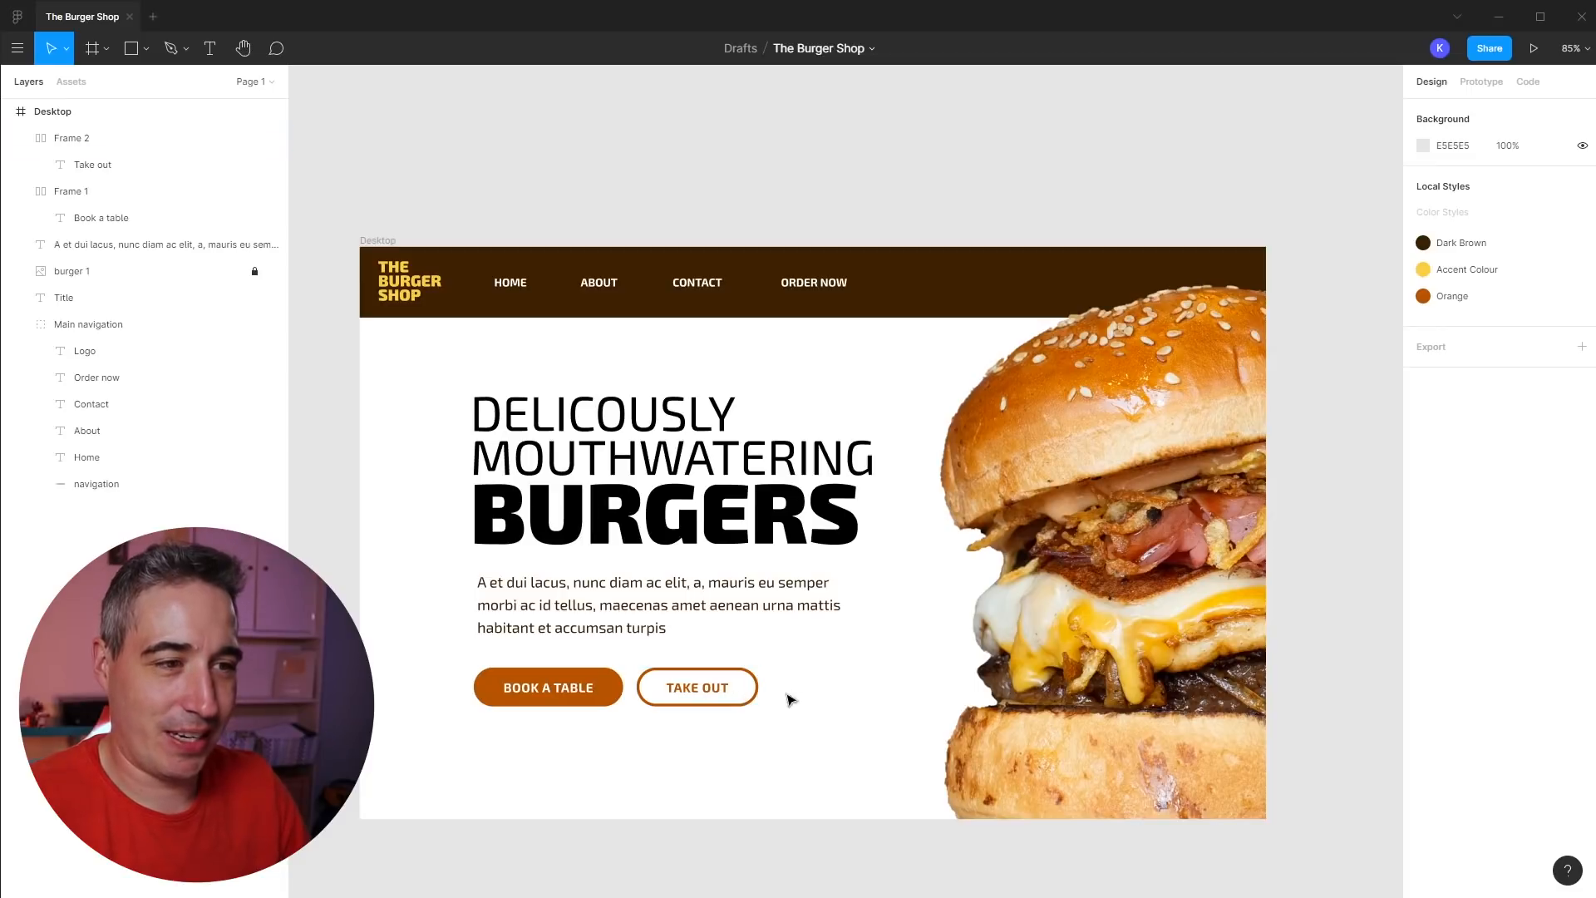
{"action": "left_click", "coordinate": [617, 702]}
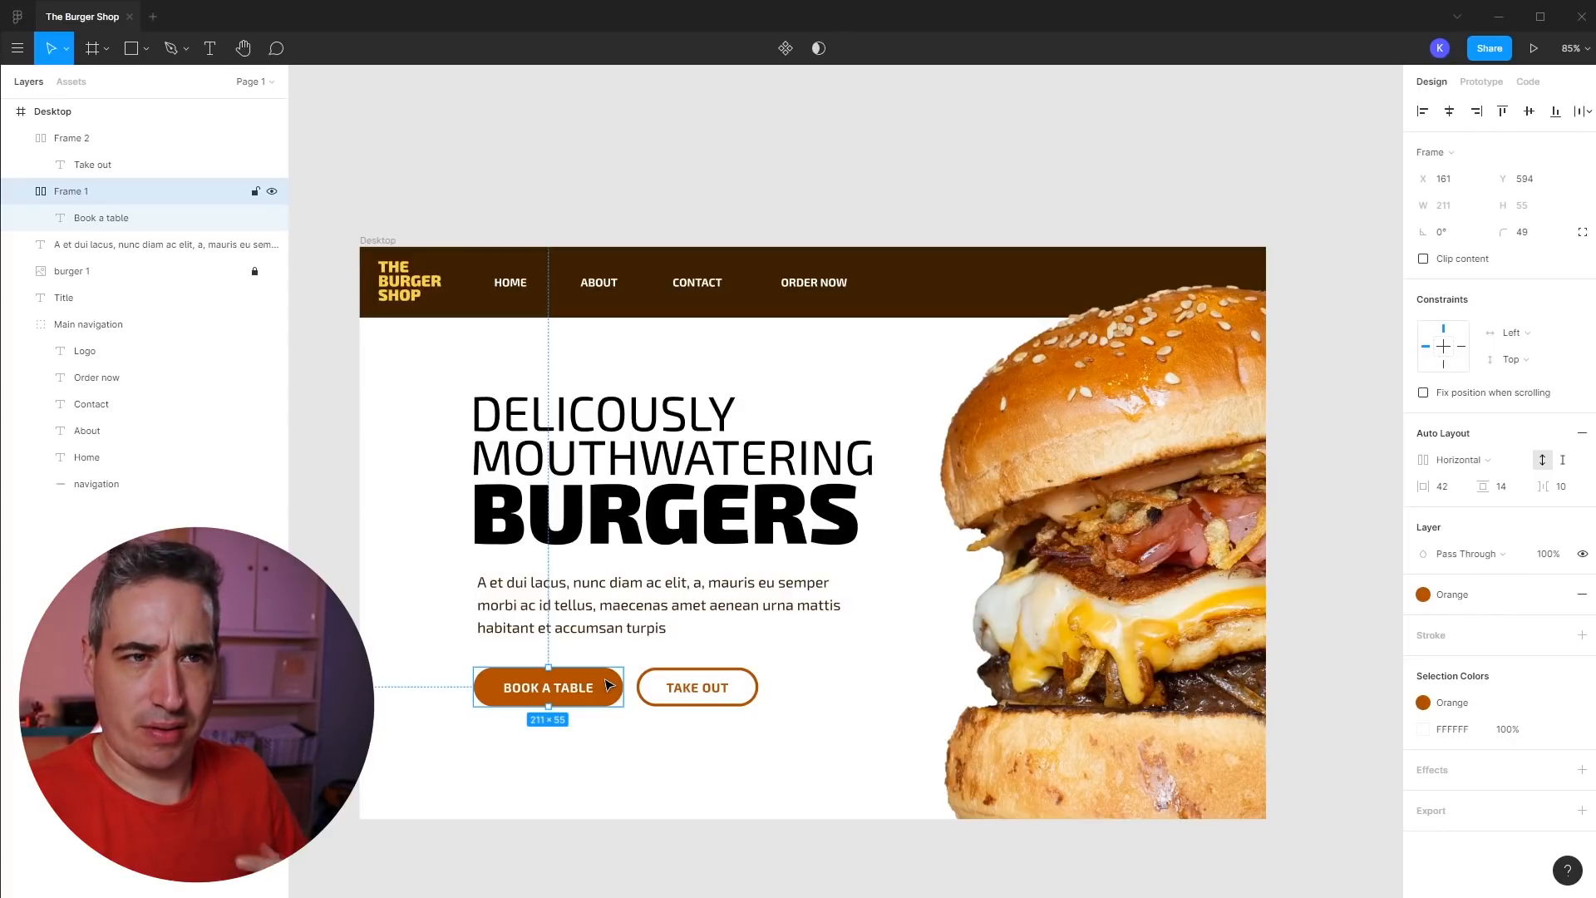
{"action": "left_click", "coordinate": [395, 539]}
- Extend the lower edge of the title's text box to a height of 224 so it encloses the word BURGERS
{"action": "left_click", "coordinate": [721, 496]}
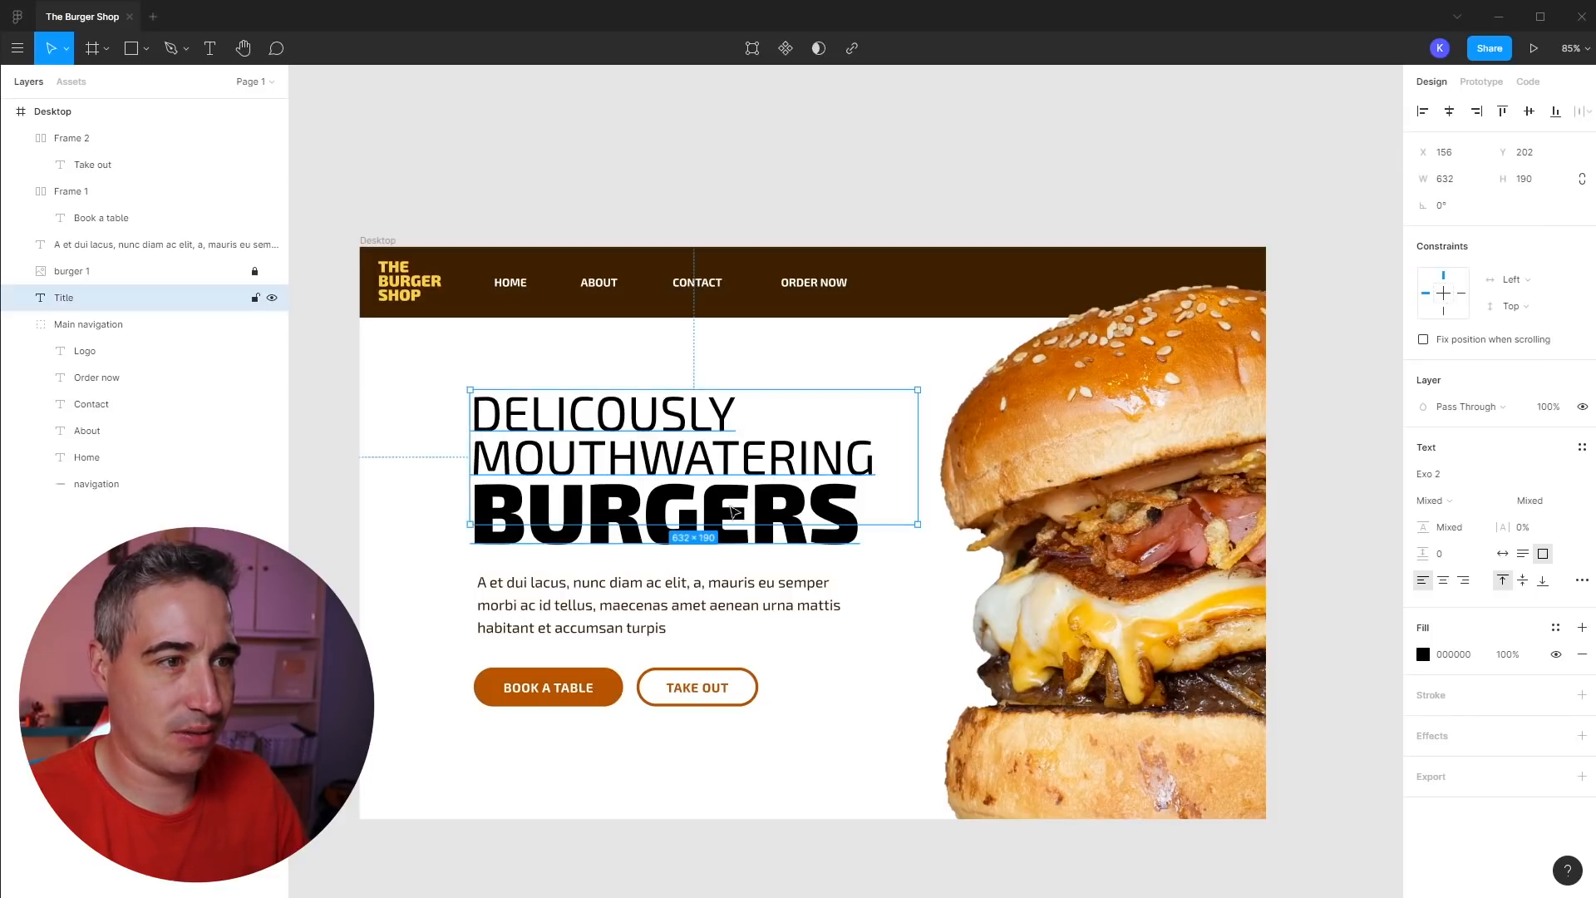
{"action": "left_click_drag", "start_coordinate": [674, 525], "coordinate": [674, 549]}
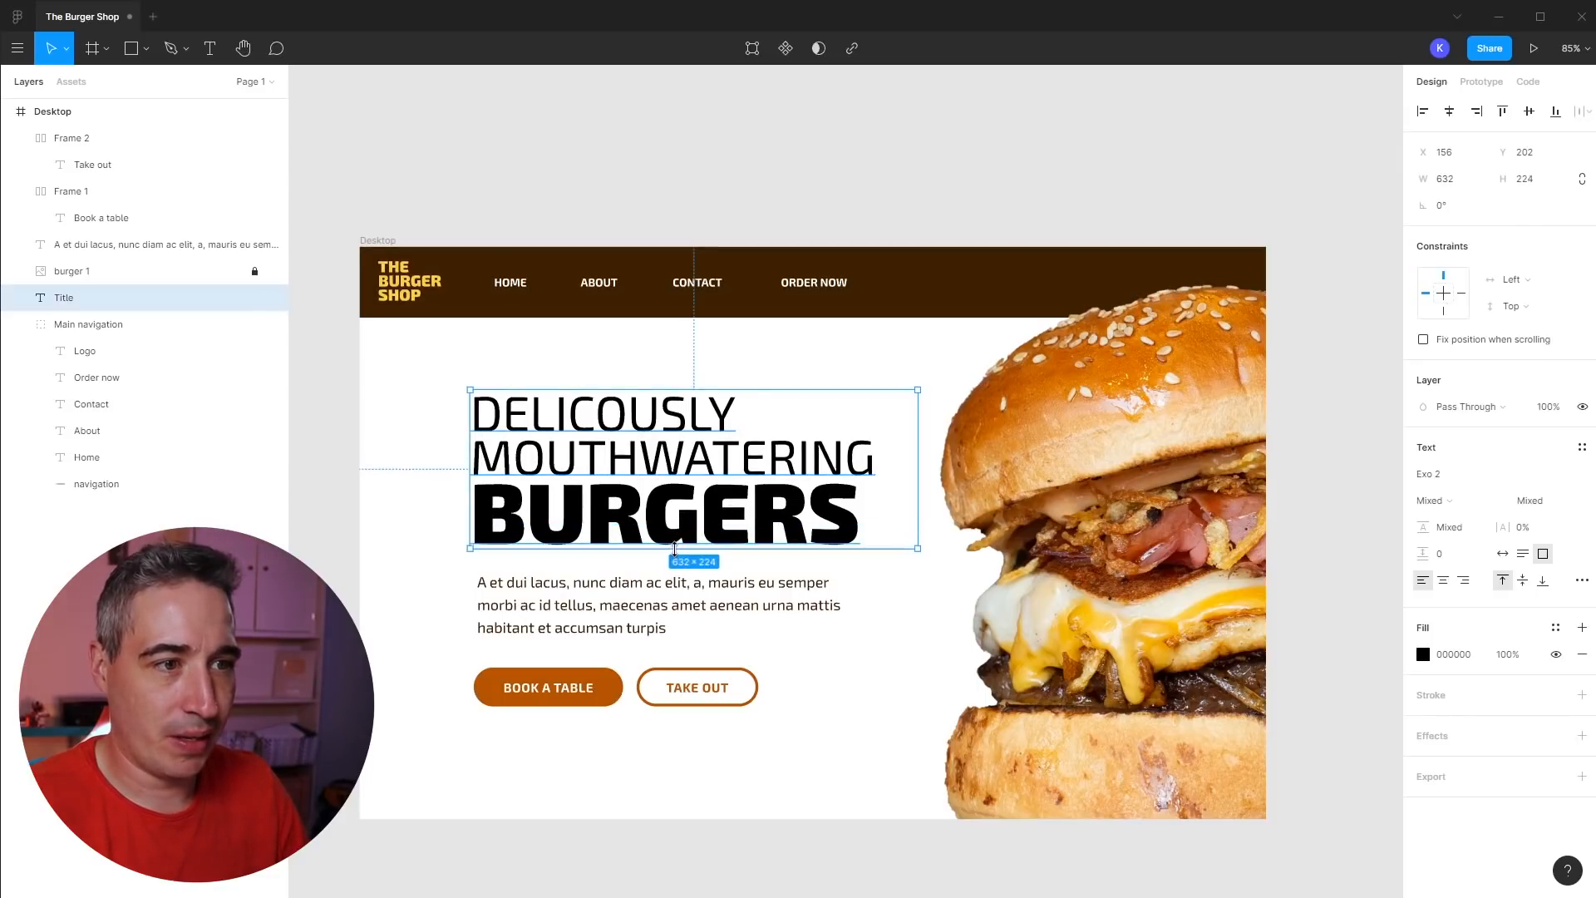
{"action": "left_click", "coordinate": [411, 538]}
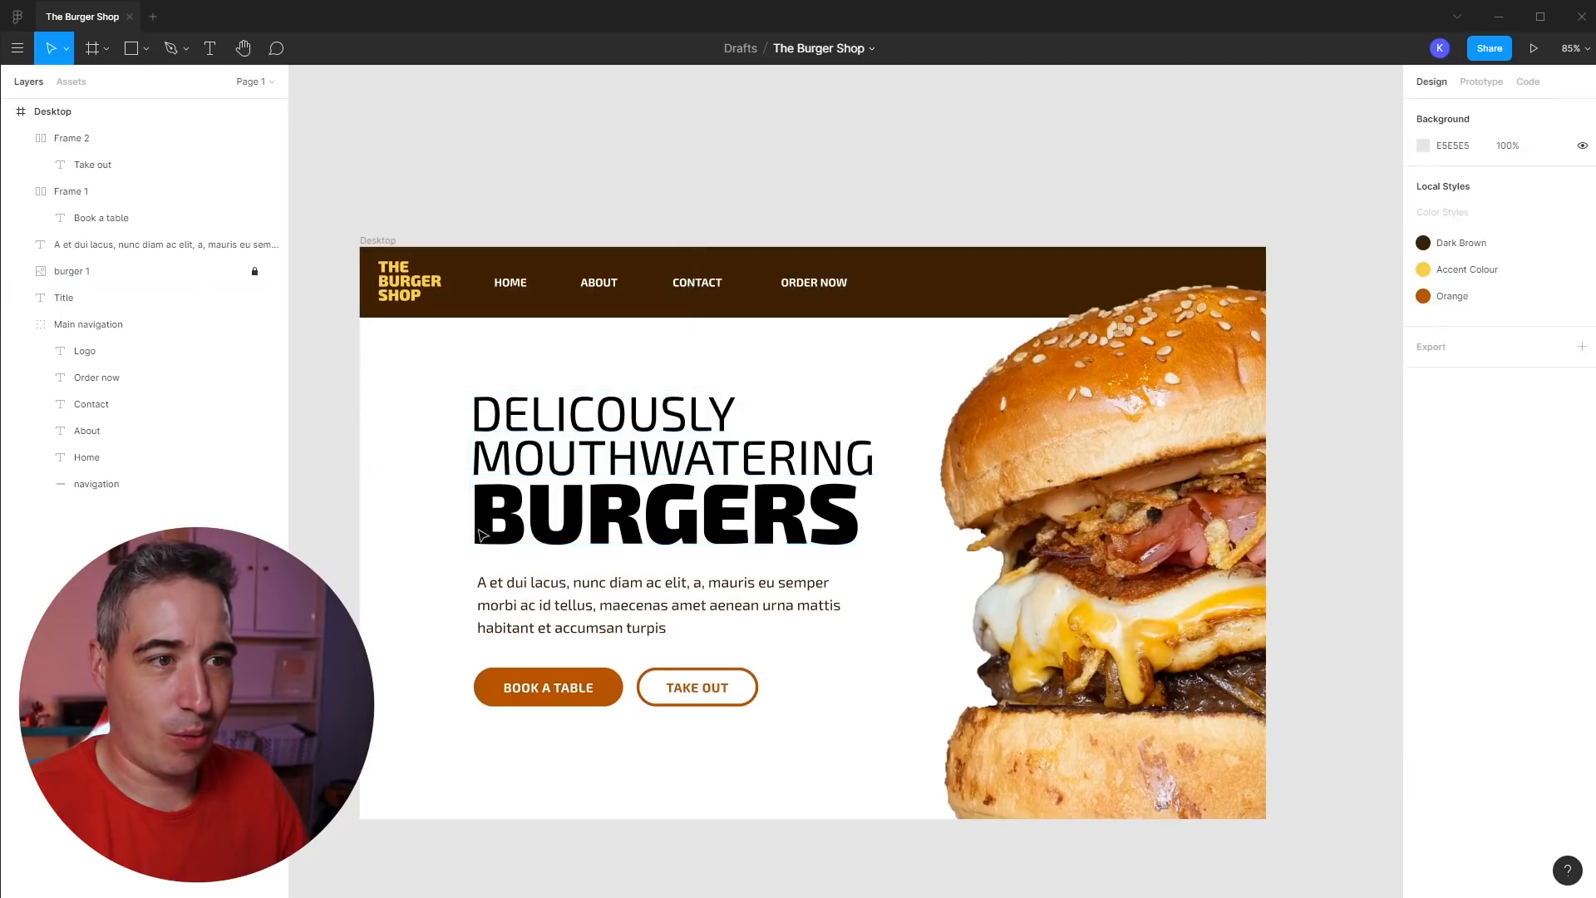
{"action": "left_click", "coordinate": [623, 526]}
{"action": "left_click", "coordinate": [625, 580]}
{"action": "left_click", "coordinate": [617, 542]}
{"action": "left_click_drag", "start_coordinate": [616, 542], "coordinate": [616, 545]}
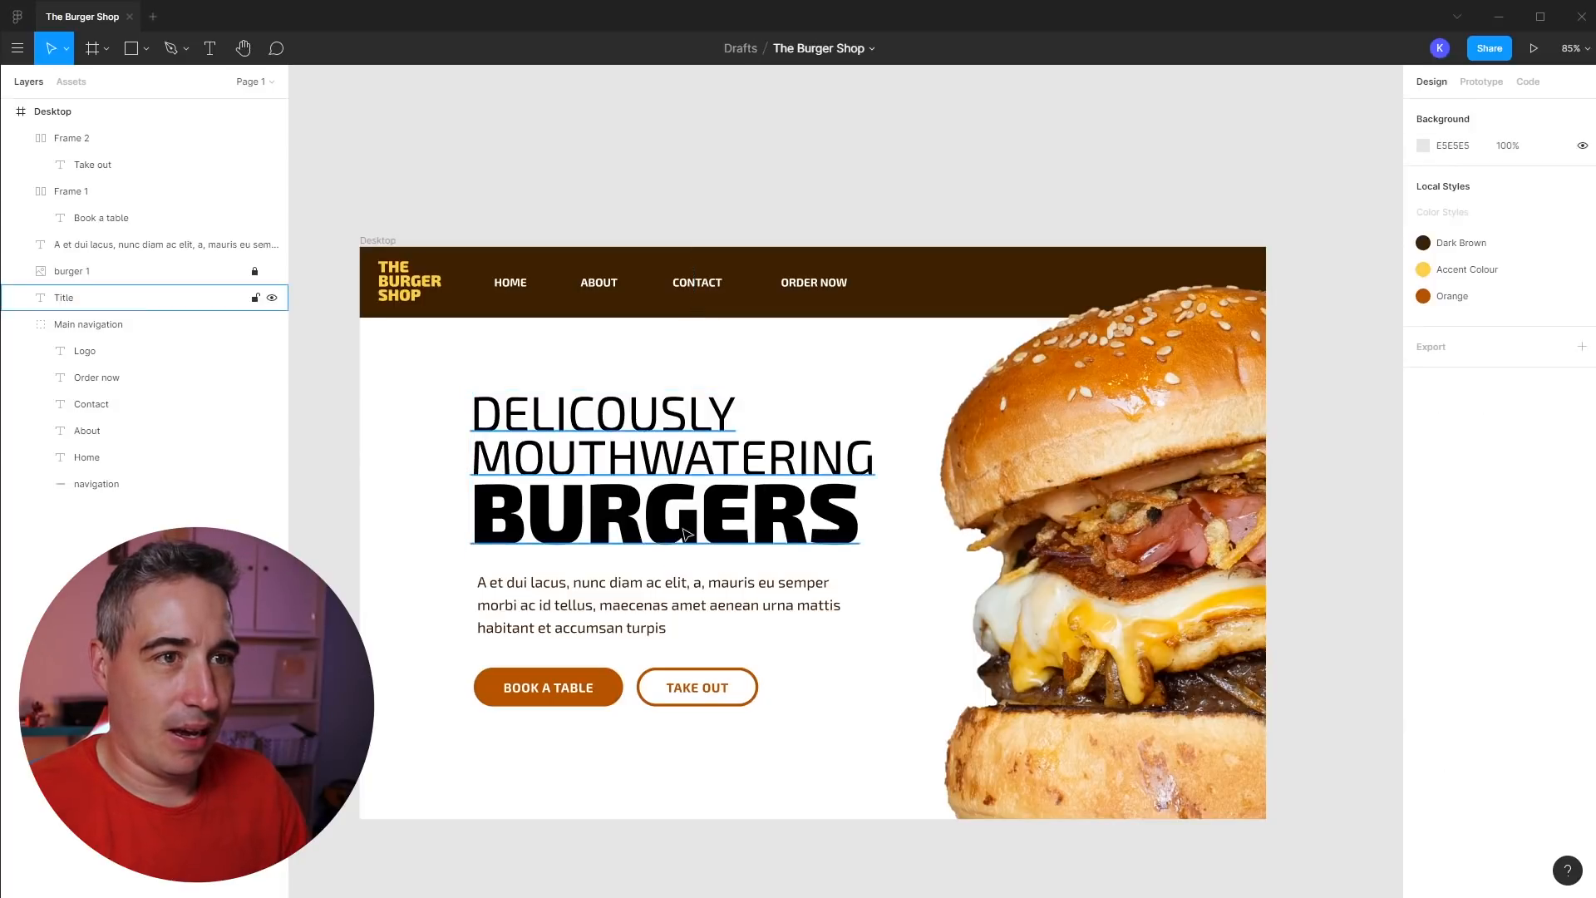
- Apply the Accent Colour style to the word BURGERS in the title
{"action": "double_click", "coordinate": [813, 532]}
{"action": "double_click", "coordinate": [823, 530]}
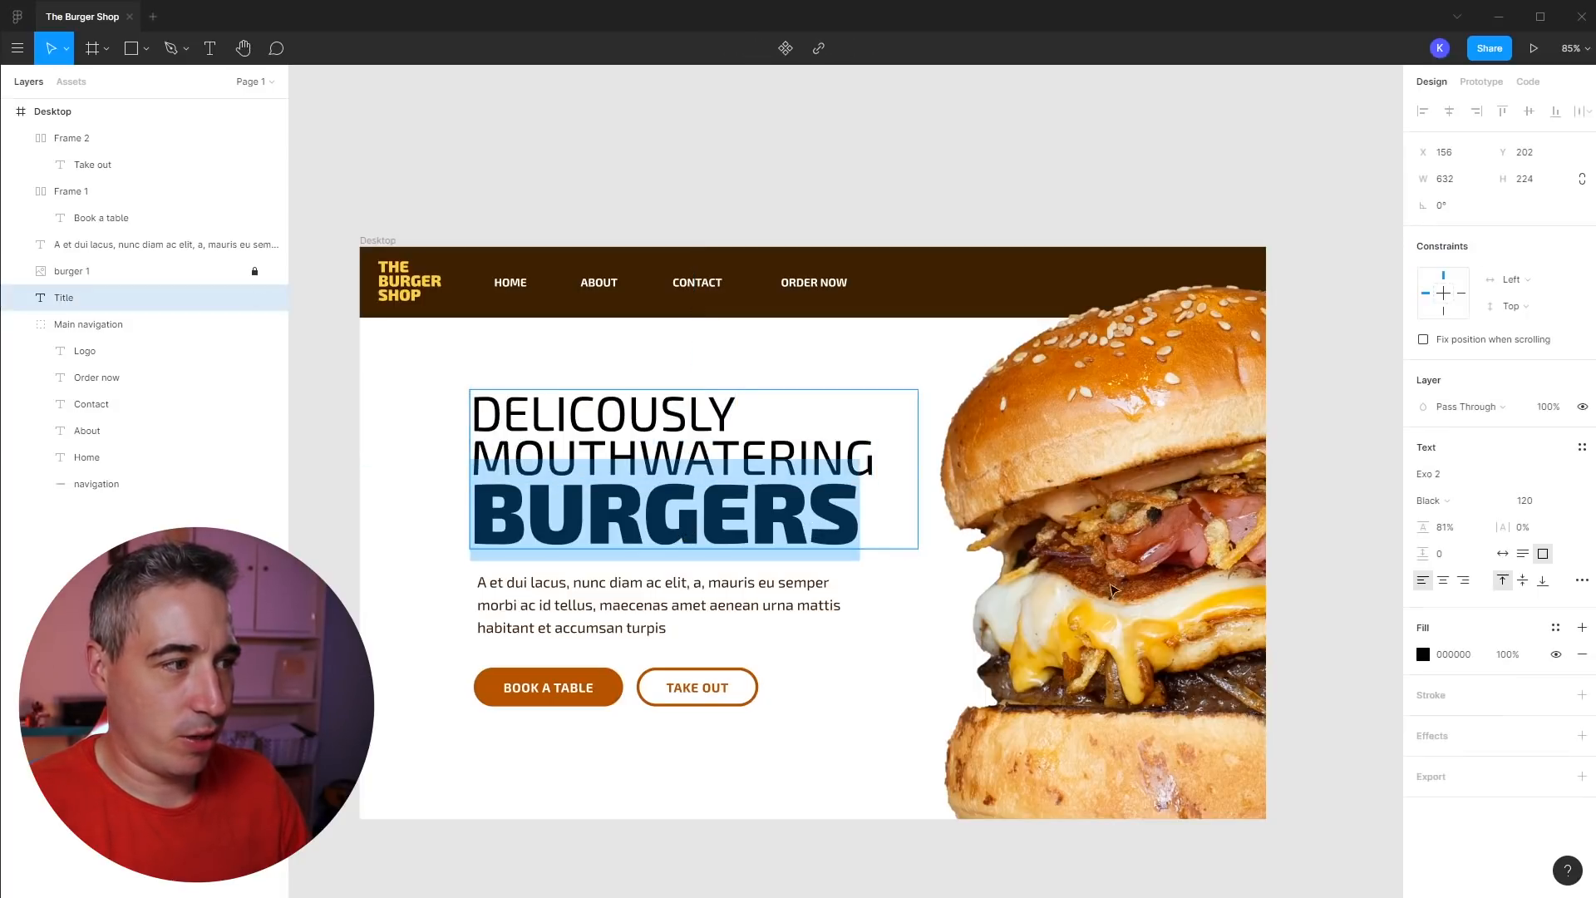
{"action": "left_click", "coordinate": [1423, 654]}
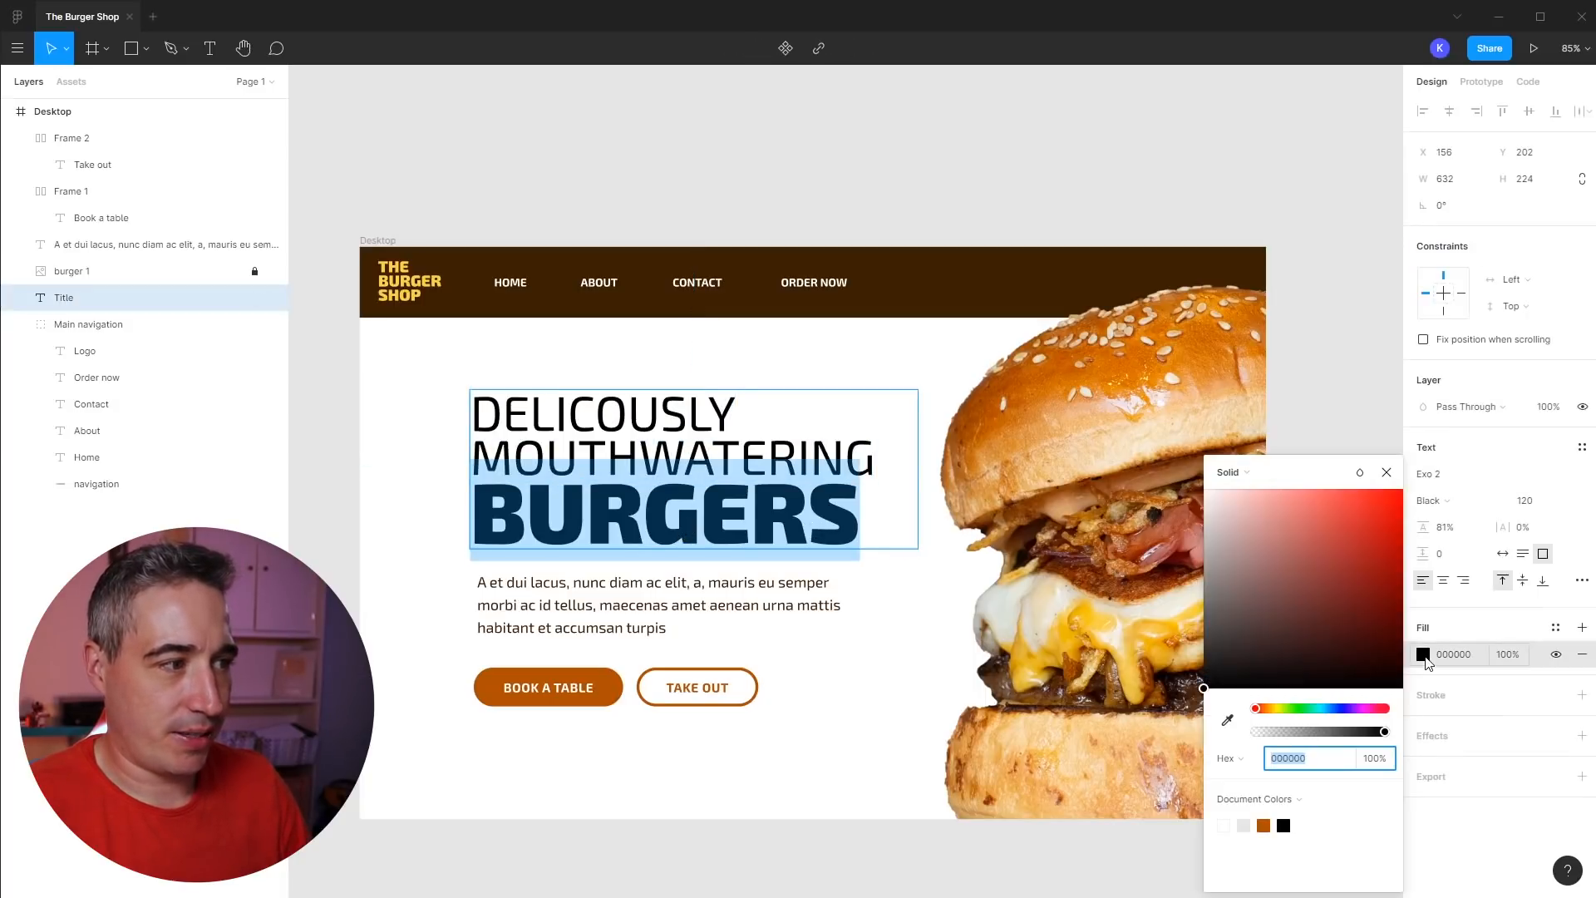
{"action": "left_click", "coordinate": [1554, 634]}
{"action": "left_click", "coordinate": [1465, 731]}
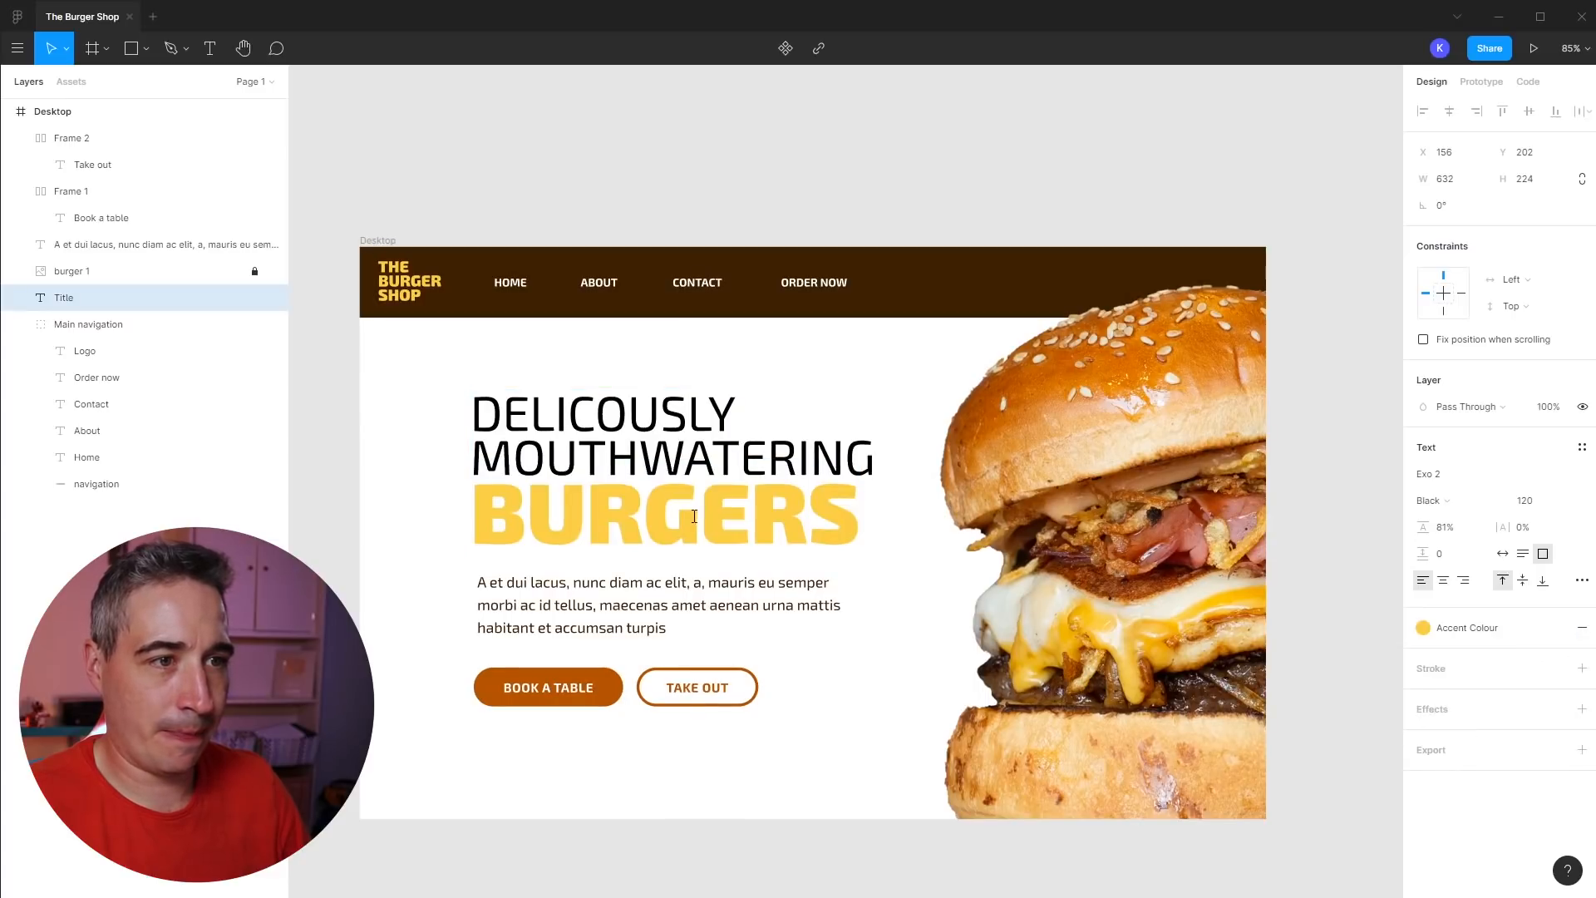
{"action": "key", "text": "Escape"}
- Apply the Dark Brown color style to the title's first two lines, DELICOUSLY MOUTHWATERING
{"action": "double_click", "coordinate": [783, 439]}
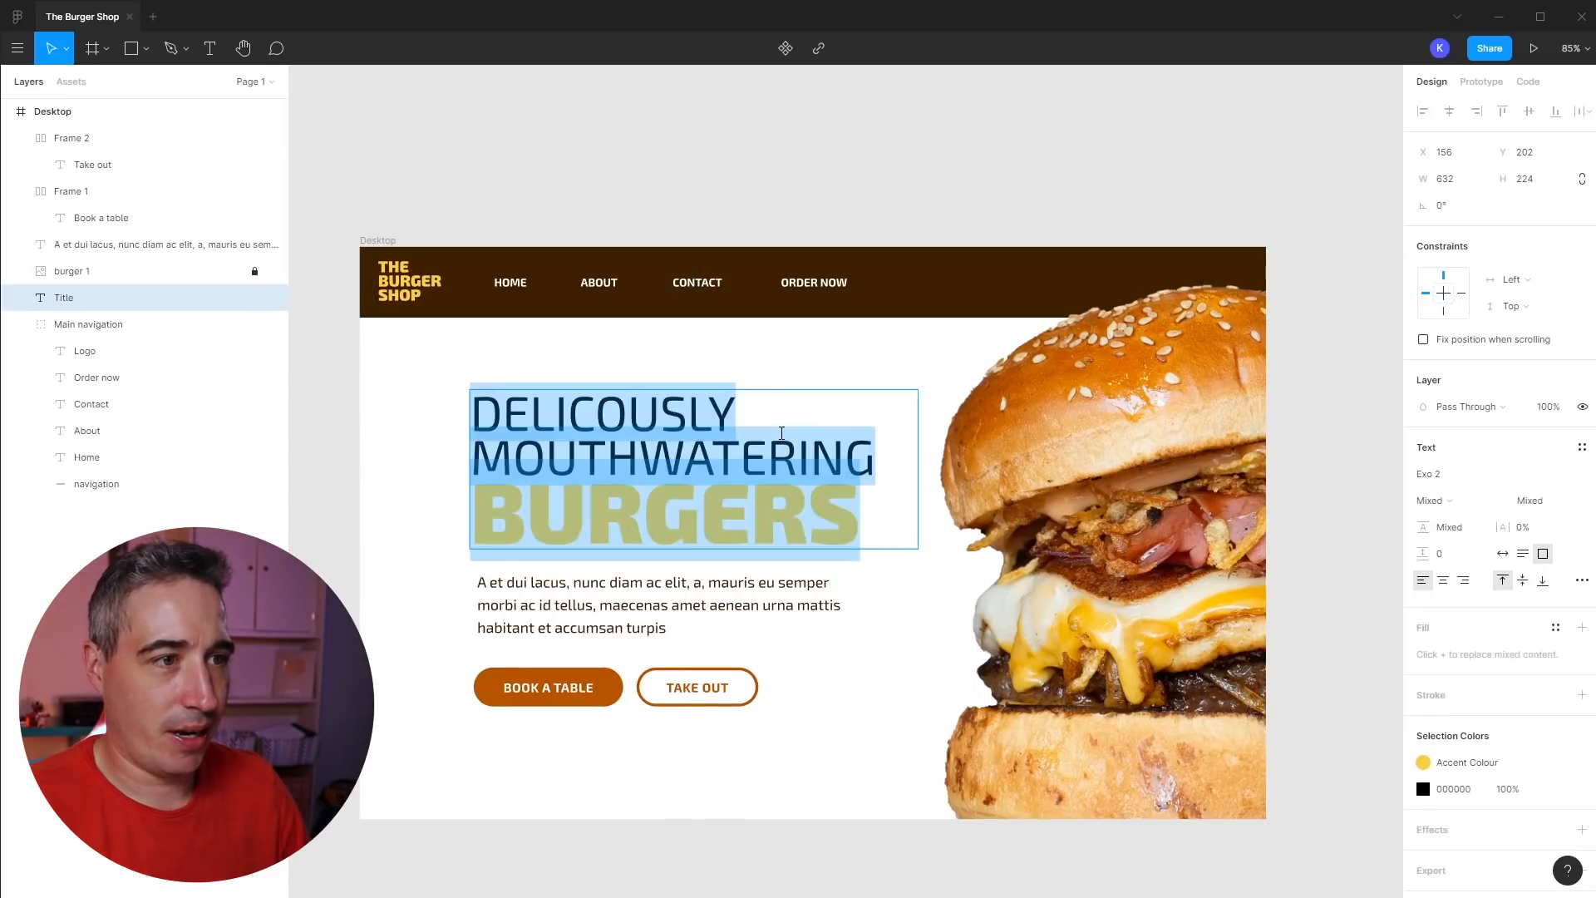
{"action": "left_click", "coordinate": [877, 461]}
{"action": "left_click_drag", "start_coordinate": [877, 460], "coordinate": [250, 403]}
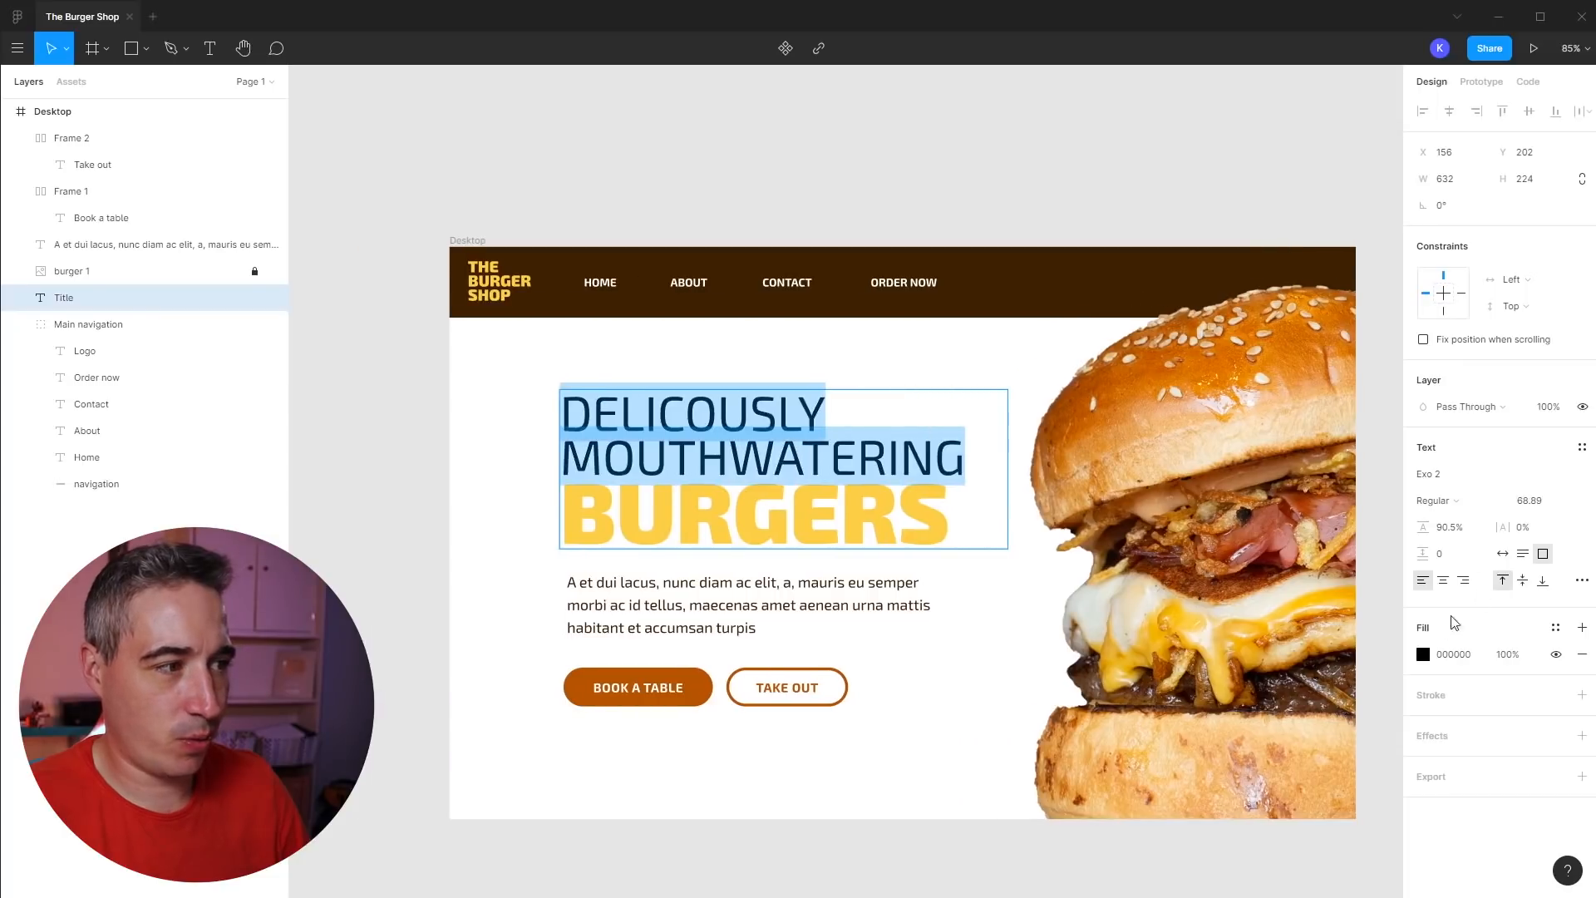
{"action": "left_click", "coordinate": [1554, 629]}
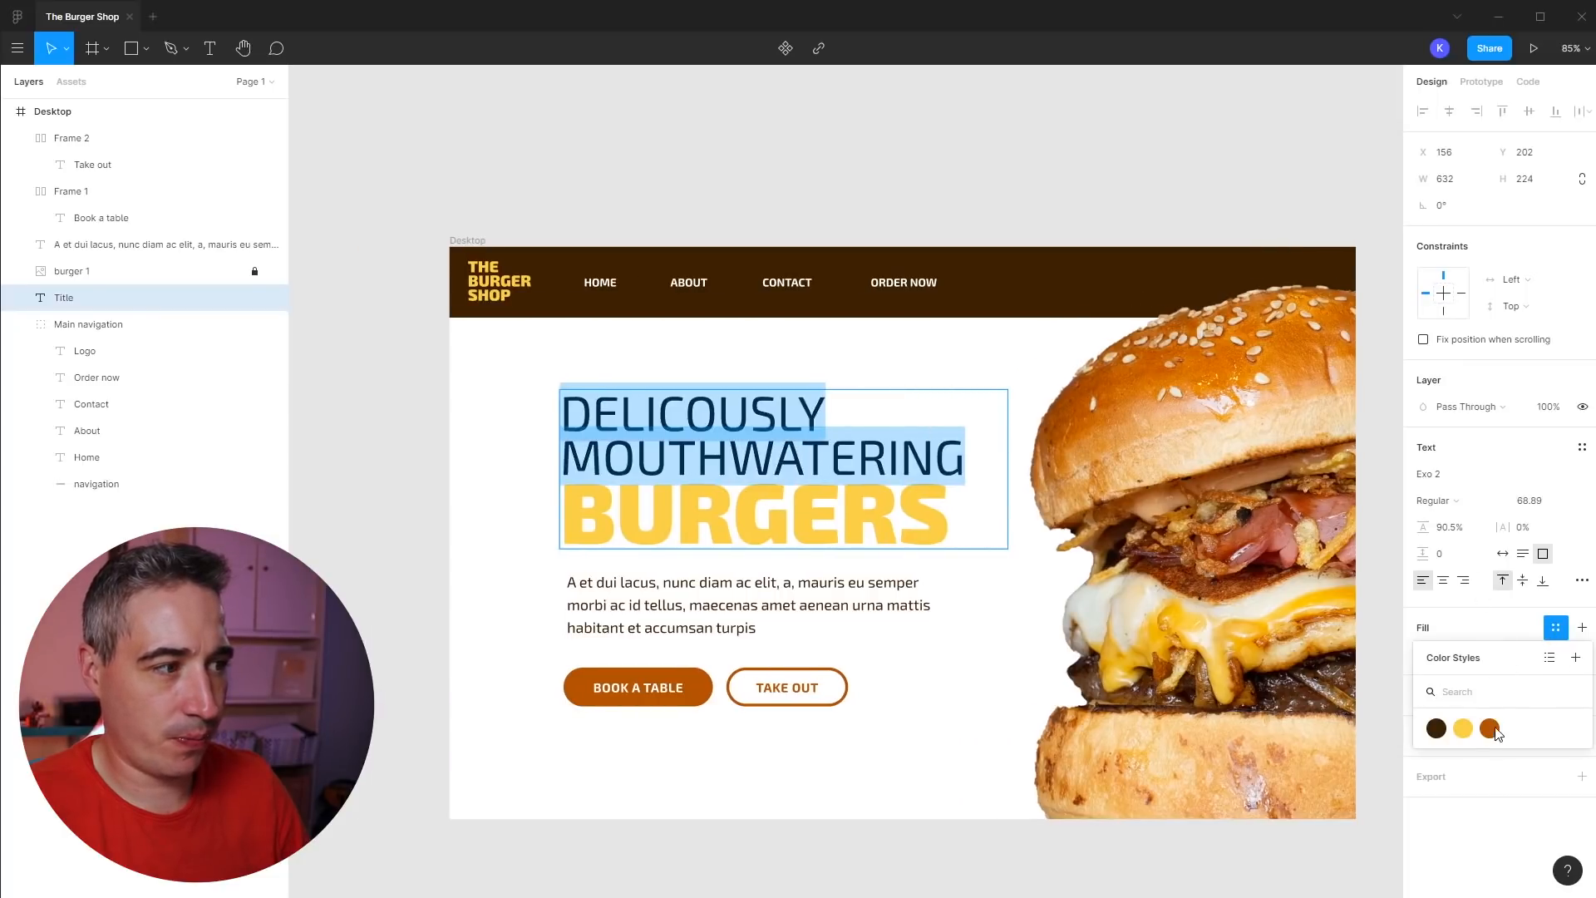
{"action": "left_click", "coordinate": [1436, 729]}
- Try the Orange color style on the title's DELICOUSLY MOUTHWATERING lines
{"action": "left_click", "coordinate": [1452, 631]}
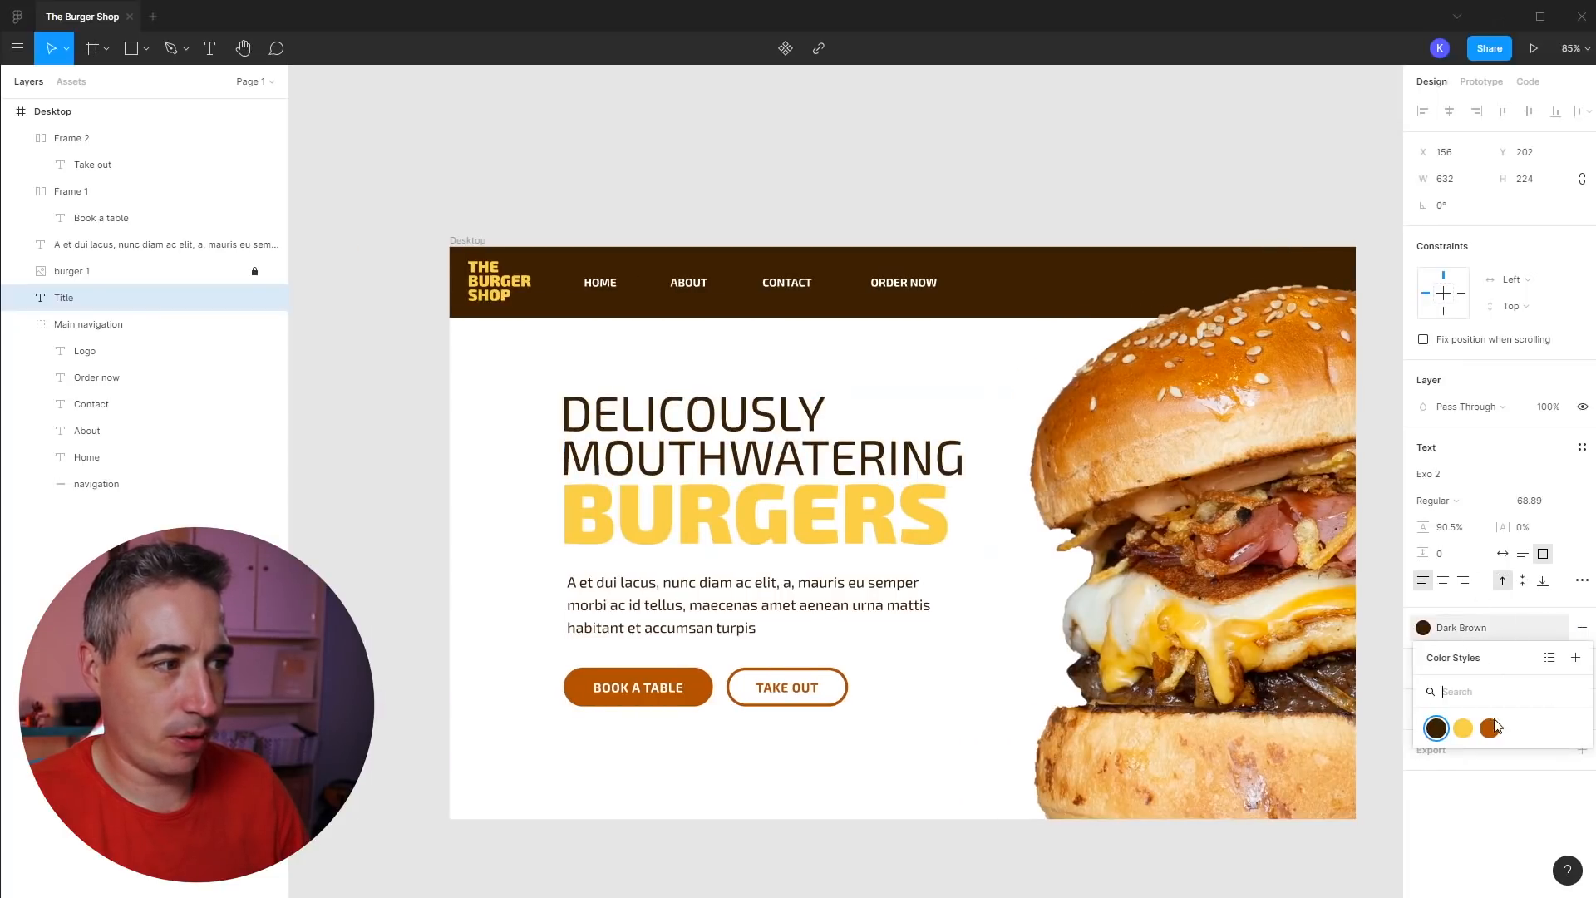
{"action": "left_click", "coordinate": [1489, 728]}
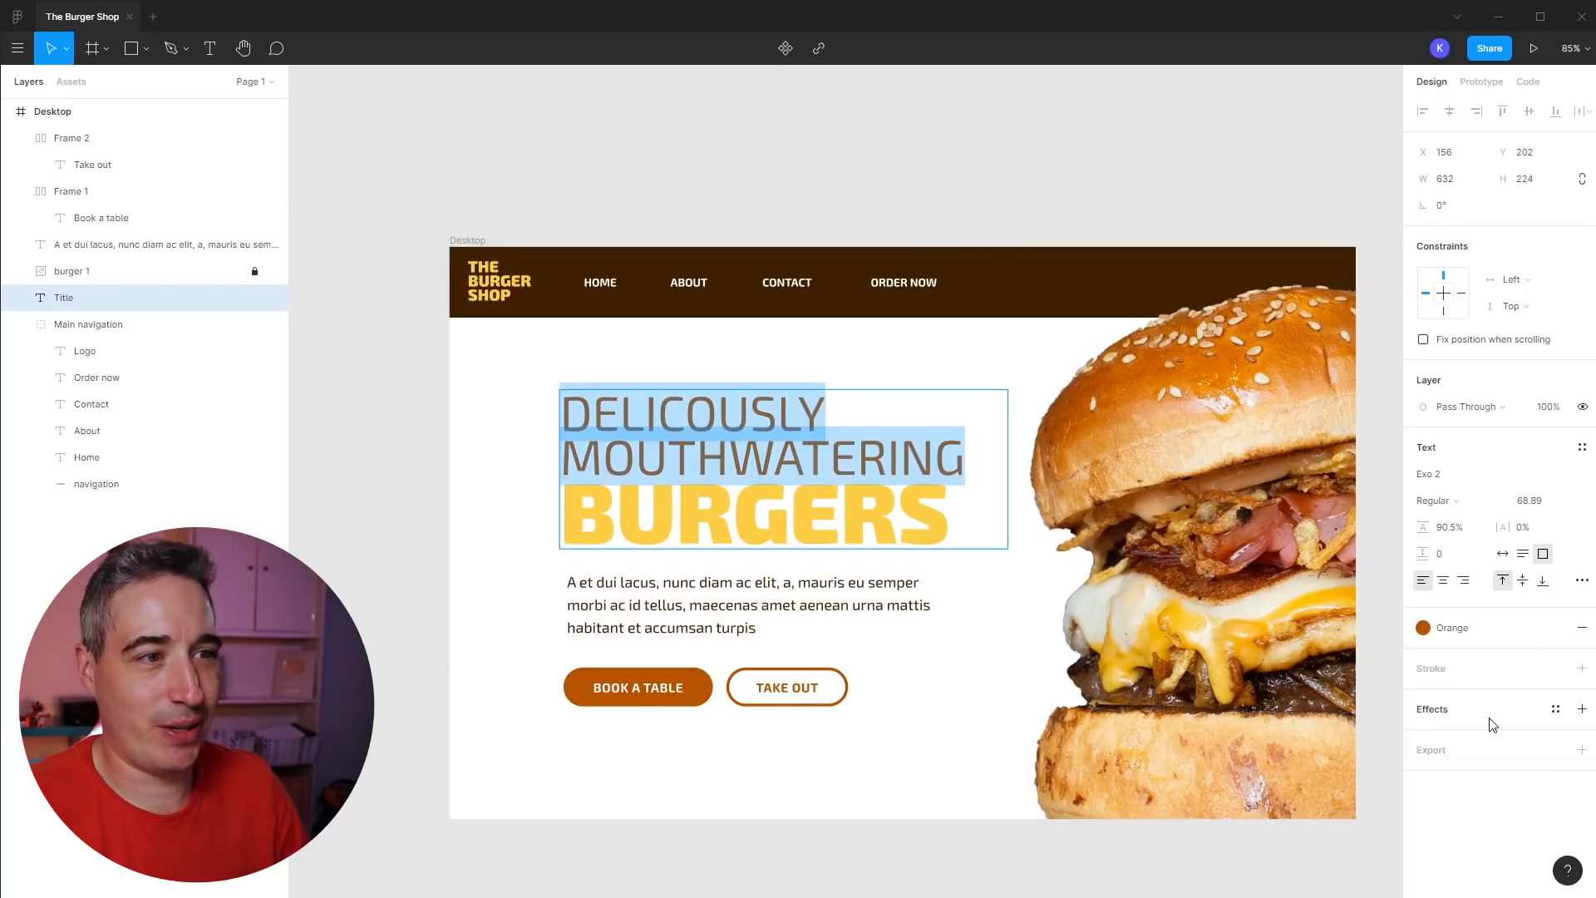
{"action": "left_click", "coordinate": [796, 578]}
{"action": "left_click", "coordinate": [516, 602]}
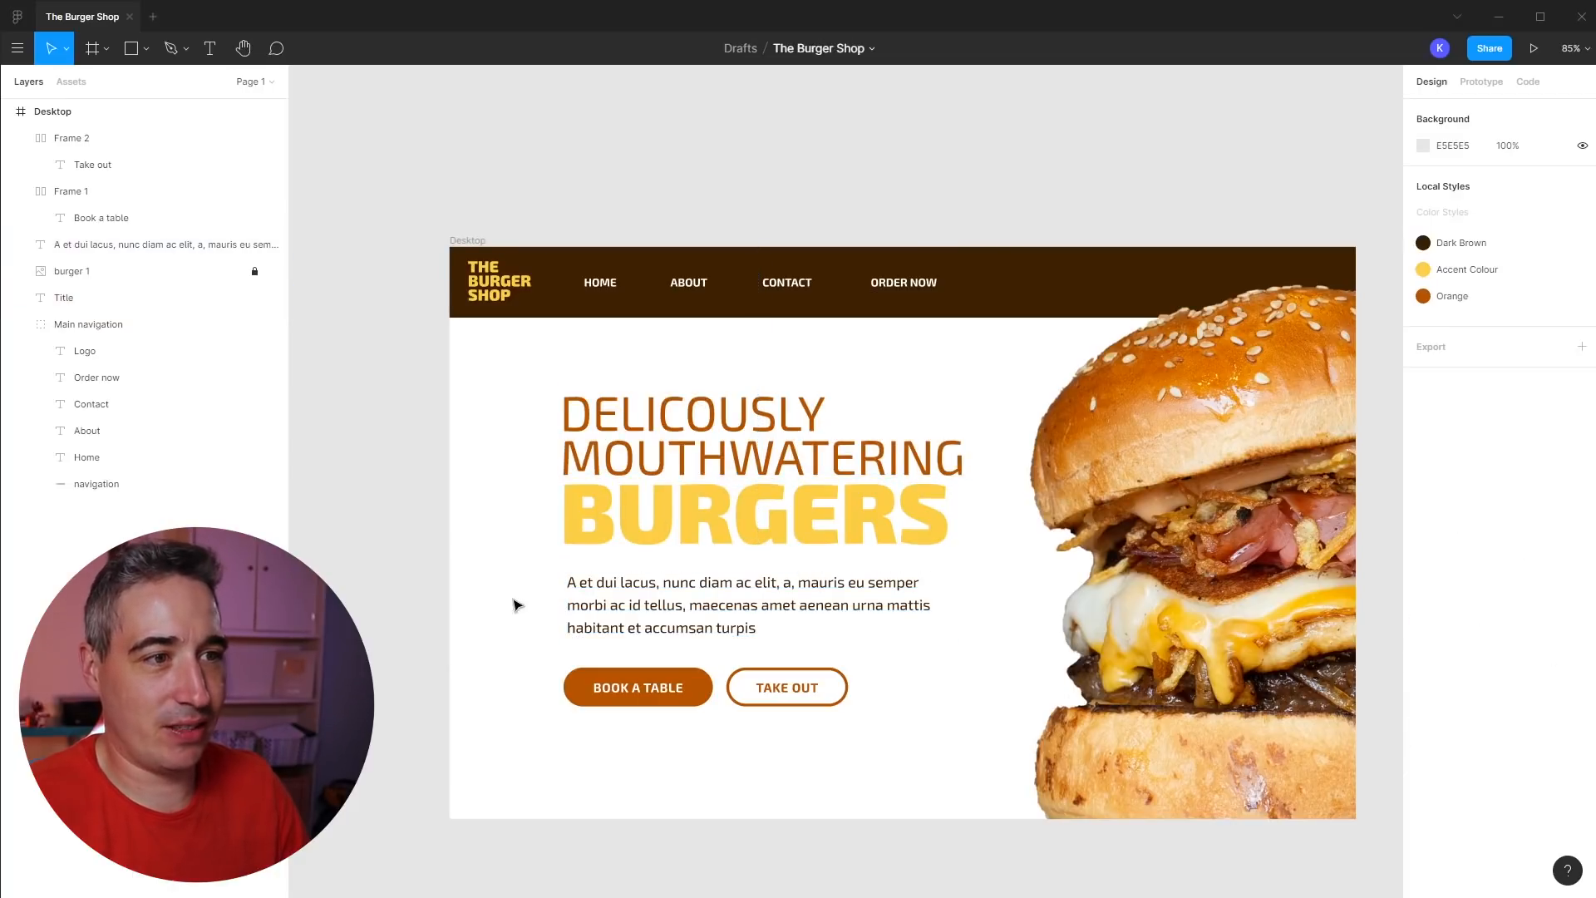
{"action": "left_click_drag", "start_coordinate": [516, 602], "coordinate": [385, 596]}
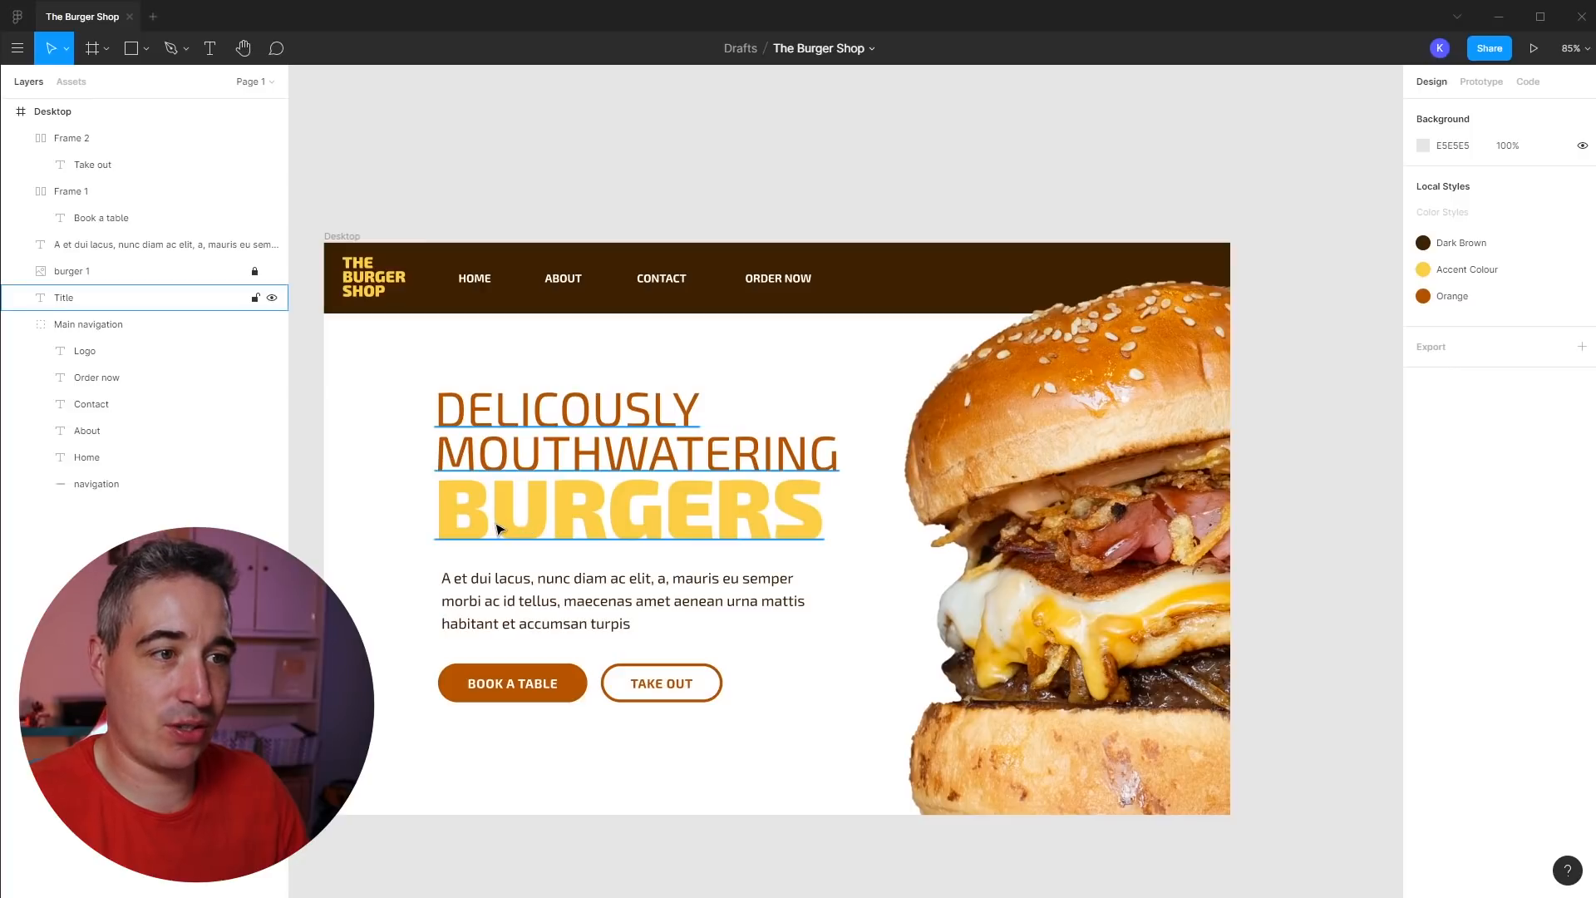
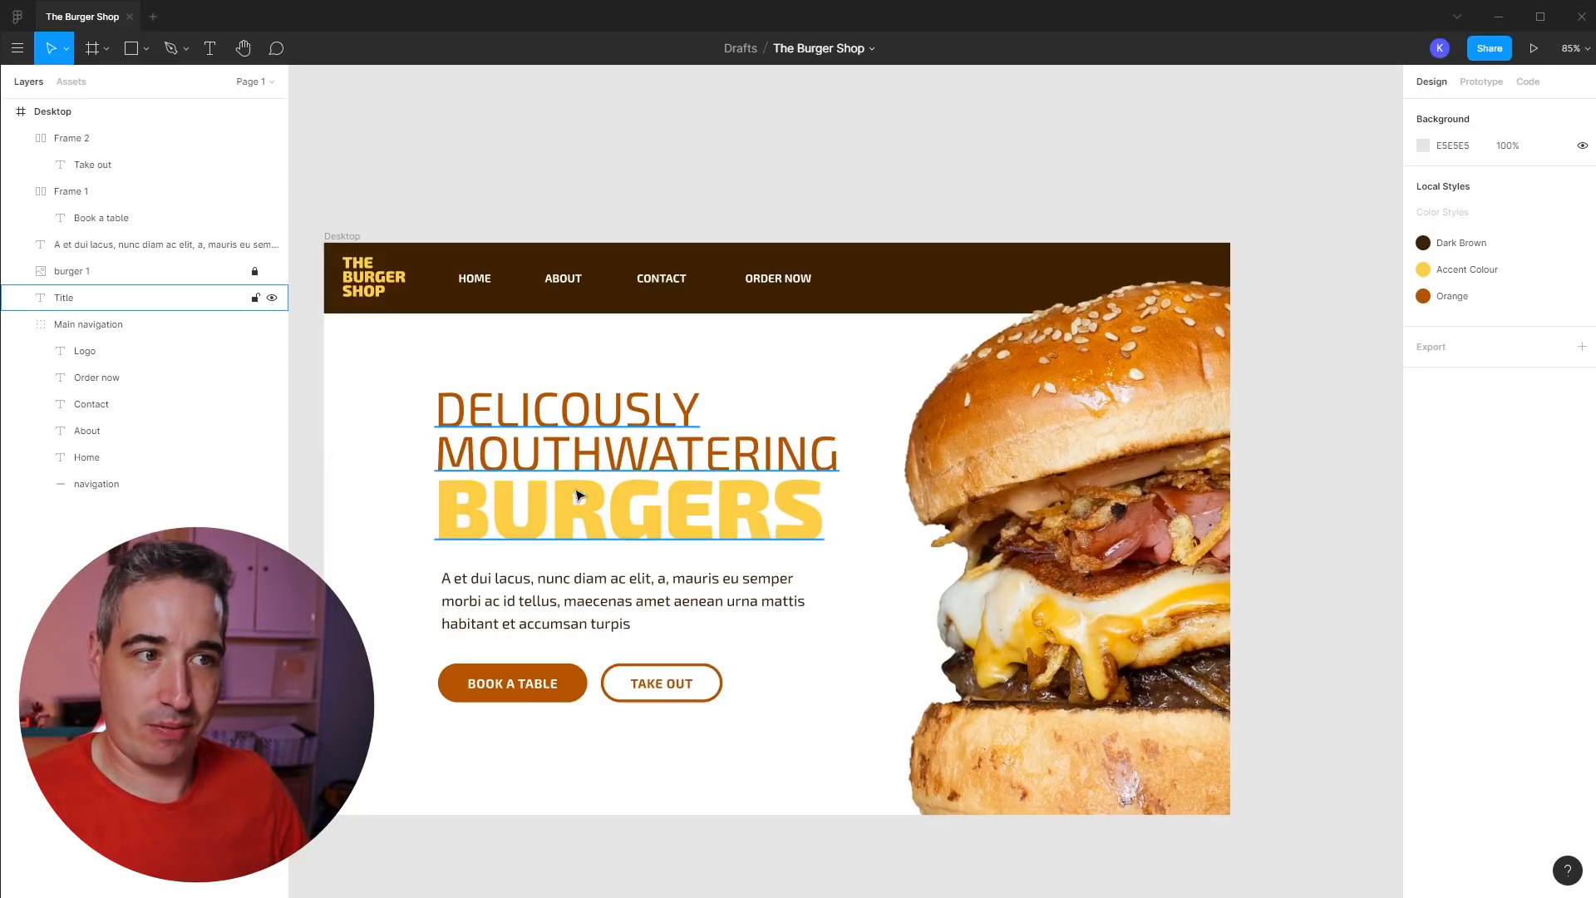
- Switch the DELICOUSLY MOUTHWATERING lines back to the Dark Brown color style
{"action": "double_click", "coordinate": [558, 467]}
{"action": "left_click", "coordinate": [558, 467]}
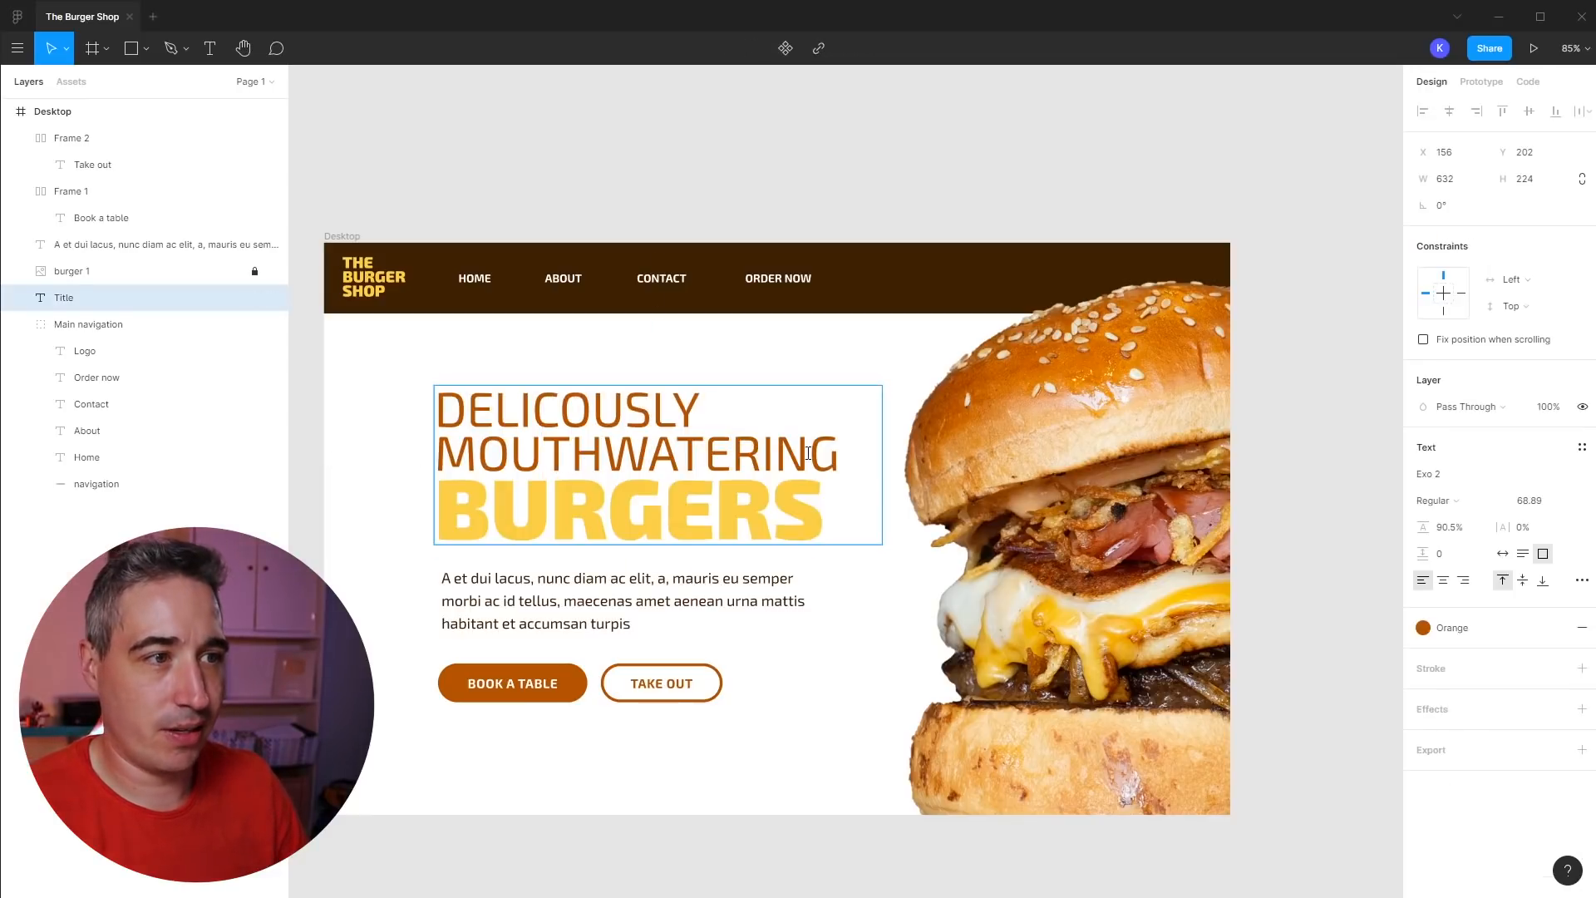
{"action": "left_click", "coordinate": [416, 399], "text": "shift"}
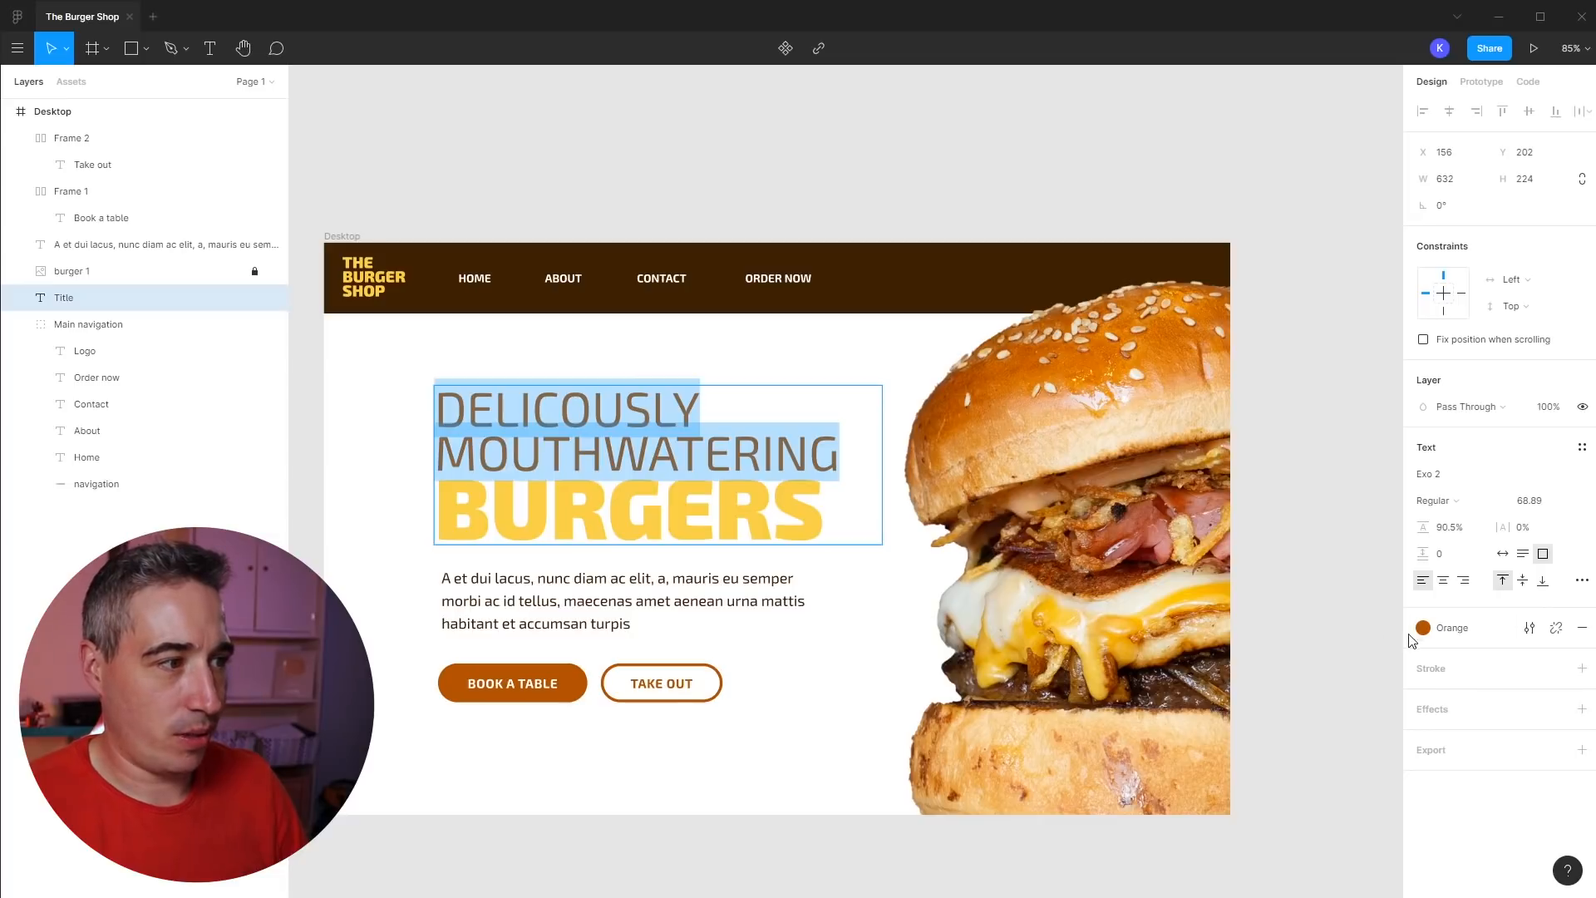
{"action": "left_click", "coordinate": [1425, 630]}
{"action": "left_click", "coordinate": [1439, 731]}
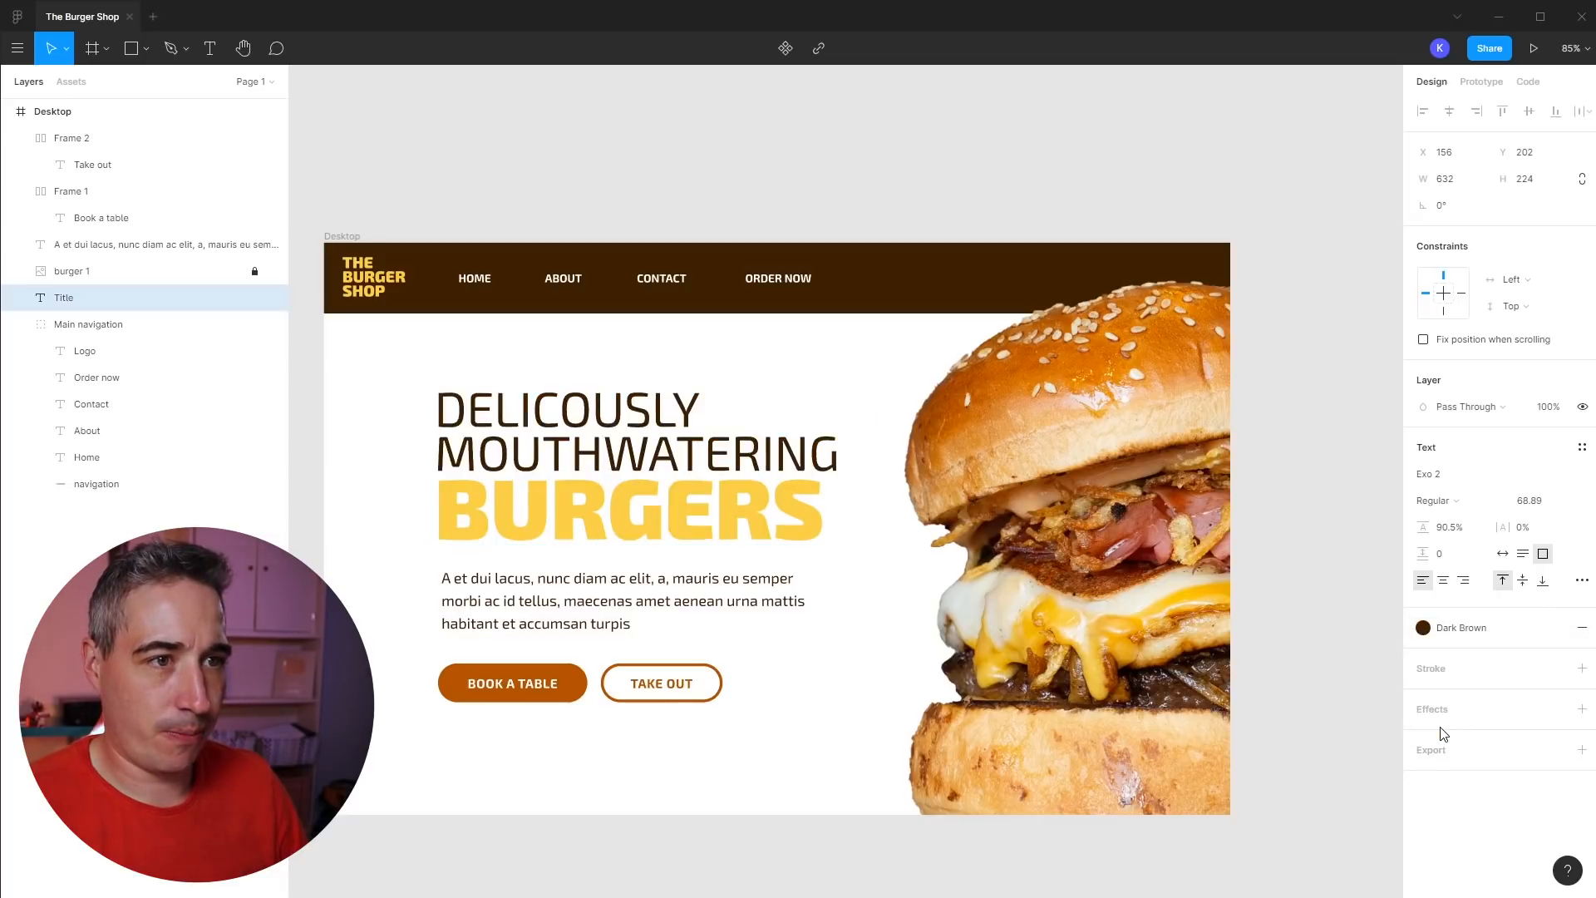
- Edit the Dark Brown color style to the lighter brown 4E2D07
{"action": "left_click", "coordinate": [1530, 629]}
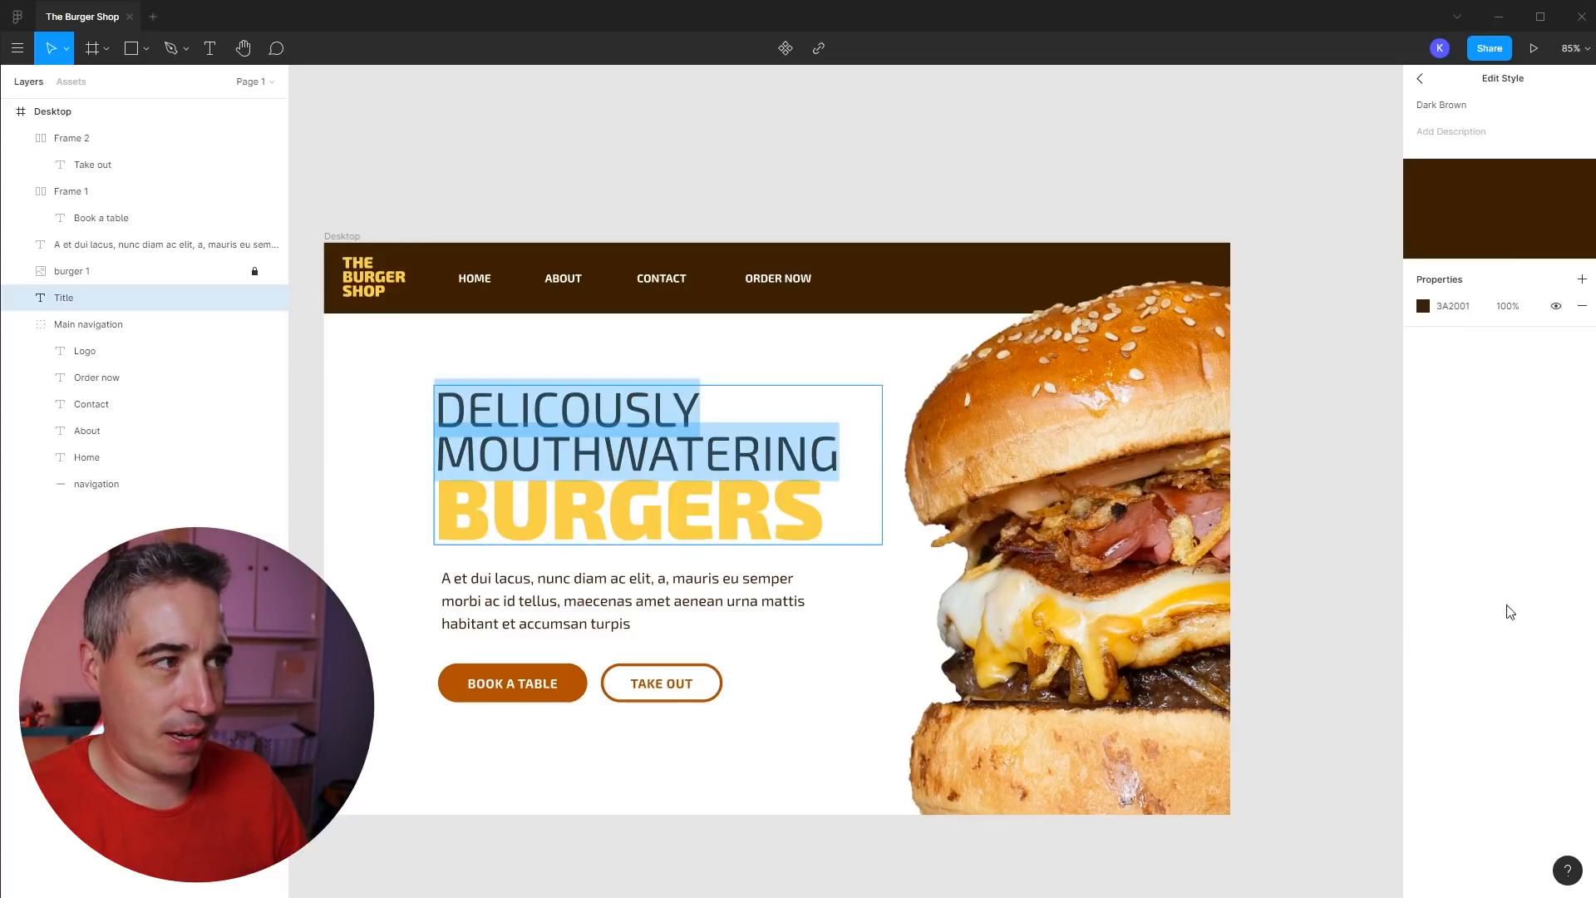
{"action": "left_click", "coordinate": [1425, 305]}
{"action": "mouse_move", "coordinate": [1400, 483]}
{"action": "left_mouse_down"}
{"action": "mouse_move", "coordinate": [1350, 392]}
{"action": "mouse_move", "coordinate": [1387, 472]}
{"action": "left_mouse_up"}
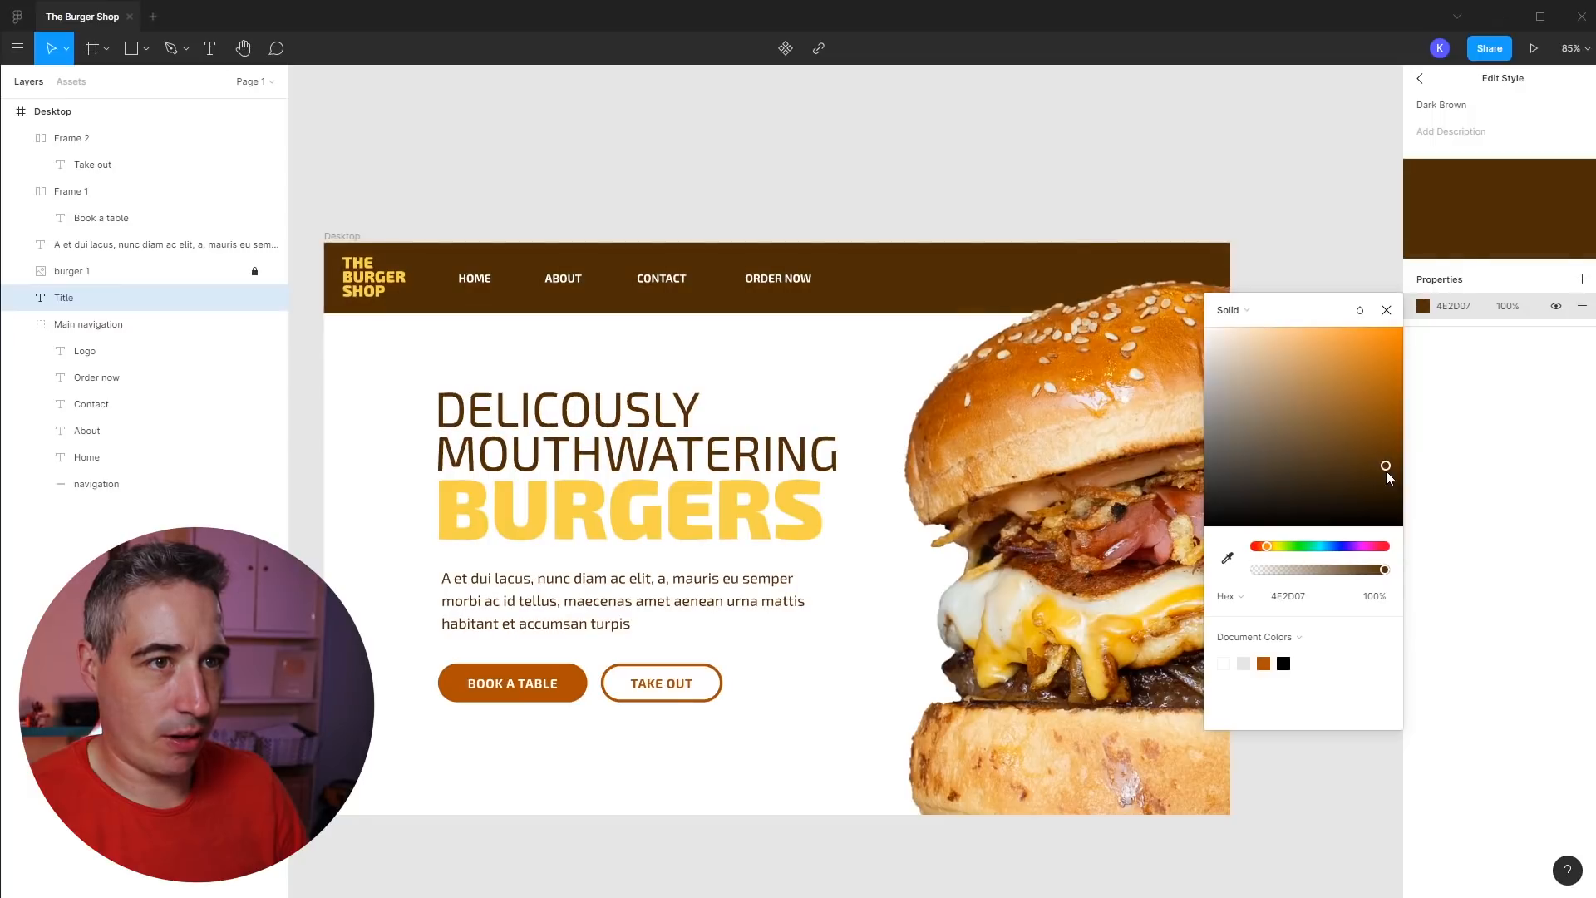
{"action": "left_click", "coordinate": [409, 491]}
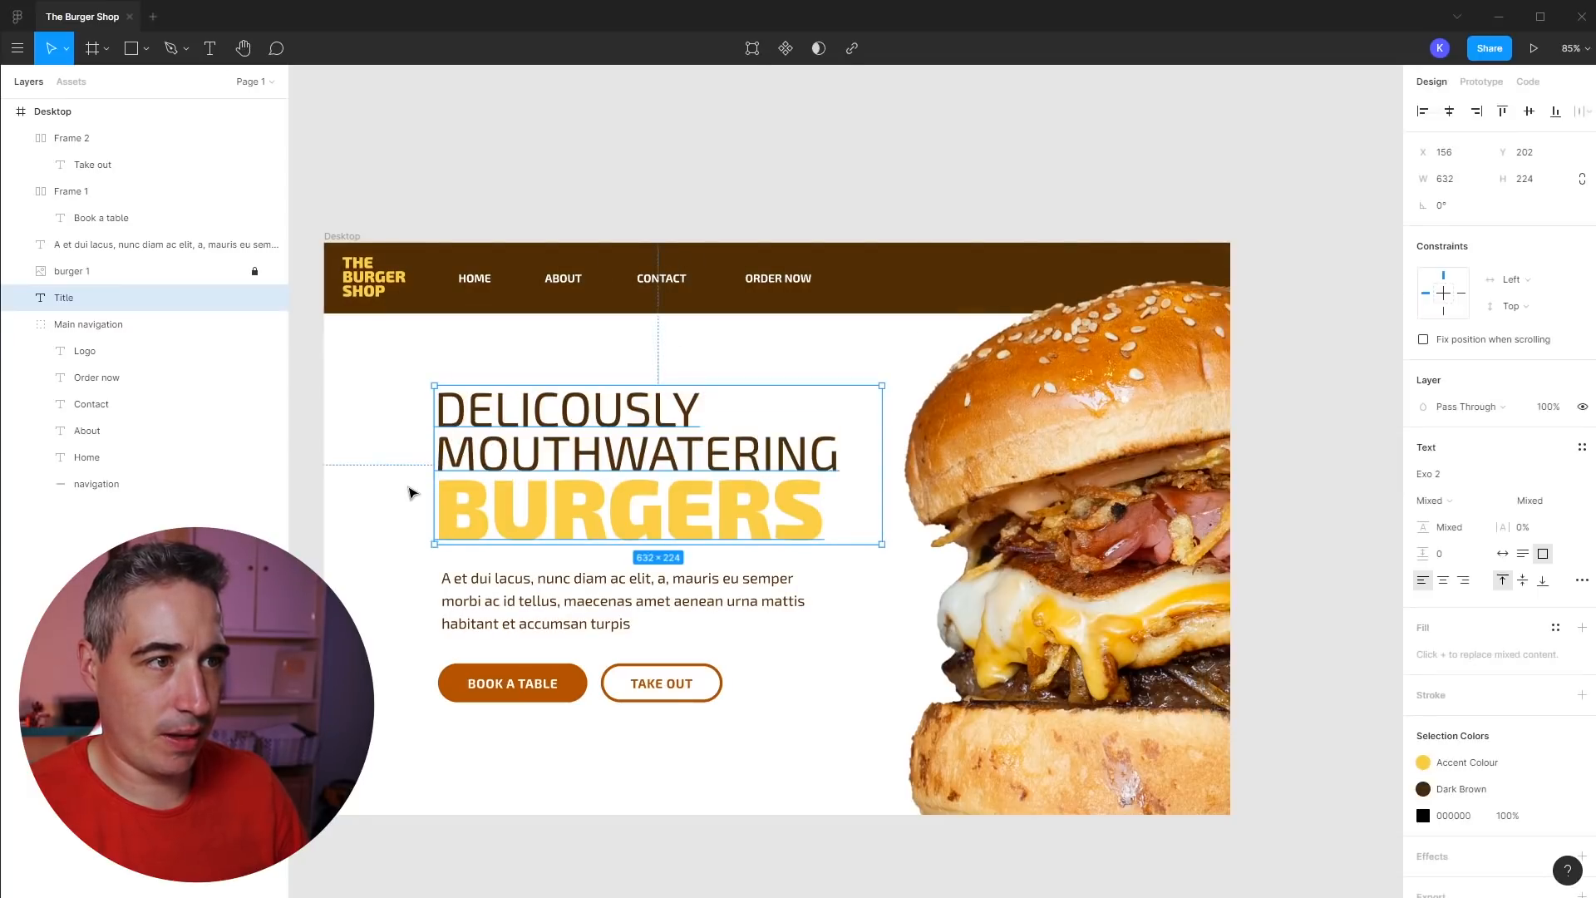
{"action": "left_click", "coordinate": [410, 491]}
- Edit the Accent Colour style through the logo's fill, adjusting its saturation and hue to the stronger yellow FFB800
{"action": "double_click", "coordinate": [645, 522]}
{"action": "key", "text": "Escape"}
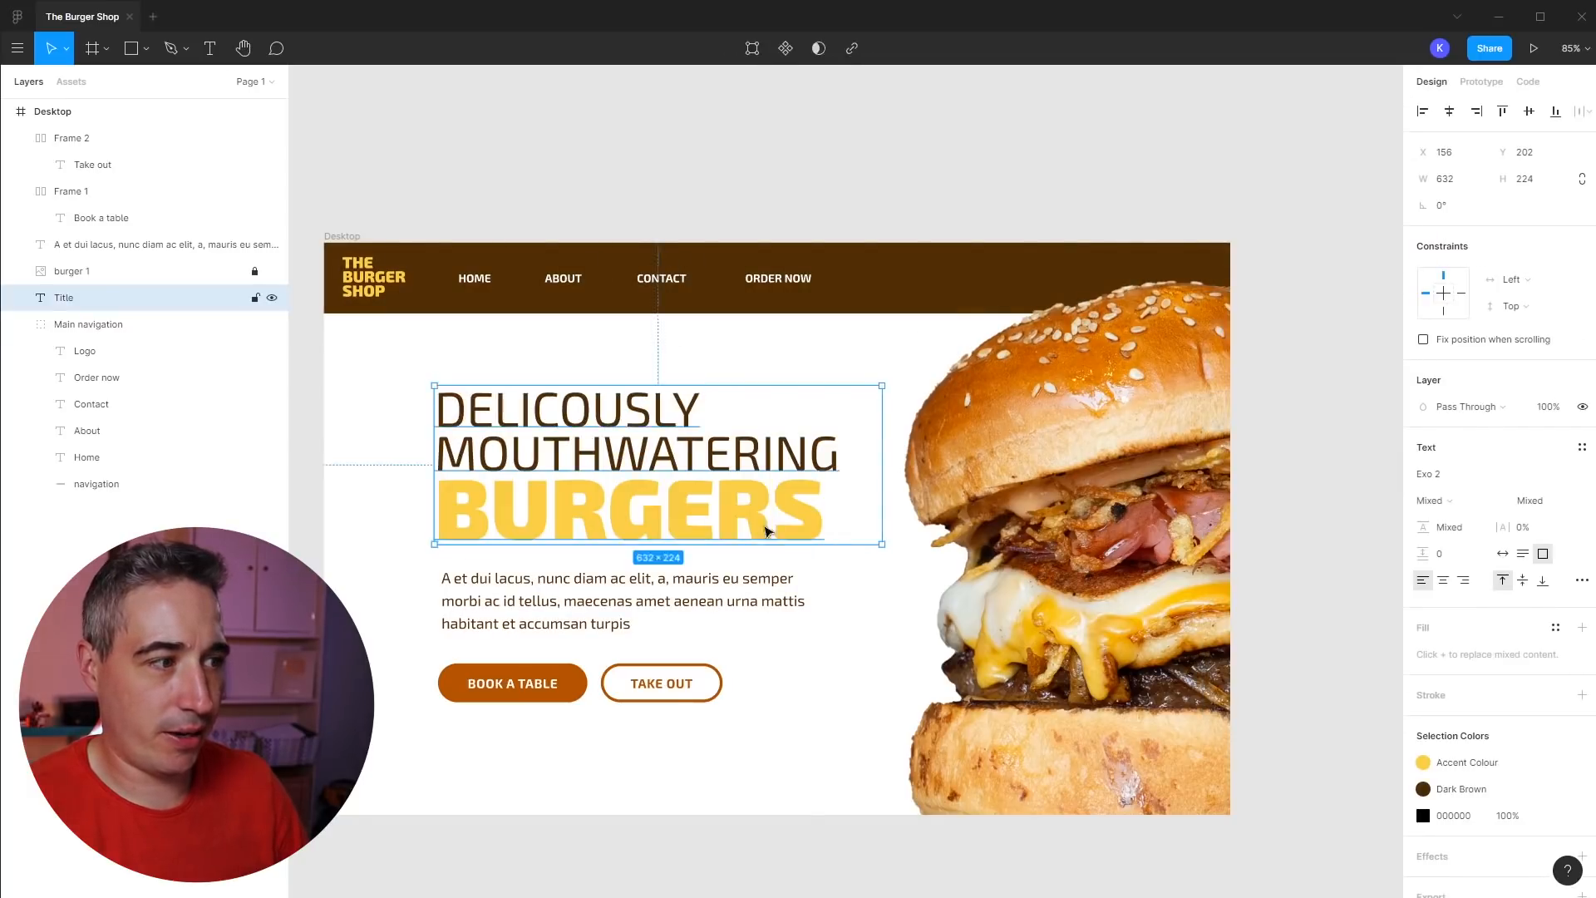
{"action": "double_click", "coordinate": [352, 283]}
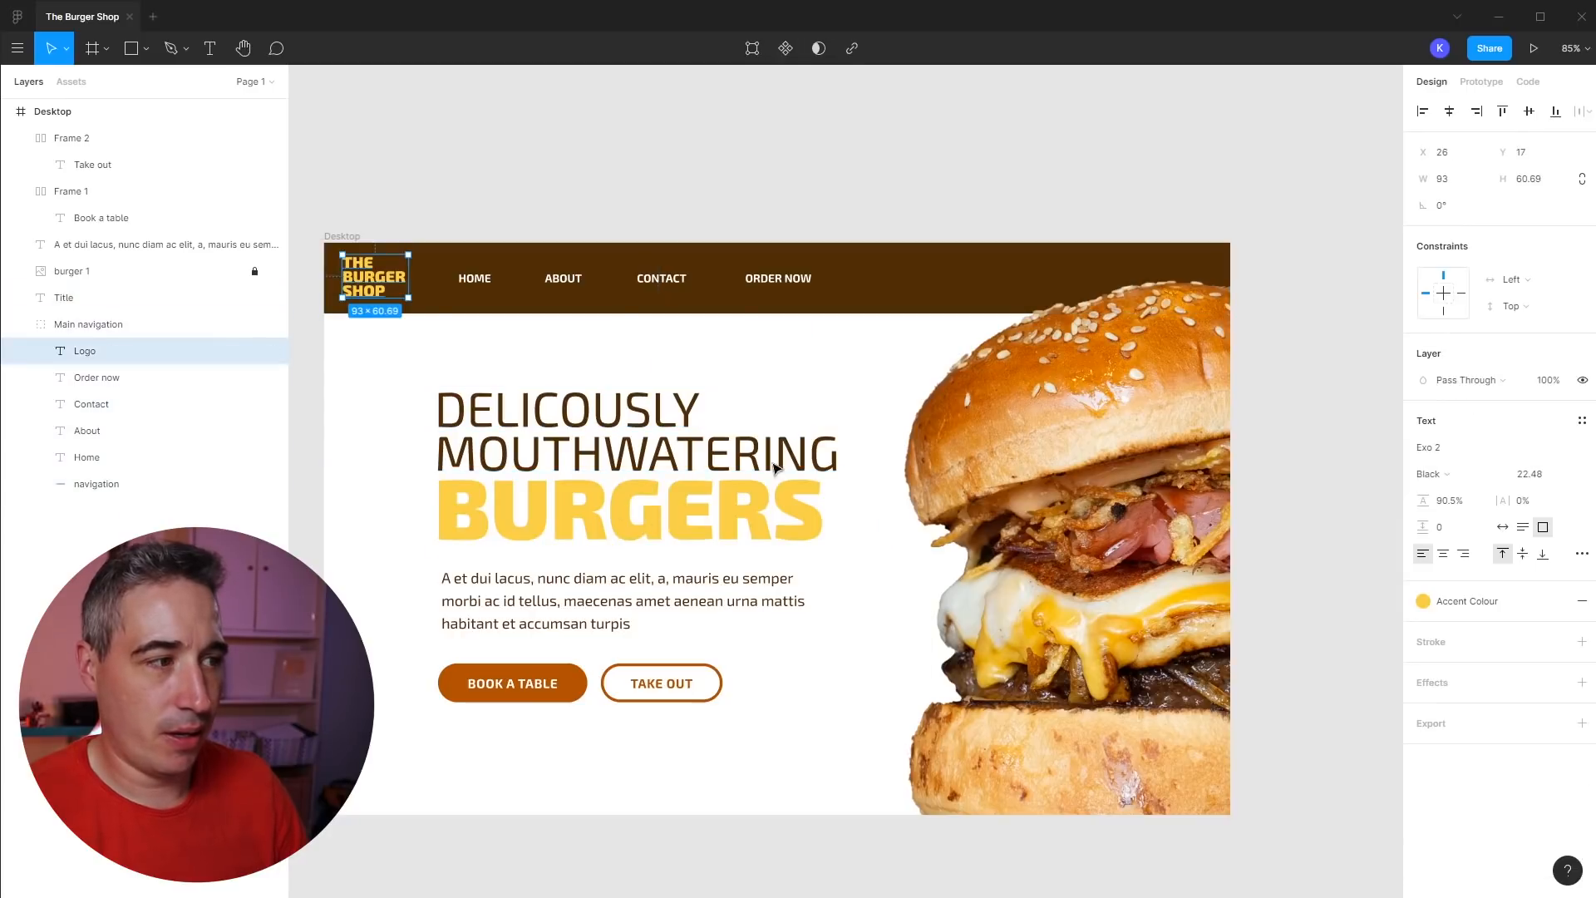
{"action": "left_click", "coordinate": [1438, 603]}
{"action": "left_click", "coordinate": [1528, 605]}
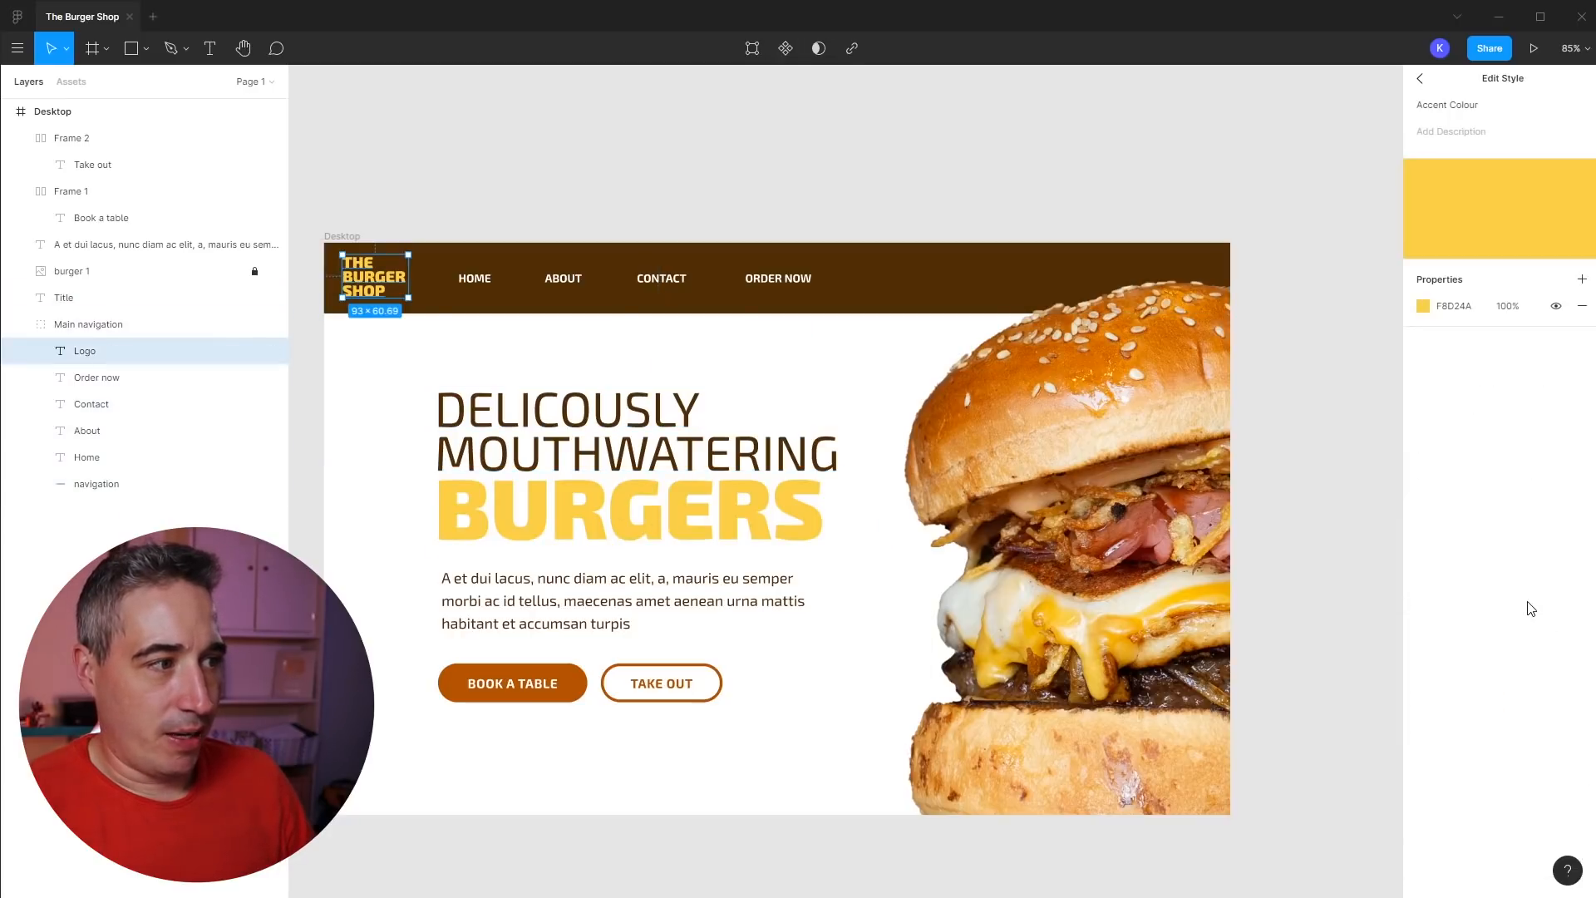
{"action": "left_click", "coordinate": [1423, 306]}
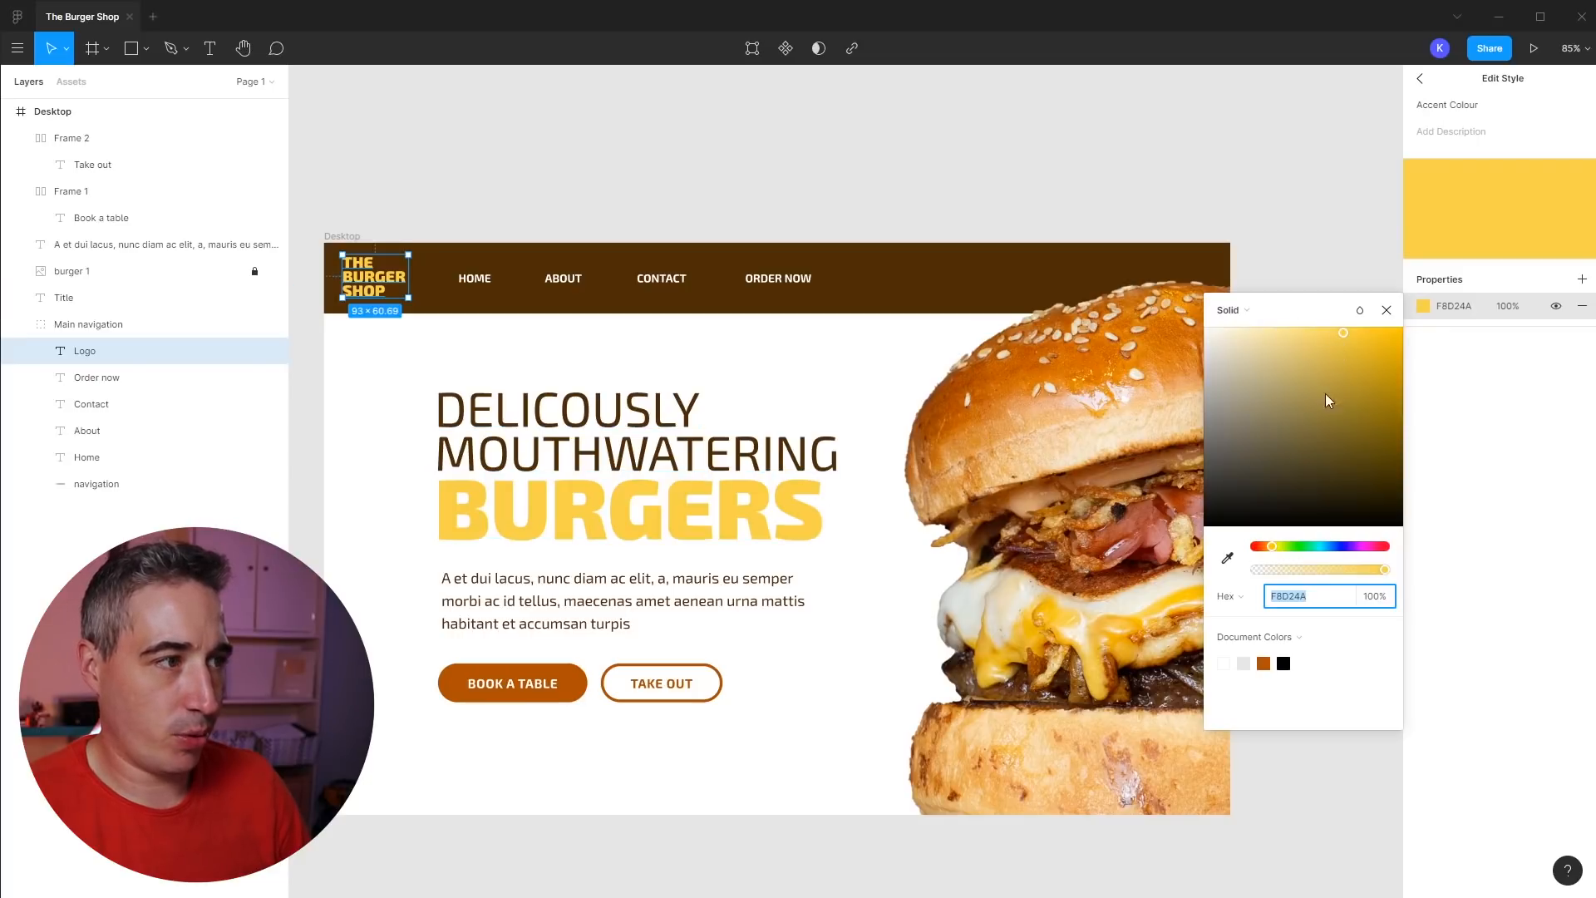
{"action": "mouse_move", "coordinate": [1349, 334]}
{"action": "left_mouse_down"}
{"action": "mouse_move", "coordinate": [1371, 337]}
{"action": "mouse_move", "coordinate": [1385, 371]}
{"action": "mouse_move", "coordinate": [1369, 336]}
{"action": "left_mouse_up"}
{"action": "left_click_drag", "start_coordinate": [1272, 550], "coordinate": [1270, 554]}
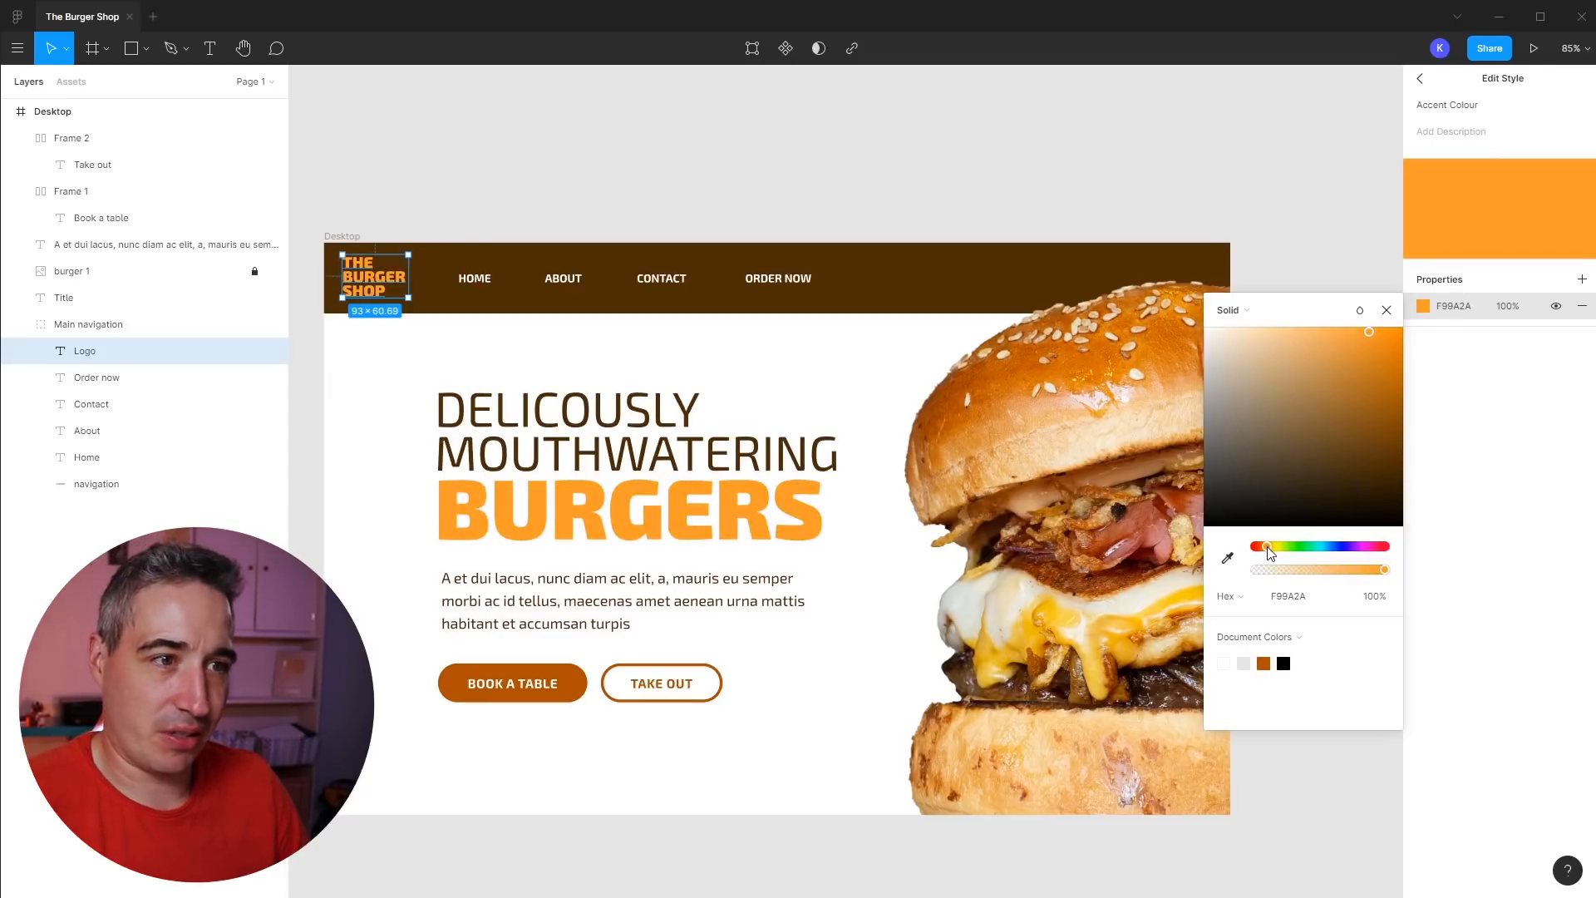
{"action": "left_click_drag", "start_coordinate": [1270, 552], "coordinate": [1274, 554]}
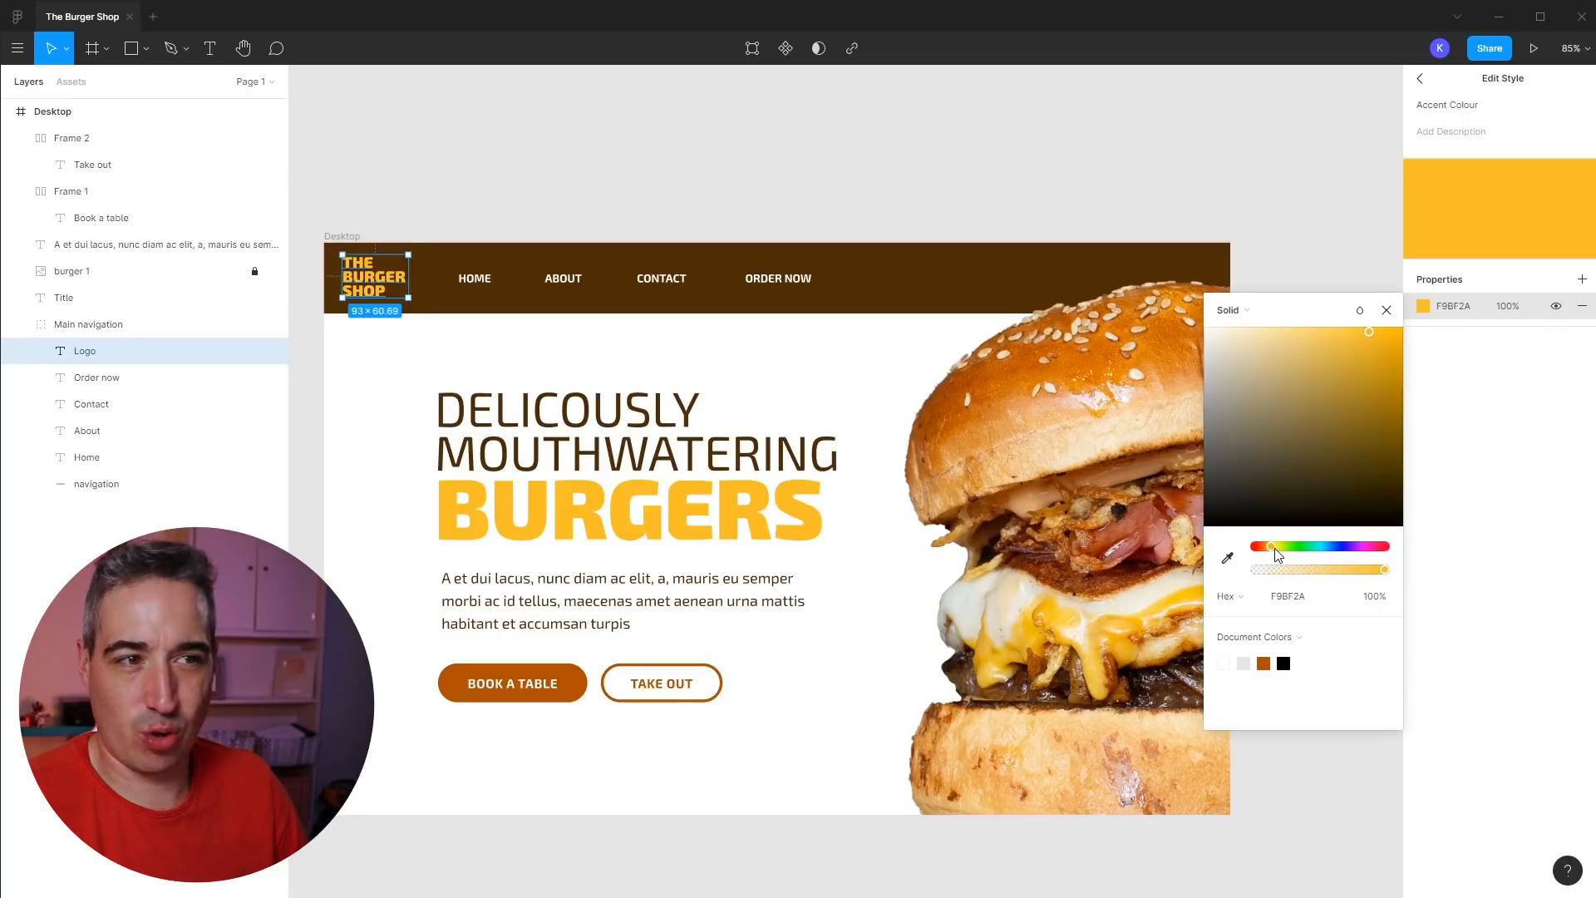
{"action": "left_click_drag", "start_coordinate": [1369, 332], "coordinate": [1407, 332]}
{"action": "left_click", "coordinate": [1272, 548]}
{"action": "left_click", "coordinate": [1272, 548]}
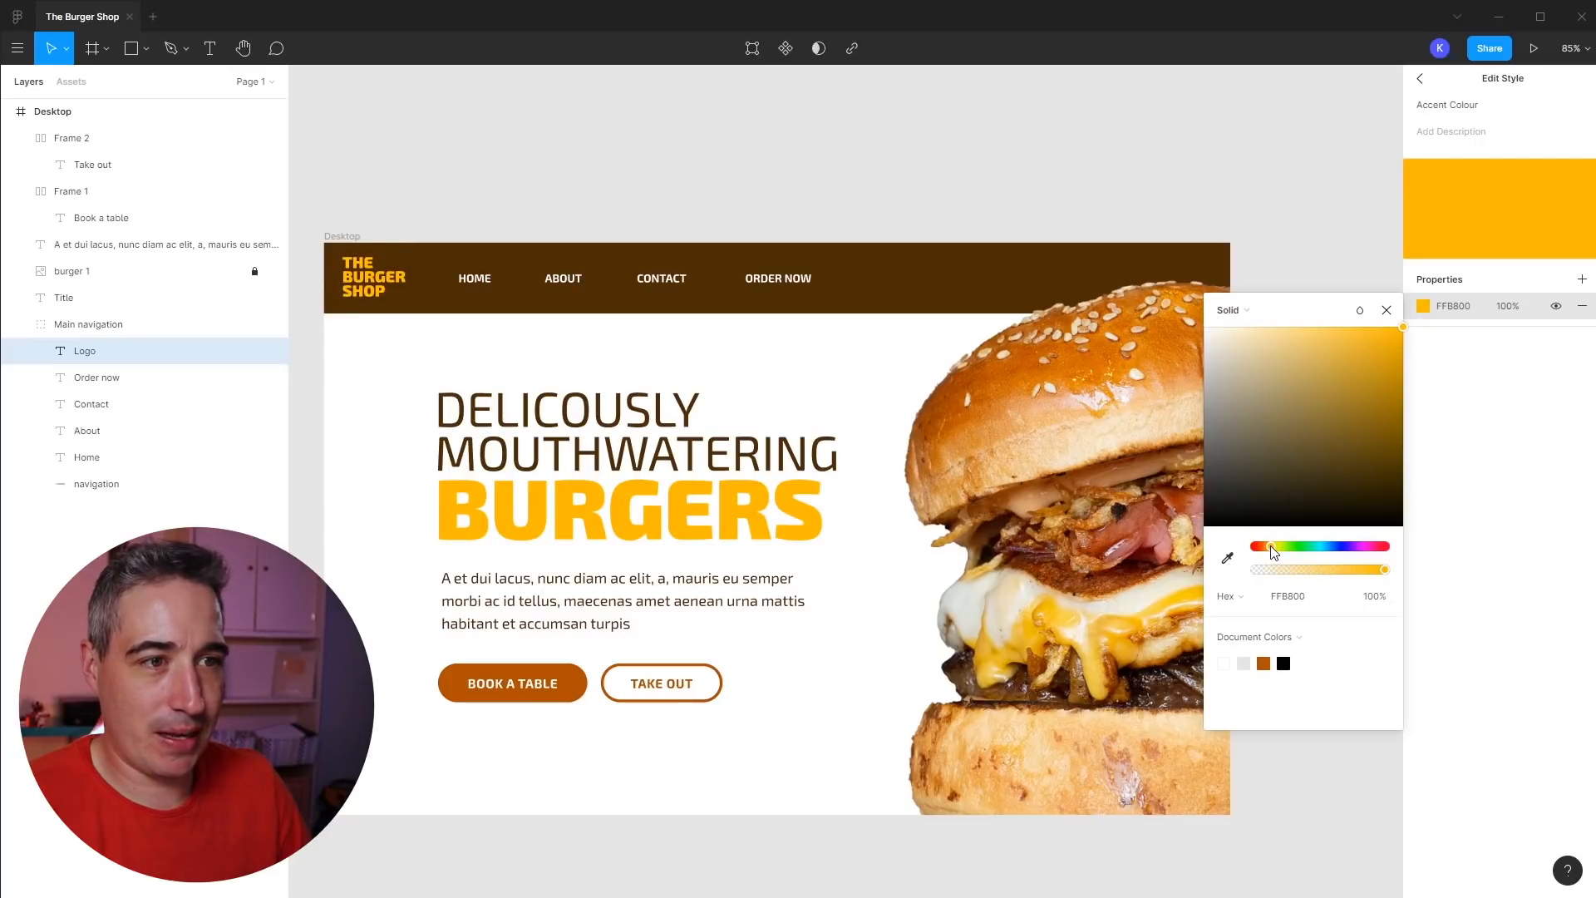
- Fine-tune the Accent Colour style's hue at the yellow FFB800 and finish editing it
{"action": "left_click_drag", "start_coordinate": [1273, 547], "coordinate": [1271, 546]}
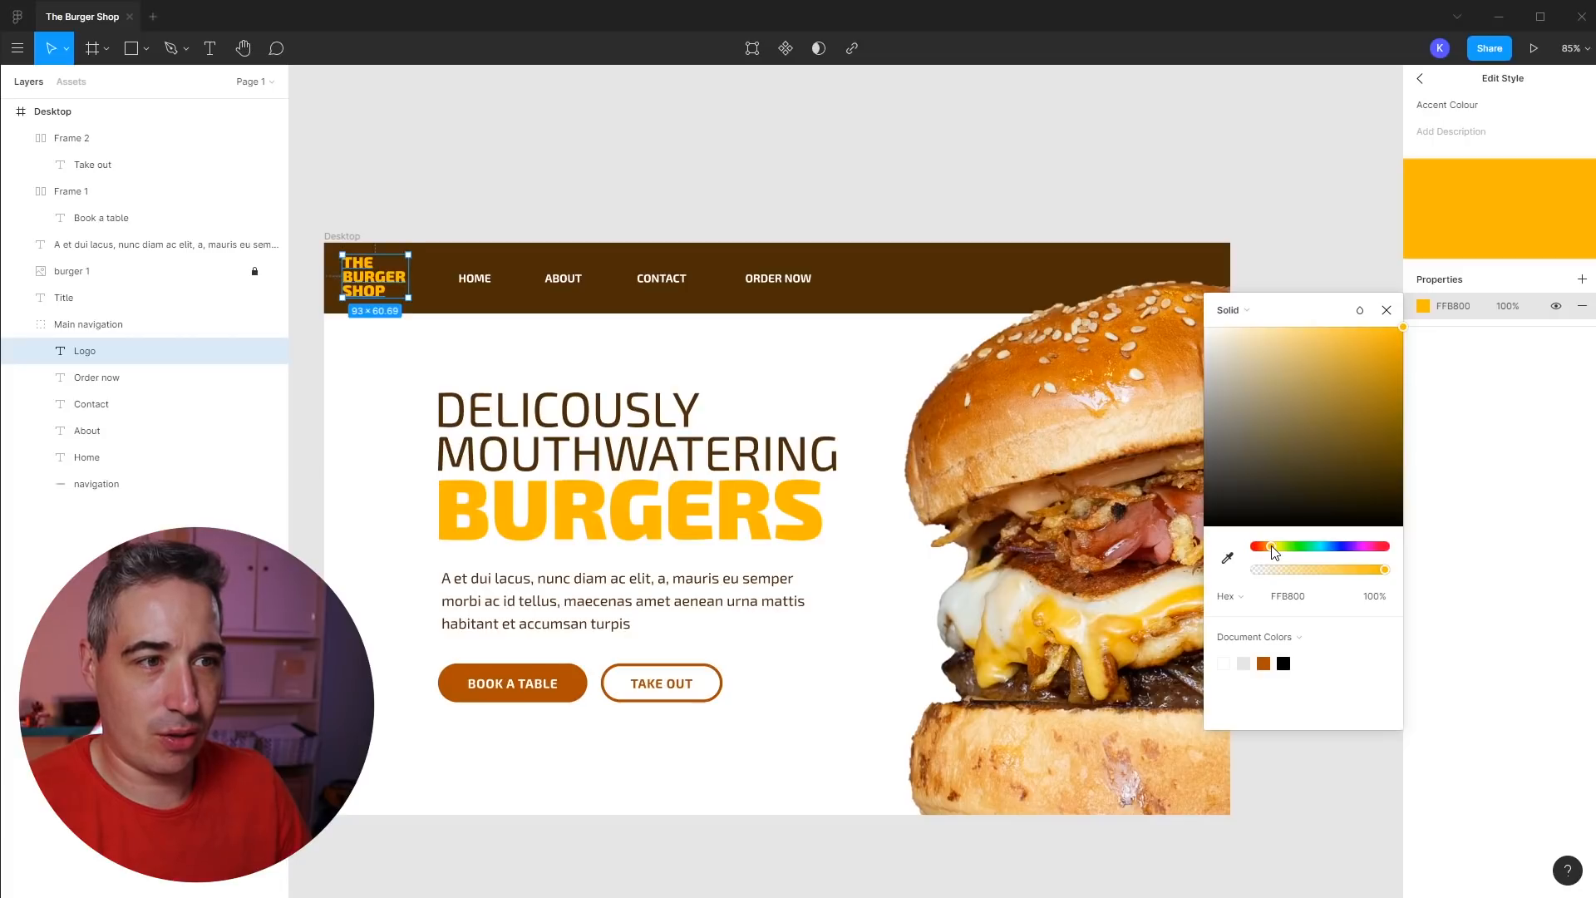
{"action": "left_click", "coordinate": [369, 529]}
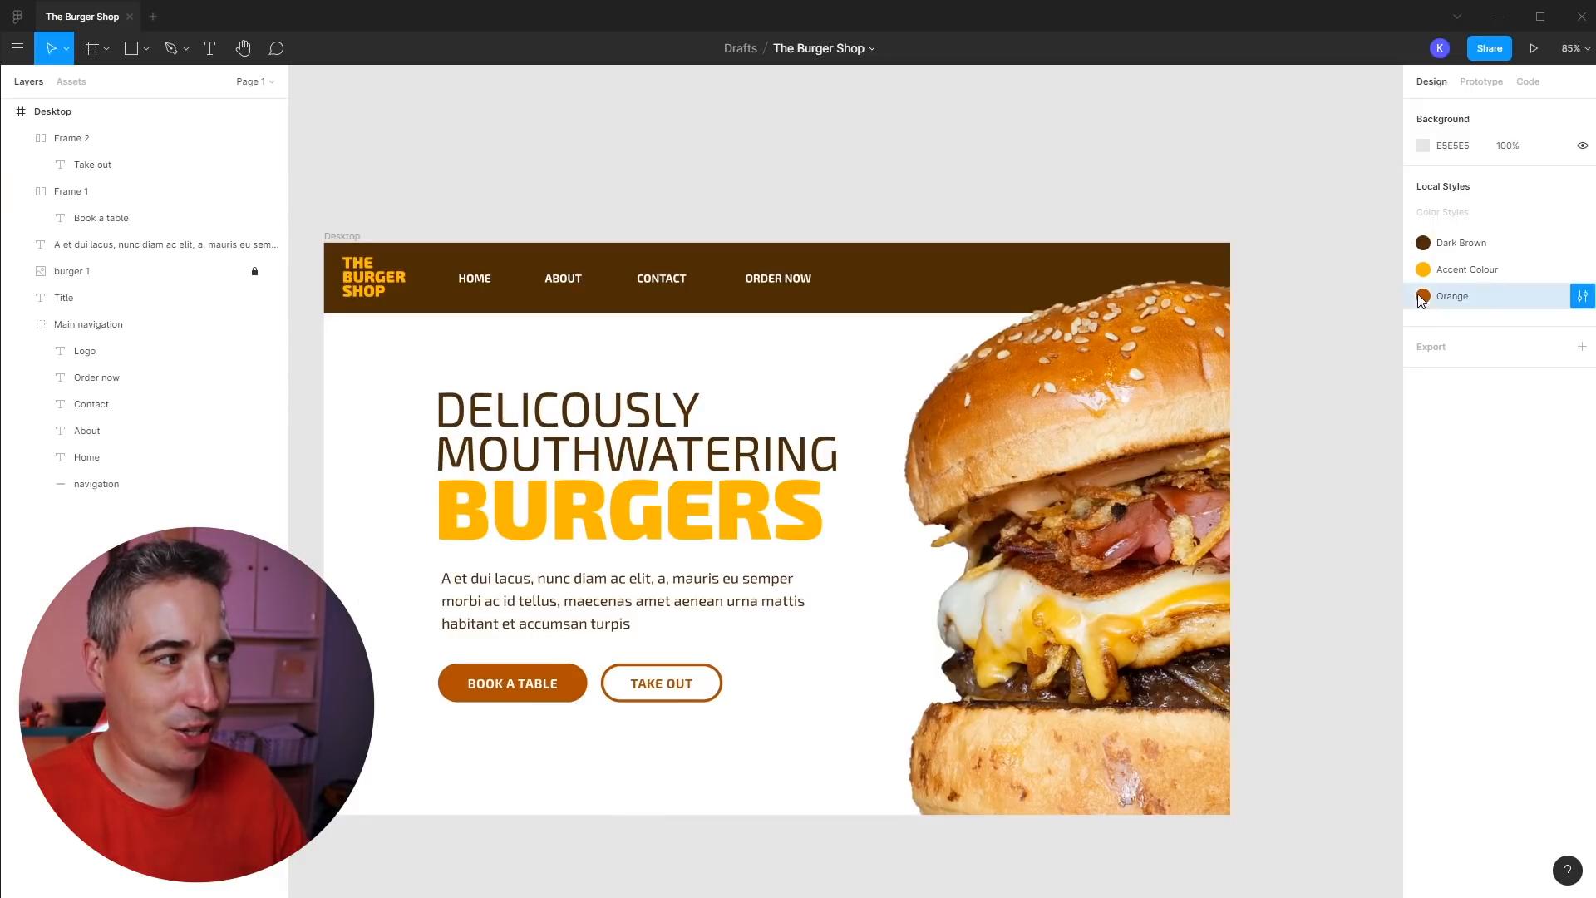
- Open the Orange color style and try brighter and darker oranges, including CB5E05, FF6B00 and A54500
{"action": "left_click", "coordinate": [1584, 297]}
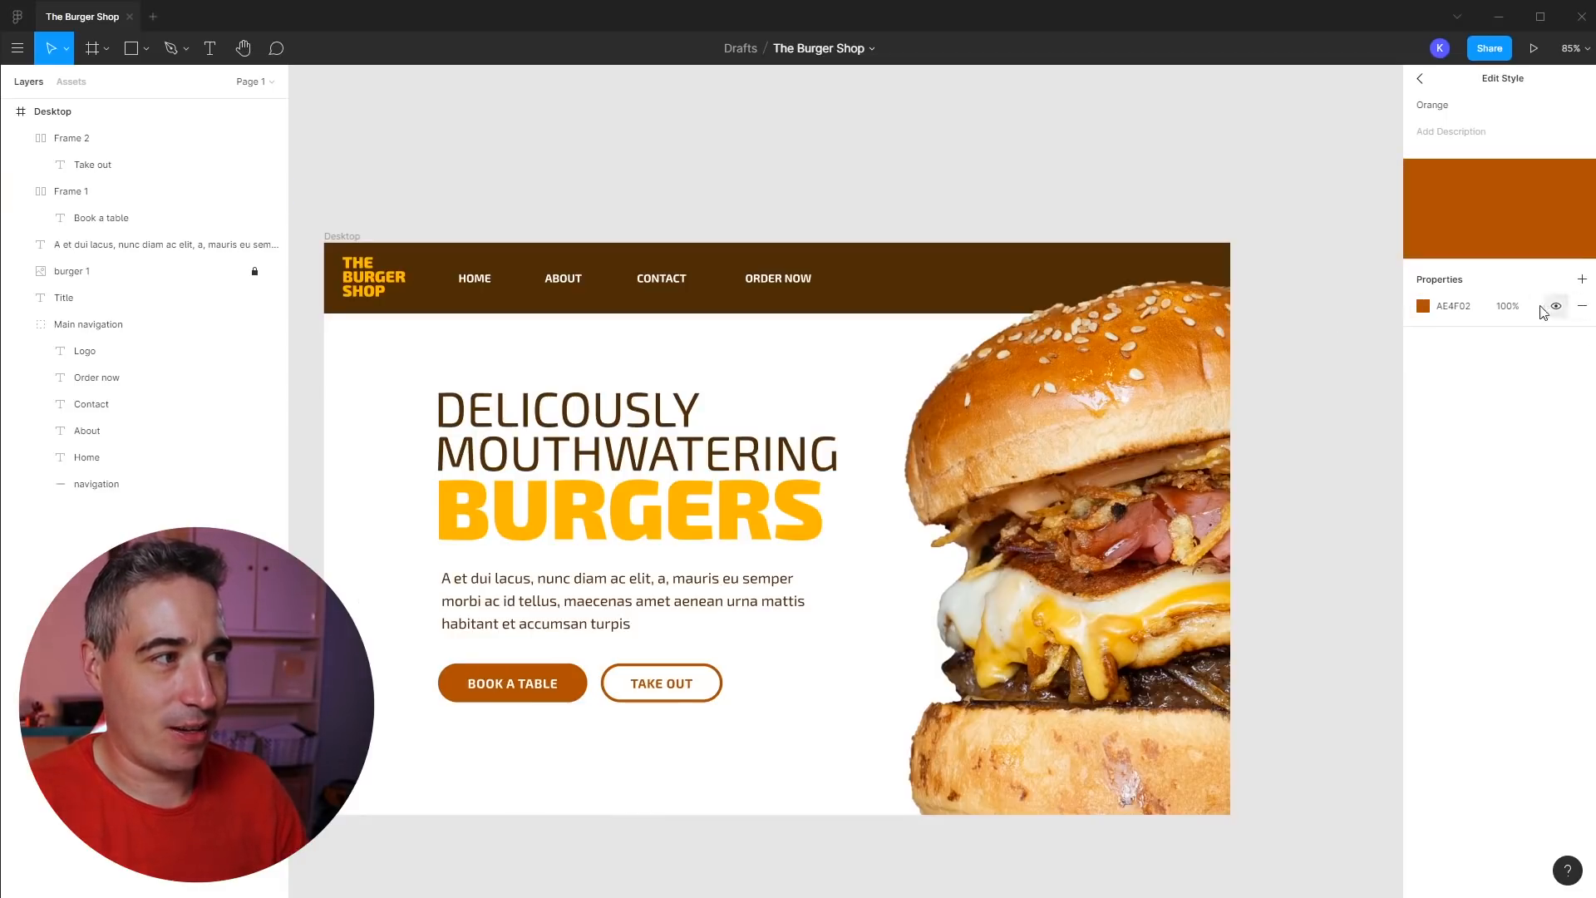
{"action": "left_click", "coordinate": [1423, 307]}
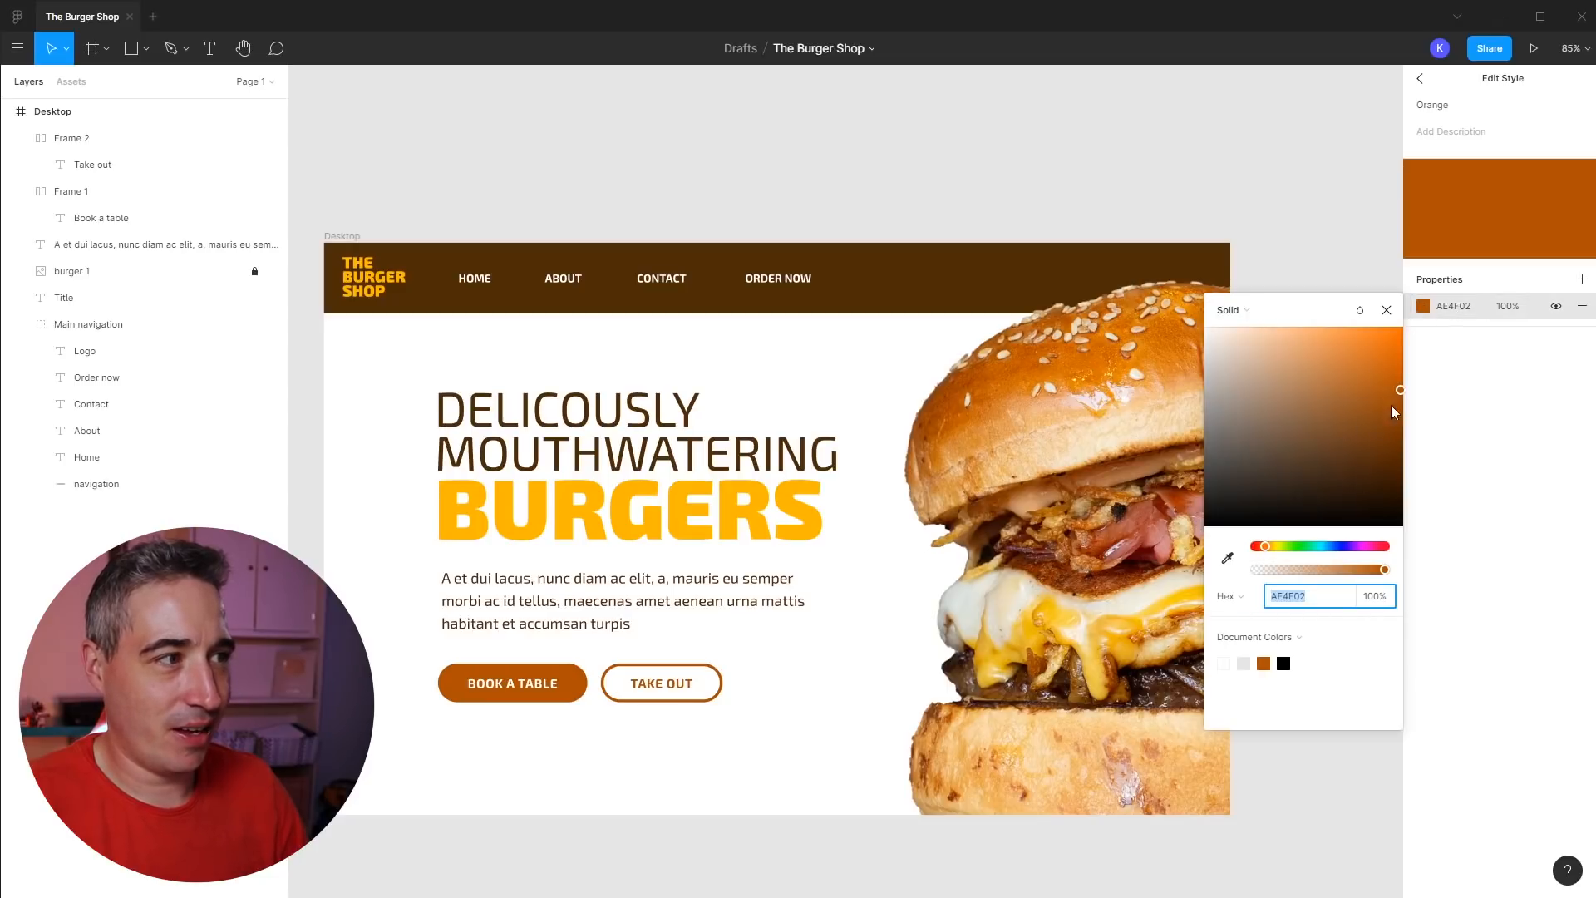
{"action": "left_click_drag", "start_coordinate": [1399, 391], "coordinate": [1398, 367]}
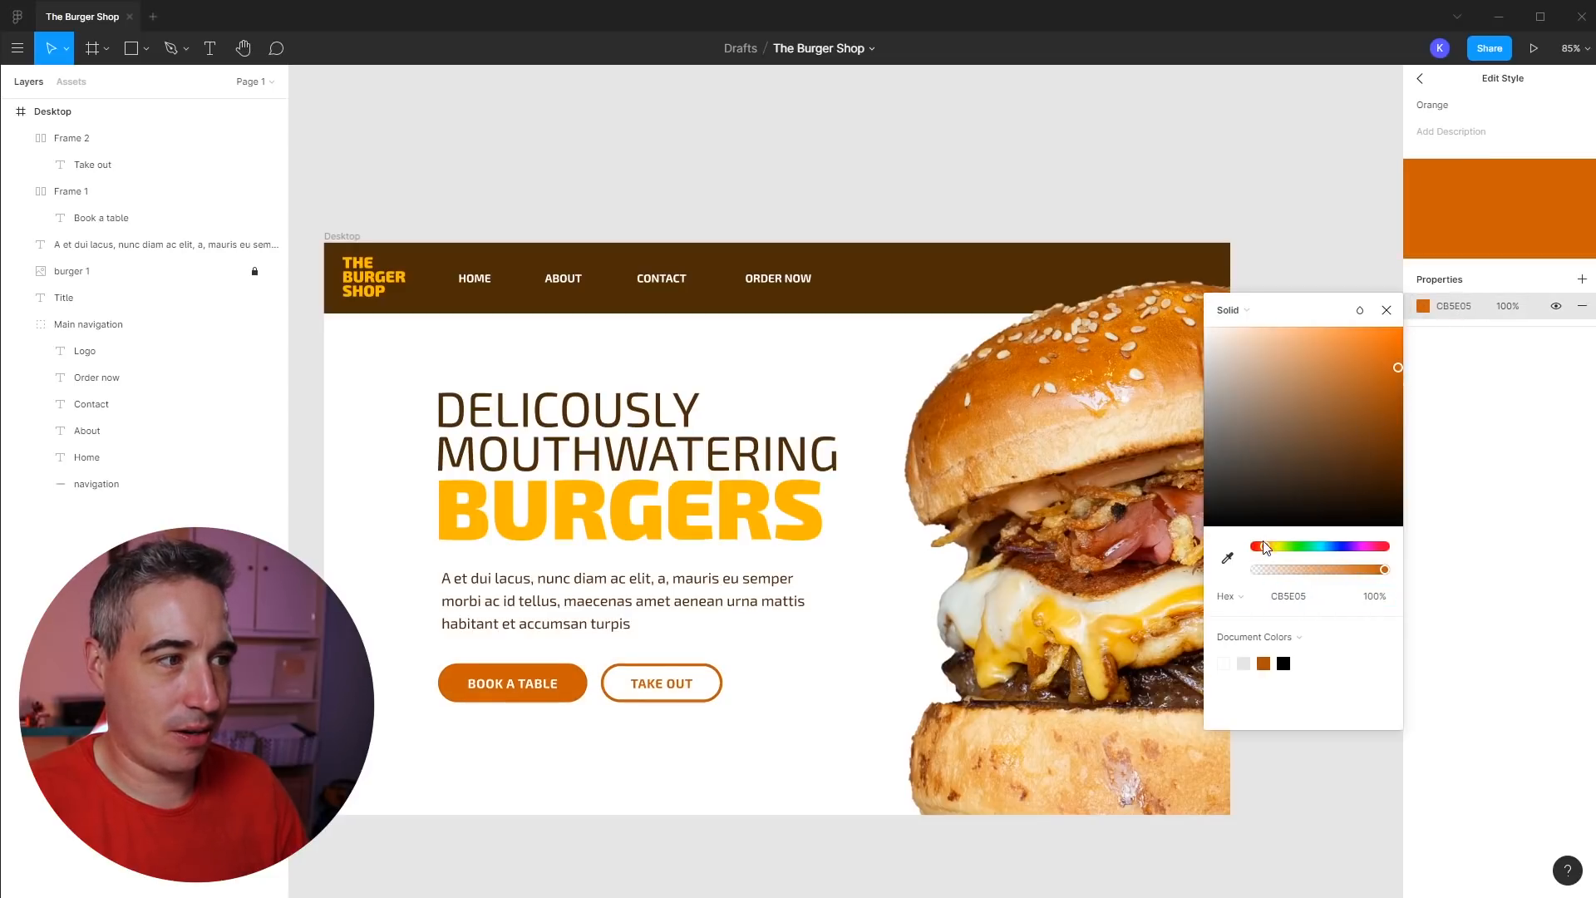
{"action": "left_click_drag", "start_coordinate": [1265, 551], "coordinate": [1269, 552]}
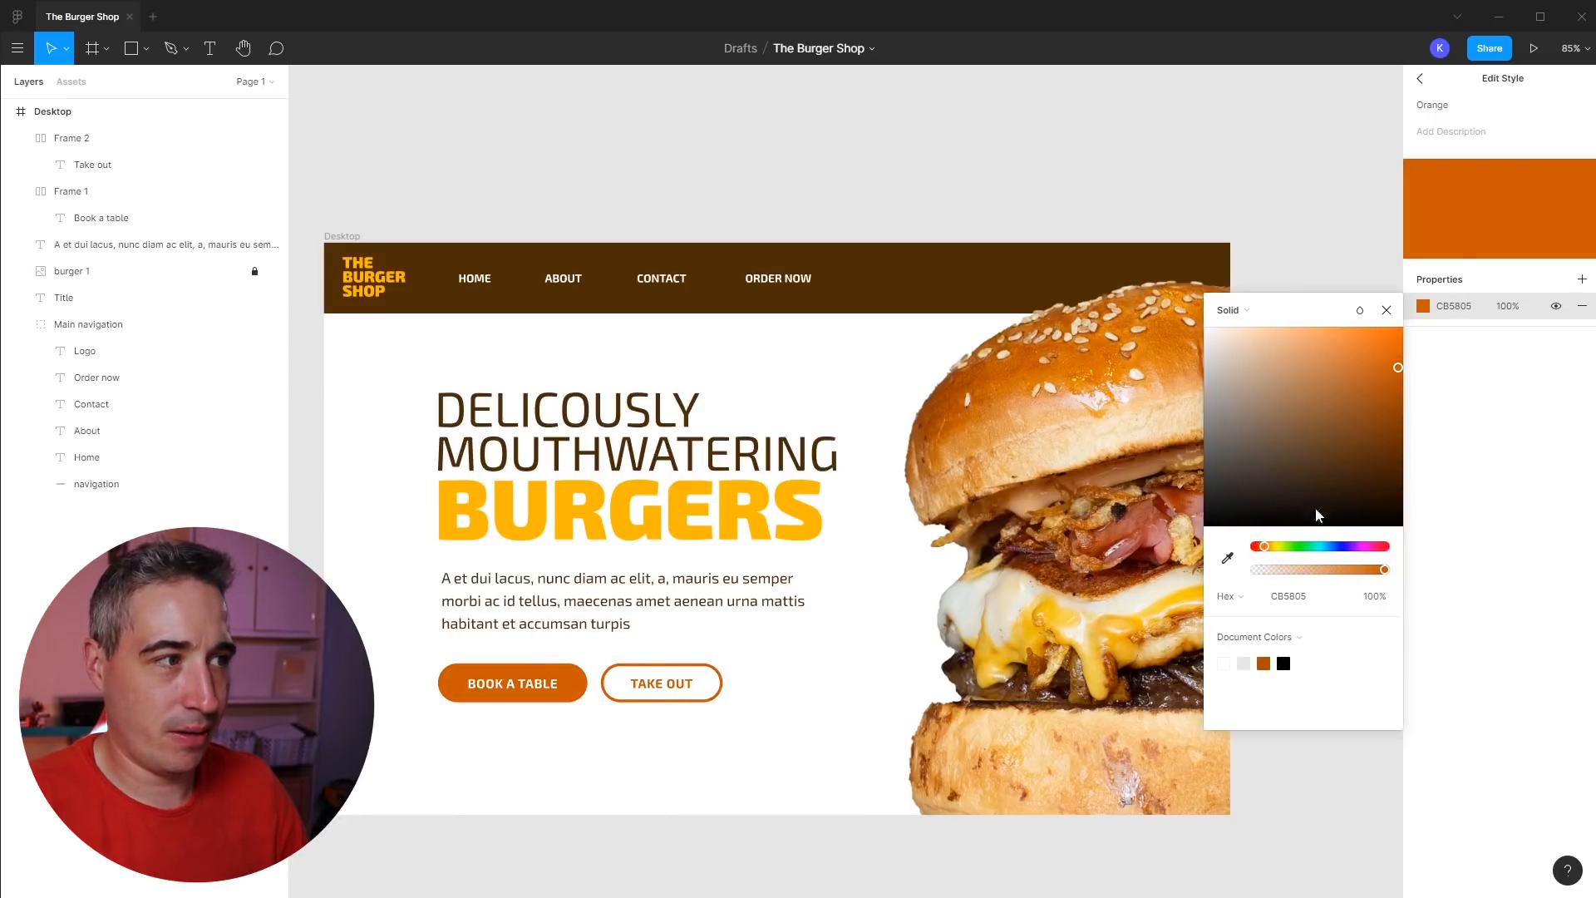
{"action": "left_click_drag", "start_coordinate": [1399, 371], "coordinate": [1441, 321]}
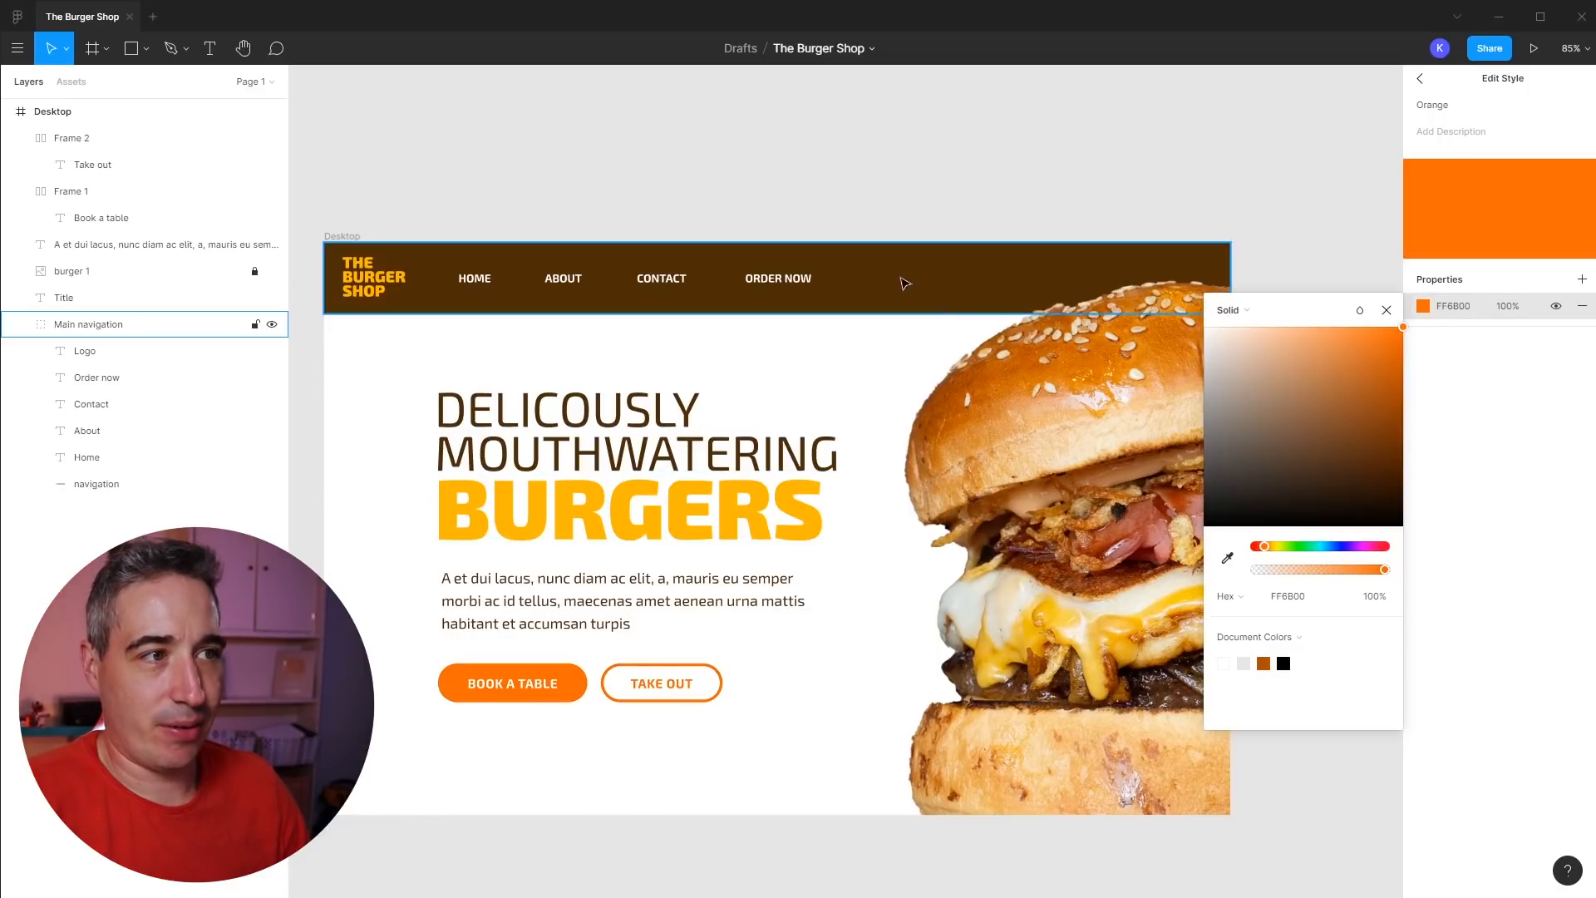
{"action": "left_click_drag", "start_coordinate": [1390, 384], "coordinate": [1405, 406]}
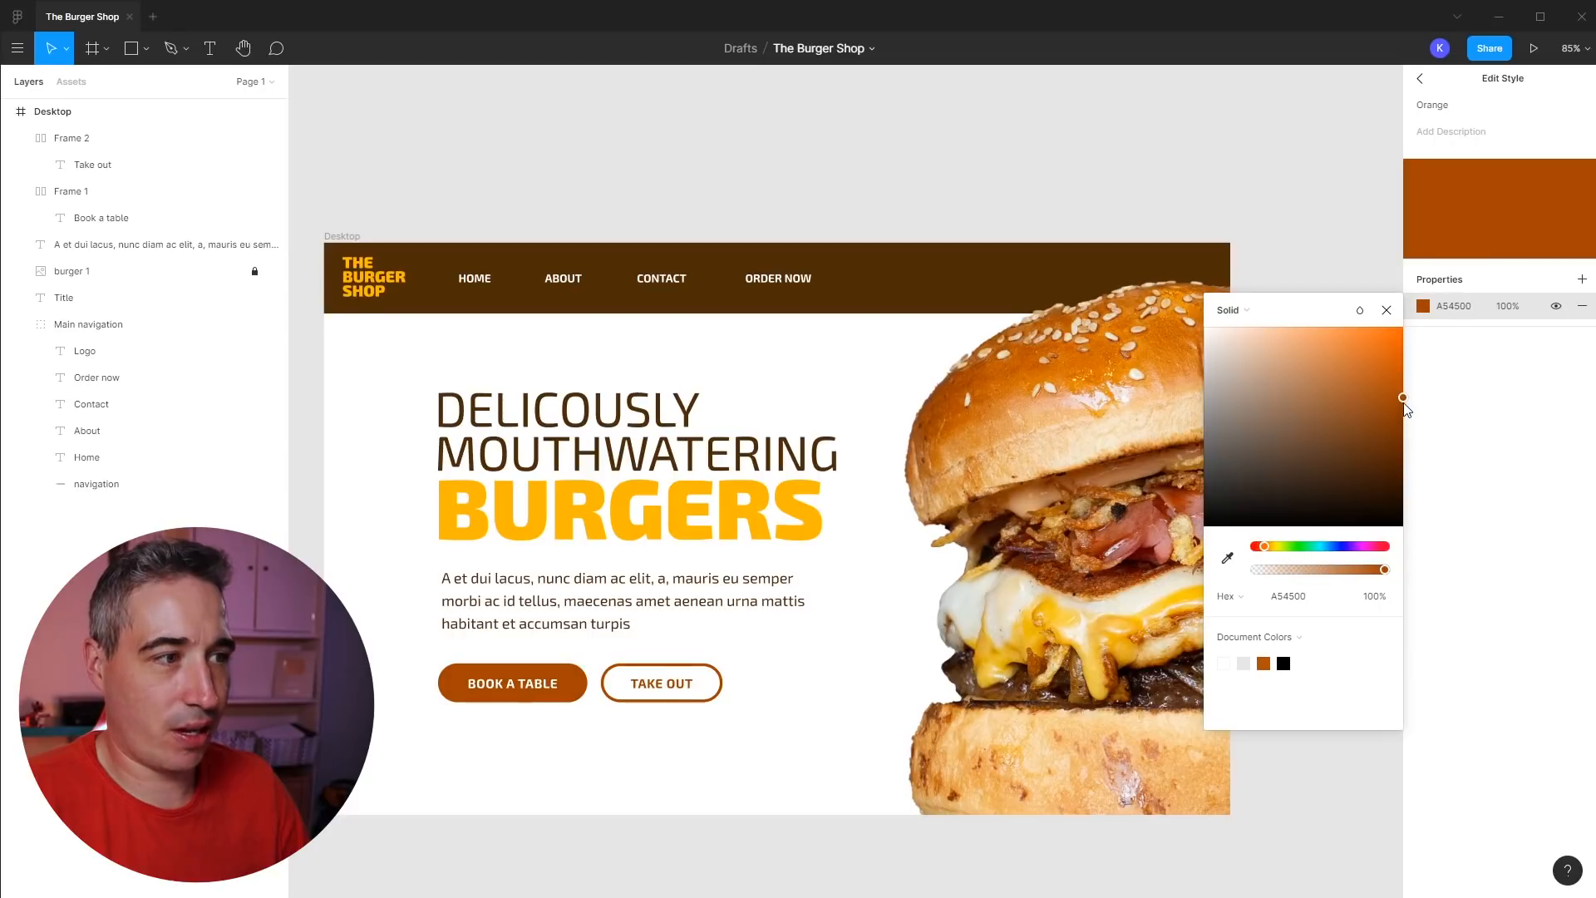
- Sample a color from the burger image for the Orange style, and adjust its hue and shade to the brown 996A33
{"action": "left_click", "coordinate": [1227, 557]}
{"action": "left_click", "coordinate": [1168, 545]}
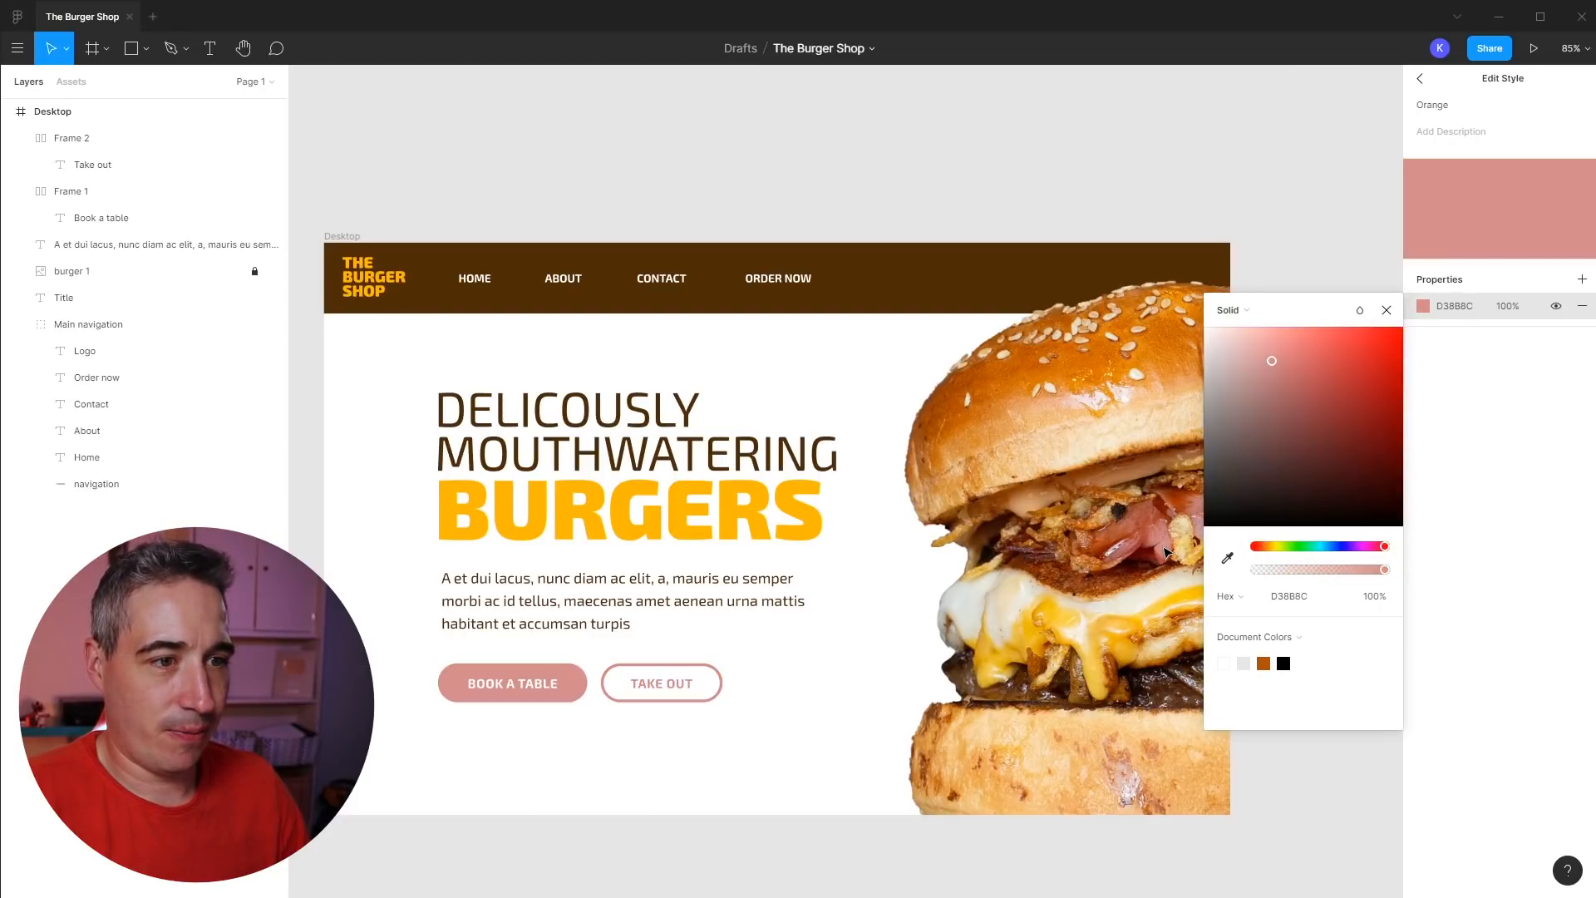
{"action": "left_click_drag", "start_coordinate": [1341, 350], "coordinate": [1376, 398]}
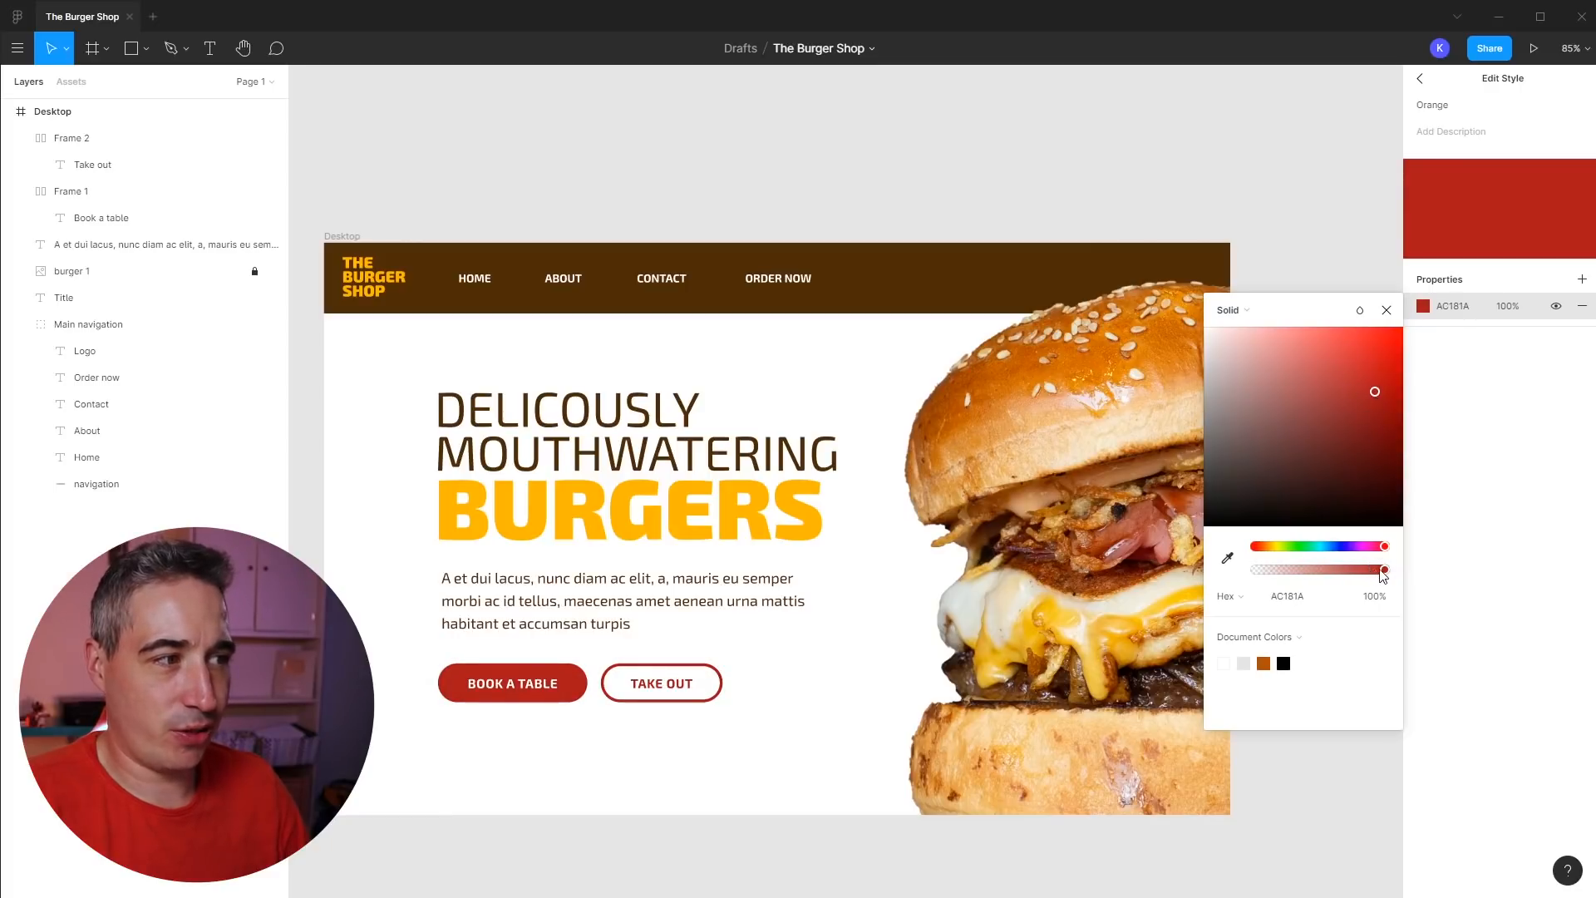
{"action": "left_click_drag", "start_coordinate": [1290, 554], "coordinate": [1267, 549]}
{"action": "left_click_drag", "start_coordinate": [1373, 397], "coordinate": [1330, 413]}
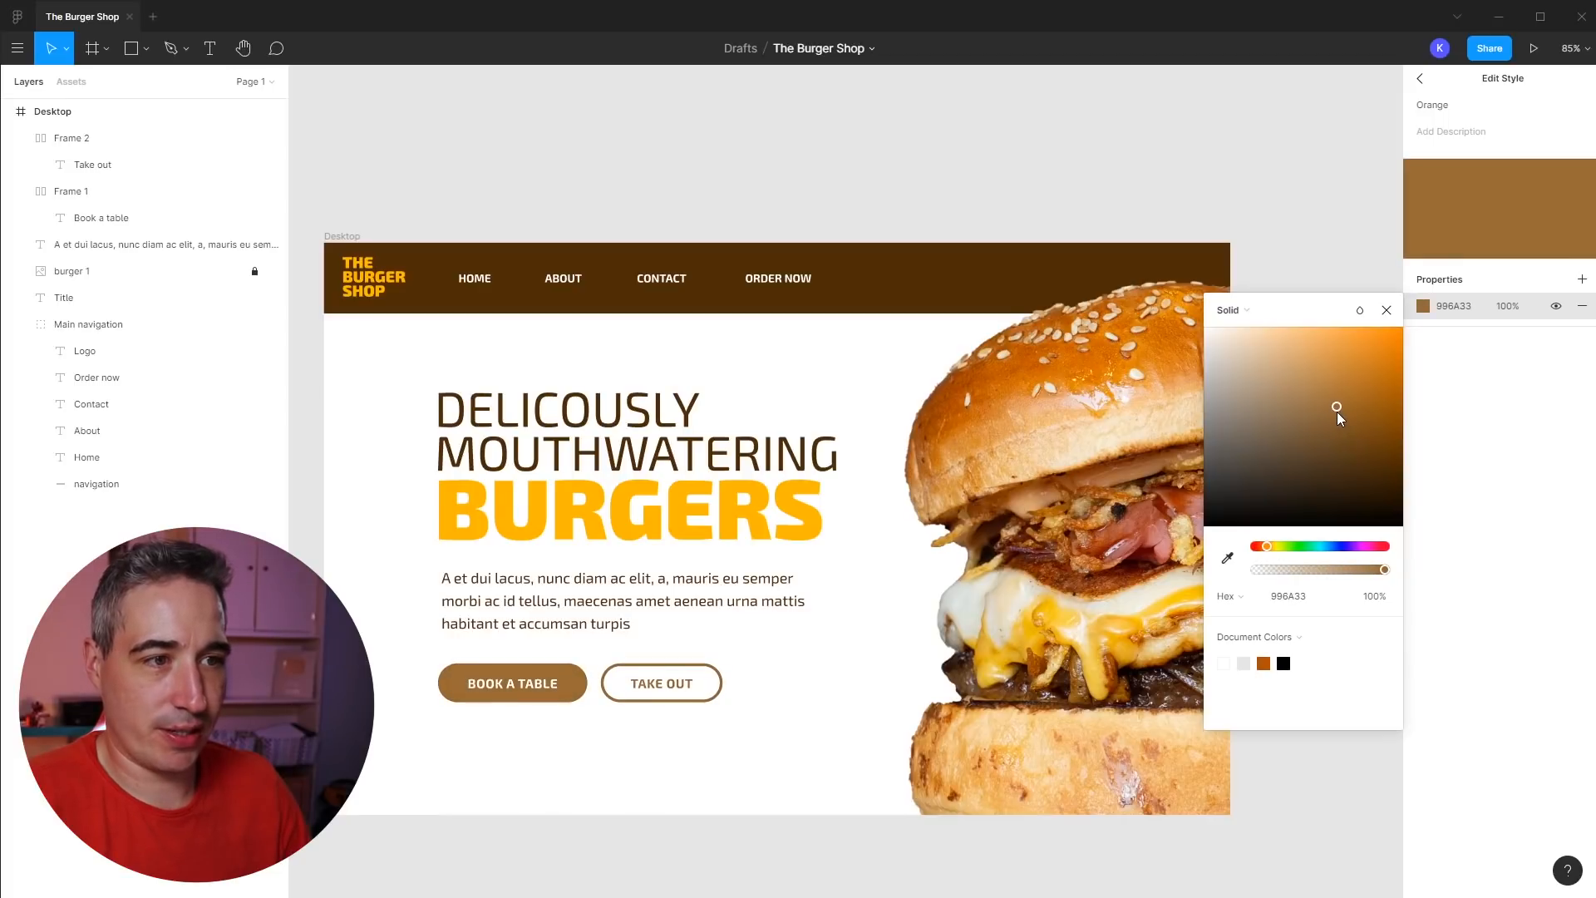
{"action": "left_click", "coordinate": [713, 777]}
- Move the paragraph and both buttons slightly up, closer to the title
{"action": "left_click", "coordinate": [629, 624]}
{"action": "left_click_drag", "start_coordinate": [626, 617], "coordinate": [628, 608]}
{"action": "left_click_drag", "start_coordinate": [449, 755], "coordinate": [692, 676]}
{"action": "left_click", "coordinate": [771, 738]}
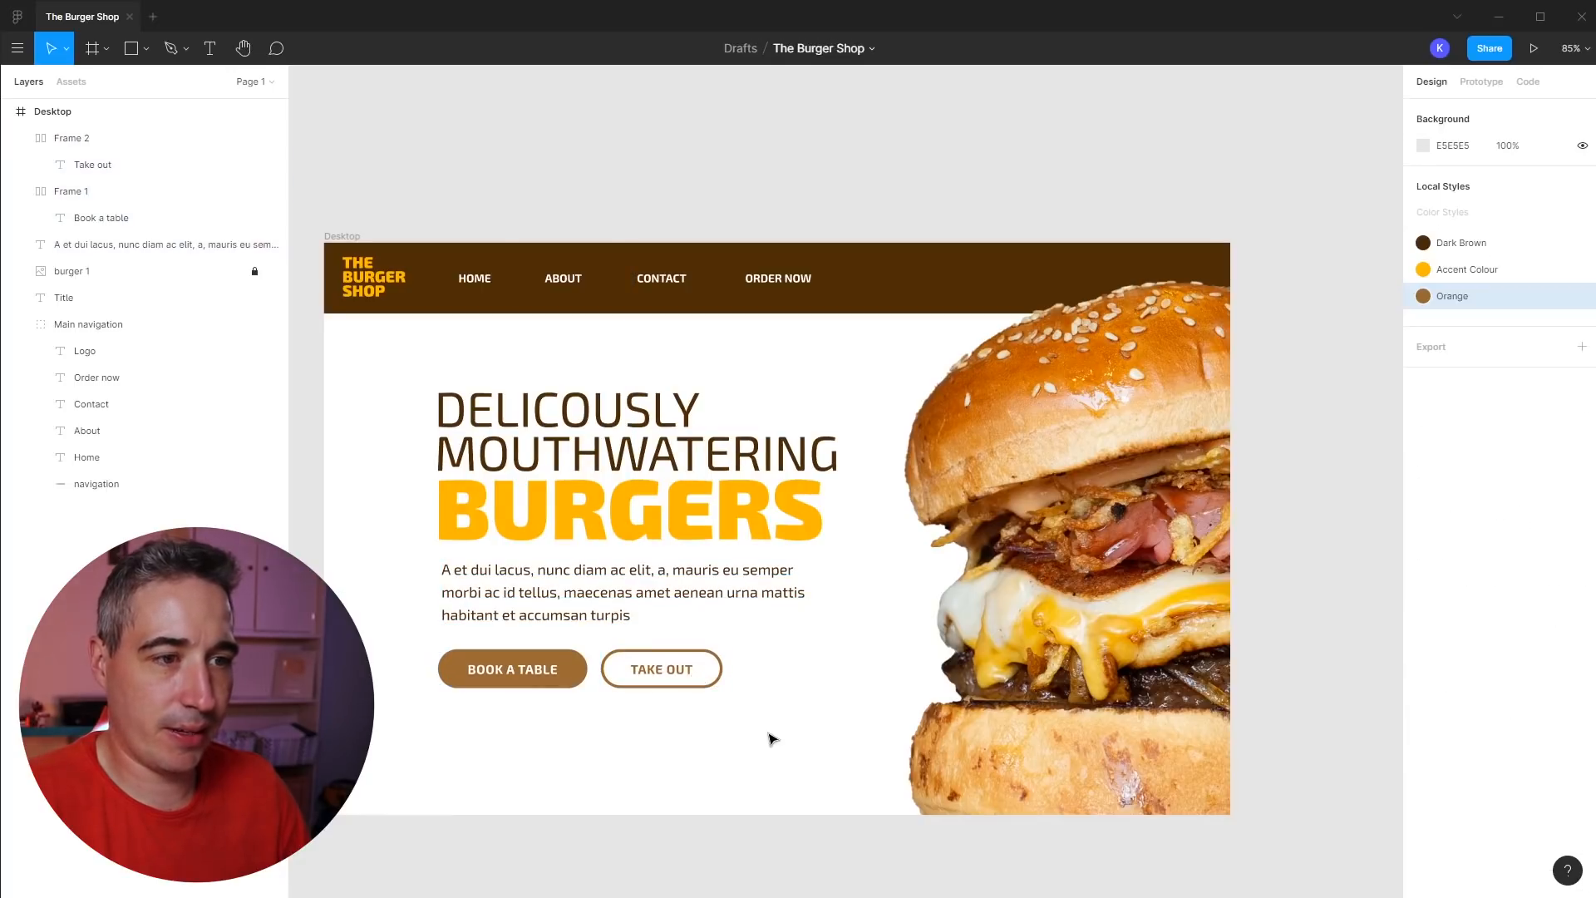
- Set the horizontal auto layout padding of the BOOK A TABLE and TAKE OUT buttons to 51
{"action": "left_click_drag", "start_coordinate": [722, 744], "coordinate": [547, 670]}
{"action": "left_click", "coordinate": [616, 755]}
{"action": "left_click", "coordinate": [567, 674]}
{"action": "left_click", "coordinate": [681, 686], "text": "shift"}
{"action": "left_click_drag", "start_coordinate": [1426, 518], "coordinate": [1442, 518]}
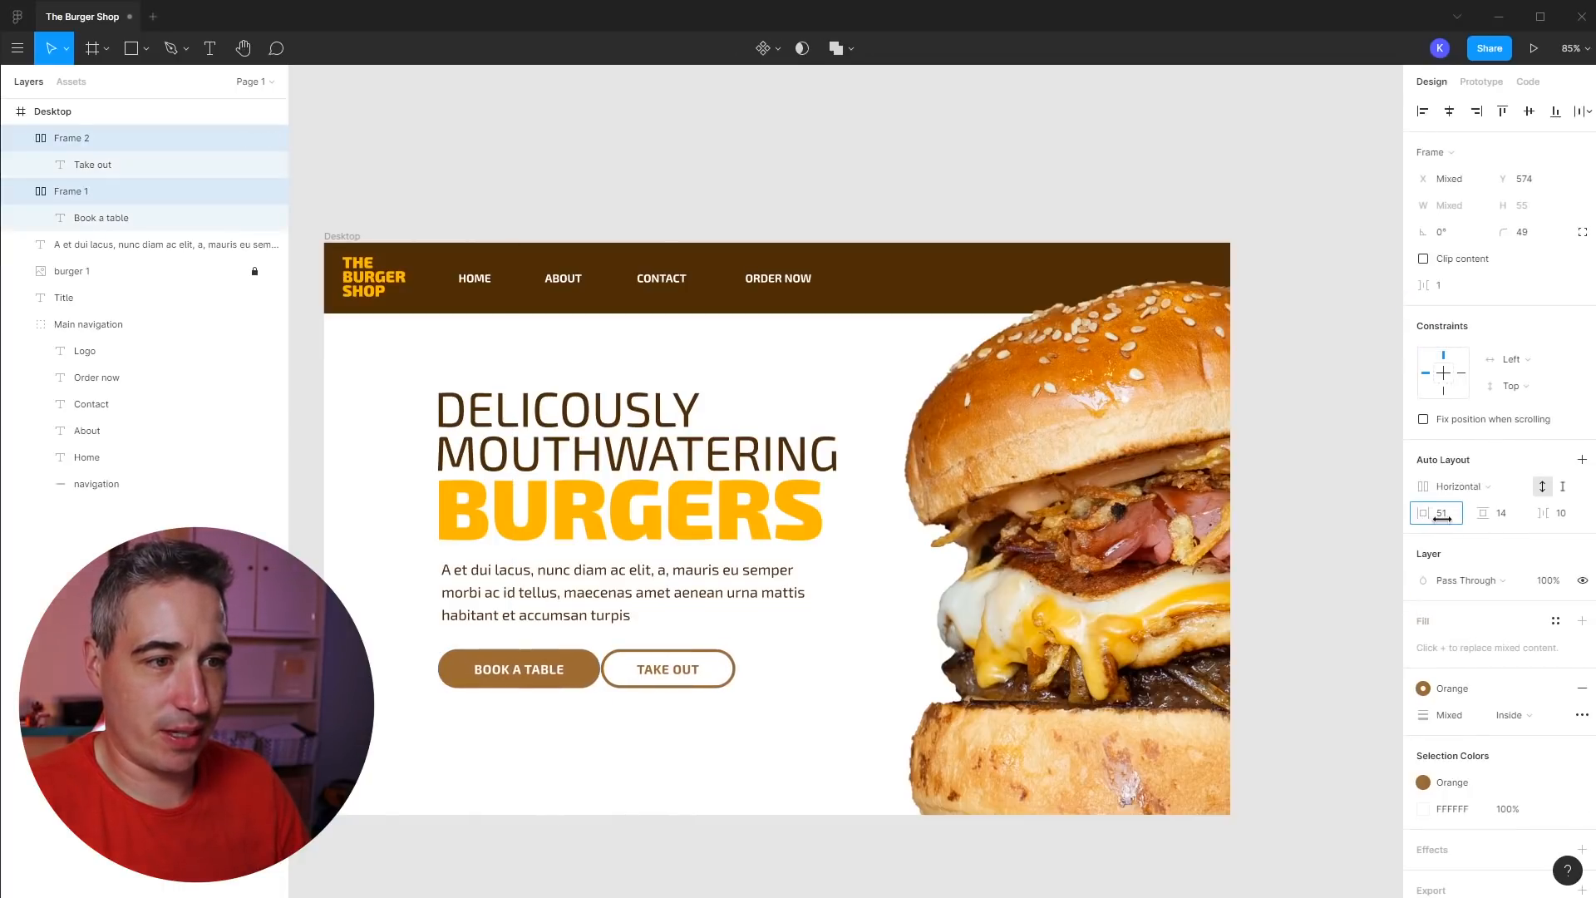
- Move the TAKE OUT button right to leave a small gap beside BOOK A TABLE
{"action": "left_click", "coordinate": [656, 723]}
{"action": "left_click_drag", "start_coordinate": [655, 690], "coordinate": [665, 690]}
{"action": "left_click", "coordinate": [594, 716]}
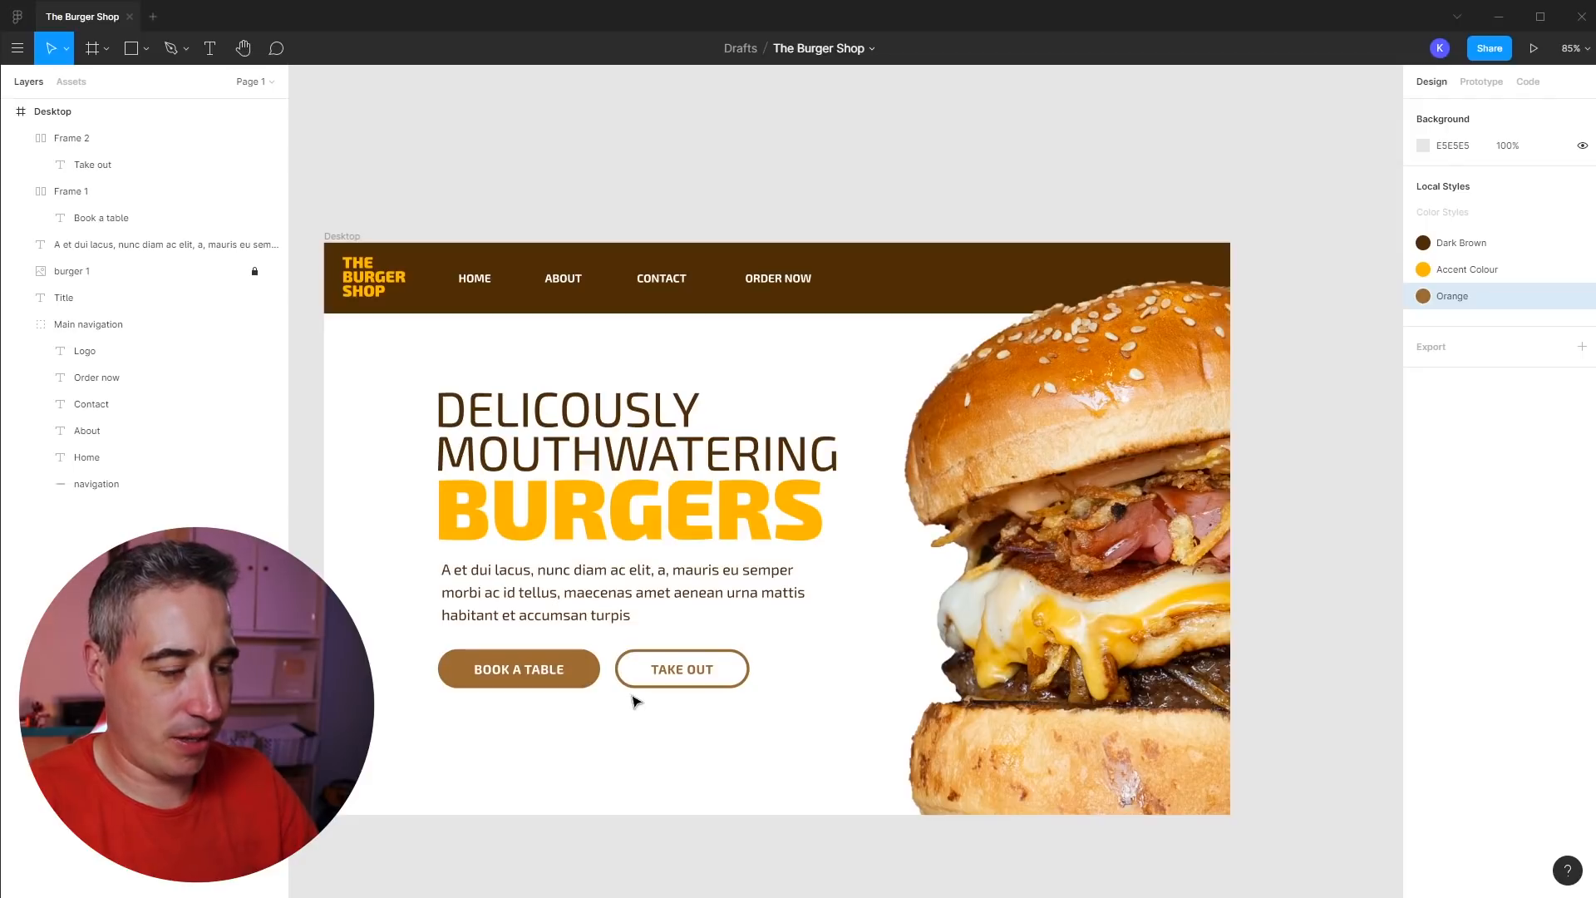
- Unlock the burger image and move it slightly to the right
{"action": "key", "text": "ctrl+backslash"}
{"action": "key", "text": "ctrl+backslash"}
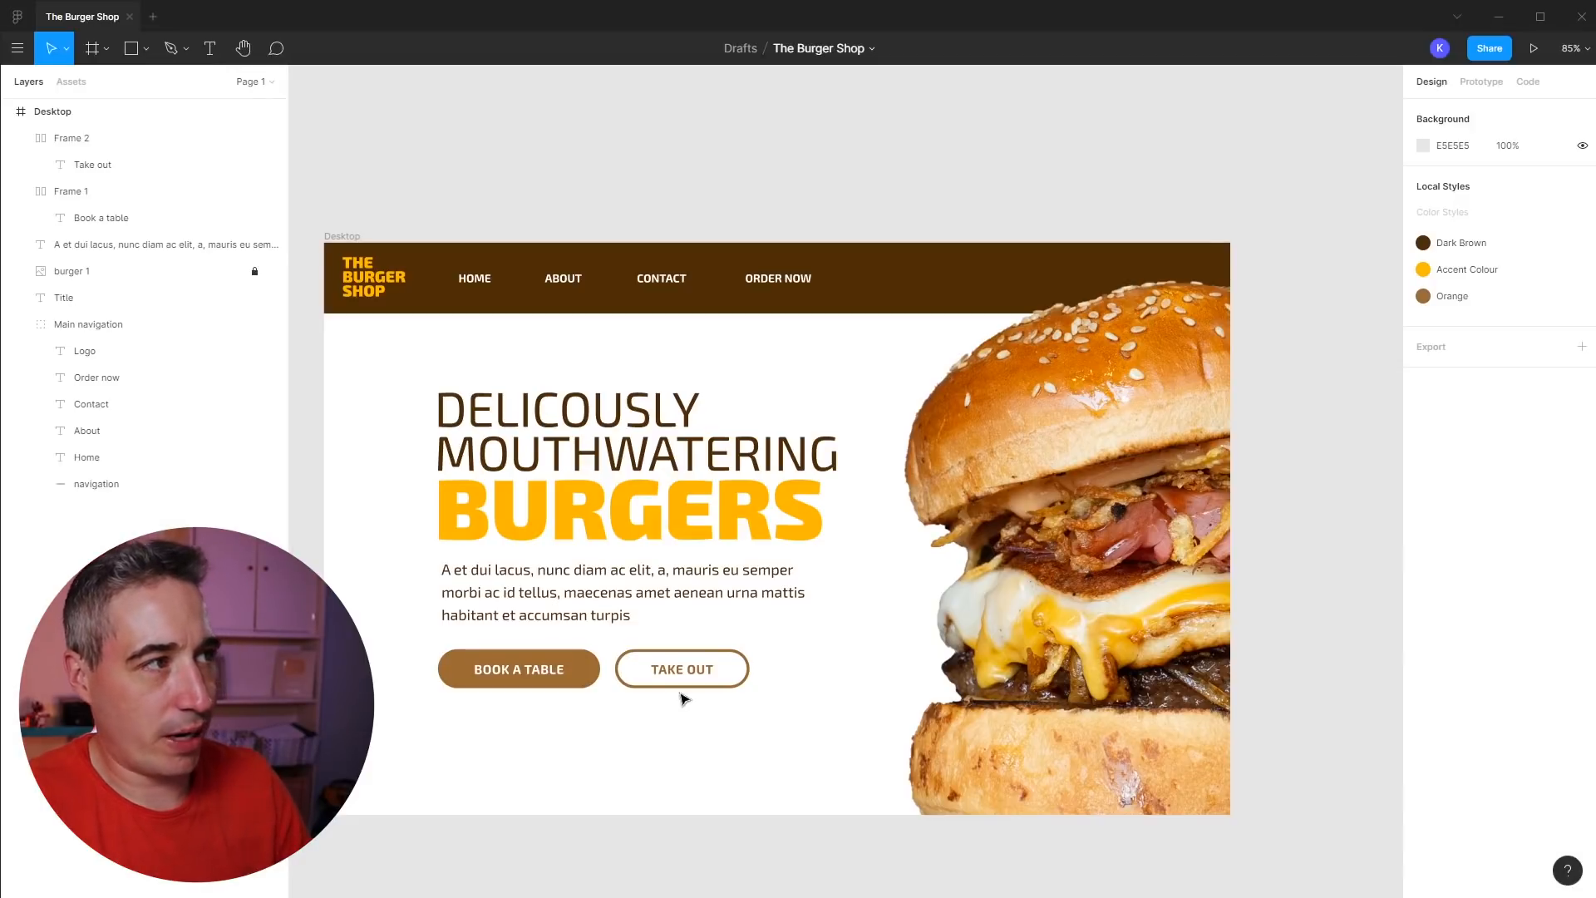
{"action": "left_click", "coordinate": [1570, 49]}
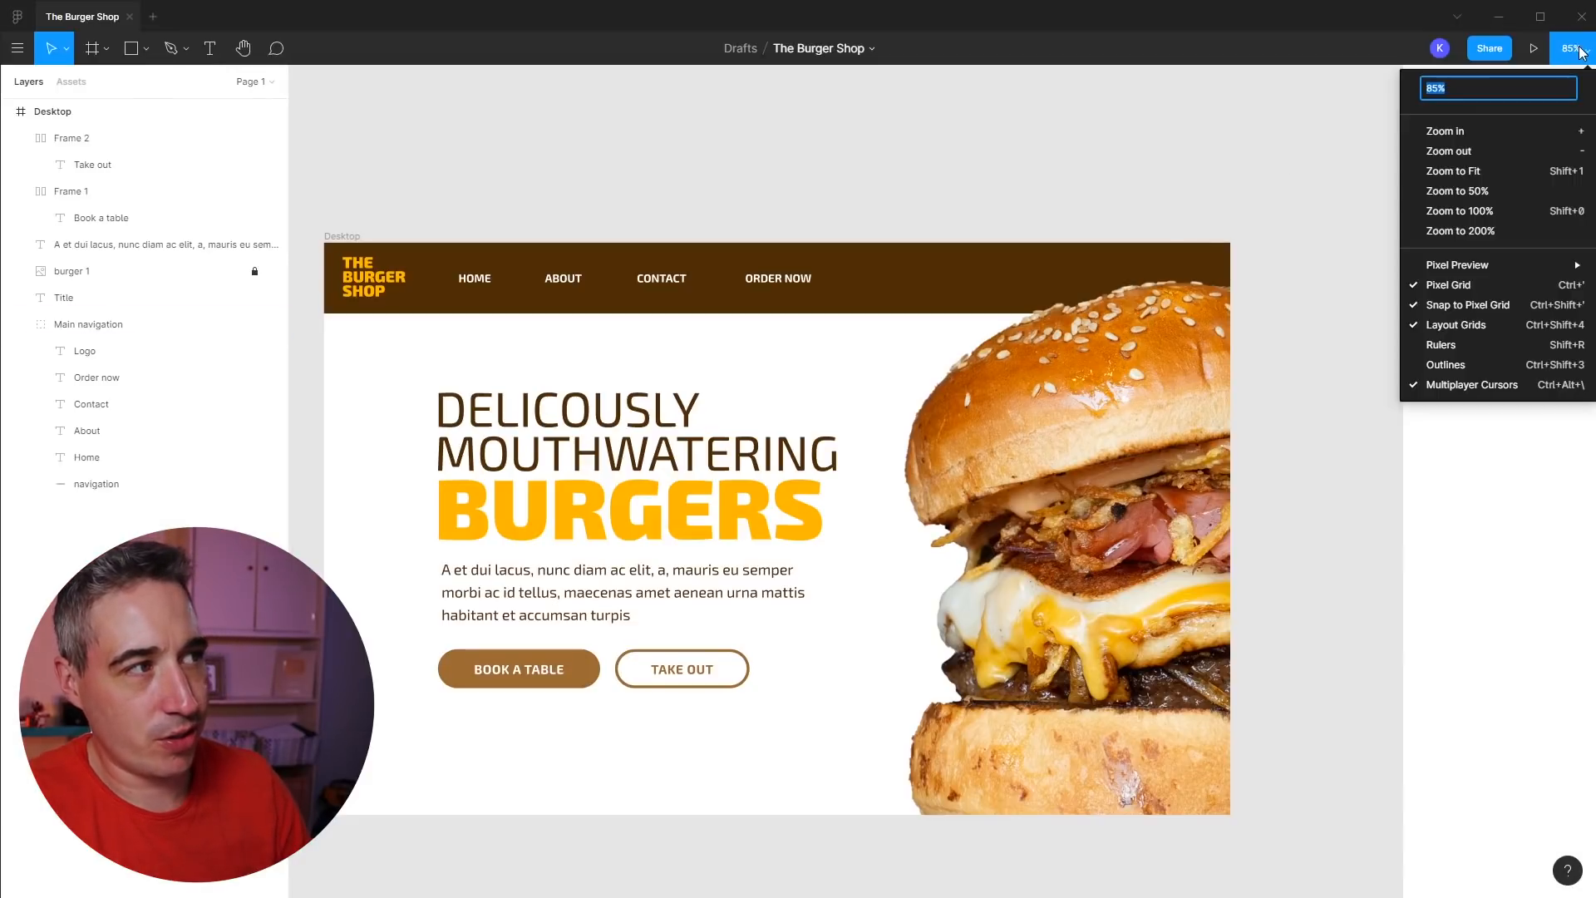
{"action": "left_click", "coordinate": [1493, 213]}
{"action": "left_click_drag", "start_coordinate": [814, 413], "coordinate": [919, 339]}
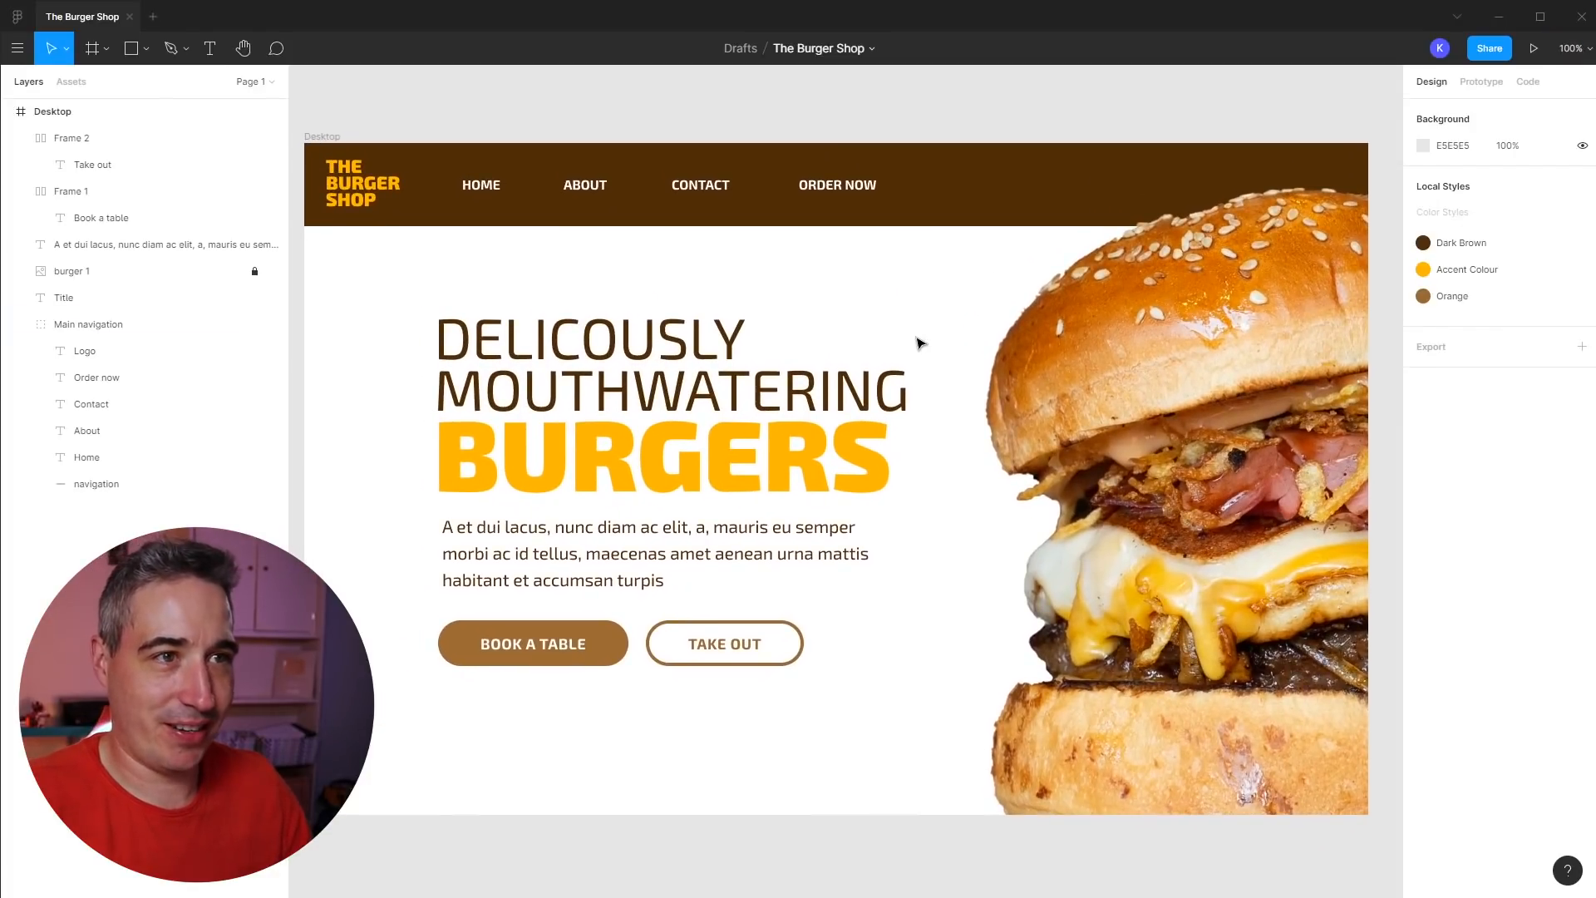
{"action": "left_click", "coordinate": [255, 271]}
{"action": "left_click_drag", "start_coordinate": [1029, 371], "coordinate": [1062, 372]}
- Shift the title, paragraph and both buttons right together, aligning their left edge with the HOME link
{"action": "left_click_drag", "start_coordinate": [337, 334], "coordinate": [838, 655]}
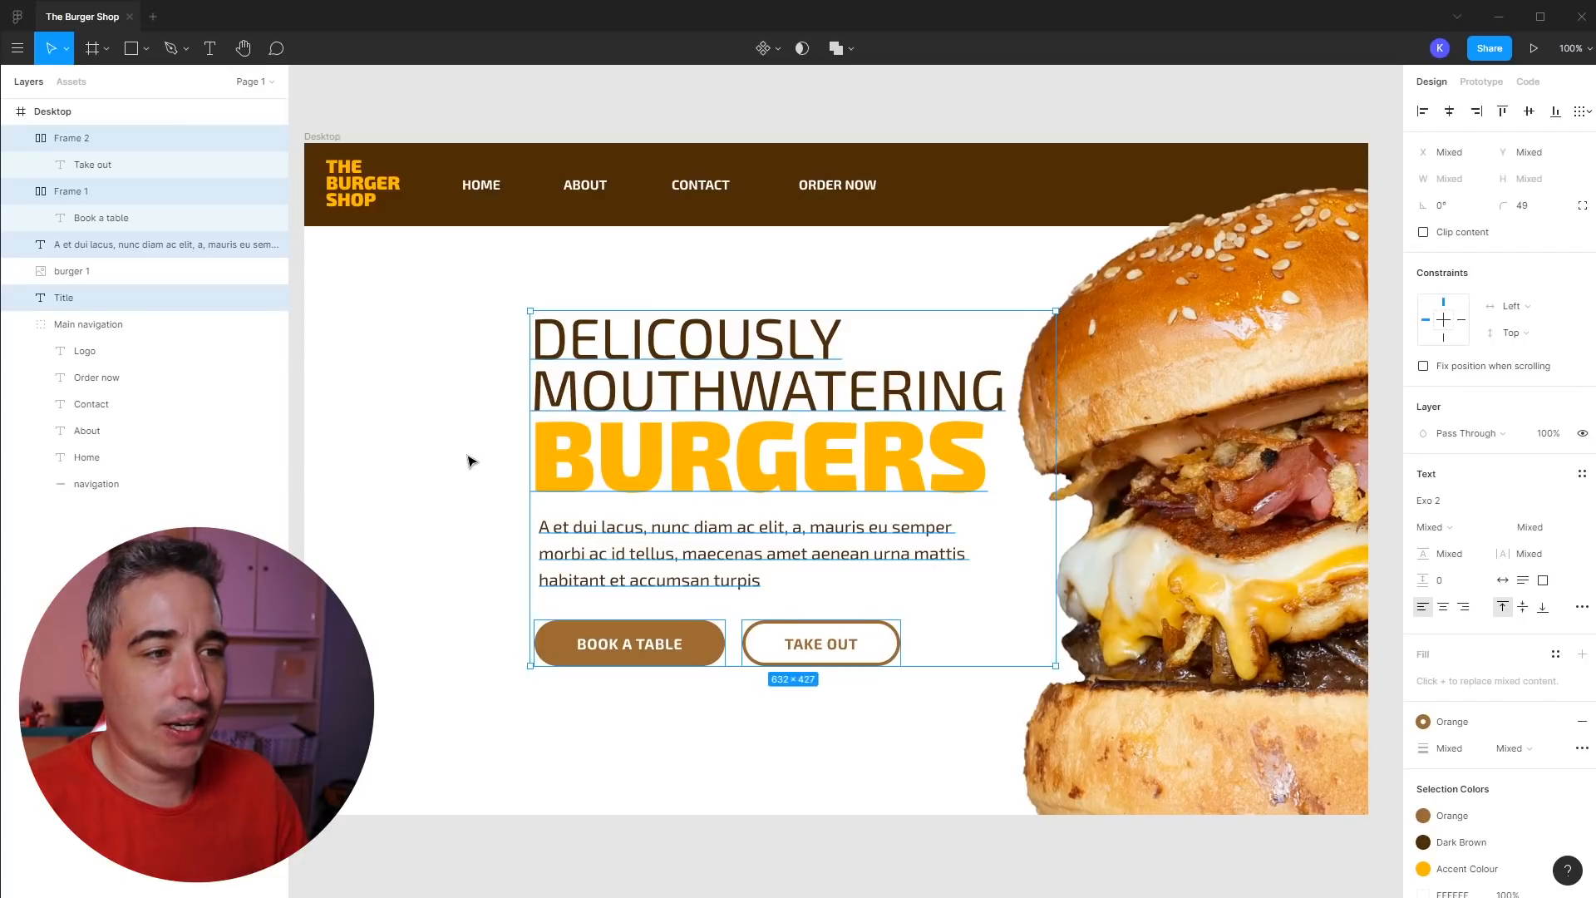
{"action": "left_click", "coordinate": [1042, 653]}
{"action": "left_click_drag", "start_coordinate": [535, 449], "coordinate": [523, 451]}
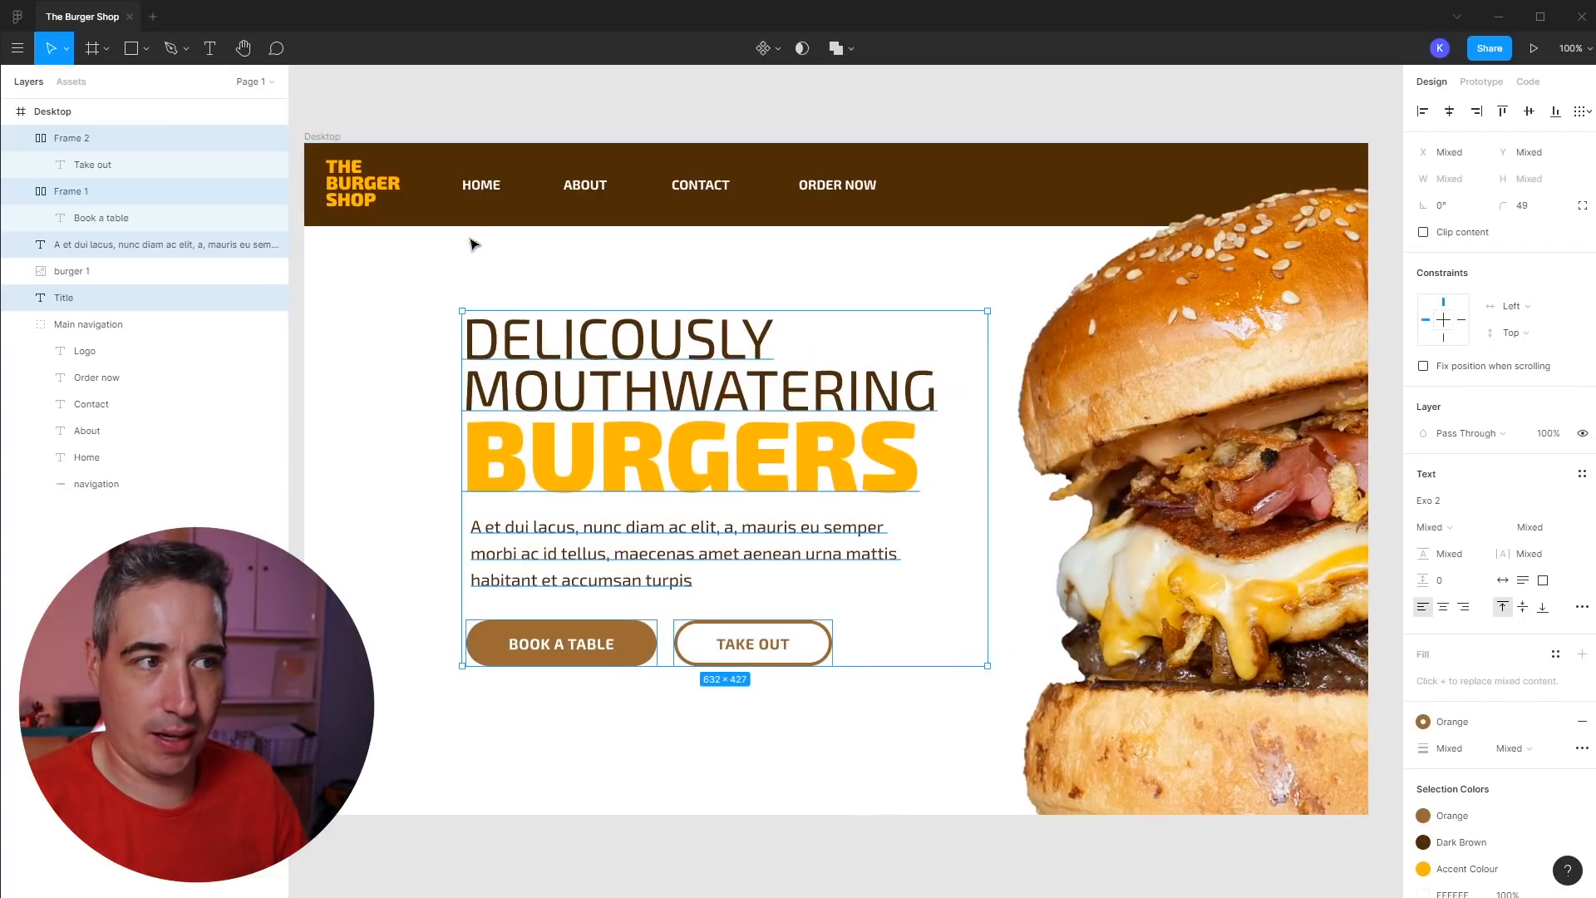
- Try the title, paragraph and both buttons slightly further left than the HOME link
{"action": "left_click", "coordinate": [1017, 281]}
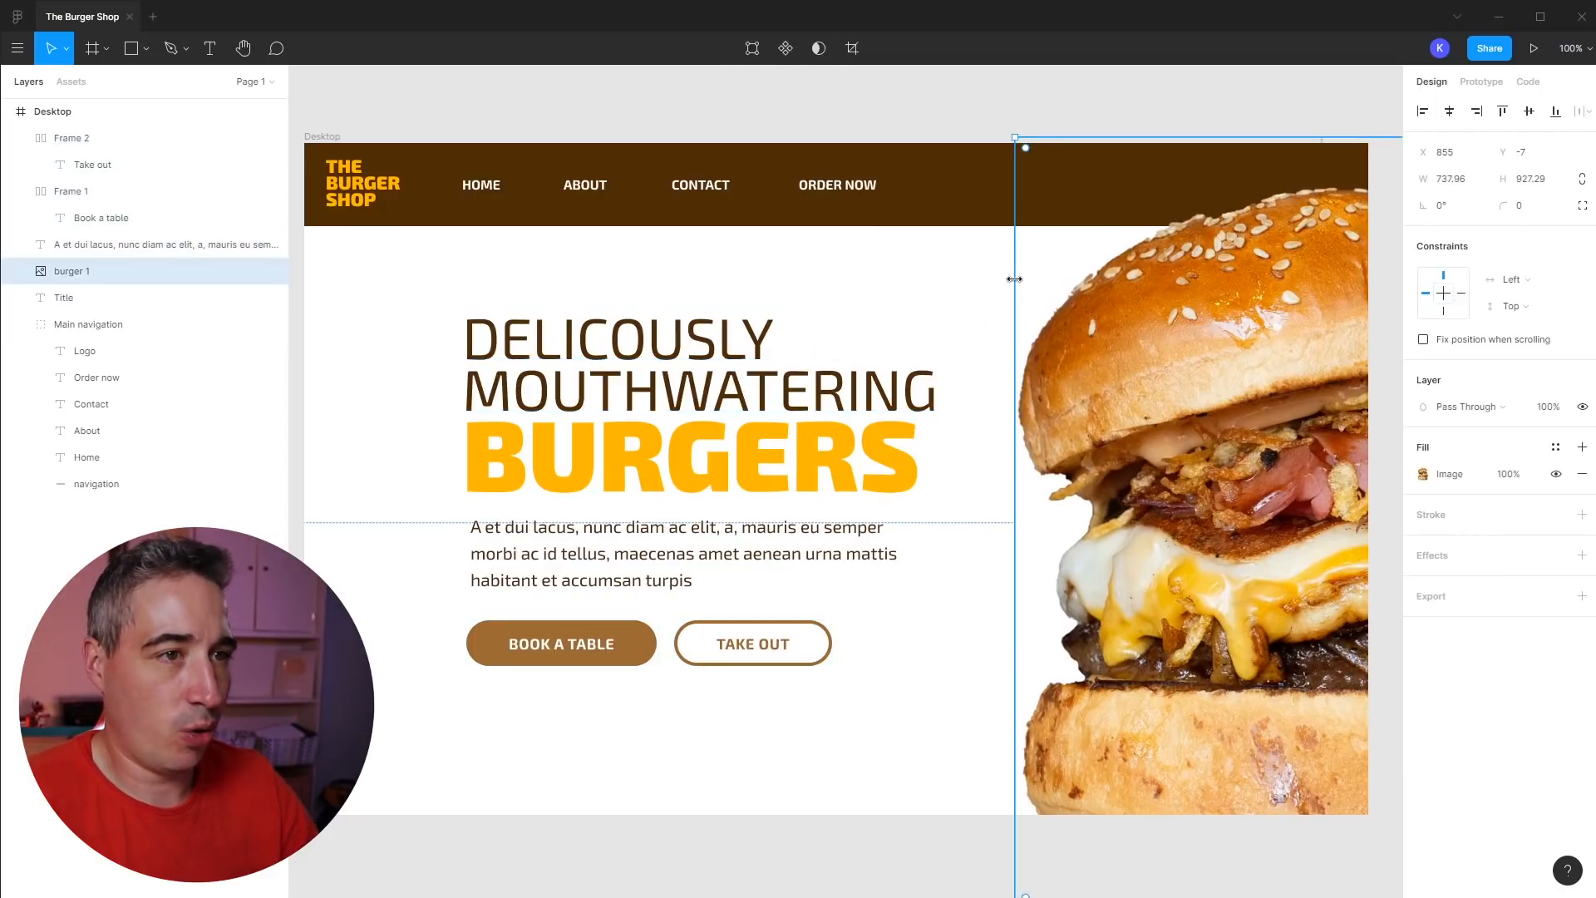
{"action": "key", "text": "minus"}
{"action": "left_click_drag", "start_coordinate": [478, 272], "coordinate": [1216, 703]}
{"action": "key", "text": "z"}
{"action": "left_click_drag", "start_coordinate": [518, 285], "coordinate": [1159, 735]}
{"action": "left_click_drag", "start_coordinate": [471, 313], "coordinate": [681, 566]}
{"action": "left_click_drag", "start_coordinate": [711, 641], "coordinate": [519, 457]}
{"action": "left_click", "coordinate": [363, 498]}
{"action": "left_click_drag", "start_coordinate": [487, 316], "coordinate": [898, 652]}
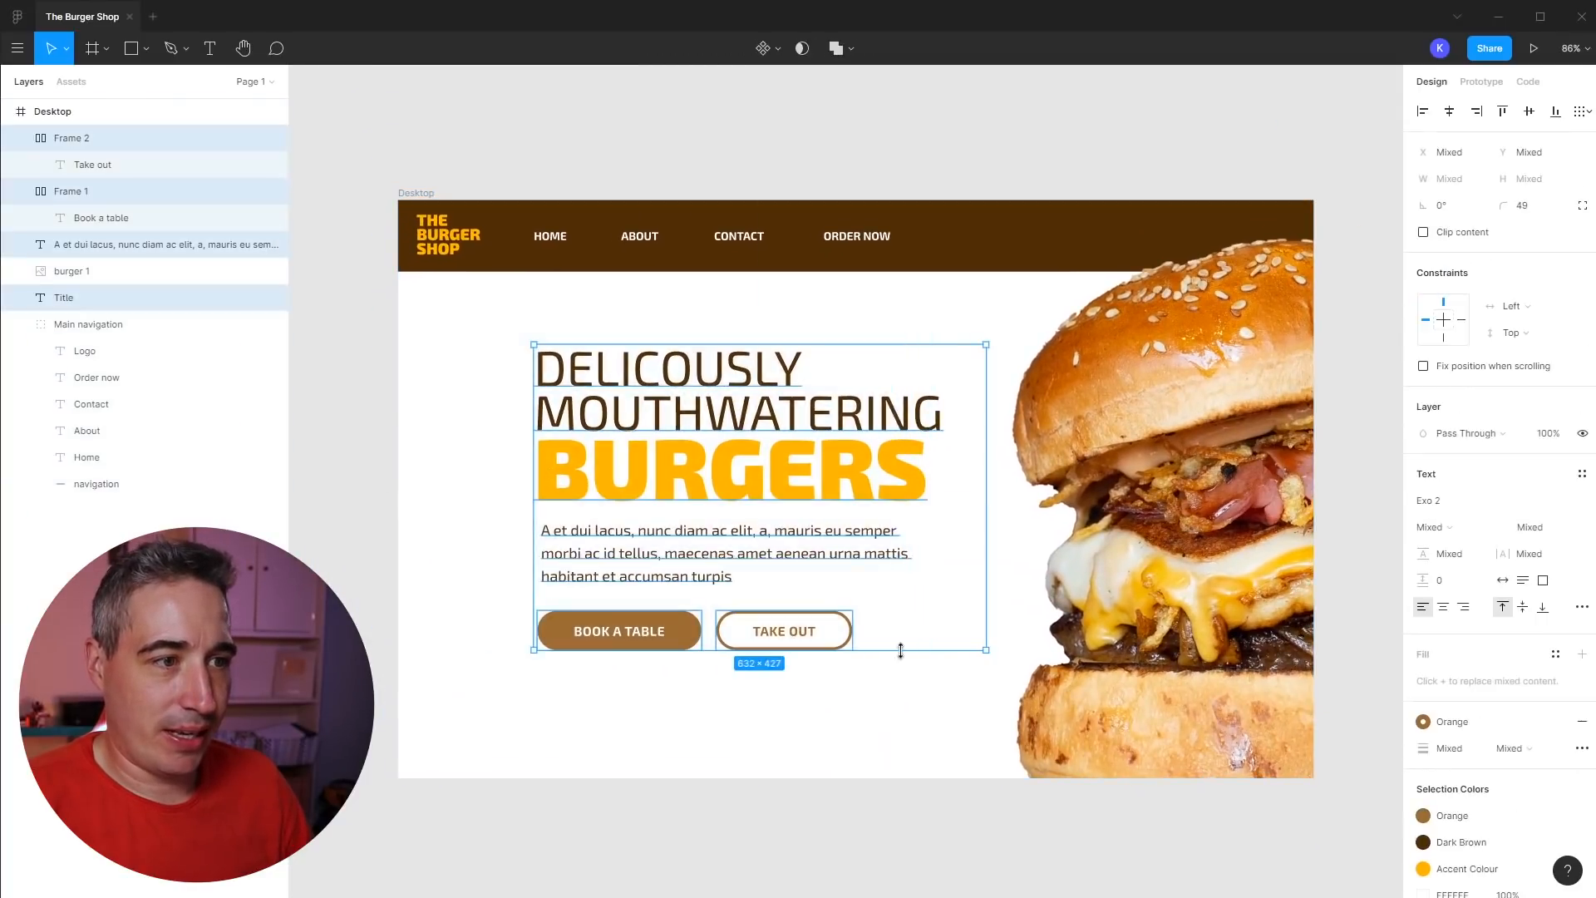
{"action": "left_click_drag", "start_coordinate": [838, 489], "coordinate": [829, 489]}
{"action": "left_click", "coordinate": [597, 123]}
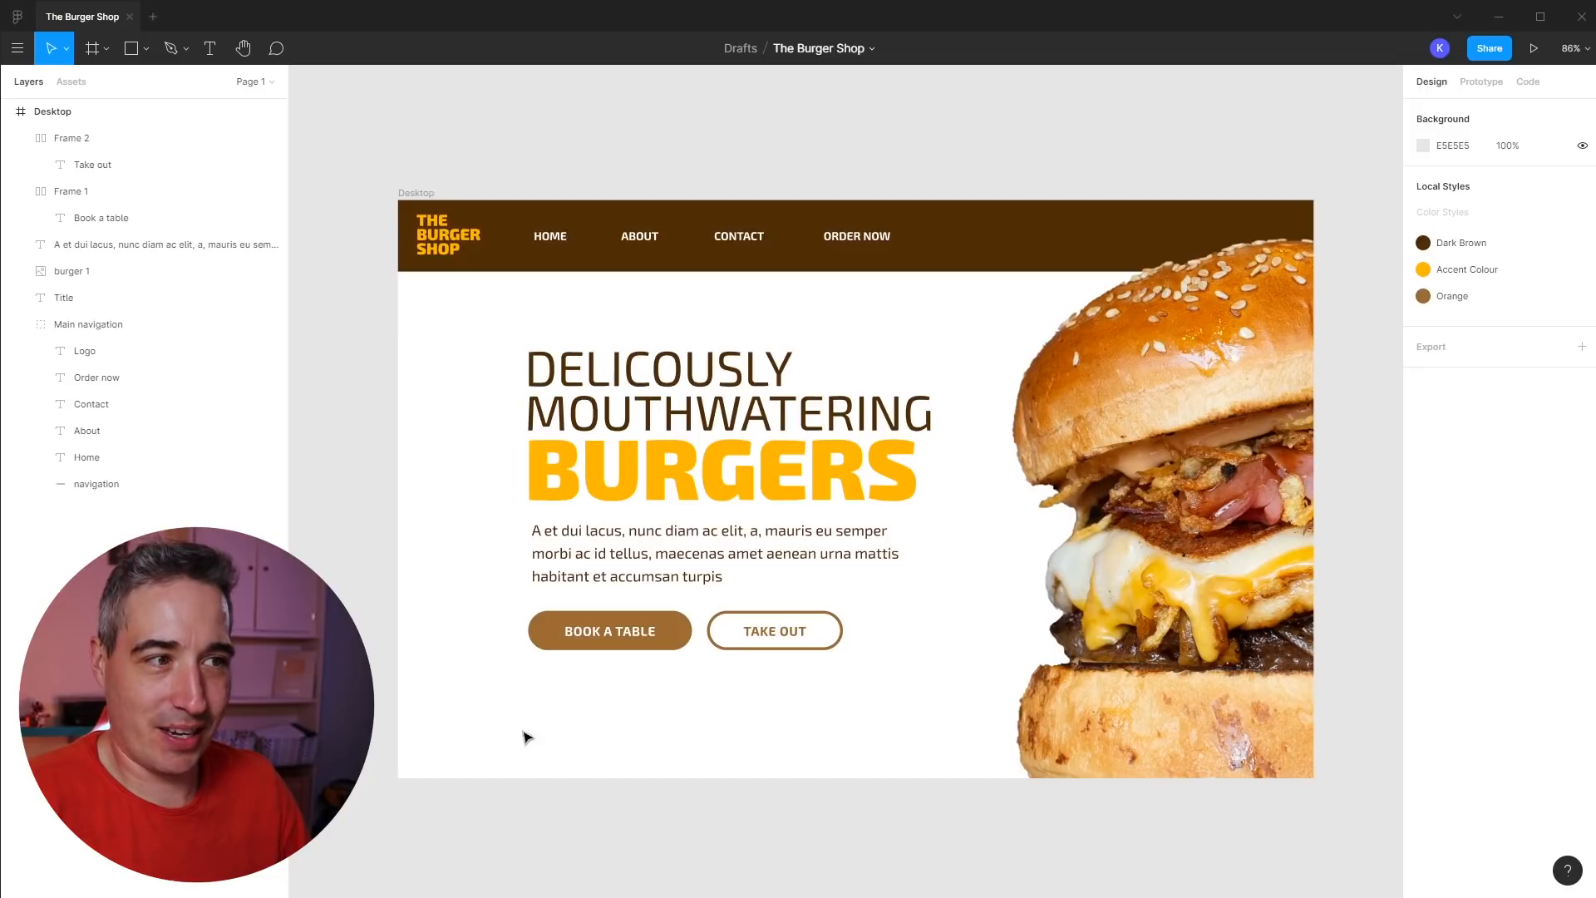
- Move the title, paragraph and BOOK A TABLE button back right to align with HOME, and shift TAKE OUT right to match
{"action": "left_click_drag", "start_coordinate": [518, 742], "coordinate": [695, 339]}
{"action": "left_click_drag", "start_coordinate": [707, 420], "coordinate": [717, 420]}
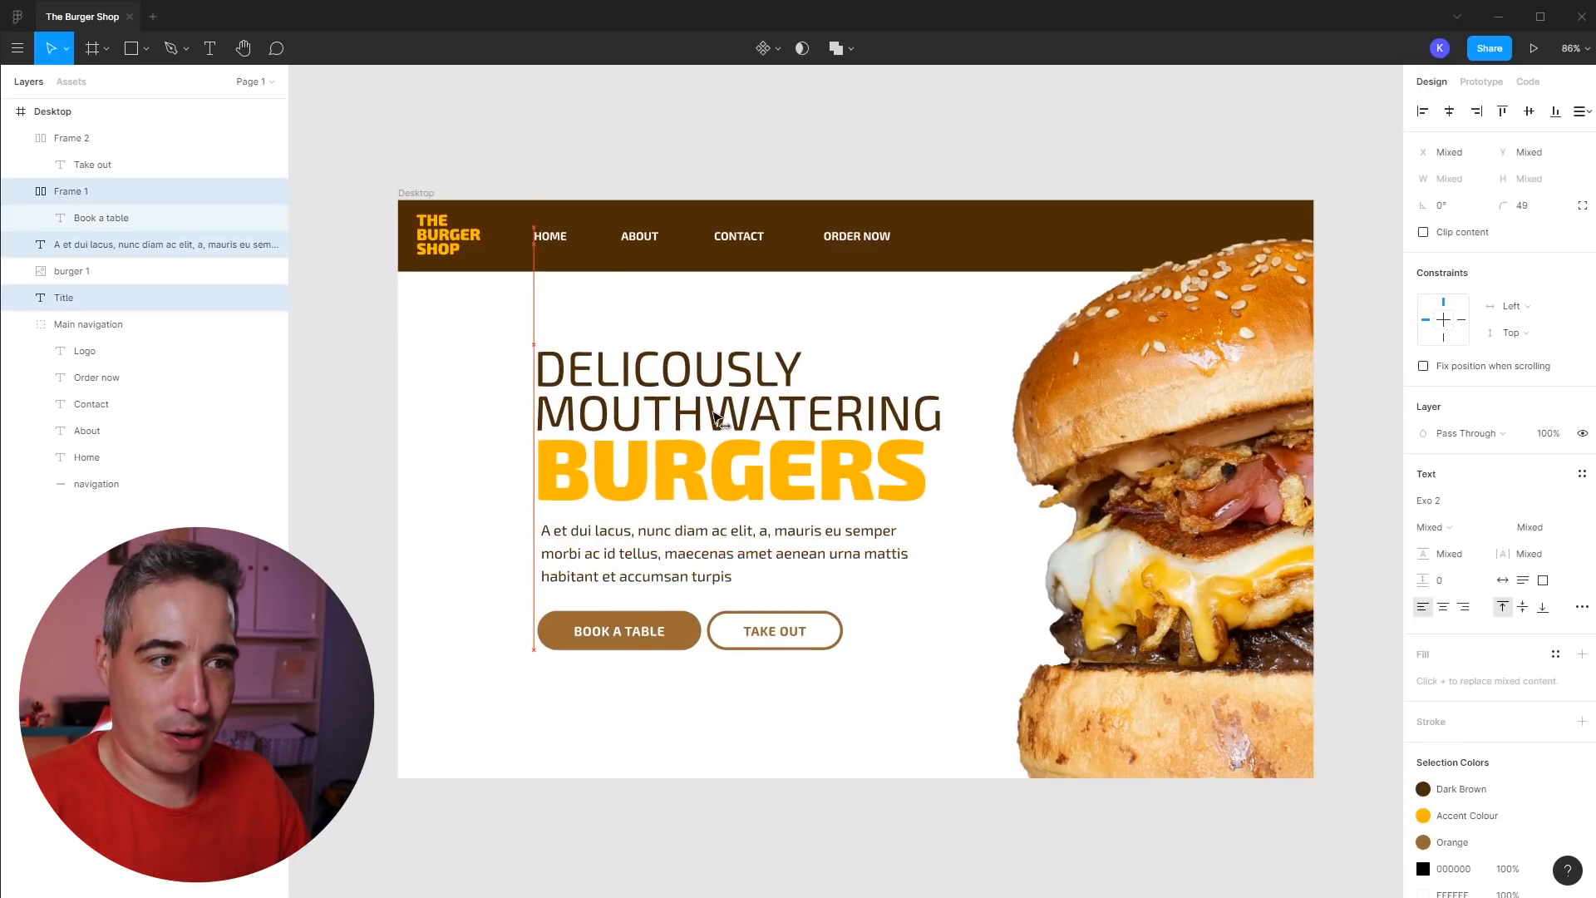
{"action": "left_click", "coordinate": [775, 642]}
{"action": "left_click", "coordinate": [776, 675]}
{"action": "left_click_drag", "start_coordinate": [719, 643], "coordinate": [726, 643]}
{"action": "left_click", "coordinate": [870, 723]}
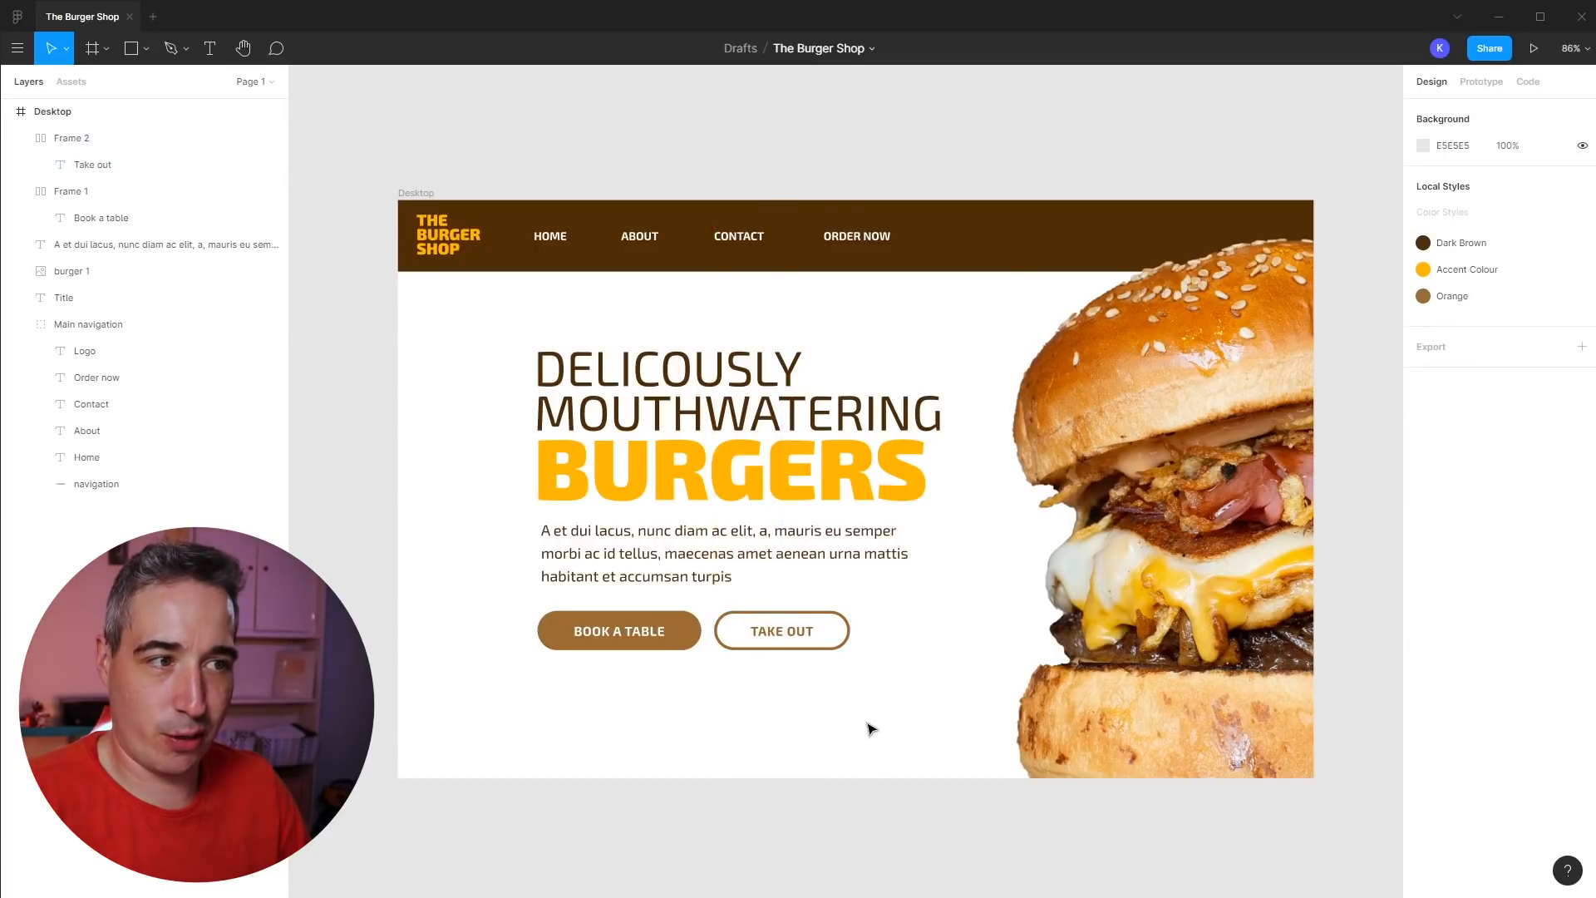
- Try sending the burger image behind all other layers, and slide it horizontally to X 758
{"action": "left_click_drag", "start_coordinate": [1108, 490], "coordinate": [987, 498]}
{"action": "key", "text": "["}
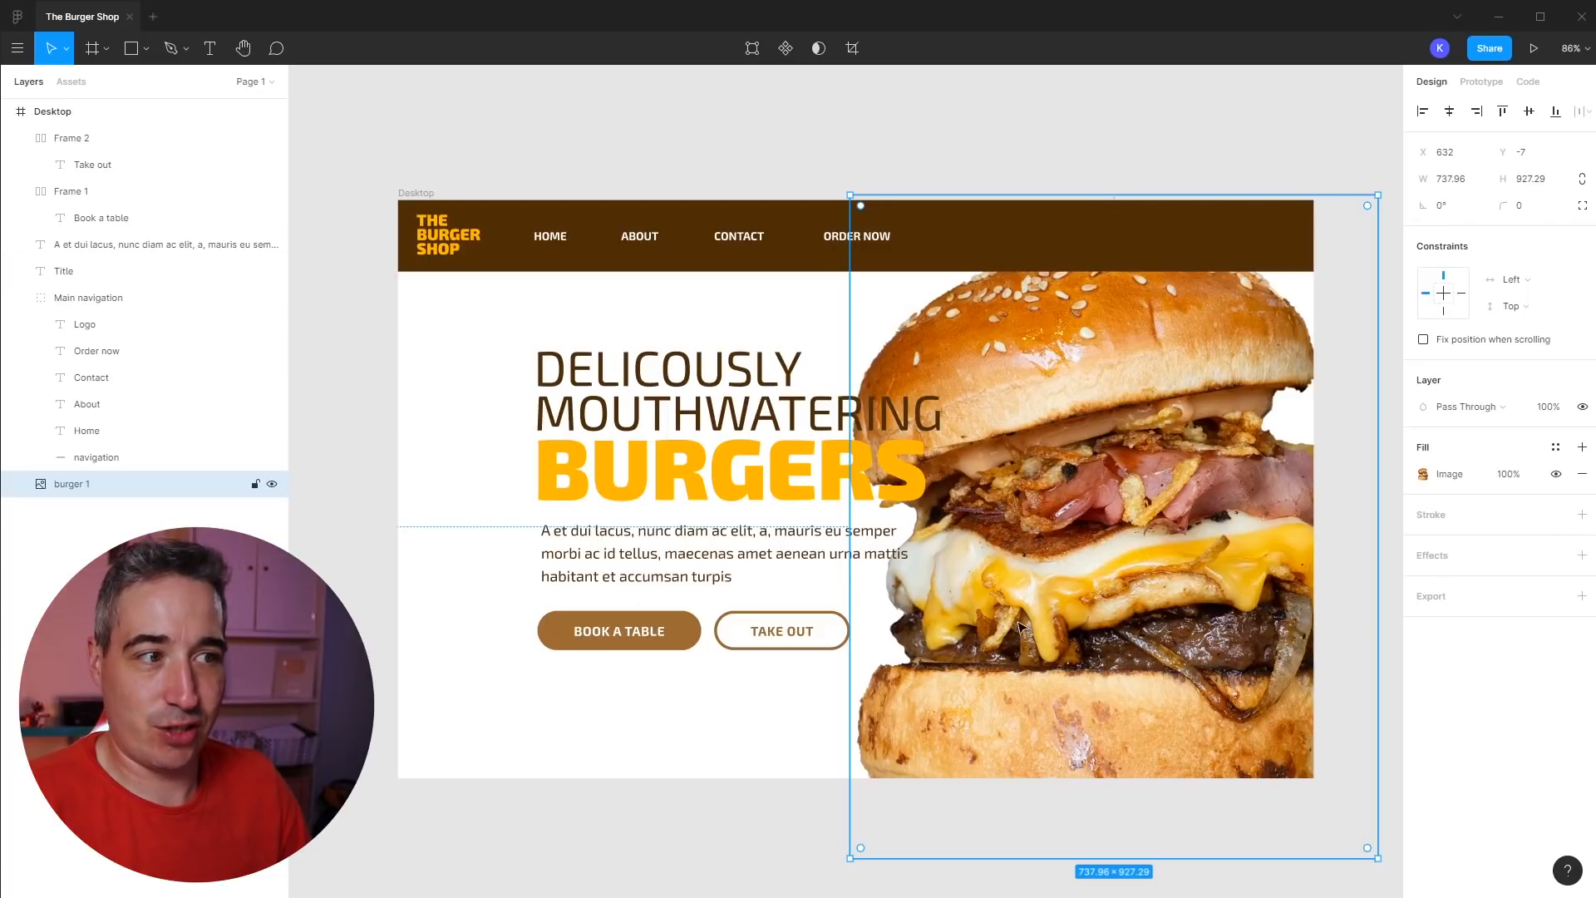
{"action": "left_click_drag", "start_coordinate": [897, 716], "coordinate": [1059, 720]}
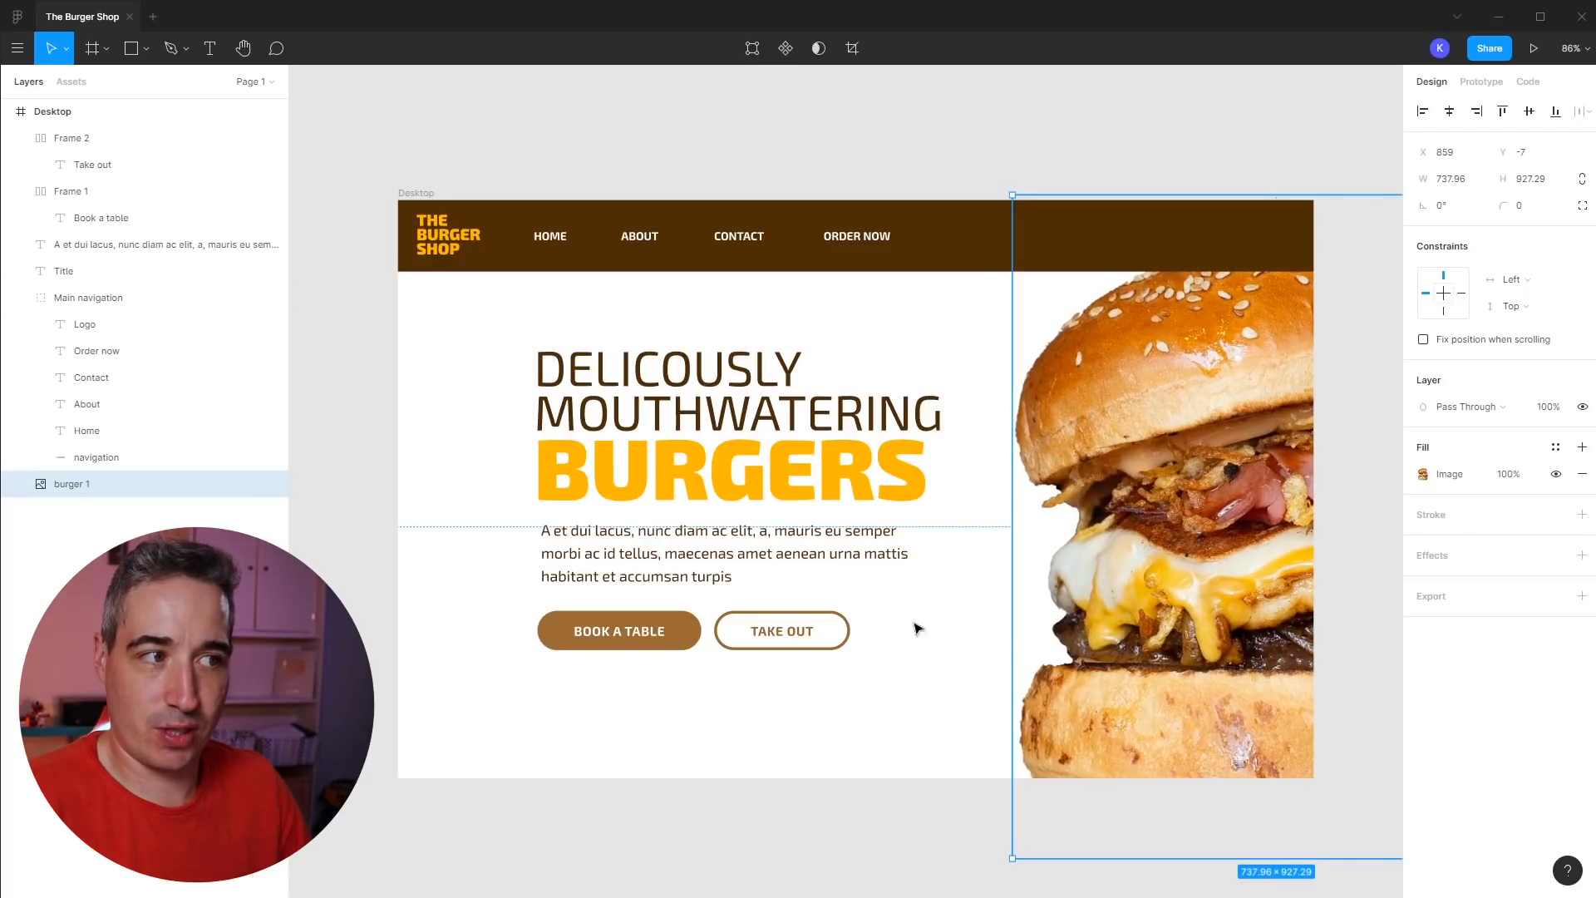
{"action": "left_click_drag", "start_coordinate": [1182, 717], "coordinate": [1111, 717]}
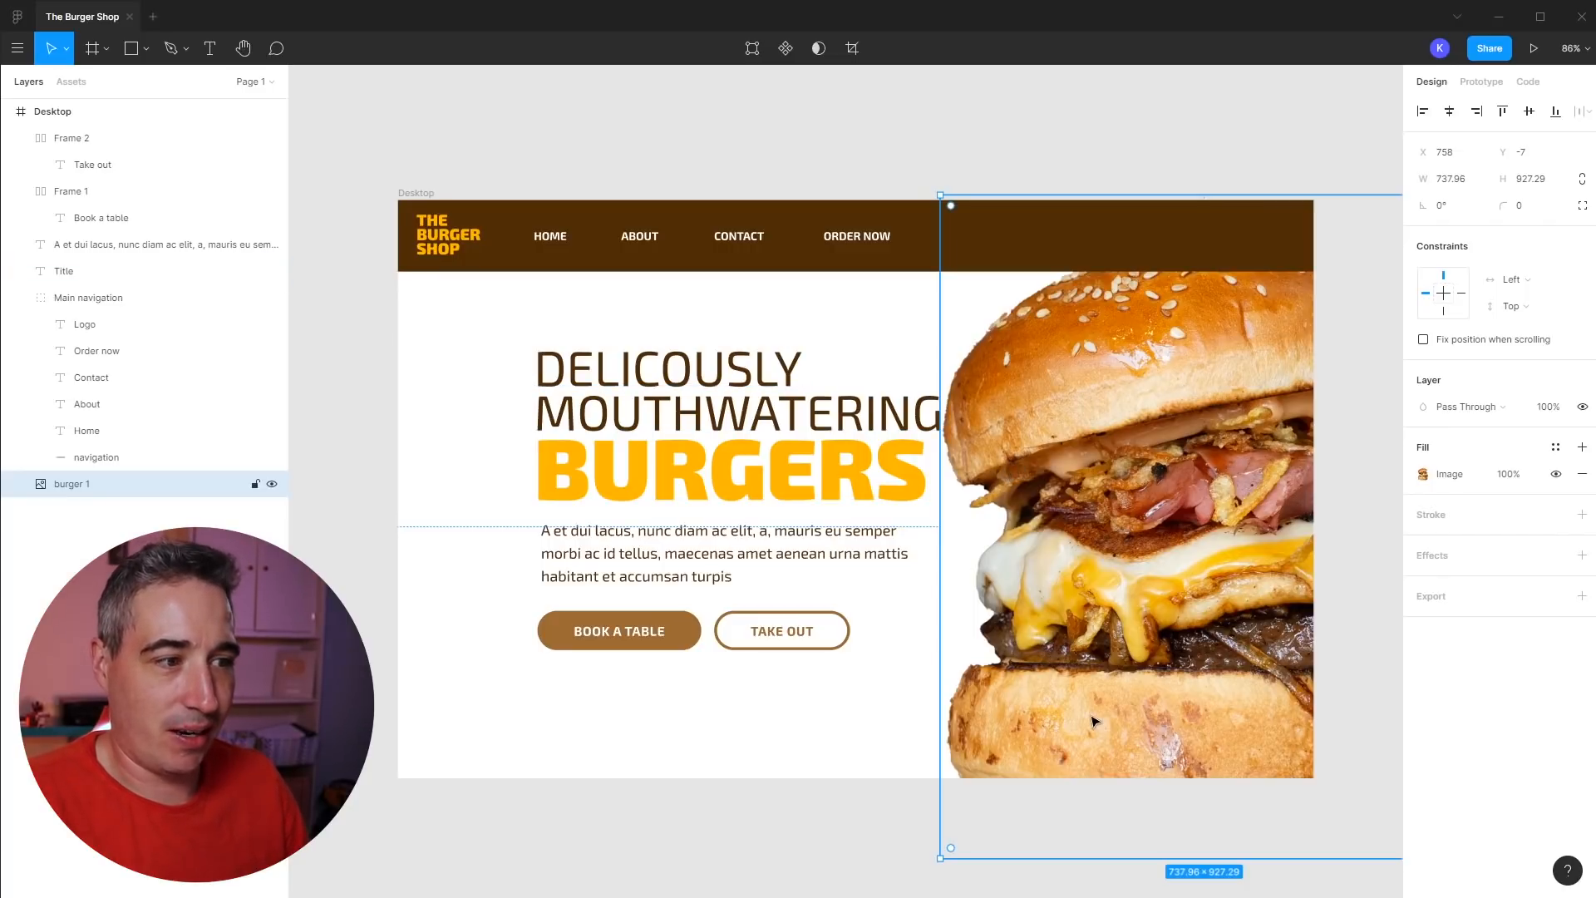
- Enlarge the burger image to about 768 × 965, bring it to the front and place it at X 812, Y -37
{"action": "left_click_drag", "start_coordinate": [937, 864], "coordinate": [919, 873]}
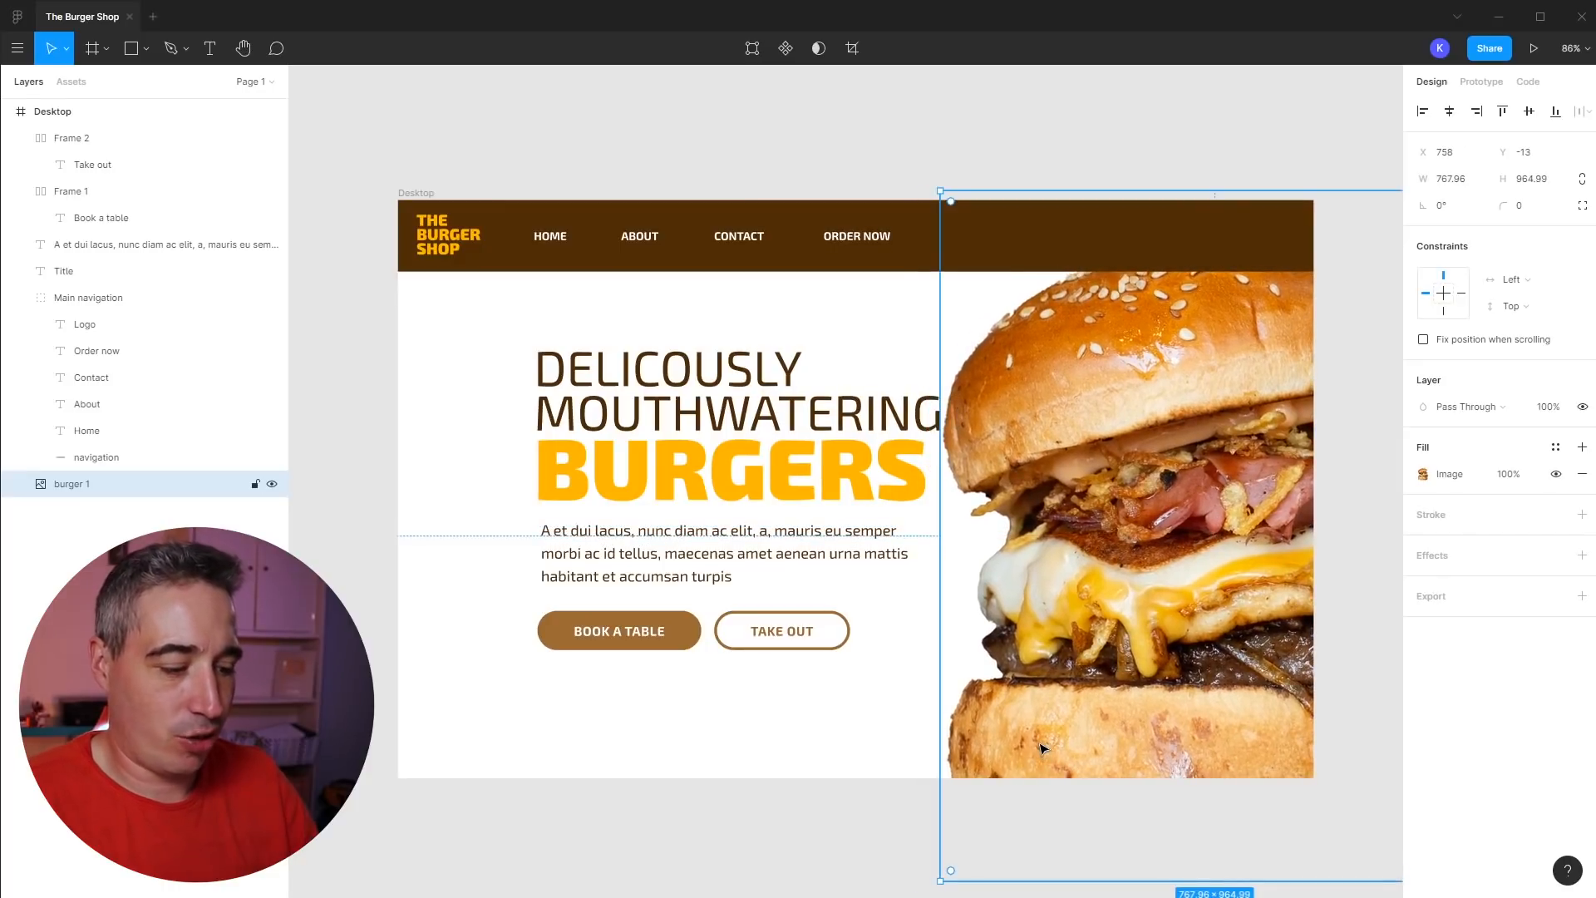
{"action": "key", "text": "bracketright"}
{"action": "left_click_drag", "start_coordinate": [1243, 464], "coordinate": [1253, 453]}
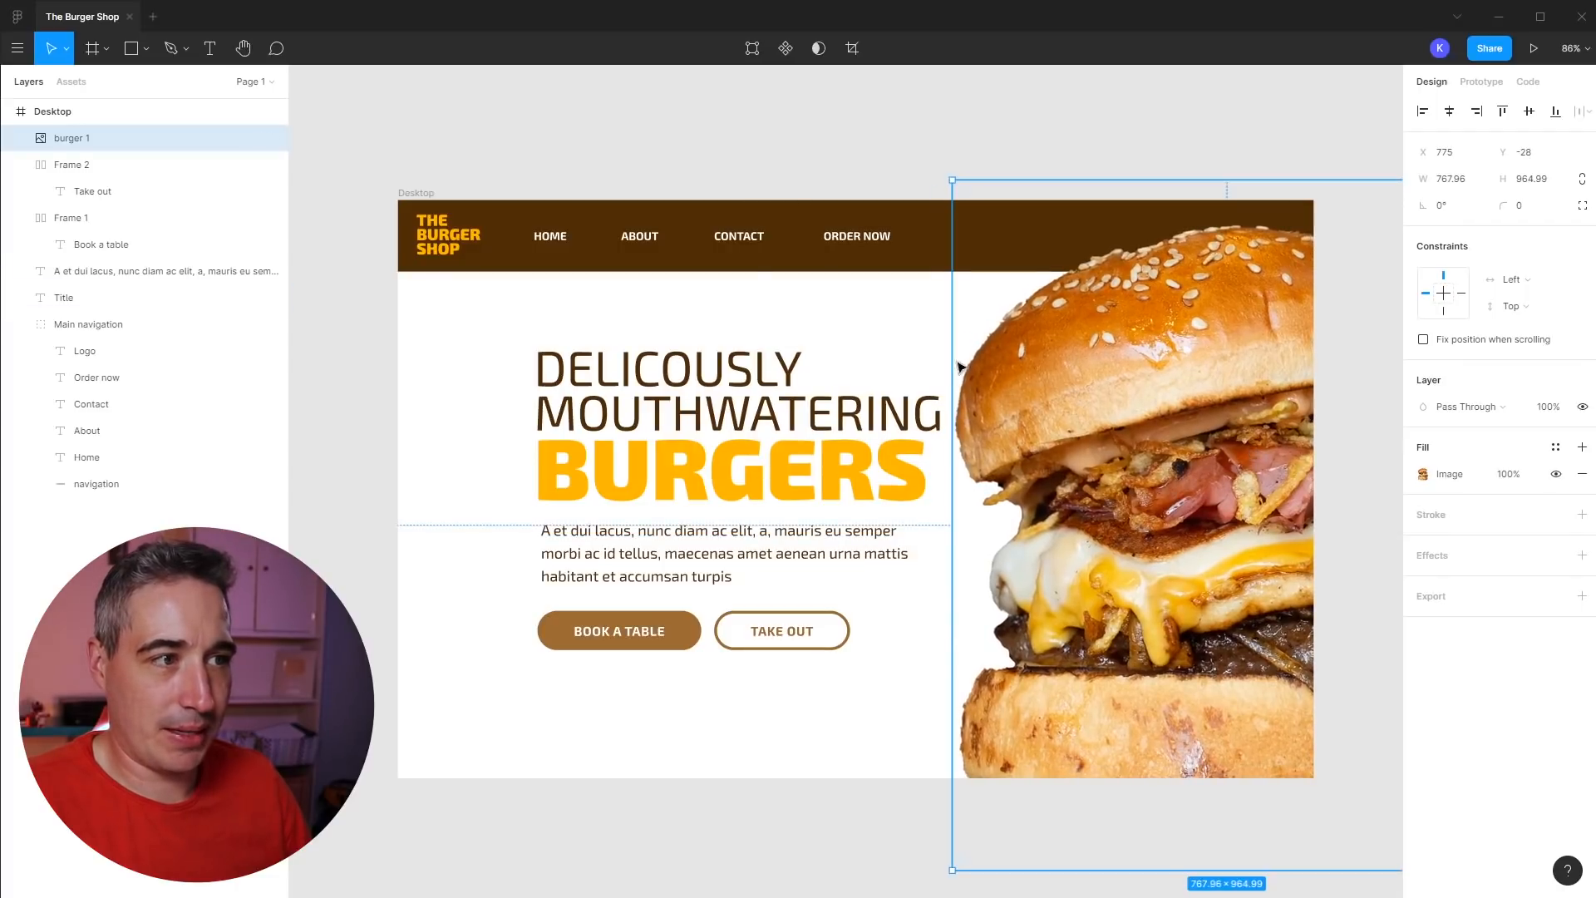
{"action": "left_click_drag", "start_coordinate": [1126, 446], "coordinate": [1152, 440]}
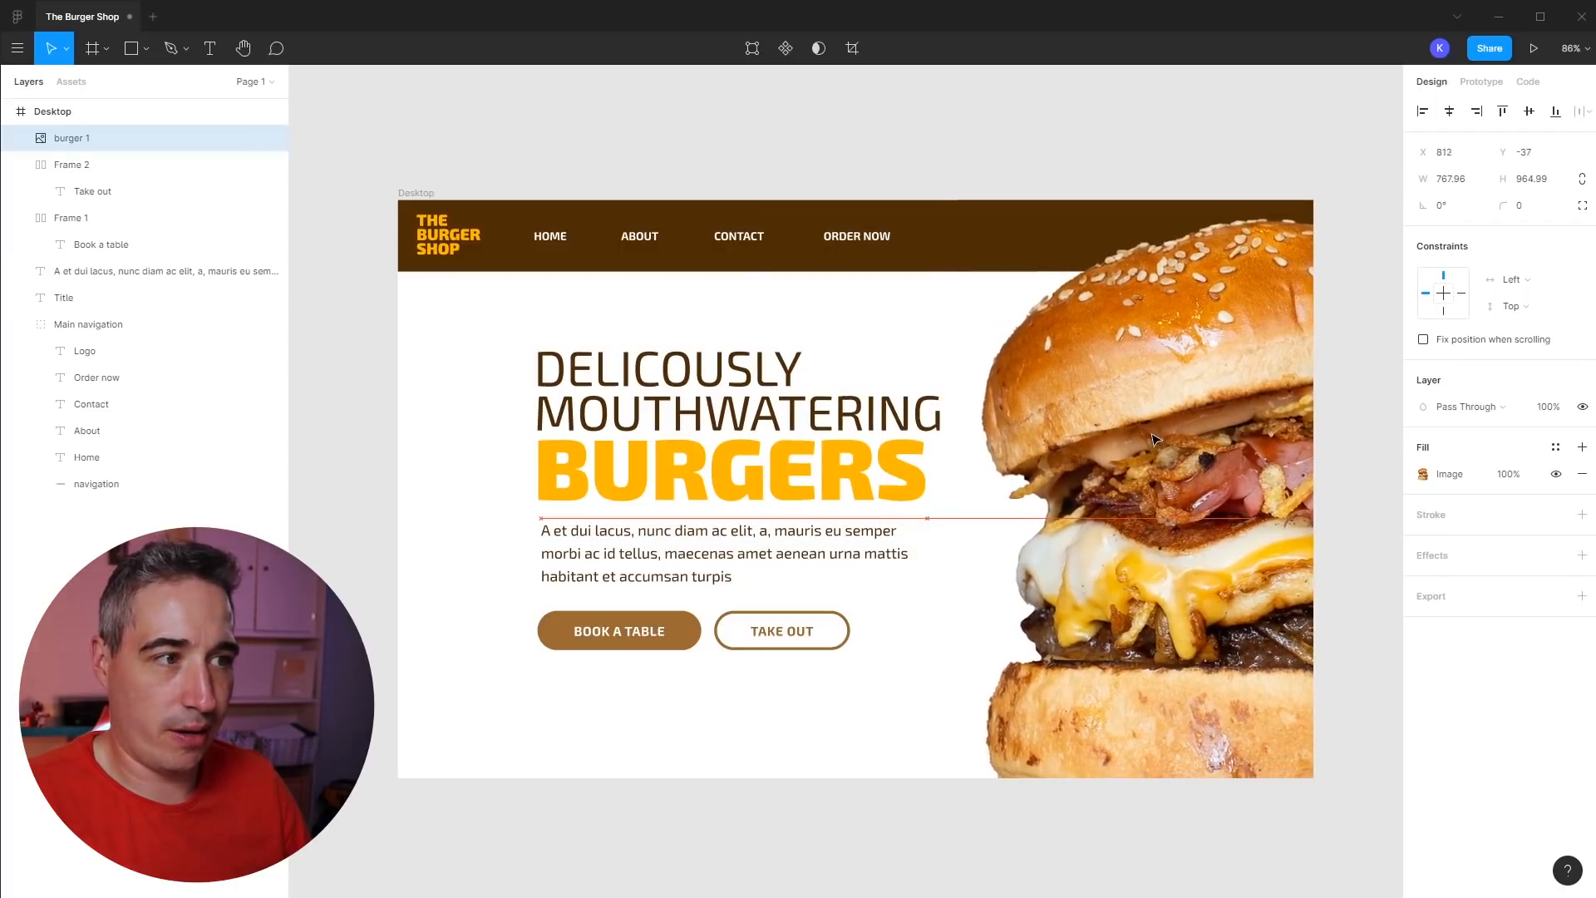
- Widen the paragraph's text box to 594, and move the burger image to X 834, Y -30
{"action": "left_click", "coordinate": [879, 534]}
{"action": "left_click_drag", "start_coordinate": [929, 551], "coordinate": [967, 561]}
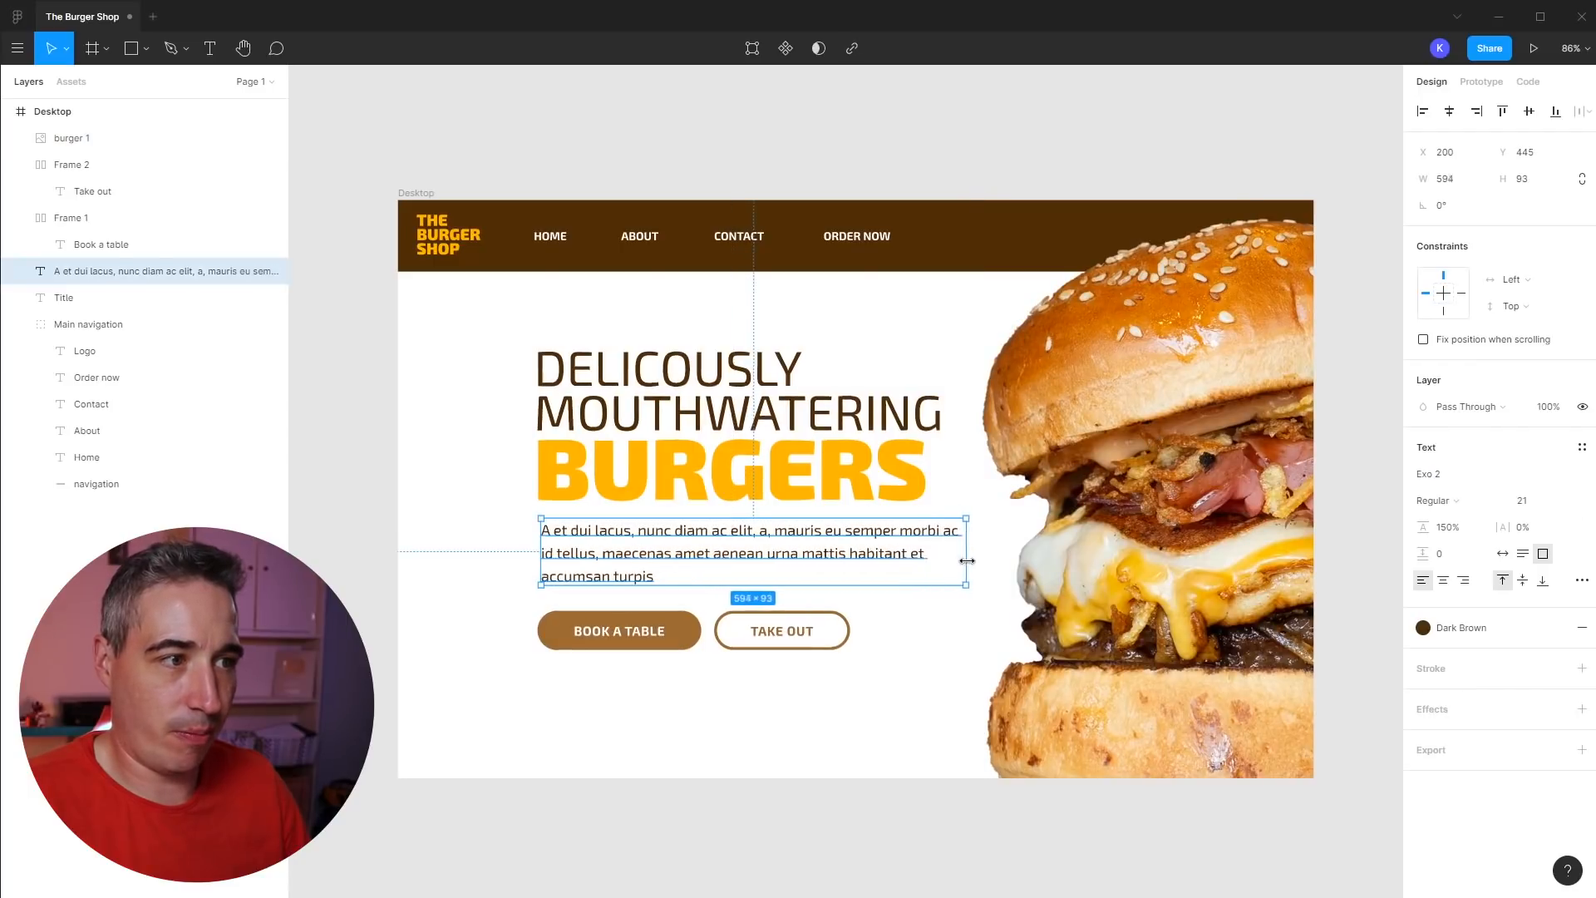
{"action": "left_click", "coordinate": [855, 324]}
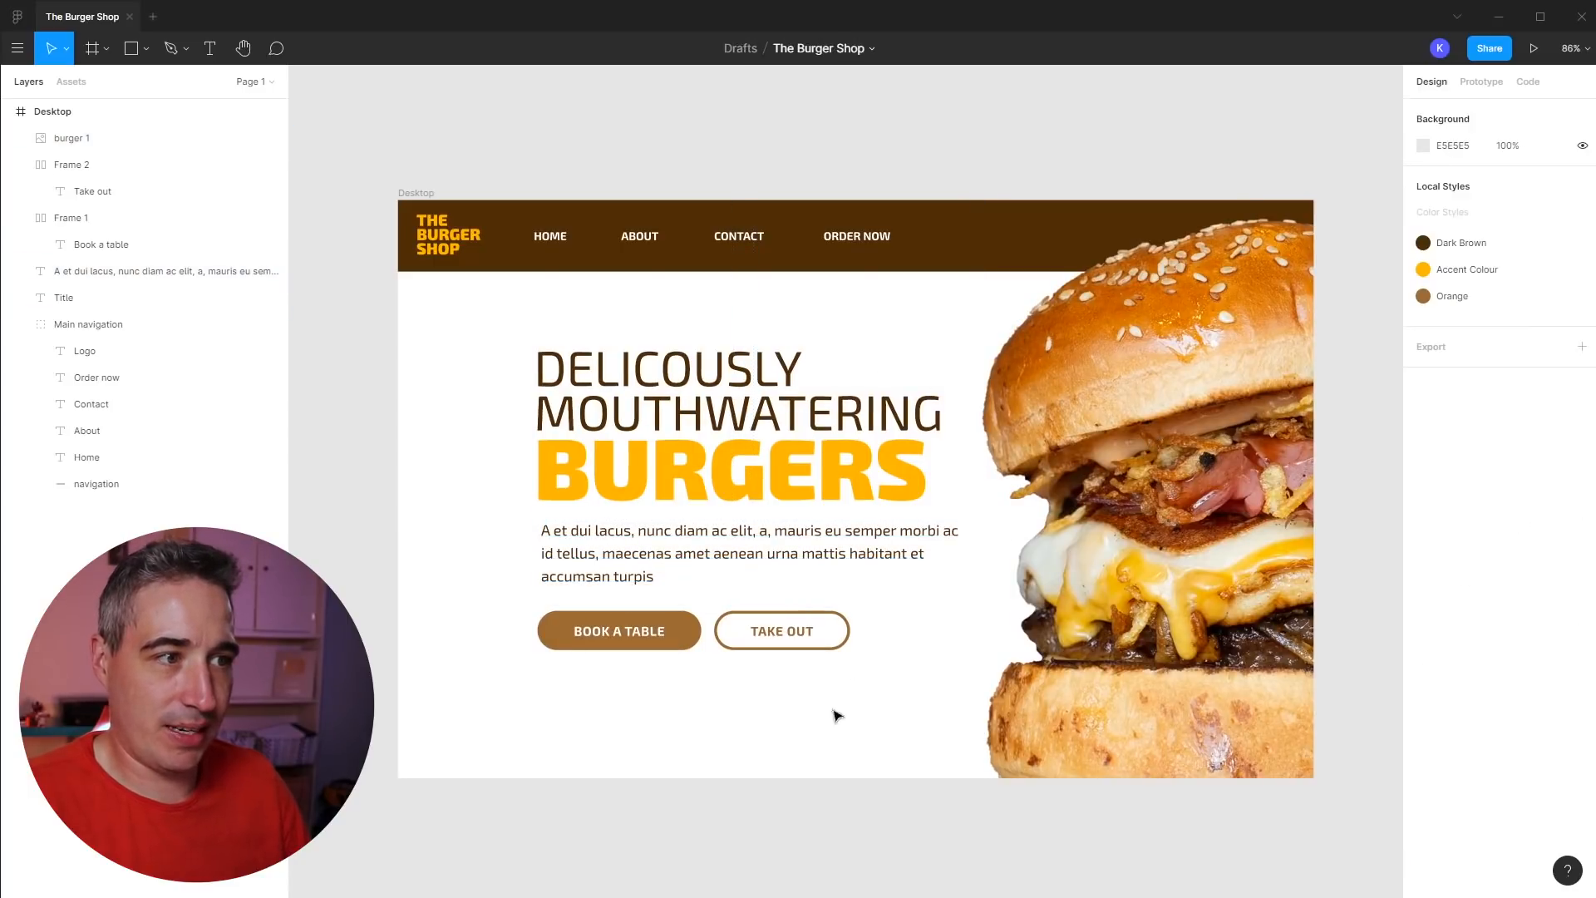
{"action": "left_click_drag", "start_coordinate": [1078, 696], "coordinate": [1099, 701]}
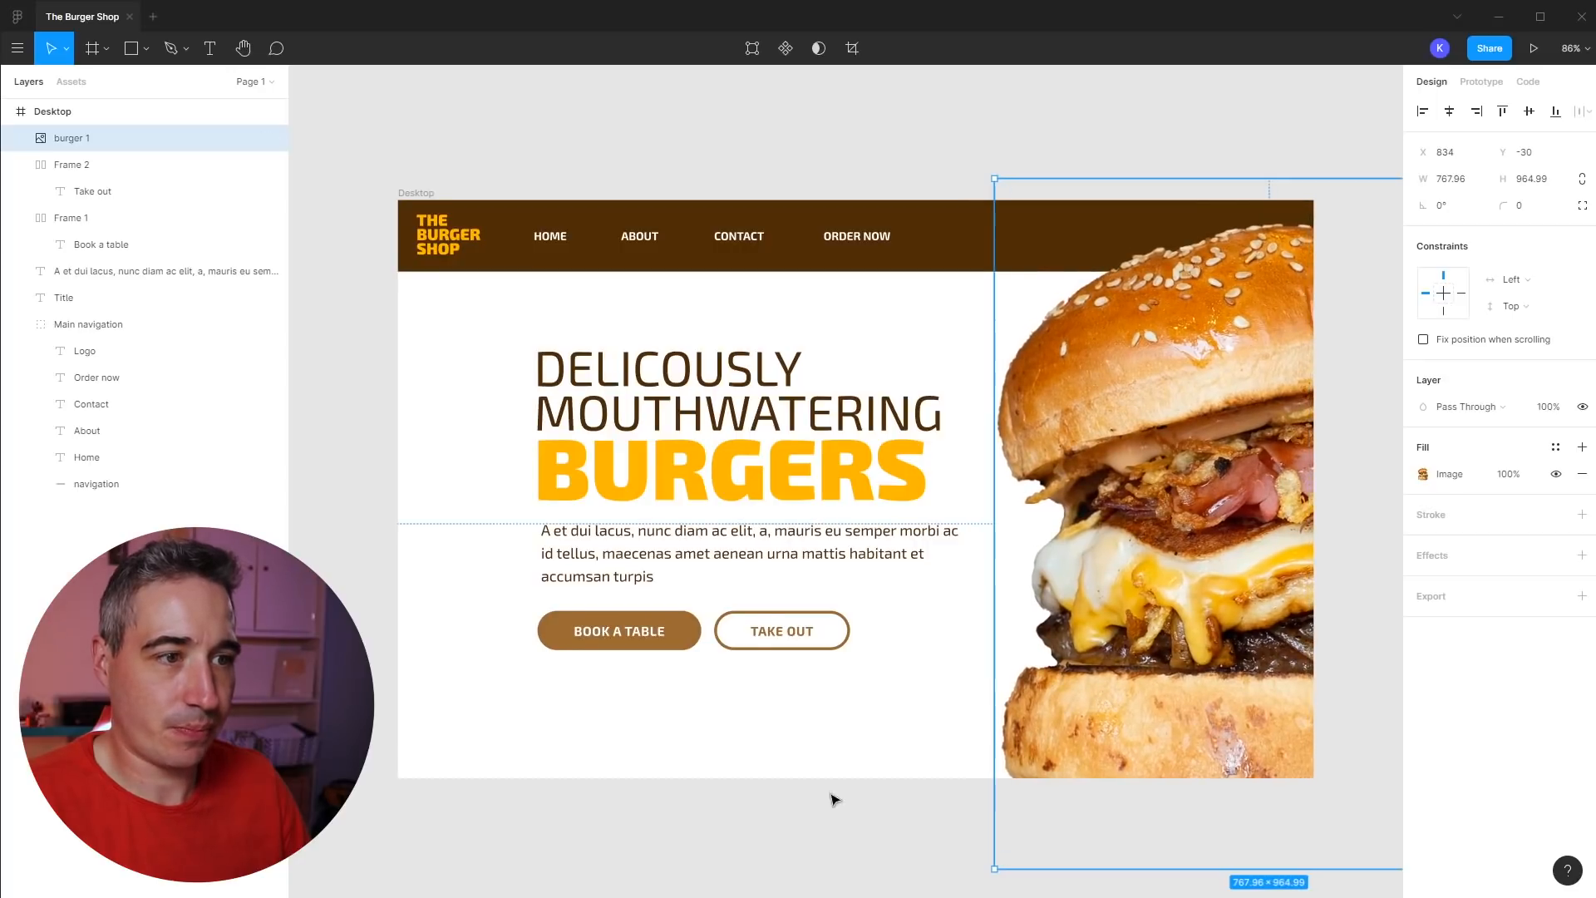
{"action": "left_click", "coordinate": [722, 737]}
{"action": "scroll", "coordinate": [721, 737], "scroll_direction": "right", "scroll_amount": 2}
{"action": "key", "text": "minus"}
{"action": "left_click_drag", "start_coordinate": [855, 702], "coordinate": [757, 704]}
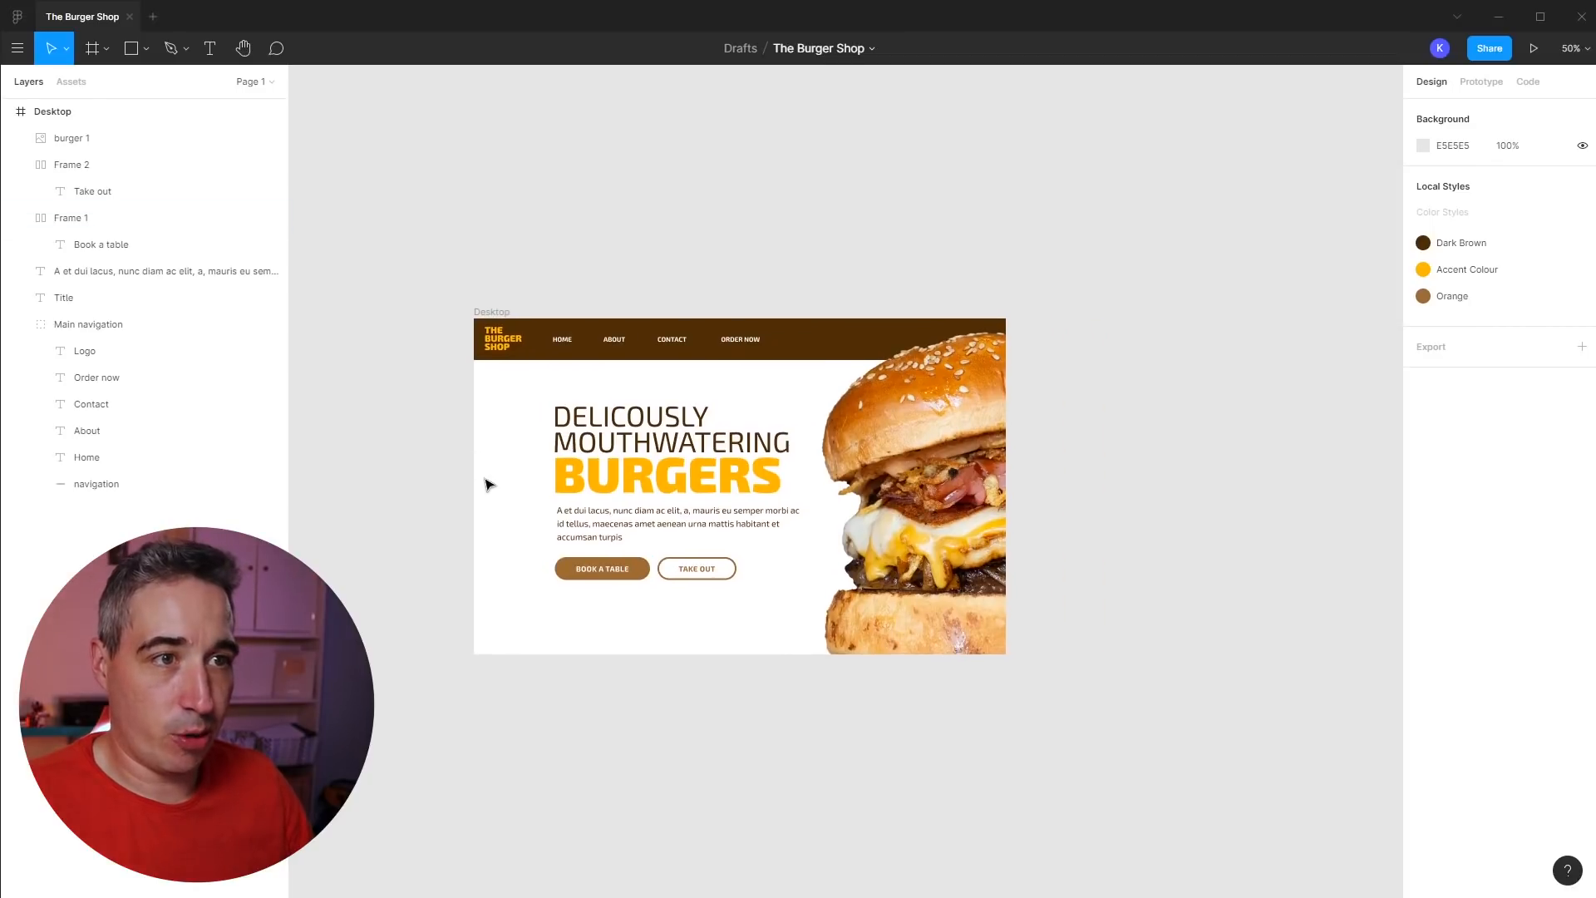
{"action": "key", "text": "f"}
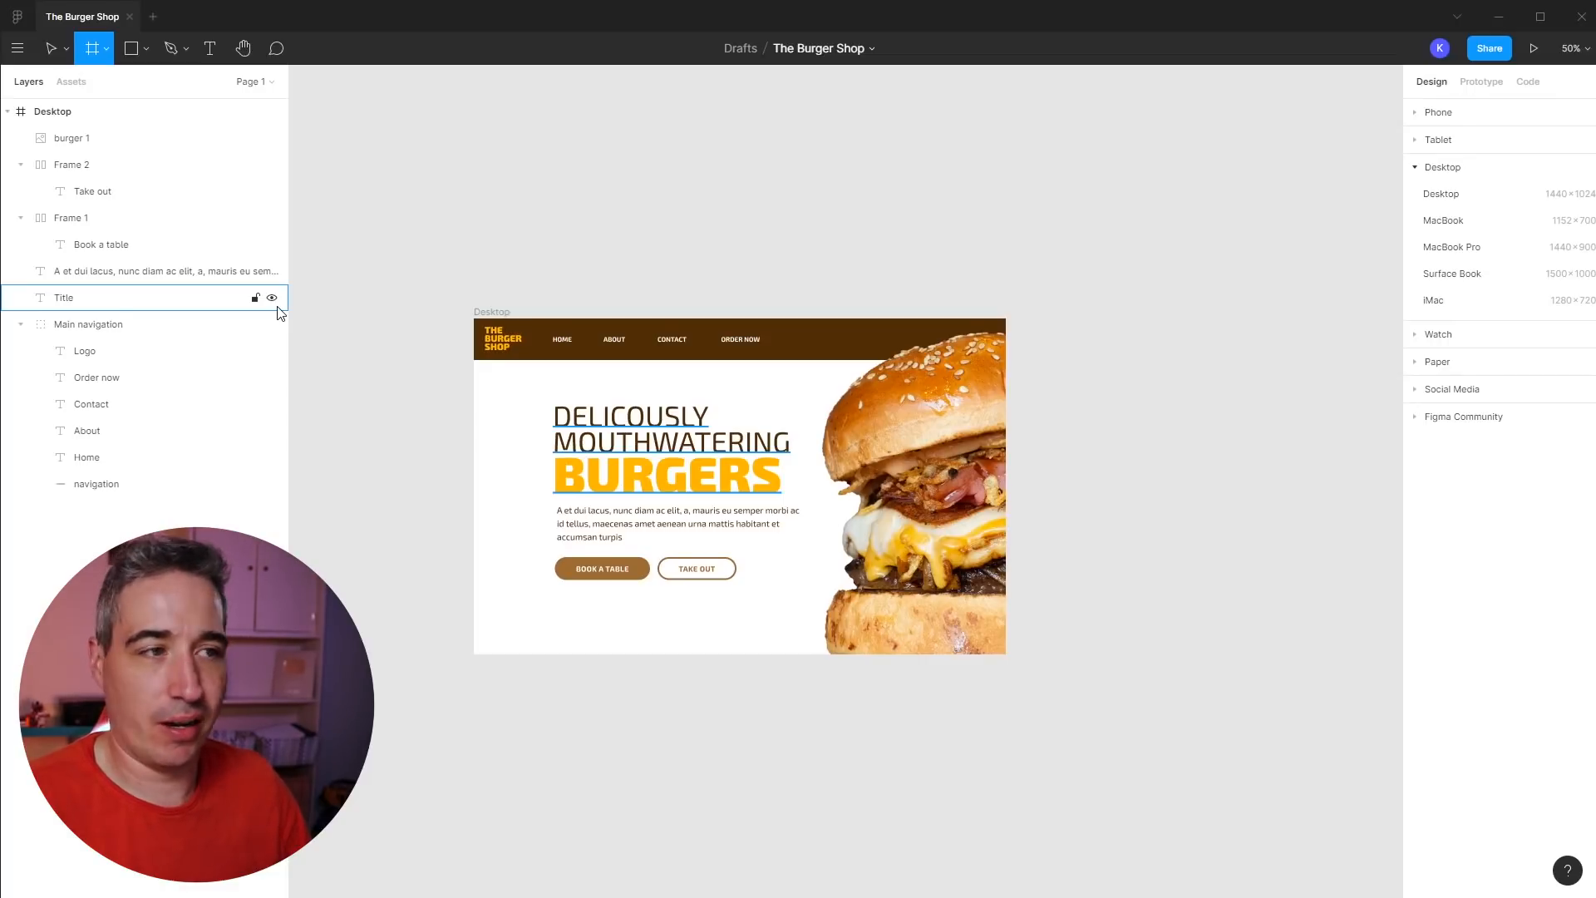
{"action": "left_click", "coordinate": [1069, 322]}
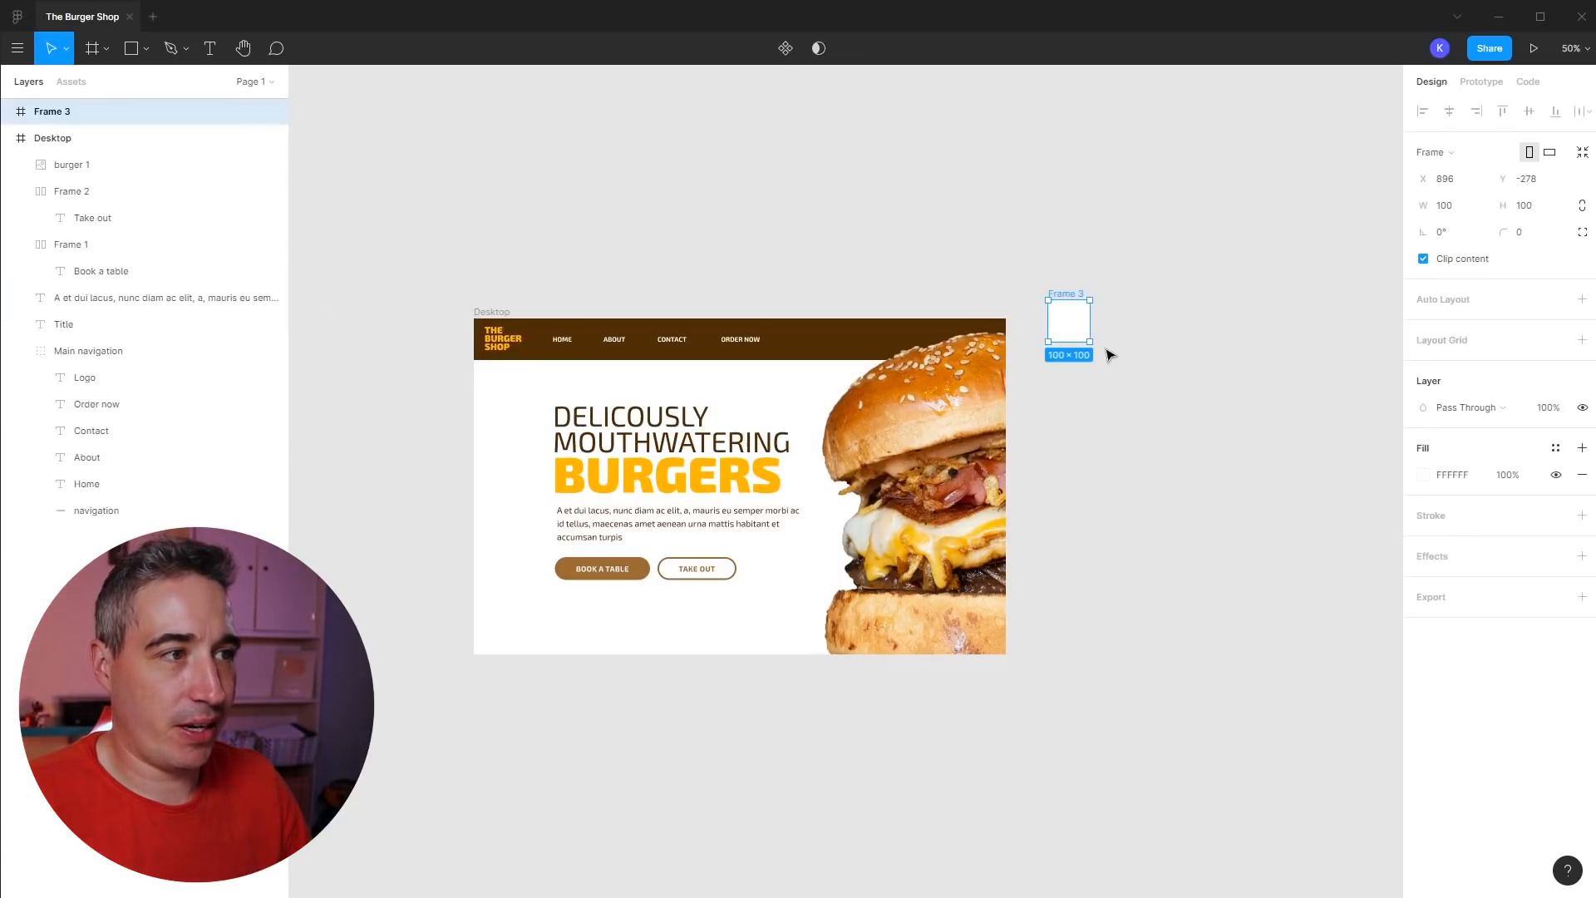
{"action": "key", "text": "Delete"}
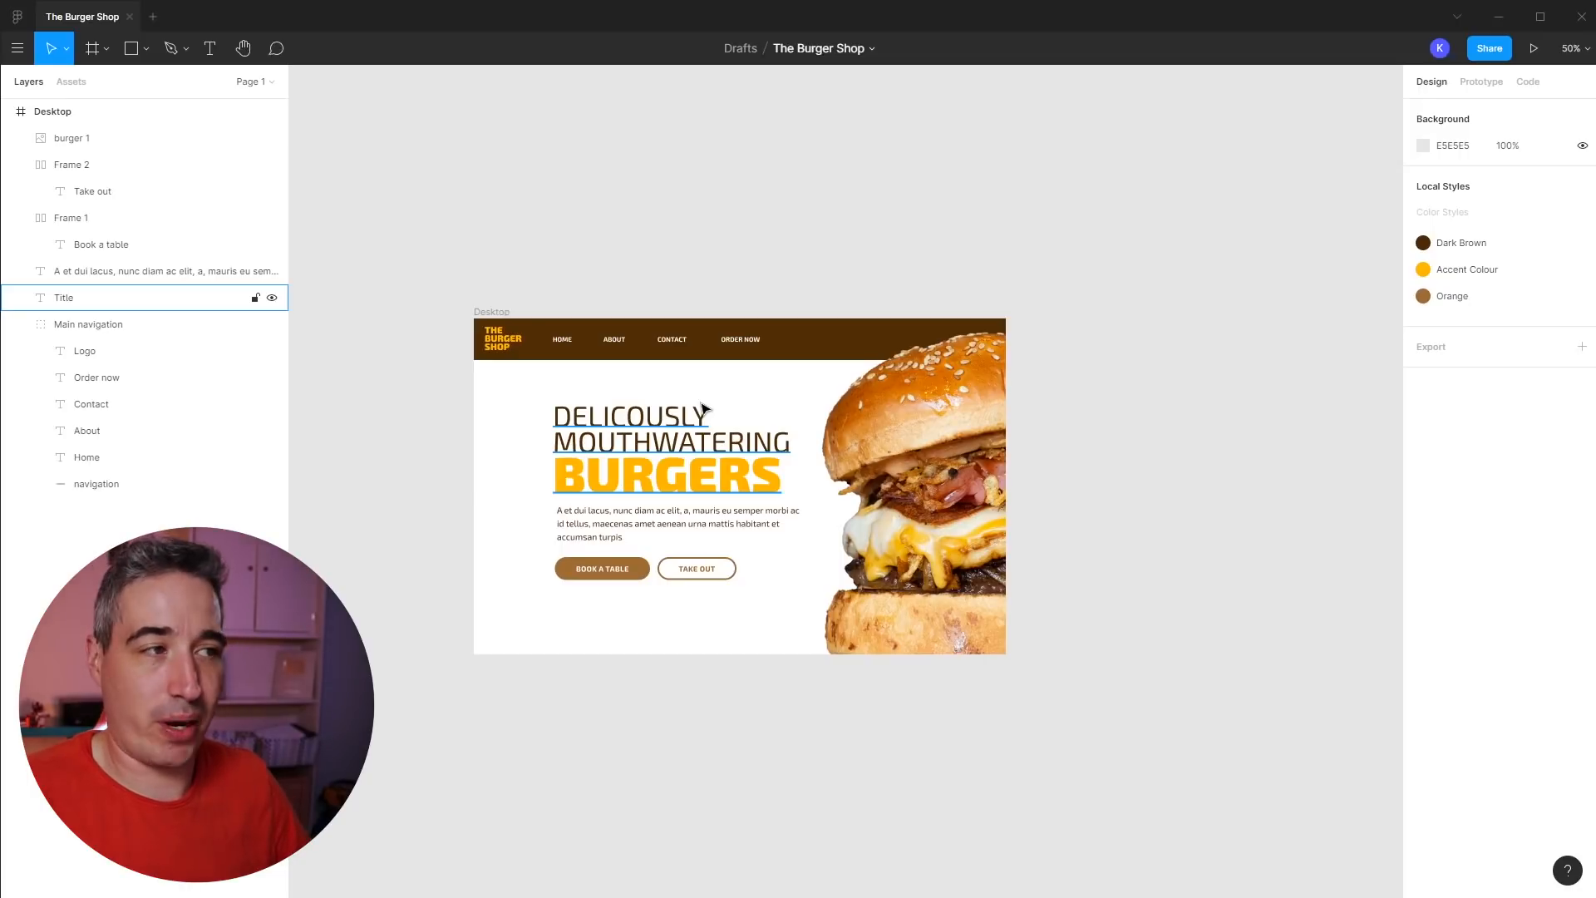
- Add an iPhone 8 frame of 375 × 667 beside the Desktop frame, with its top edge aligned to it
{"action": "scroll", "coordinate": [1183, 613], "scroll_direction": "right", "scroll_amount": 3}
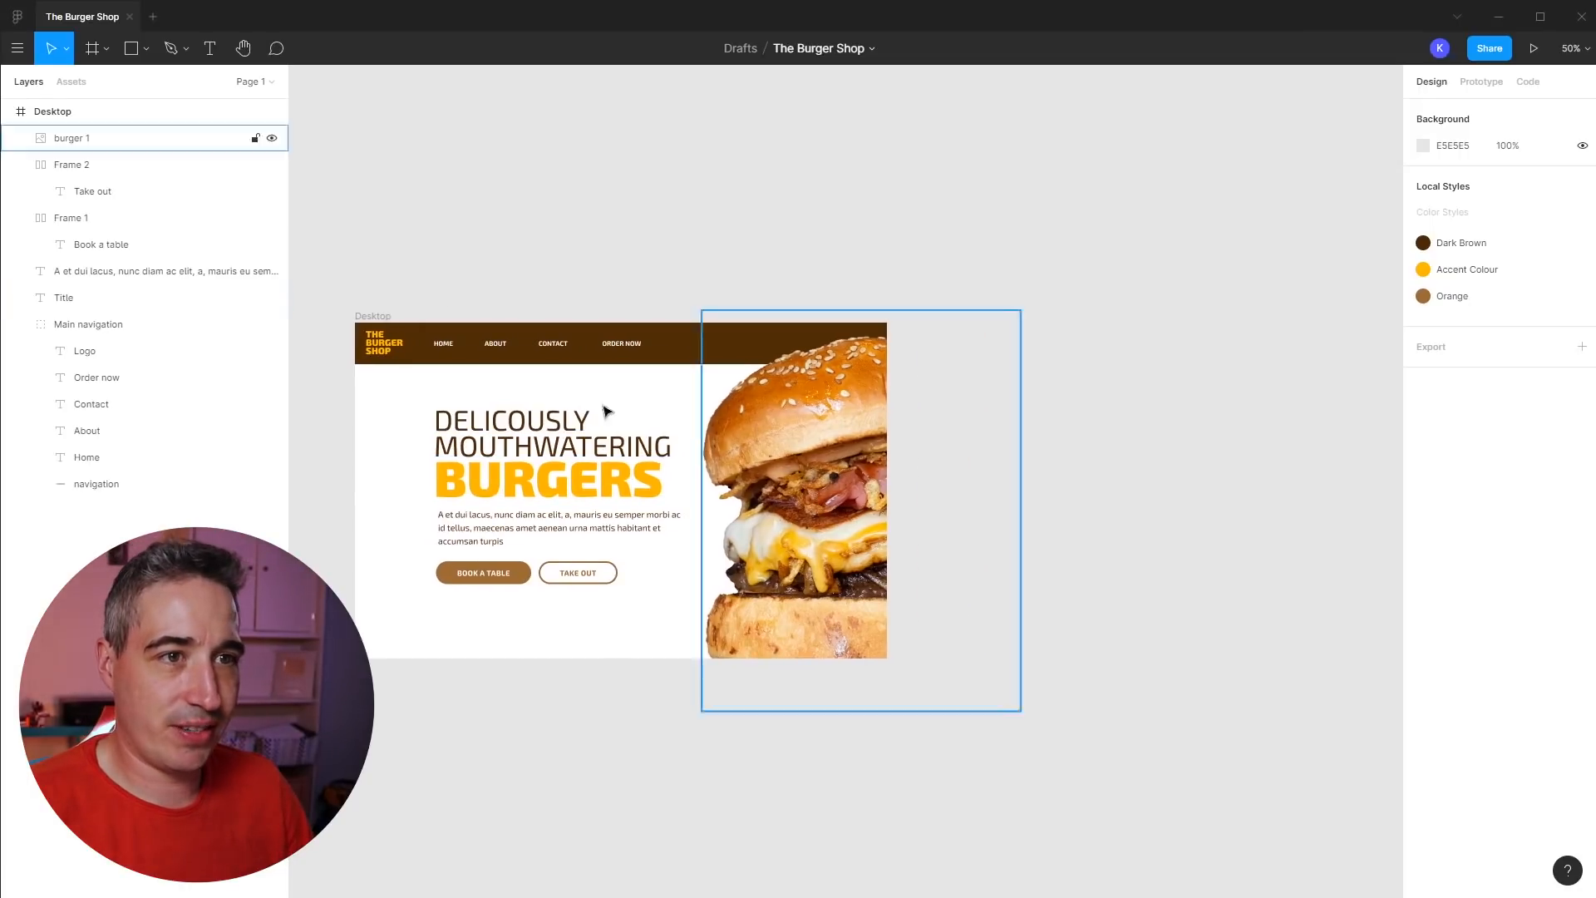
{"action": "left_click", "coordinate": [381, 318]}
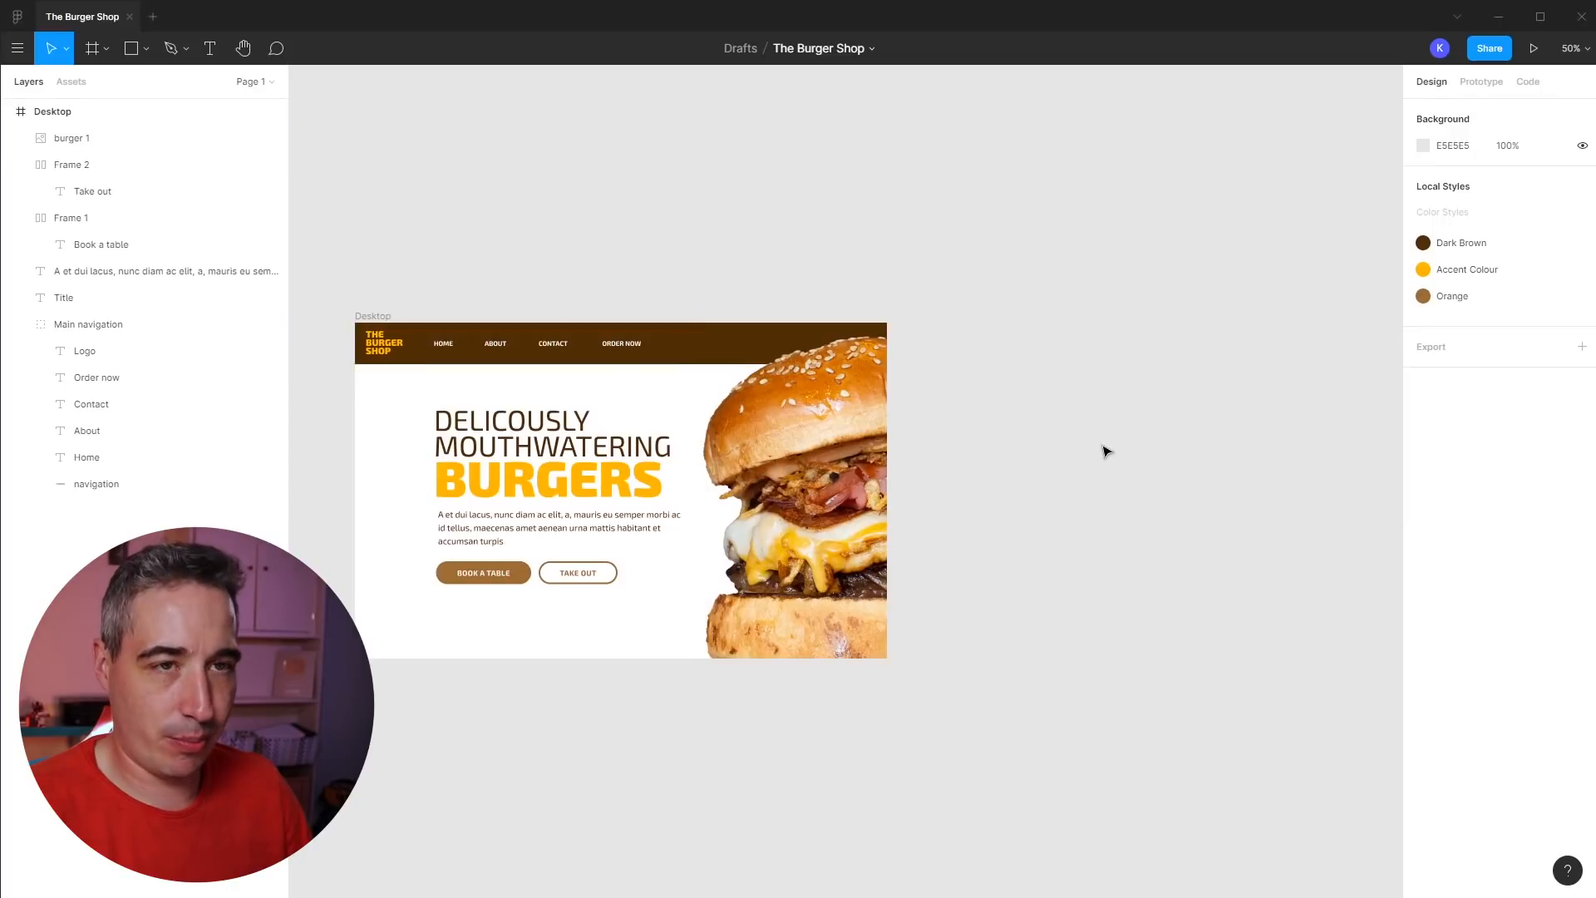
{"action": "key", "text": "f"}
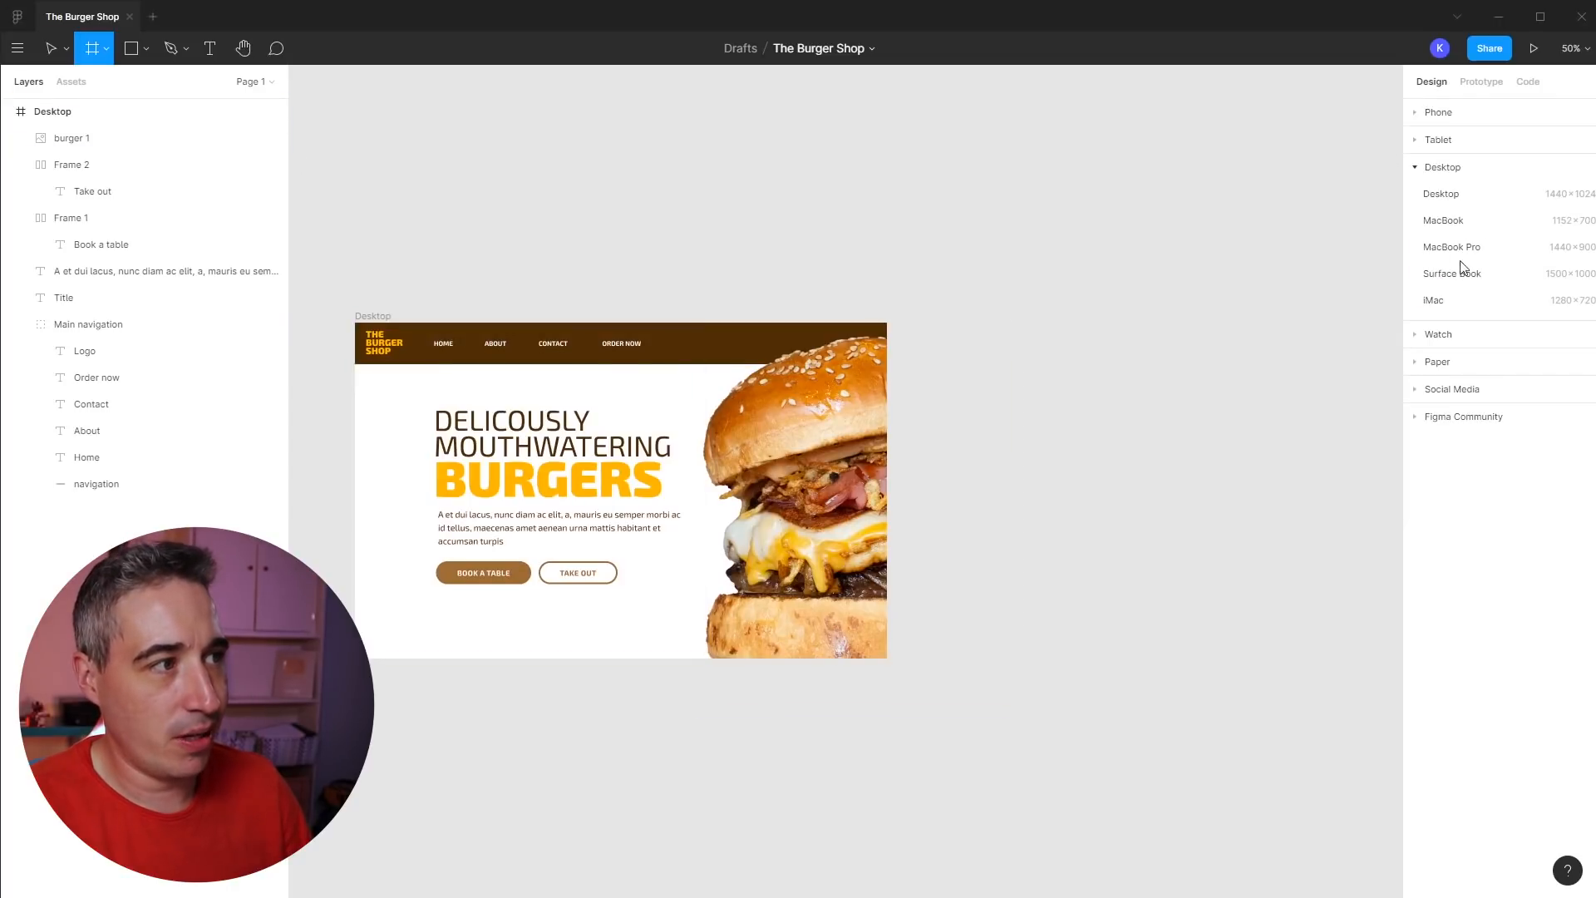
{"action": "left_click", "coordinate": [1416, 168]}
{"action": "left_click", "coordinate": [1416, 113]}
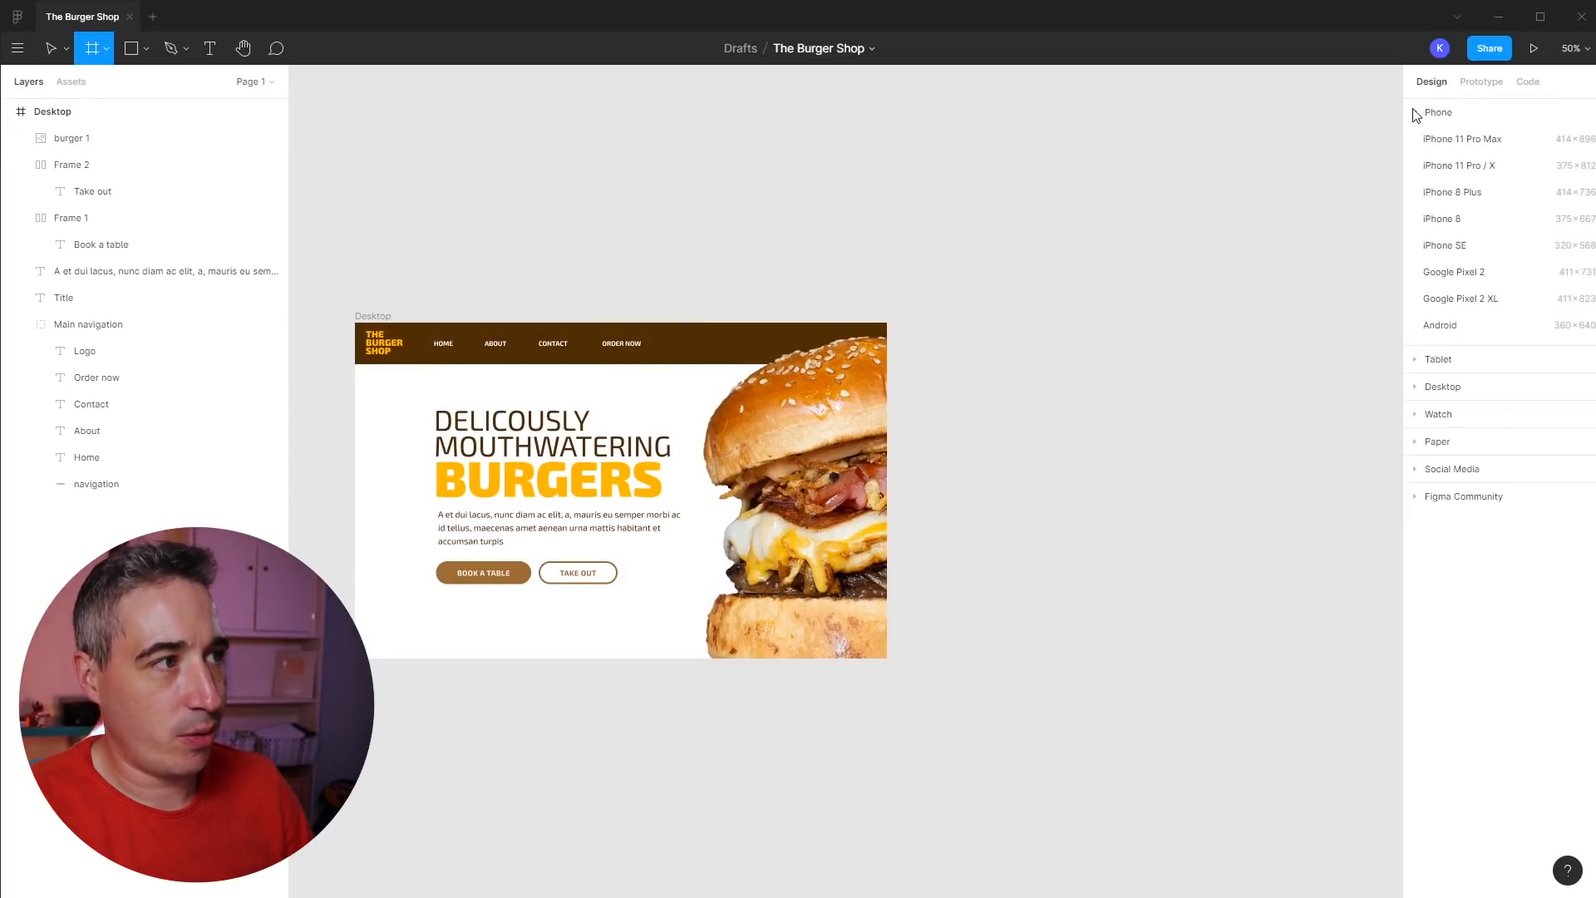
{"action": "left_click", "coordinate": [1441, 220]}
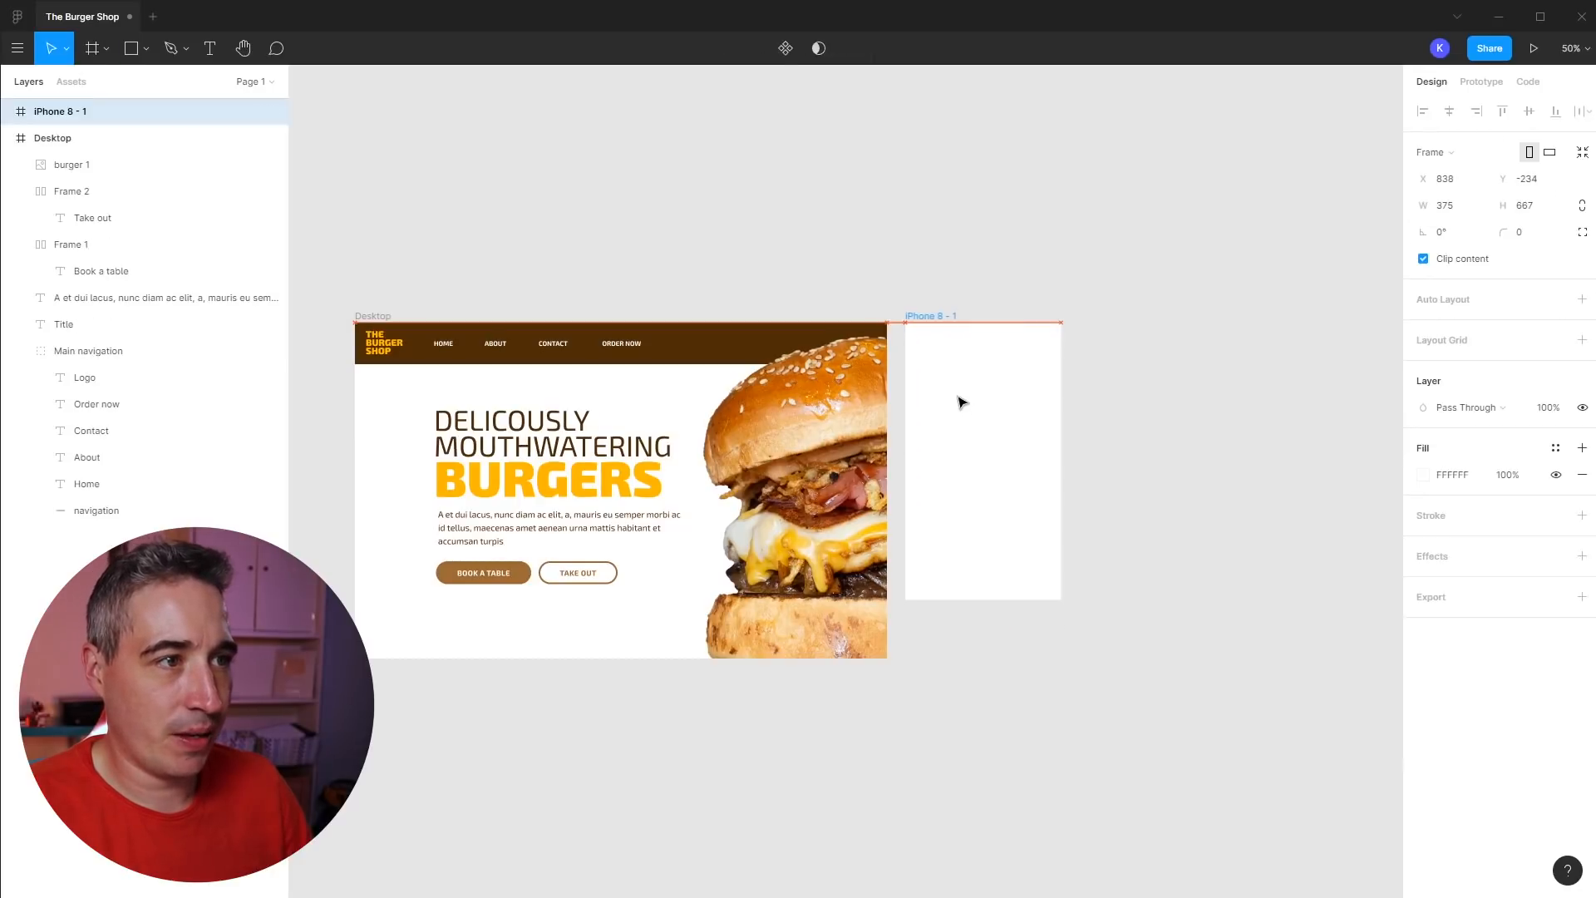
- Rename the new mobile frame as Phone and extend its bottom edge to make it more than twice as tall
{"action": "key", "text": "ctrl+r"}
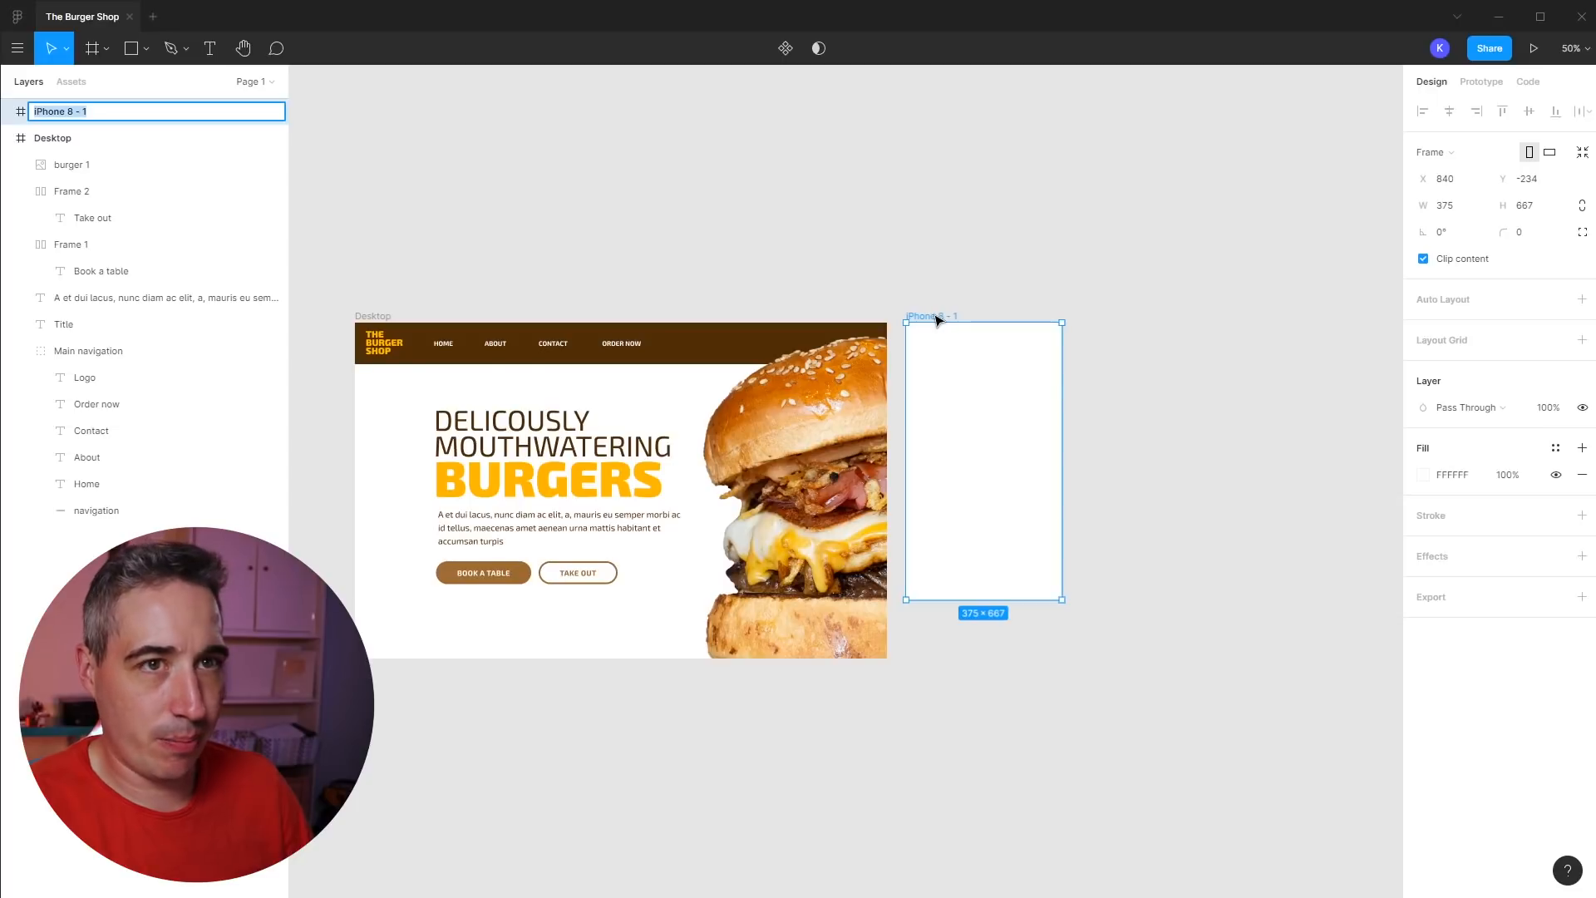
{"action": "type", "text": "Phone"}
{"action": "key", "text": "Return"}
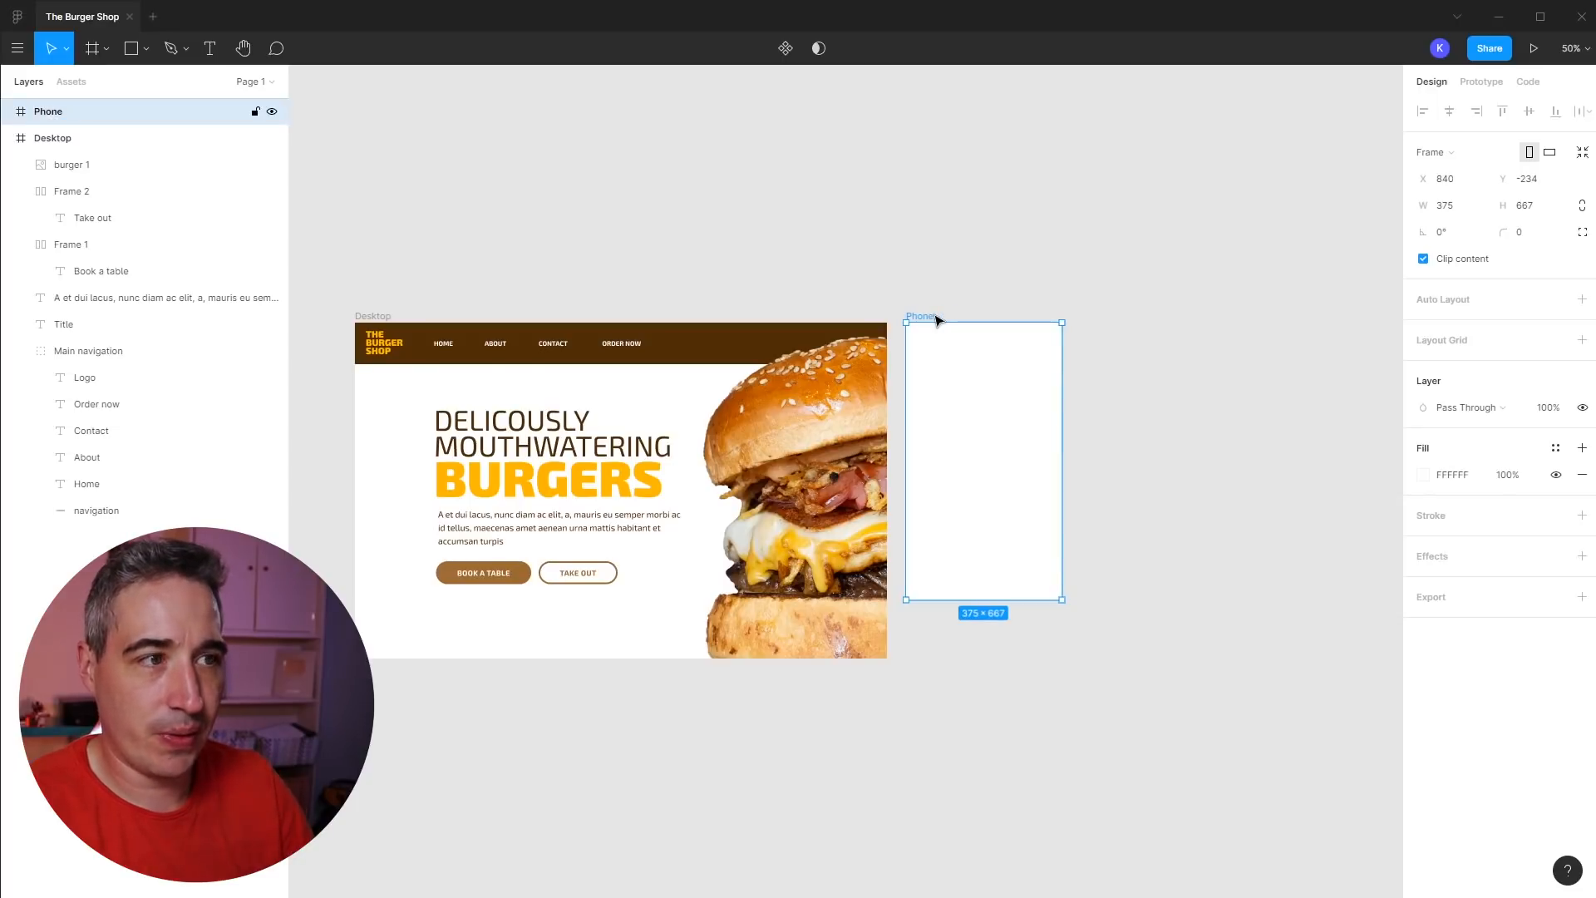
{"action": "left_click_drag", "start_coordinate": [1014, 601], "coordinate": [1020, 804]}
{"action": "left_click", "coordinate": [1205, 352]}
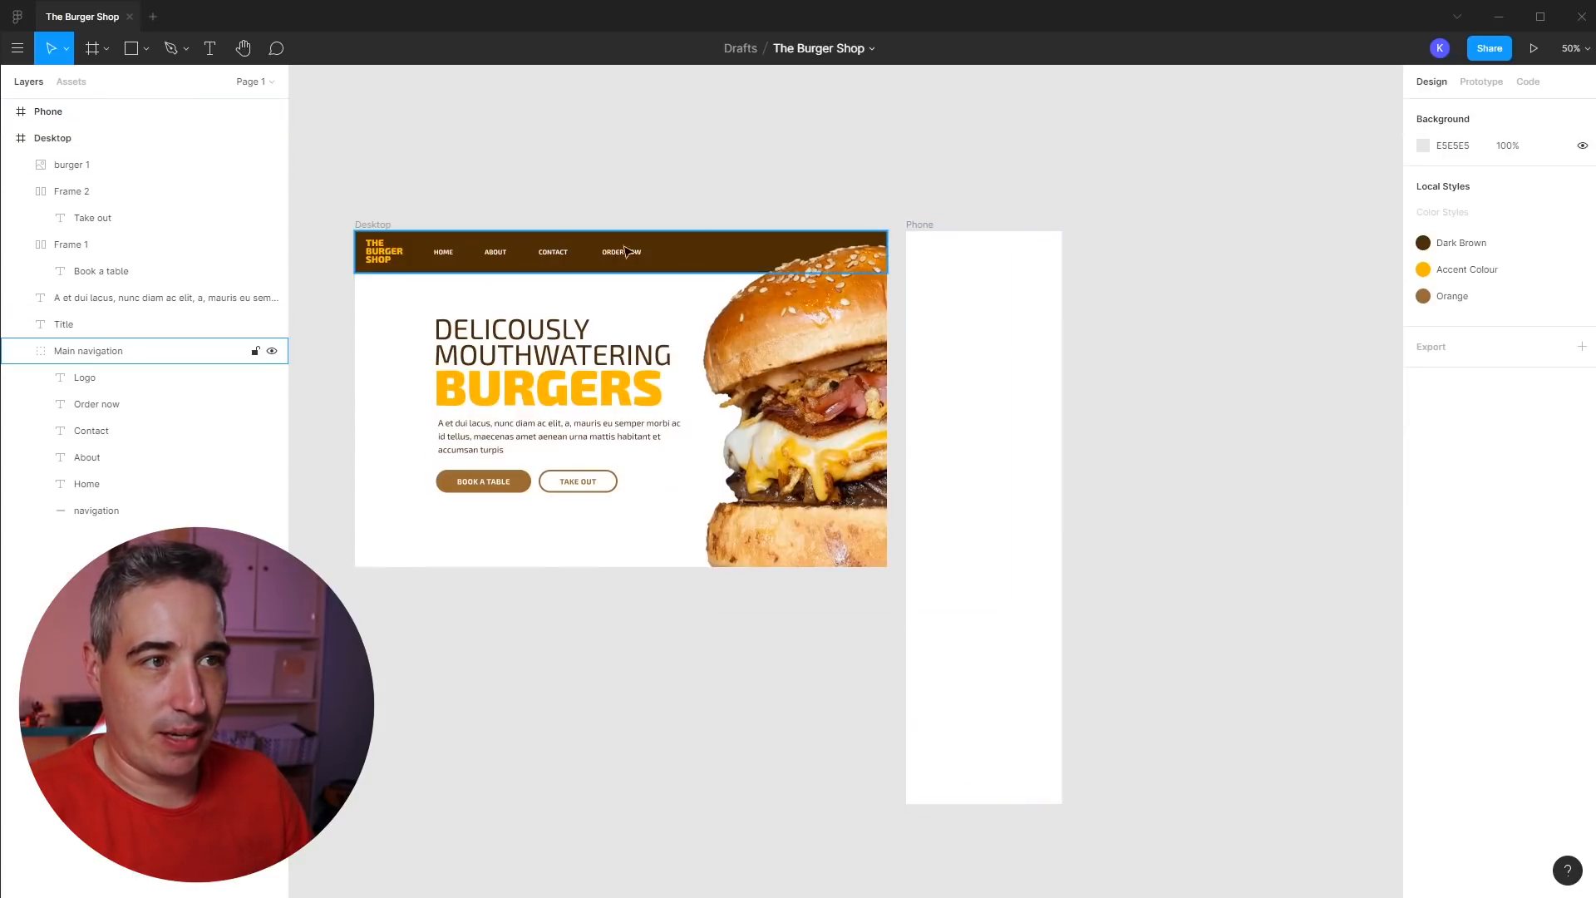
- Copy the Main navigation group from the Desktop frame into the Phone frame at X 0, Y 0
{"action": "left_click", "coordinate": [692, 253]}
{"action": "left_click_drag", "start_coordinate": [426, 258], "coordinate": [978, 258]}
{"action": "left_click", "coordinate": [1065, 342]}
{"action": "left_click", "coordinate": [1028, 257]}
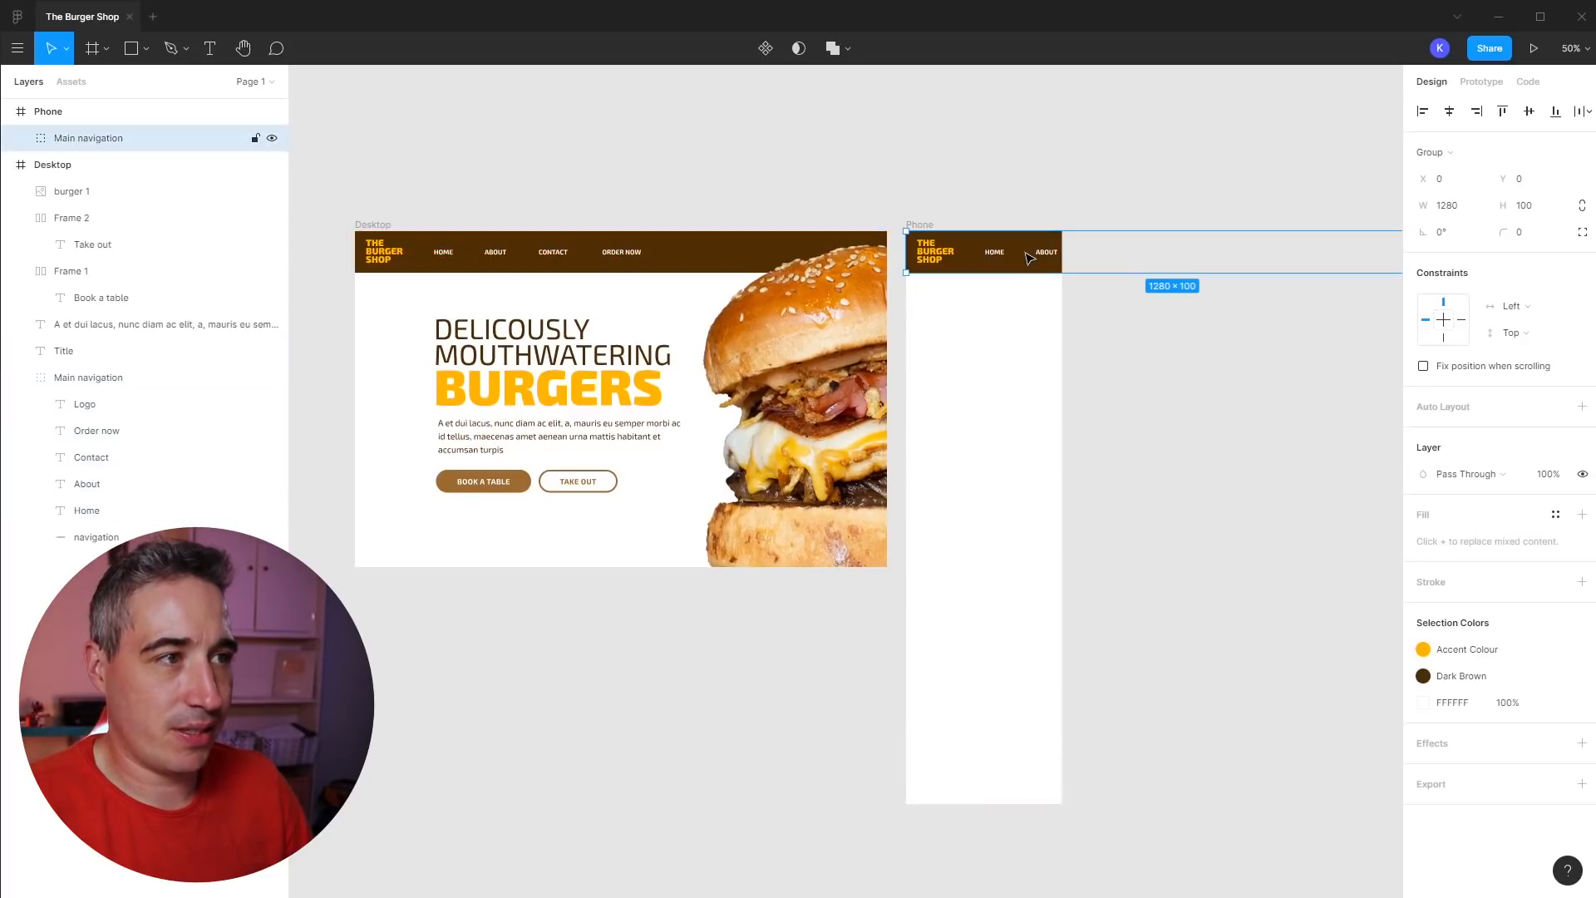
- Delete the Order now, Contact, About and Home links from the Phone frame's navigation group
{"action": "left_click", "coordinate": [20, 138]}
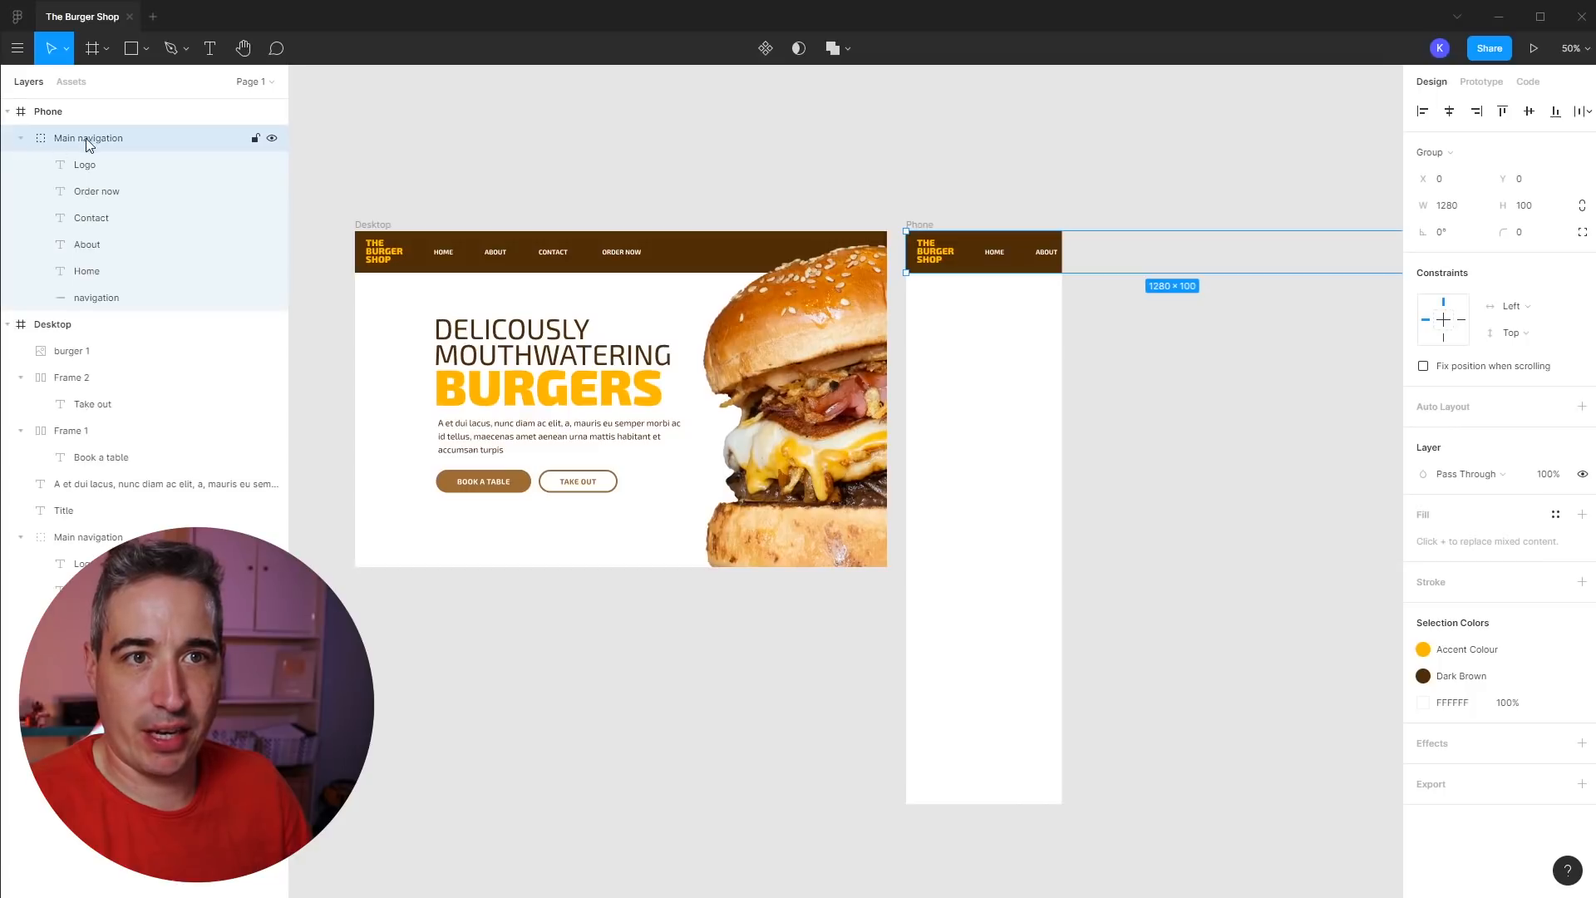
{"action": "left_click", "coordinate": [103, 202]}
{"action": "left_click", "coordinate": [104, 270], "text": "shift"}
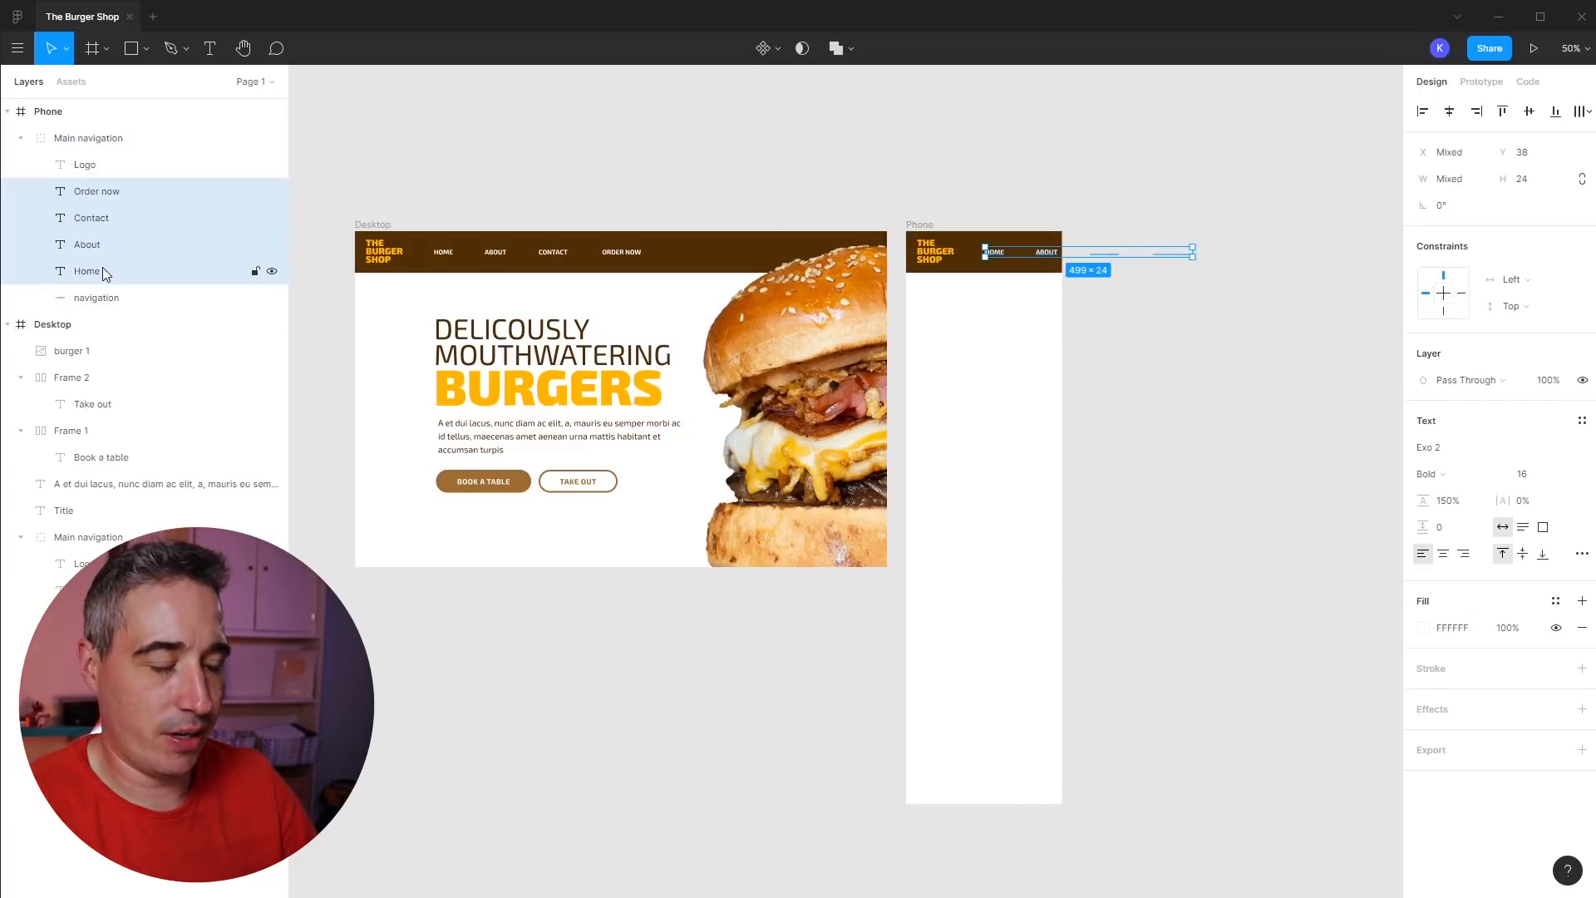
{"action": "key", "text": "Delete"}
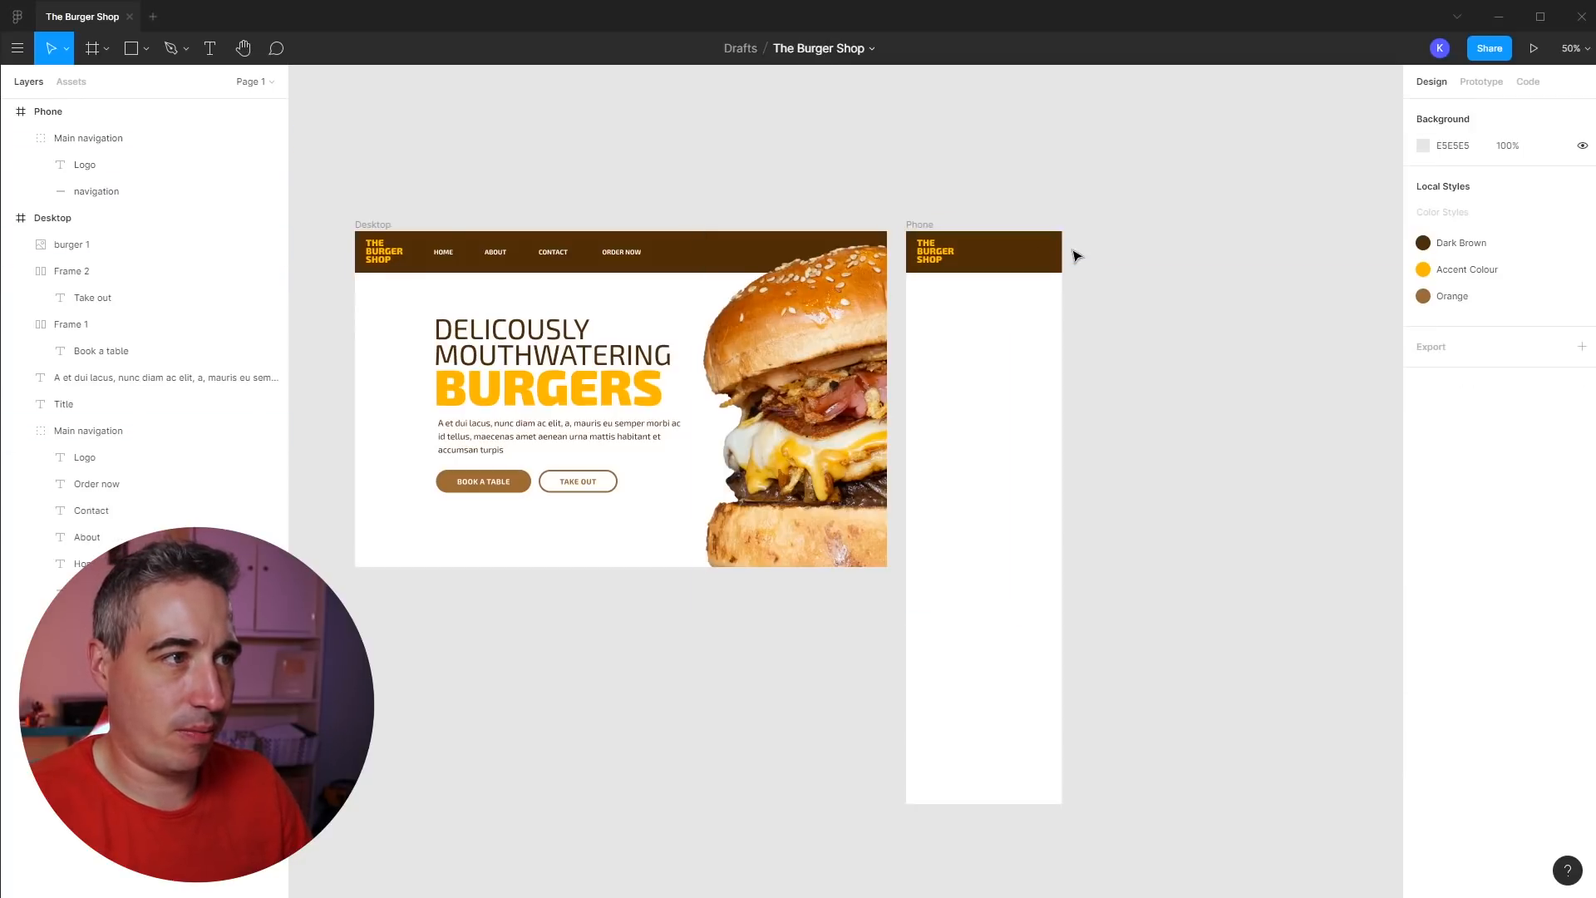
- Narrow the Phone frame's navigation background to the frame's width without distorting the logo
{"action": "left_click", "coordinate": [1029, 254]}
{"action": "scroll", "coordinate": [1153, 266], "scroll_direction": "right", "scroll_amount": 5}
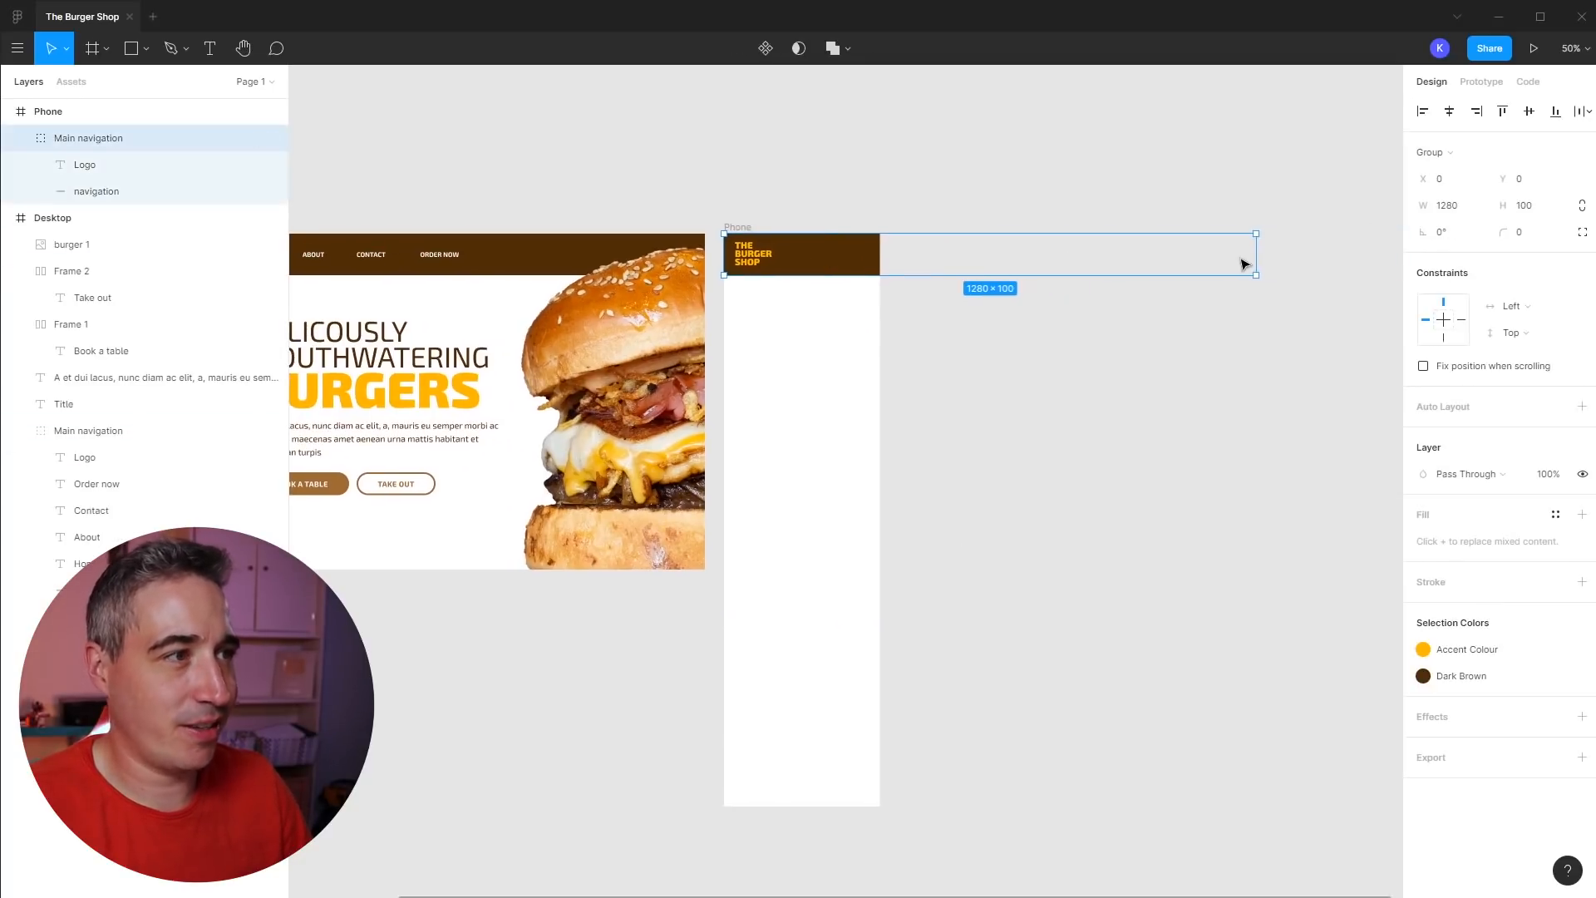
{"action": "left_click_drag", "start_coordinate": [1256, 260], "coordinate": [890, 267]}
{"action": "key", "text": "ctrl+z"}
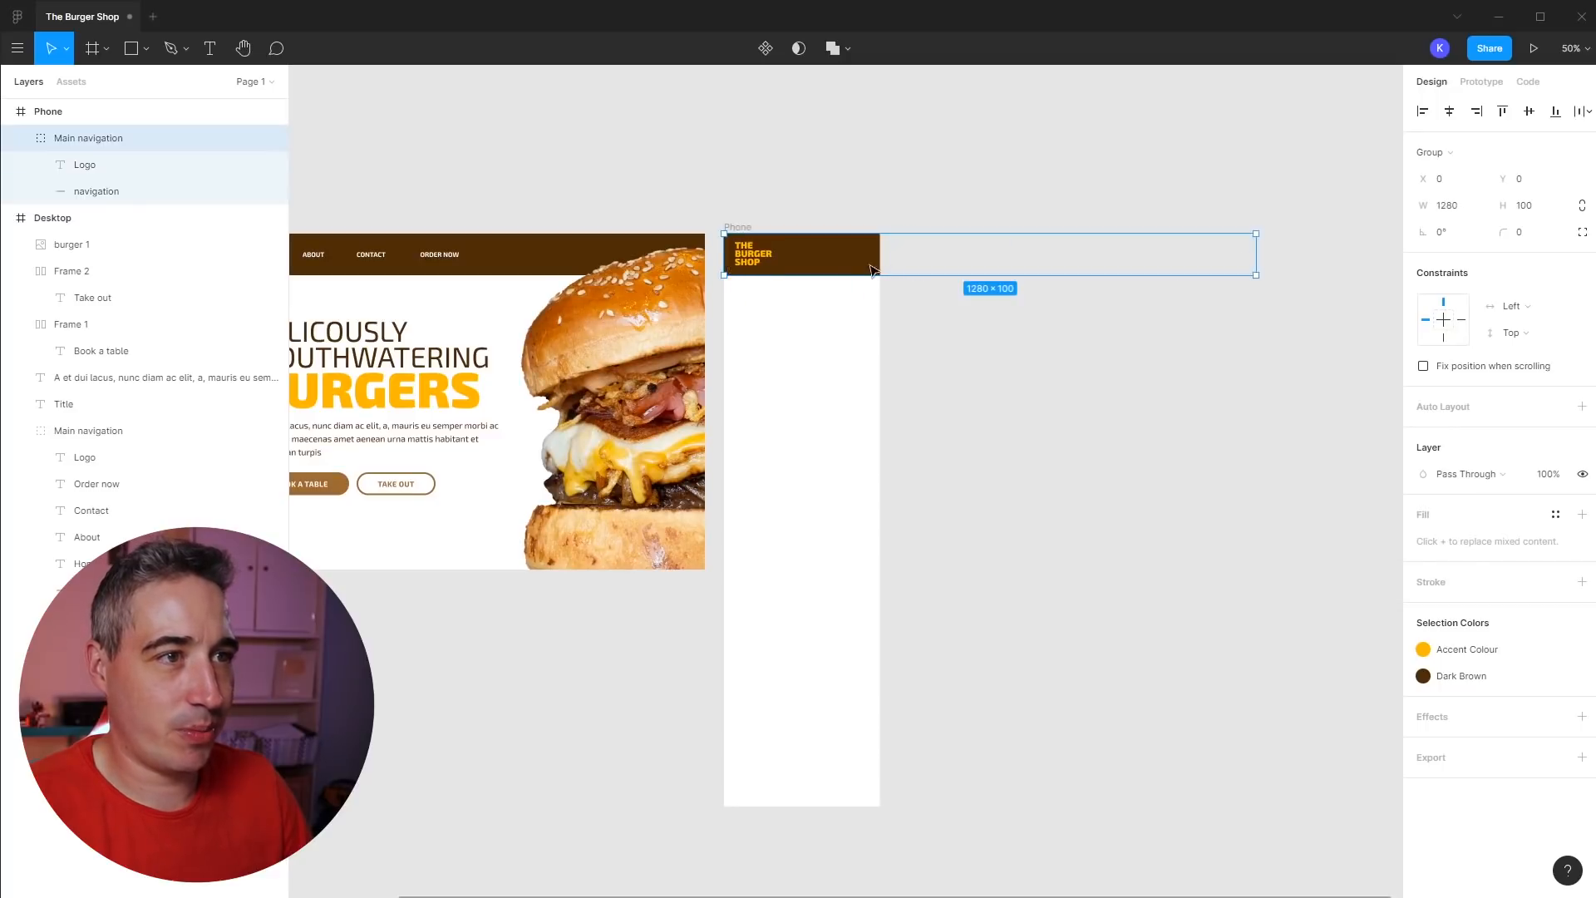
{"action": "double_click", "coordinate": [851, 261]}
{"action": "left_click_drag", "start_coordinate": [1255, 254], "coordinate": [885, 254]}
{"action": "left_click", "coordinate": [906, 356]}
{"action": "left_click_drag", "start_coordinate": [823, 386], "coordinate": [1011, 384]}
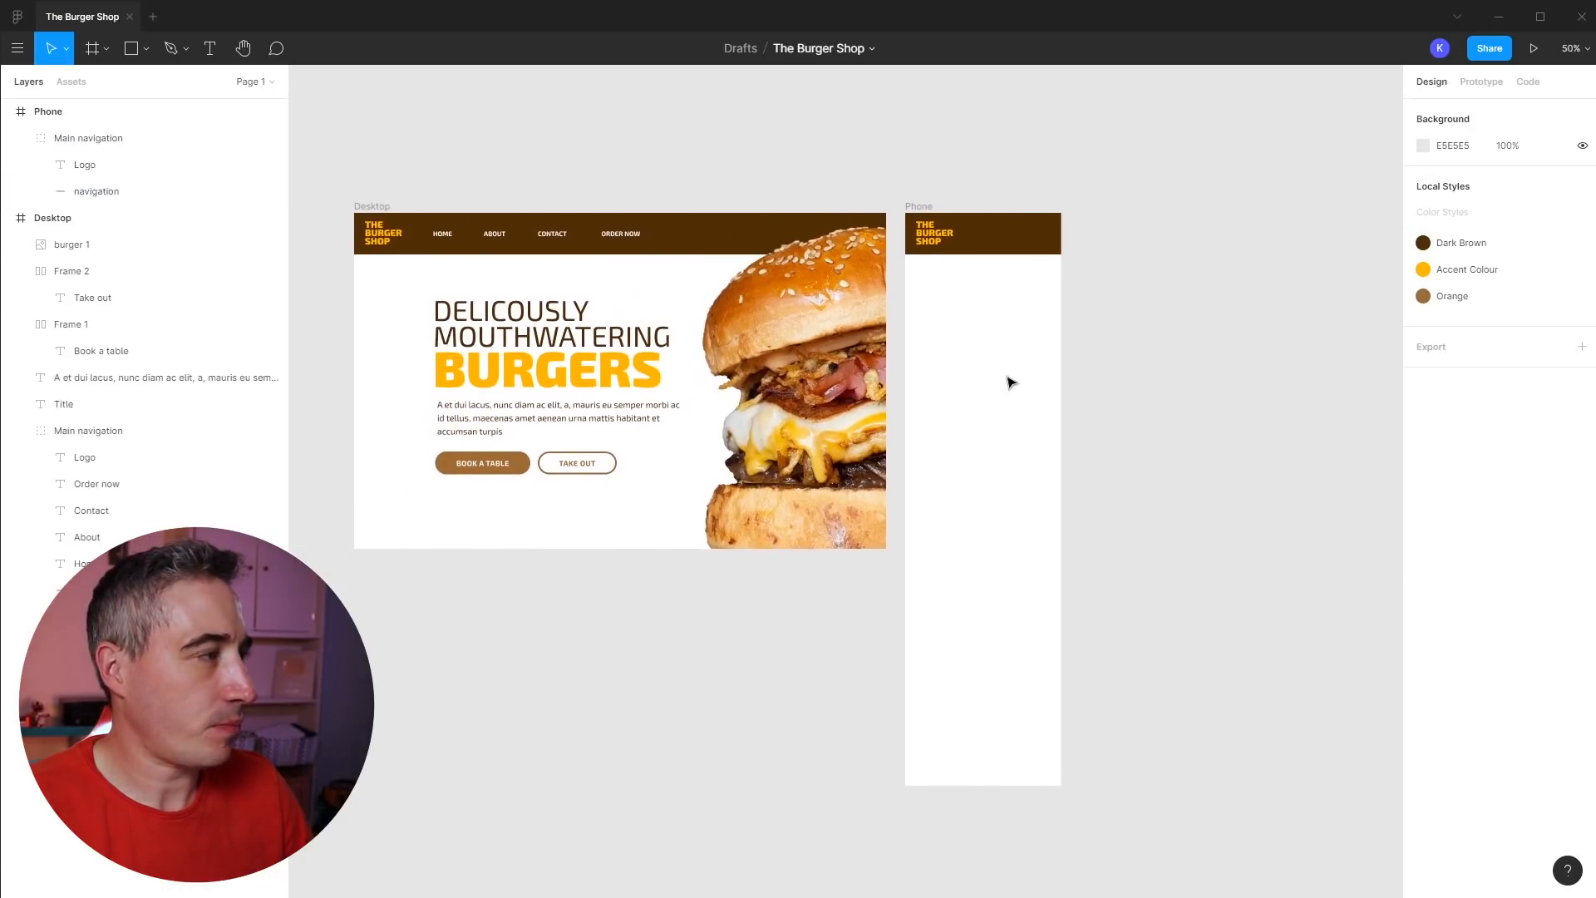
- Copy the title into the Phone frame at X 26, Y 136 and scale it down proportionally to about 349 × 124
{"action": "left_click_drag", "start_coordinate": [624, 339], "coordinate": [1044, 322]}
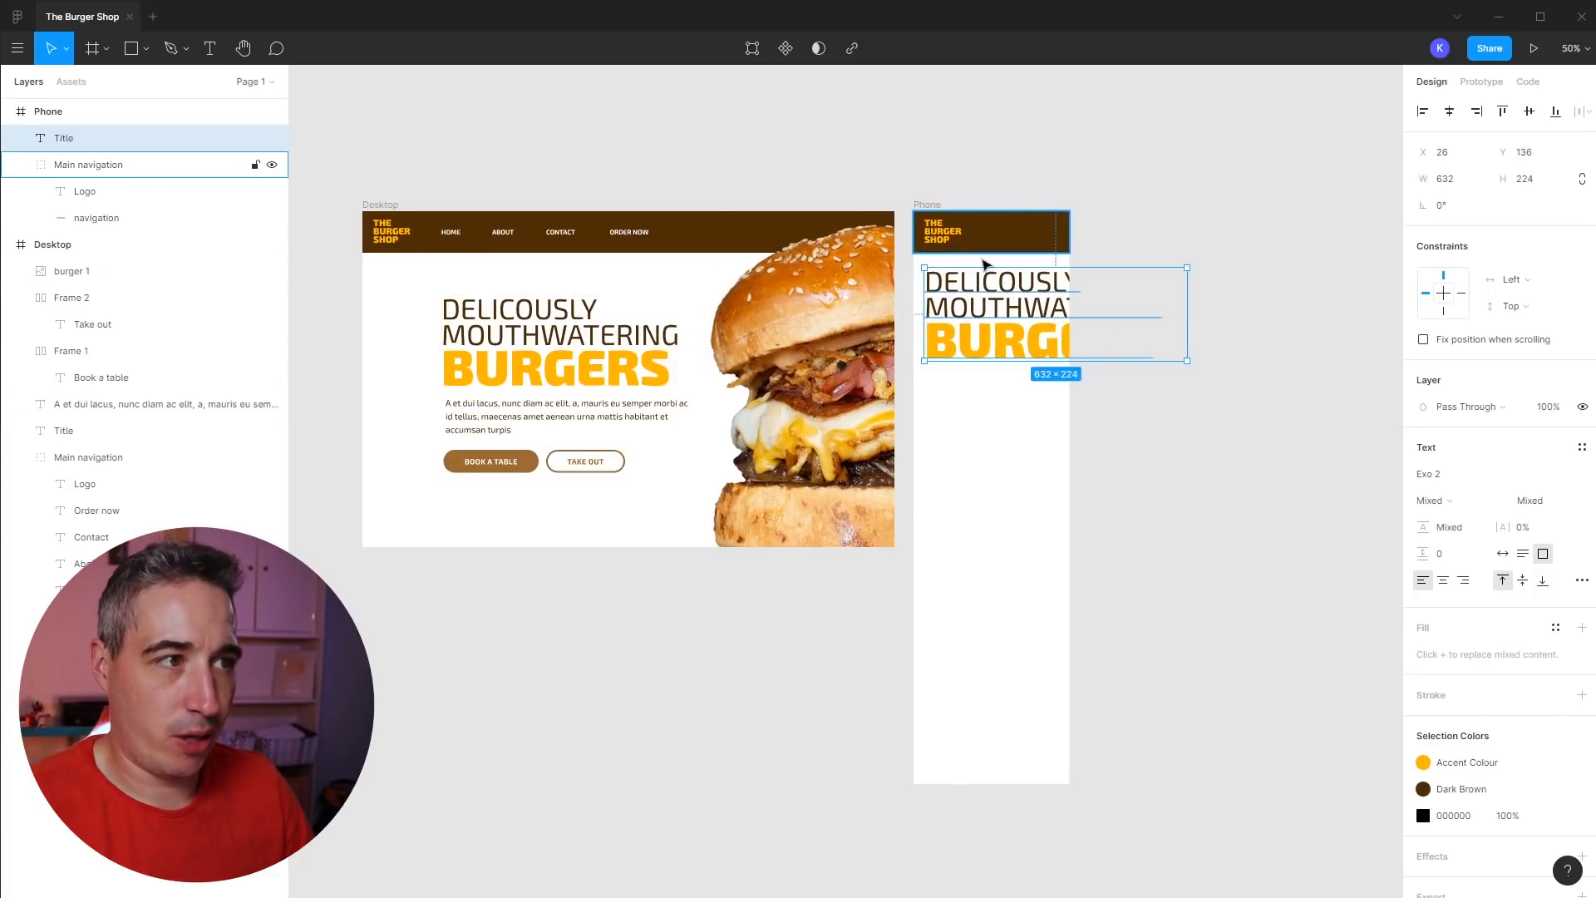
{"action": "left_click_drag", "start_coordinate": [1187, 360], "coordinate": [1067, 313]}
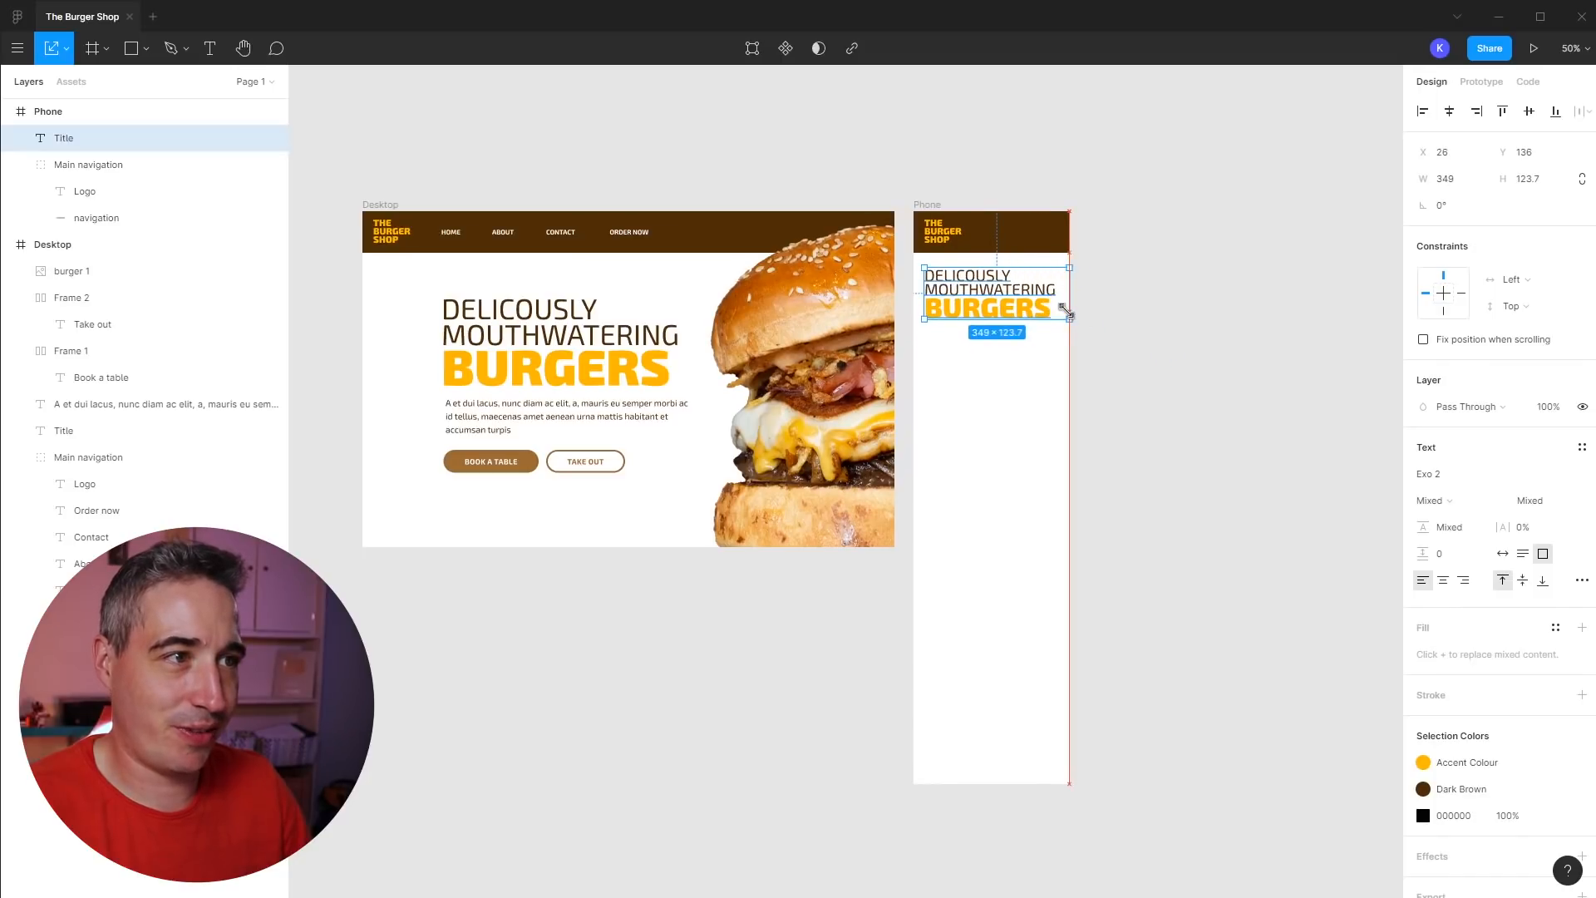
{"action": "key", "text": "v"}
{"action": "left_click", "coordinate": [1145, 407]}
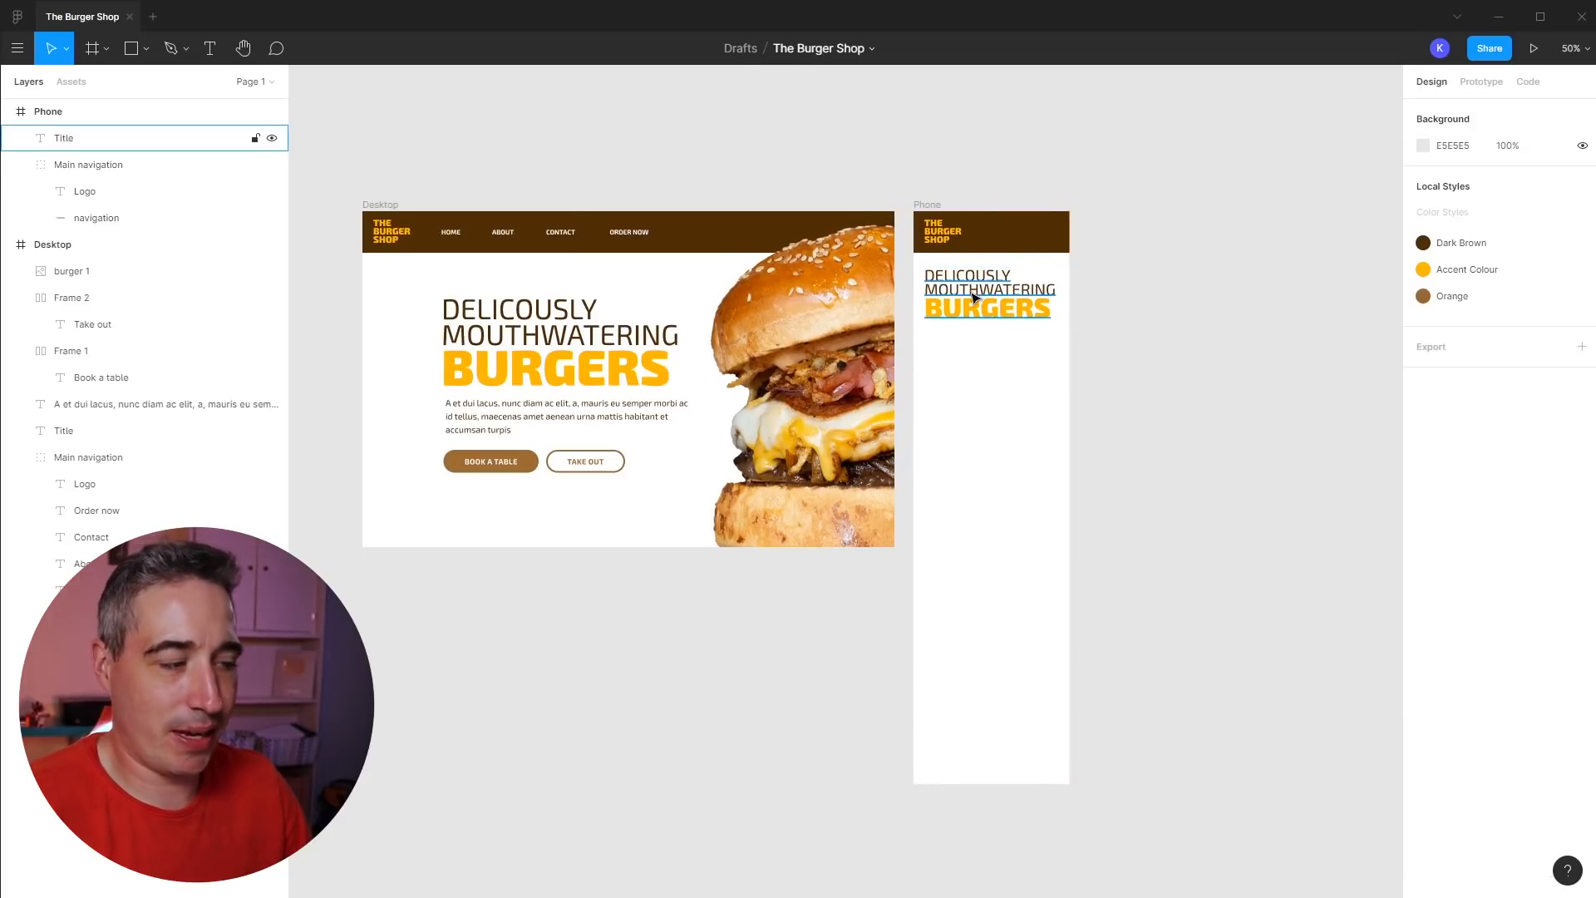
- Copy the Desktop burger image into the Phone frame over the title's lower part, at X 63, Y 144
{"action": "left_click", "coordinate": [1571, 48]}
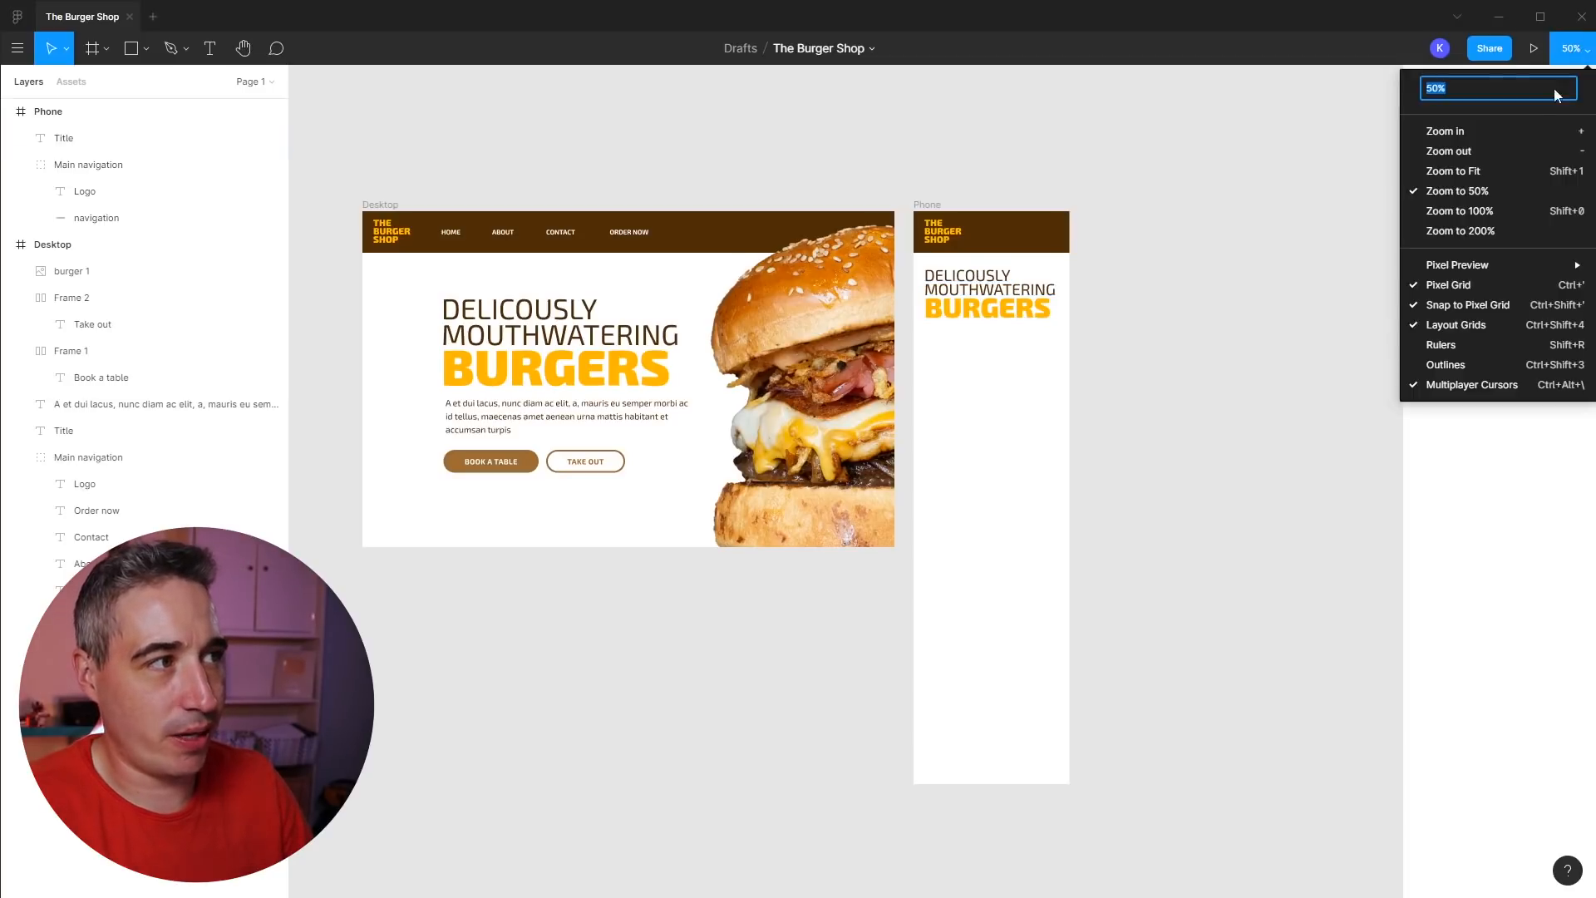
{"action": "left_click", "coordinate": [1441, 216]}
{"action": "key", "text": "space"}
{"action": "left_click_drag", "start_coordinate": [1064, 317], "coordinate": [878, 521]}
{"action": "left_click_drag", "start_coordinate": [946, 449], "coordinate": [901, 477]}
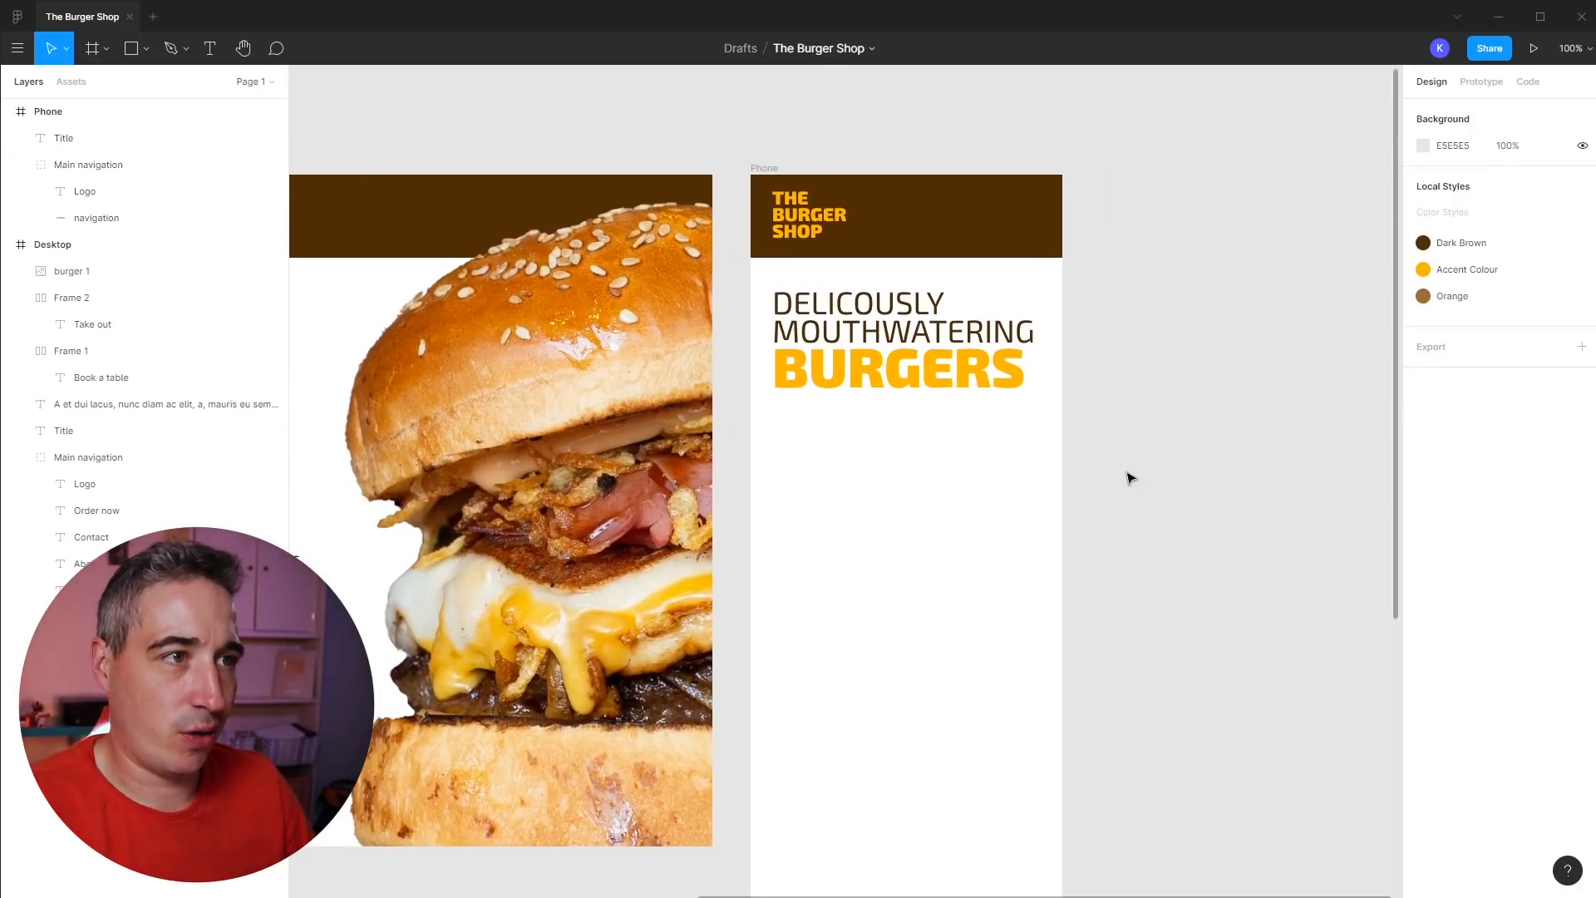
{"action": "left_click_drag", "start_coordinate": [493, 371], "coordinate": [849, 387]}
{"action": "key", "text": "Delete"}
{"action": "left_click", "coordinate": [498, 231]}
{"action": "left_click_drag", "start_coordinate": [498, 235], "coordinate": [1002, 404]}
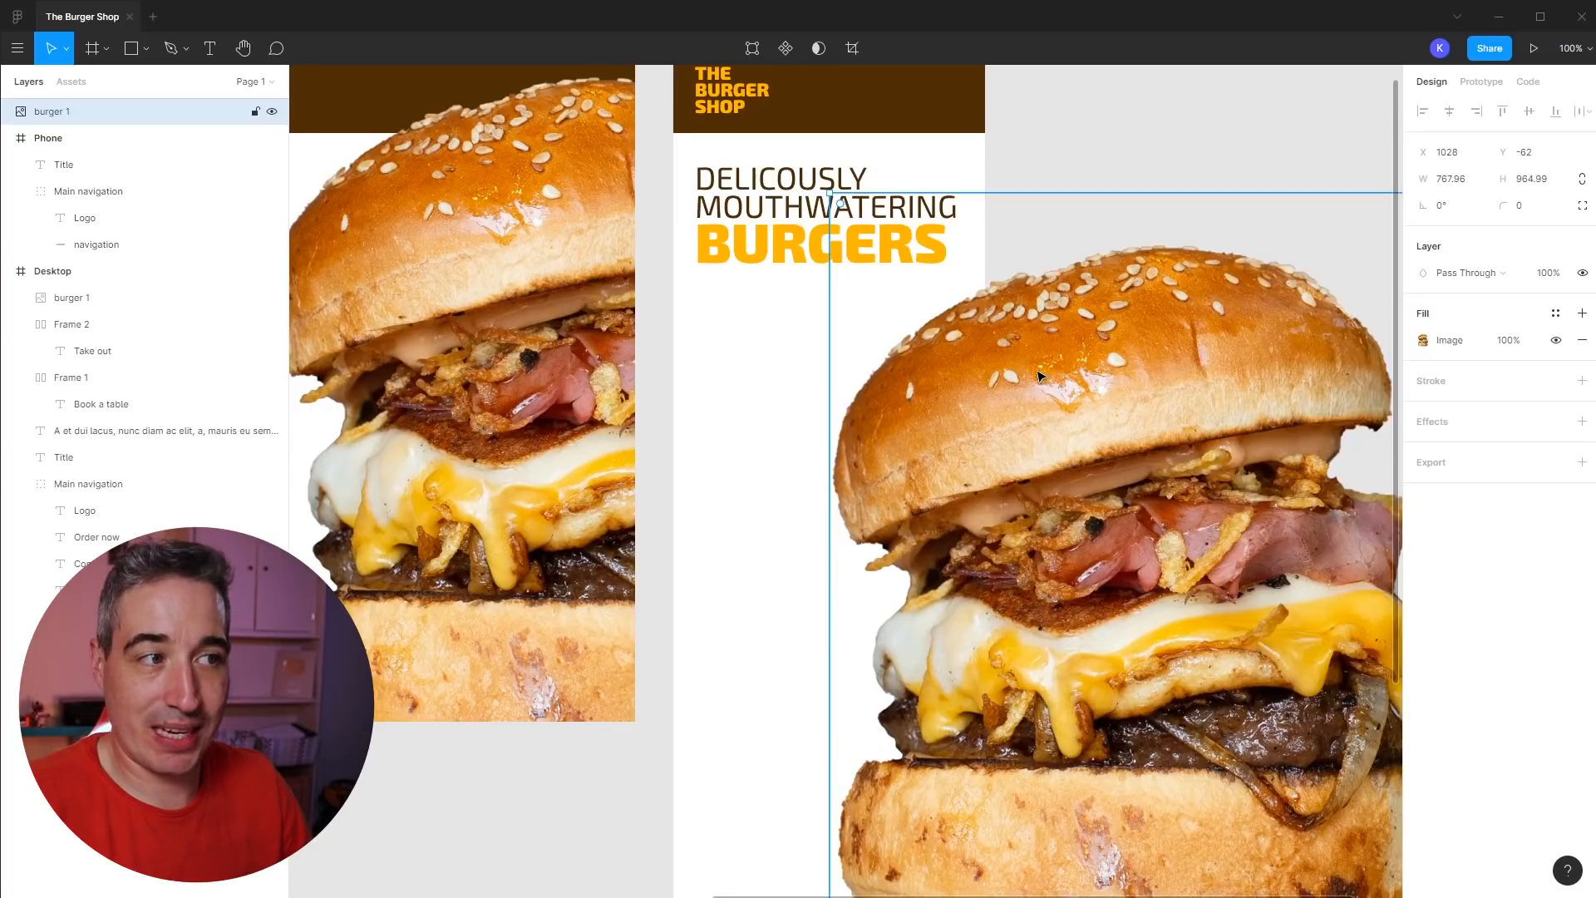
{"action": "left_click_drag", "start_coordinate": [1038, 384], "coordinate": [928, 400]}
{"action": "left_click_drag", "start_coordinate": [816, 437], "coordinate": [945, 451]}
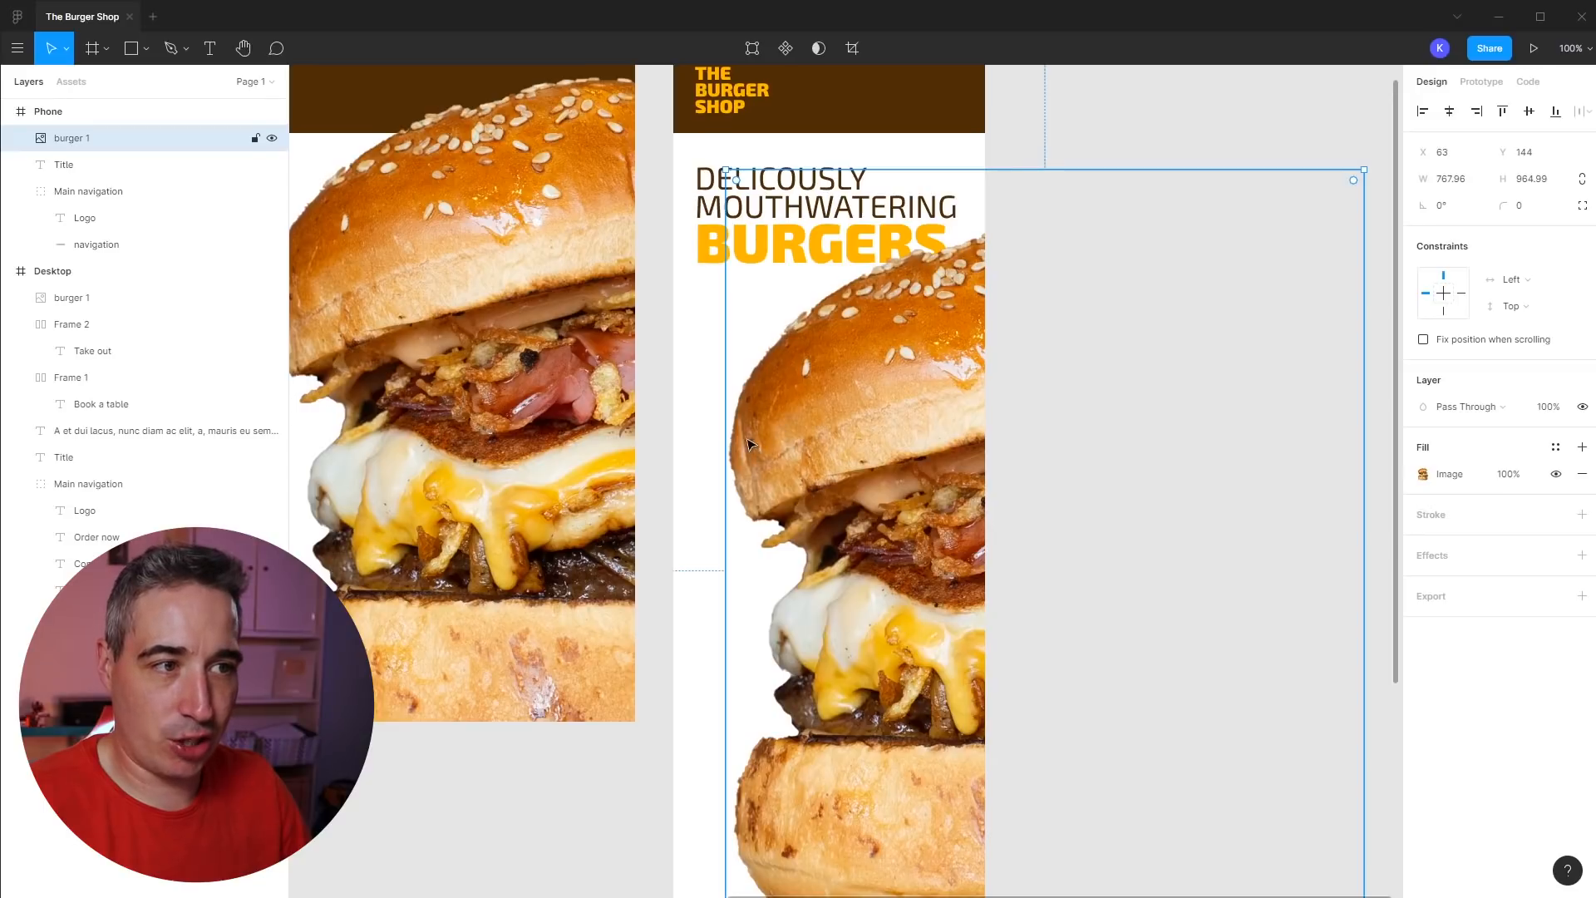
- Move the burger image in the Phone frame to X 215, Y 168, leaving only its left part inside the frame
{"action": "left_click_drag", "start_coordinate": [744, 458], "coordinate": [859, 440]}
{"action": "key", "text": "ctrl+minus"}
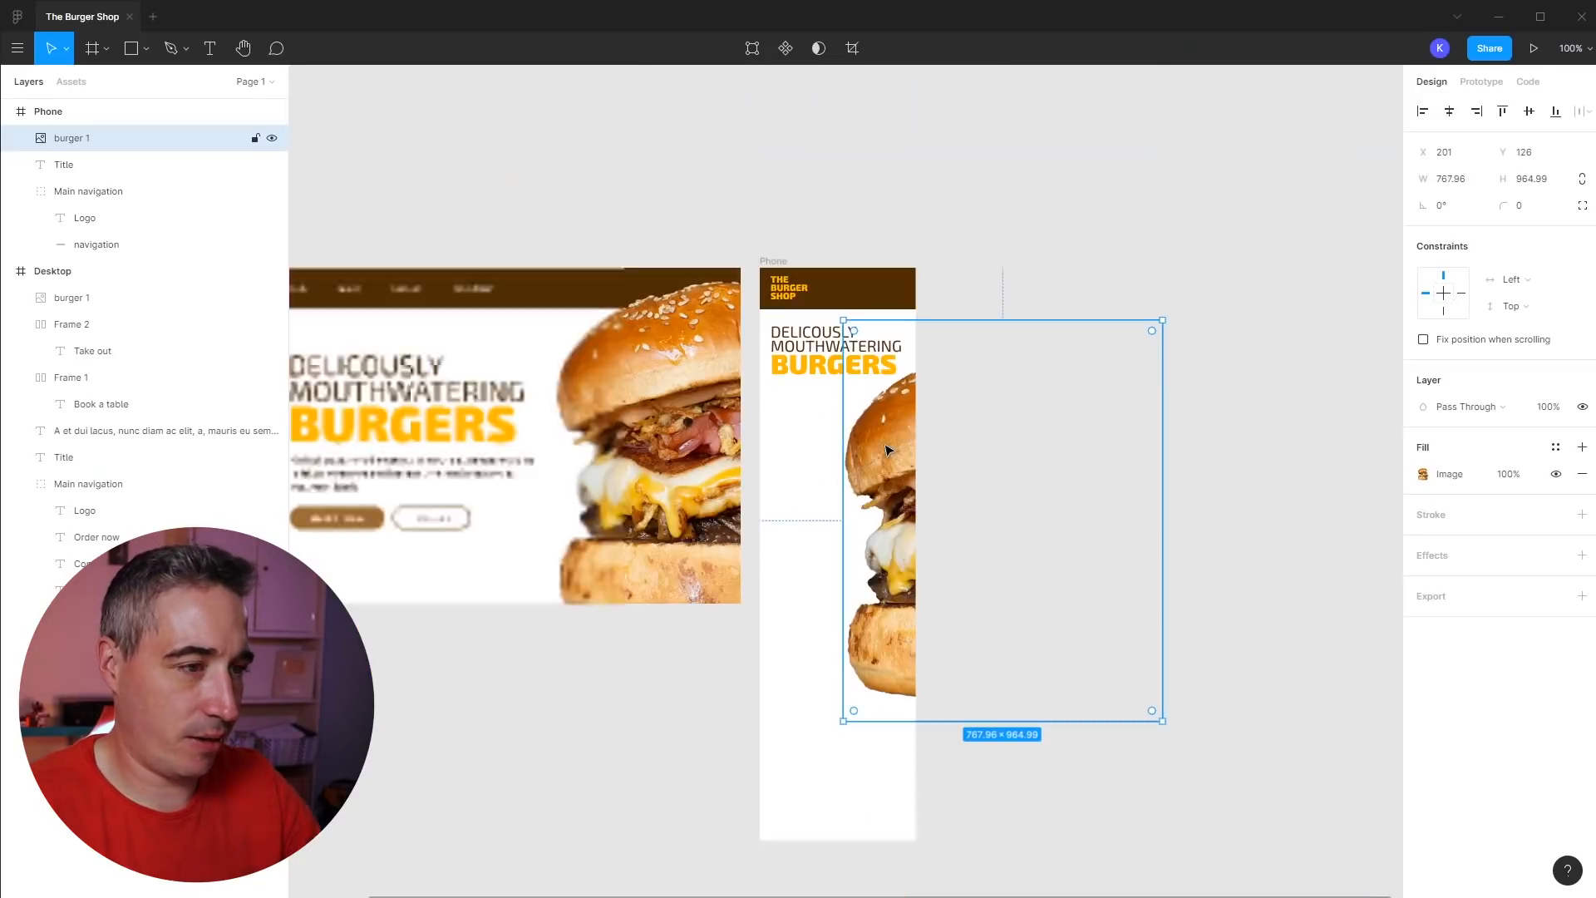
{"action": "left_click_drag", "start_coordinate": [892, 617], "coordinate": [900, 626]}
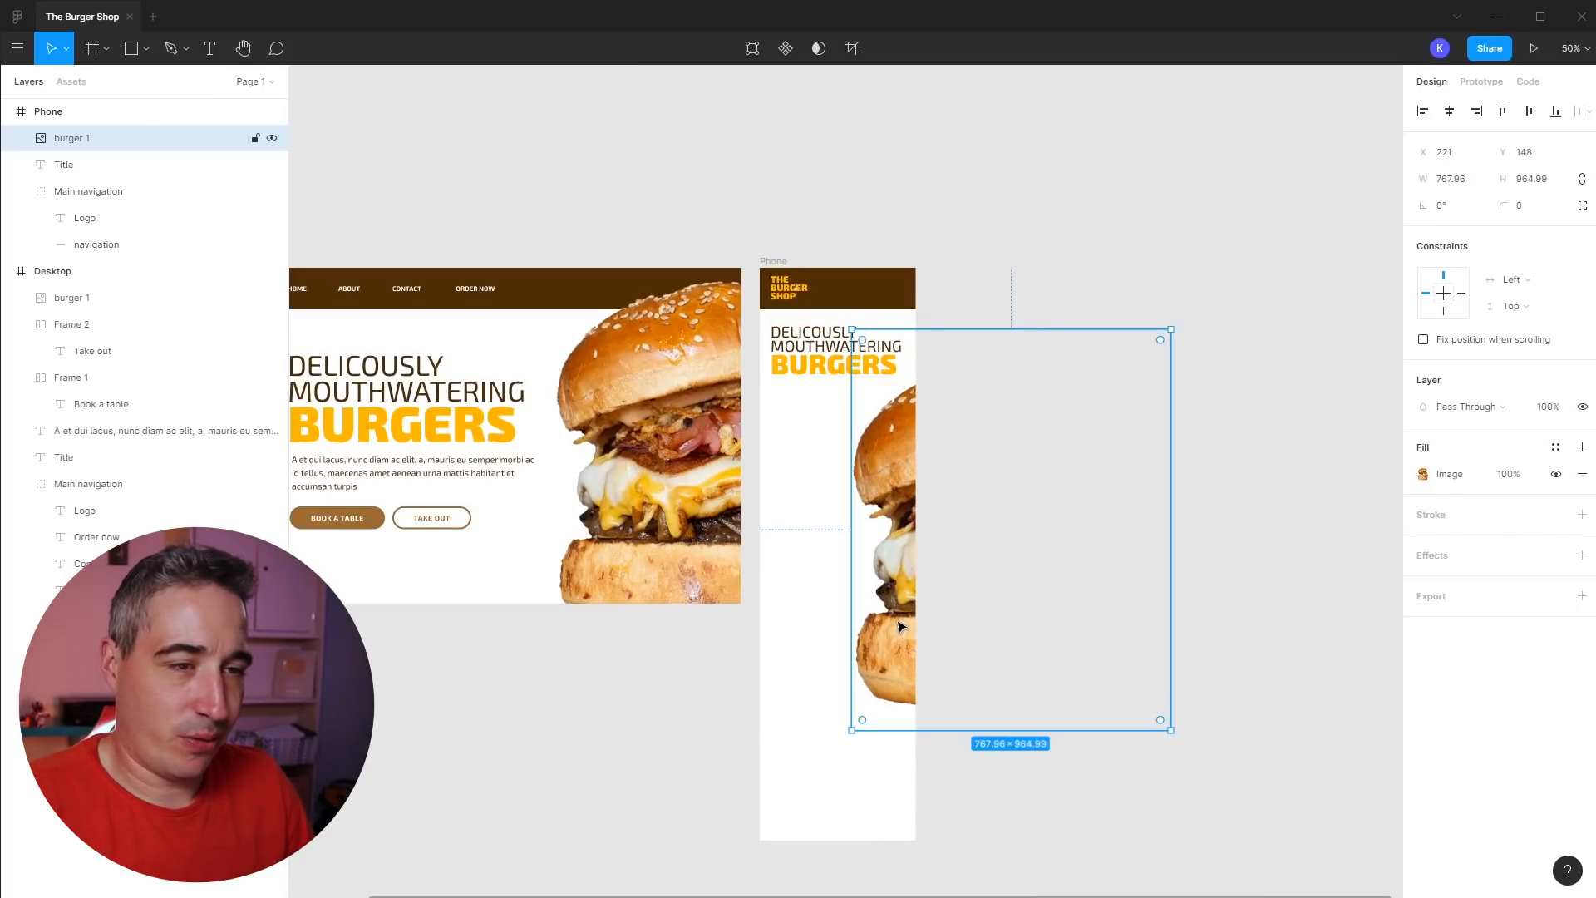
{"action": "left_click", "coordinate": [798, 590]}
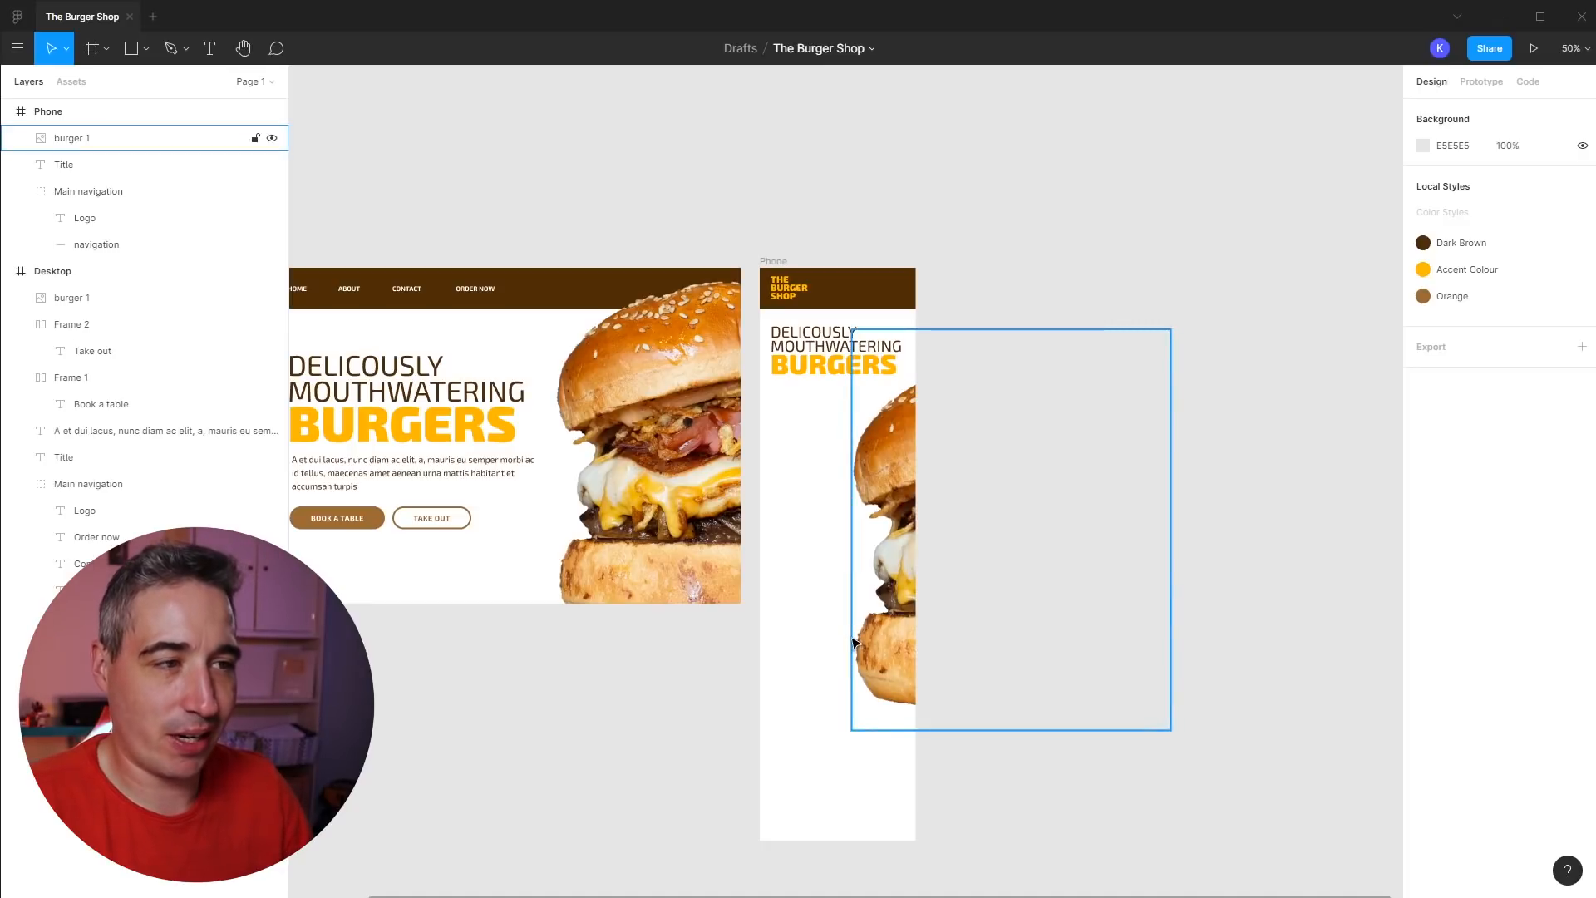
{"action": "left_click_drag", "start_coordinate": [889, 470], "coordinate": [887, 478]}
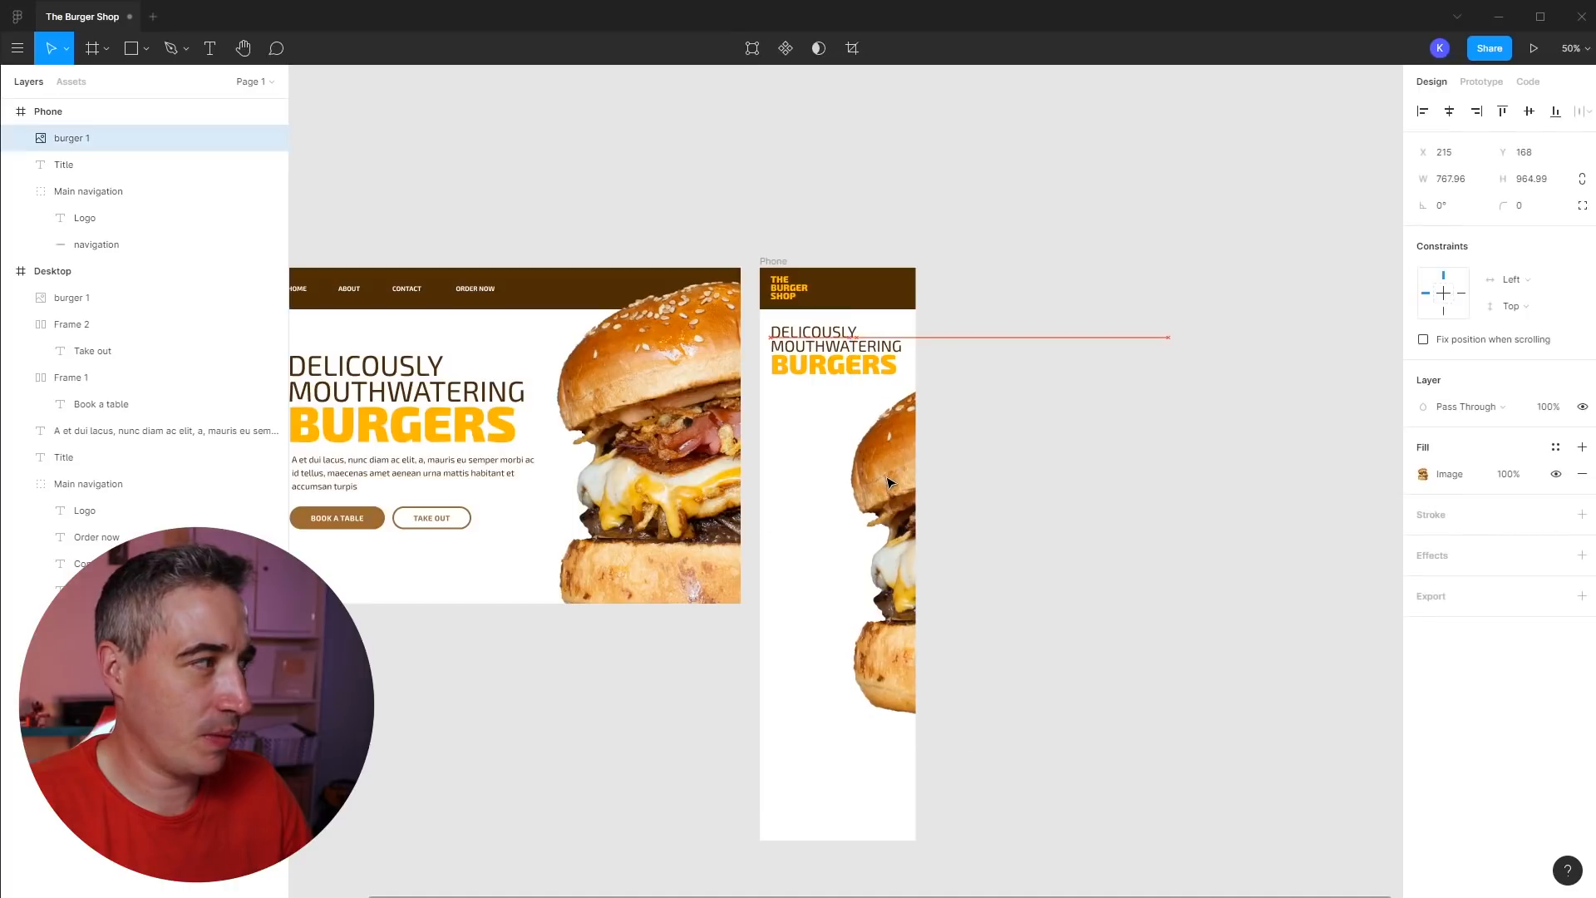
- Copy the paragraph under the Phone frame's title at X 31, Y 296 and resize its text box to 184 × 606
{"action": "left_click", "coordinate": [613, 705]}
{"action": "left_click", "coordinate": [349, 480]}
{"action": "left_click_drag", "start_coordinate": [349, 481], "coordinate": [815, 411]}
{"action": "left_click_drag", "start_coordinate": [1020, 428], "coordinate": [849, 642]}
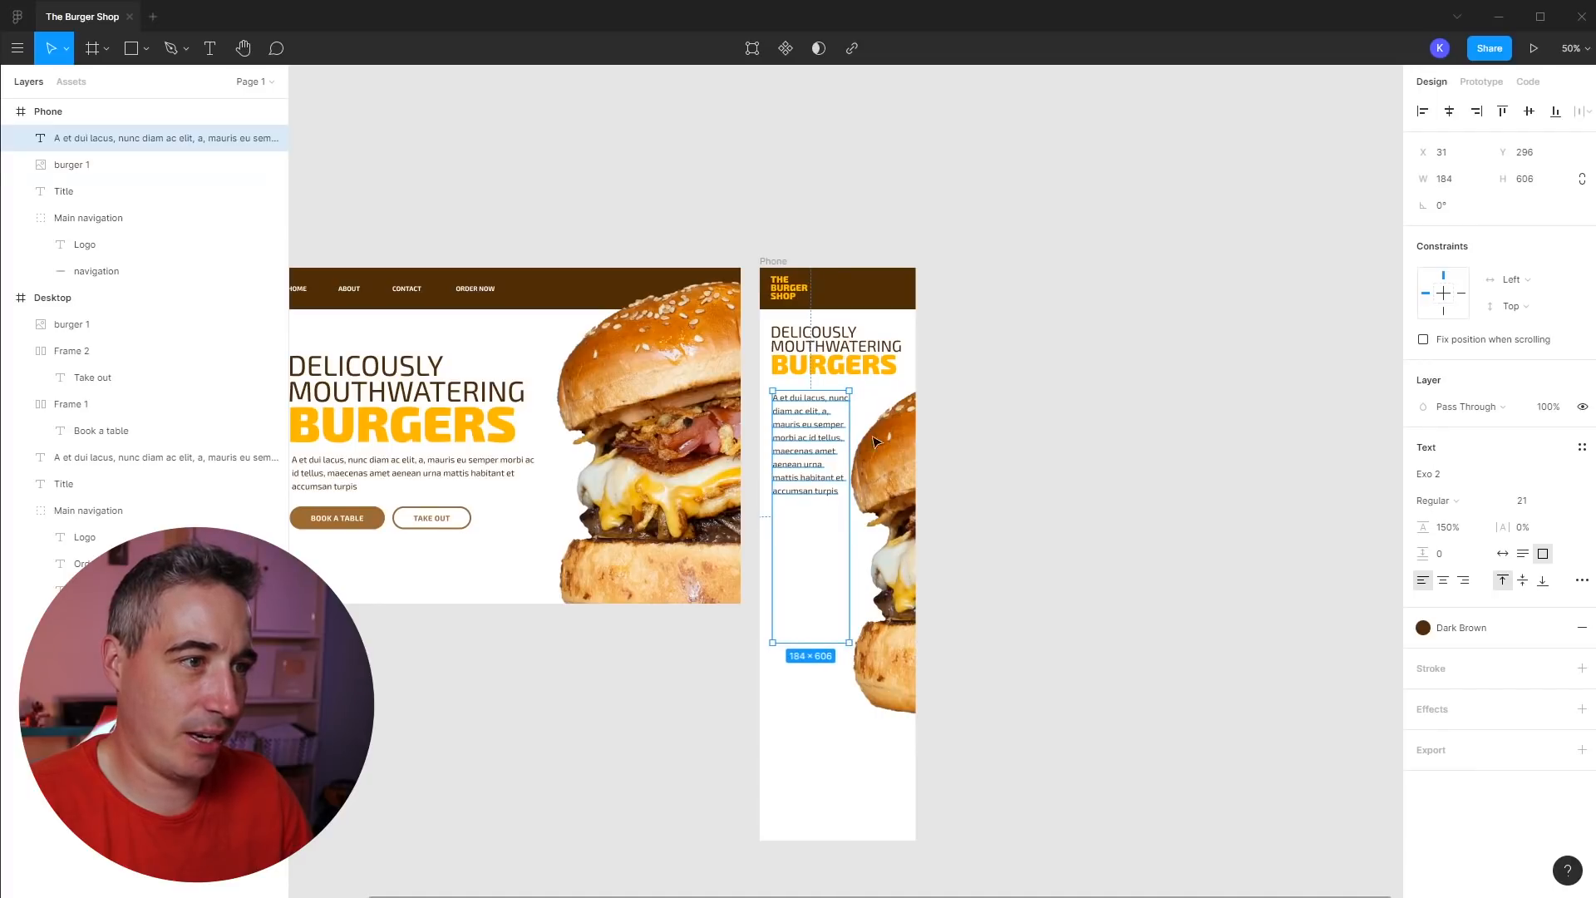
{"action": "left_click", "coordinate": [753, 720]}
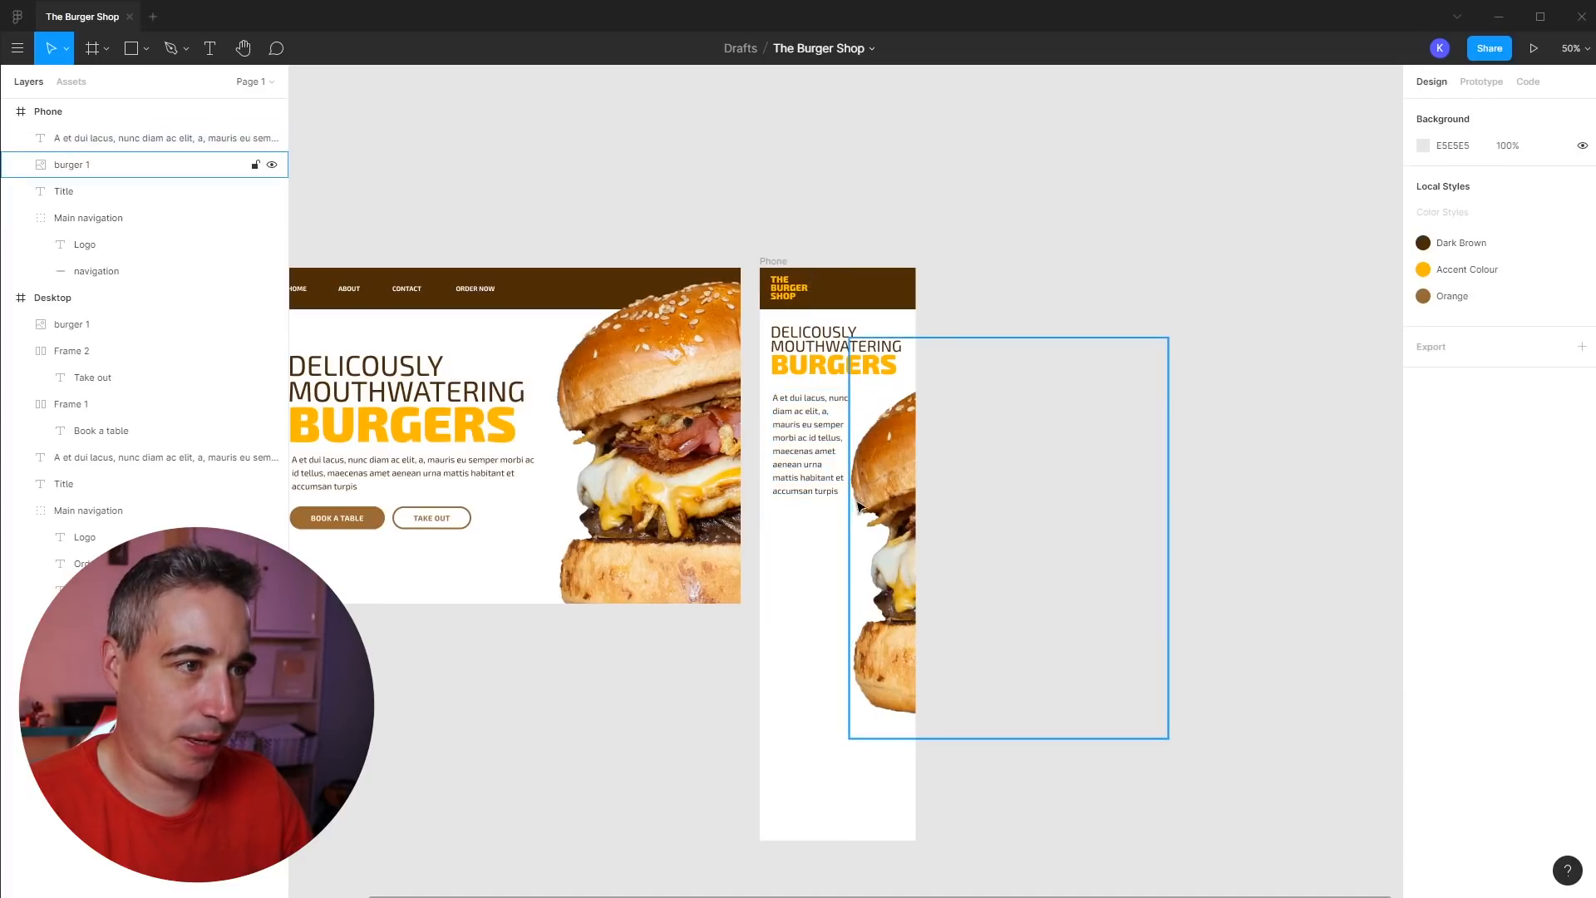
- Move the Phone frame's burger image to X 231, Y 152 and shorten the paragraph's text box to 184 × 278
{"action": "left_click", "coordinate": [866, 423]}
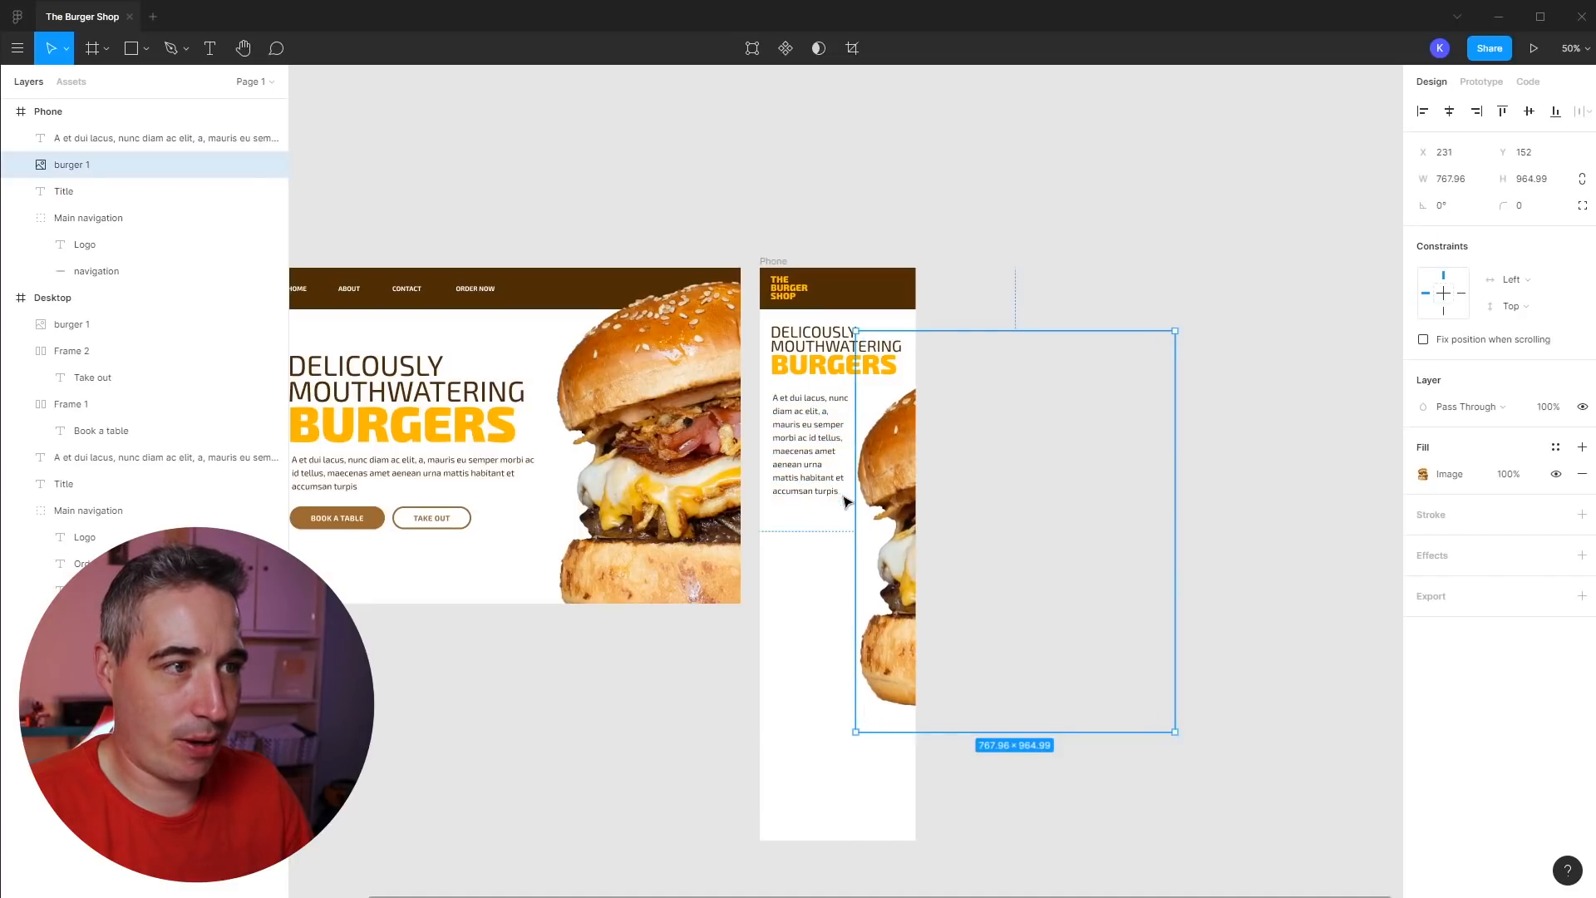
{"action": "left_click", "coordinate": [836, 407]}
{"action": "key", "text": "f"}
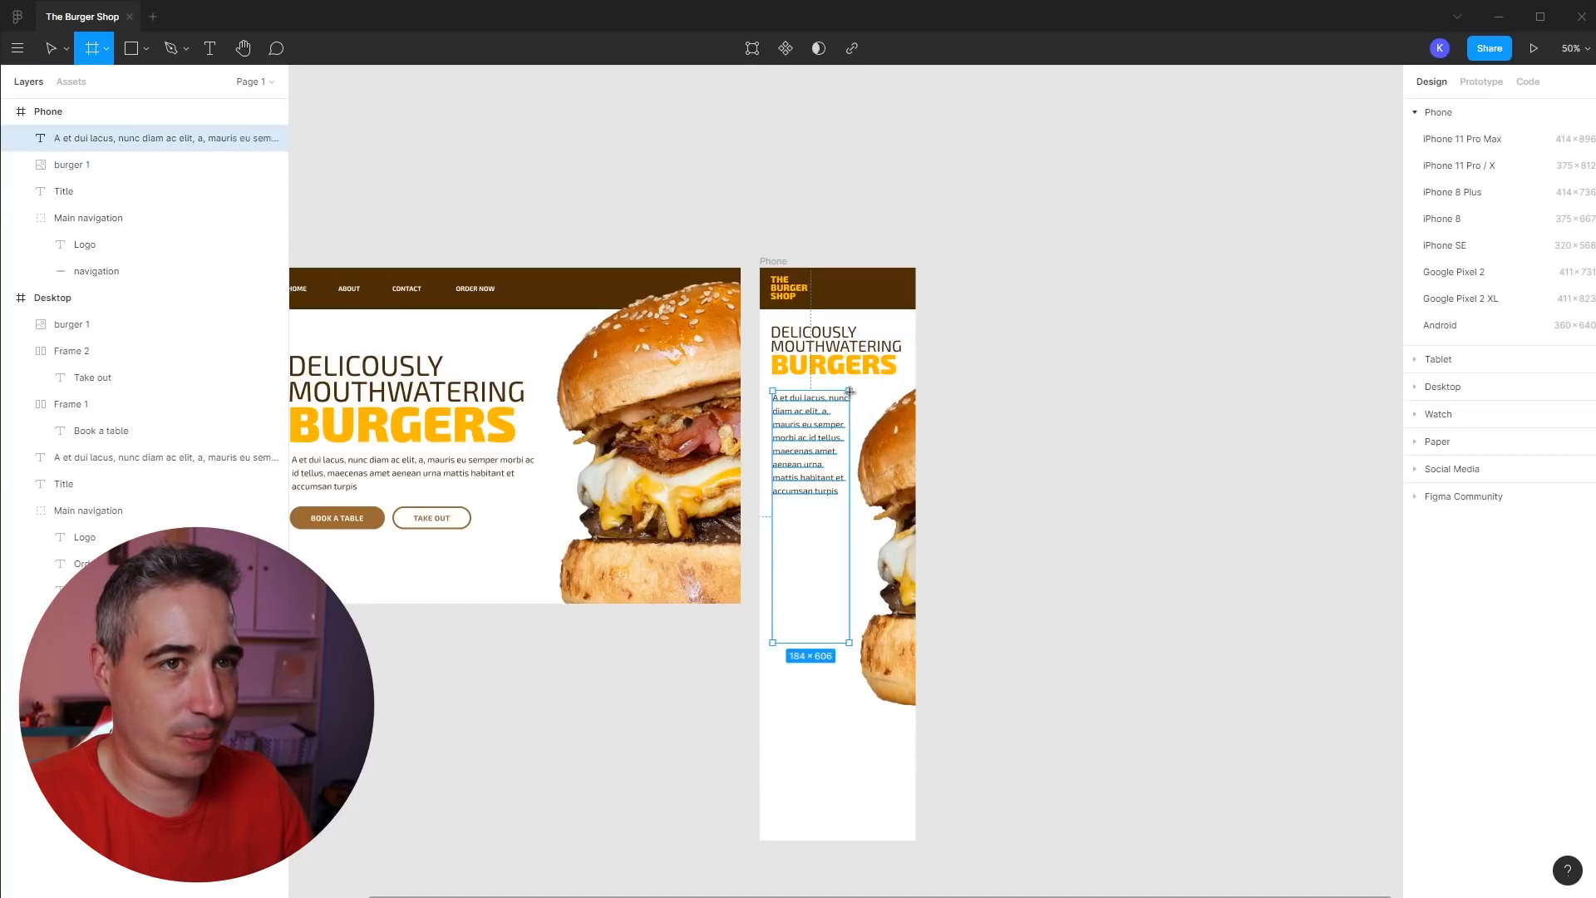
{"action": "key", "text": "Escape"}
{"action": "double_click", "coordinate": [814, 415]}
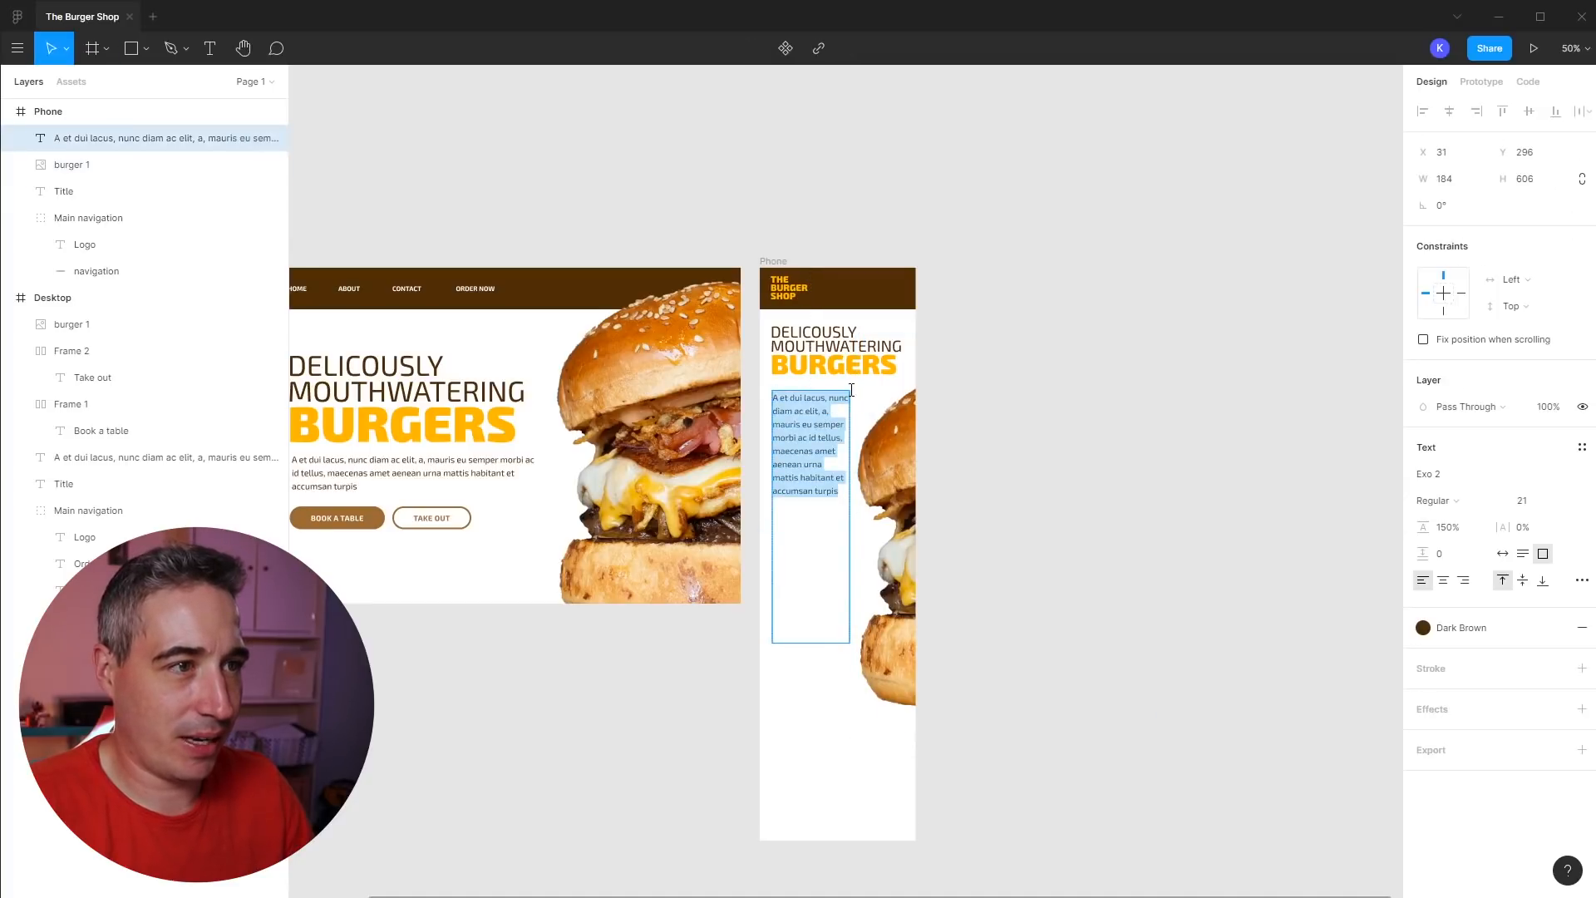
{"action": "key", "text": "Escape"}
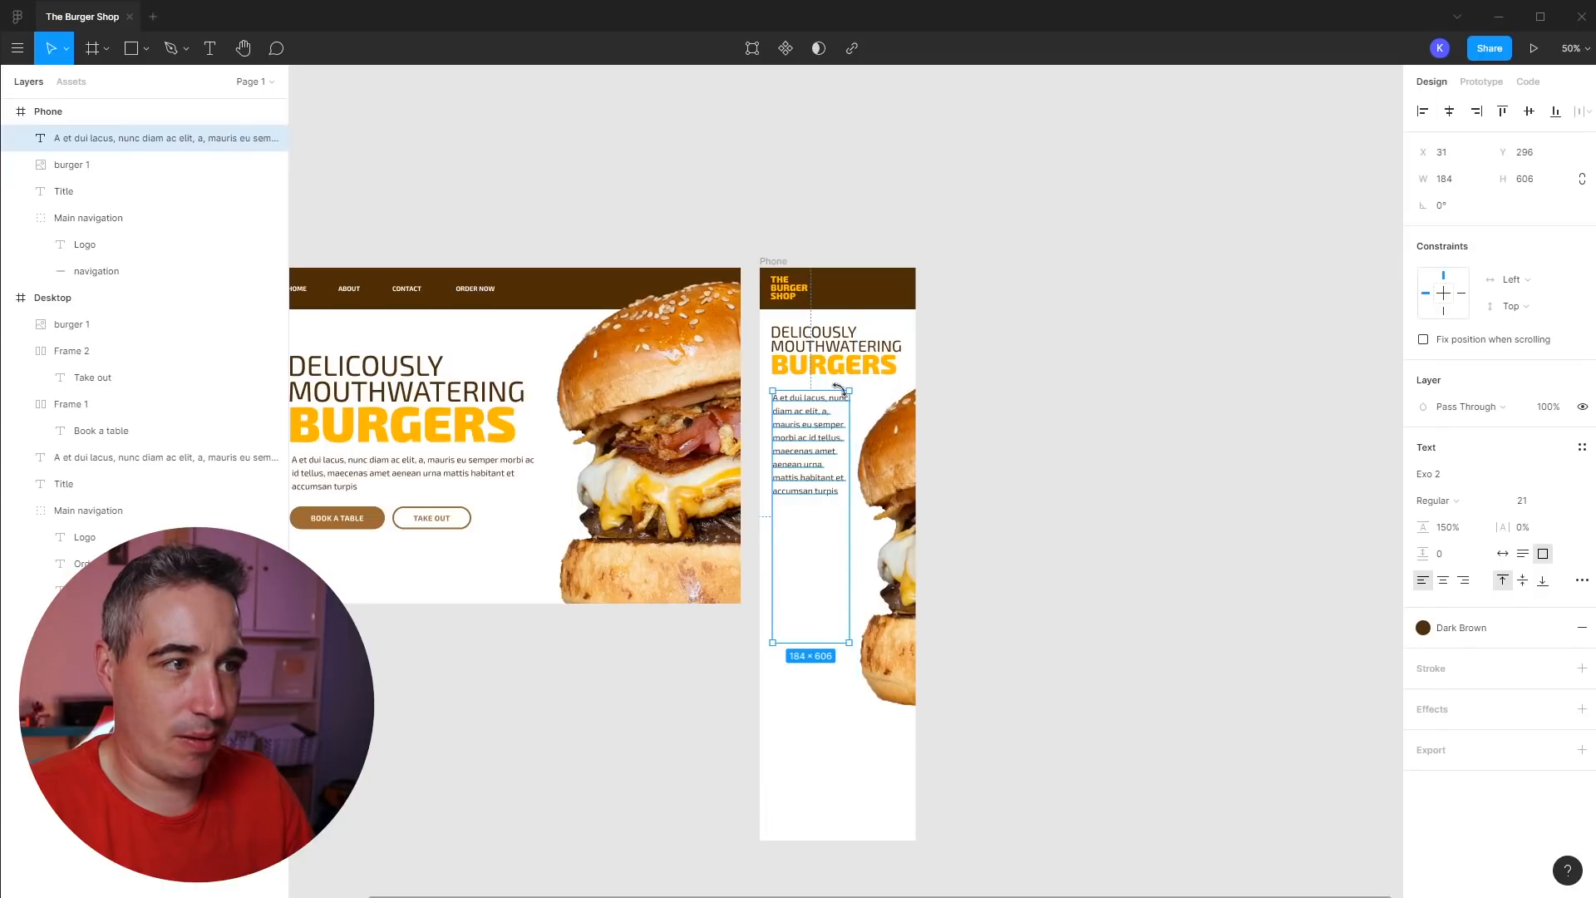
{"action": "left_click_drag", "start_coordinate": [817, 641], "coordinate": [819, 499]}
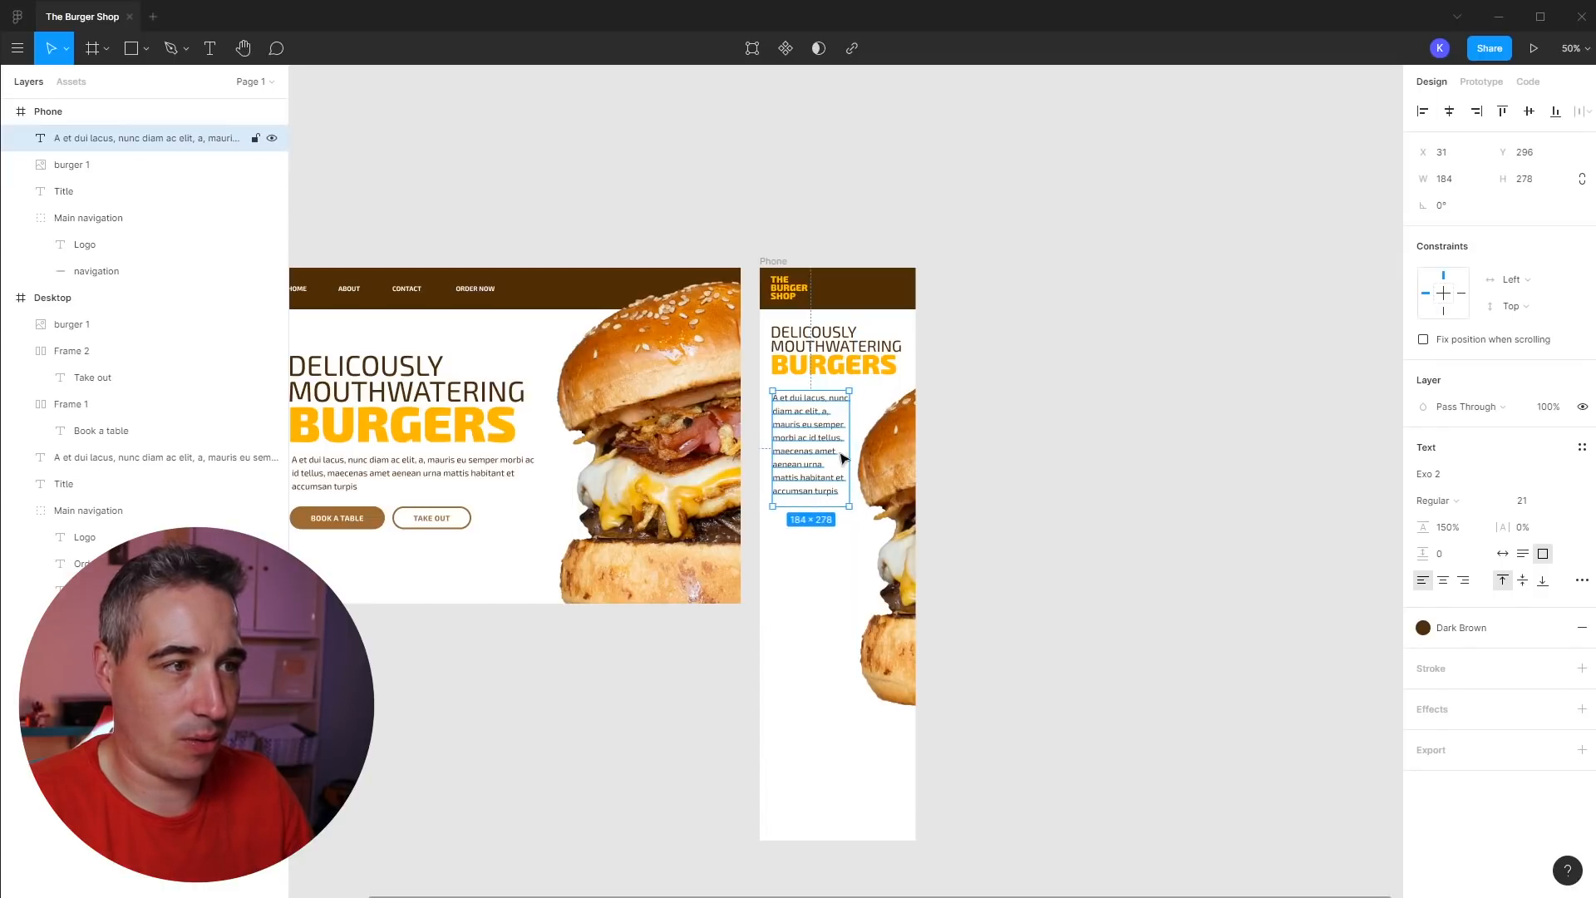
{"action": "left_click", "coordinate": [829, 645]}
- Copy the Book a table and Take out buttons into the Phone frame, stacked under the paragraph at X 31
{"action": "left_click_drag", "start_coordinate": [340, 544], "coordinate": [802, 532]}
{"action": "key", "text": "Escape"}
{"action": "left_click", "coordinate": [800, 534], "text": "shift"}
{"action": "left_click", "coordinate": [815, 638]}
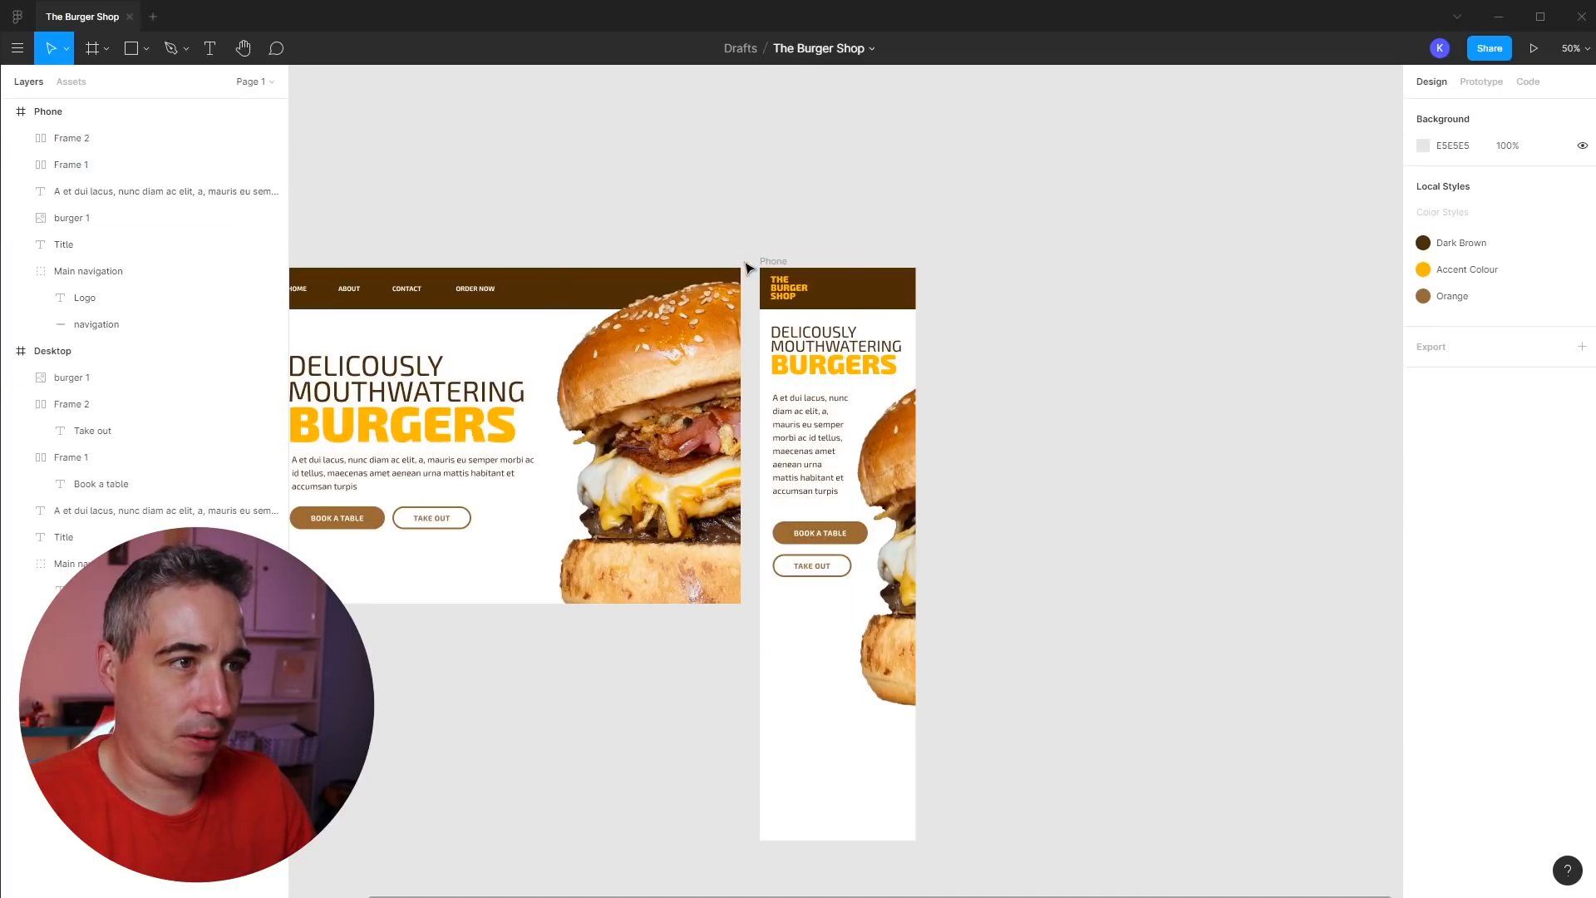
- Shorten the Phone frame to a height of 808 so its lower edge lines up with the Desktop frame
{"action": "left_click", "coordinate": [771, 264]}
{"action": "left_click_drag", "start_coordinate": [835, 842], "coordinate": [849, 604]}
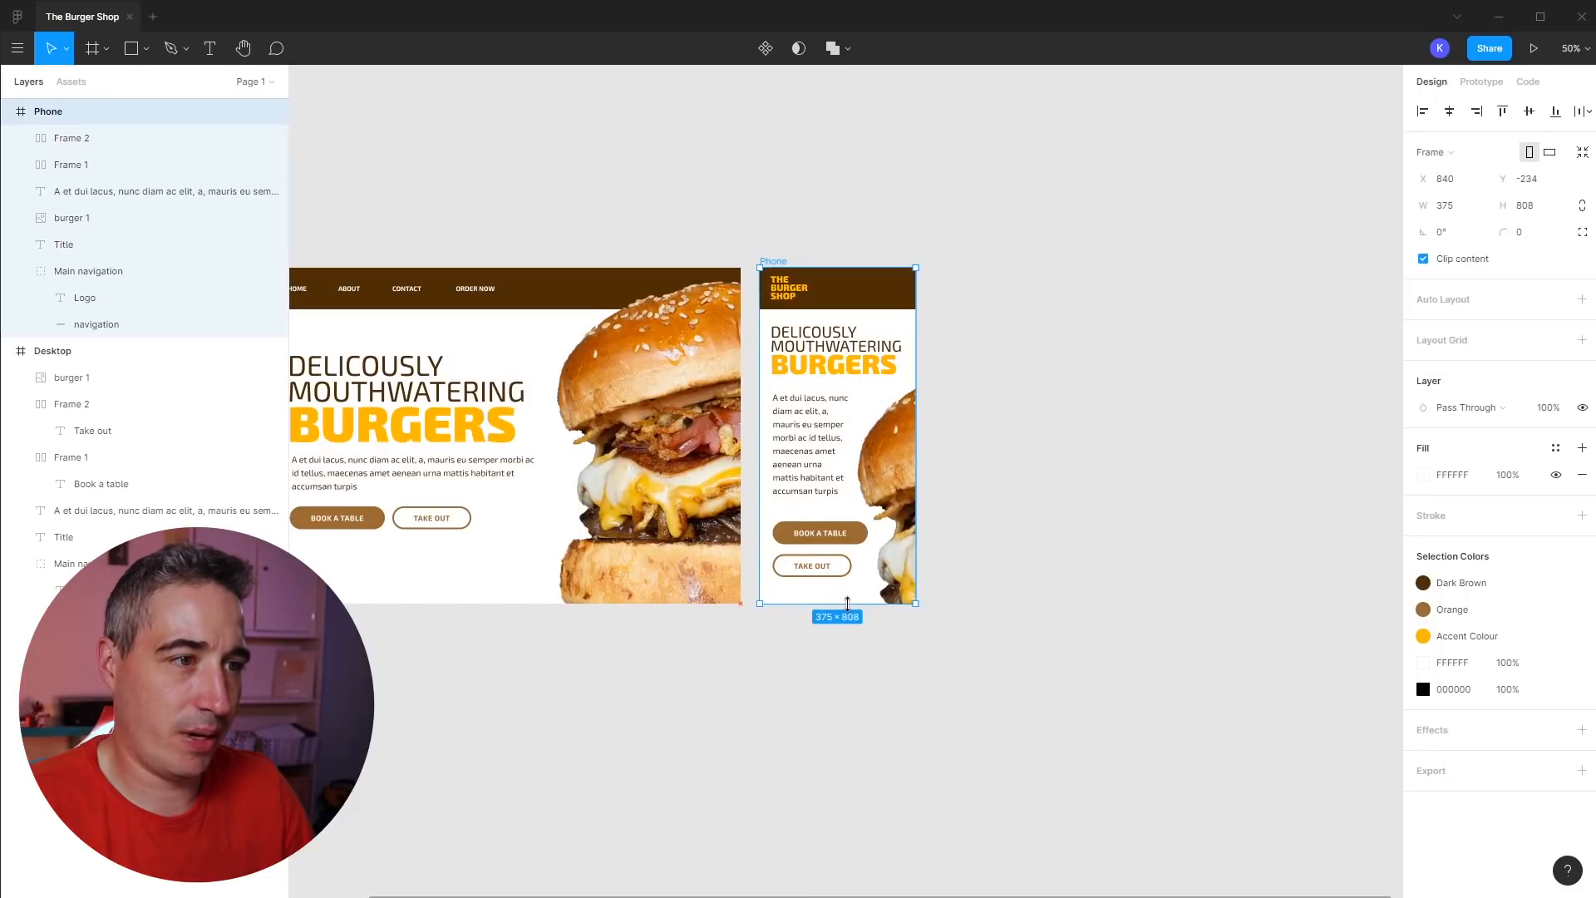
{"action": "left_click", "coordinate": [883, 706]}
{"action": "key", "text": "f"}
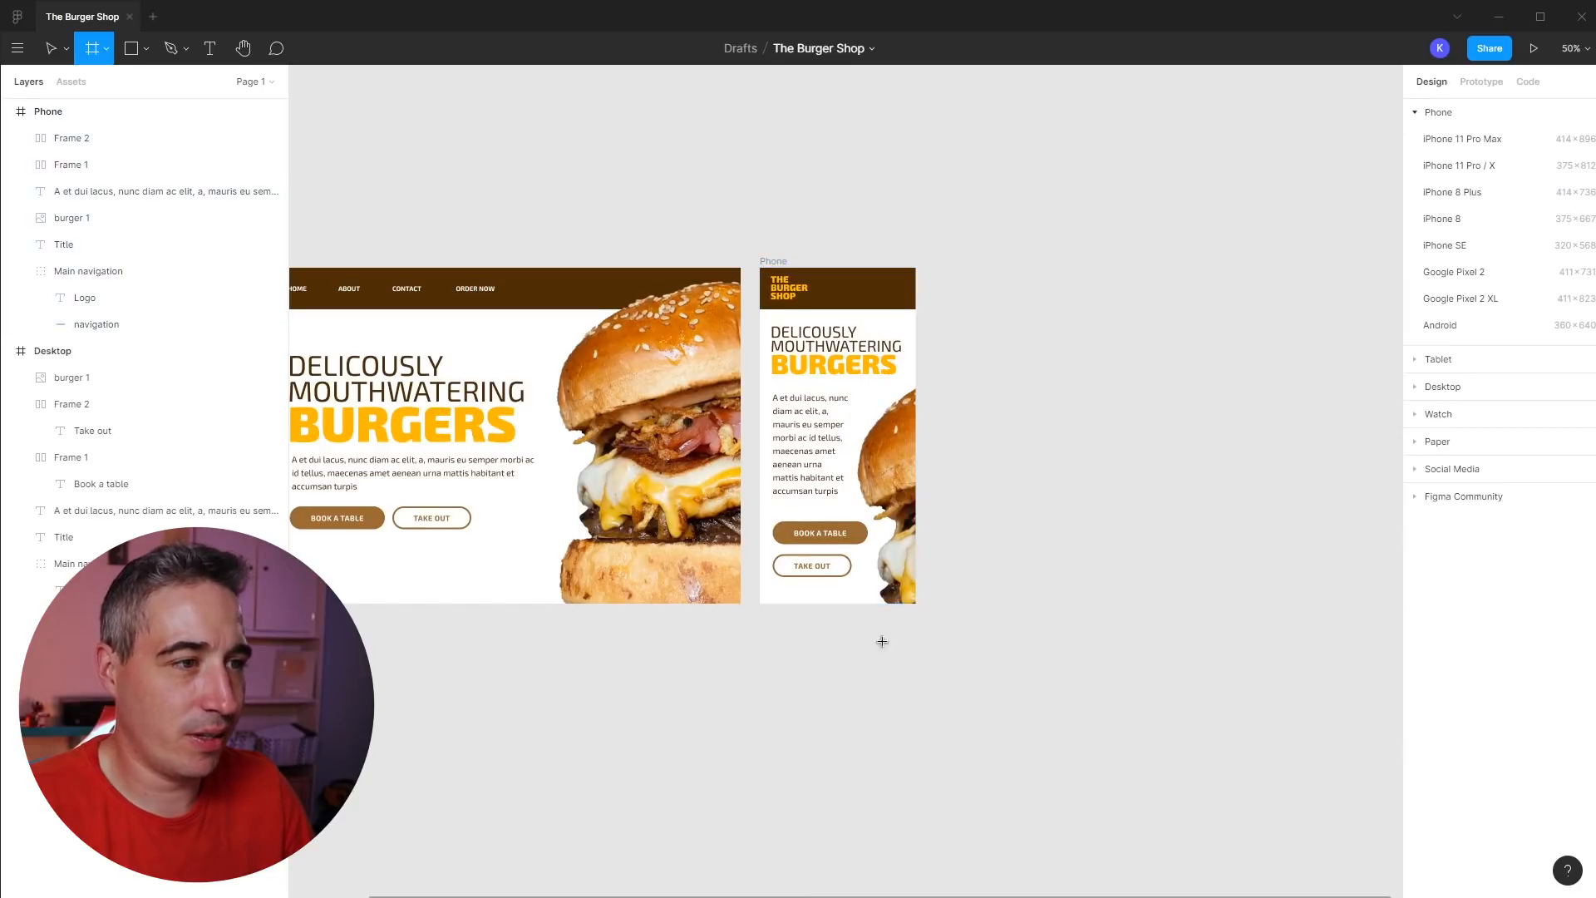
- Scale the Phone frame's burger image proportionally to about 671 × 843 and place it at X 231, Y 136
{"action": "left_click", "coordinate": [911, 484]}
{"action": "key", "text": "Delete"}
{"action": "left_click_drag", "start_coordinate": [909, 498], "coordinate": [906, 451]}
{"action": "key", "text": "k"}
{"action": "left_click_drag", "start_coordinate": [852, 281], "coordinate": [892, 330]}
{"action": "key", "text": "v"}
{"action": "left_click_drag", "start_coordinate": [906, 458], "coordinate": [870, 458]}
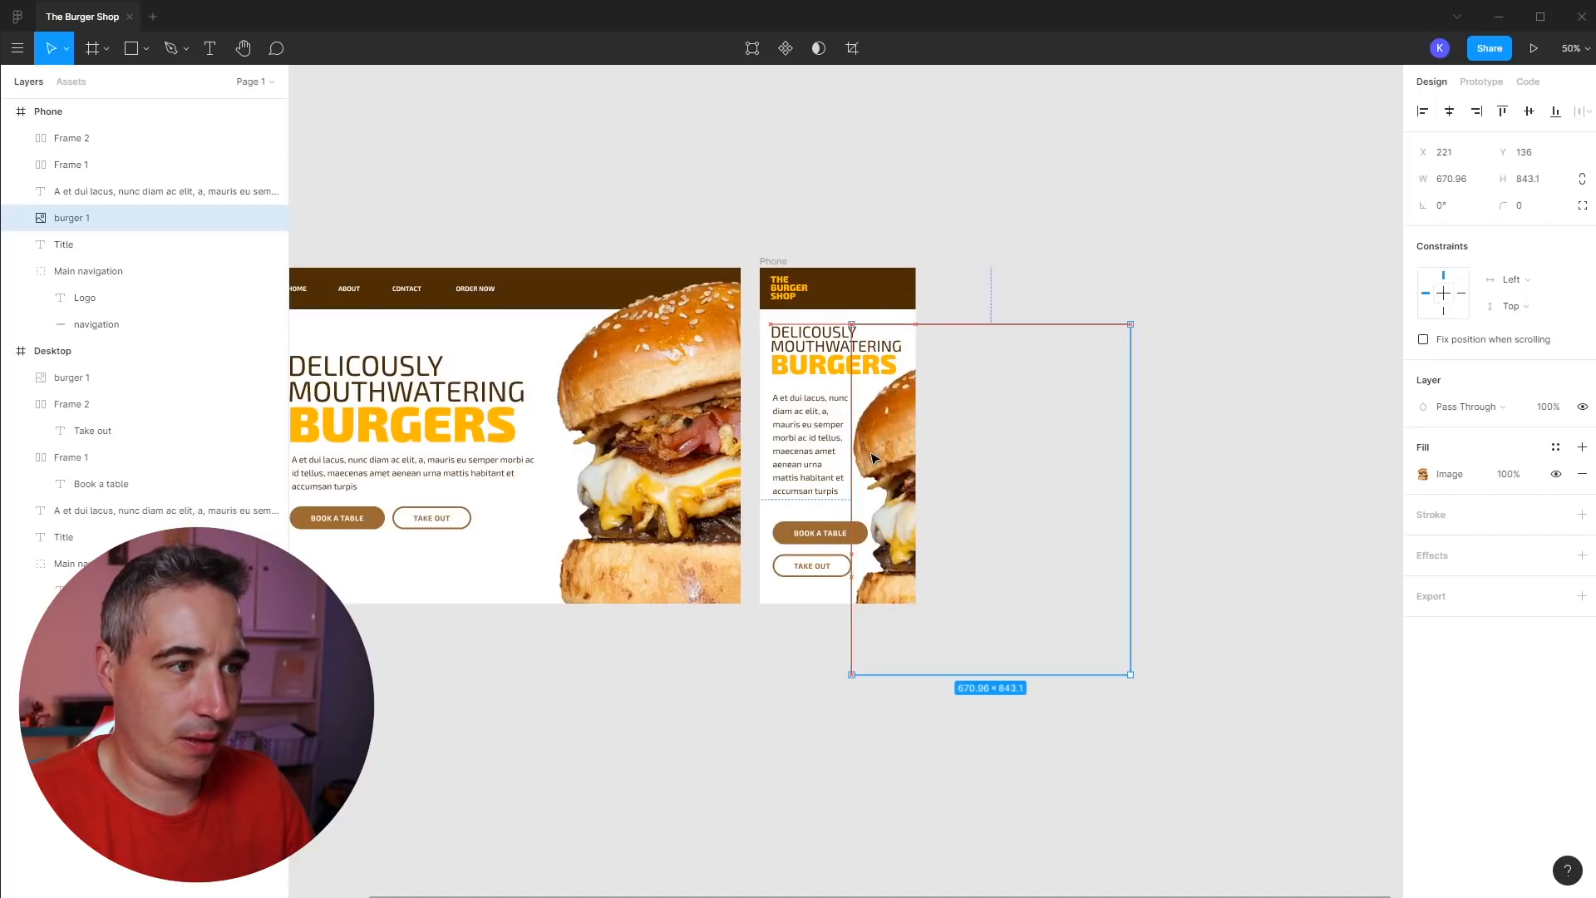
{"action": "left_click", "coordinate": [789, 660]}
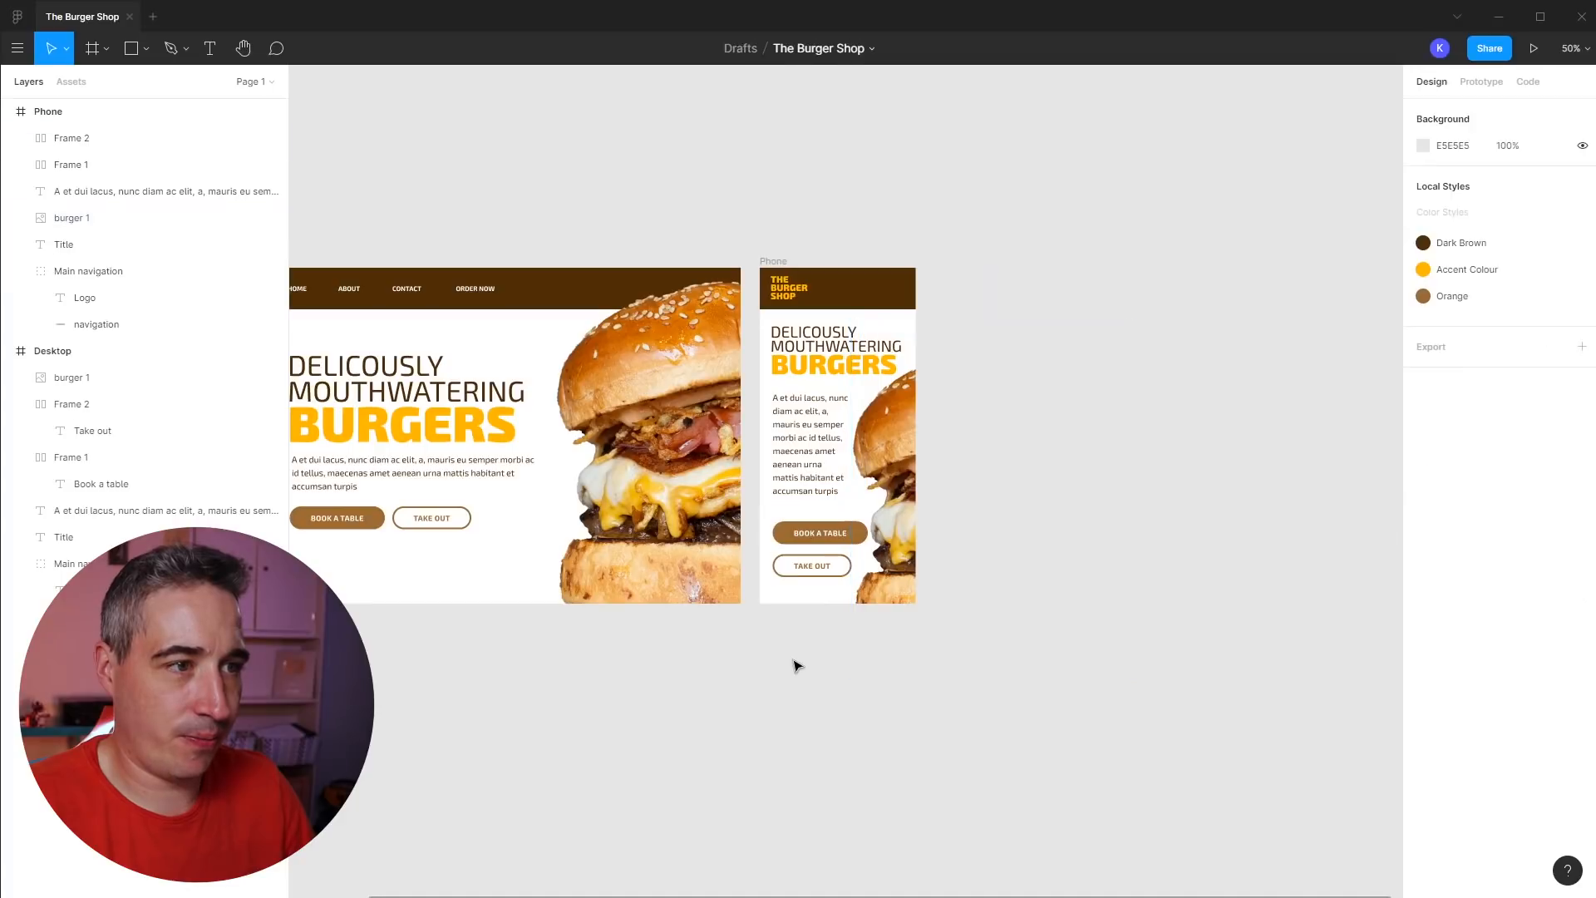
{"action": "left_click", "coordinate": [888, 599]}
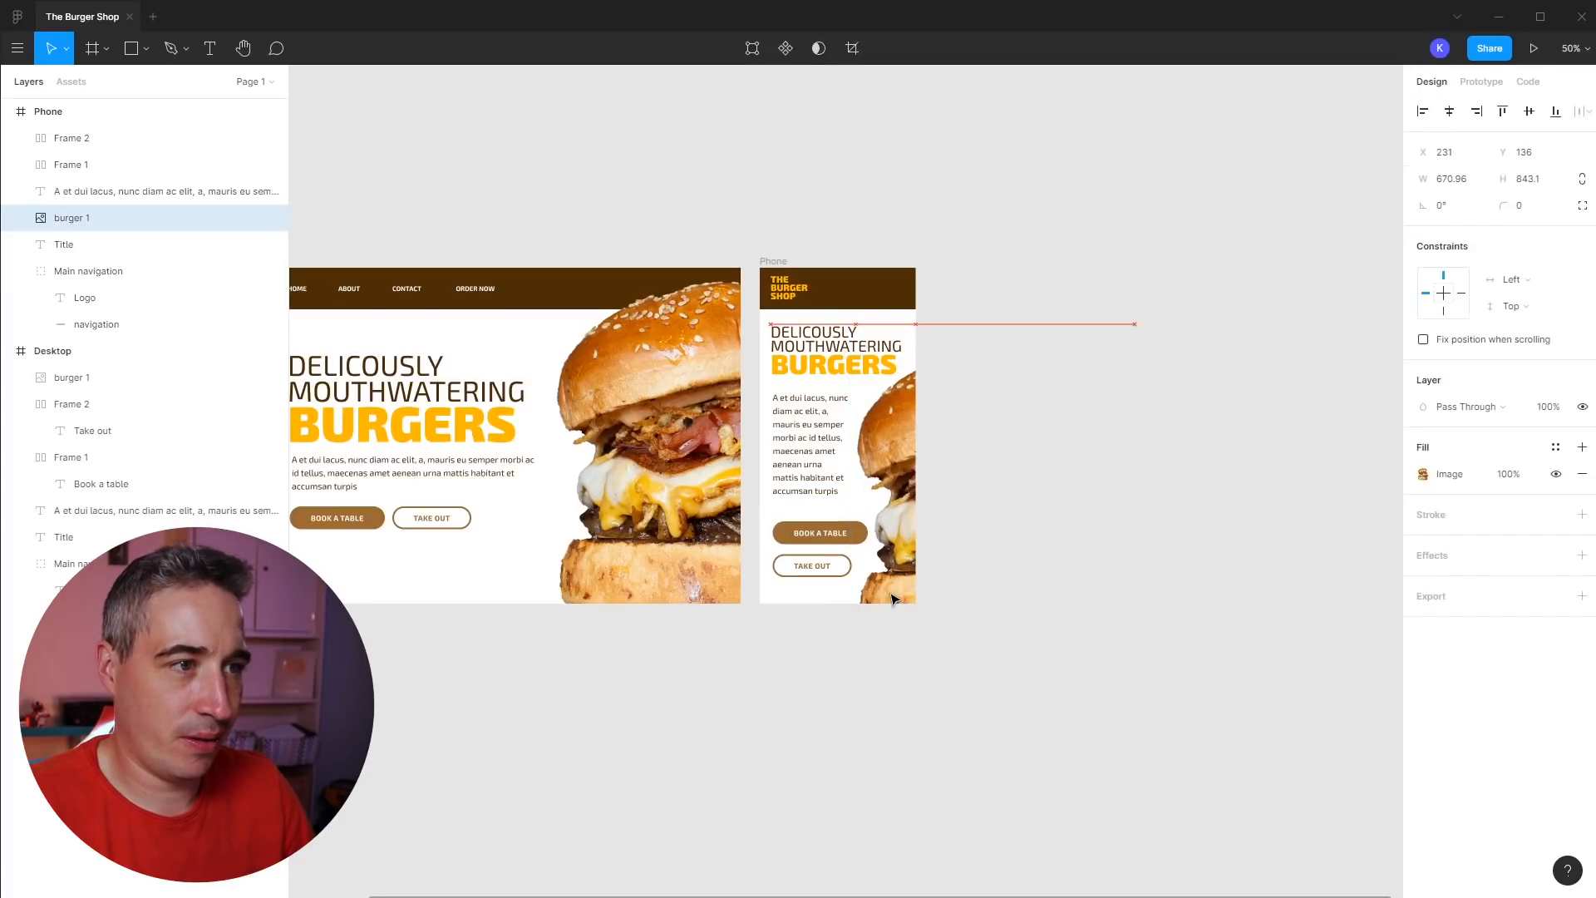
- Set the auto layout horizontal padding of all four Book a table and Take out buttons to 43
{"action": "left_click", "coordinate": [819, 534]}
{"action": "left_click", "coordinate": [815, 582], "text": "shift"}
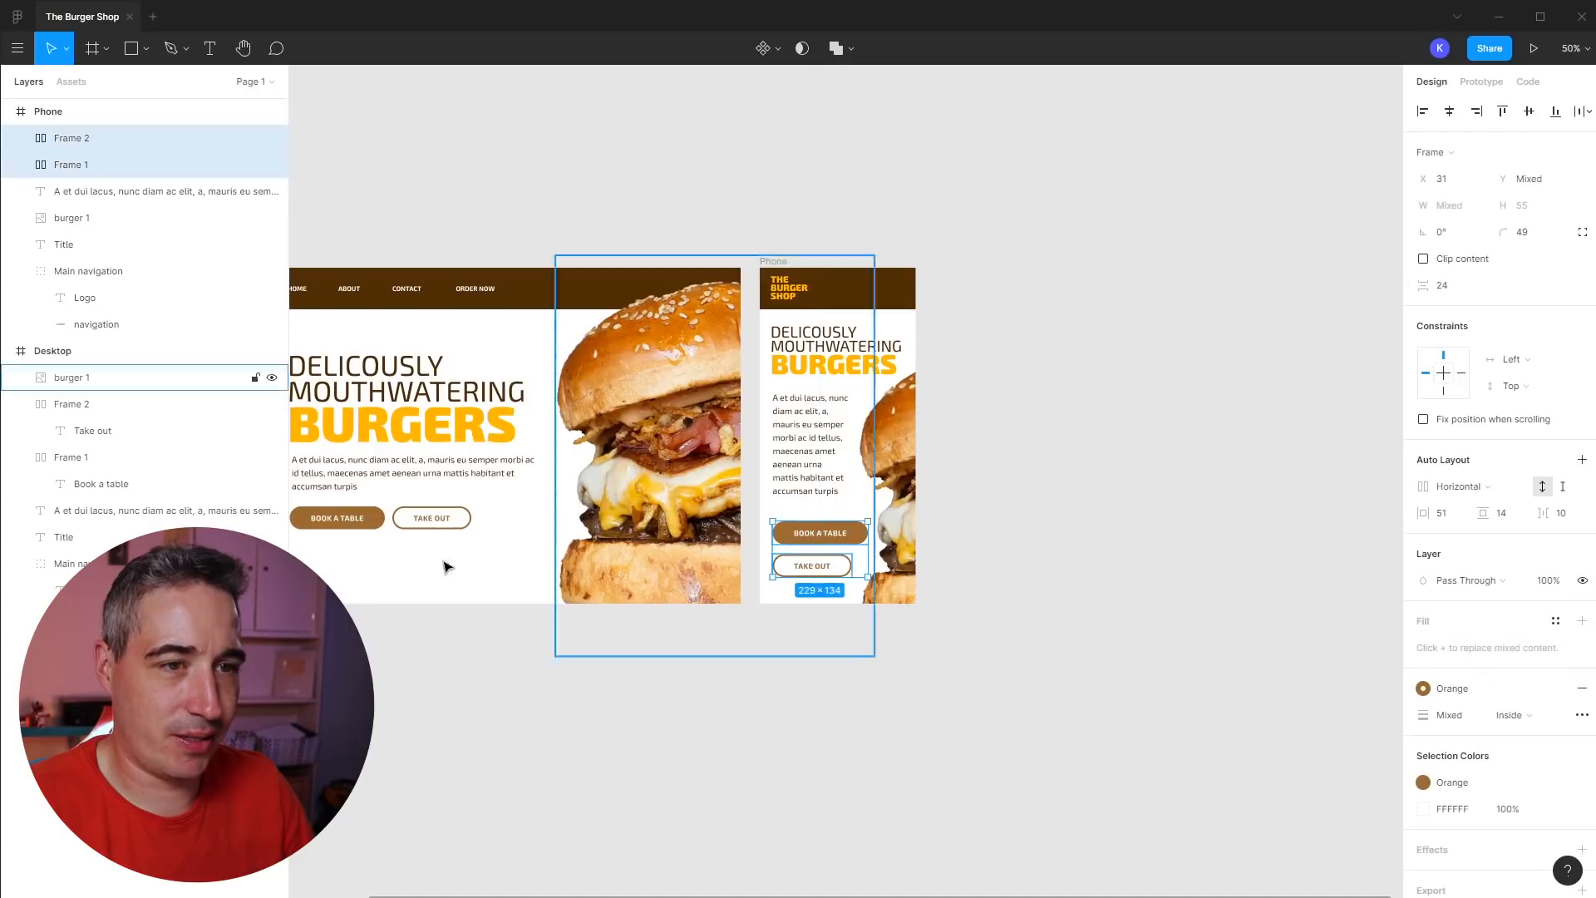
{"action": "left_click", "coordinate": [337, 517], "text": "shift"}
{"action": "left_click", "coordinate": [432, 517], "text": "shift"}
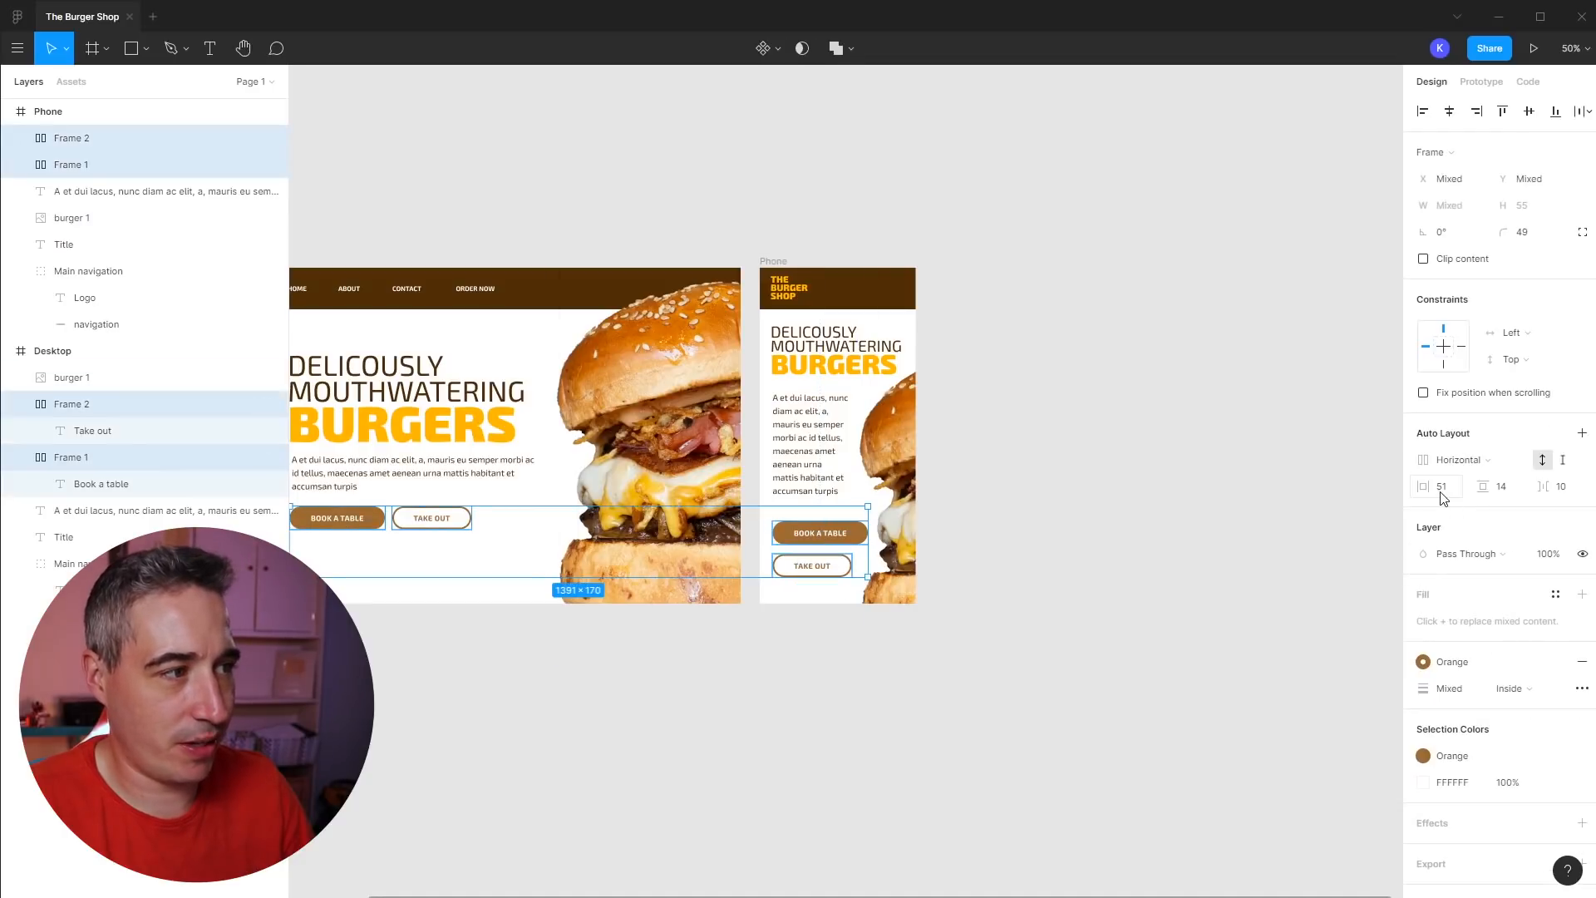
{"action": "left_click_drag", "start_coordinate": [1428, 487], "coordinate": [1409, 486]}
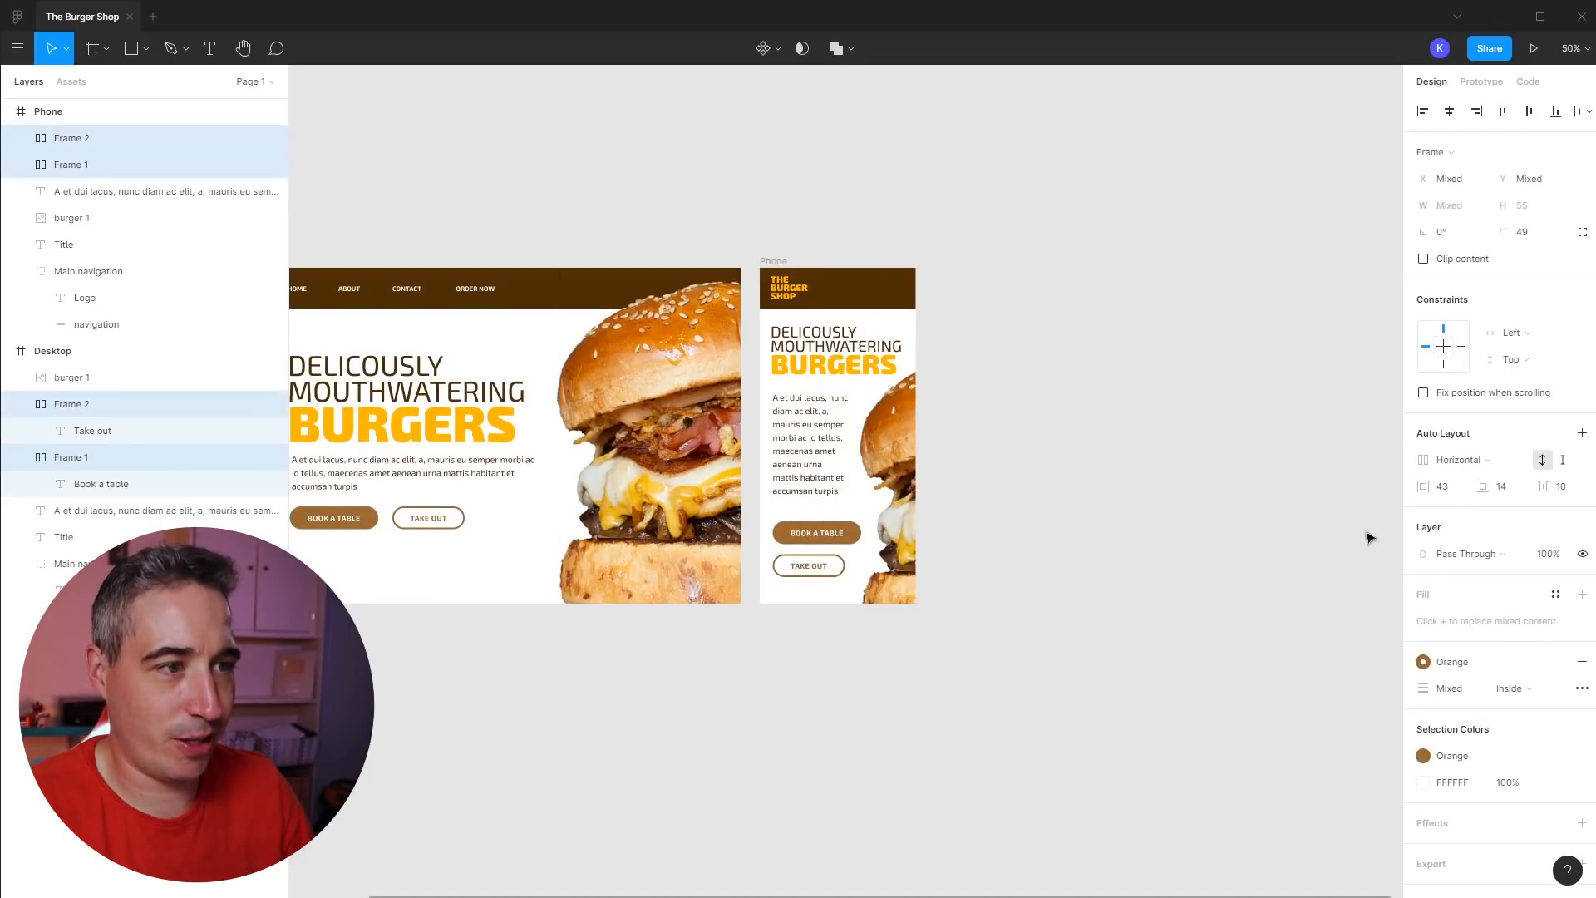
- Move the Phone frame's two buttons up, closer to the paragraph and closer to each other
{"action": "left_click", "coordinate": [794, 758]}
{"action": "left_click_drag", "start_coordinate": [813, 534], "coordinate": [812, 561]}
{"action": "left_click", "coordinate": [802, 695]}
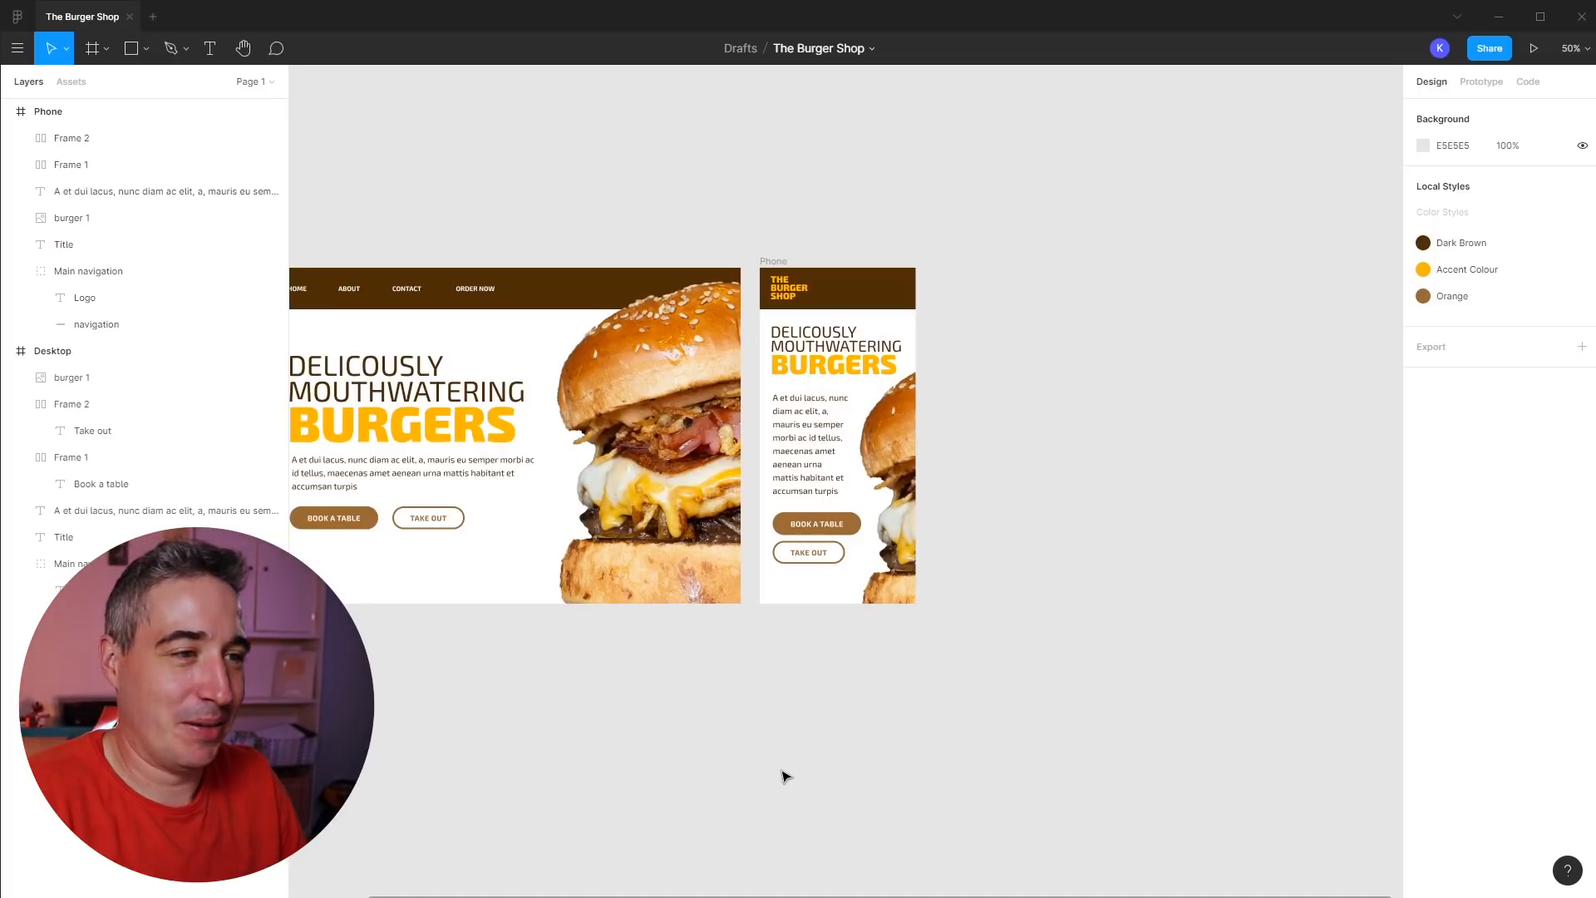
- Draw a horizontal line about 55 long in the Phone frame's navigation bar, opposite the logo at X 280, Y 53
{"action": "left_click_drag", "start_coordinate": [705, 740], "coordinate": [841, 746]}
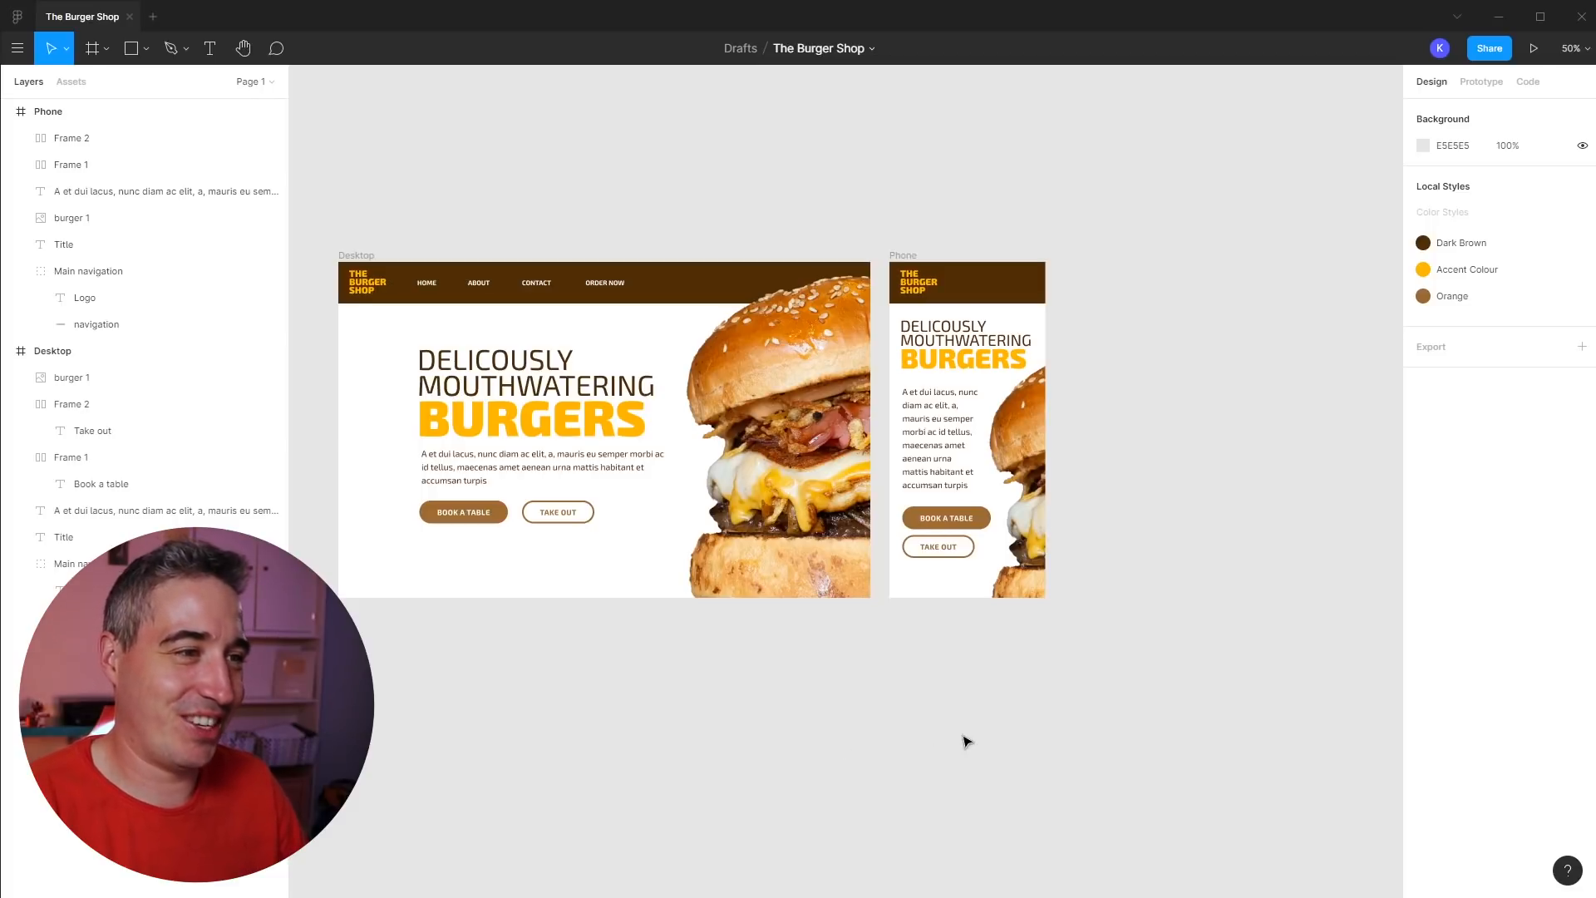
{"action": "key", "text": "z"}
{"action": "left_click_drag", "start_coordinate": [877, 232], "coordinate": [1095, 368]}
{"action": "key", "text": "space"}
{"action": "left_click_drag", "start_coordinate": [851, 443], "coordinate": [927, 379]}
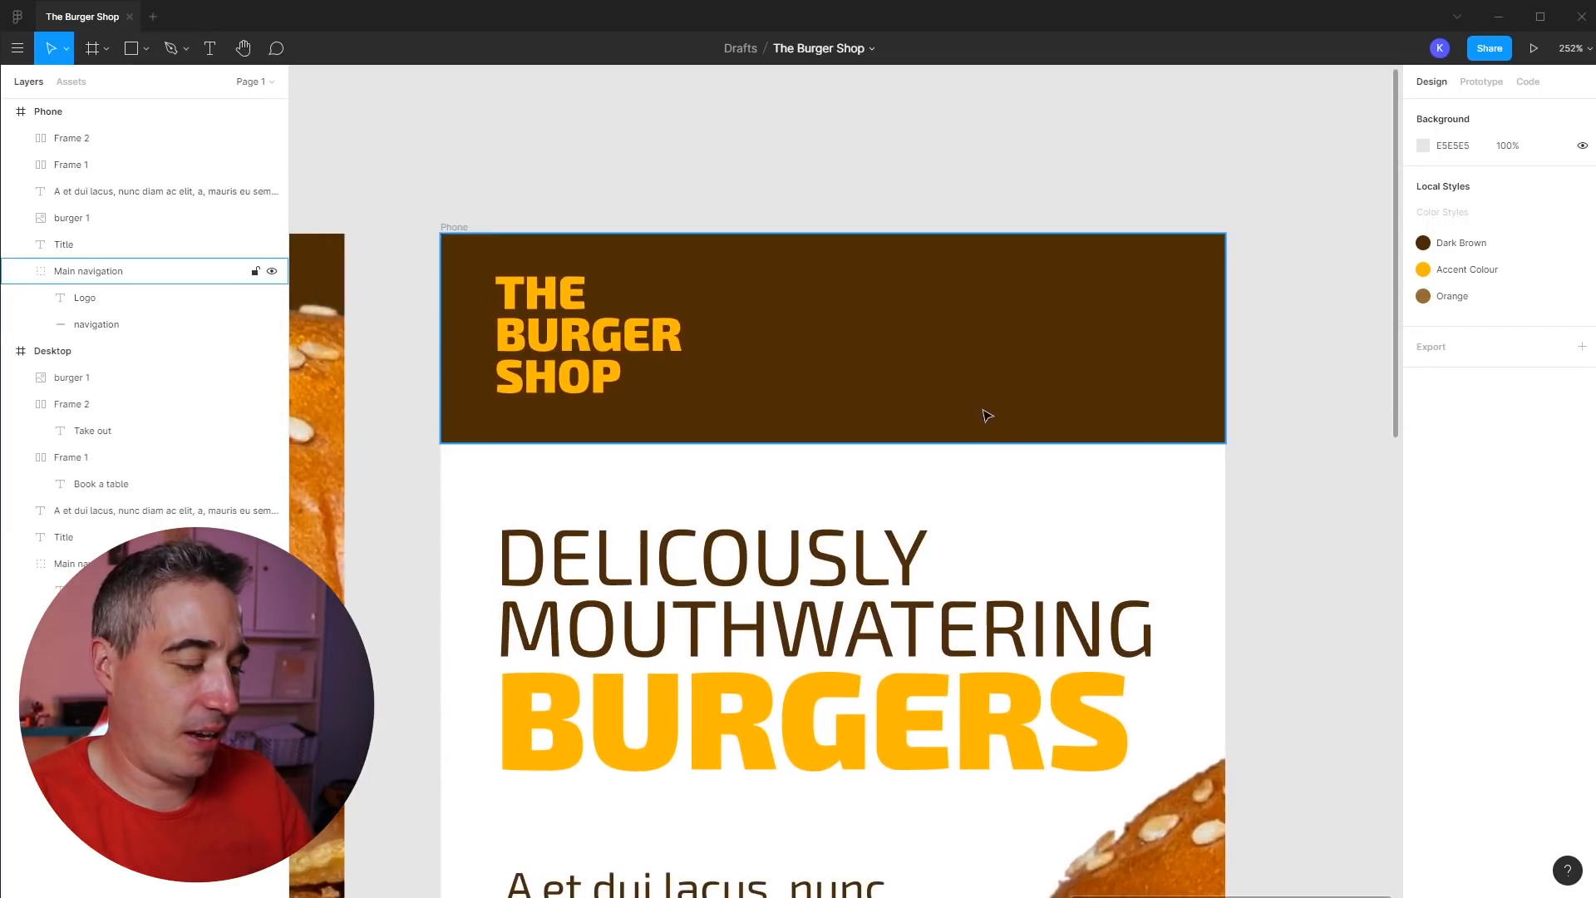
{"action": "key", "text": "shift+0"}
{"action": "key", "text": "shift+l"}
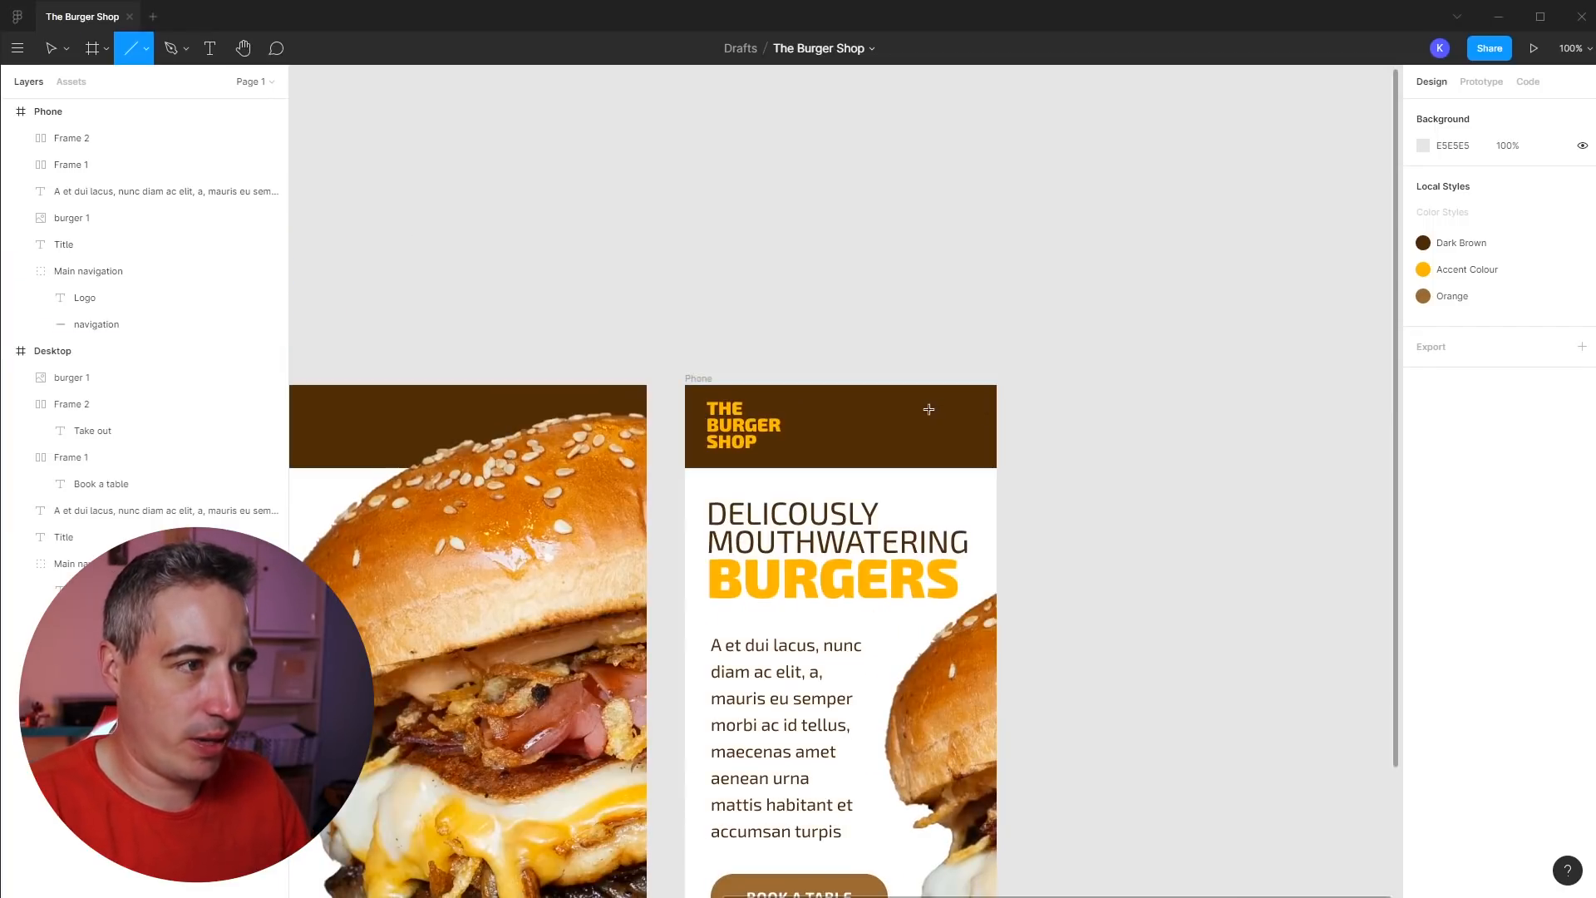
{"action": "left_click_drag", "start_coordinate": [918, 429], "coordinate": [963, 429]}
- Create a color style named White from the new line's stroke
{"action": "key", "text": "z"}
{"action": "left_click_drag", "start_coordinate": [801, 352], "coordinate": [1051, 499]}
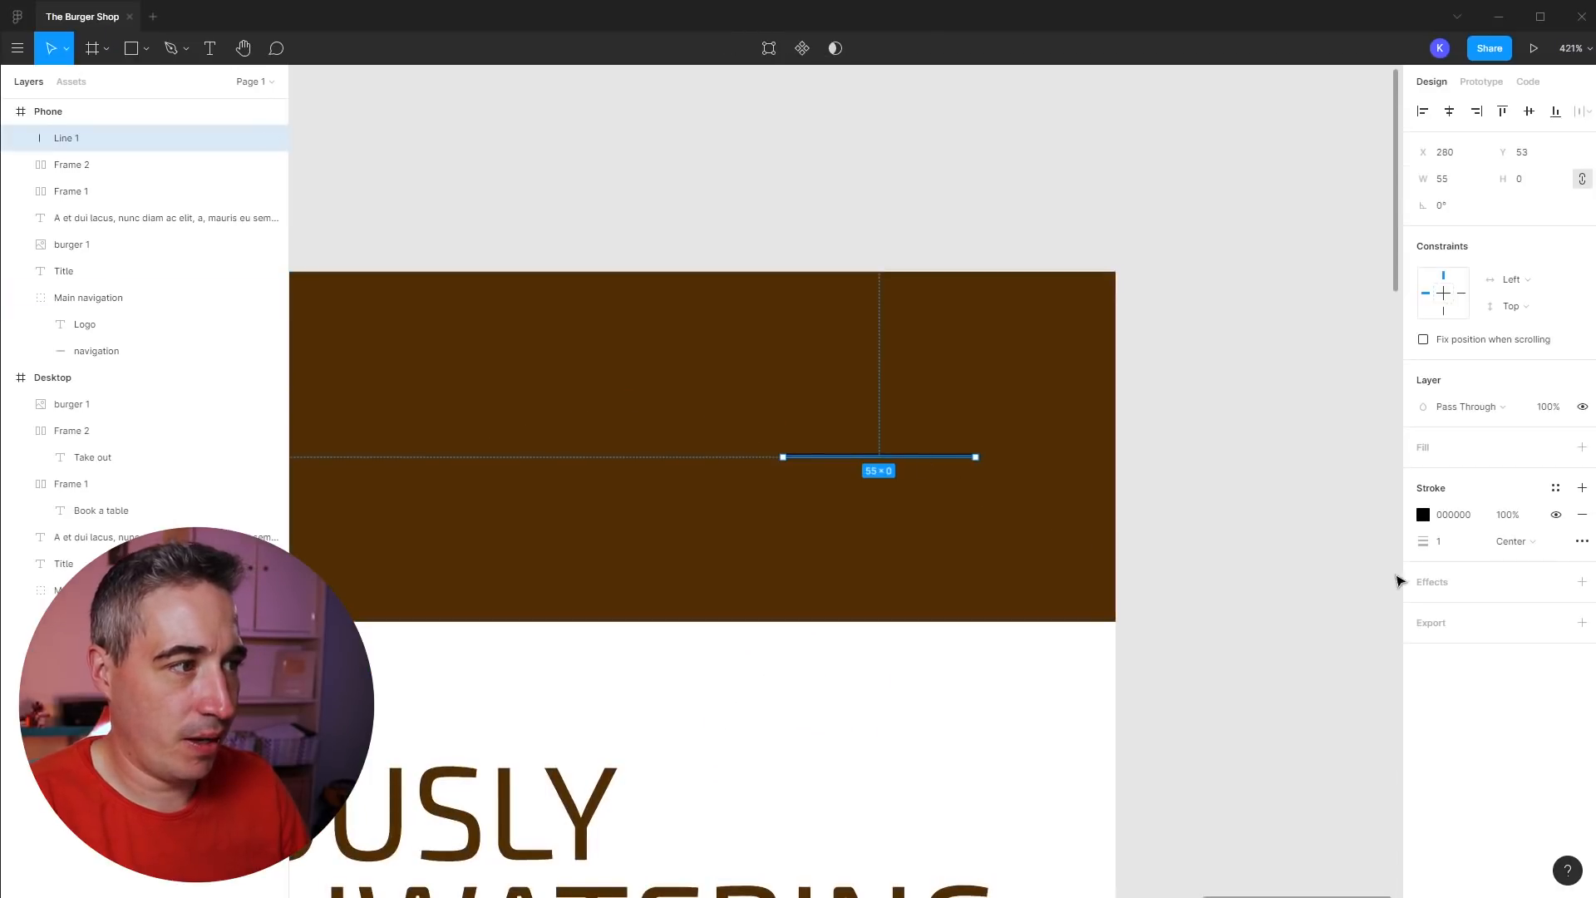
{"action": "left_click", "coordinate": [1422, 516]}
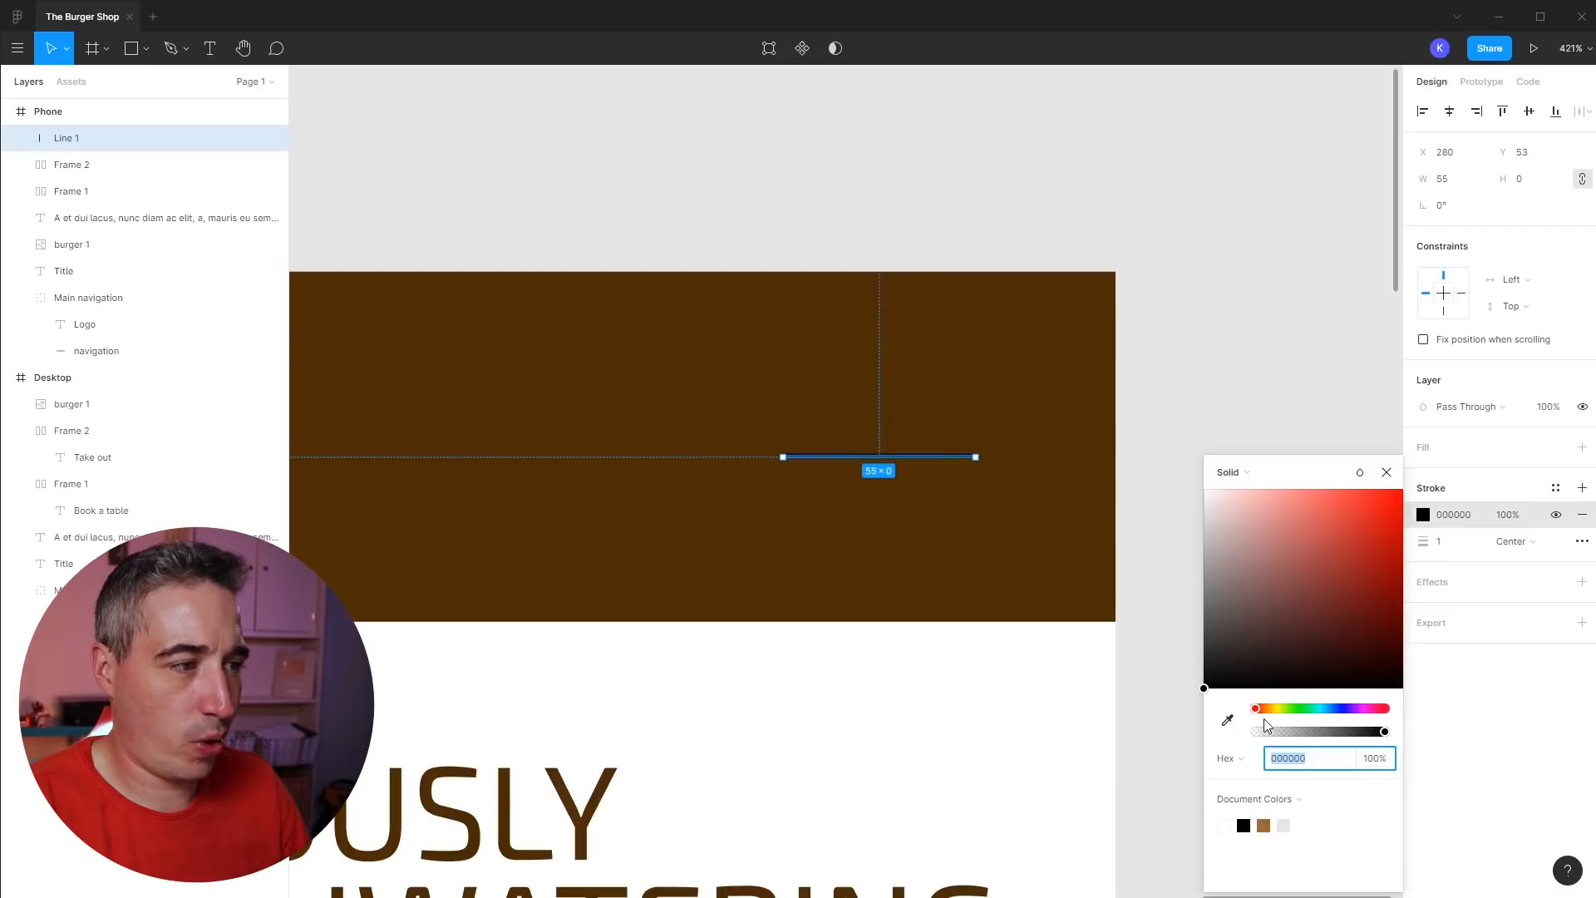
{"action": "left_click", "coordinate": [1555, 488]}
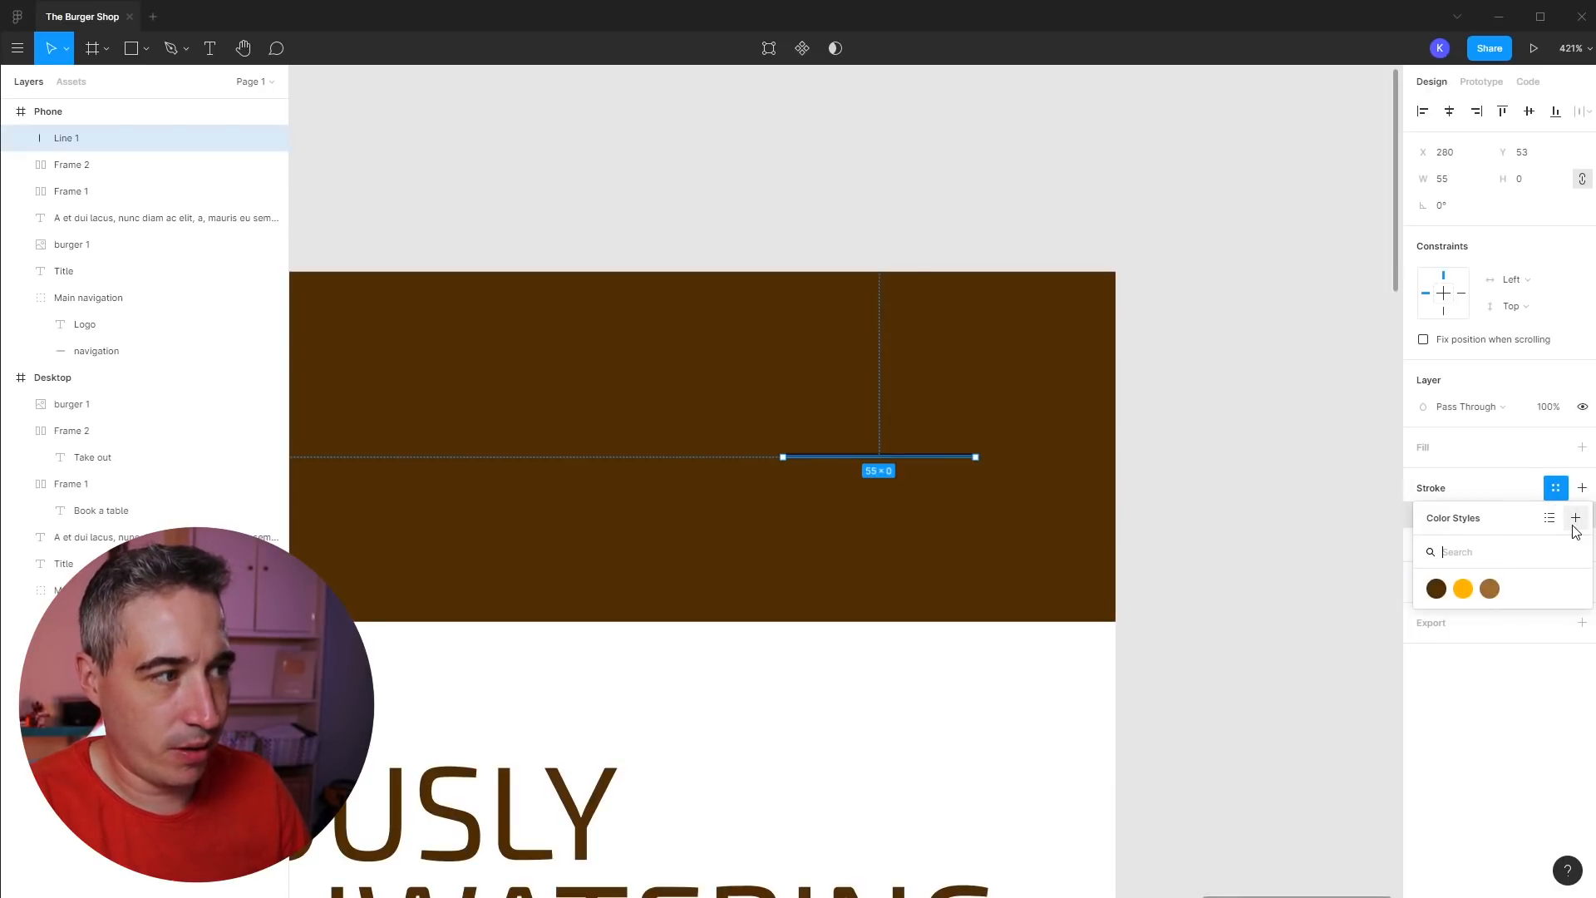
{"action": "left_click", "coordinate": [1574, 519]}
{"action": "type", "text": "W"}
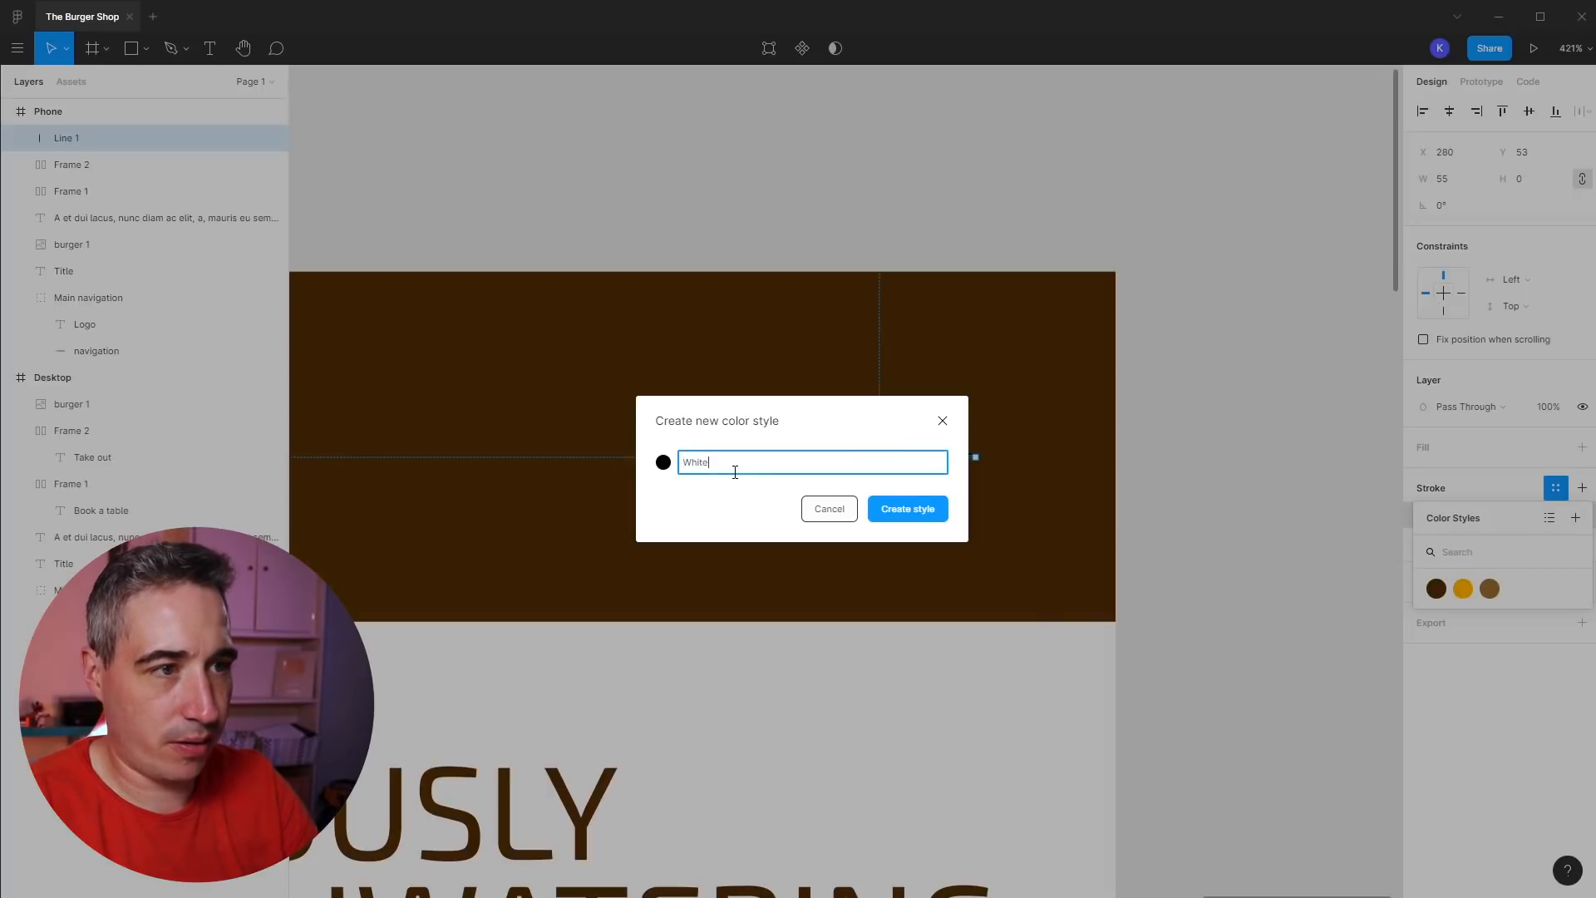
{"action": "type", "text": "hite"}
{"action": "key", "text": "Return"}
{"action": "left_click", "coordinate": [1525, 585]}
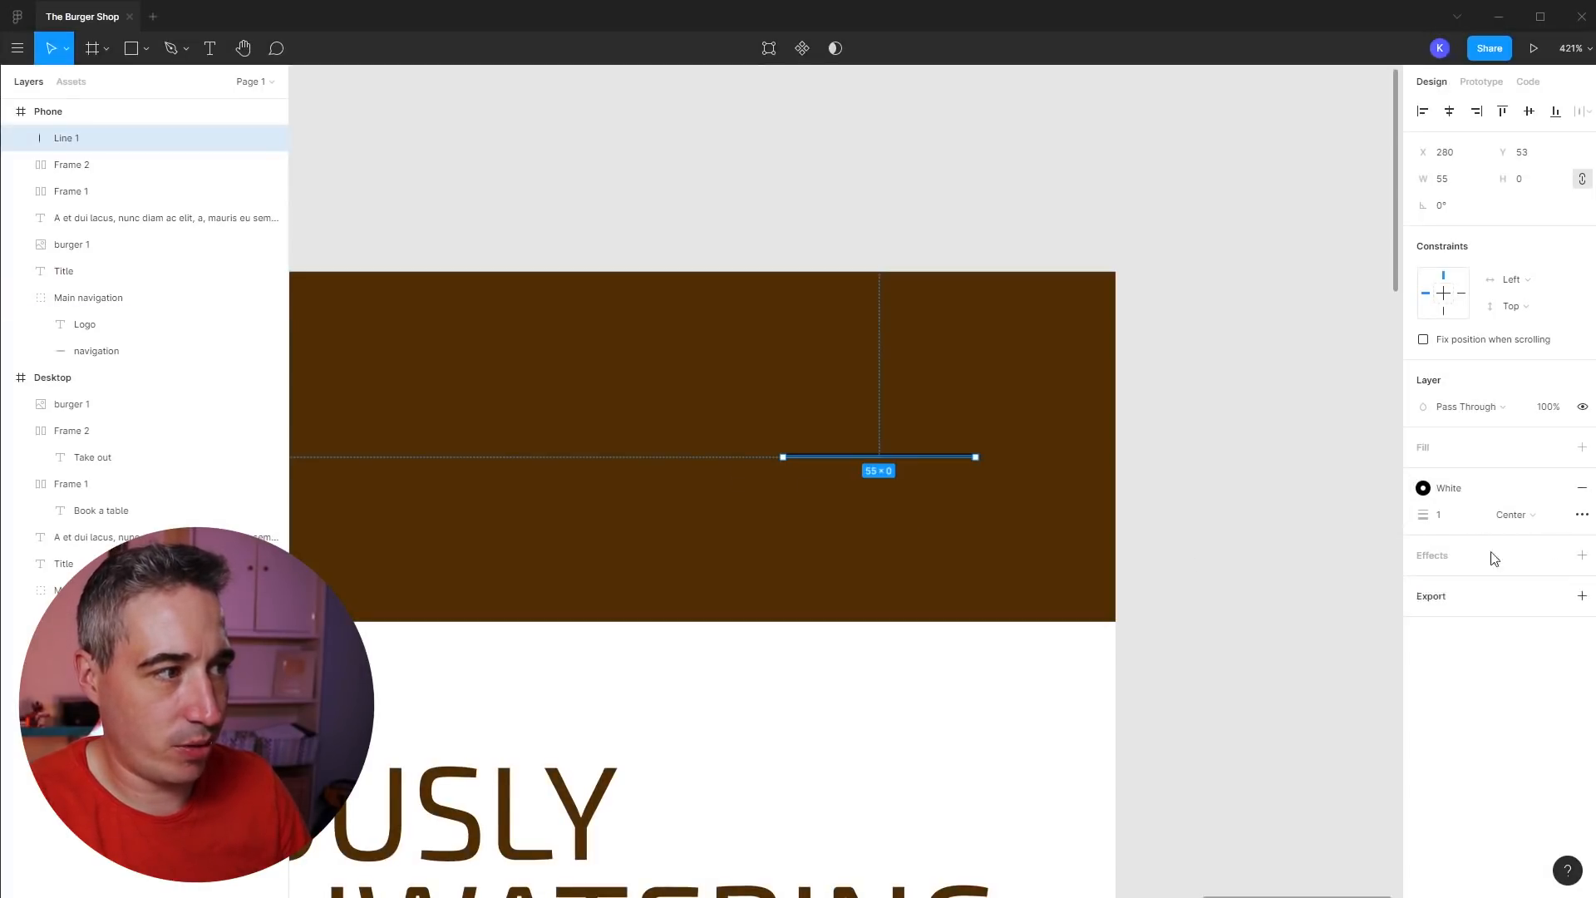
- Edit the White color style so its color is FFFFFF
{"action": "left_click", "coordinate": [1532, 488]}
{"action": "left_click", "coordinate": [1452, 306]}
{"action": "left_click", "coordinate": [1423, 307]}
{"action": "left_click_drag", "start_coordinate": [1303, 382], "coordinate": [1114, 280]}
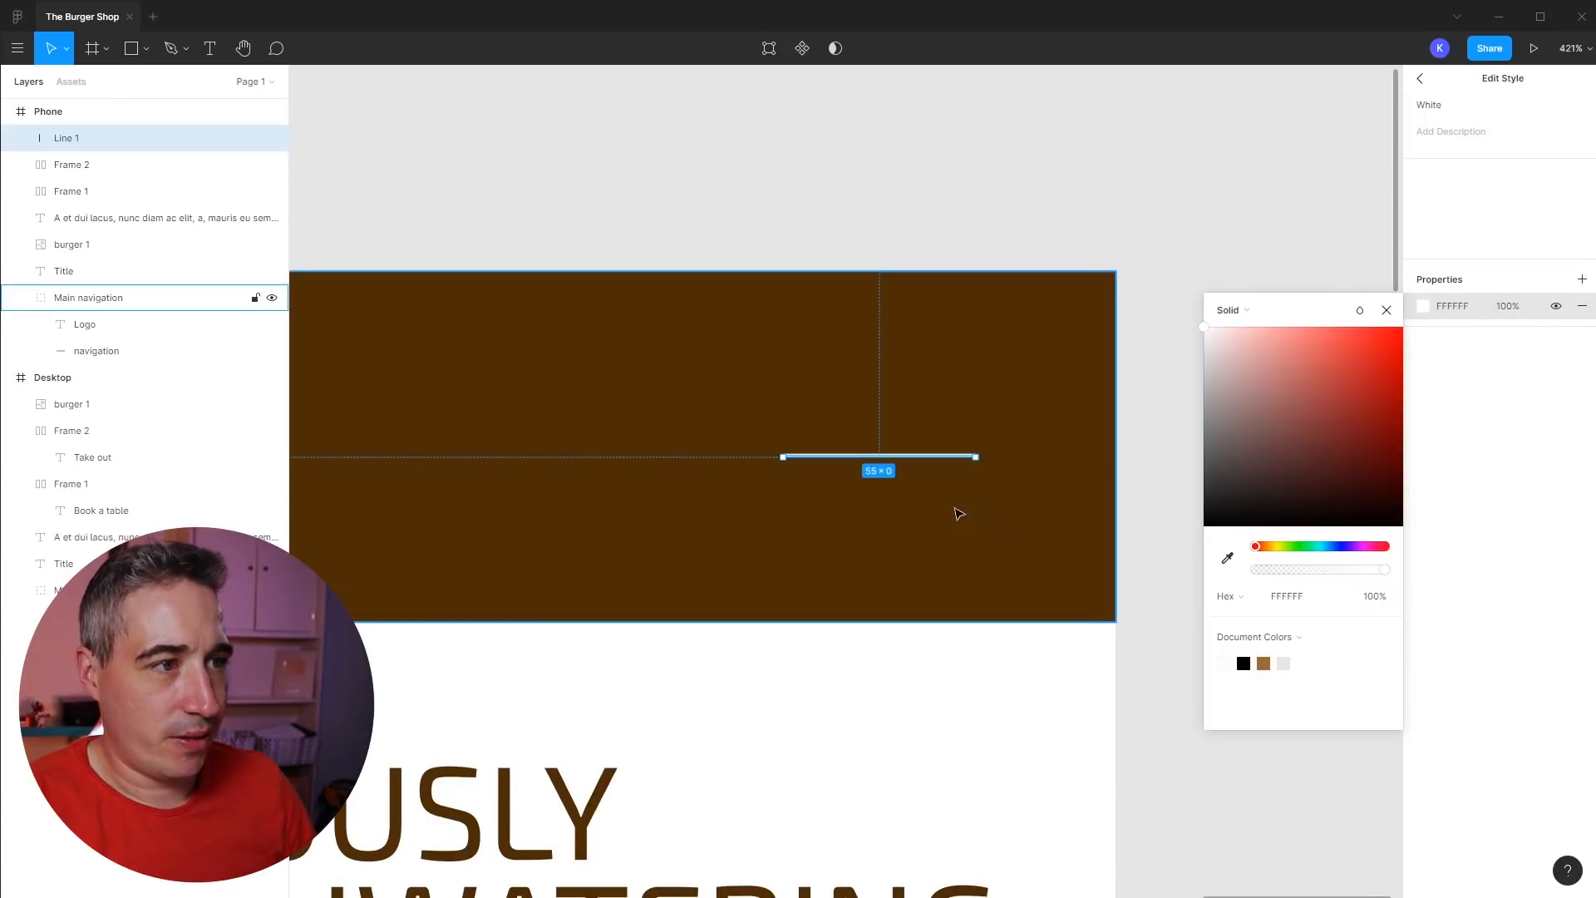
{"action": "left_click", "coordinate": [1250, 260]}
- Set the line's stroke weight to 3 and duplicate it above and below to form a three-line menu icon
{"action": "left_click", "coordinate": [924, 457]}
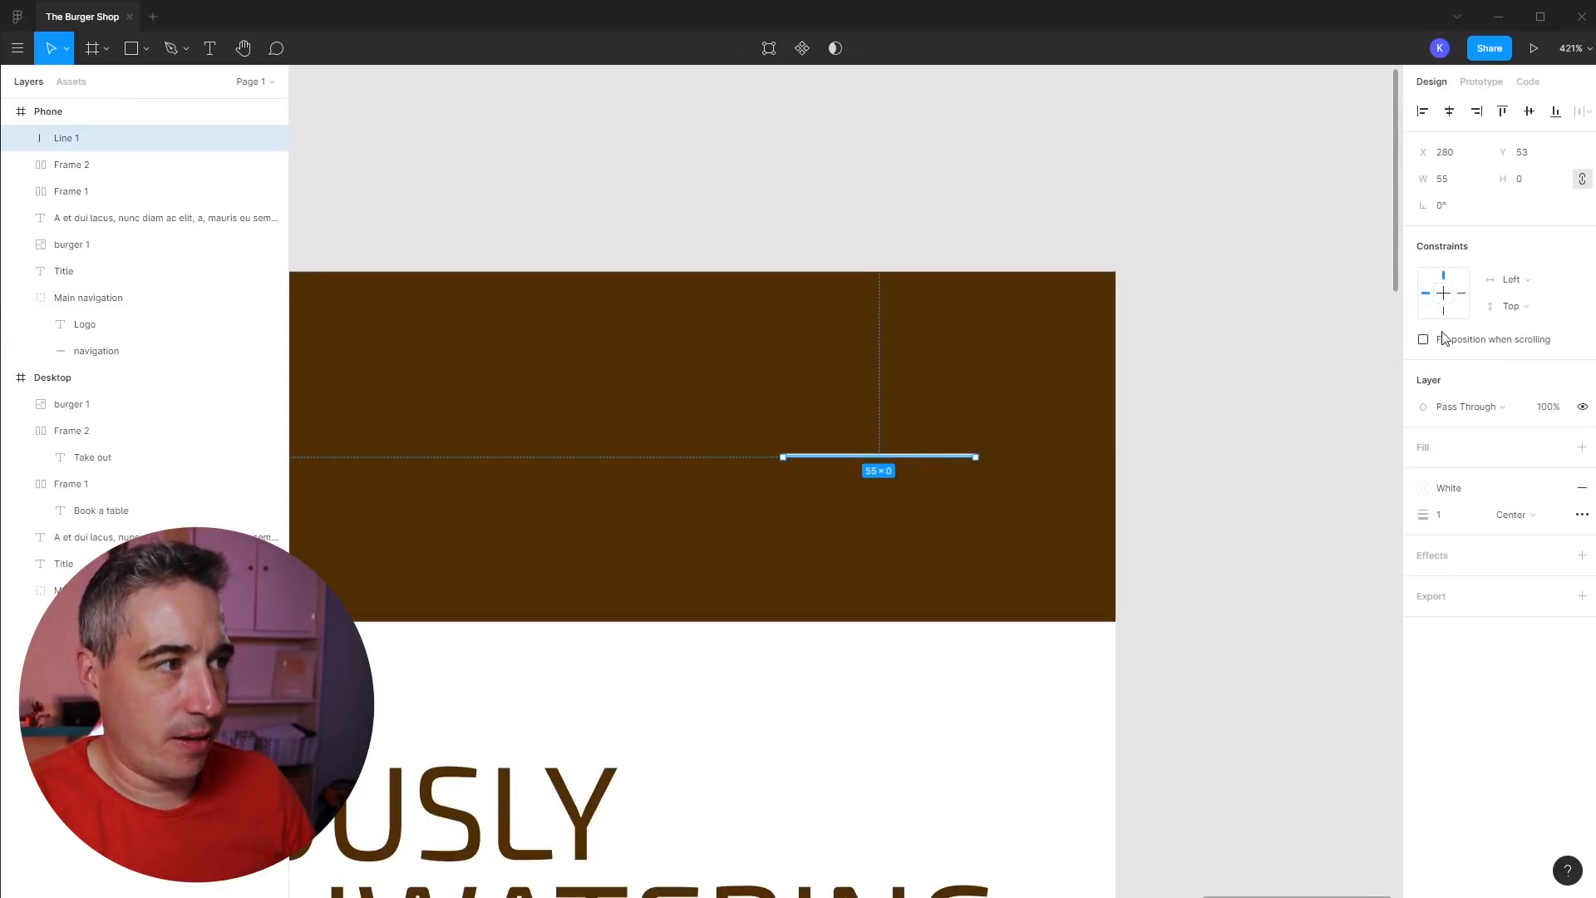
{"action": "mouse_move", "coordinate": [1423, 516]}
{"action": "left_mouse_down"}
{"action": "mouse_move", "coordinate": [1438, 518]}
{"action": "mouse_move", "coordinate": [1424, 523]}
{"action": "left_mouse_up"}
{"action": "left_click_drag", "start_coordinate": [877, 452], "coordinate": [925, 476]}
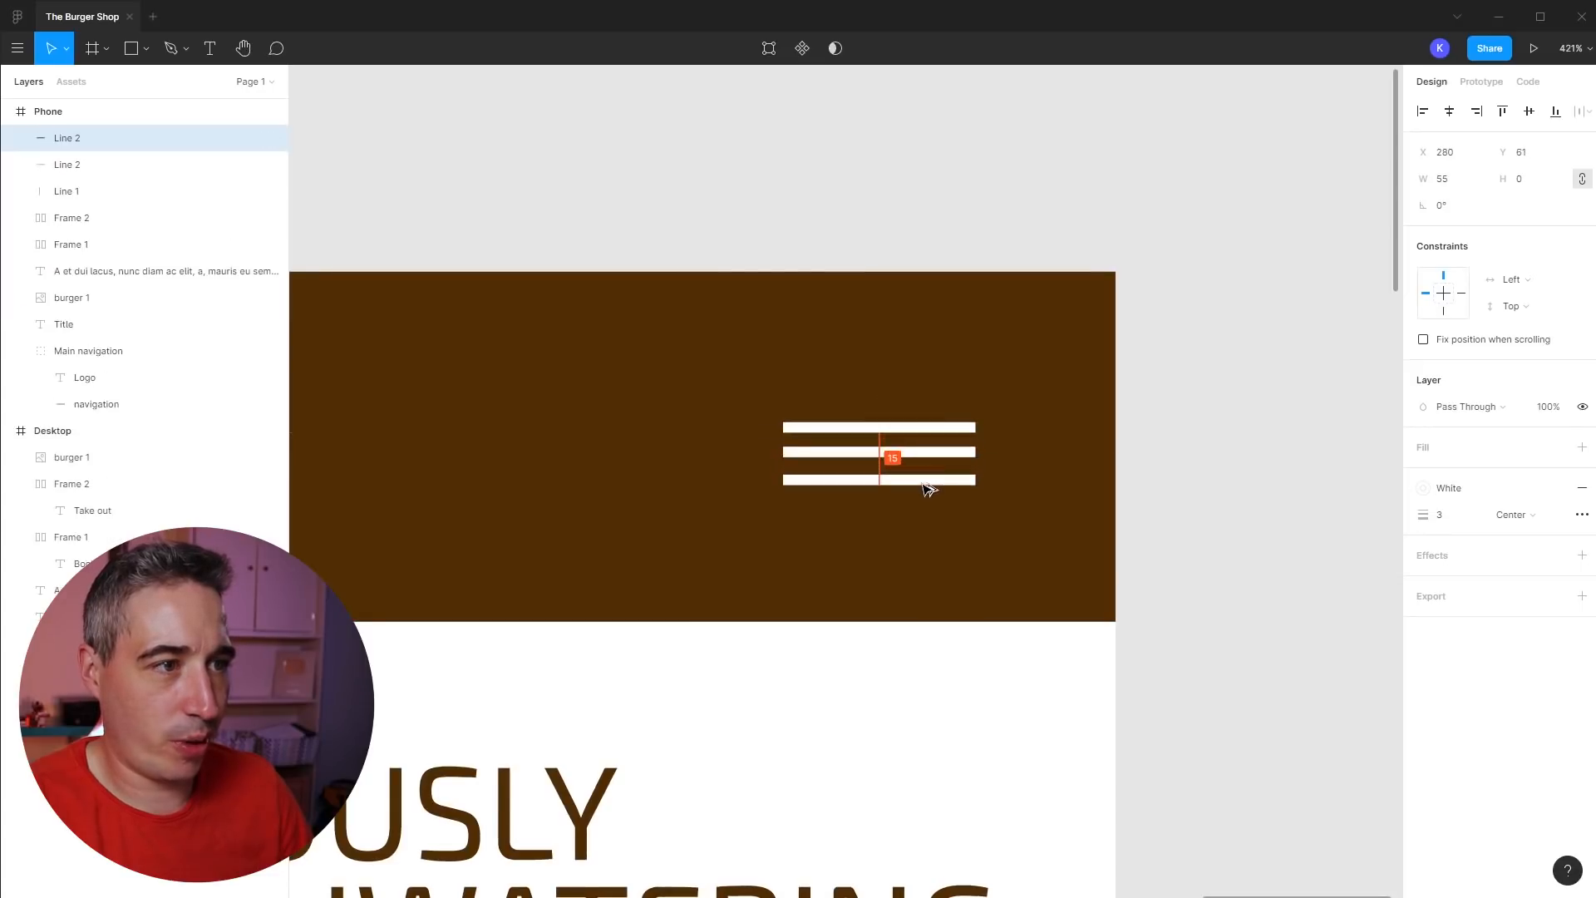
- Lengthen the menu icon's middle line at both ends to about 68, starting at X 273
{"action": "left_click", "coordinate": [931, 453]}
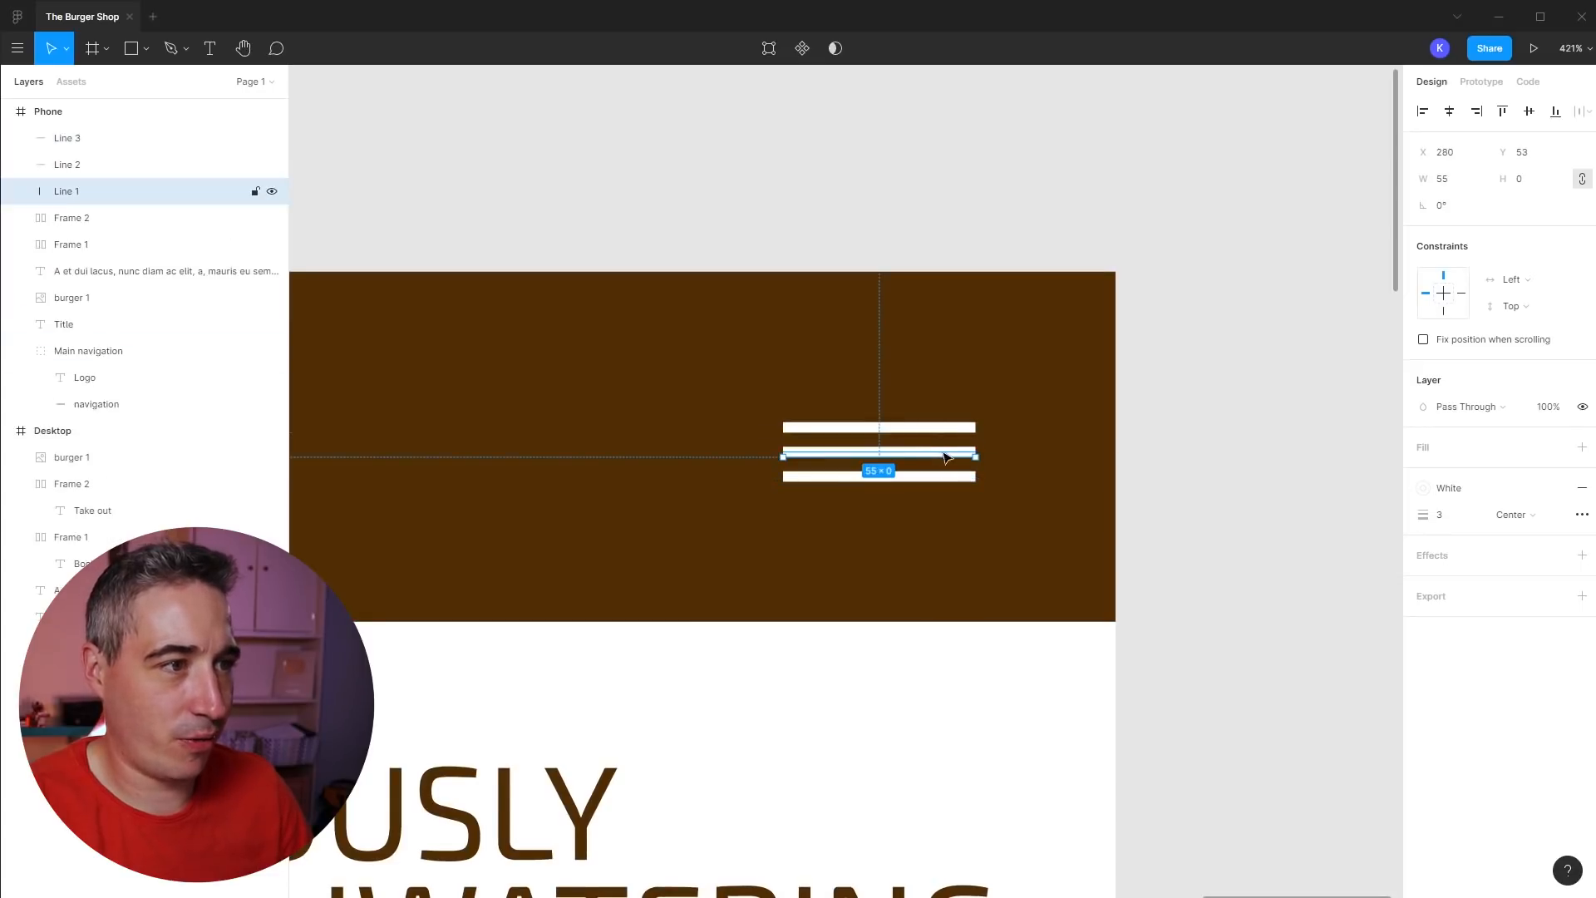
{"action": "key", "text": "f"}
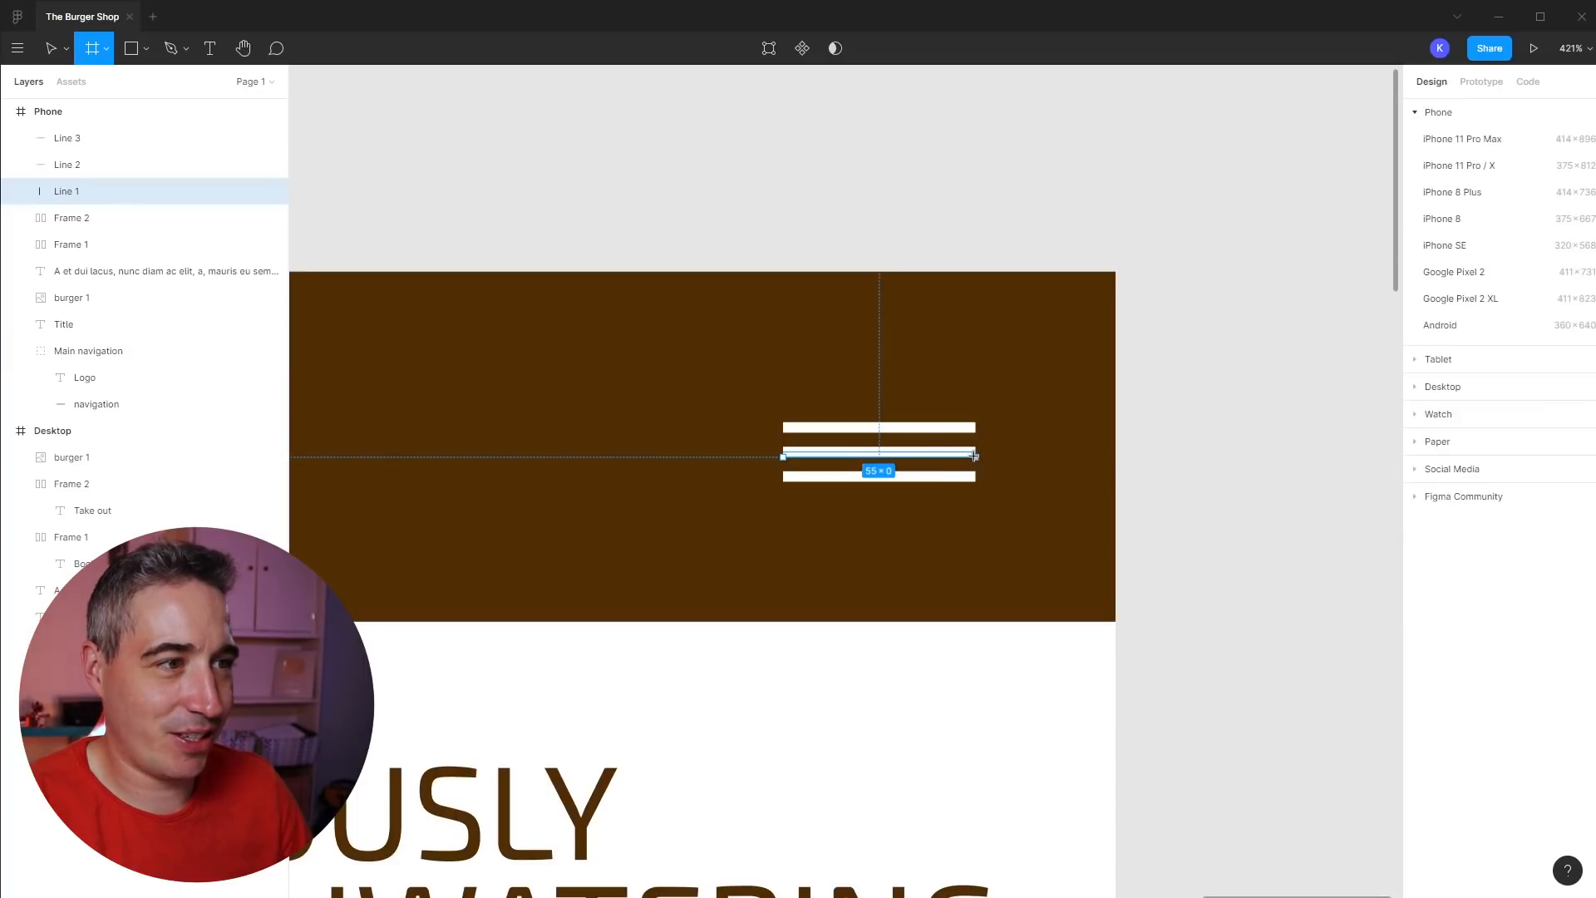
{"action": "key", "text": "v"}
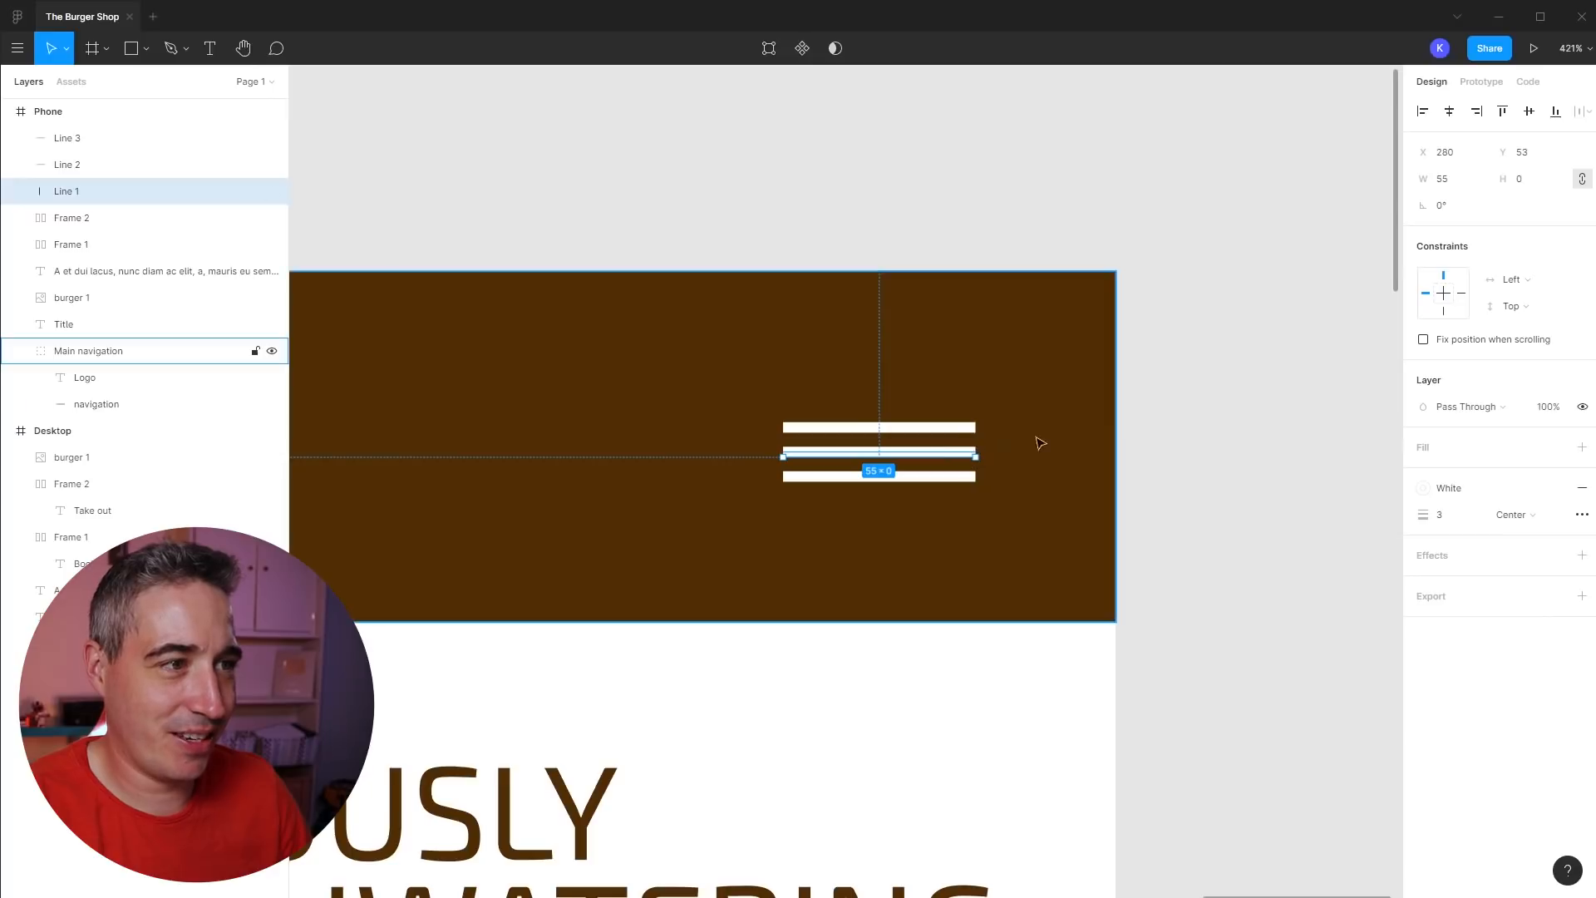
{"action": "mouse_move", "coordinate": [789, 457]}
{"action": "left_mouse_down"}
{"action": "mouse_move", "coordinate": [734, 457]}
{"action": "mouse_move", "coordinate": [759, 456]}
{"action": "left_mouse_up"}
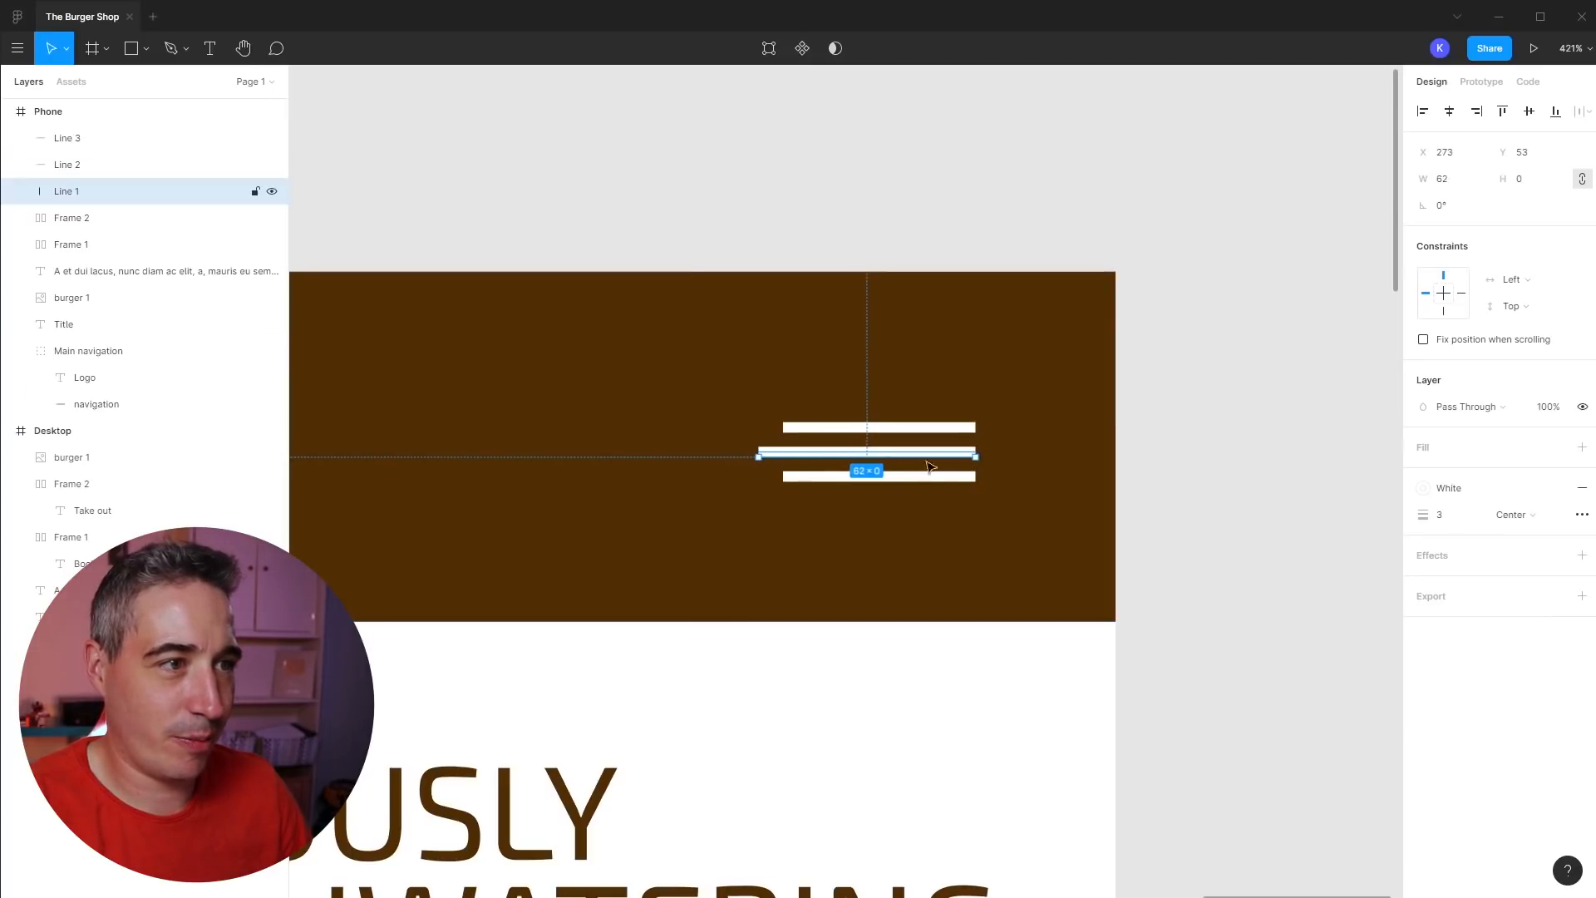
{"action": "left_click_drag", "start_coordinate": [972, 458], "coordinate": [1000, 456]}
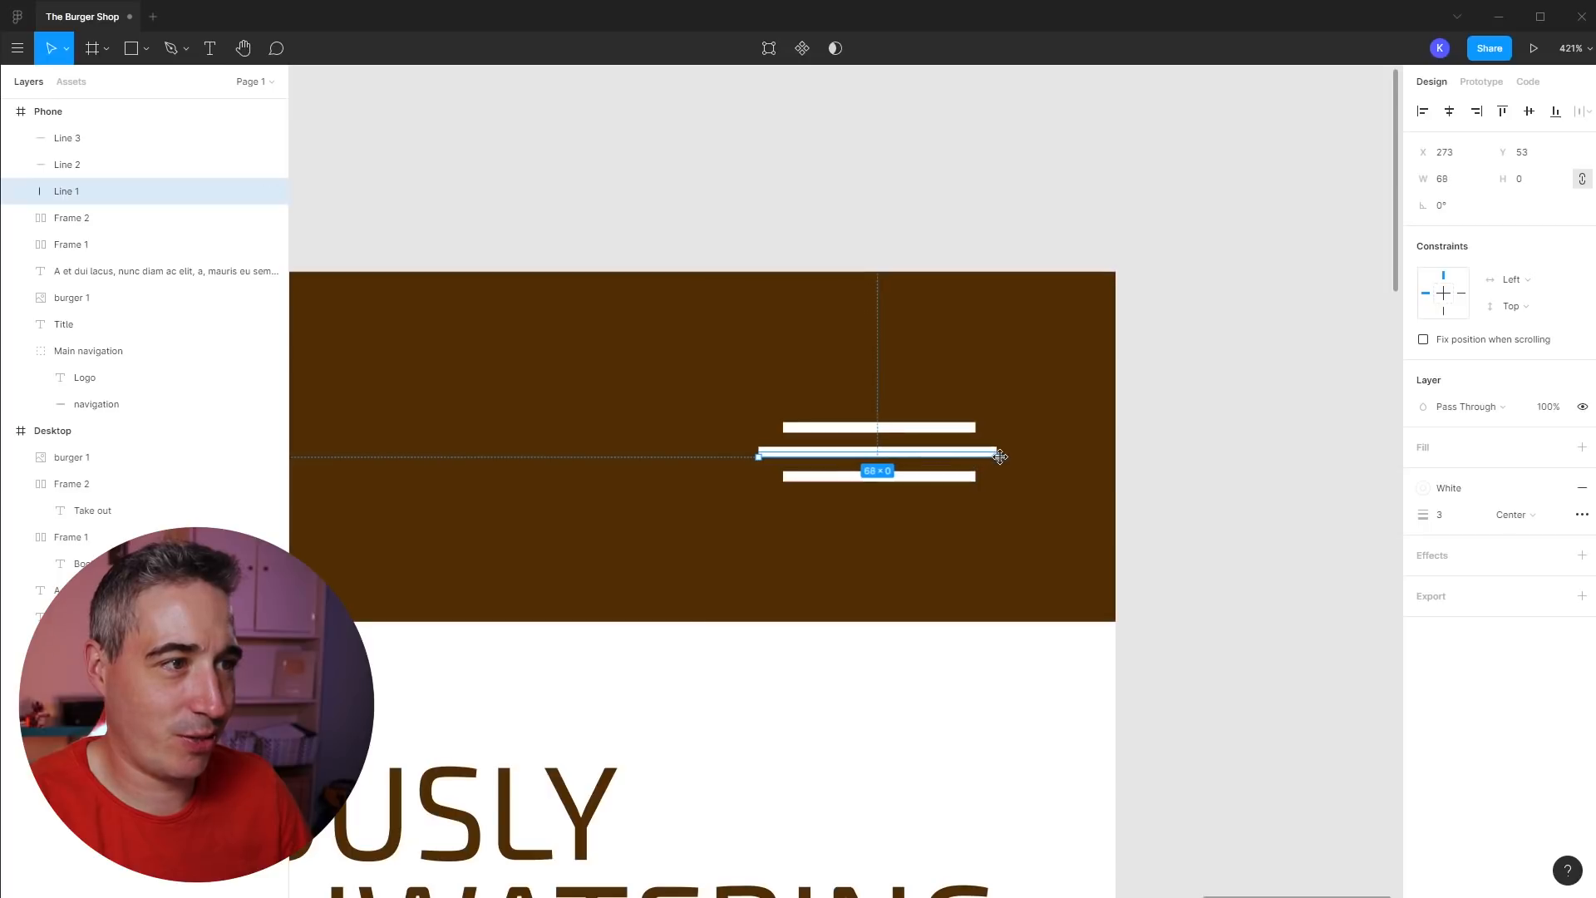
{"action": "left_click", "coordinate": [956, 477], "text": "shift"}
{"action": "left_click", "coordinate": [946, 429], "text": "shift"}
{"action": "left_click", "coordinate": [1209, 439]}
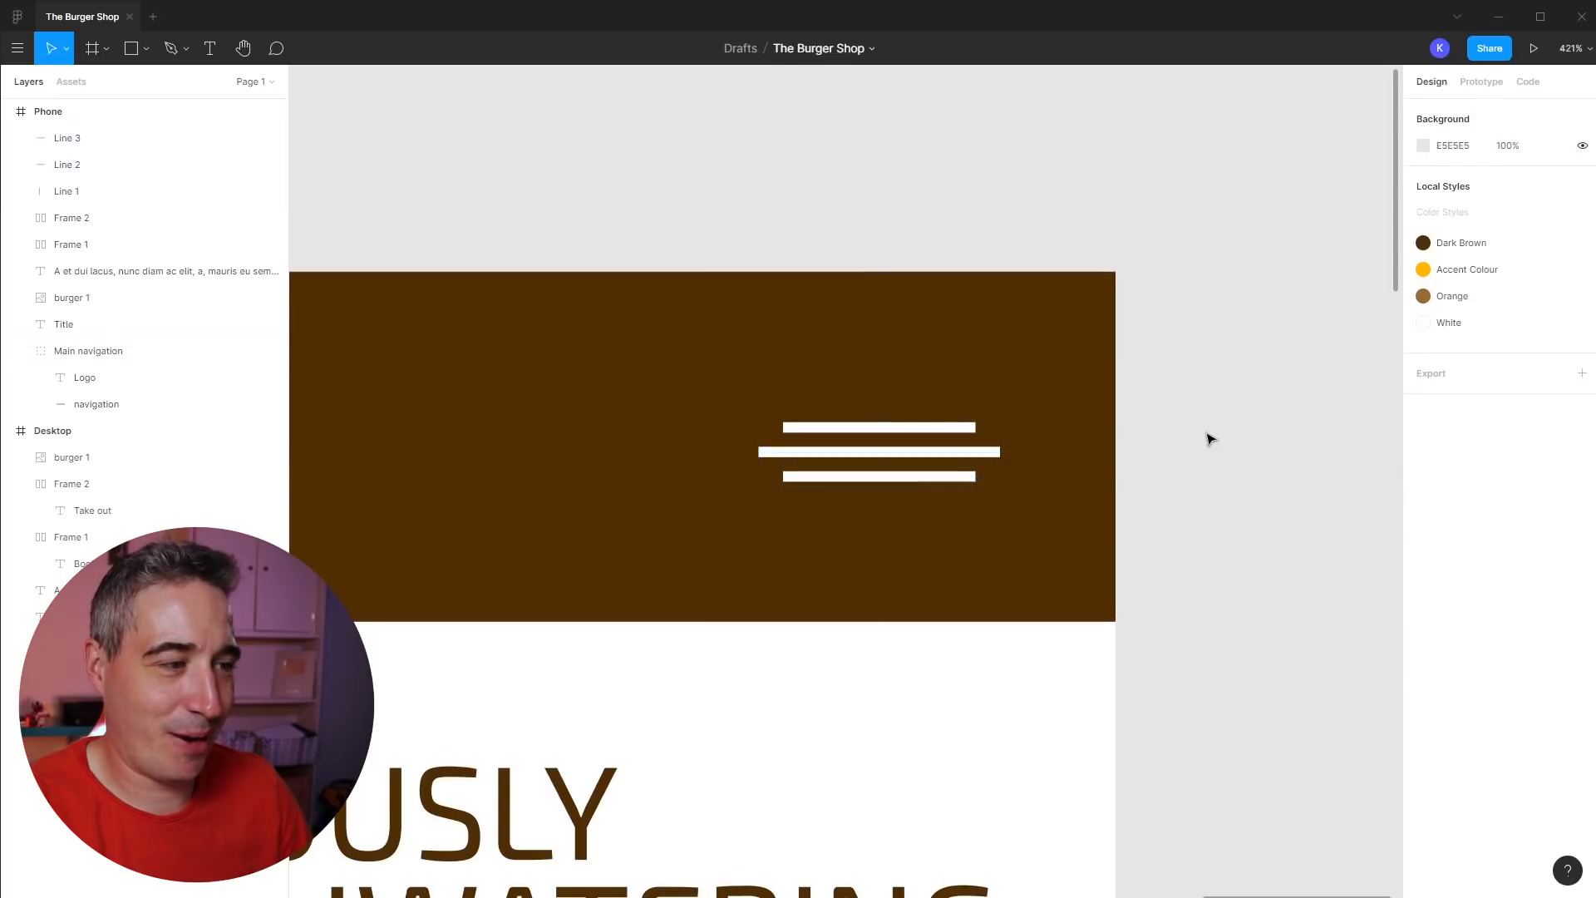
- Scale the three-line menu icon down until its outer lines are about 41 wide and place it near the navigation bar's right end
{"action": "key", "text": "minus"}
{"action": "key", "text": "minus"}
{"action": "key", "text": "plus"}
{"action": "left_click_drag", "start_coordinate": [1008, 438], "coordinate": [873, 509]}
{"action": "left_click", "coordinate": [863, 522], "text": "shift"}
{"action": "left_click_drag", "start_coordinate": [802, 472], "coordinate": [913, 461]}
{"action": "left_click_drag", "start_coordinate": [770, 370], "coordinate": [1010, 540]}
{"action": "left_click", "coordinate": [1120, 571]}
- Raise the menu icon's top line to Y 40 and distribute the three lines evenly in the vertical direction
{"action": "left_click_drag", "start_coordinate": [911, 455], "coordinate": [911, 451]}
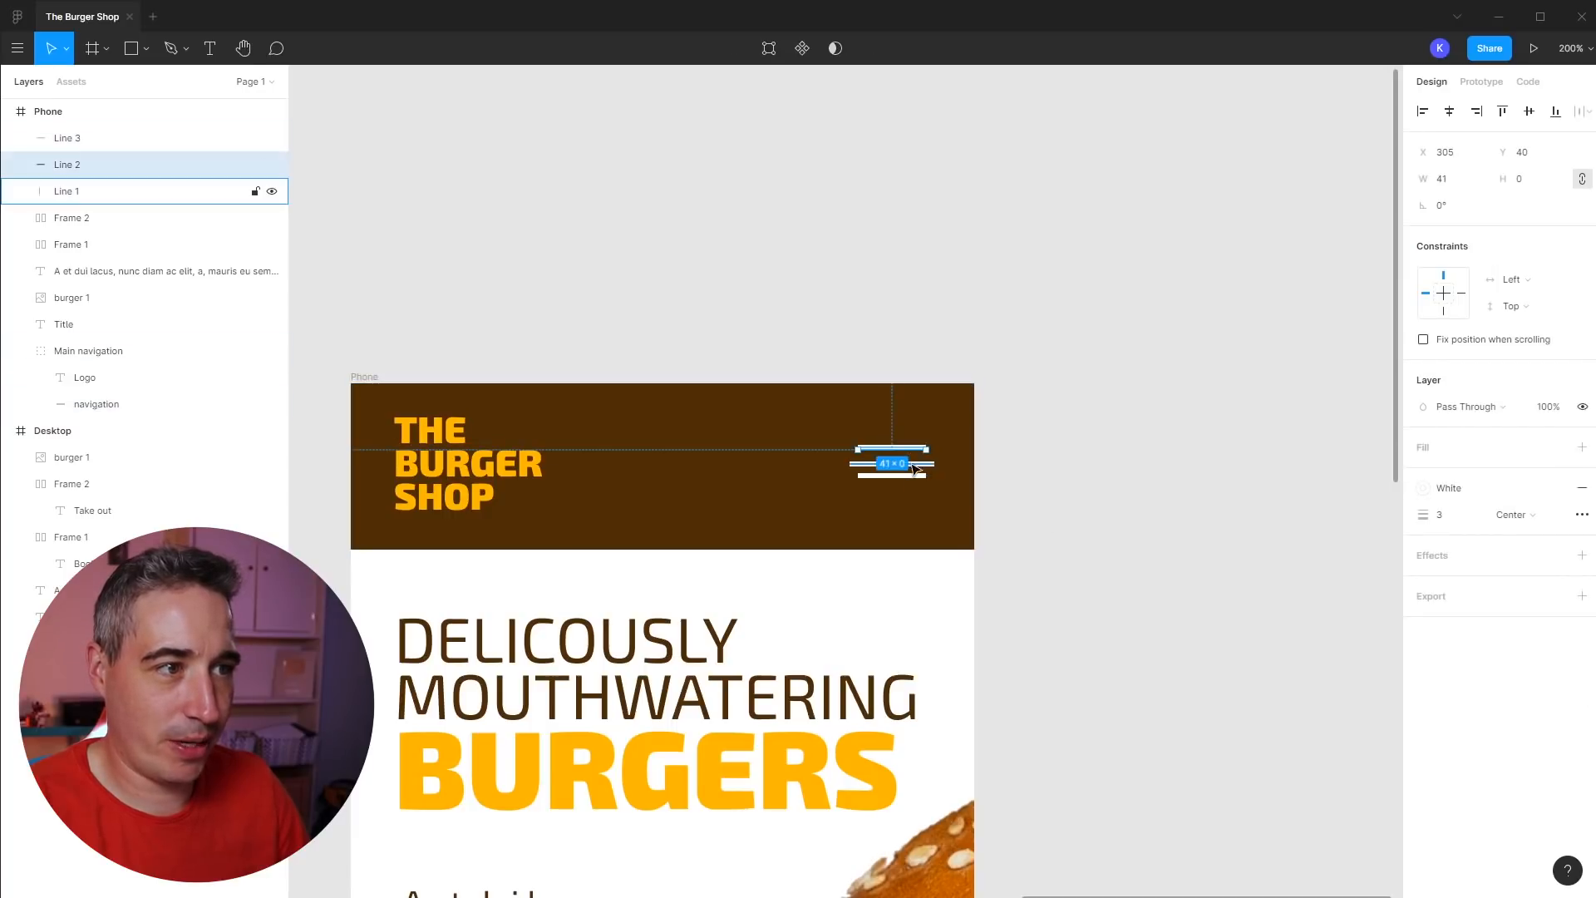
{"action": "left_click", "coordinate": [921, 464], "text": "shift"}
{"action": "left_click", "coordinate": [919, 478], "text": "shift"}
{"action": "left_click", "coordinate": [1582, 110]}
{"action": "left_click", "coordinate": [1487, 172]}
{"action": "left_click", "coordinate": [1136, 493]}
- Nudge the whole three-line menu icon slightly to the right within the Phone navigation bar
{"action": "left_click_drag", "start_coordinate": [1046, 434], "coordinate": [921, 474]}
{"action": "left_click", "coordinate": [1089, 471]}
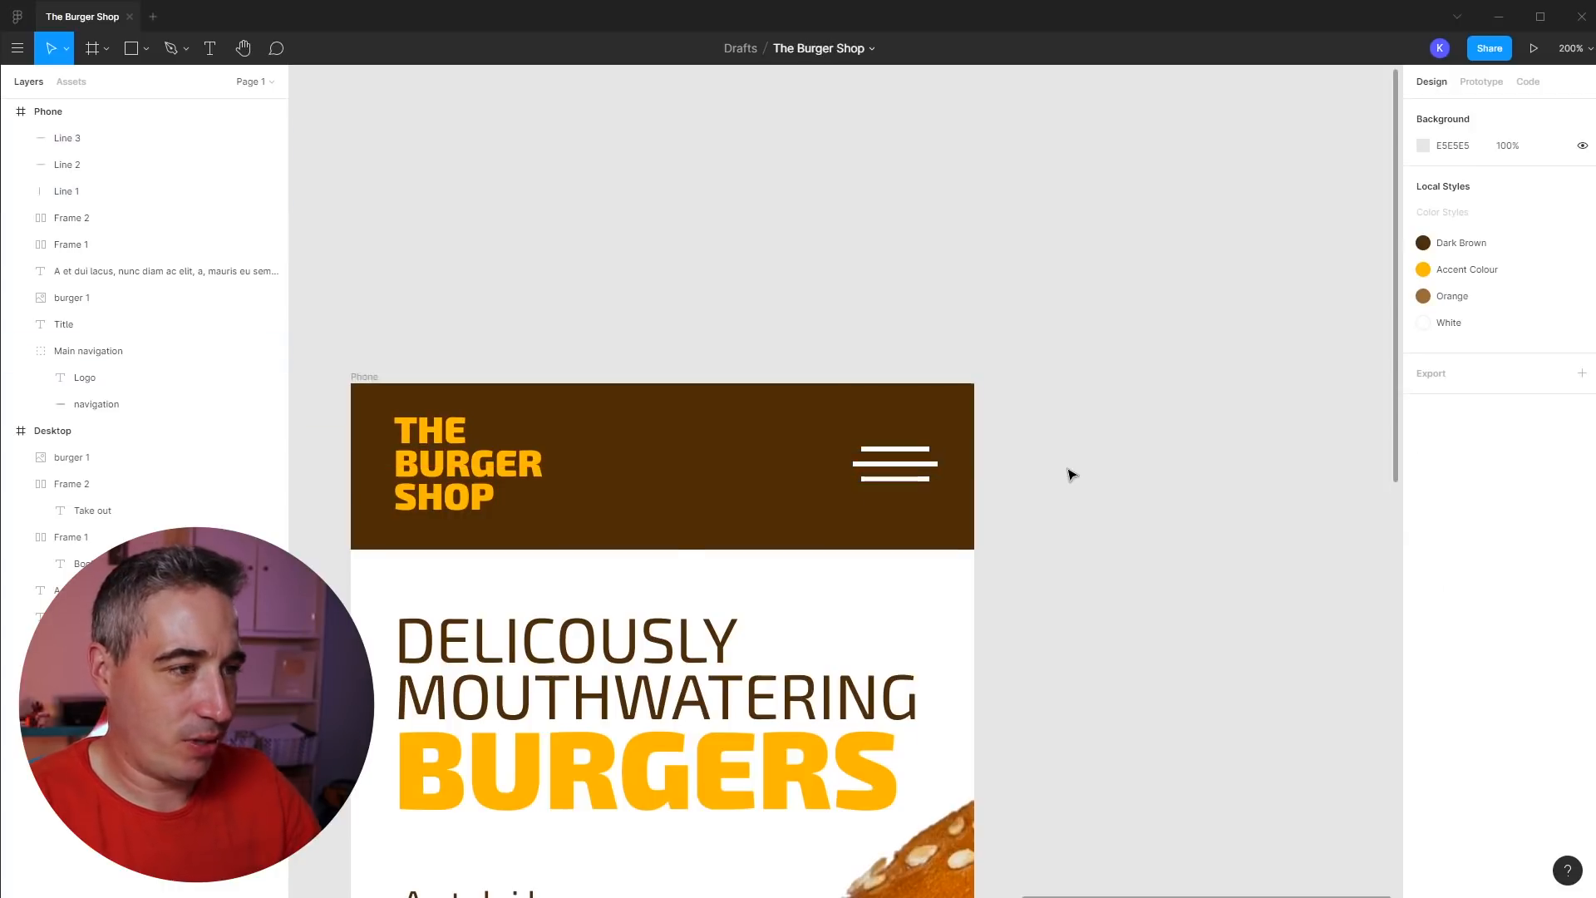
{"action": "key", "text": "minus"}
{"action": "key", "text": "minus"}
{"action": "left_click_drag", "start_coordinate": [1062, 466], "coordinate": [1245, 343]}
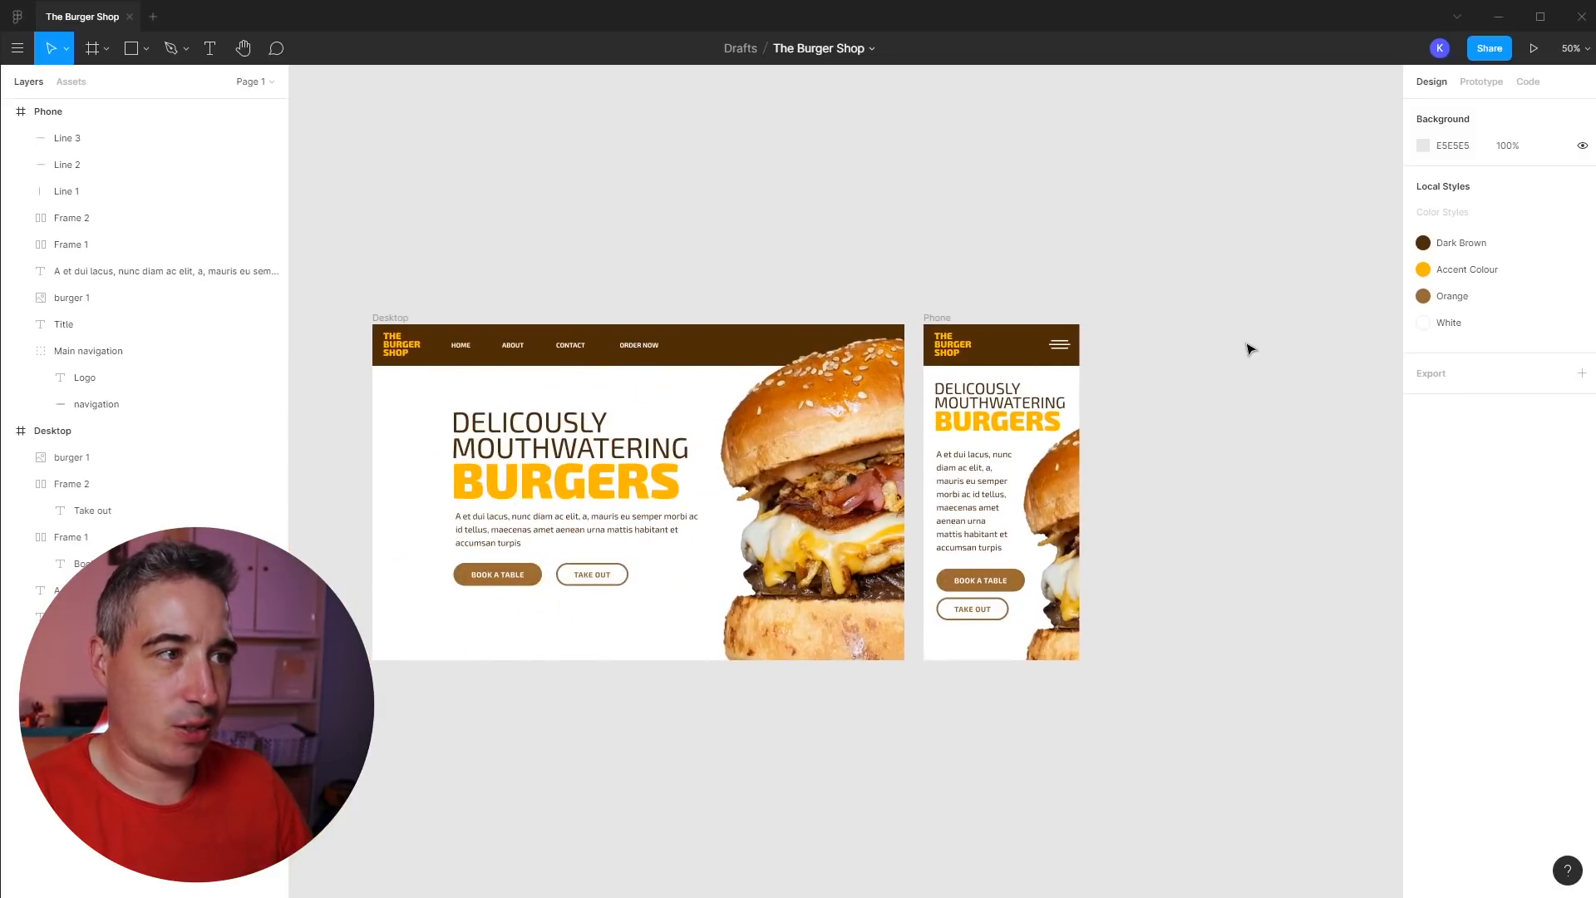